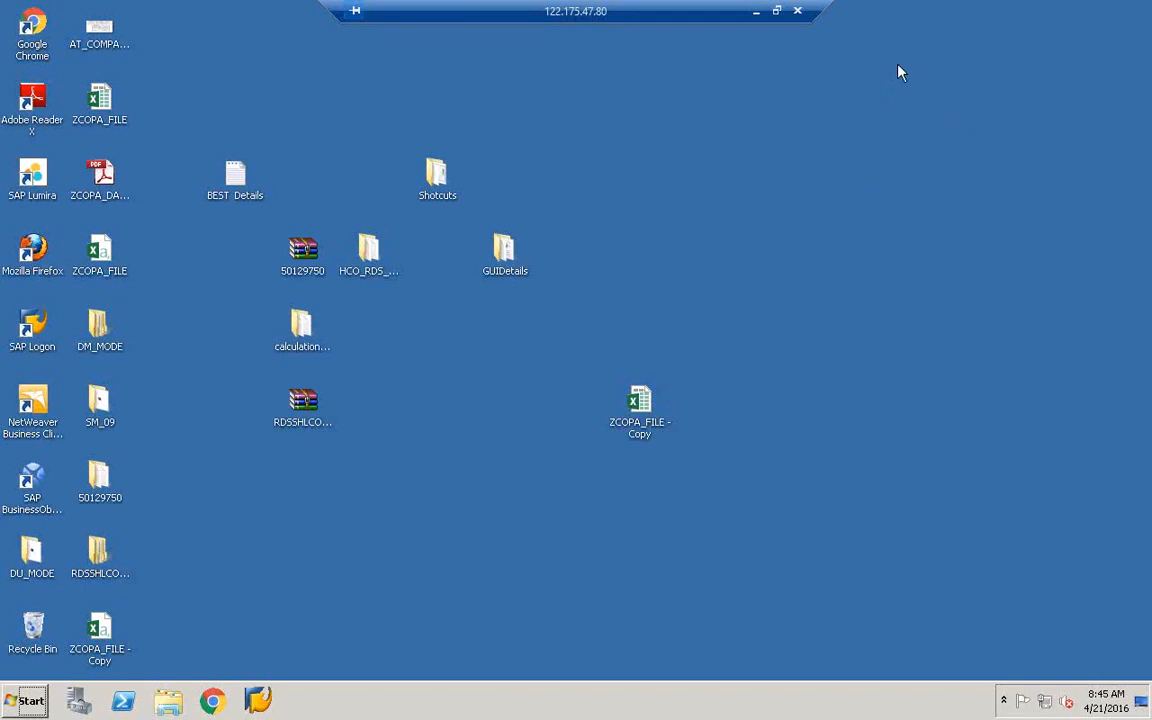
- Refresh the remote Windows desktop twice
right_click(582, 222)
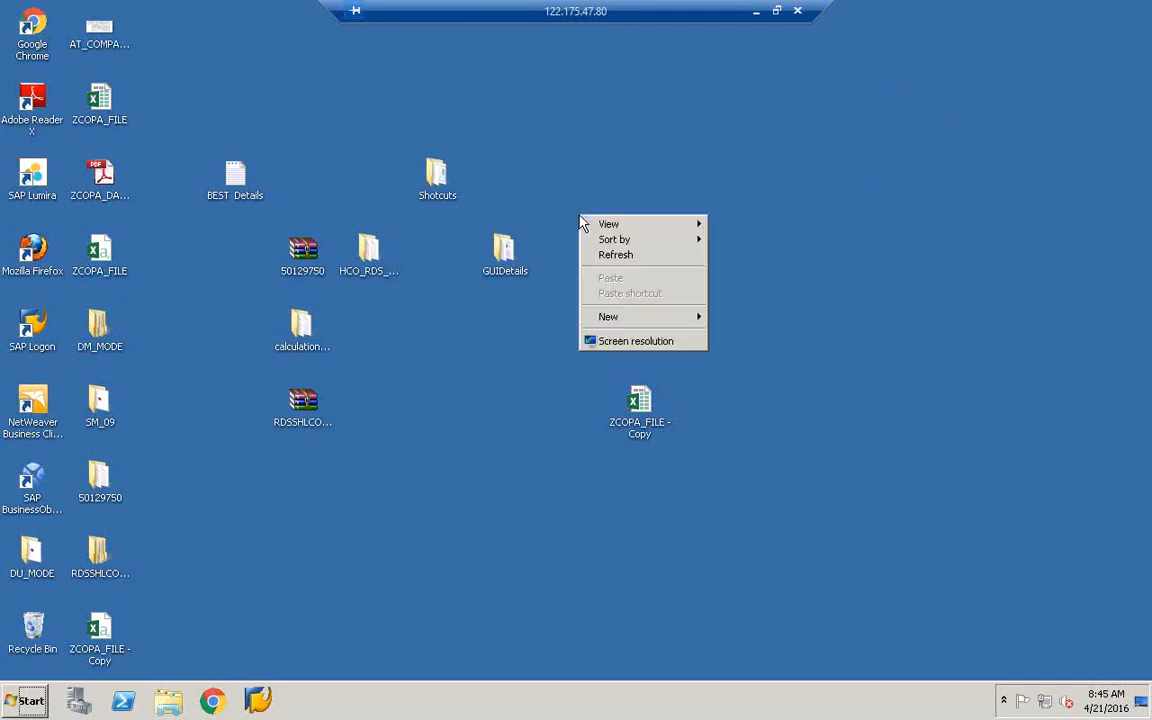
left_click(618, 256)
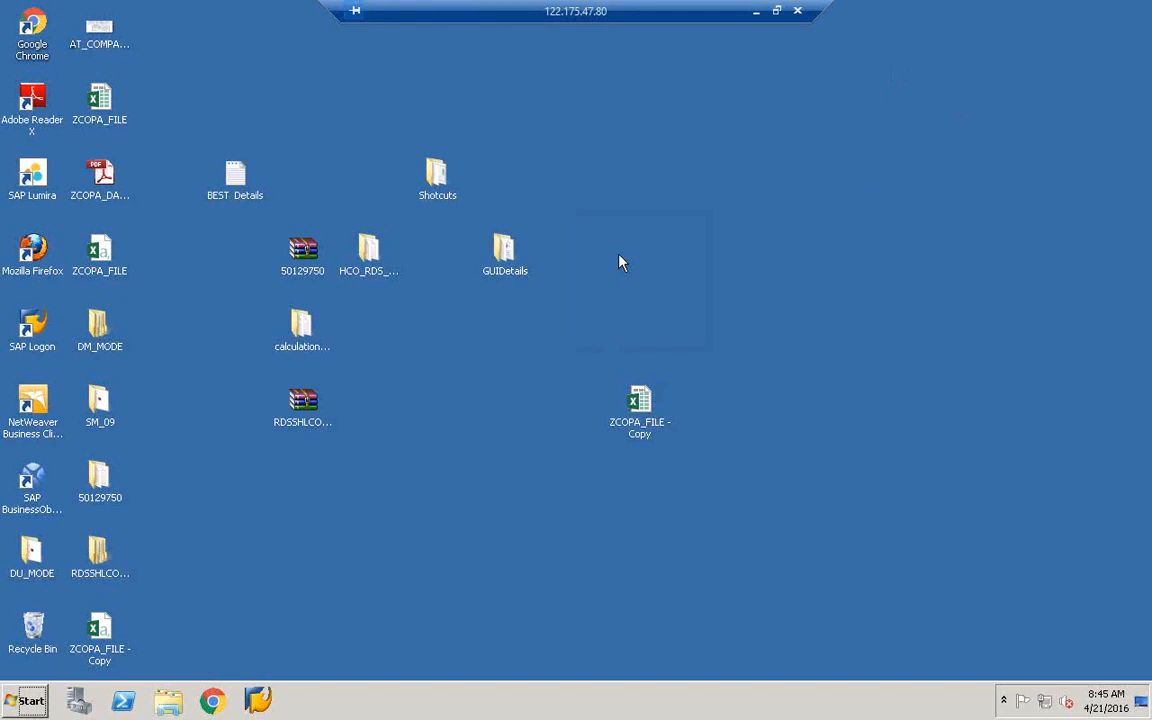
right_click(336, 568)
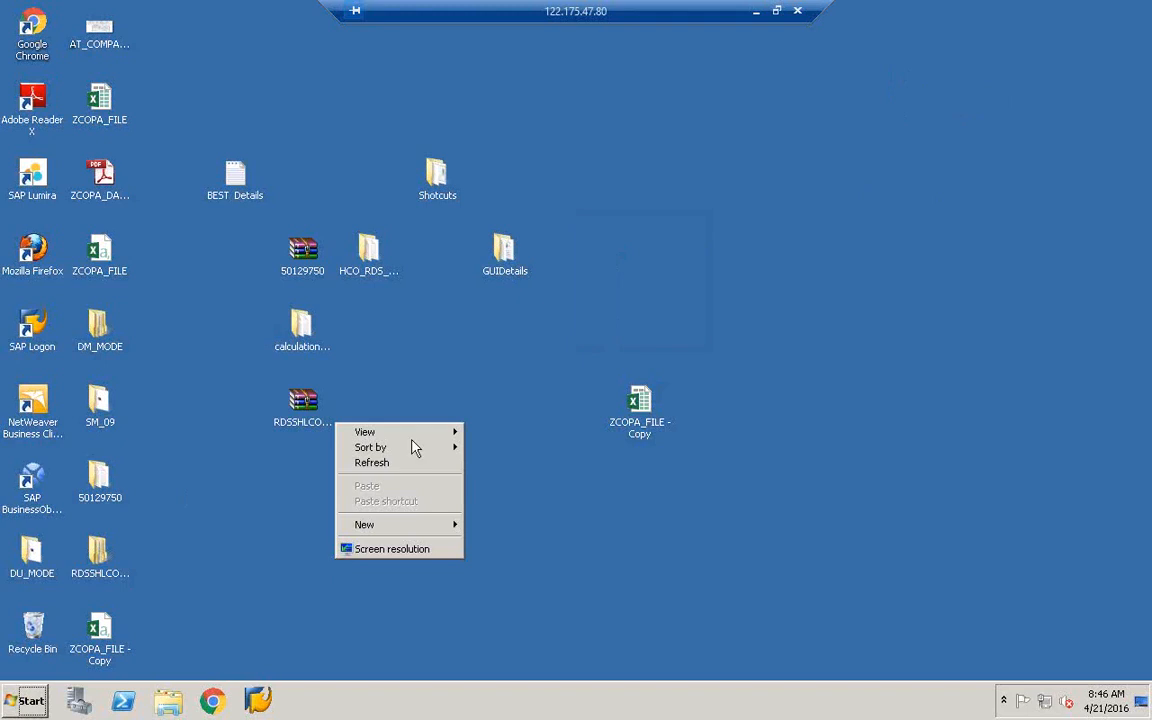
left_click(393, 464)
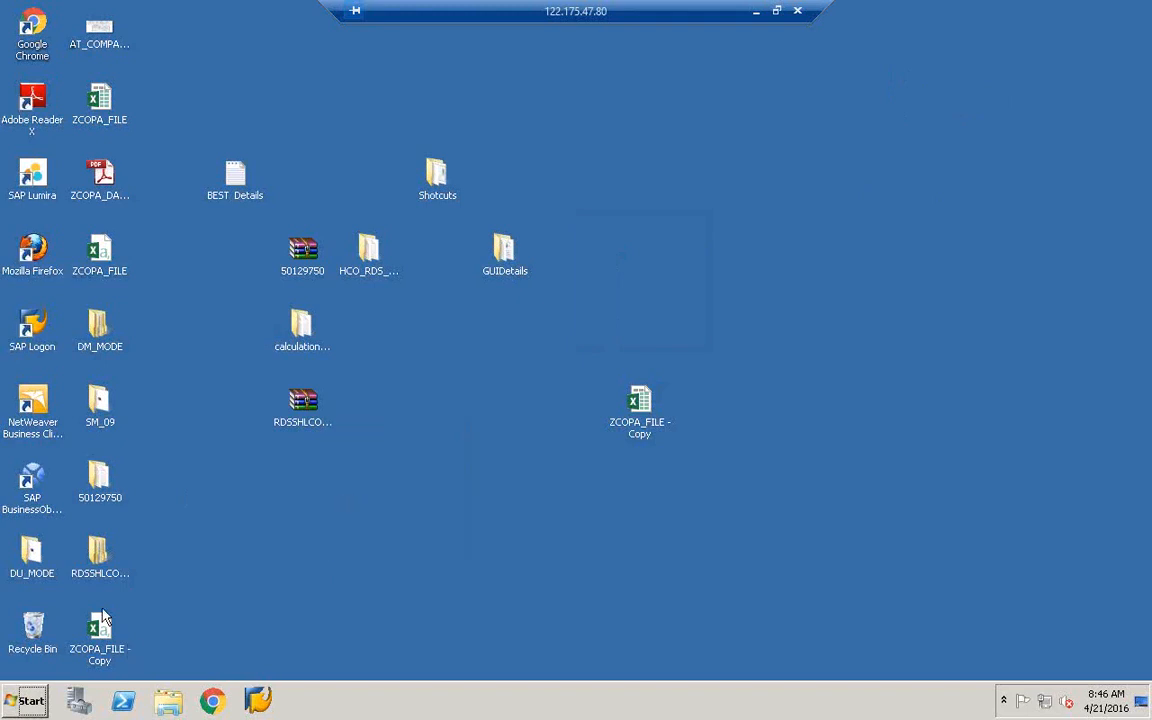
- Launch Data Services Workbench from SAP Data Services 4.2, then launch SAP HANA Studio
left_click(25, 704)
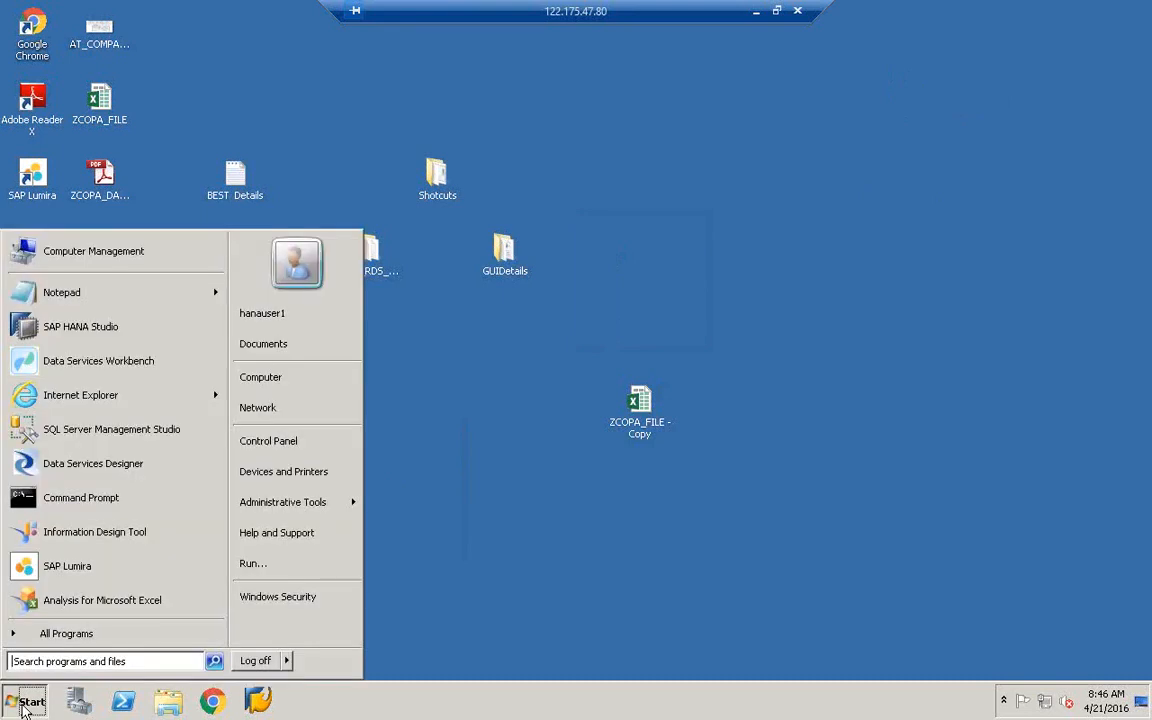
left_click(60, 640)
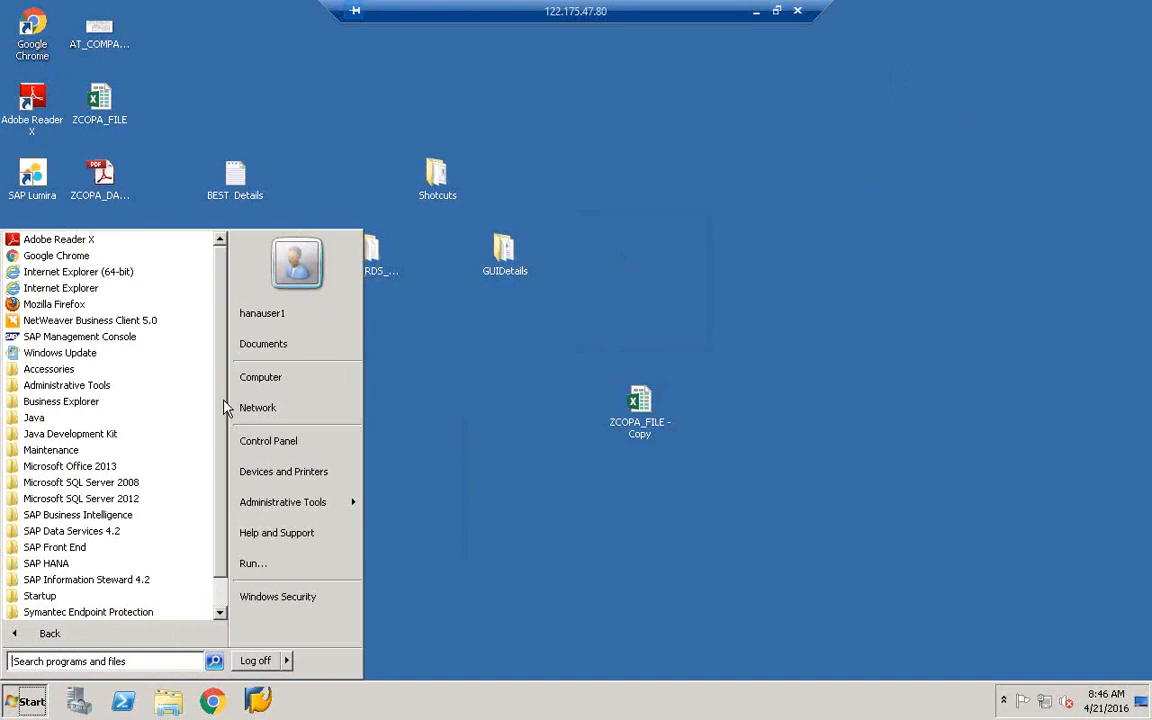
scroll(200, 467, "down", 2)
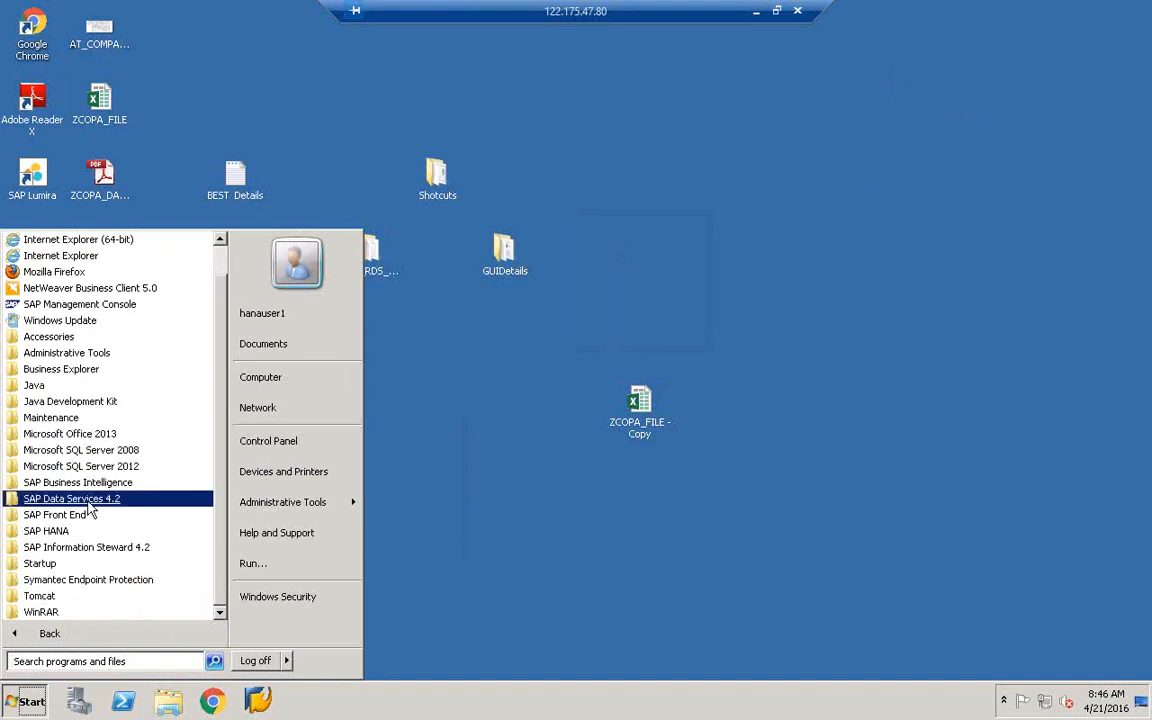
left_click(88, 500)
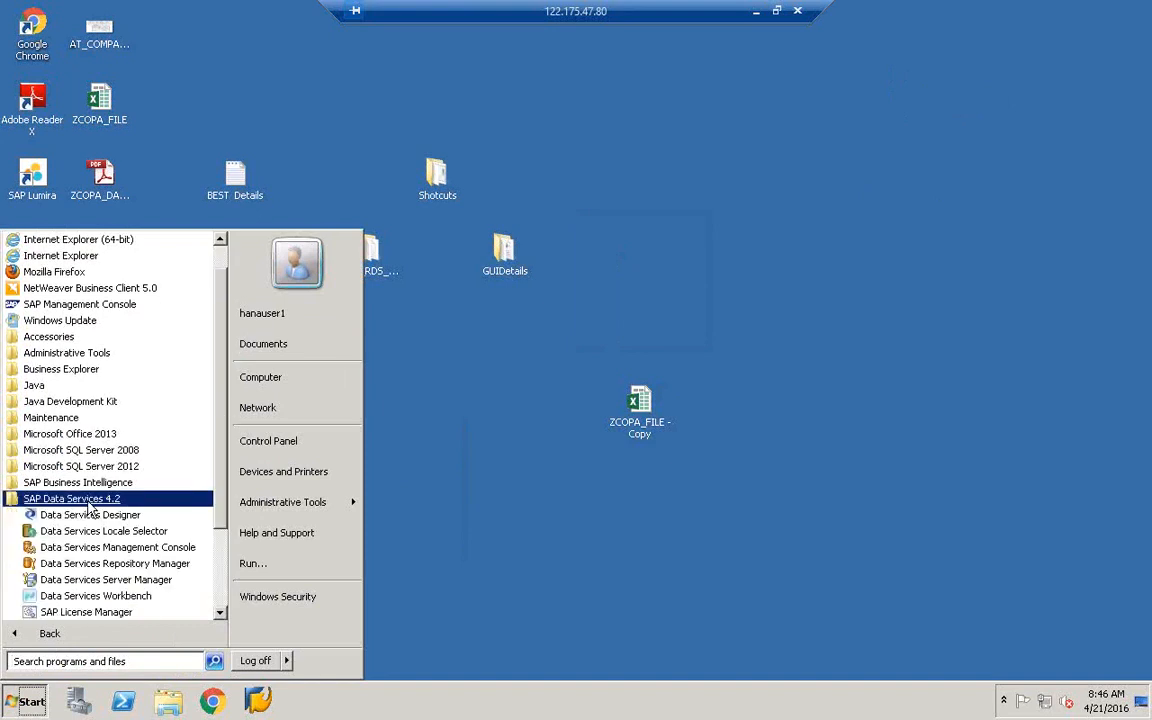
left_click(95, 596)
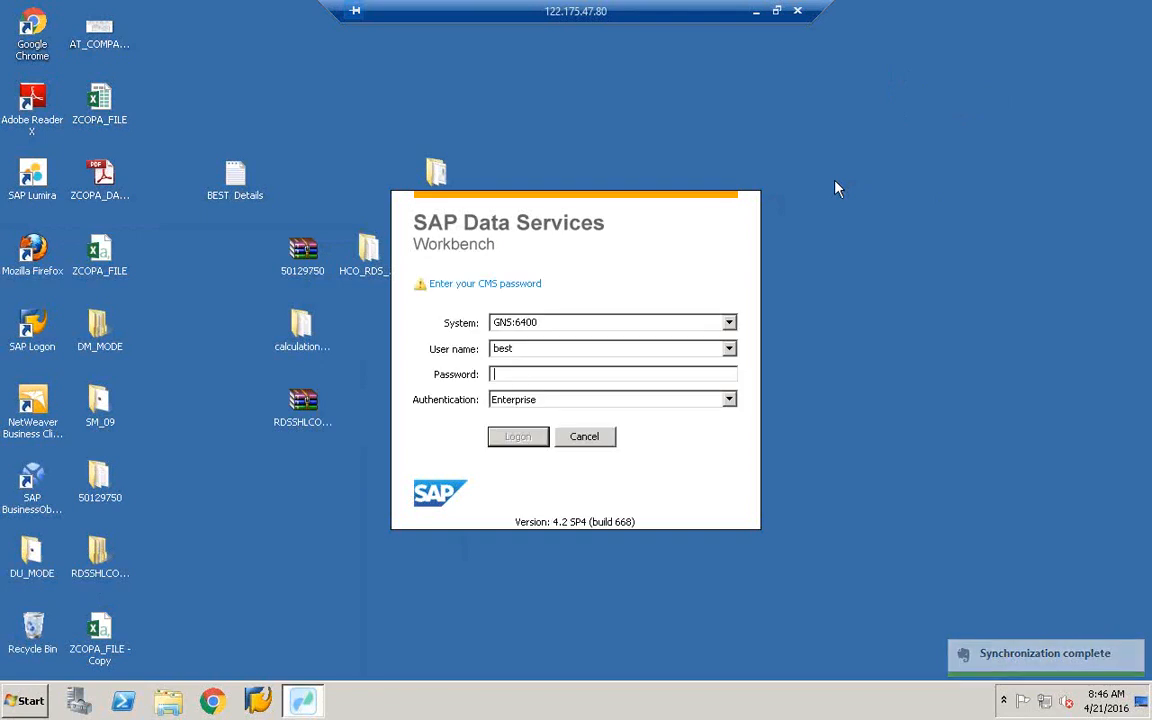
left_click(28, 698)
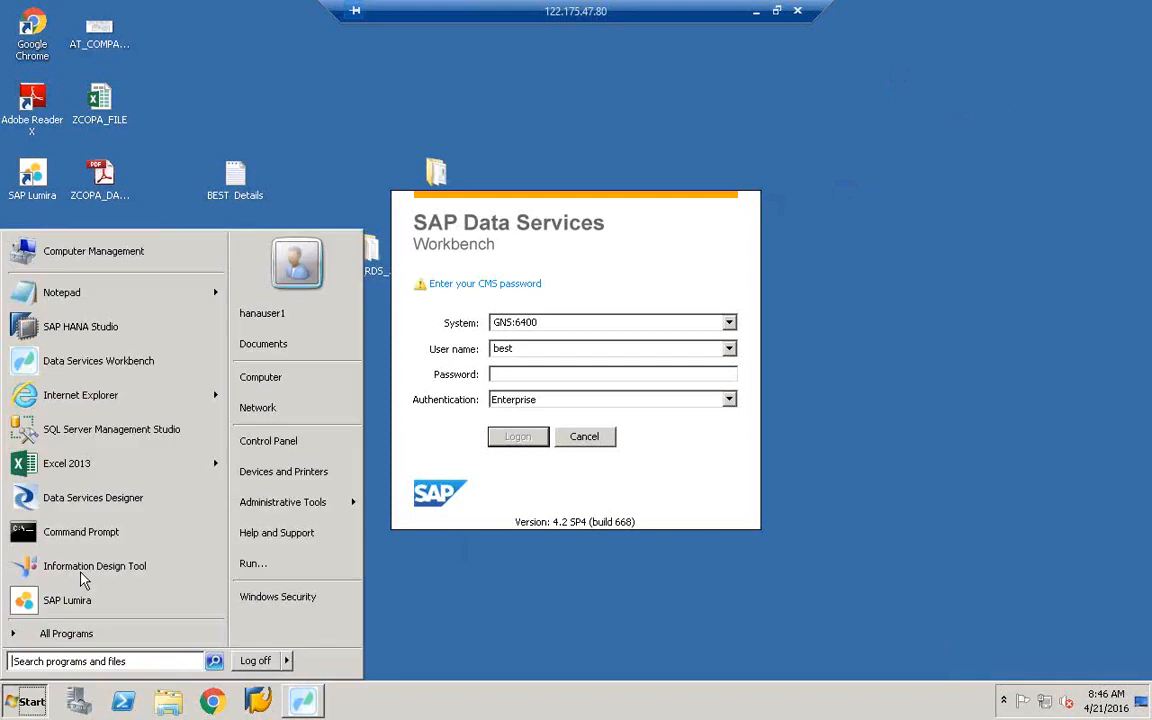
left_click(88, 333)
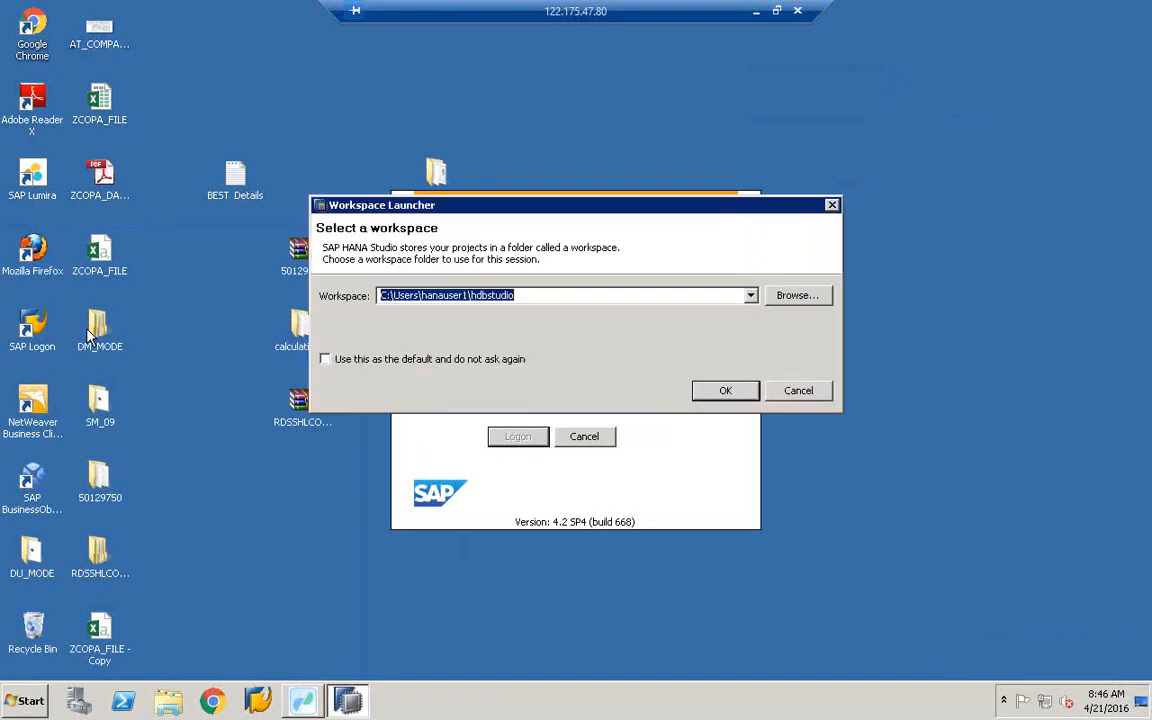
- Accept the default workspace and log on to HDB (BEST) with the database password
left_click(727, 392)
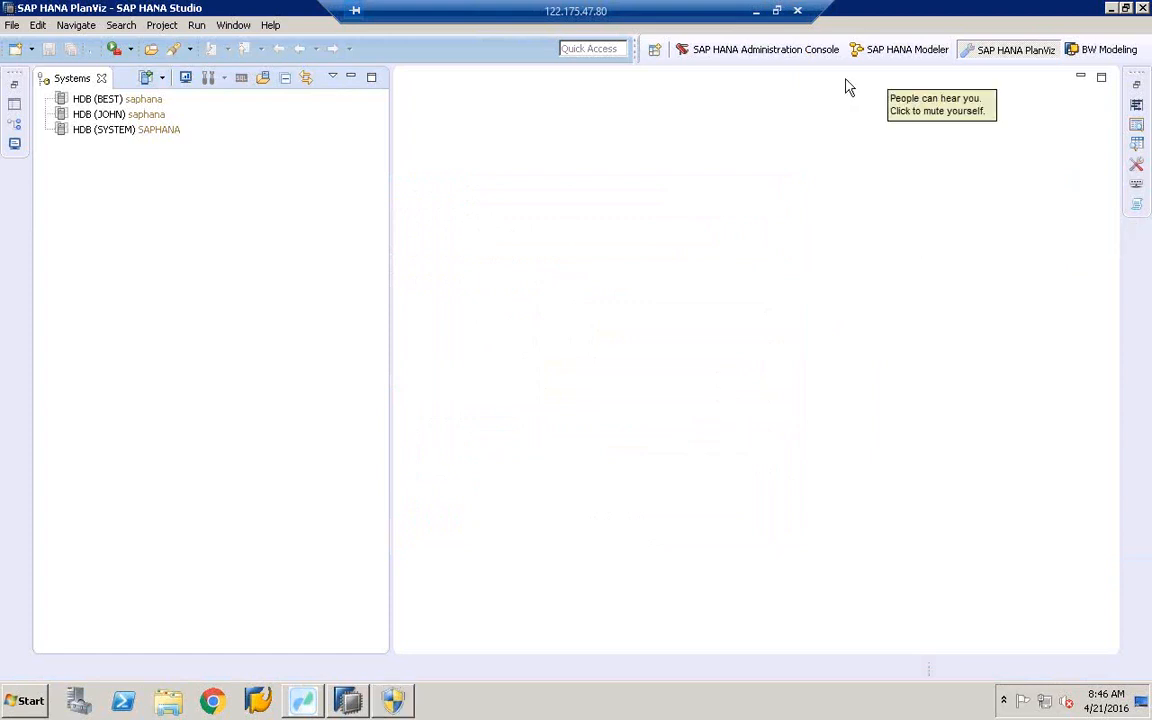
left_click(97, 101)
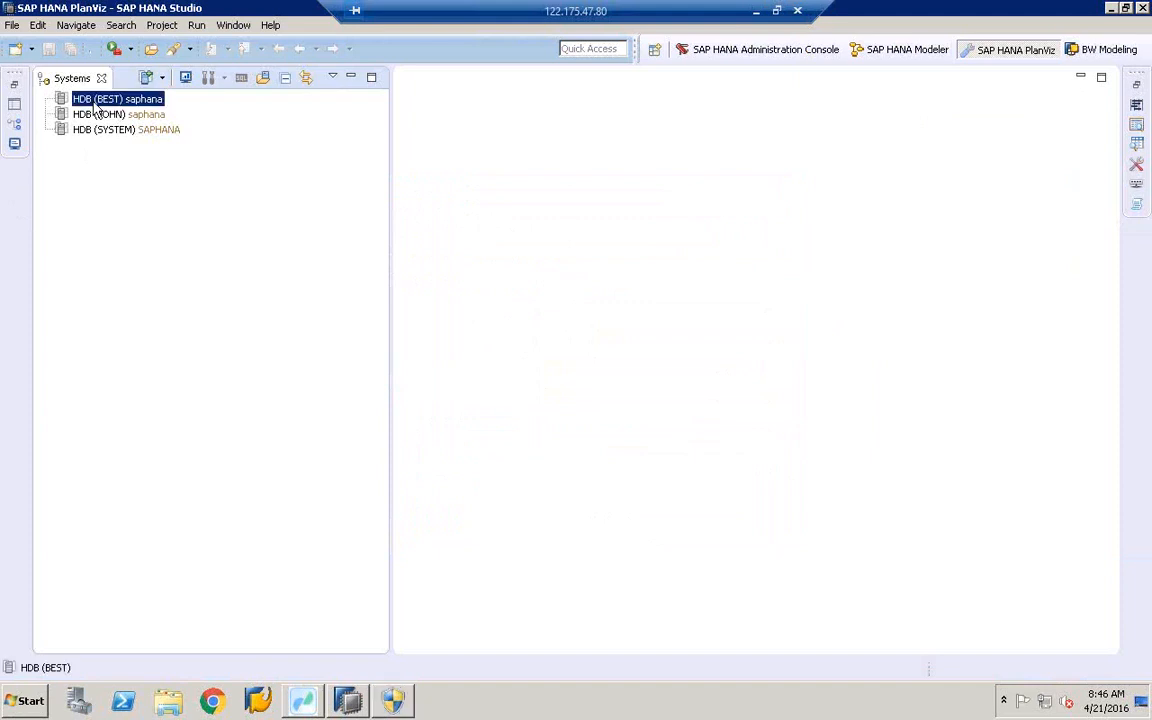
double_click(96, 102)
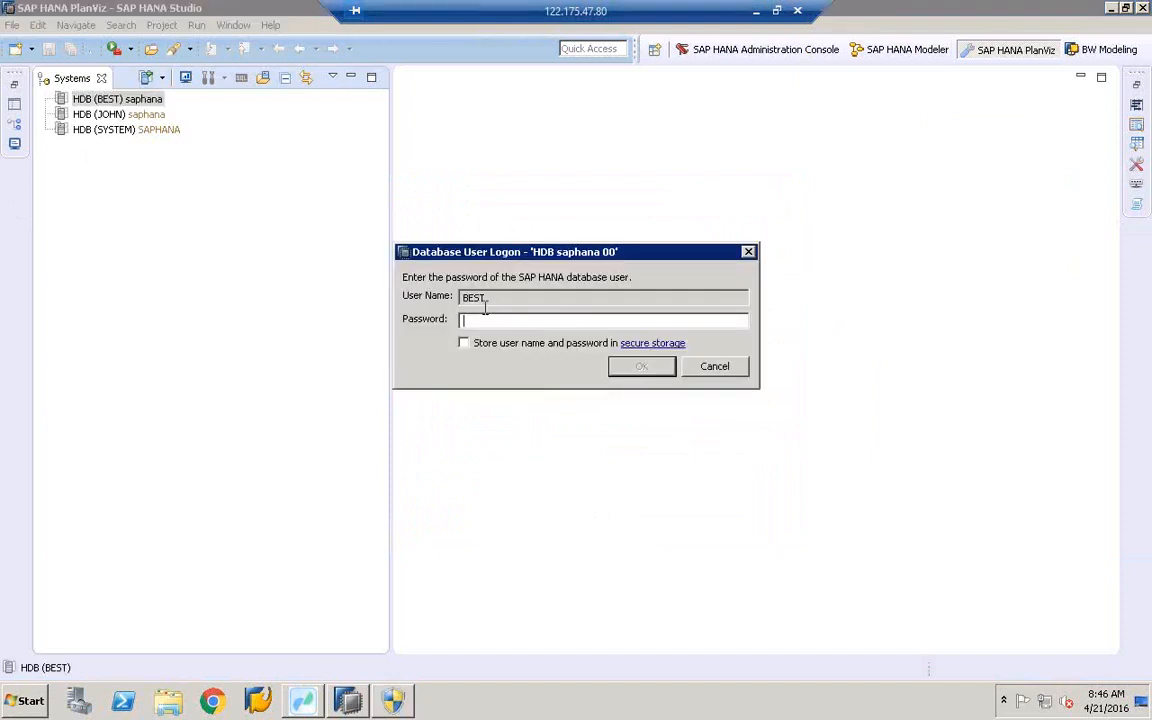
type("**********")
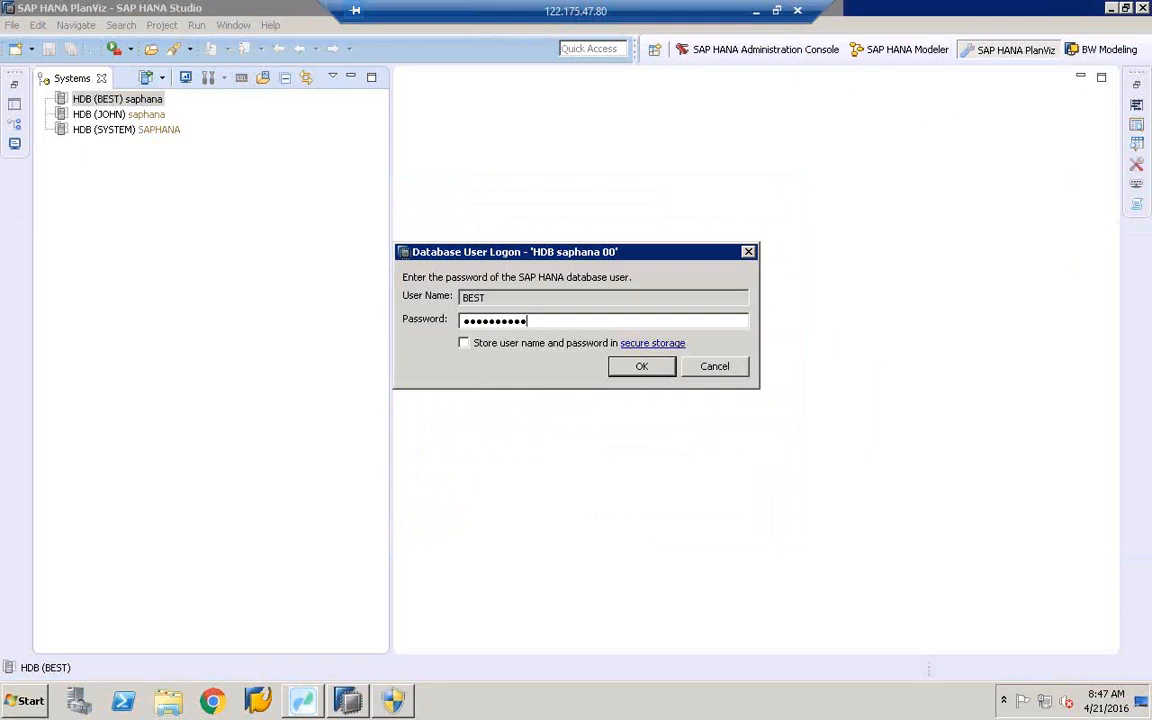
key("Return")
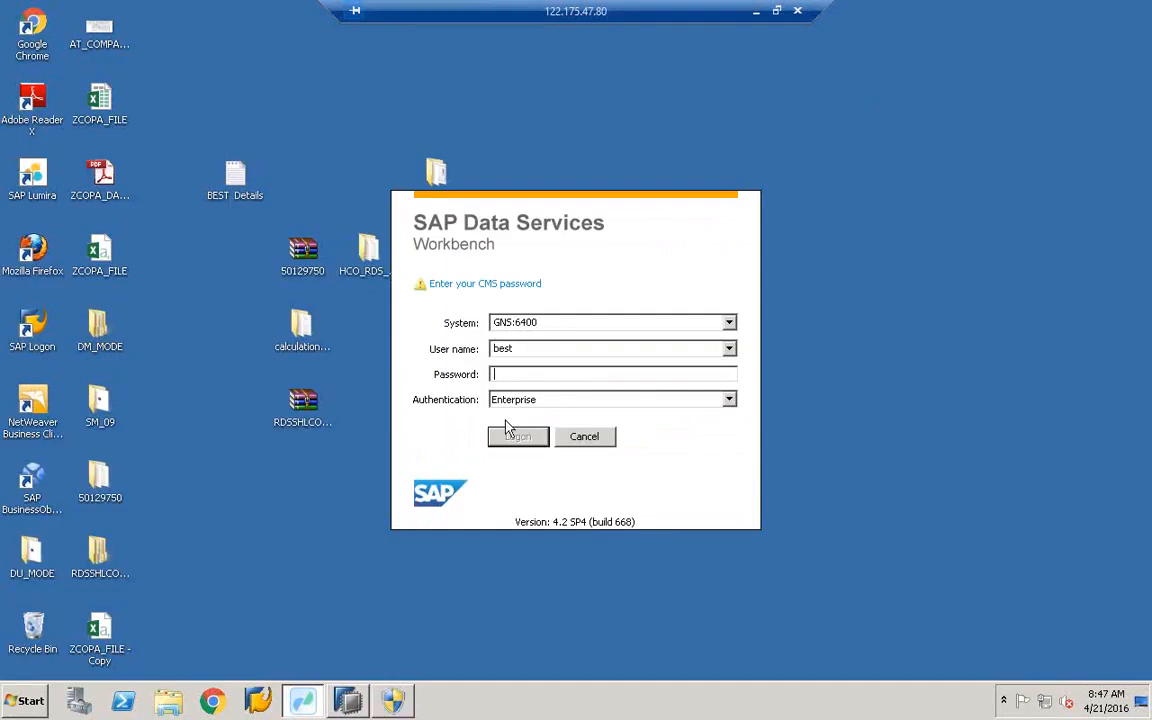
- Log on to GNS:6400 with the CMS password, refresh the desktop and decline the UAC prompt
type("**********")
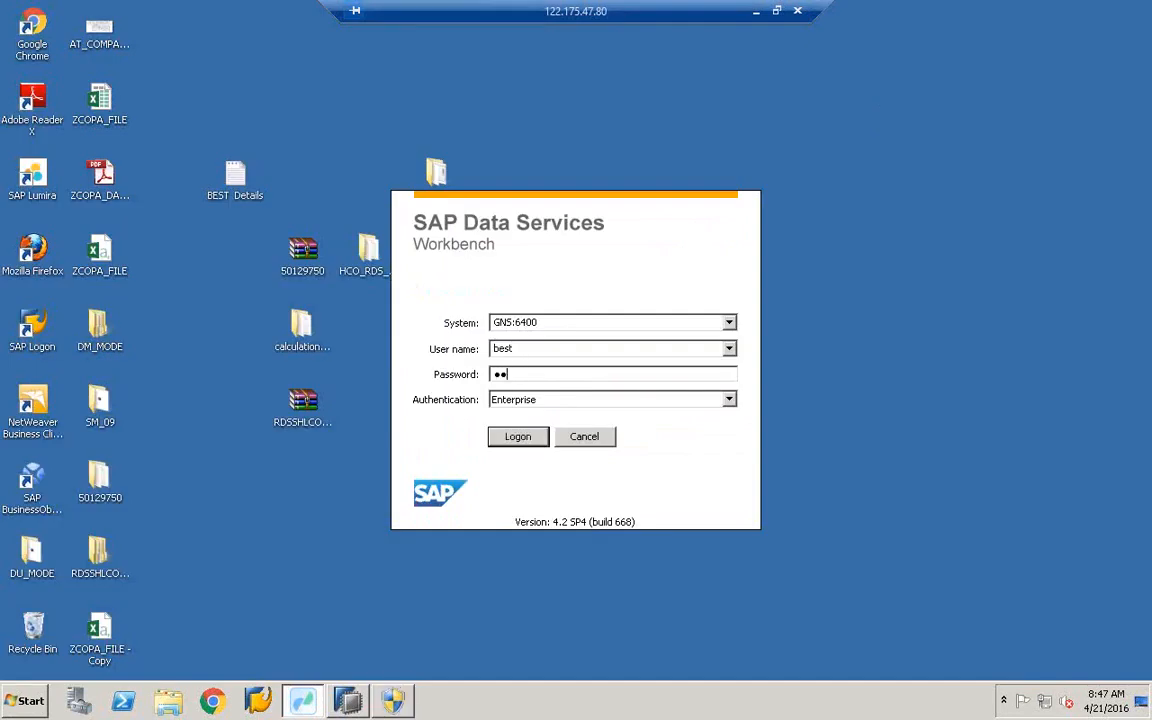
key("Return")
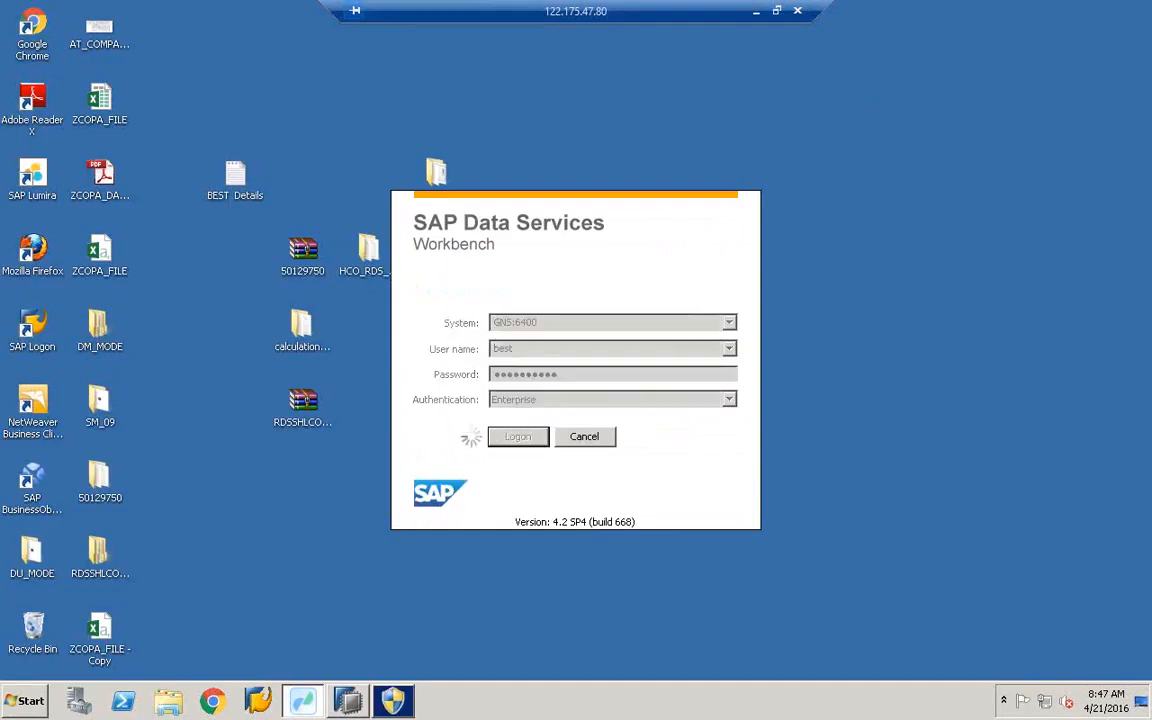
right_click(873, 255)
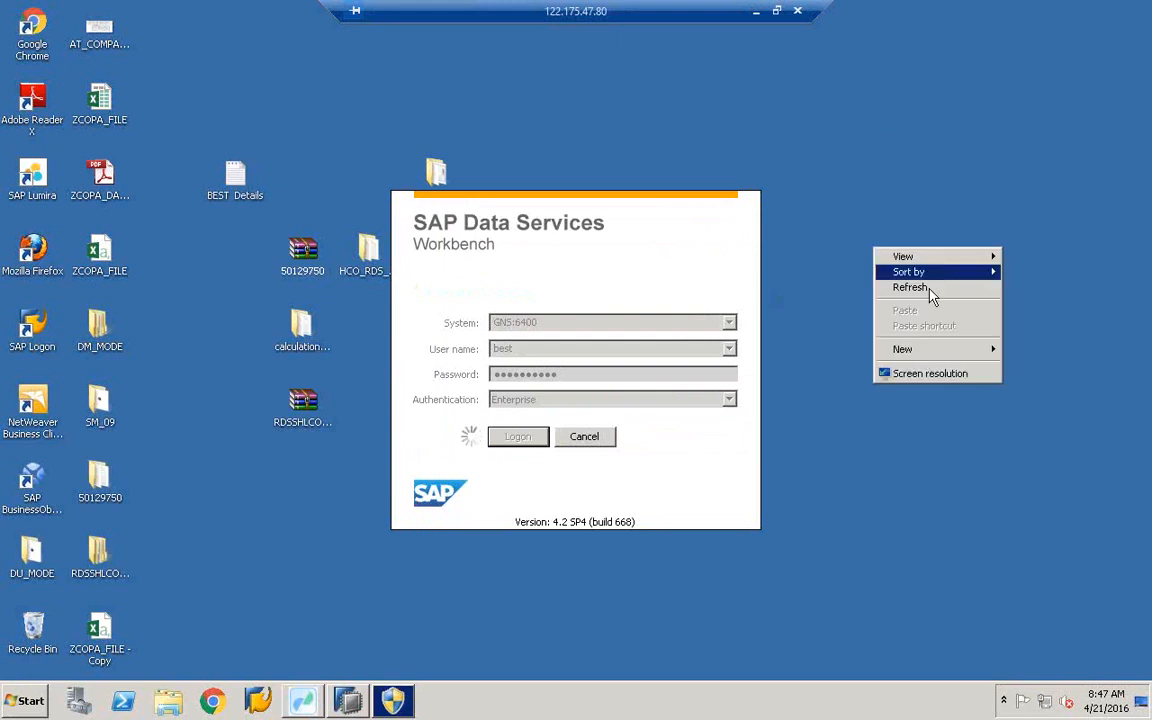
left_click(862, 288)
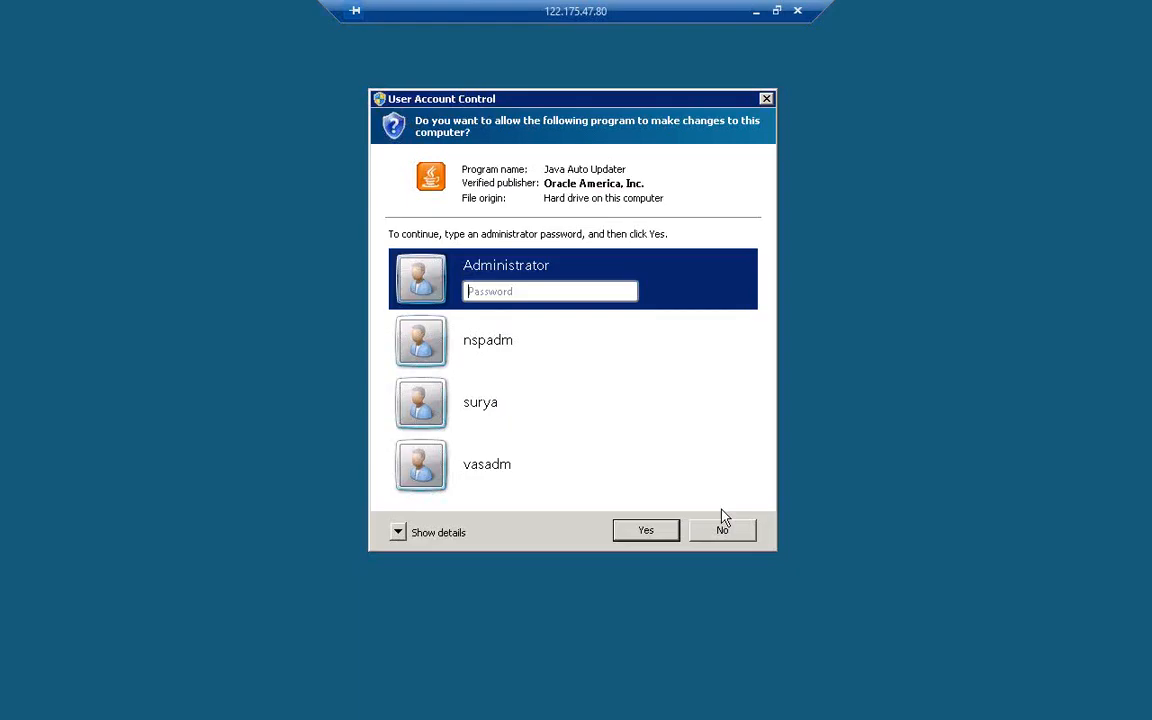
left_click(724, 529)
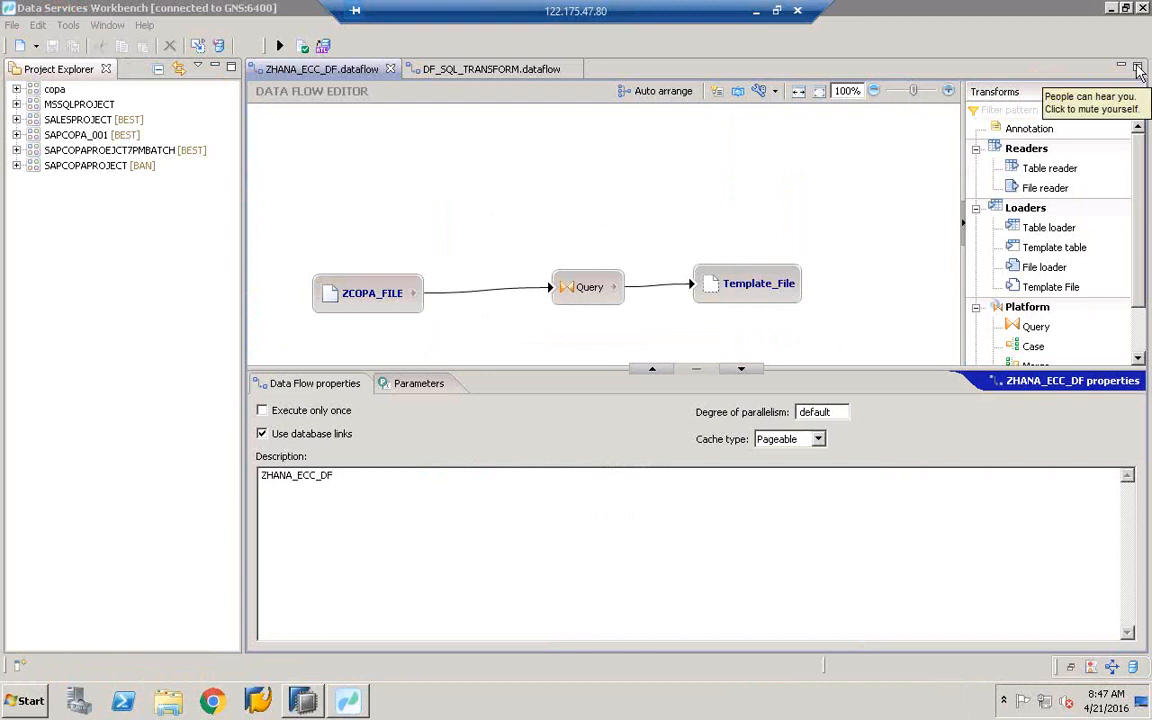
- Close the ZHANA_ECC_DF and DF_SQL_TRANSFORM dataflow tabs
left_click(393, 71)
left_click(391, 70)
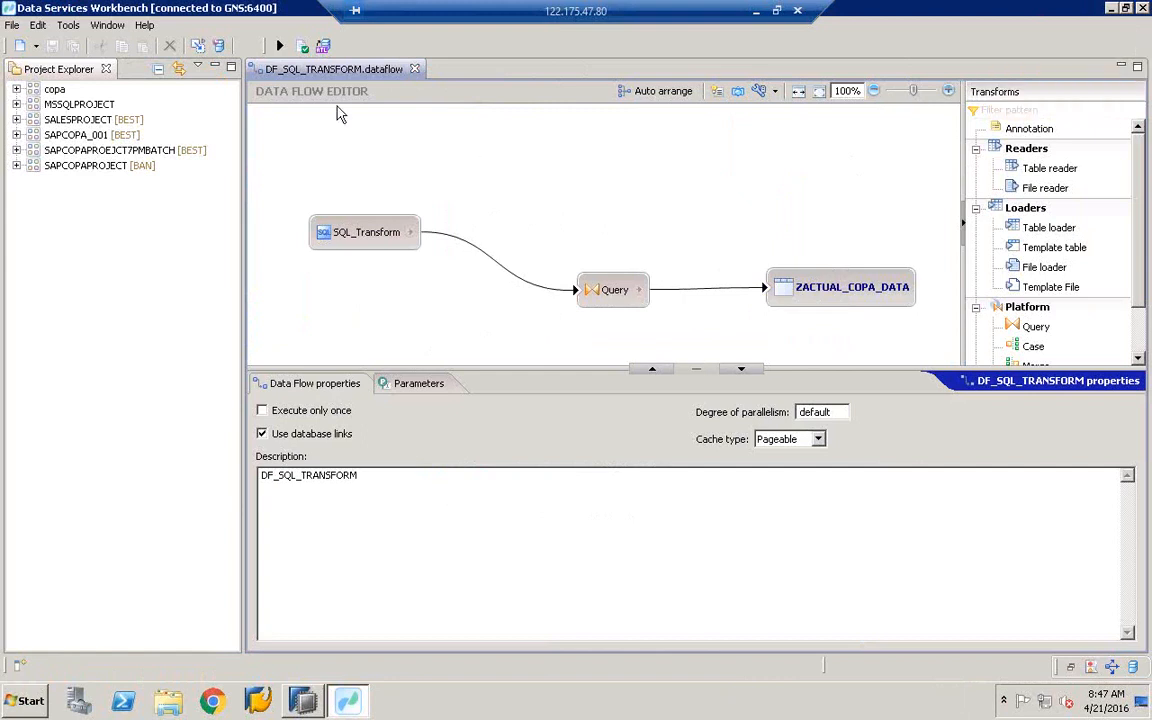
left_click(414, 69)
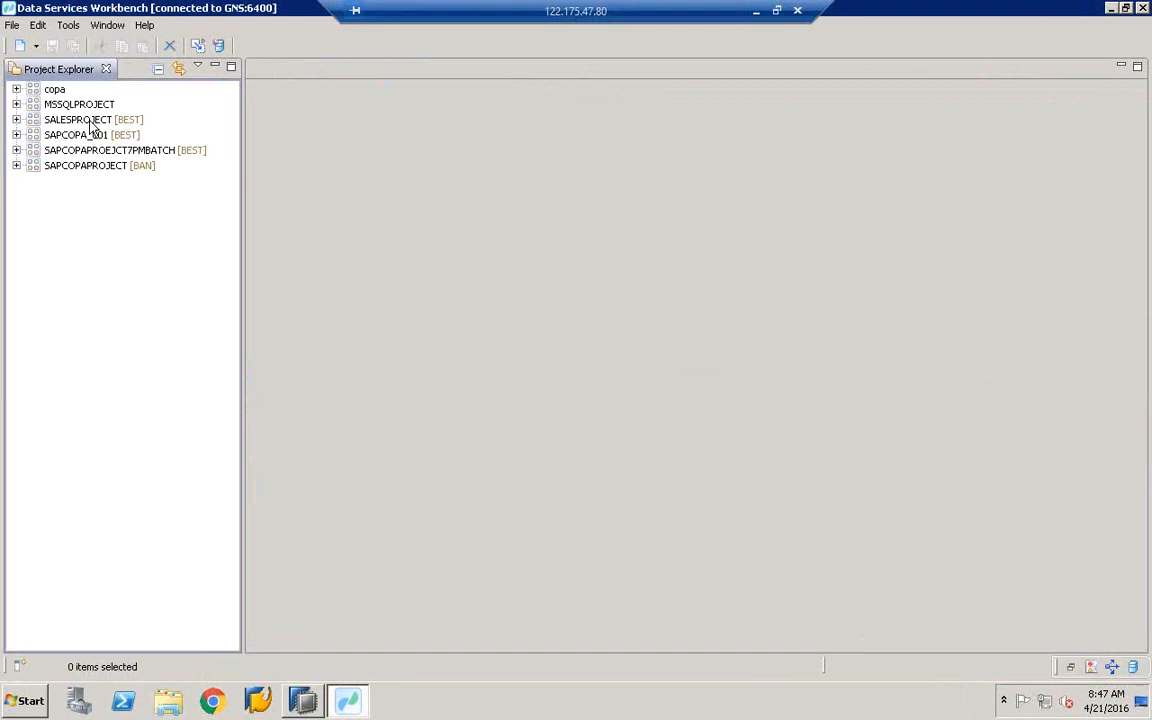
- Open the ZREP_JOB_ECC_HANA replication job from SAPCOPAPROJECT, show KNA1 under Default_group, and execute it
left_click(16, 165)
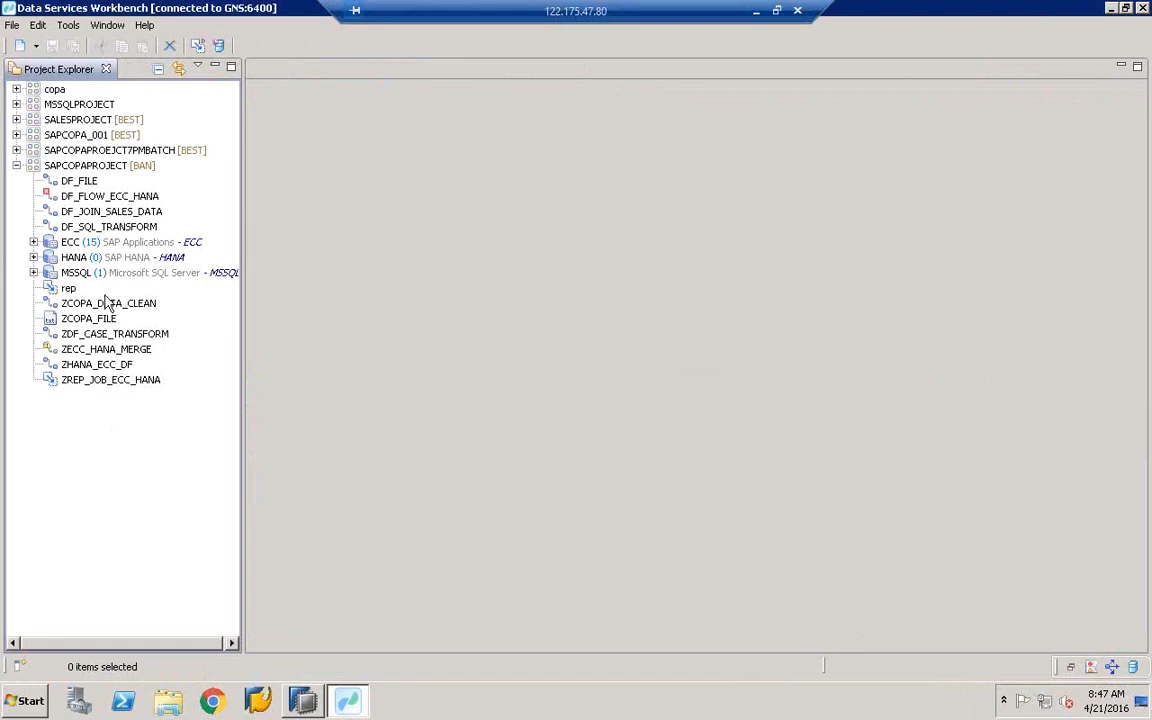
double_click(93, 382)
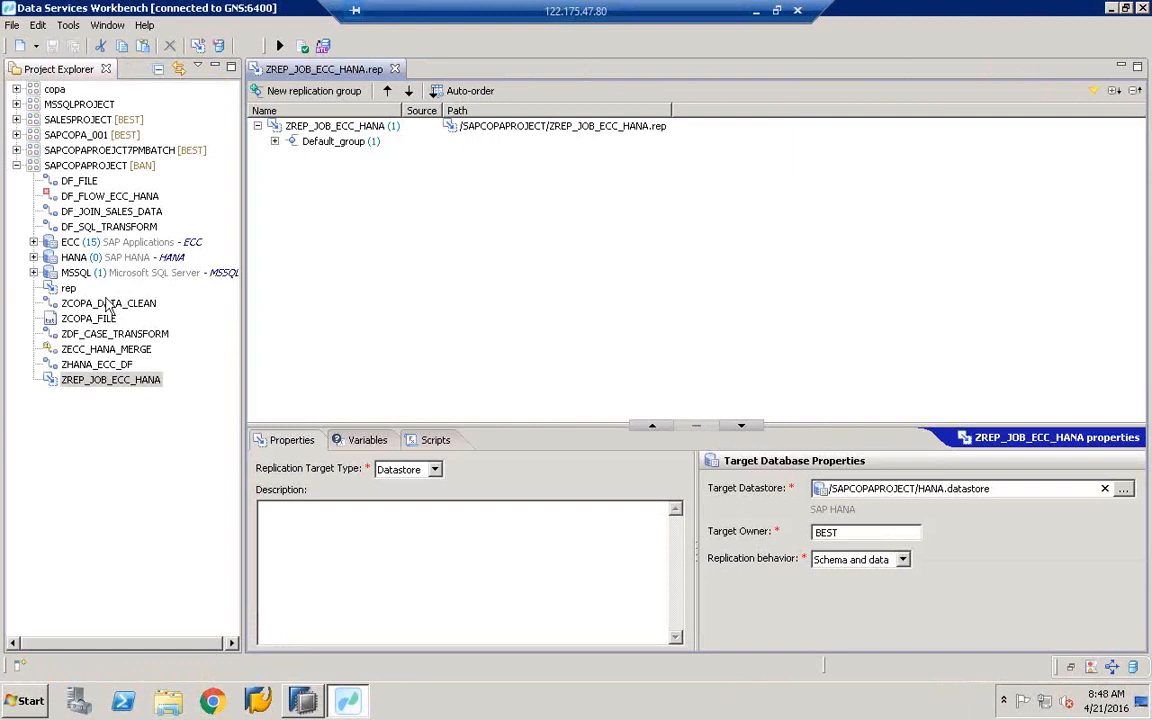
left_click(87, 320)
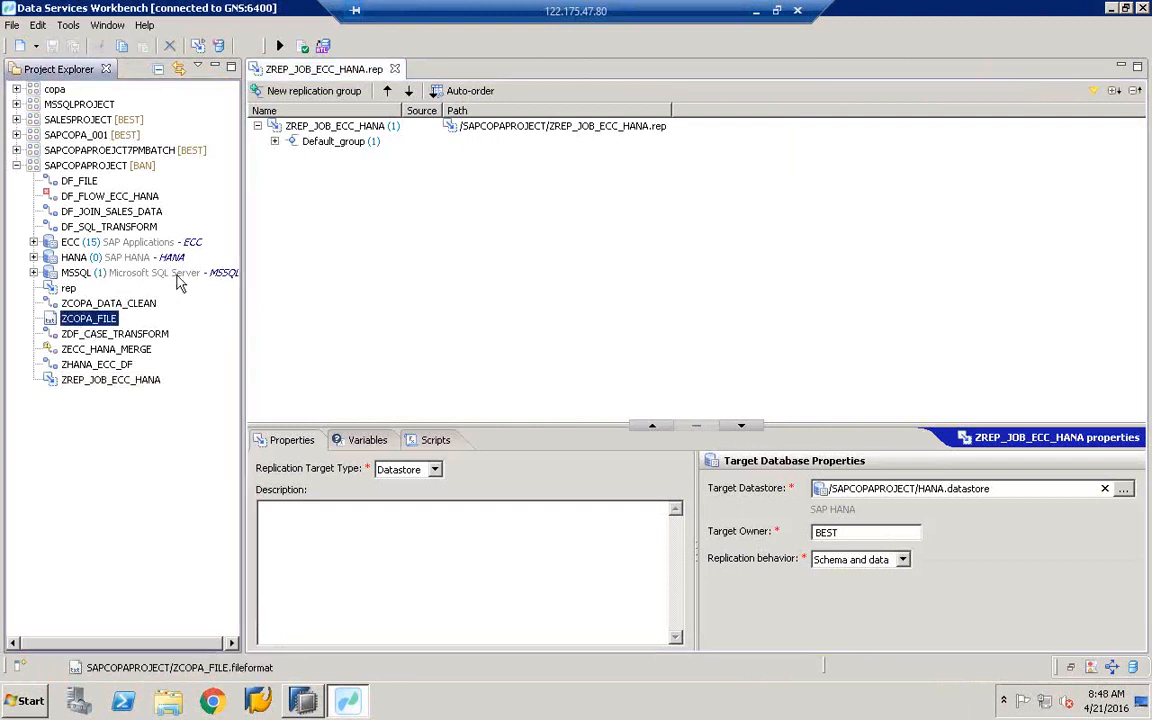
double_click(330, 146)
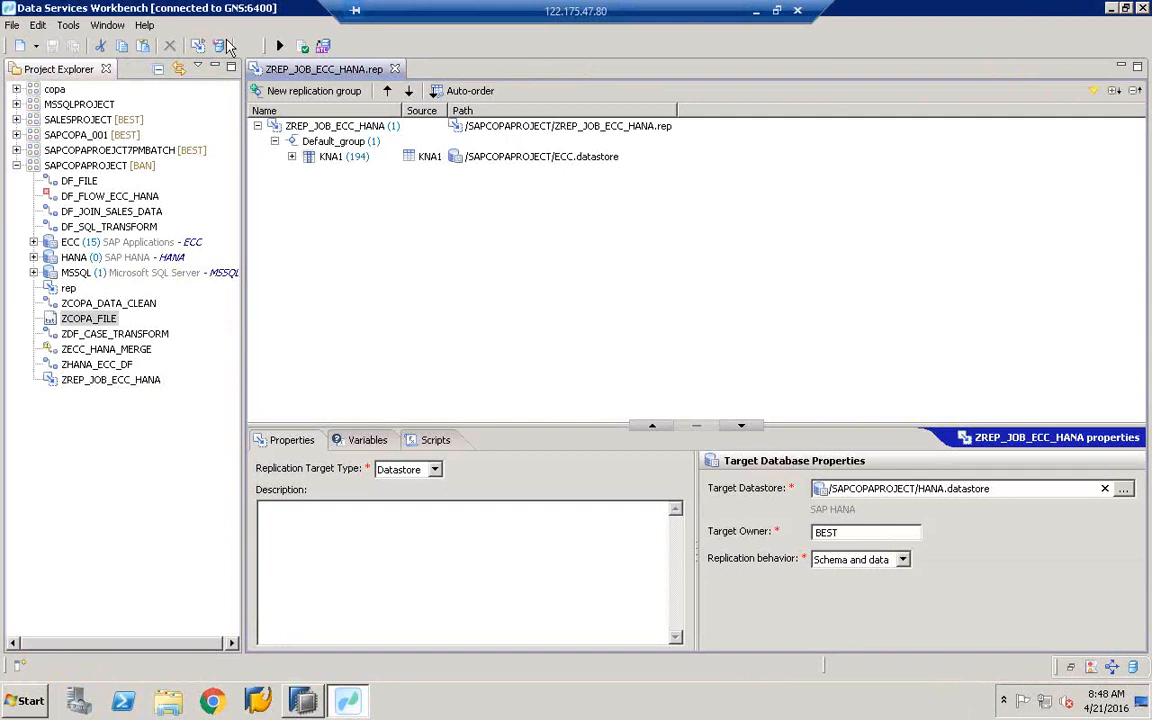
left_click(270, 124)
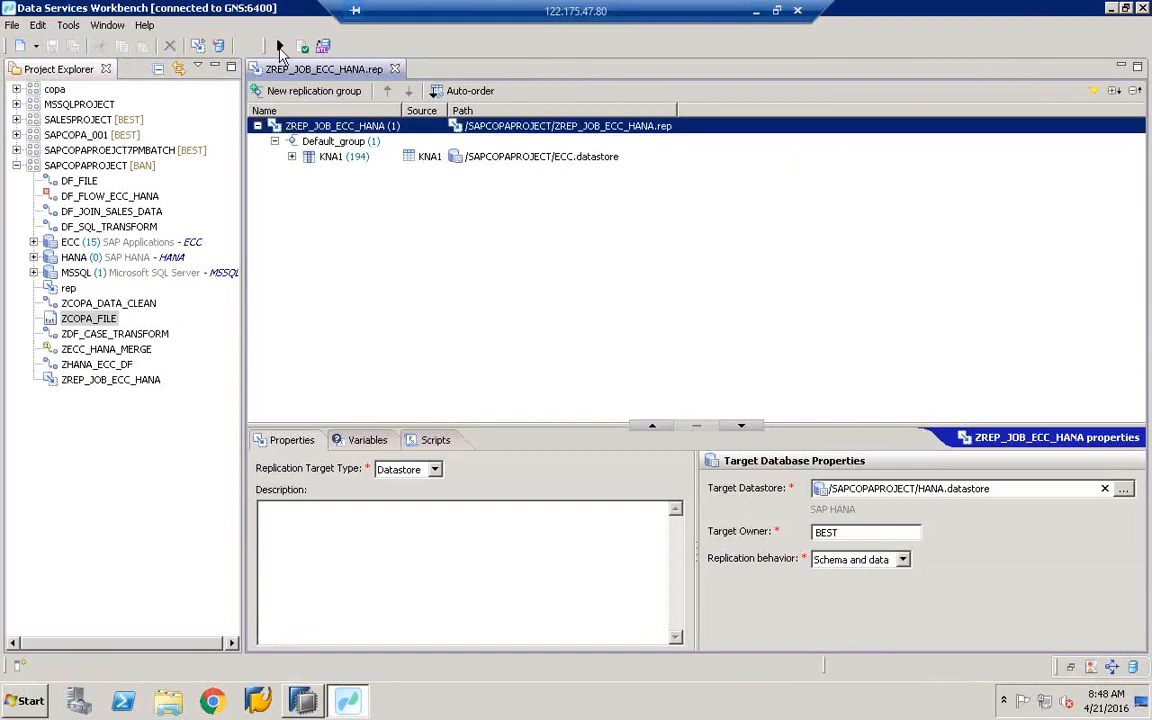
left_click(280, 47)
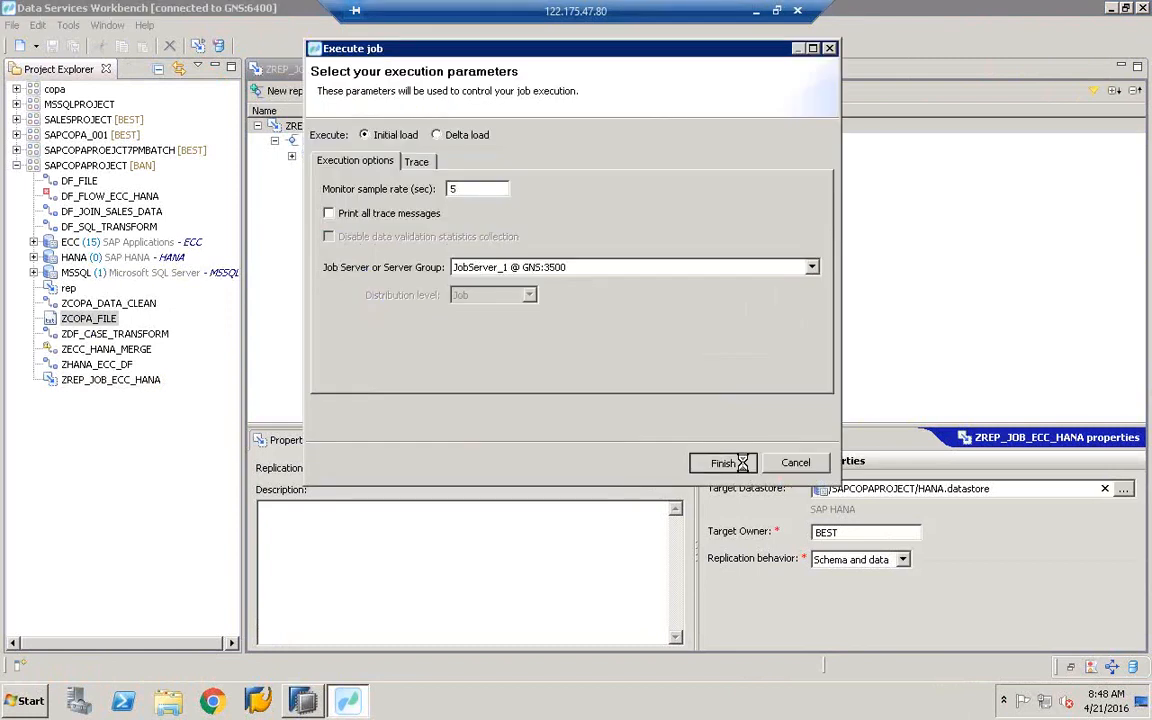
- Run the initial load, check 19,575 KNA1 rows loaded successfully, and close the monitor
key("Return")
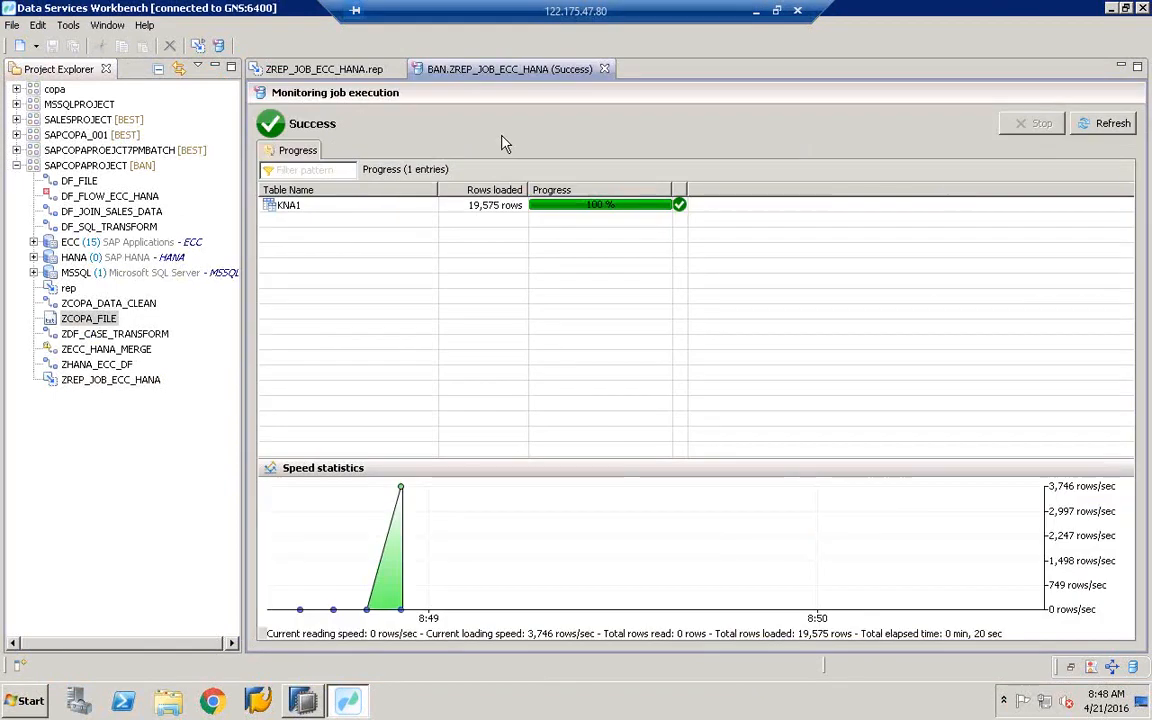
left_click(510, 212)
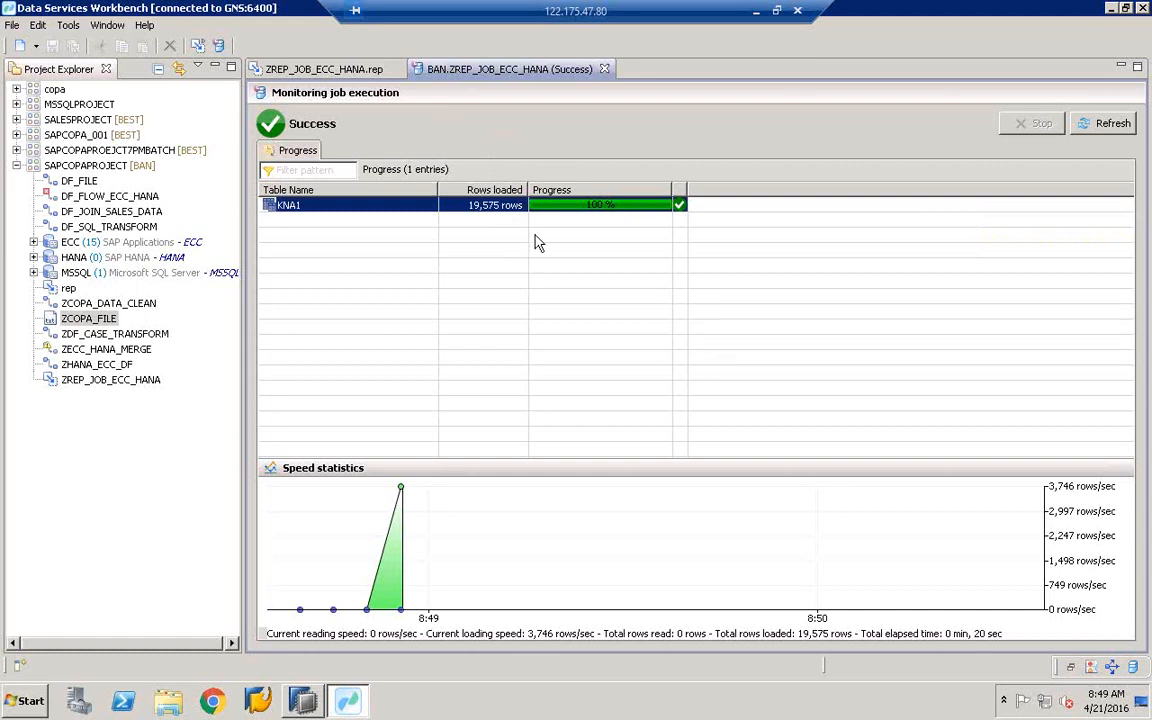
left_click(604, 69)
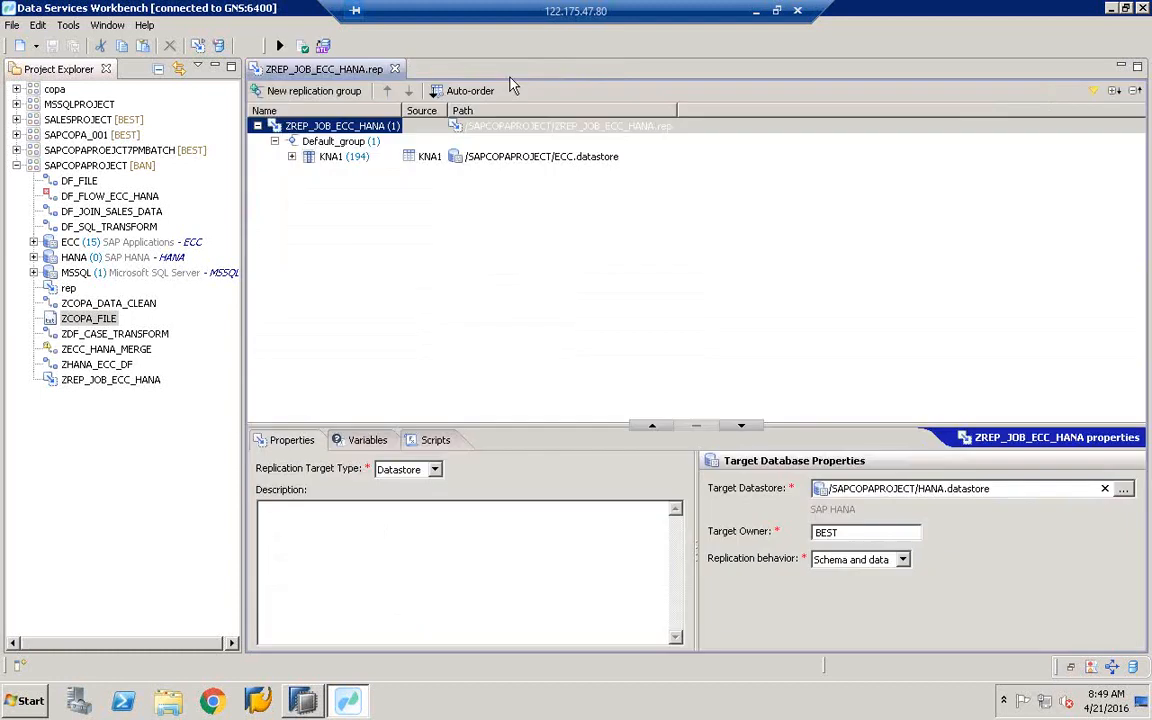
- Close the replication job editor and expand SALESPROJECT in the project tree
left_click(394, 69)
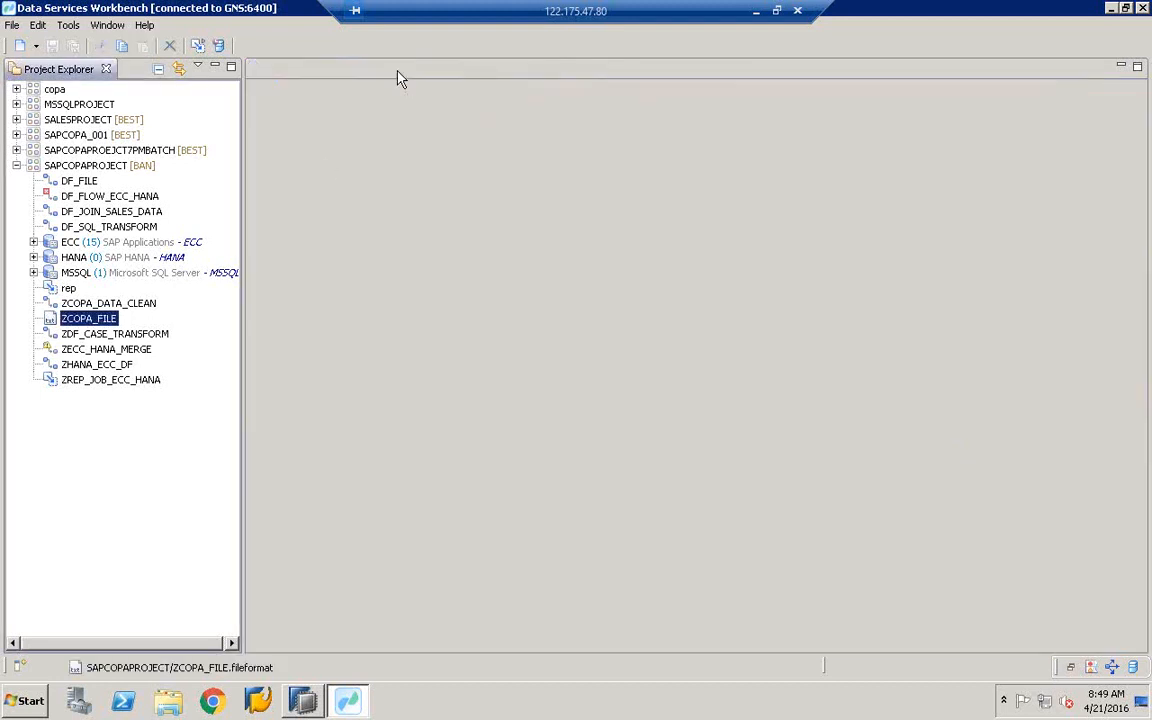
left_click(16, 165)
left_click(16, 134)
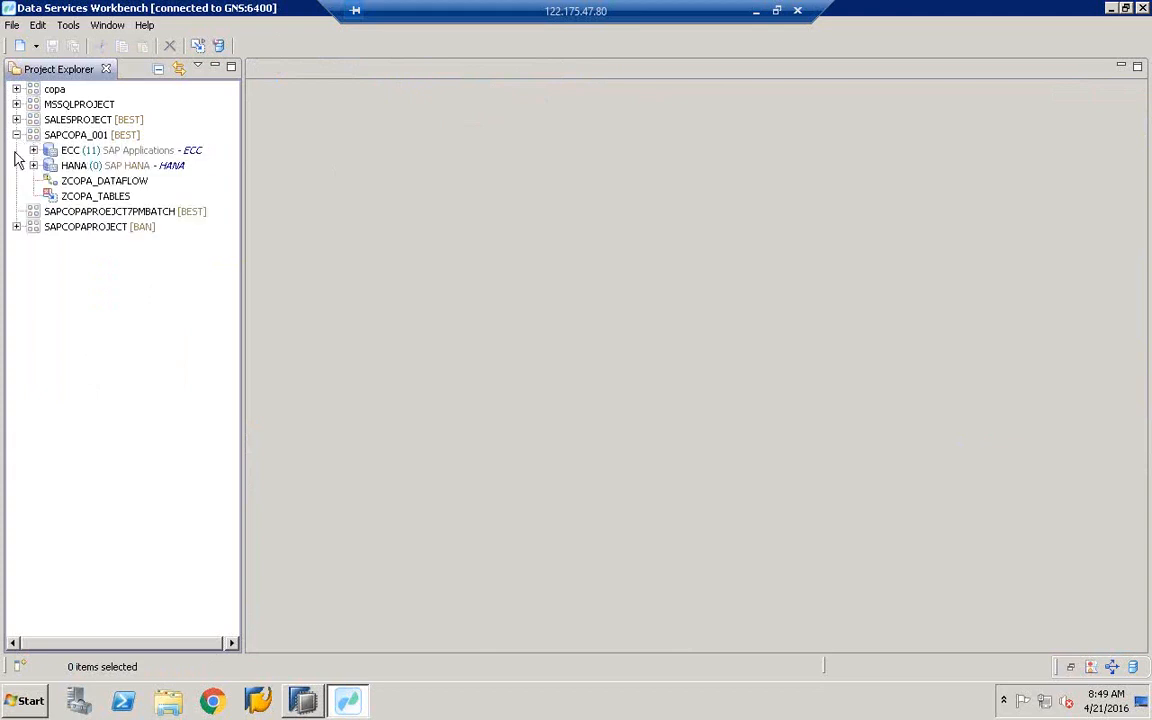
left_click(16, 119)
left_click(16, 303)
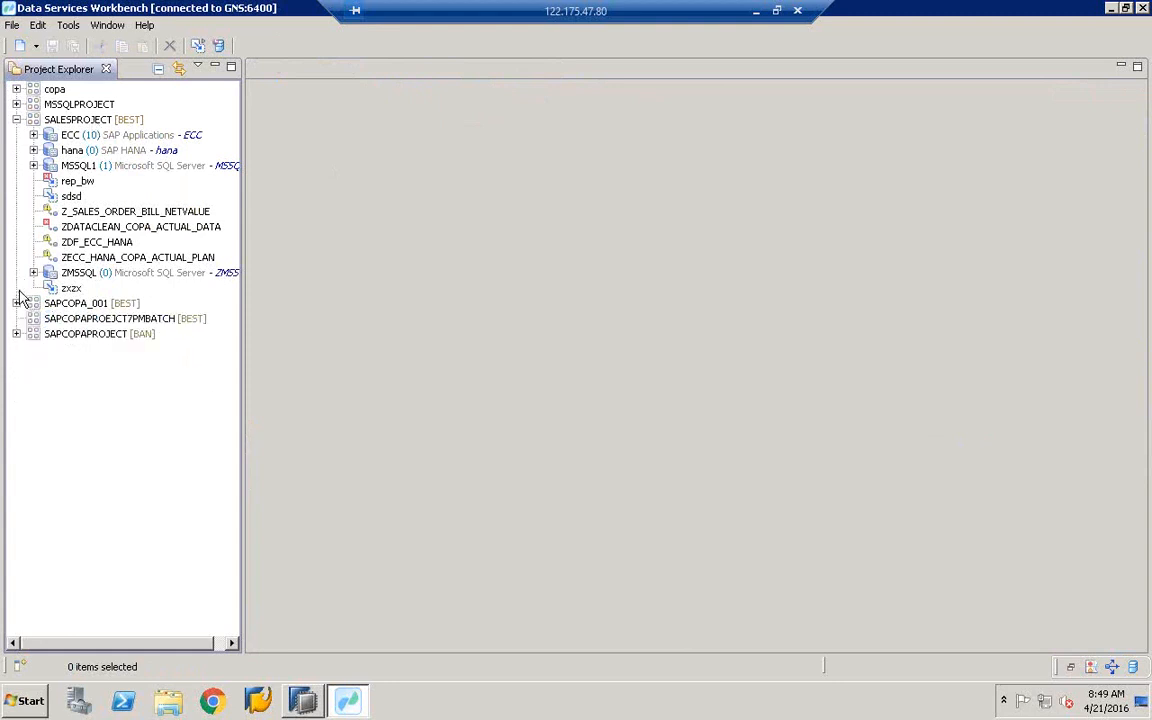
left_click(101, 121)
- Create data flow SQL_TRANSFORM in SALESPROJECT with description SQL_TRANSFORM and enlarge its canvas
right_click(101, 121)
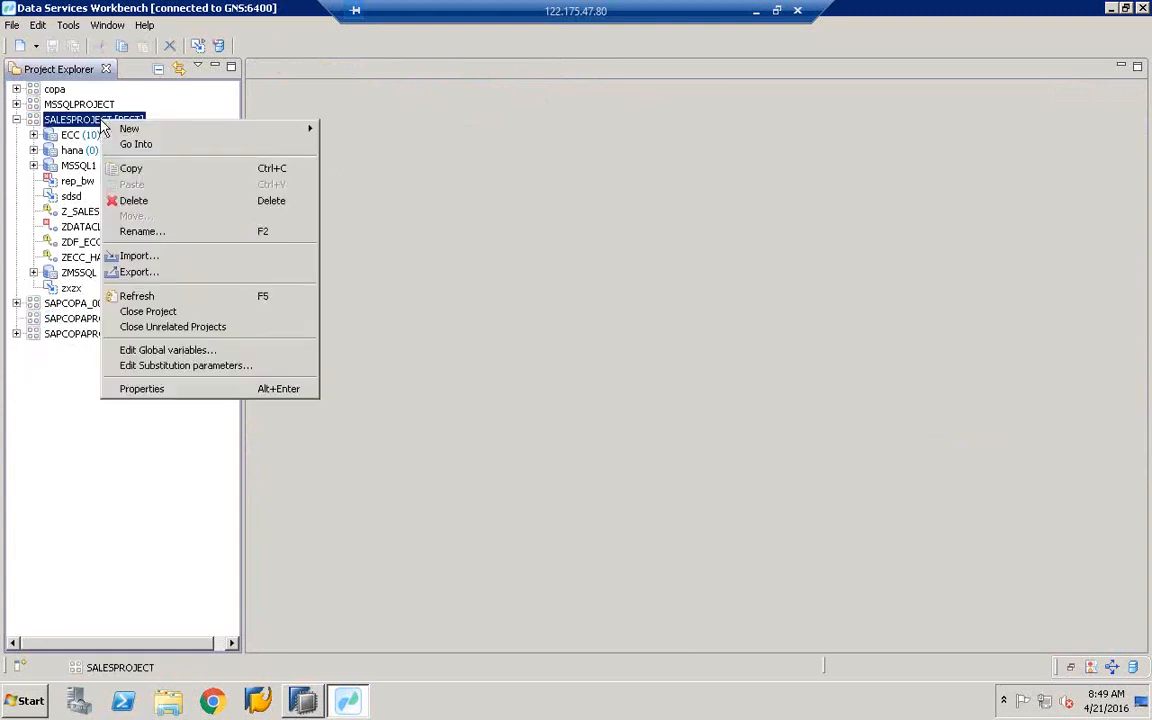
mouse_move(290, 129)
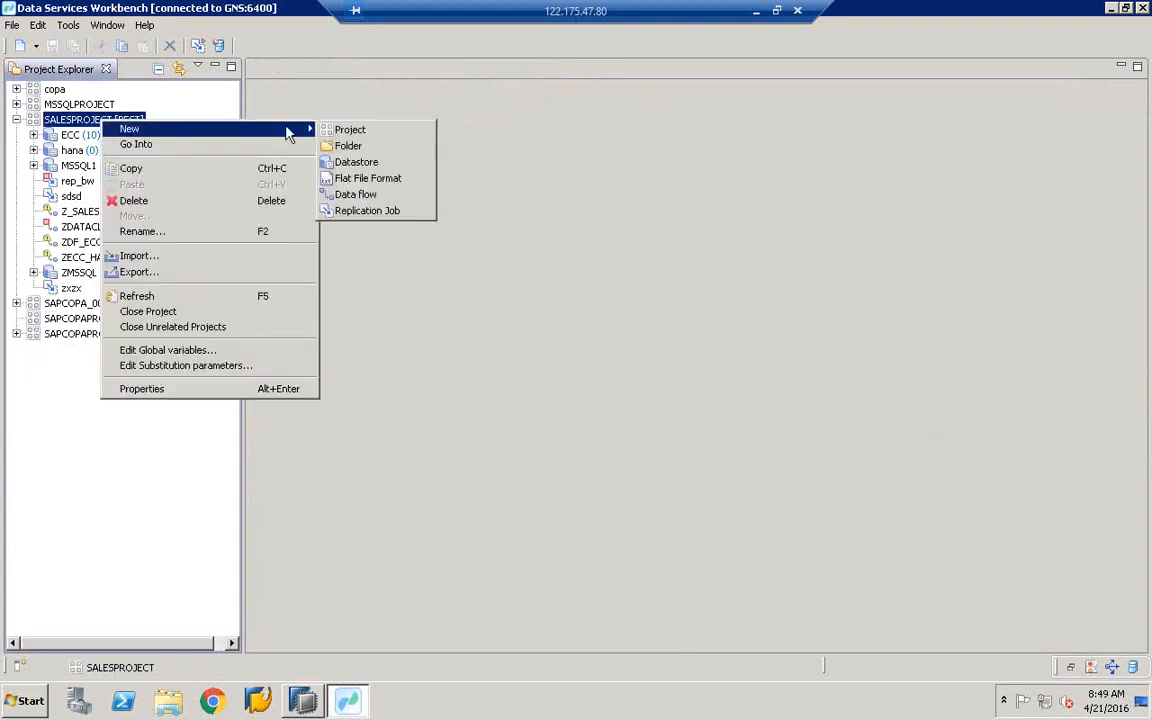
left_click(325, 194)
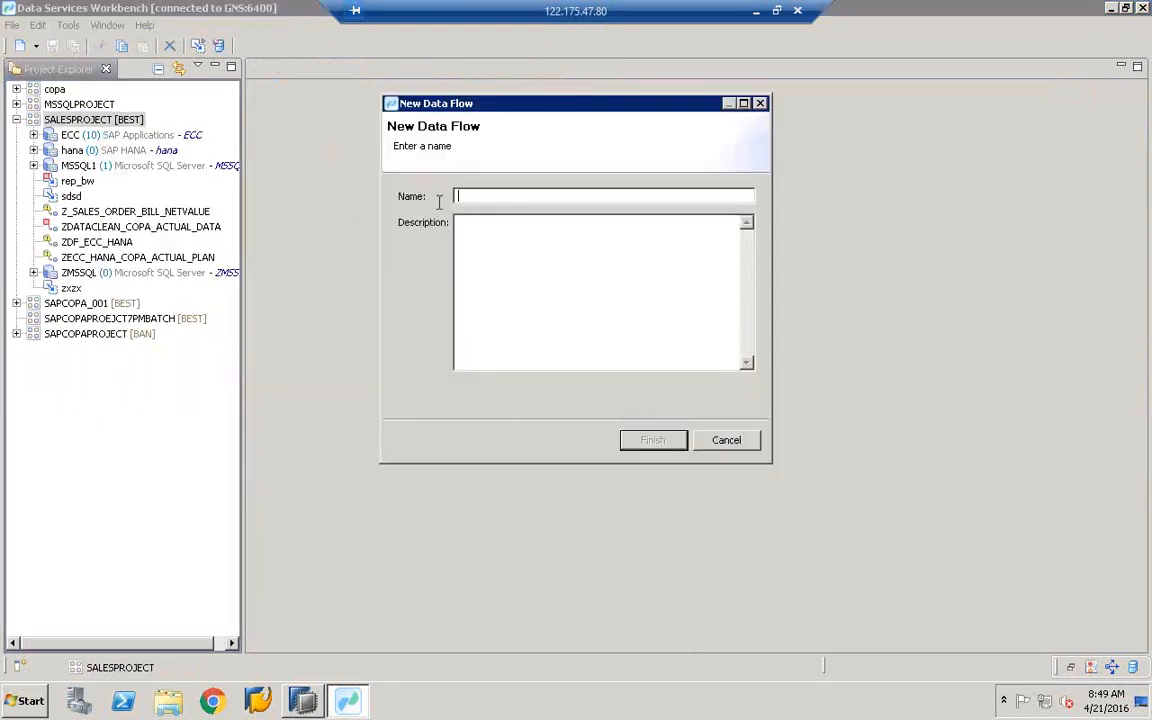
type("sql")
key("BackSpace")
key("BackSpace")
key("BackSpace")
type("SQL")
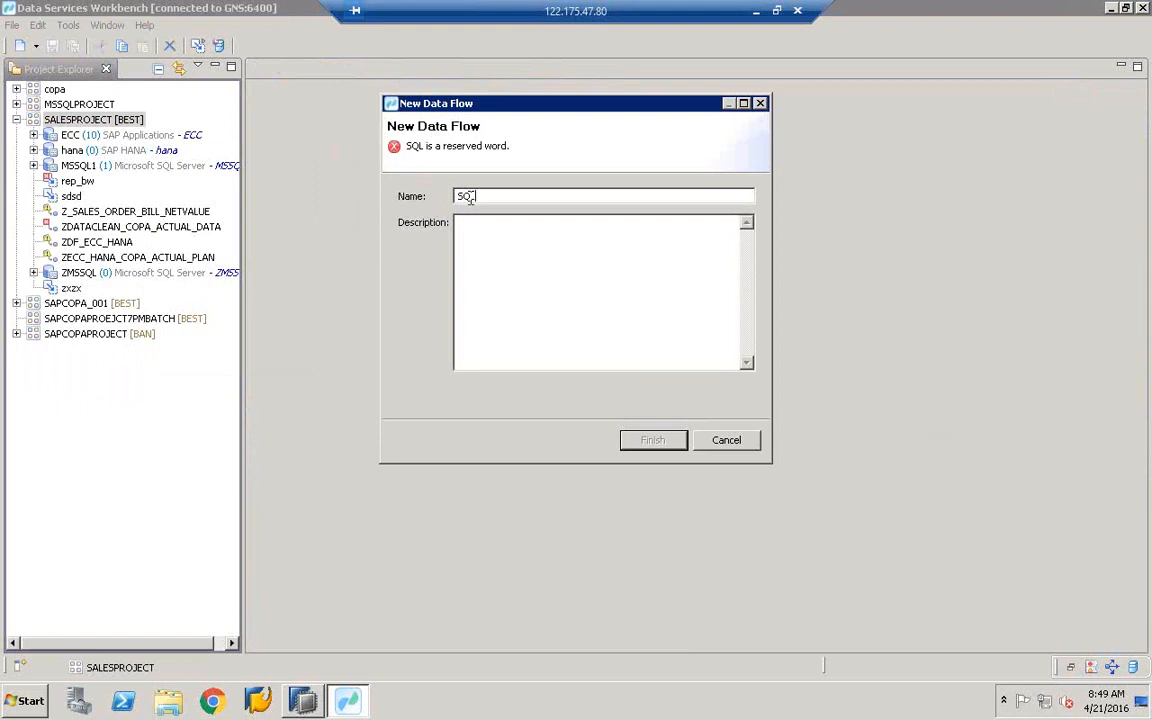
type("_TRANS")
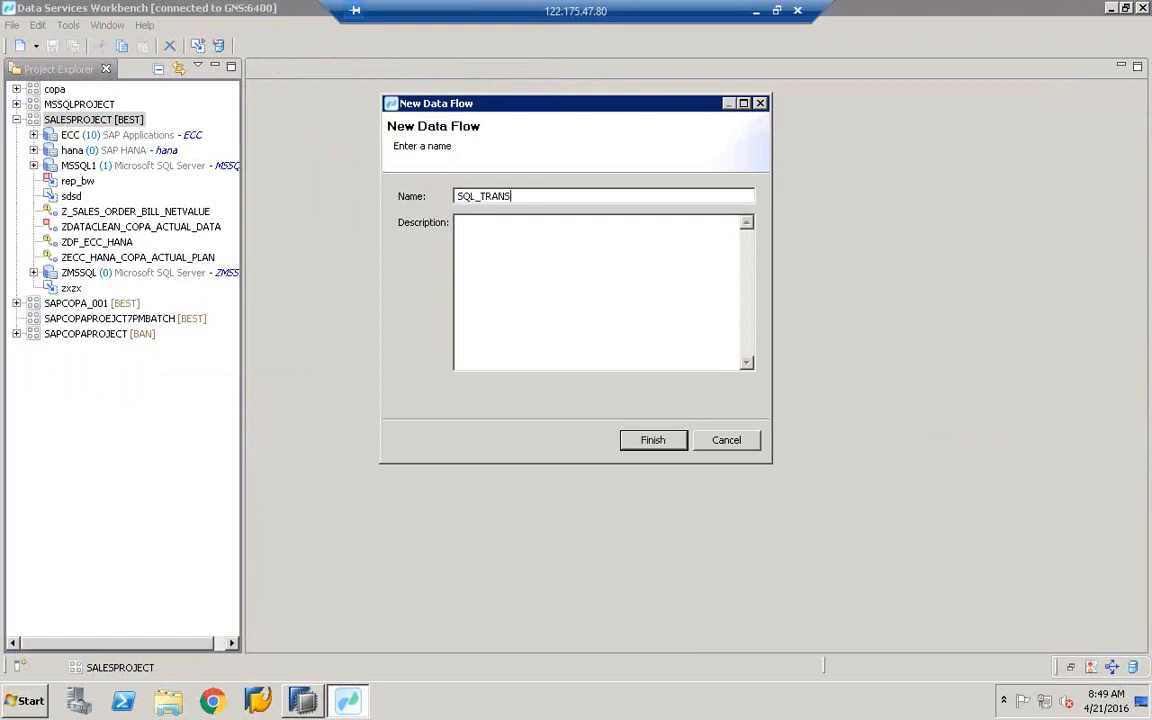
type("FORM")
left_click_drag(541, 196, 405, 187)
key("ctrl+c")
left_click(507, 262)
key("ctrl+v")
left_click(677, 440)
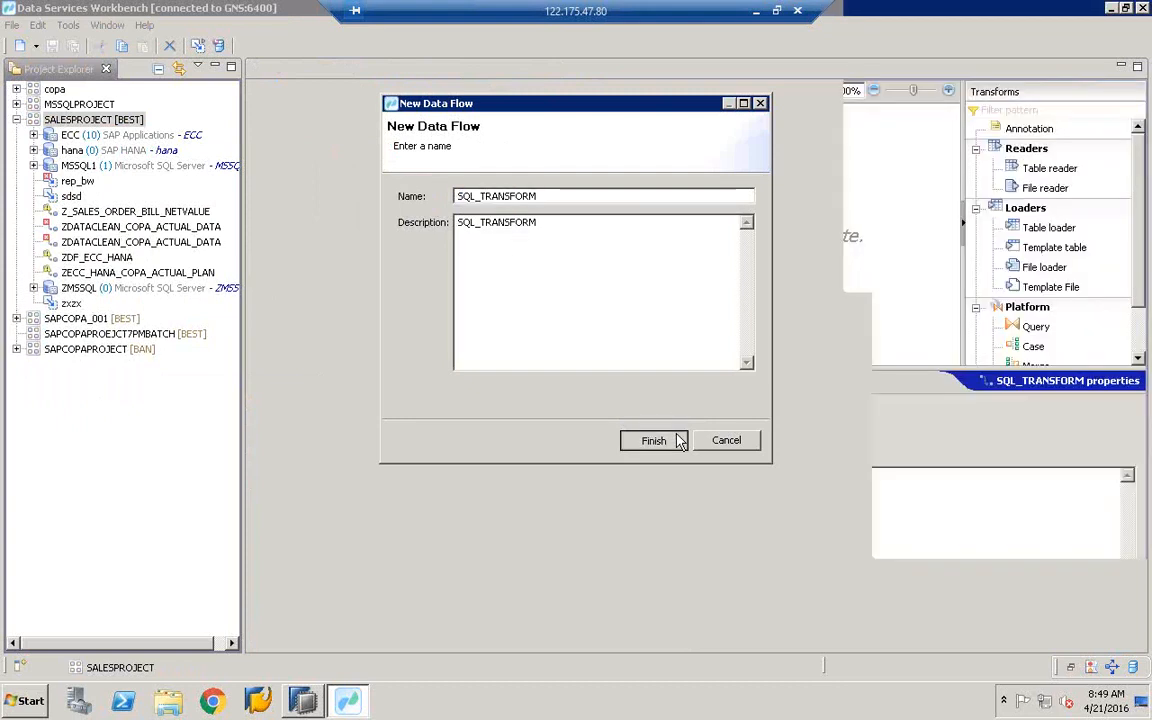
left_click_drag(596, 414, 597, 579)
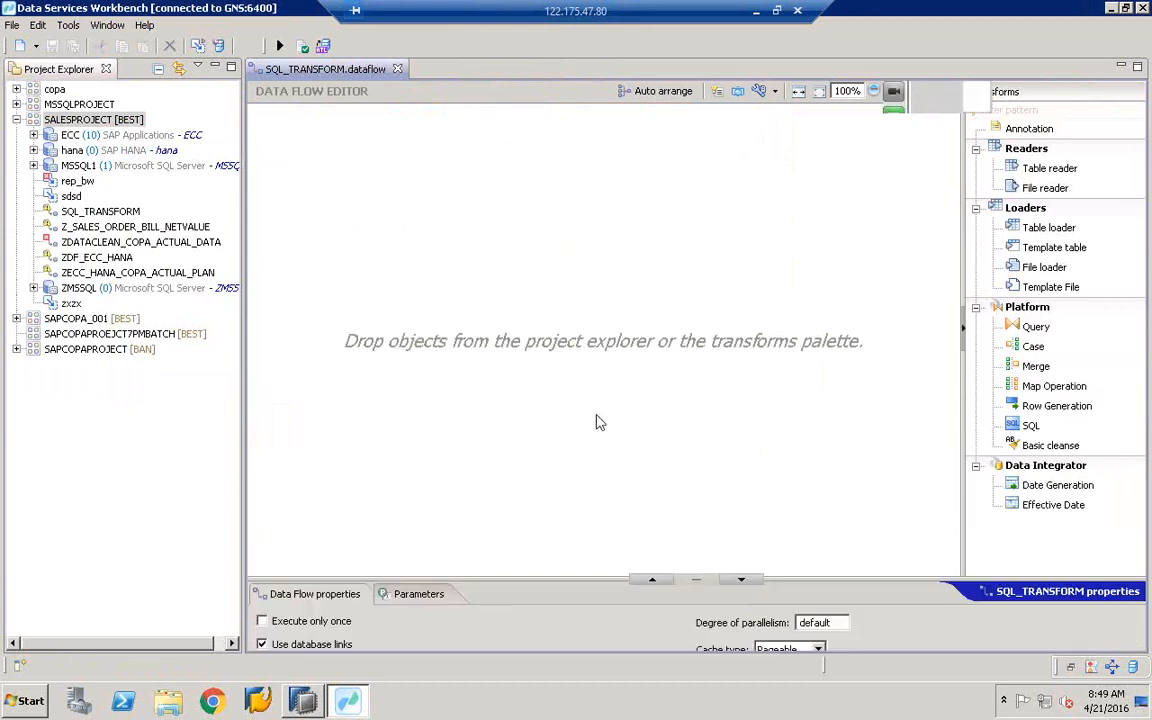
- Drag the SQL transform from the Platform palette onto the SQL_TRANSFORM canvas
left_click_drag(963, 255, 794, 261)
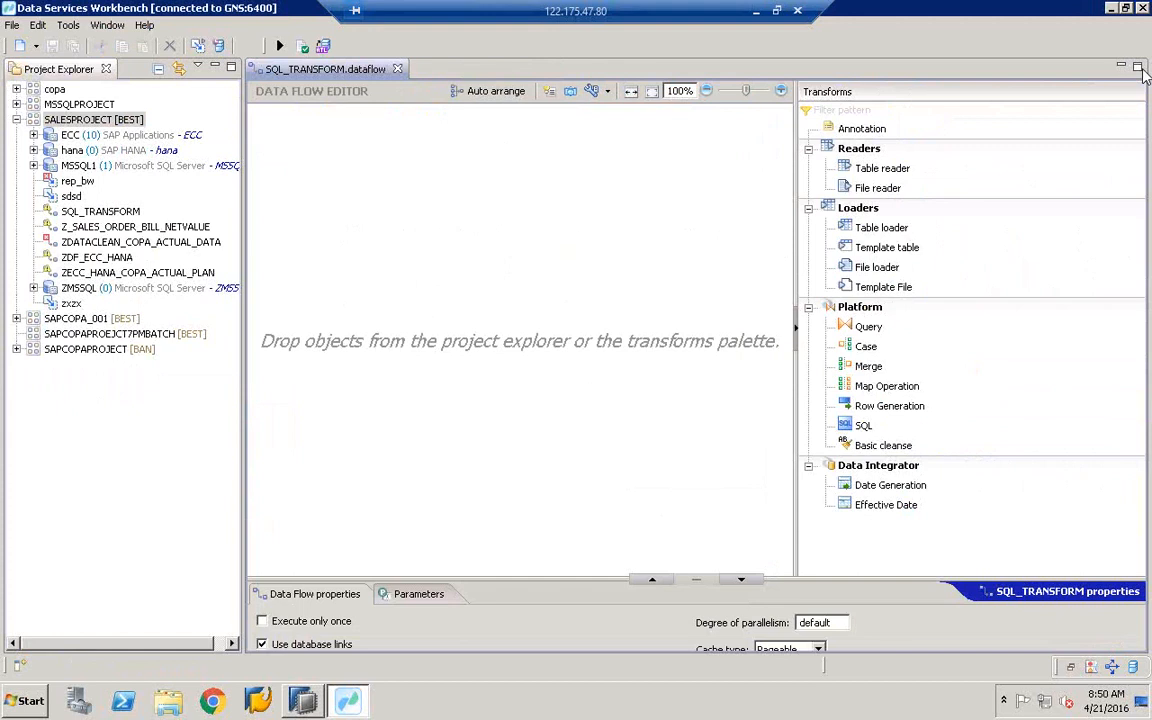
left_click(862, 427)
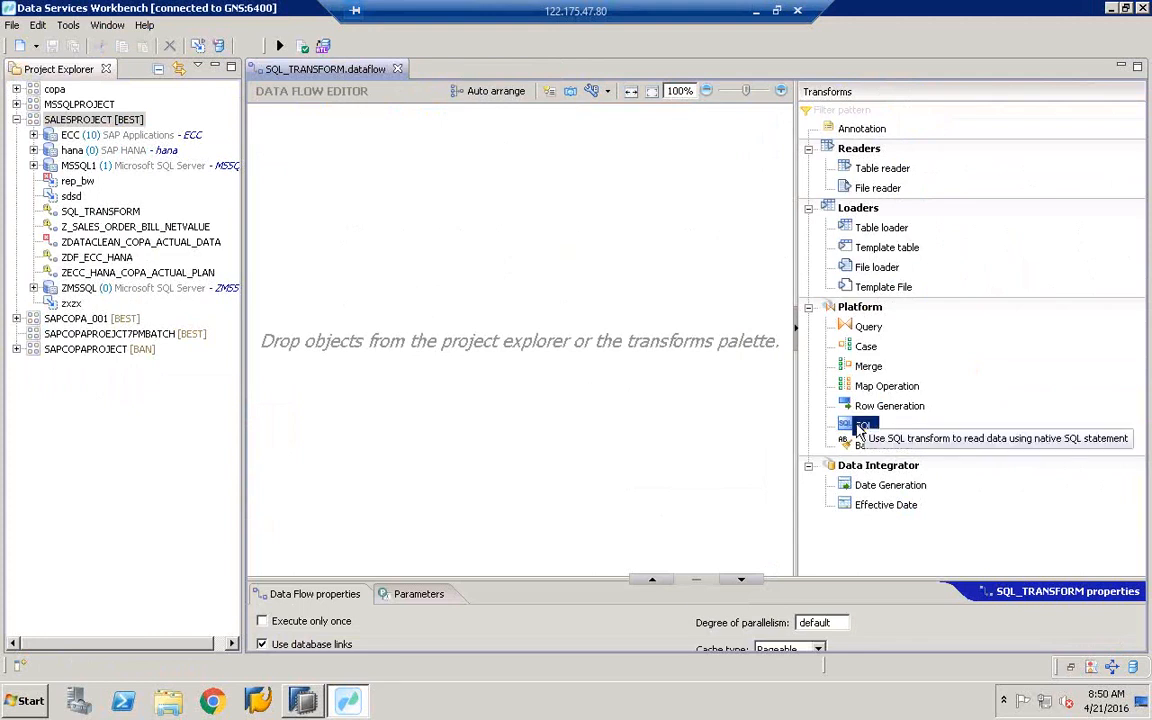
left_click_drag(862, 430, 366, 244)
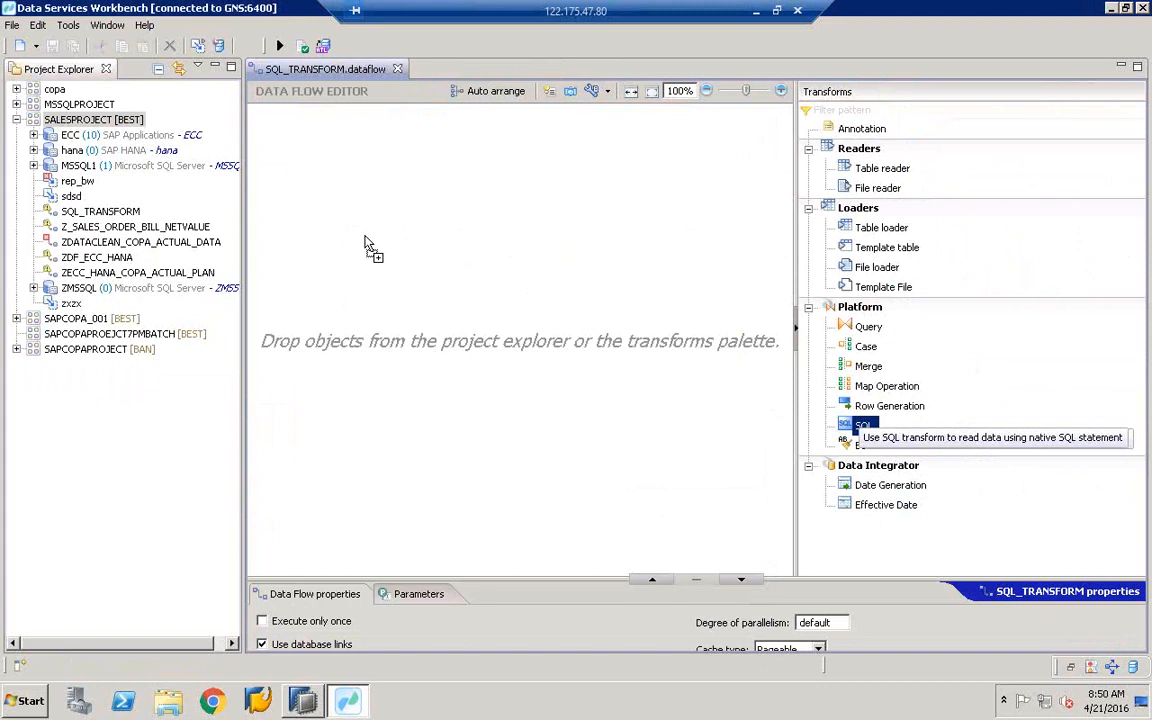
left_click_drag(366, 244, 330, 271)
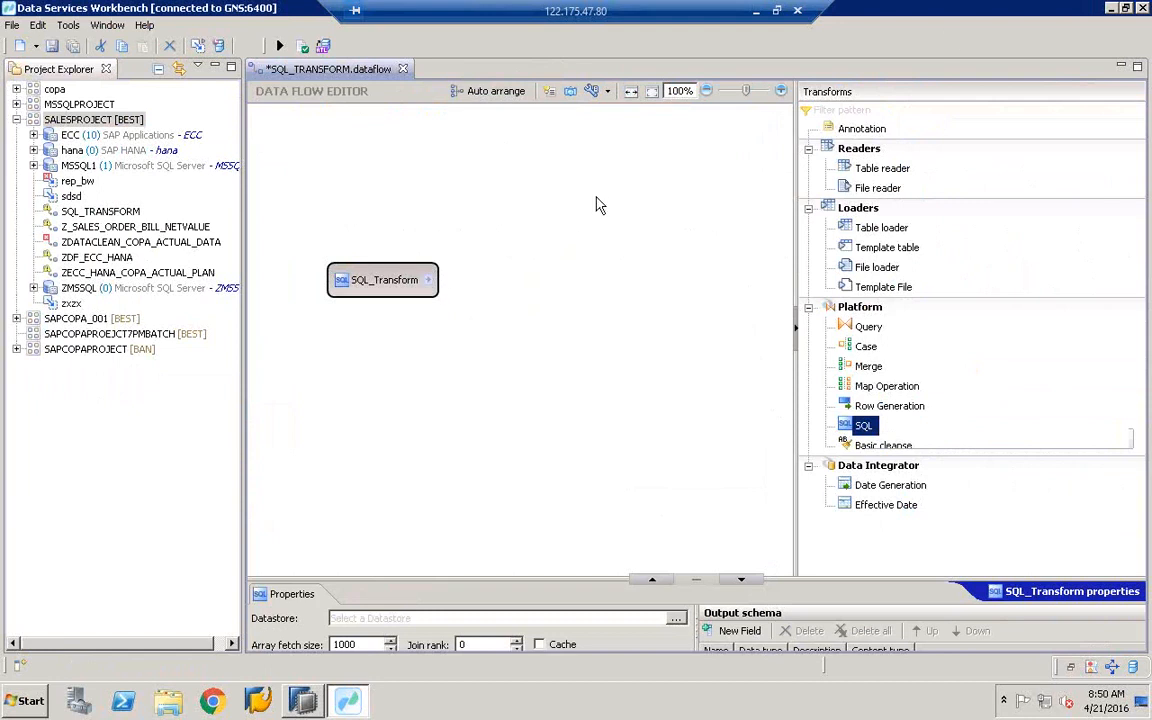
- Reposition the SQL_Transform node on the canvas, then switch to SAP HANA Studio
left_click(353, 292)
left_click_drag(353, 300, 344, 362)
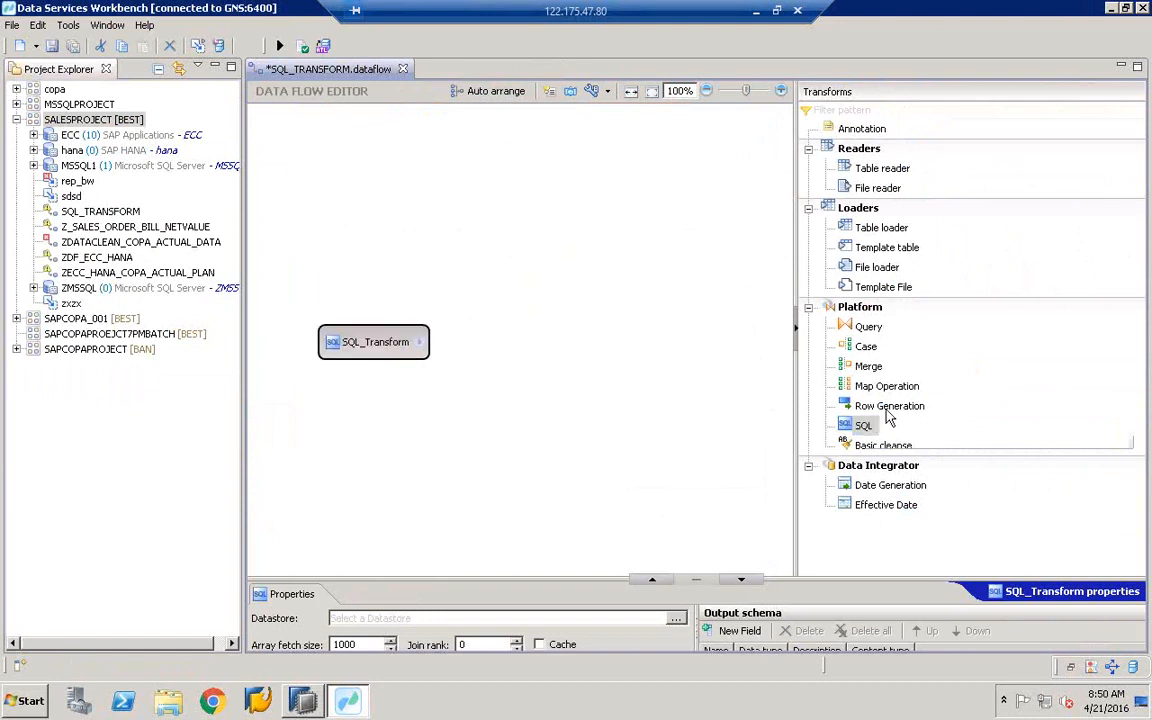
left_click(862, 408)
left_click(858, 427)
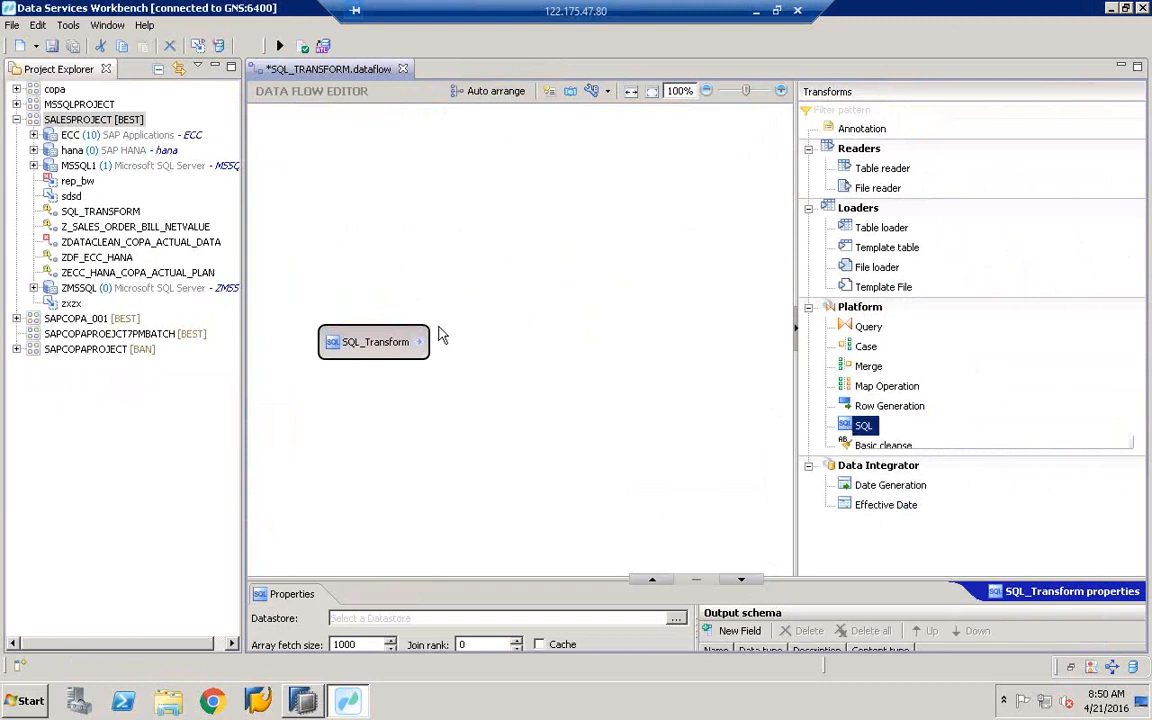
left_click(372, 362)
left_click_drag(372, 356, 372, 374)
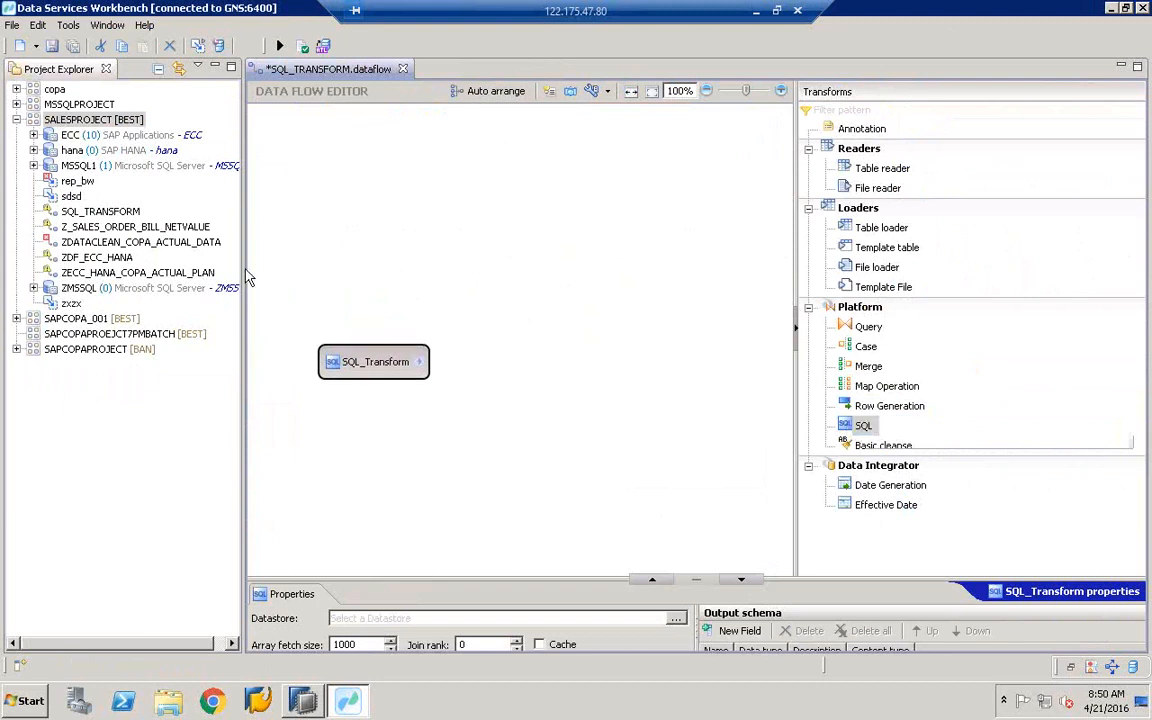
left_click_drag(244, 268, 214, 274)
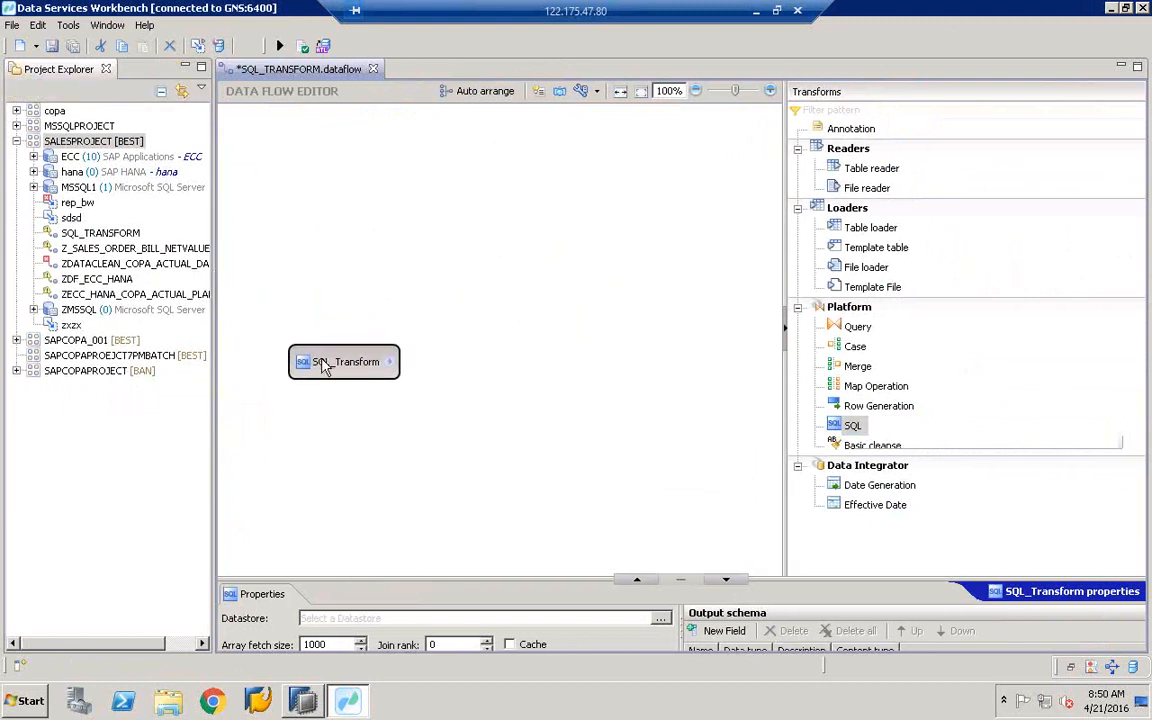
left_click_drag(303, 361, 303, 309)
left_click(303, 701)
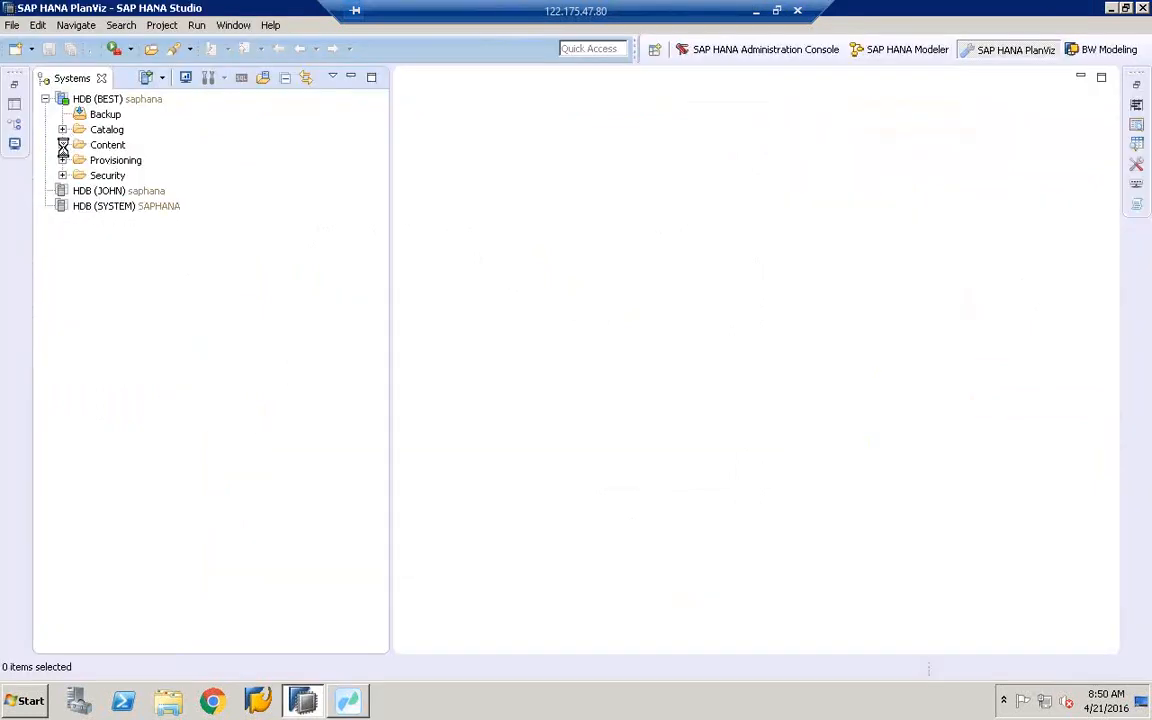
- Expand the Content folder in the Systems tree and scroll down the package list
left_click(62, 145)
left_click(108, 145)
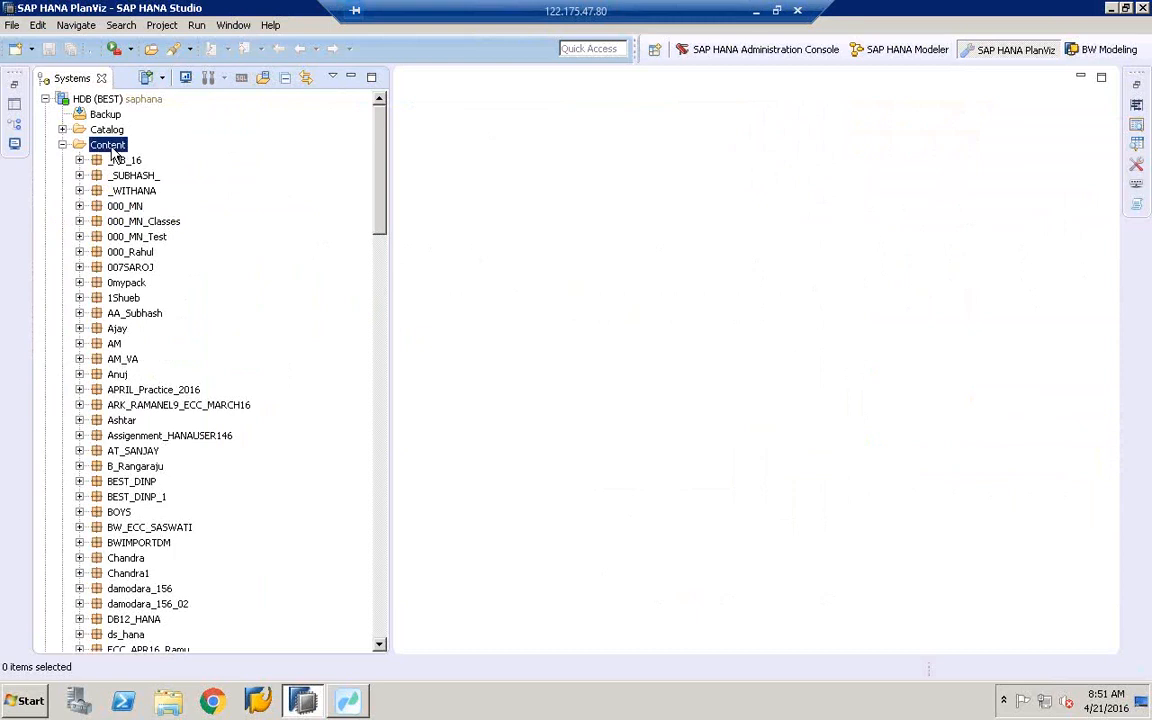
left_click_drag(390, 248, 453, 252)
left_click(136, 284)
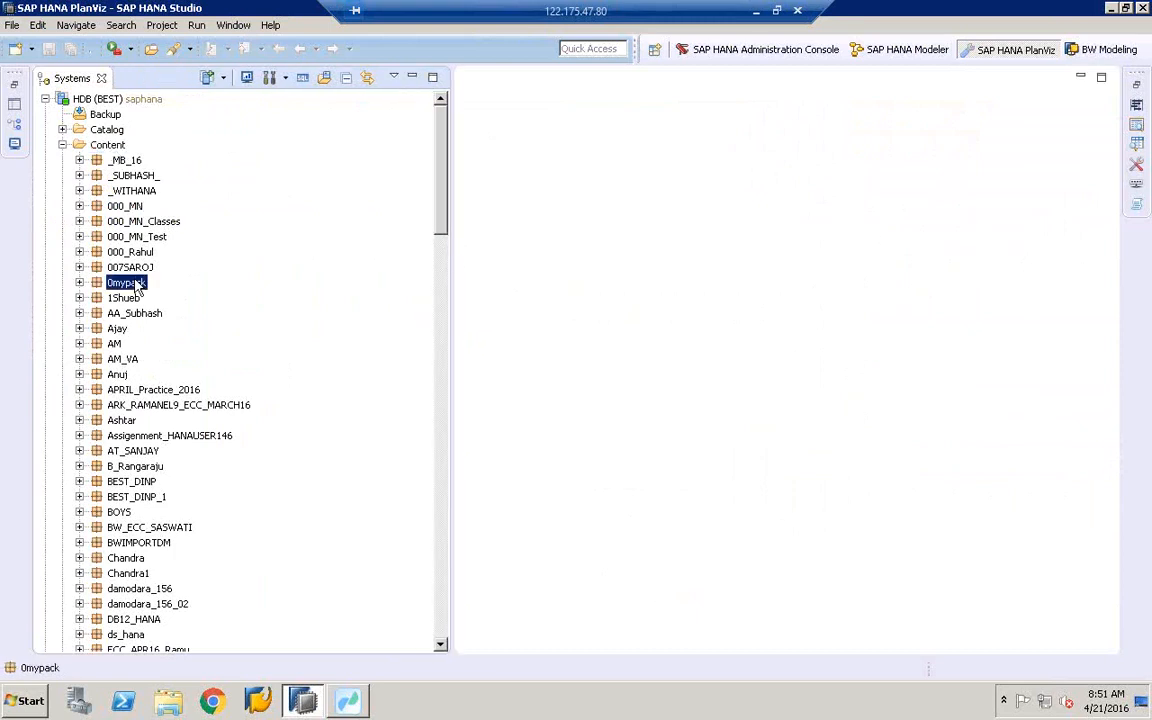
key("e")
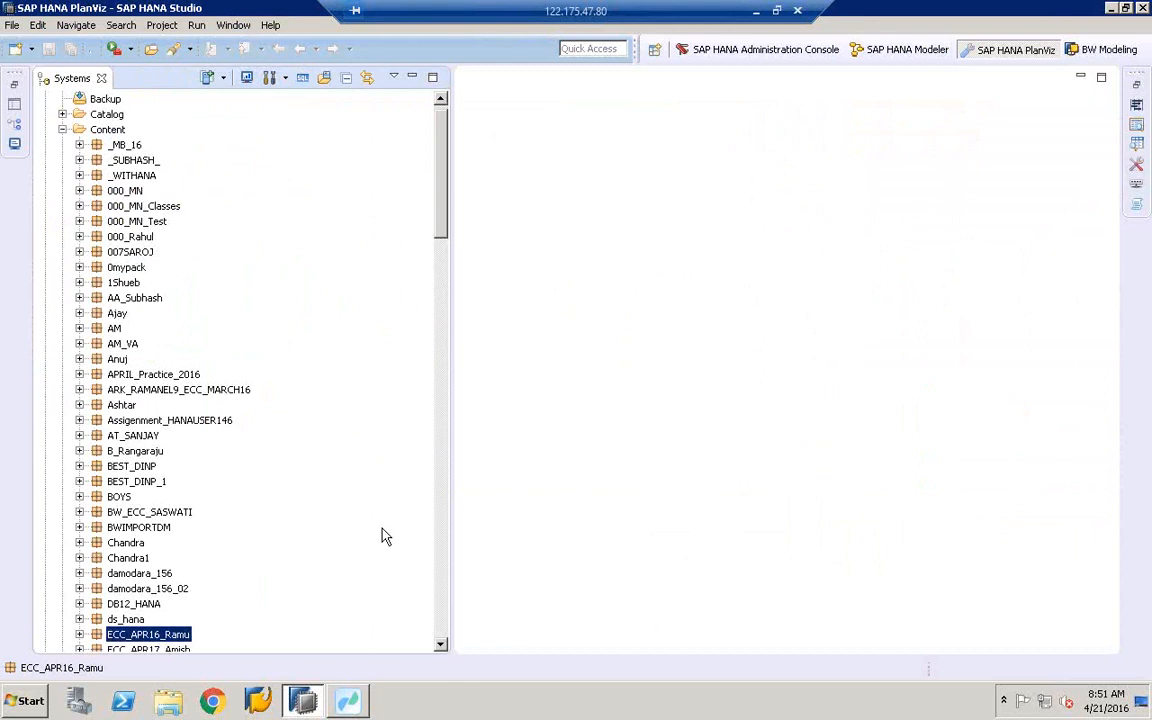
left_click(441, 646)
left_click(441, 646)
left_click(441, 647)
left_click(441, 647)
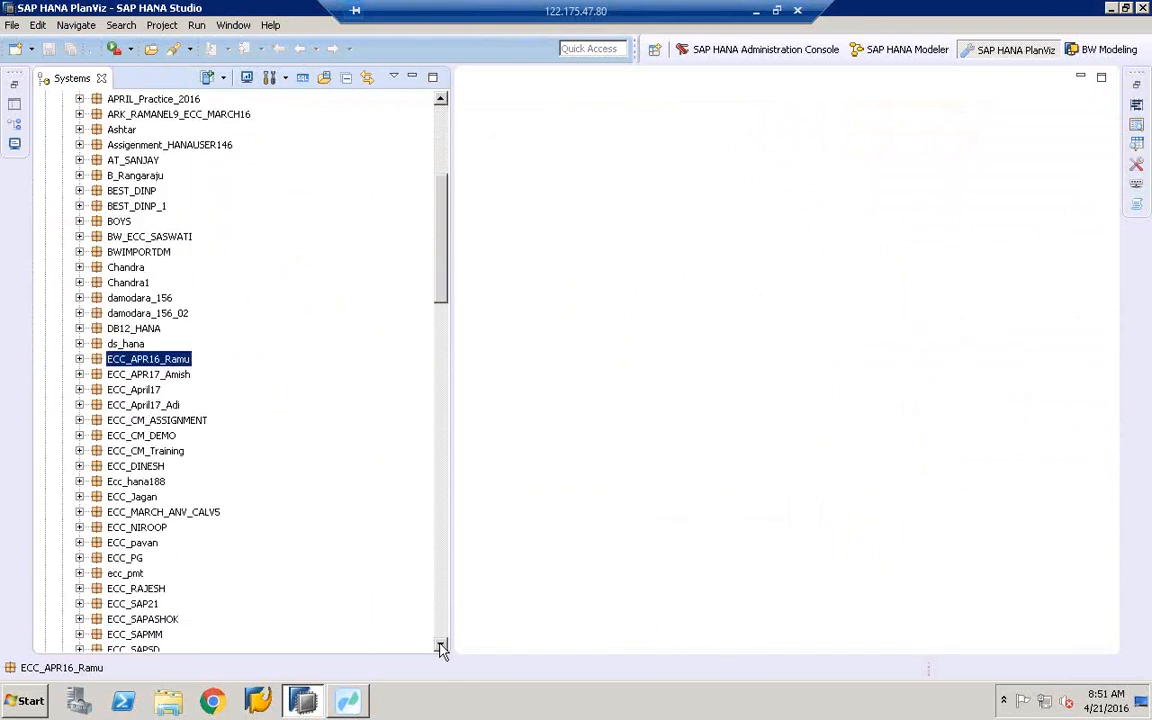
left_click(441, 647)
left_click(441, 647)
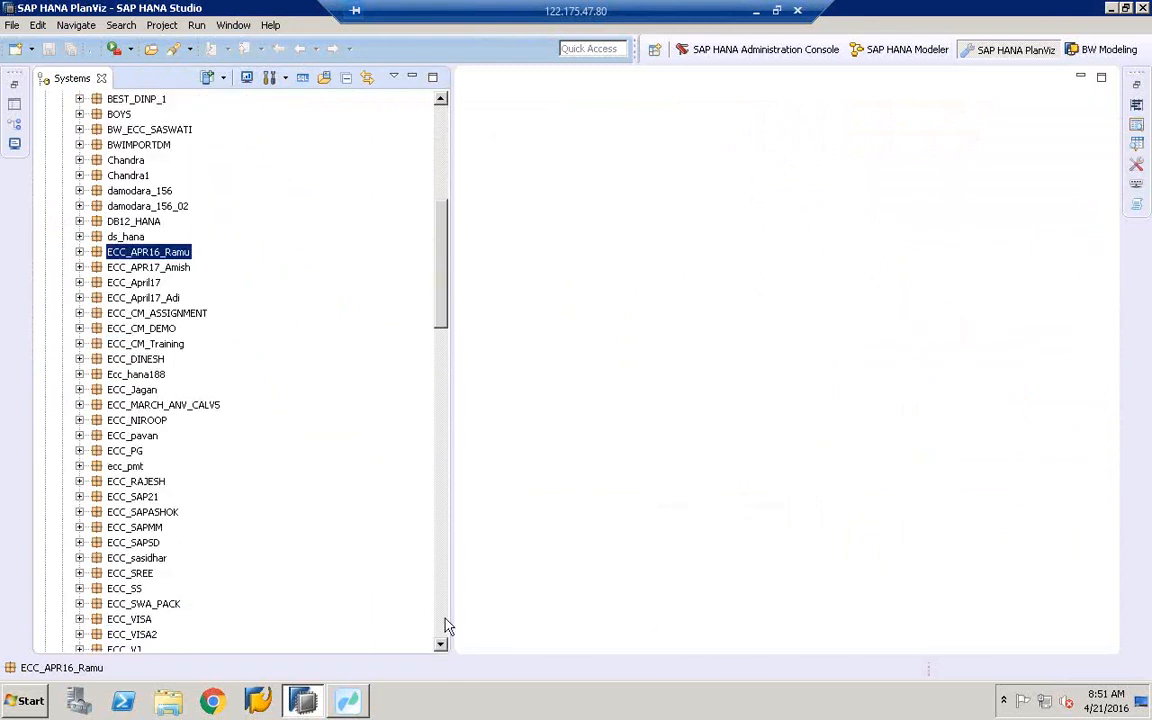
left_click(443, 627)
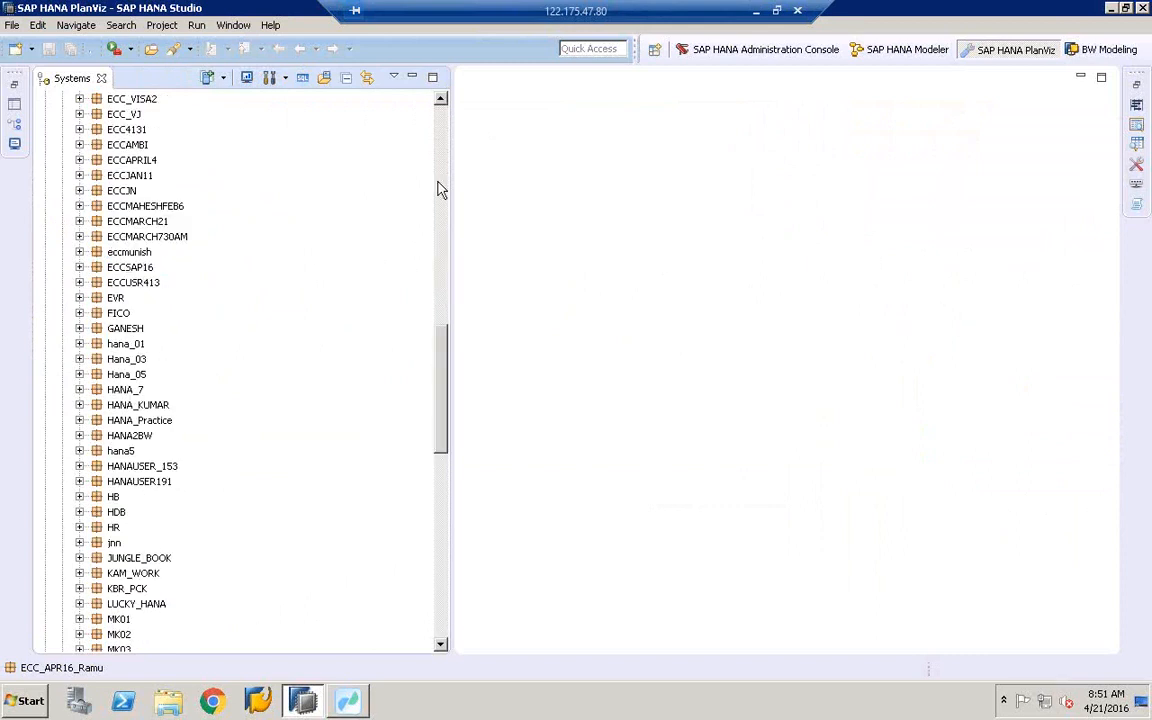
- Expand ECCMARCH21 > SD and list its analytic and calculation views
left_click(140, 221)
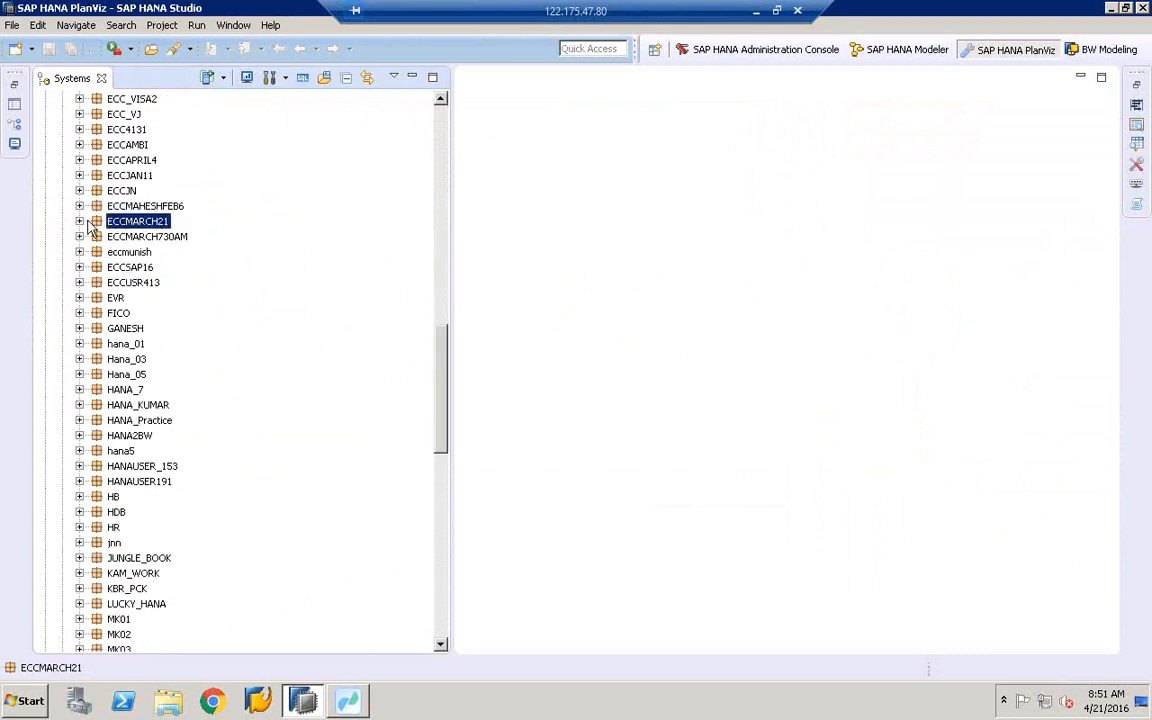
left_click(80, 222)
left_click(96, 267)
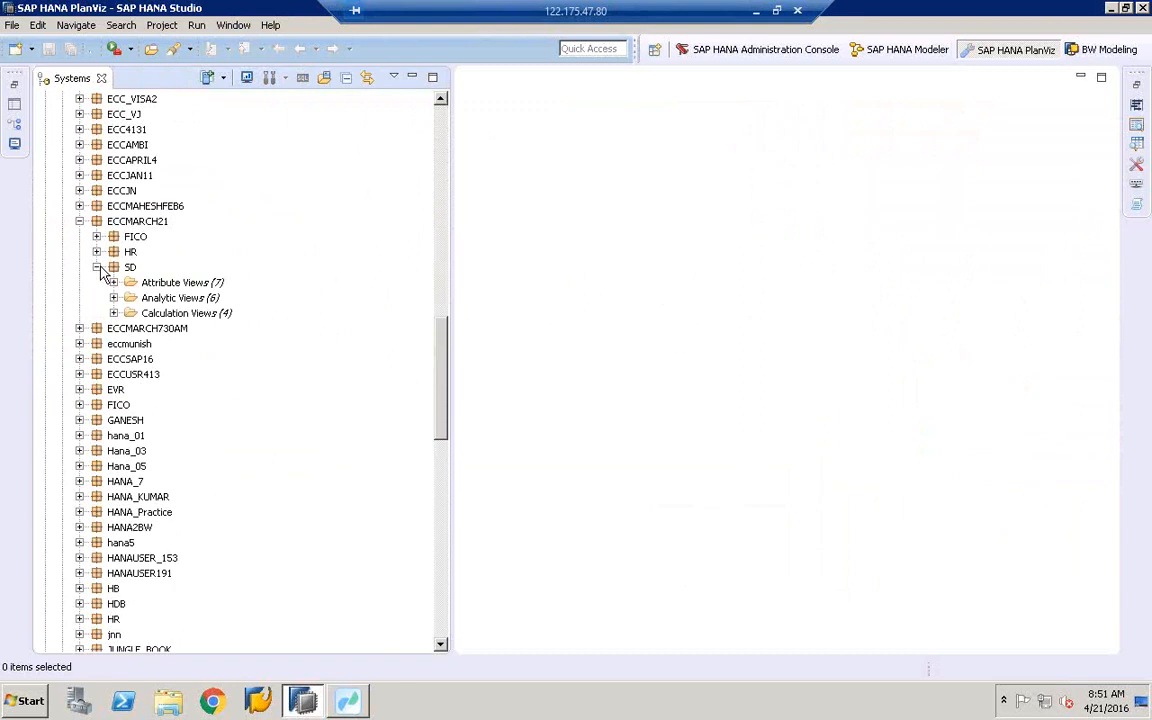
left_click(80, 222)
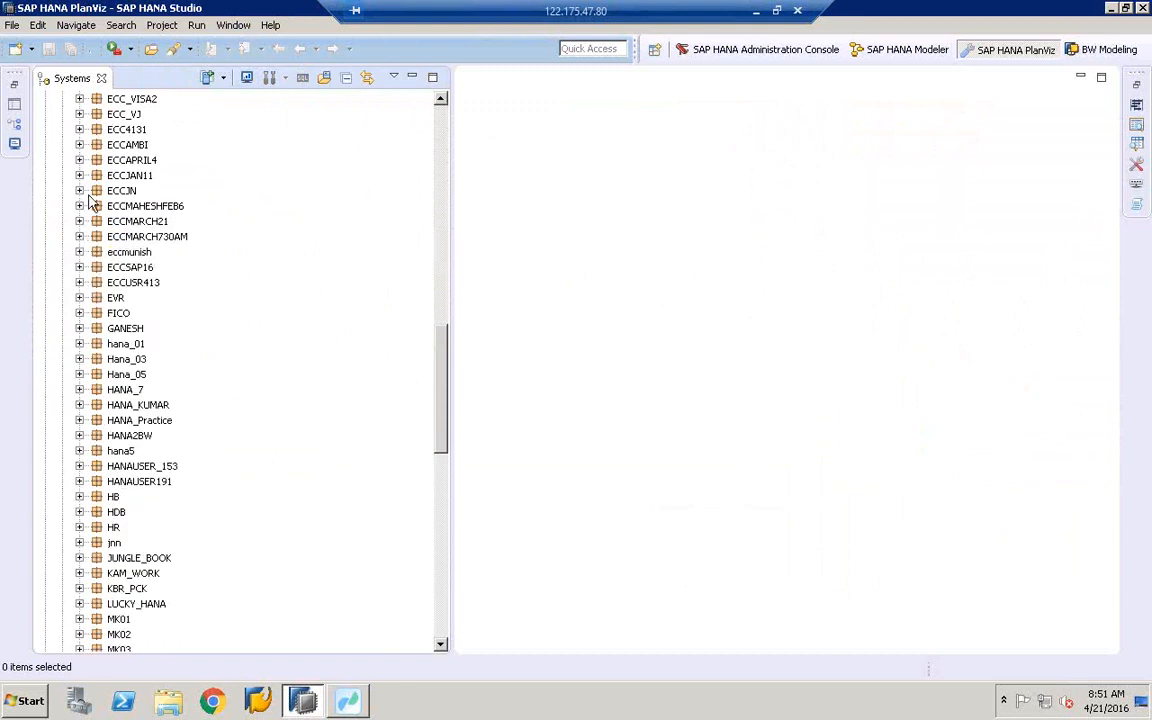
left_click(80, 161)
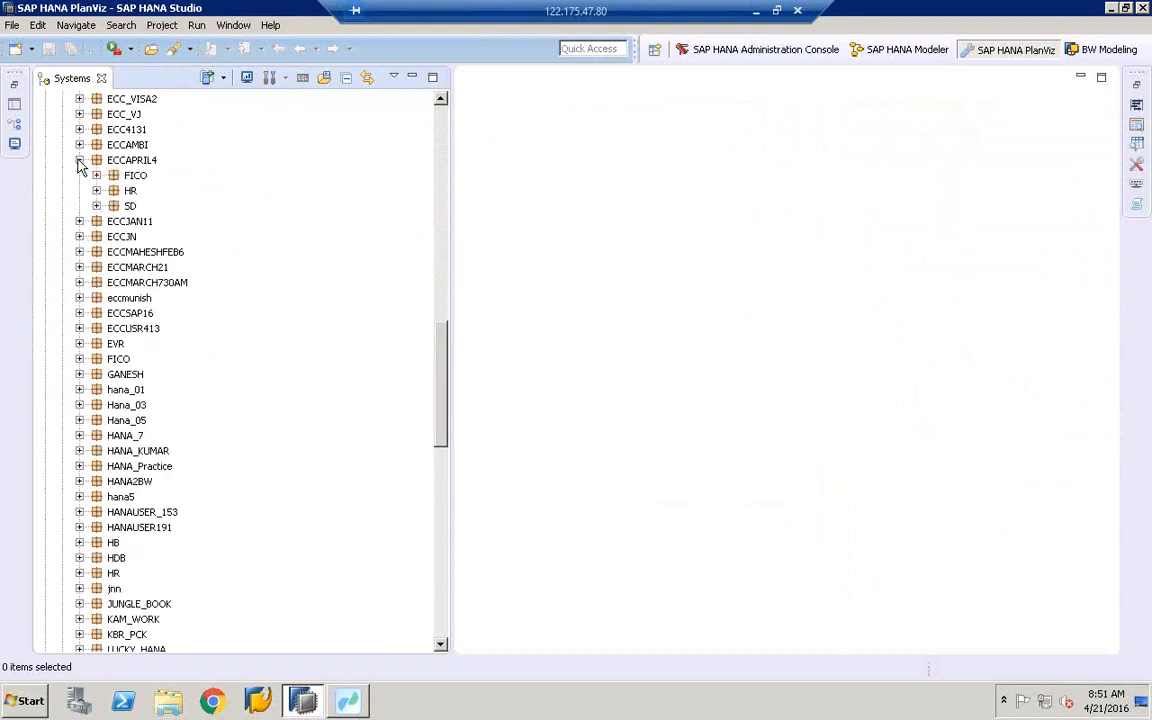
left_click(80, 161)
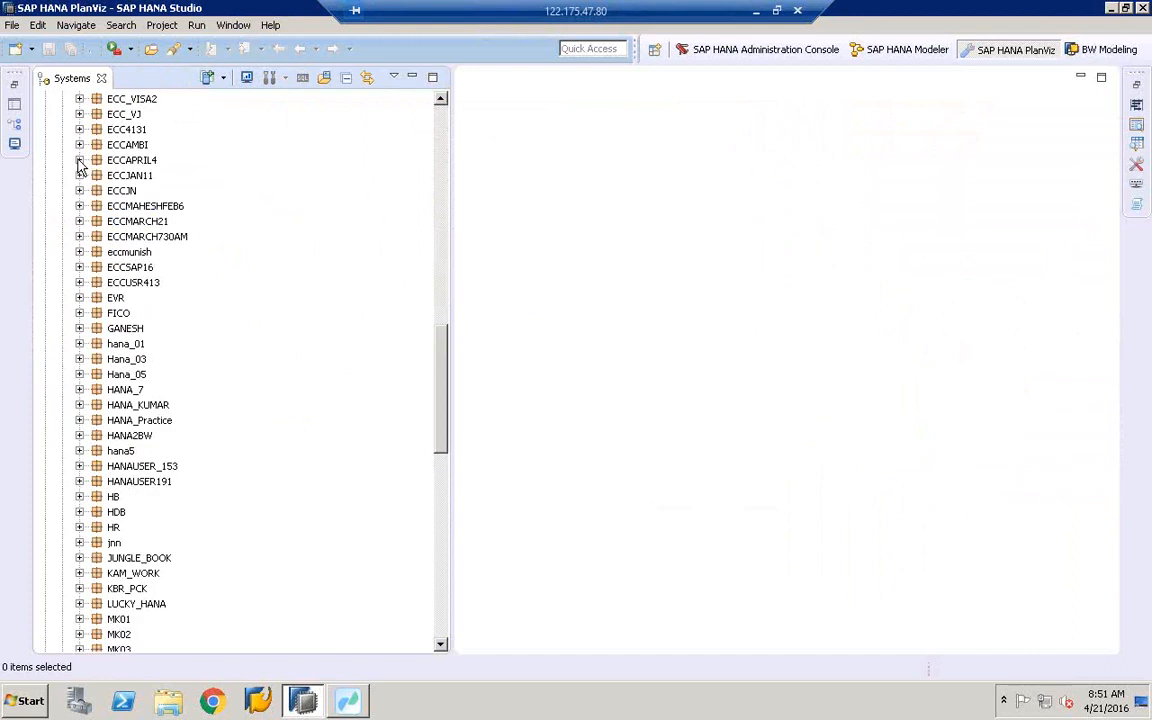
left_click(80, 221)
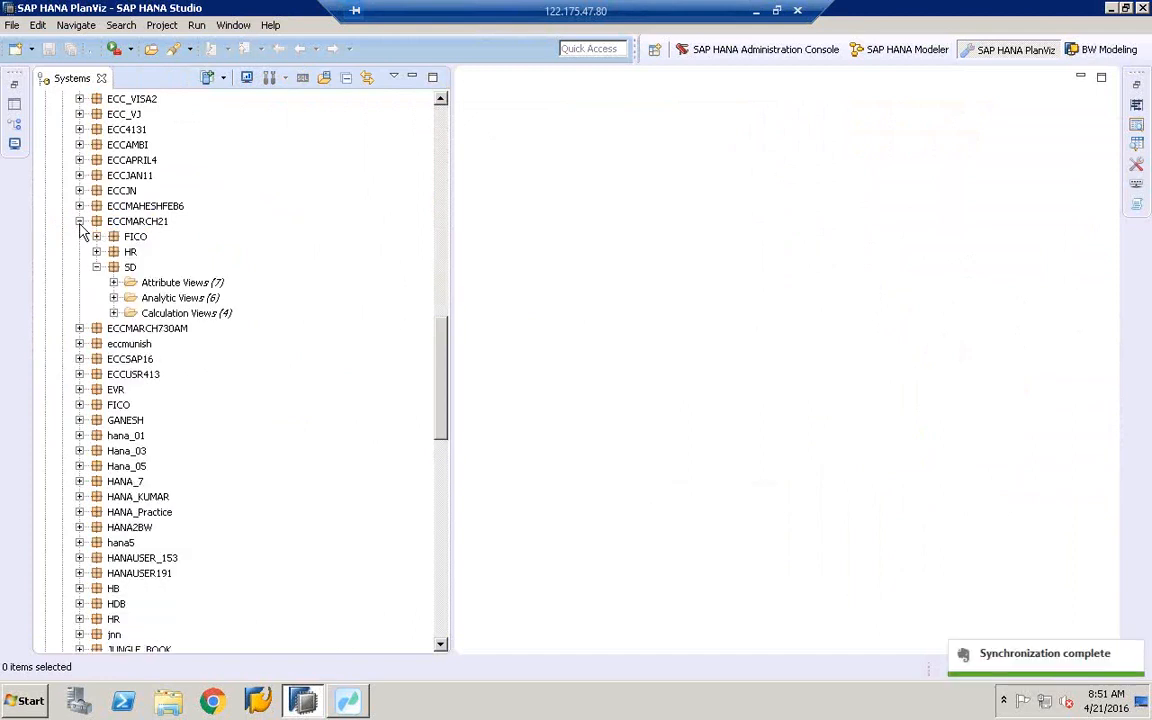
left_click(113, 298)
left_click(115, 406)
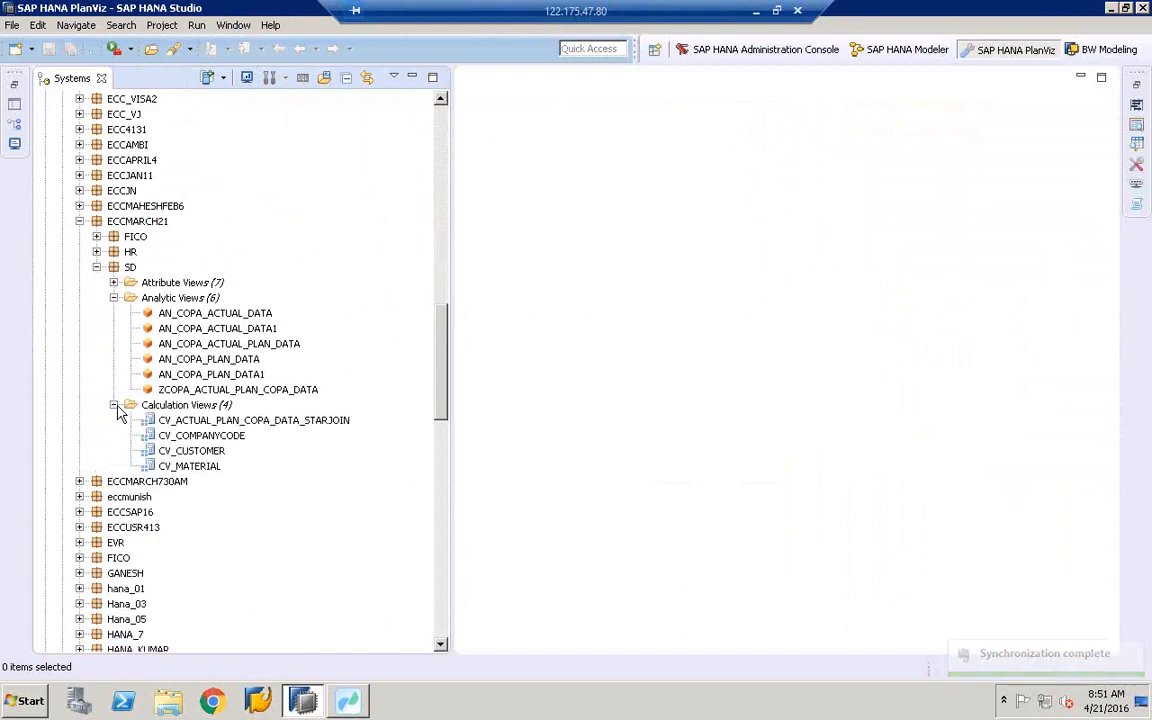
left_click(96, 267)
left_click(80, 221)
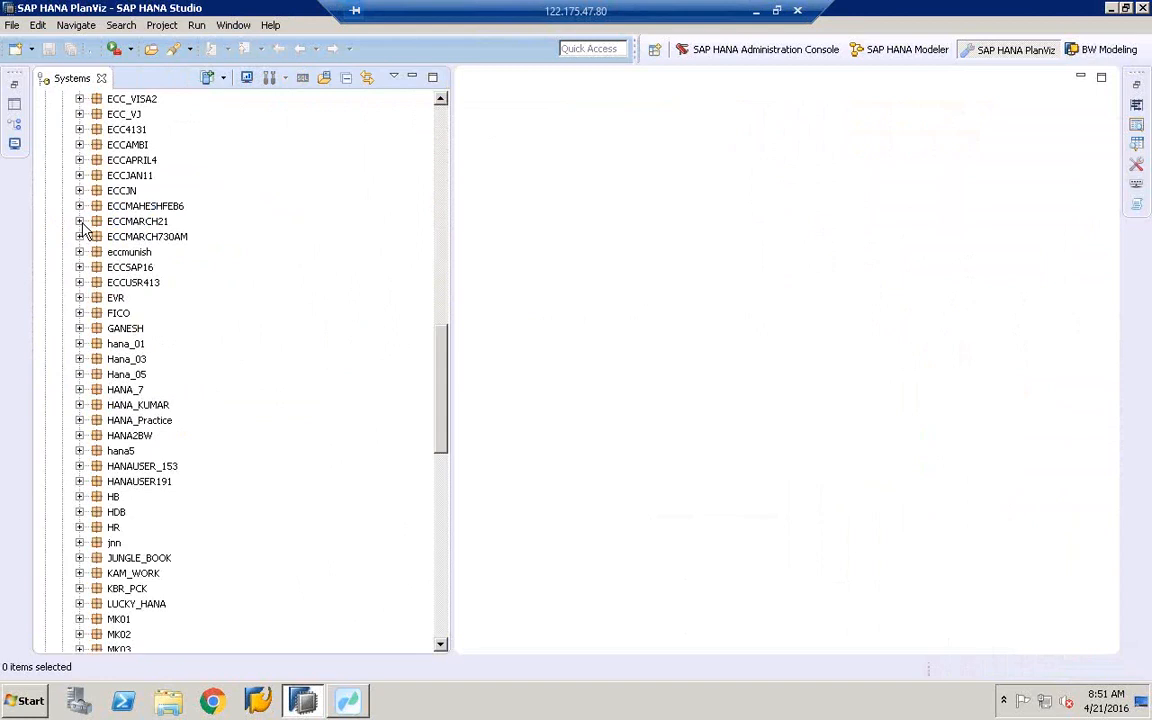
left_click(115, 330)
- Locate the ECCMARCH21 package again in the package list
key("e")
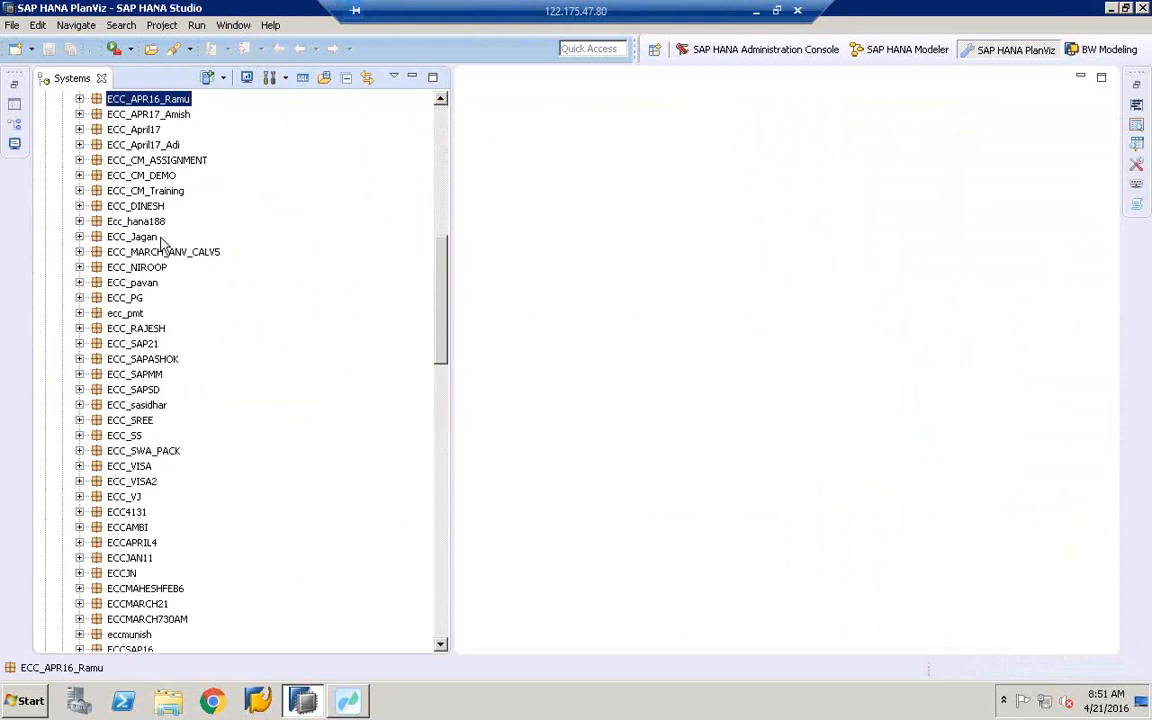
left_click(447, 117)
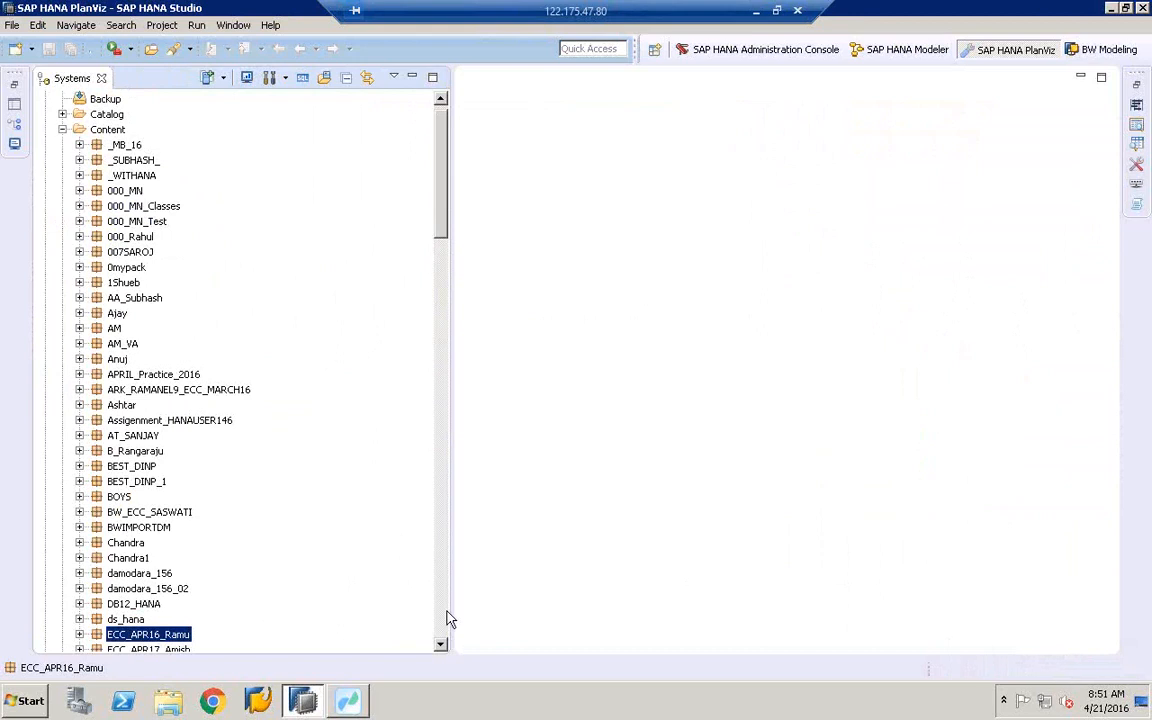
left_click(447, 619)
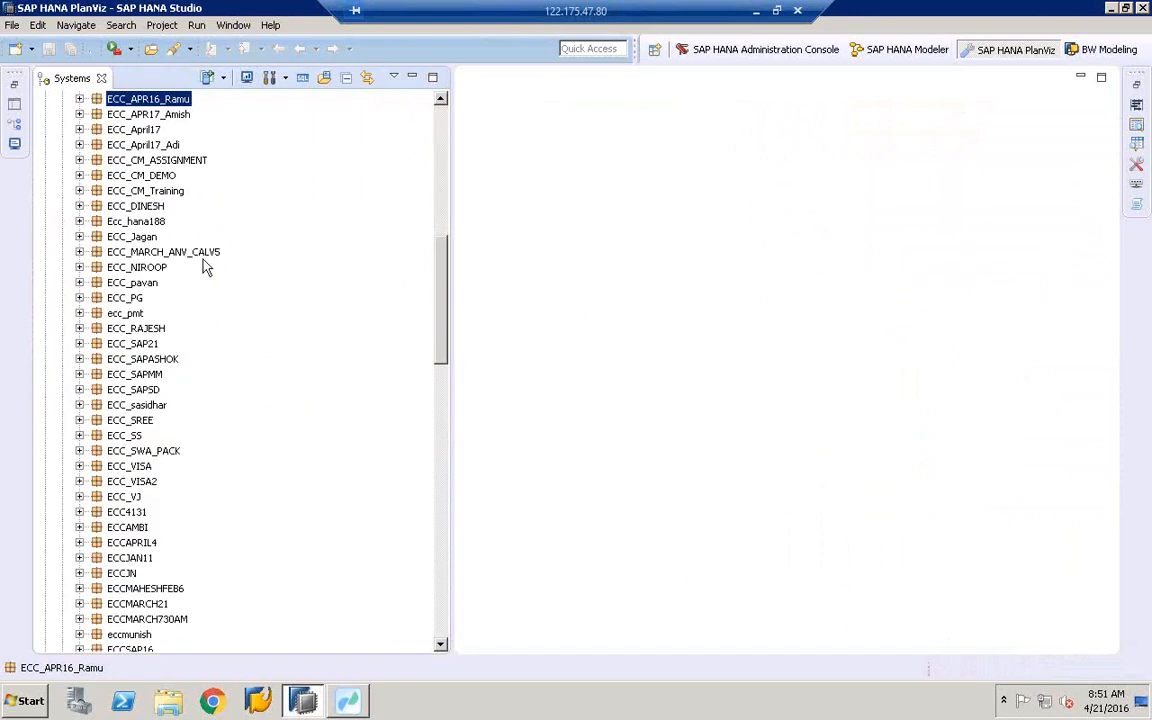
left_click(162, 619)
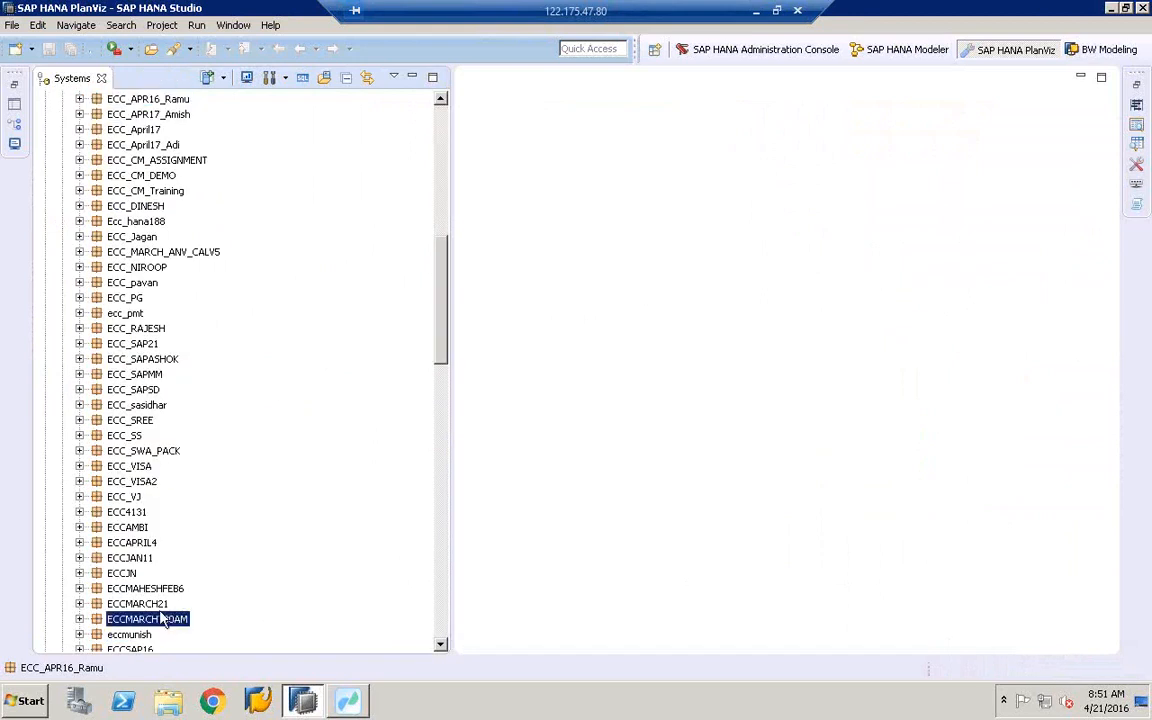
key("Up")
left_click(440, 620)
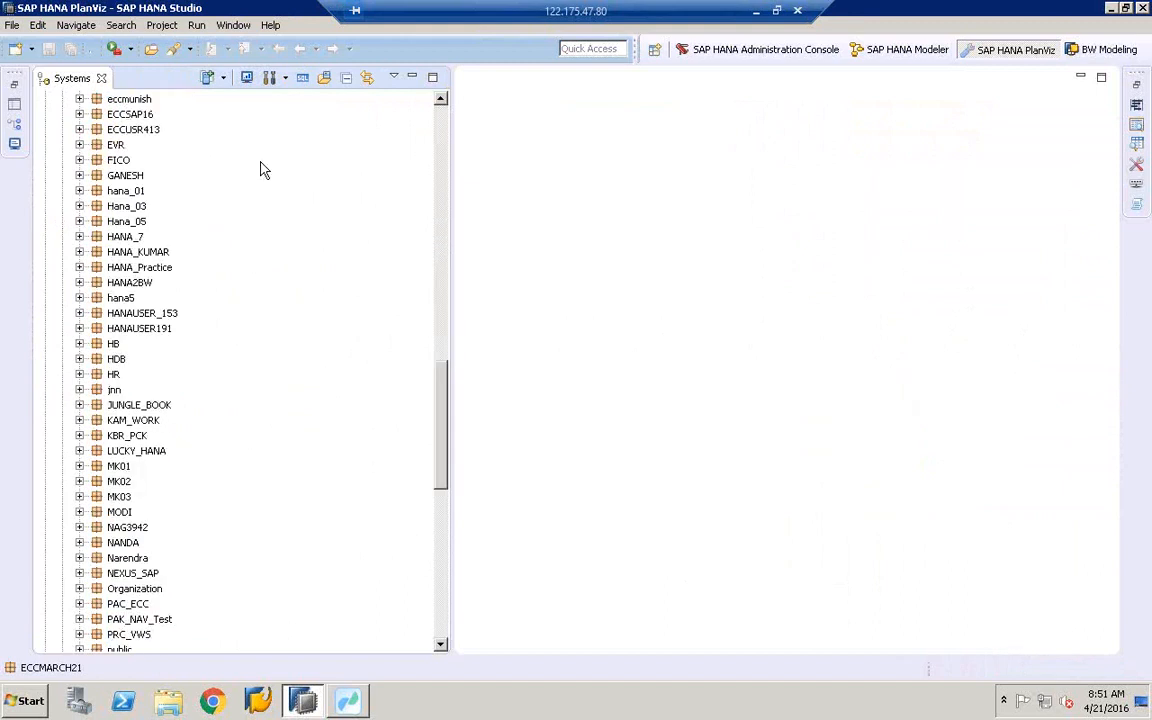
left_click(444, 146)
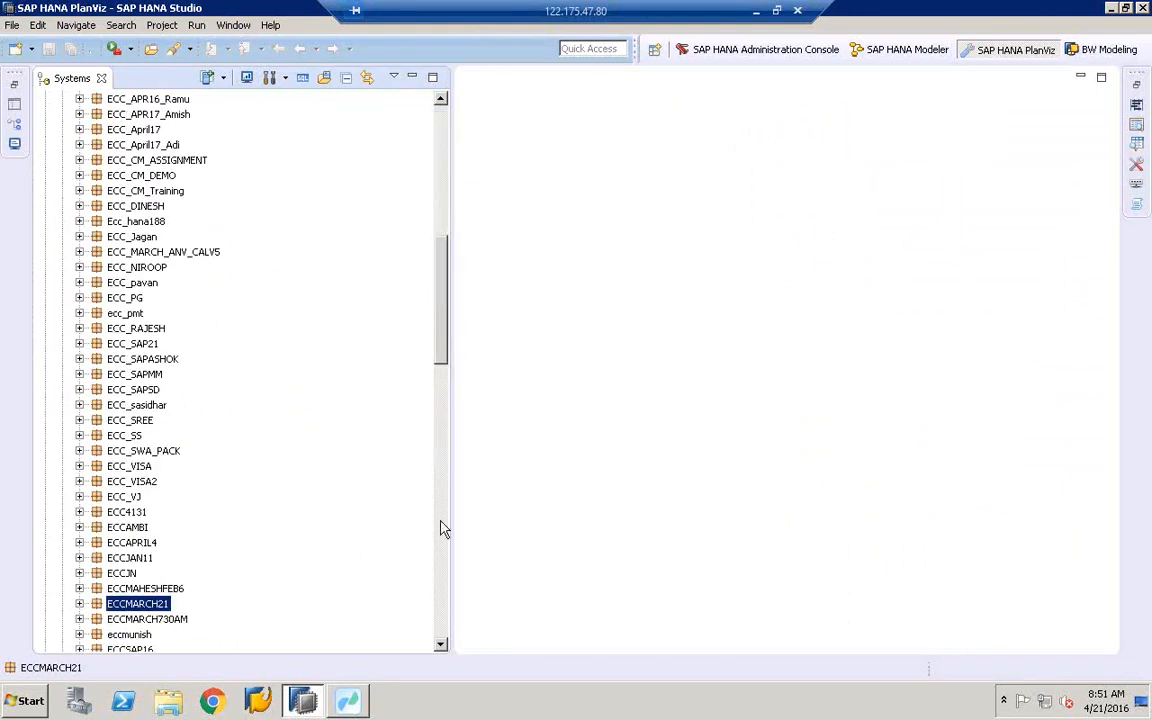
left_click(438, 644)
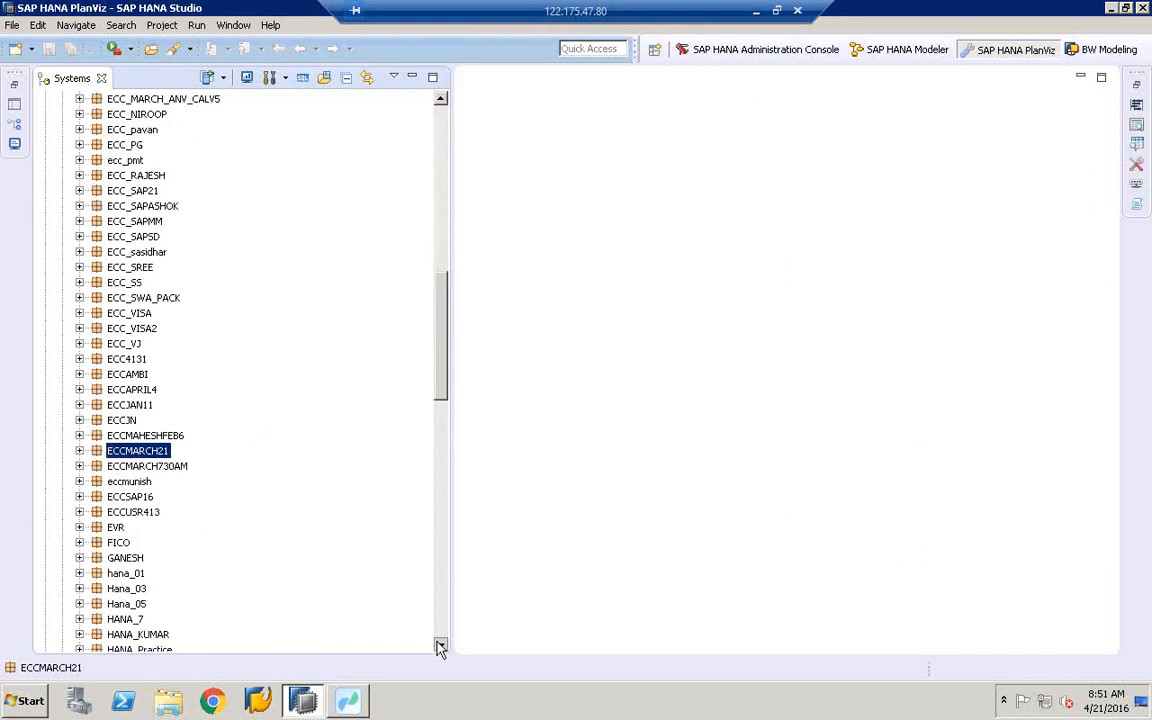
left_click_drag(440, 648, 440, 648)
- Re-expand ECCMARCH21 > SD, list its seven attribute views and select AN_COPA_ACTUAL_DATA1
left_click(80, 221)
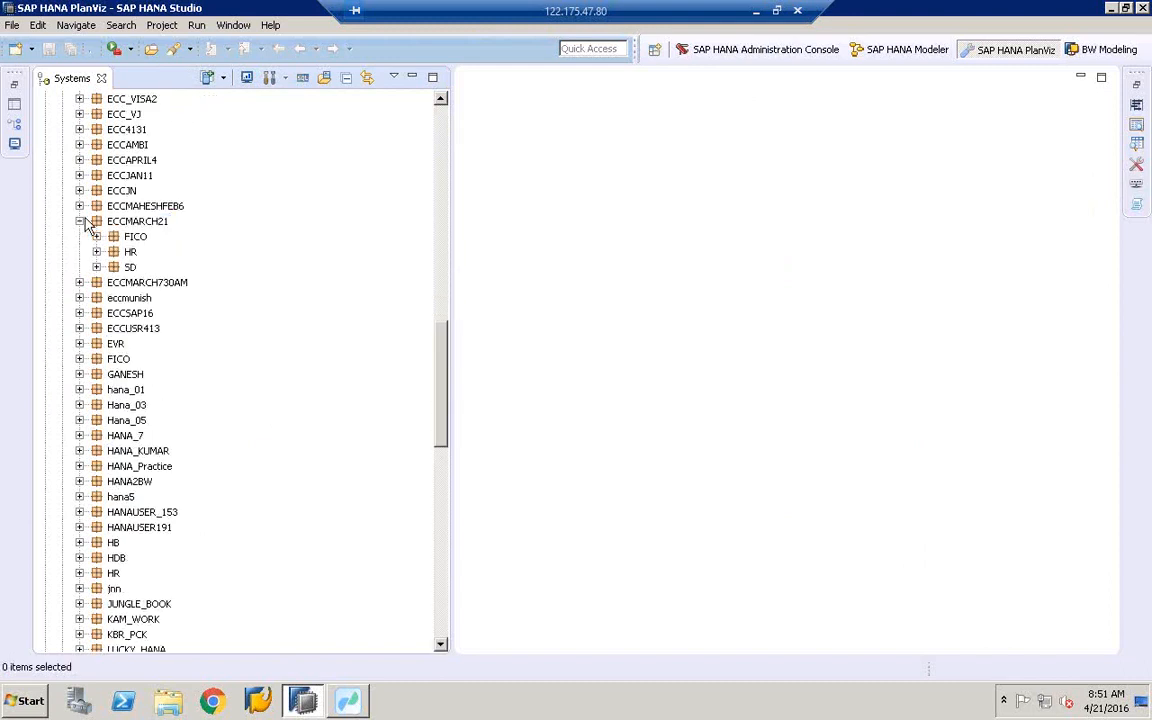
left_click(80, 282)
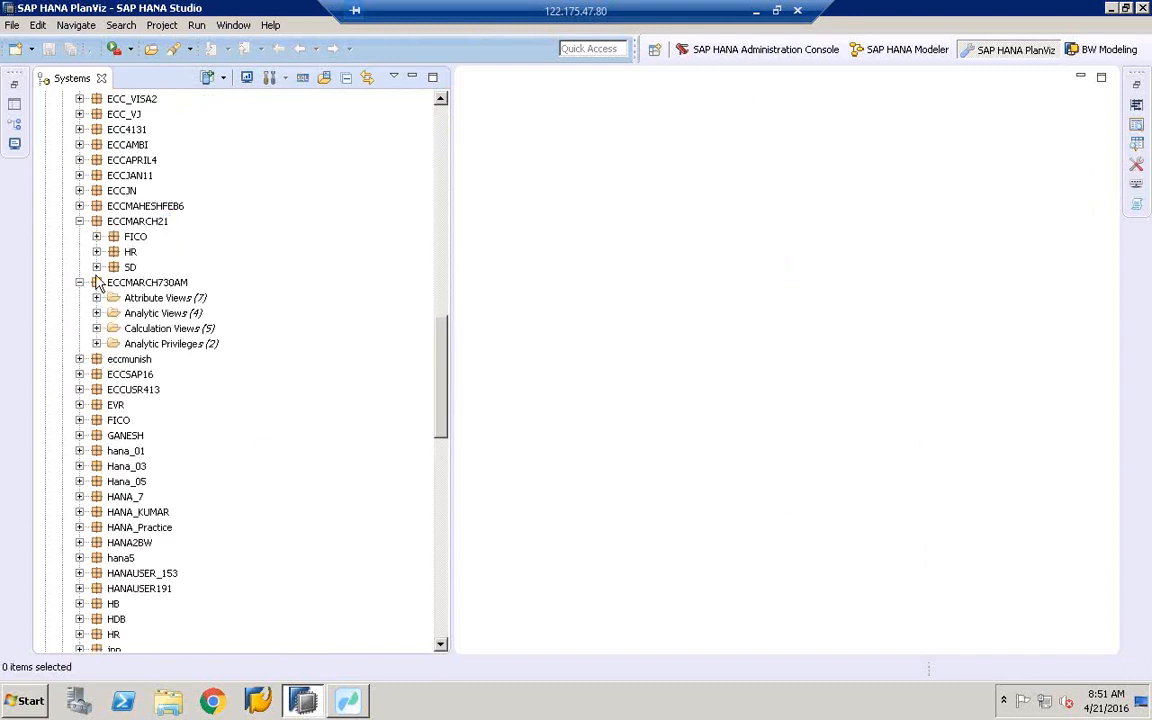
left_click(97, 283)
left_click(96, 267)
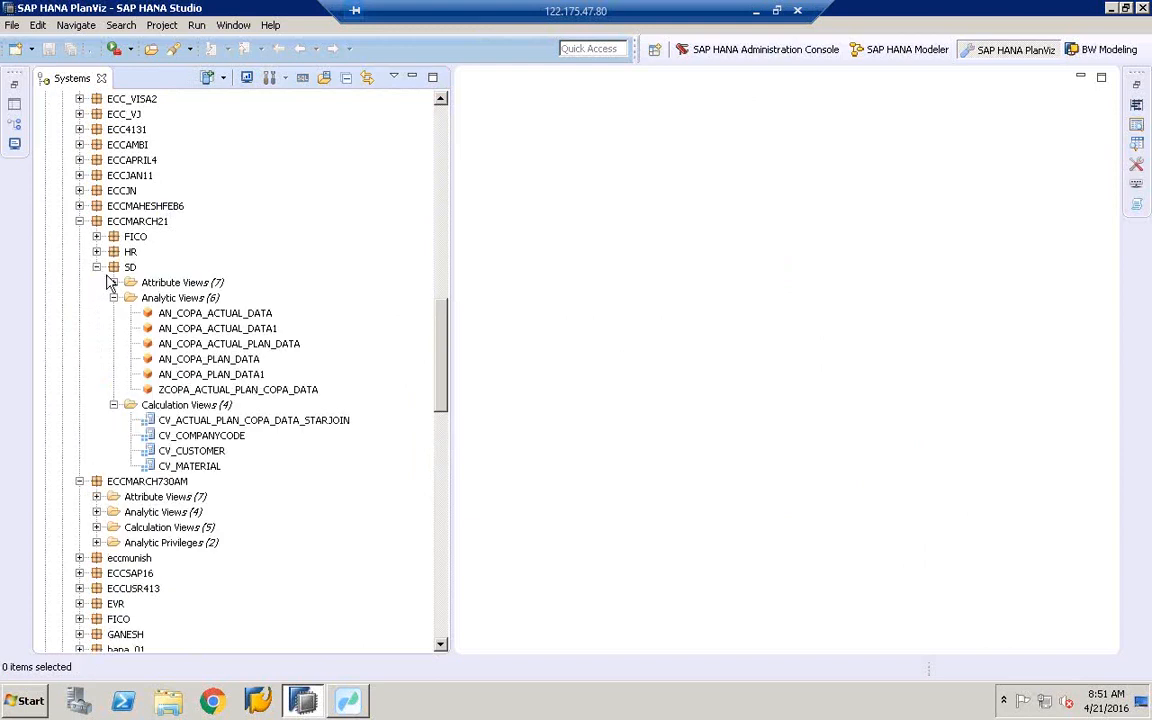
left_click(113, 282)
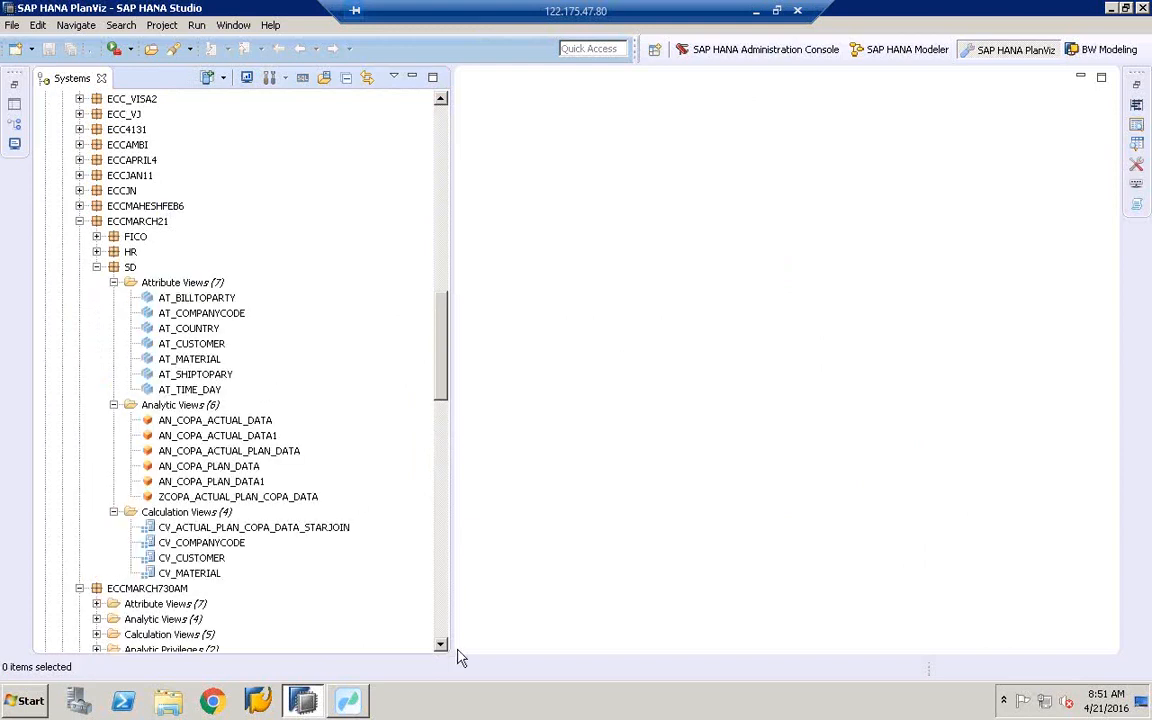
scroll(444, 648, "down", 2)
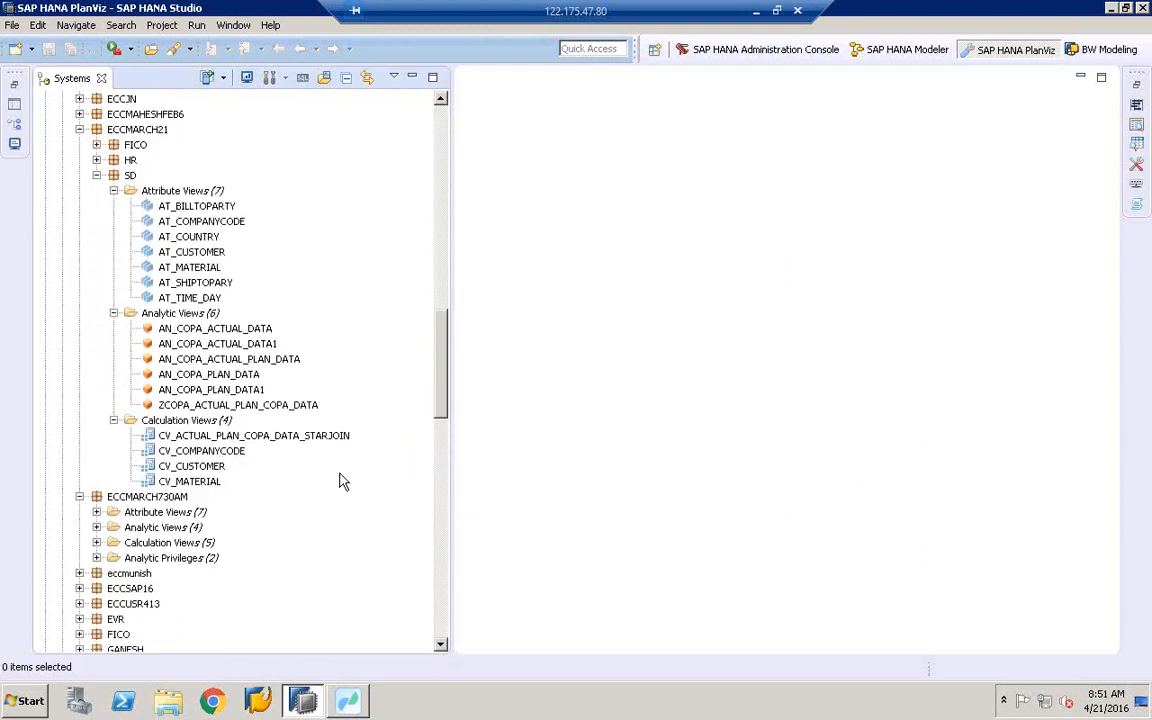
left_click(200, 345)
- Open AN_COPA_ACTUAL_DATA1 and preview its raw data, 1000 rows retrieved
double_click(199, 345)
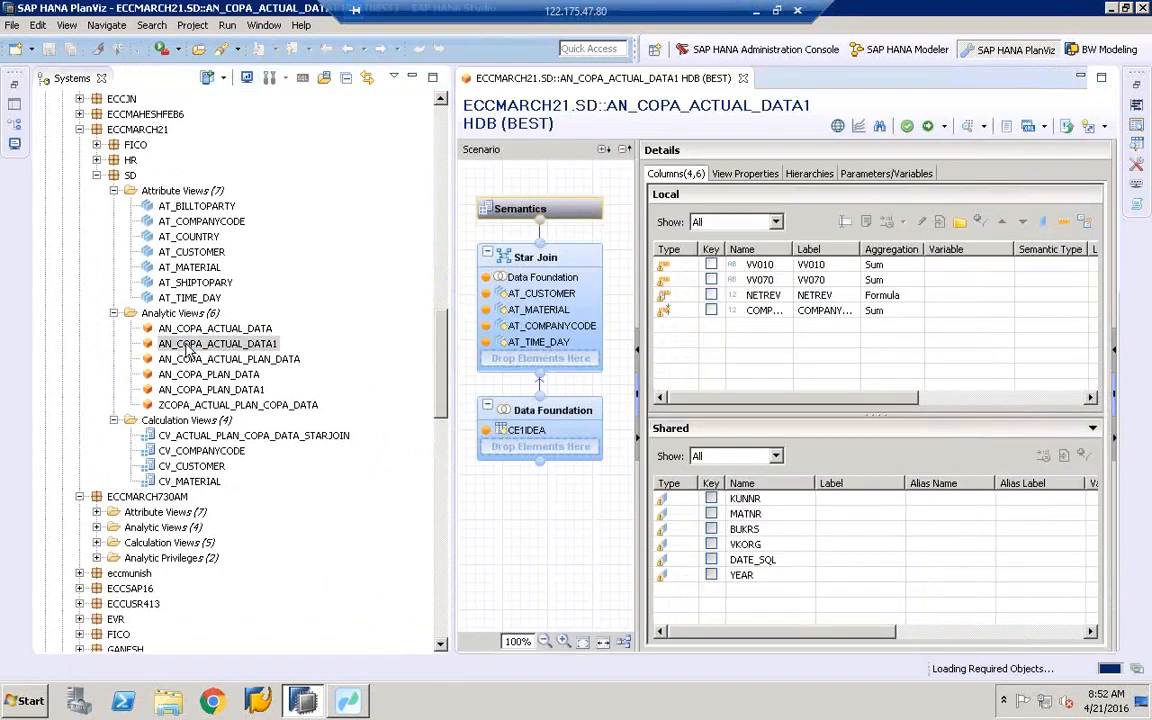
right_click(188, 345)
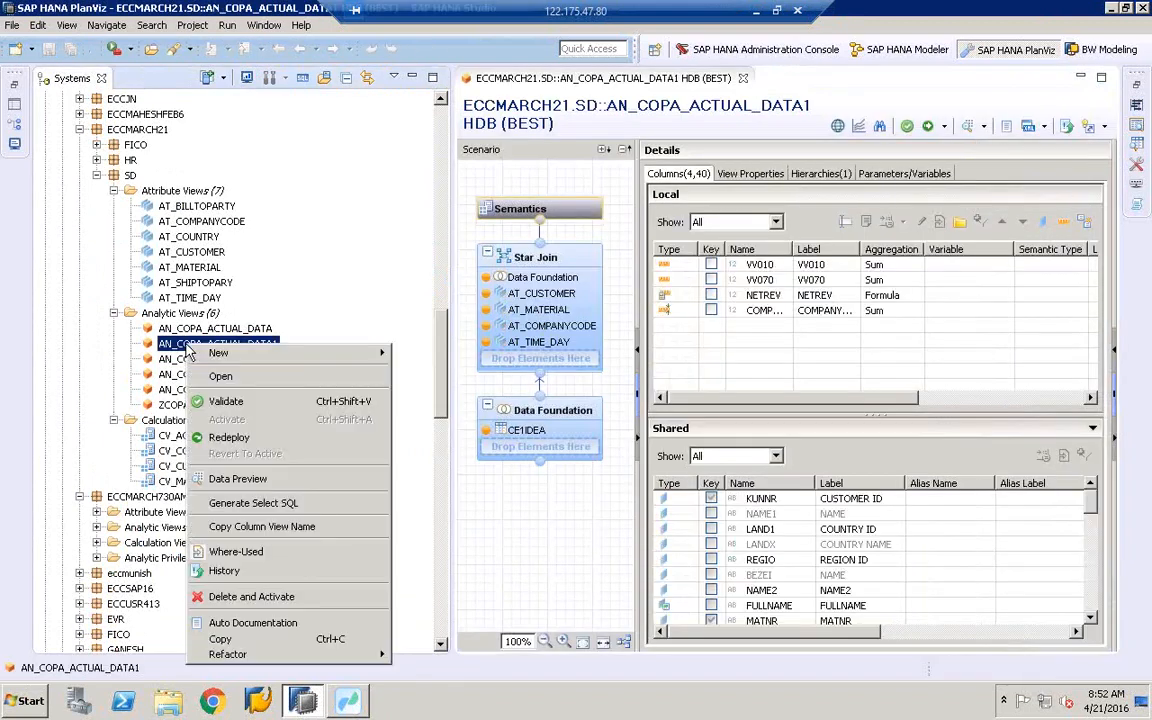
left_click(225, 480)
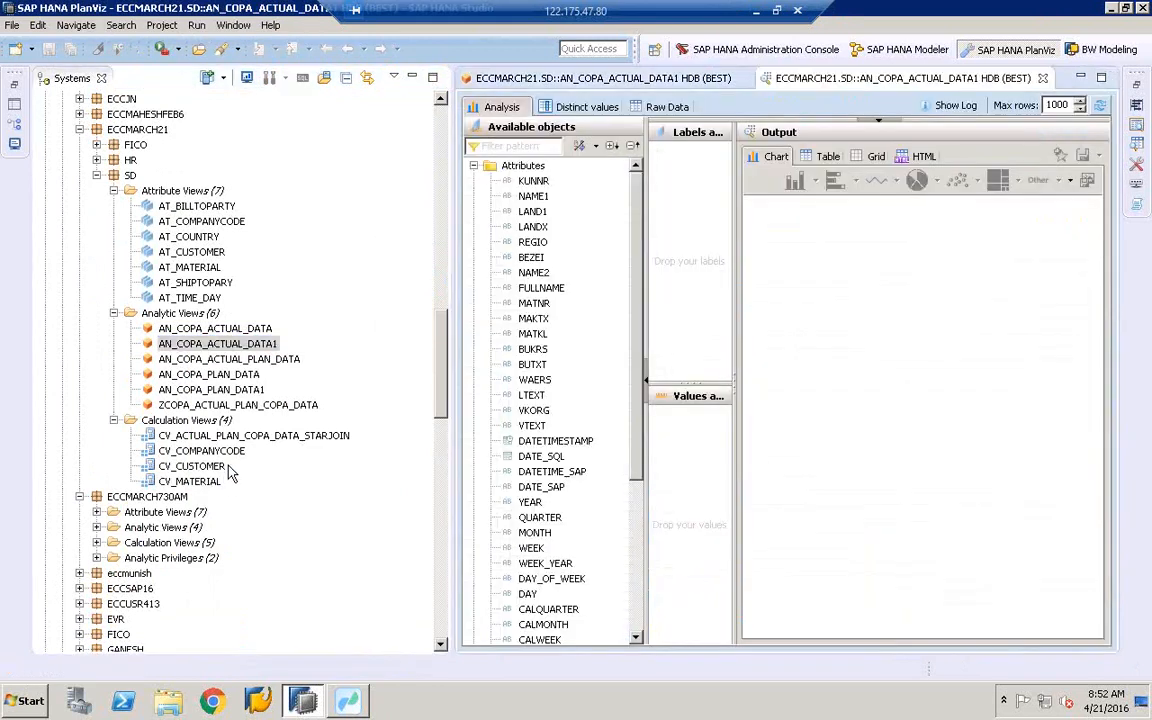
left_click(672, 108)
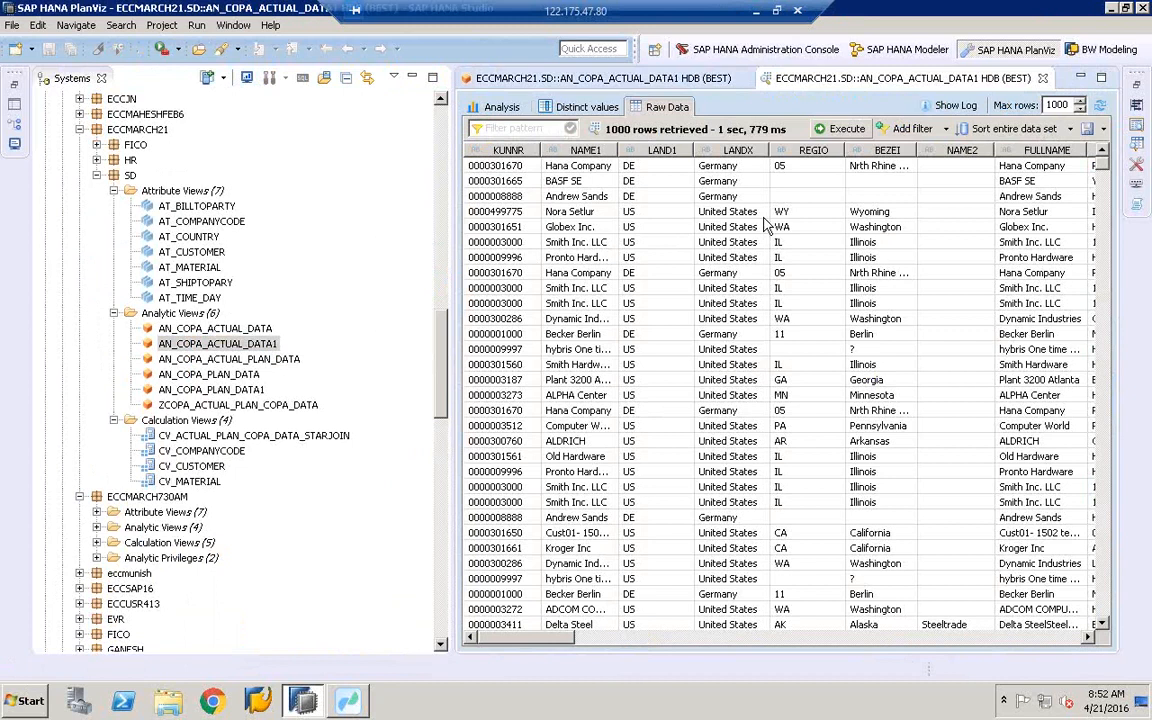
left_click(956, 107)
- Open the Generated SQL log entry in an enlarged details dialog and copy the selected query
left_click(650, 161)
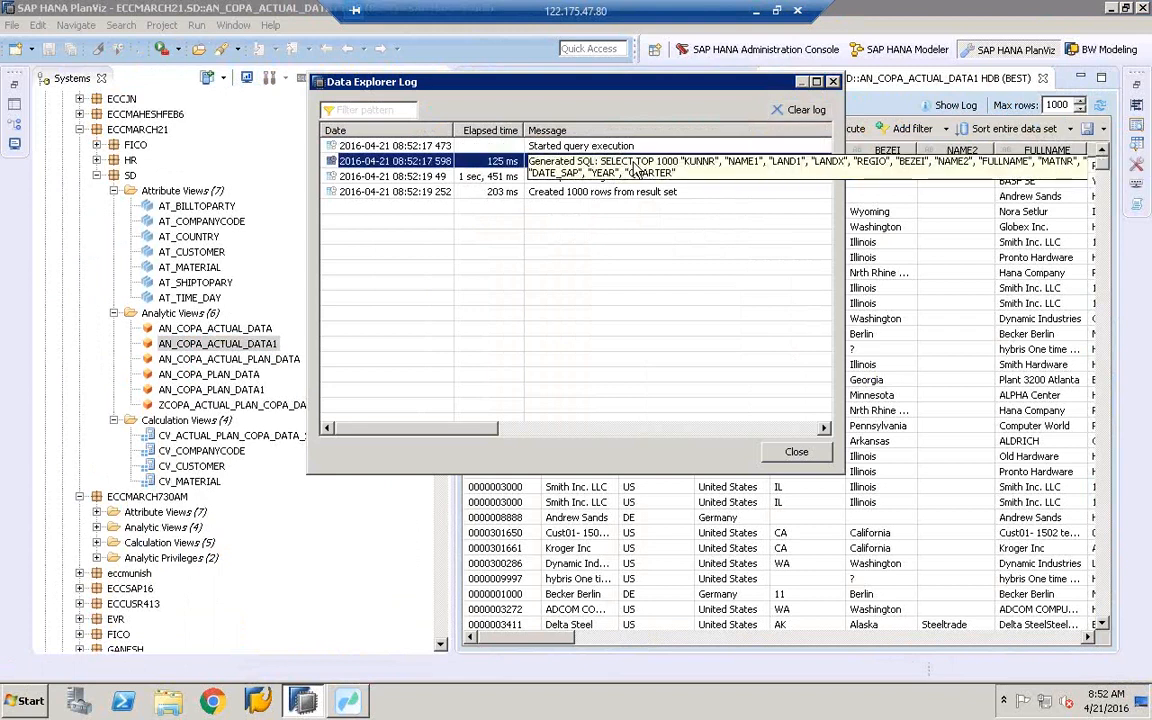
double_click(635, 168)
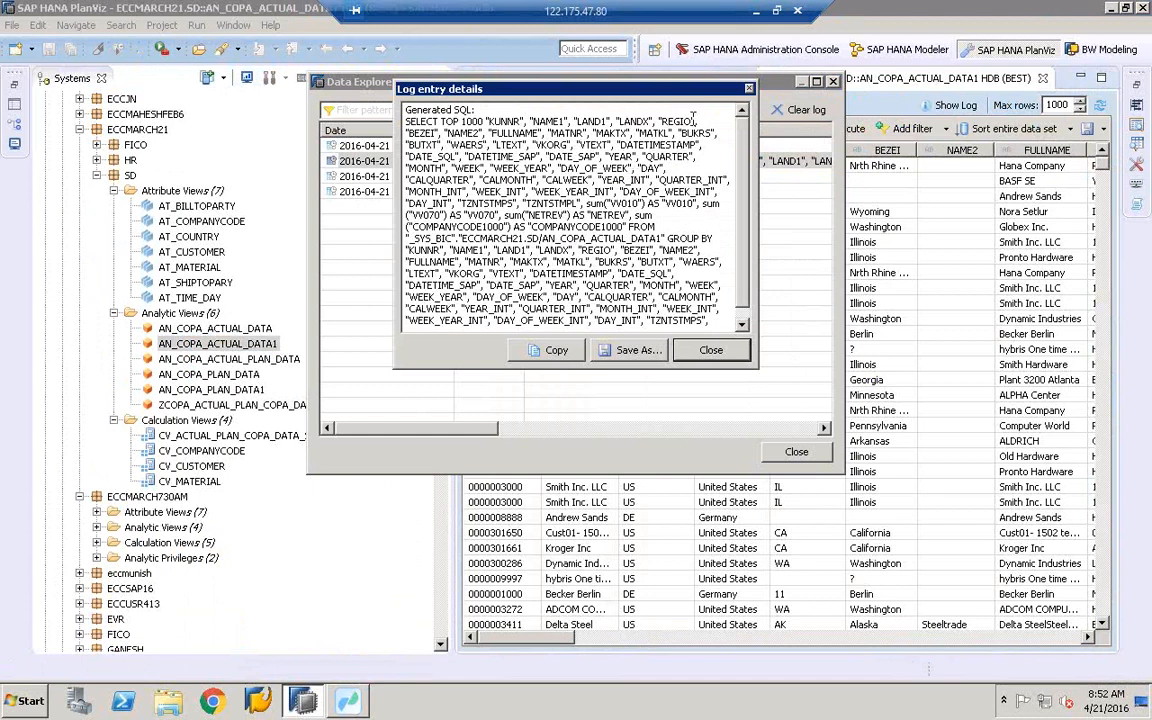
left_click_drag(739, 168, 747, 128)
left_click_drag(742, 327, 826, 432)
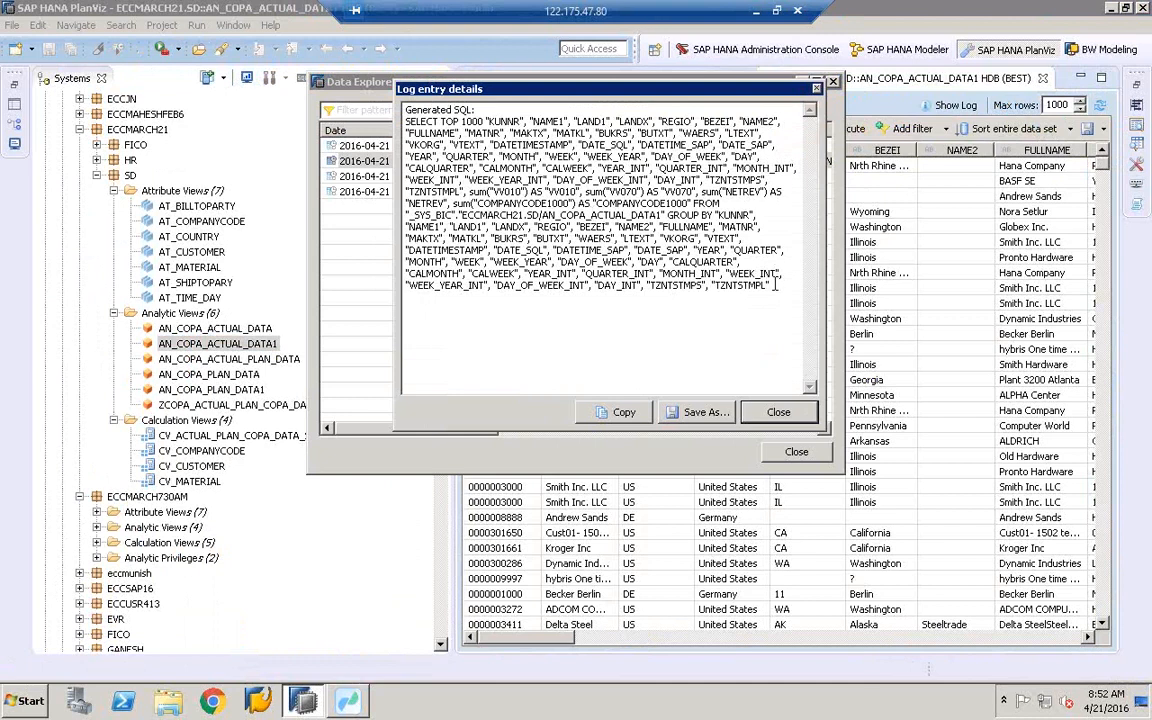
left_click_drag(777, 288, 398, 124)
right_click(471, 149)
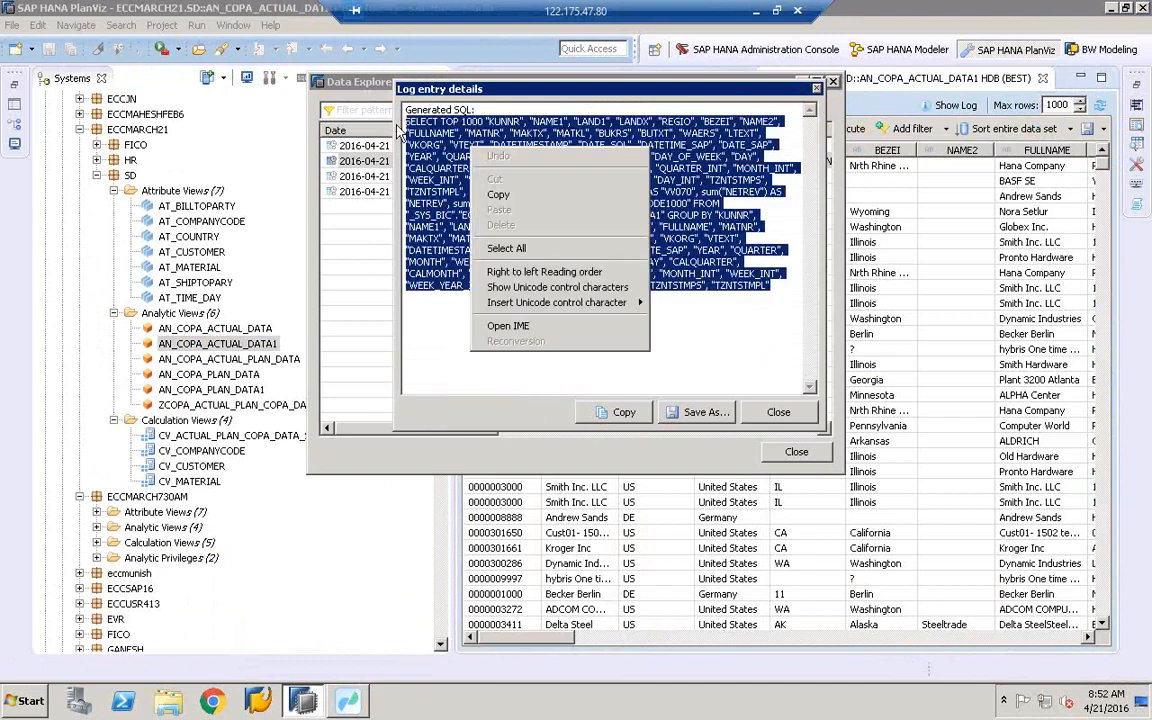
left_click(504, 196)
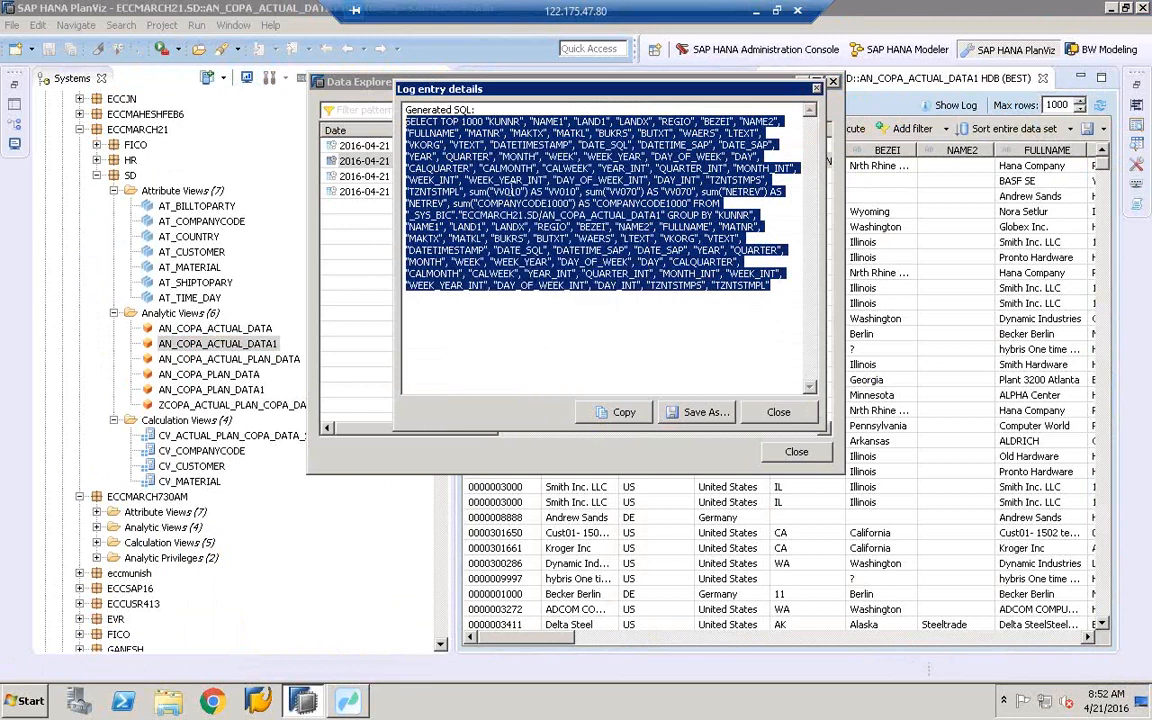
- Reselect the entire generated SQL query and copy it
left_click(513, 190)
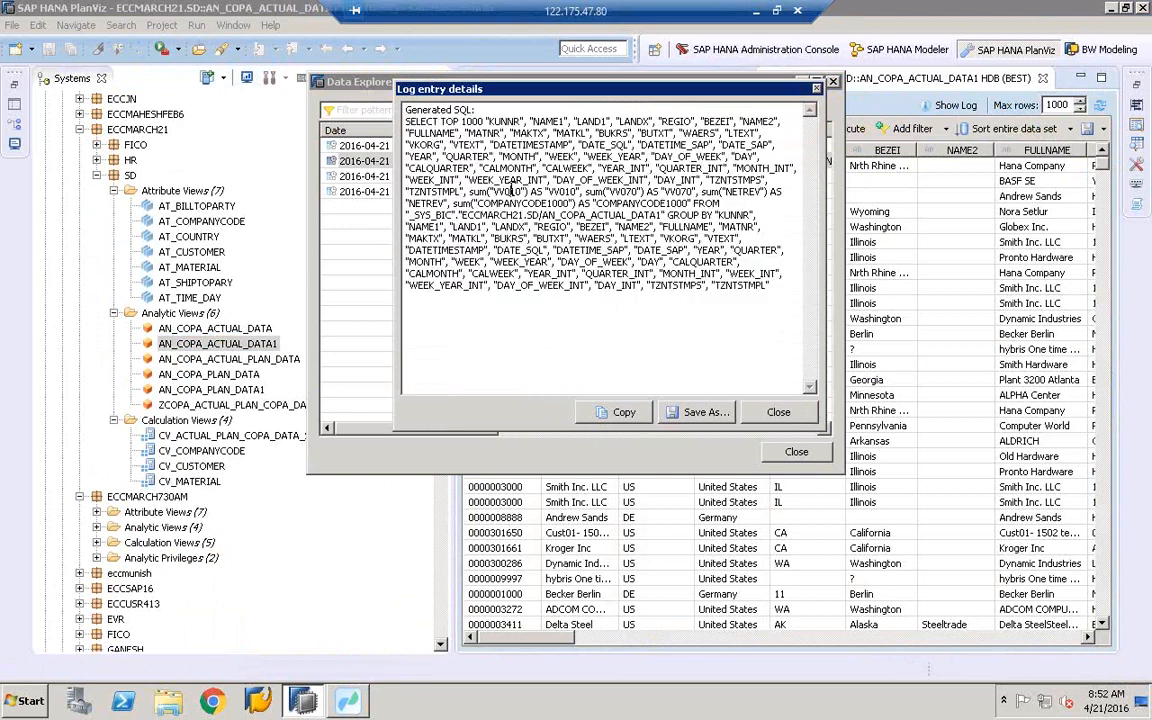
double_click(513, 190)
left_click(792, 296)
left_click_drag(792, 296, 400, 134)
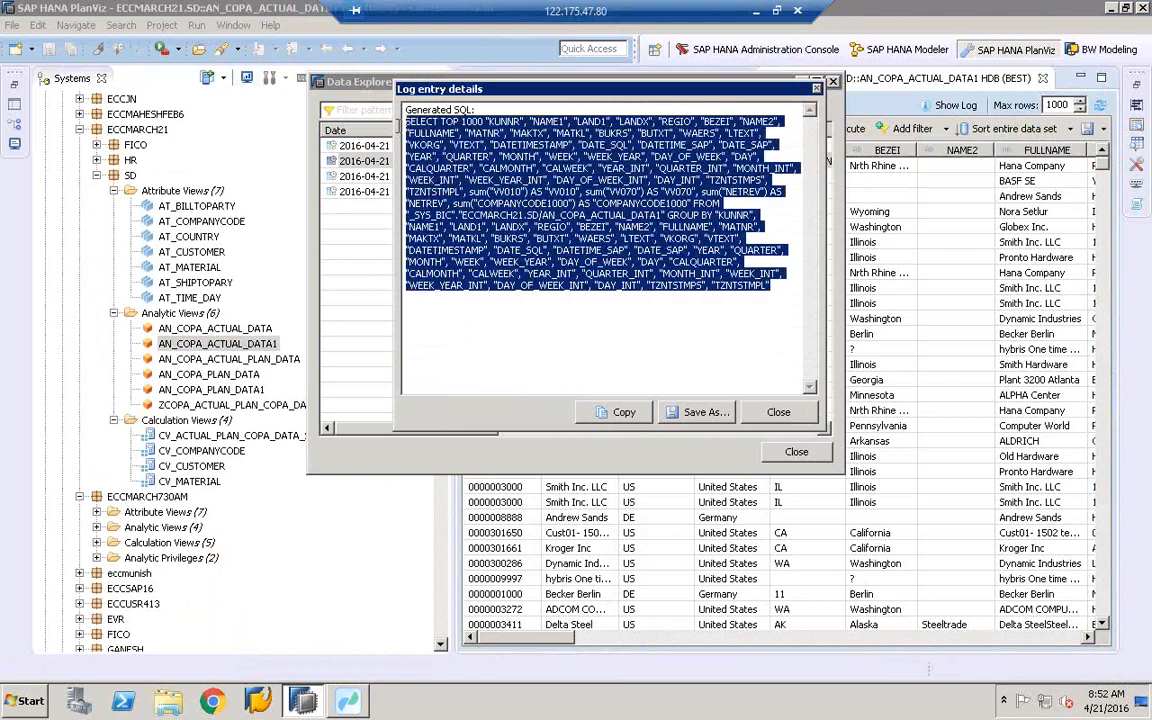
right_click(414, 136)
left_click(445, 198)
- Select the SQL_Transform node in the data flow and enlarge its Properties panel
left_click(350, 702)
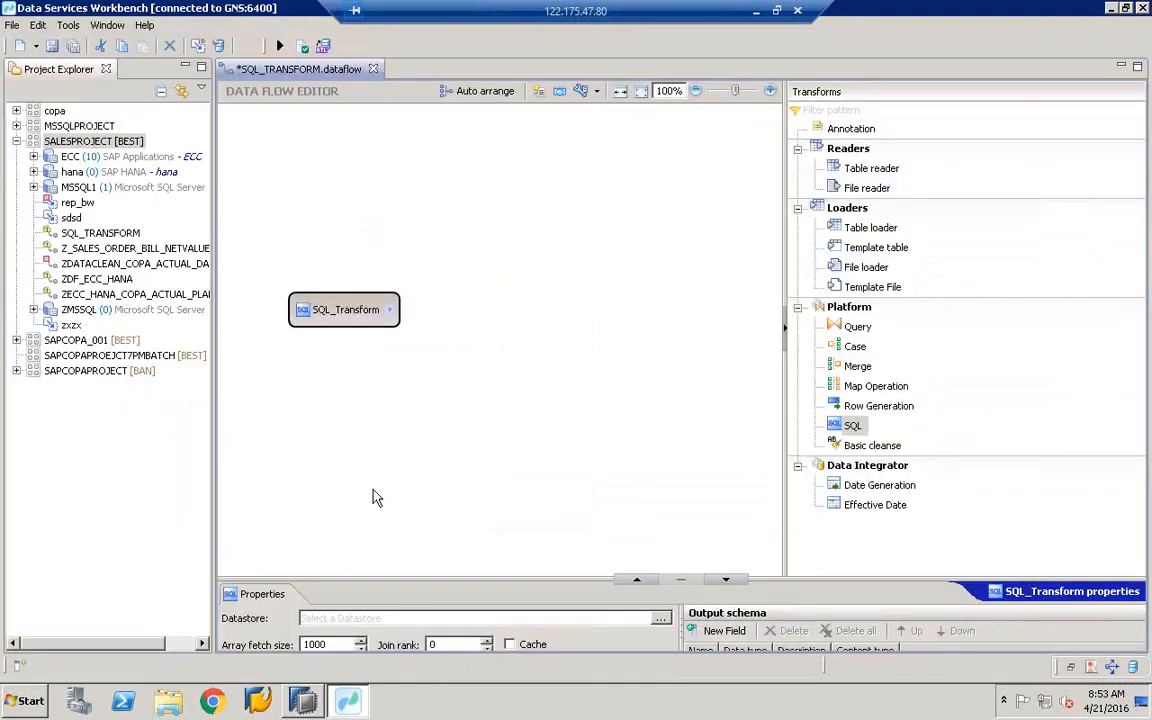
left_click(342, 314)
left_click(342, 332)
left_click_drag(430, 565, 447, 355)
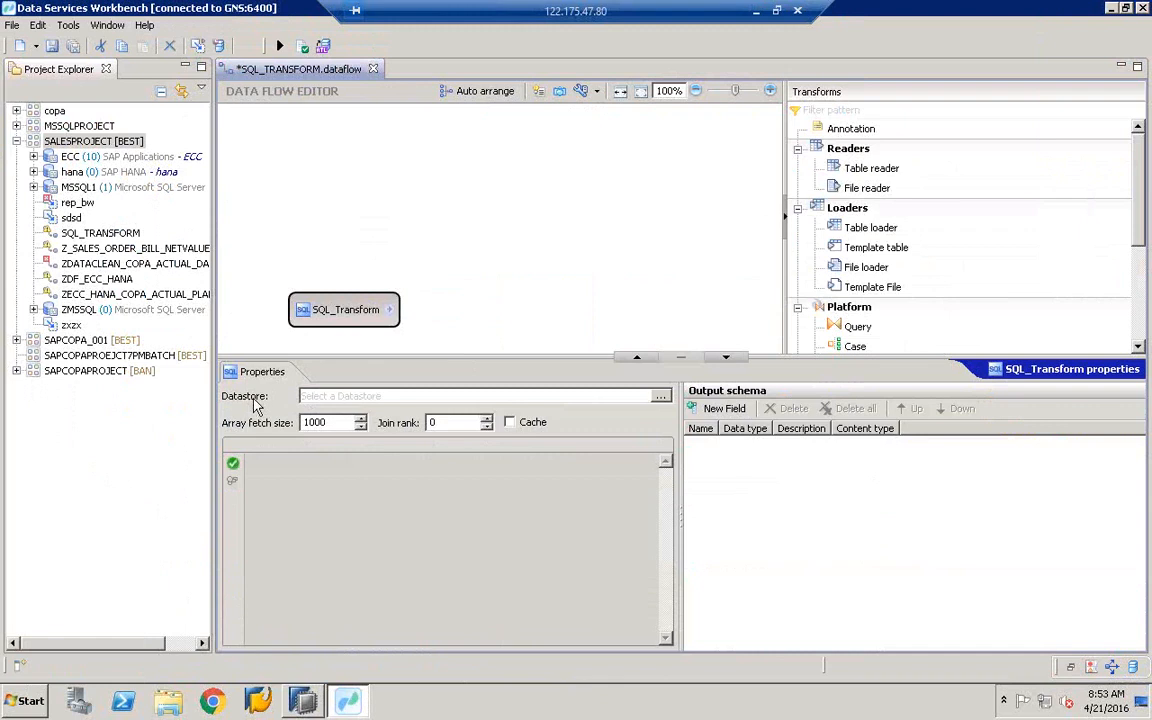
- Set the SQL_Transform datastore to hana and put the caret in the empty SQL statement box
left_click(661, 399)
left_click(538, 199)
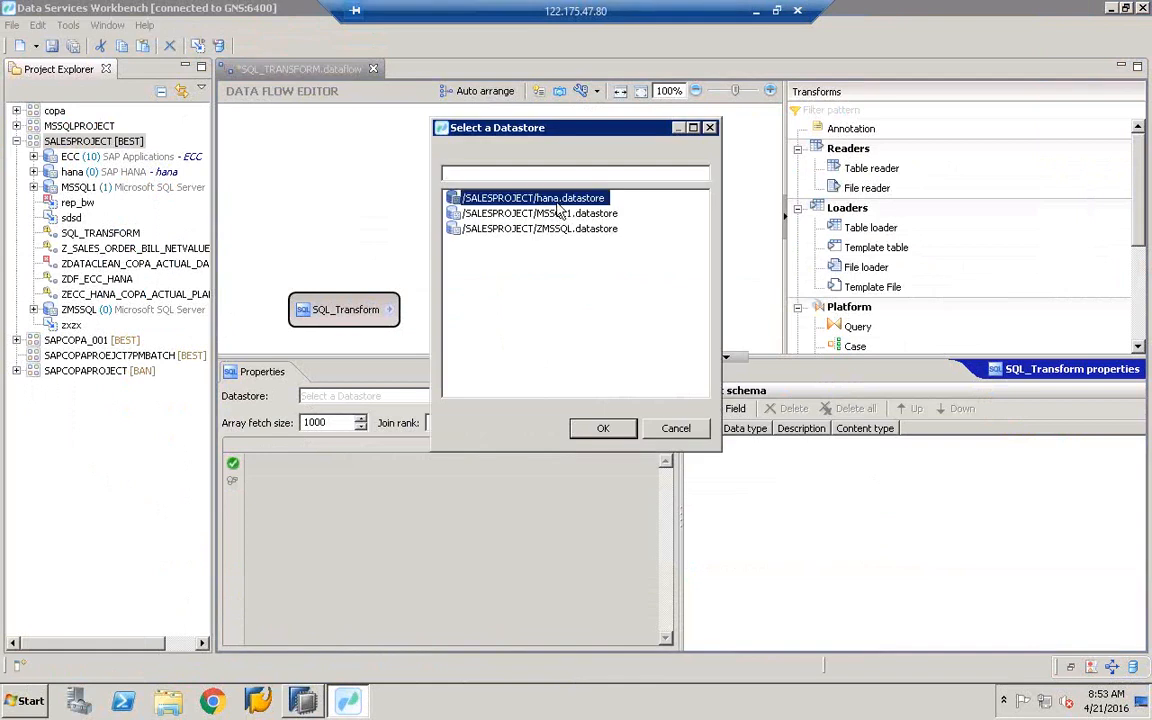
double_click(538, 199)
left_click(323, 542)
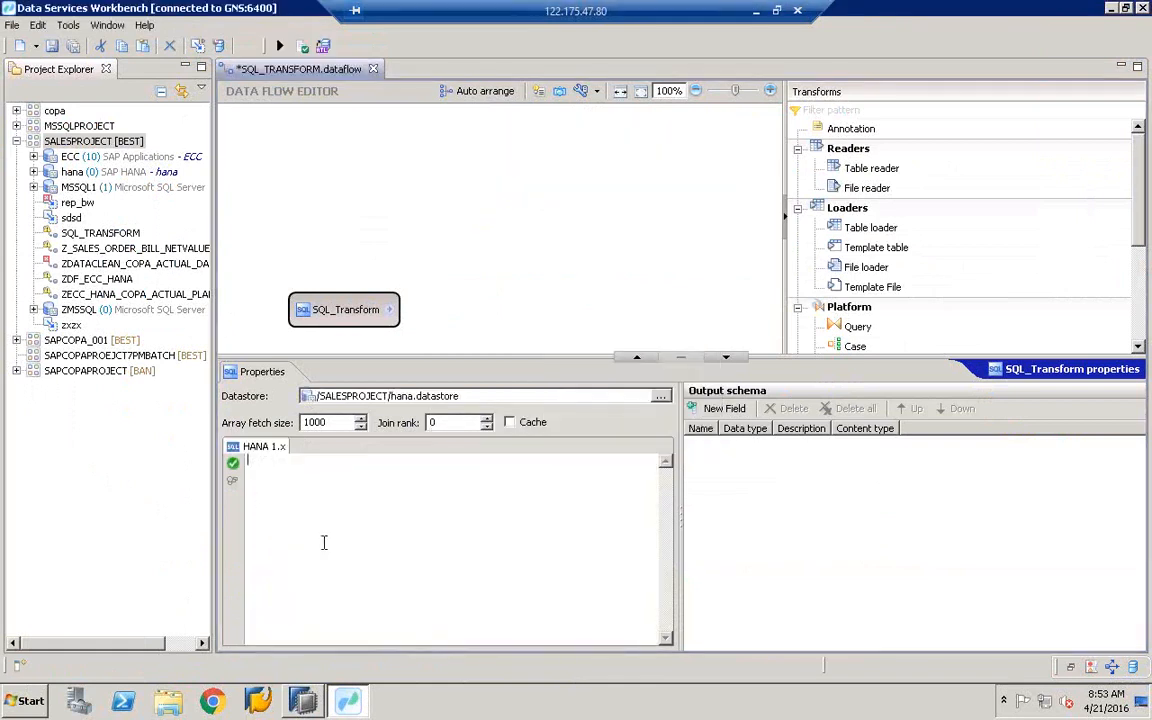
right_click(323, 542)
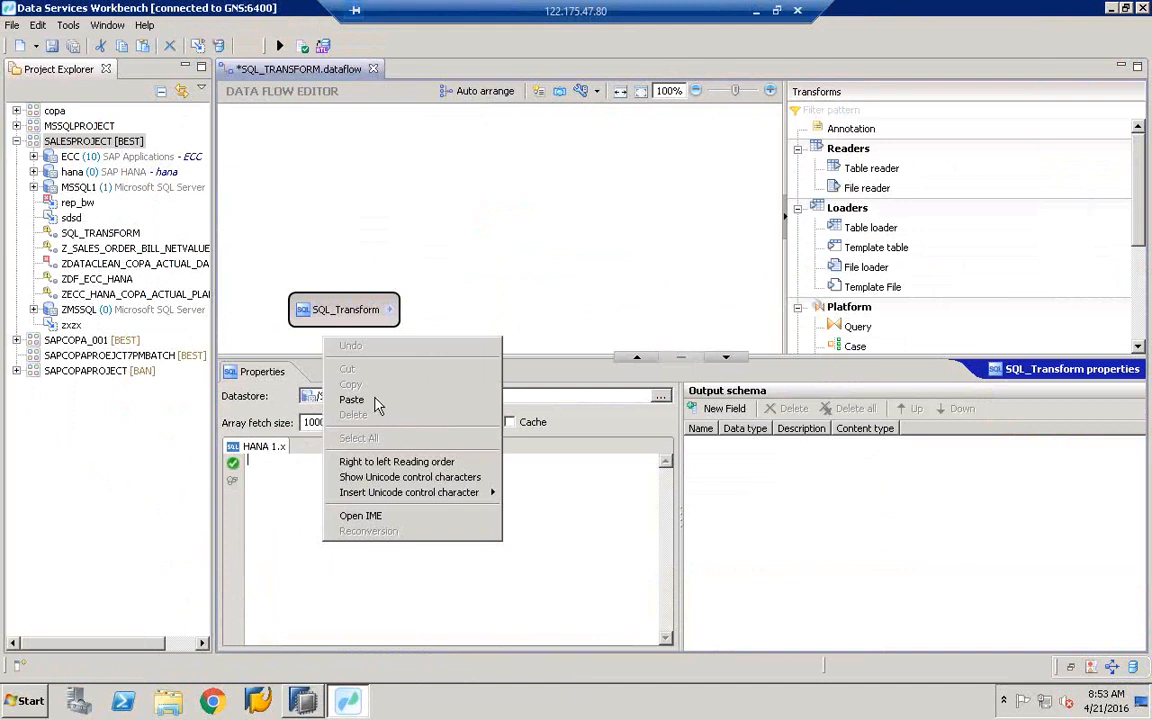
- Paste the SELECT TOP 1000 query on AN_COPA_ACTUAL_DATA1 into the SQL box and validate it successfully
left_click(352, 400)
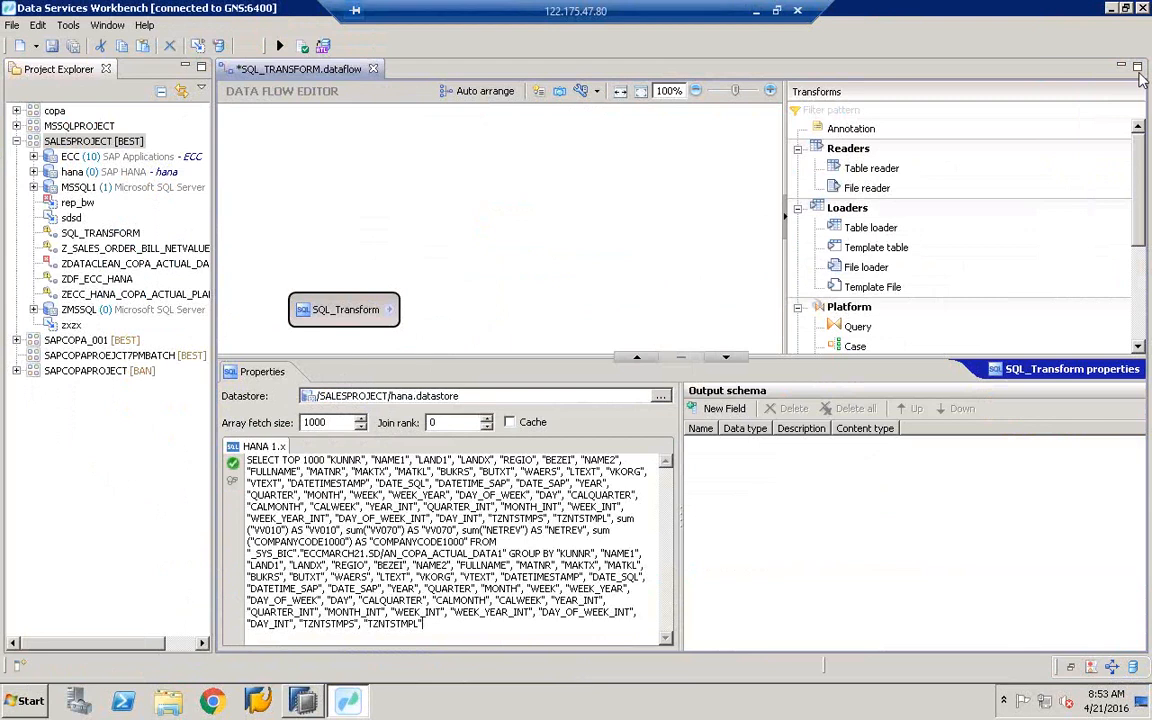
left_click(234, 466)
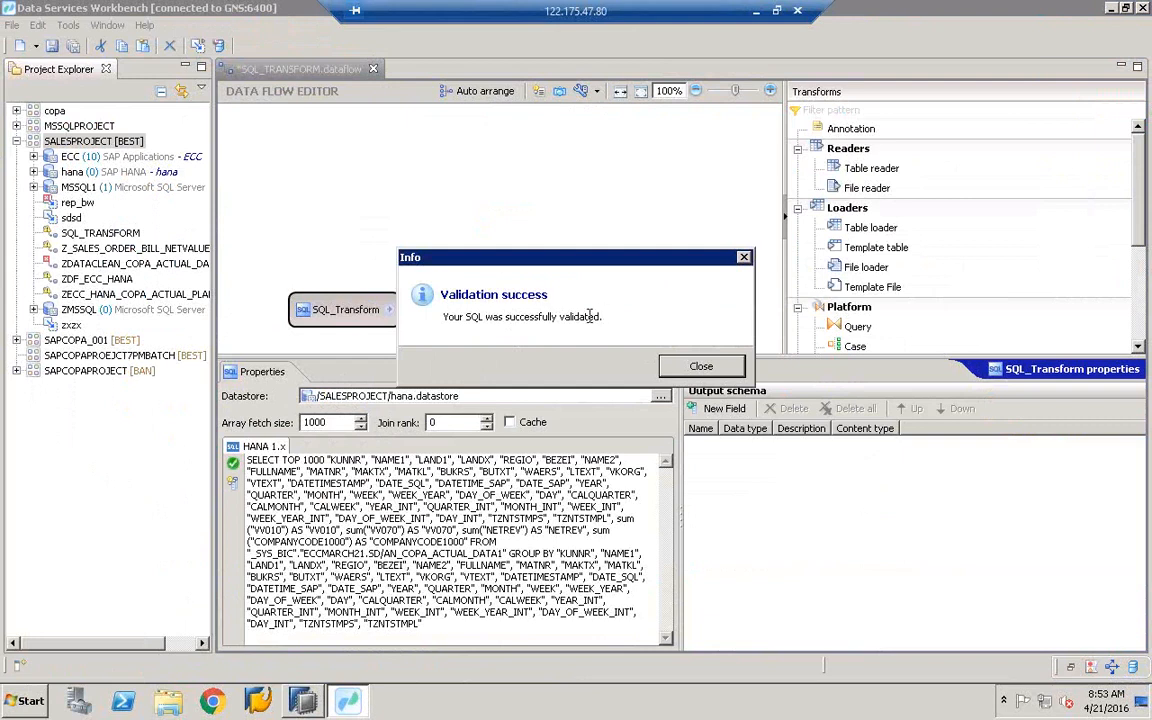
left_click(703, 368)
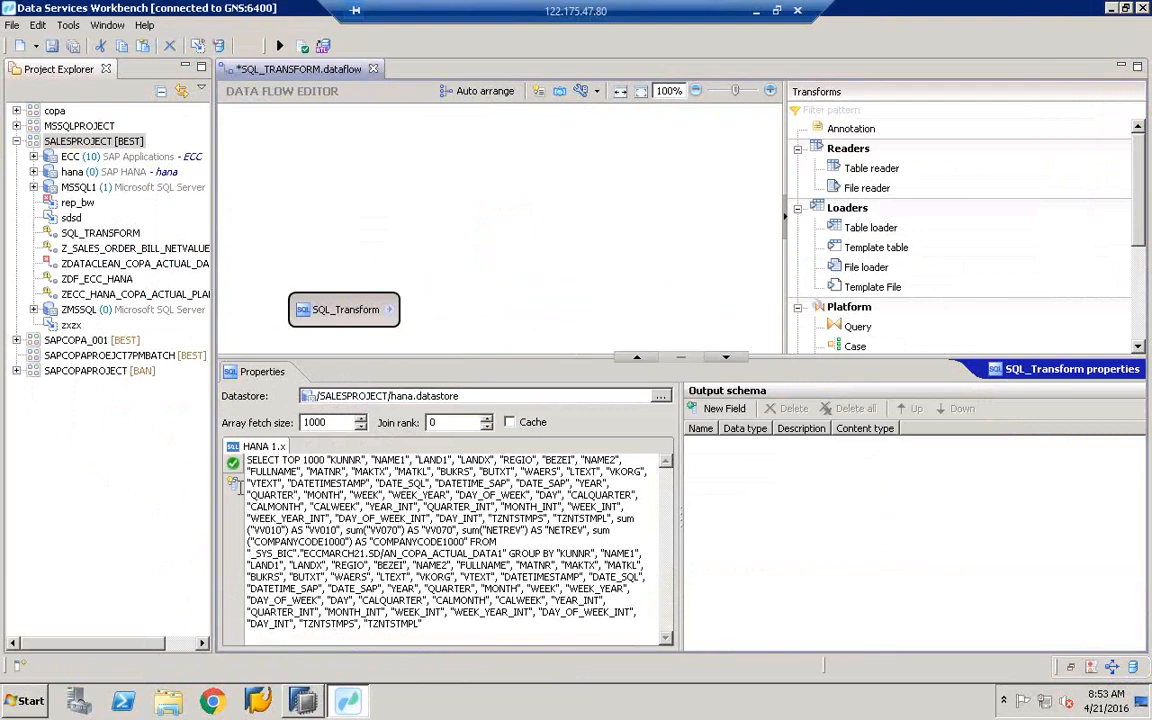
- Detect the output schema from the SQL statement and widen the panel to review the columns
left_click(232, 484)
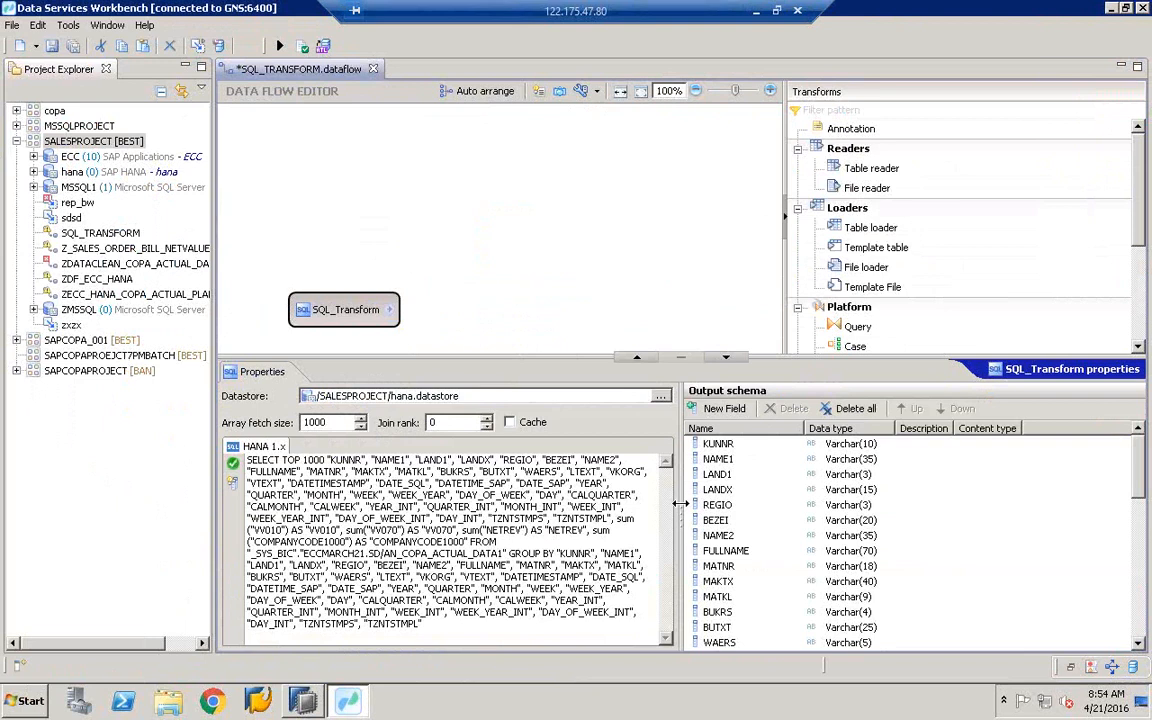
left_click_drag(679, 504, 594, 504)
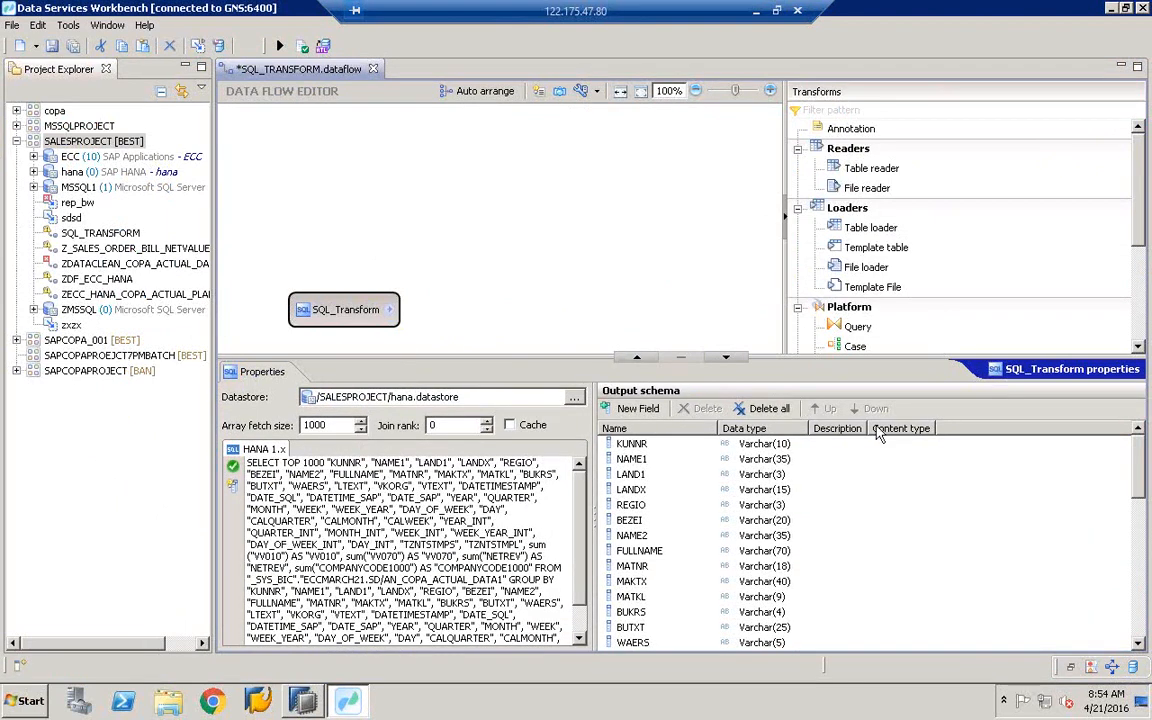
left_click(1141, 620)
left_click(1141, 620)
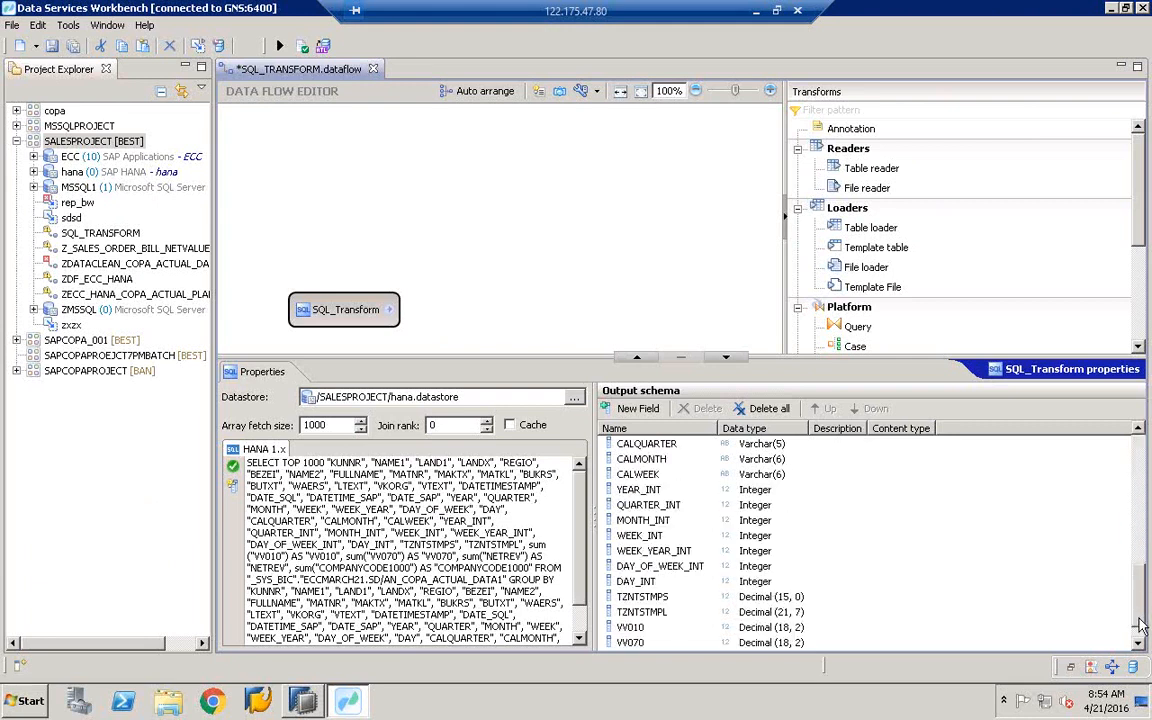
left_click(1141, 644)
left_click(1141, 644)
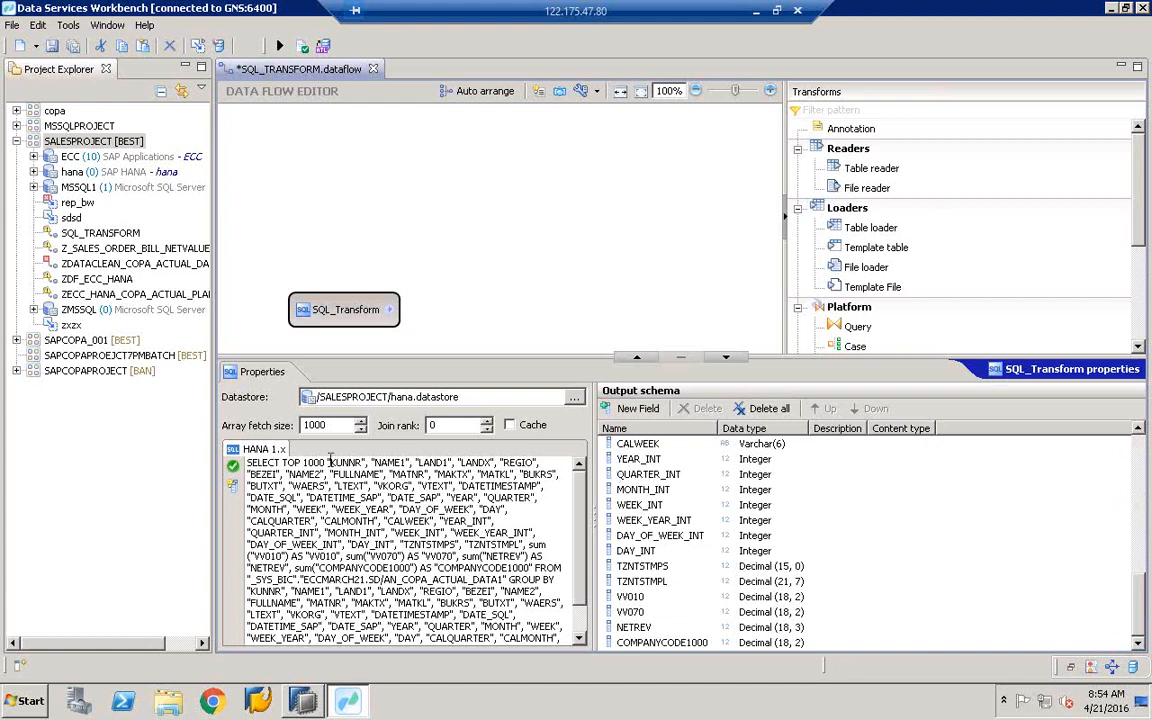
- Inspect detected fields such as CALWEEK, then enlarge the data flow canvas around SQL_Transform
left_click_drag(247, 465, 466, 586)
left_click(637, 443)
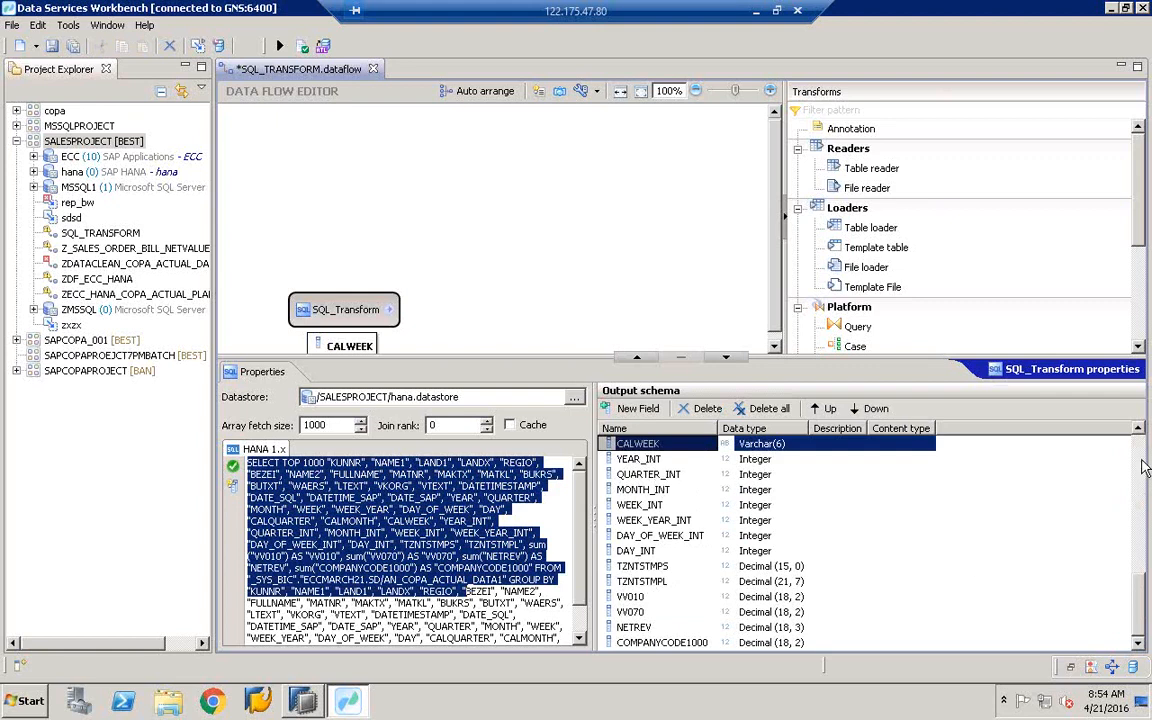
scroll(871, 492, "up", 9)
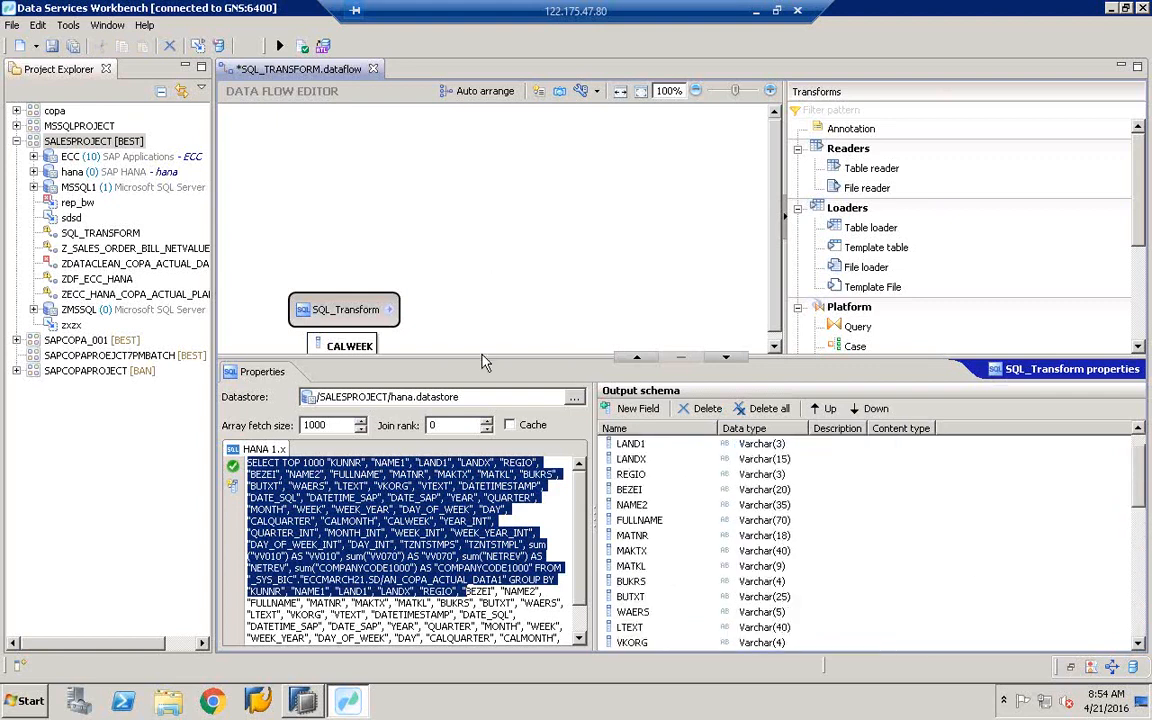
left_click_drag(481, 353, 481, 463)
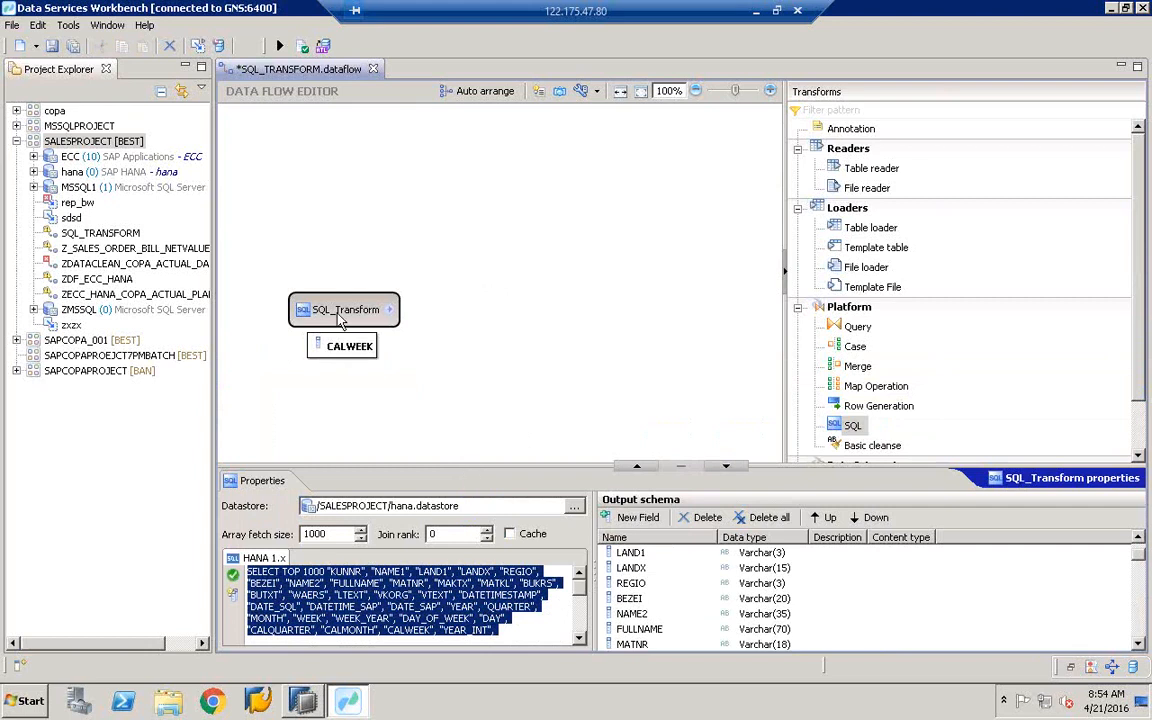
left_click_drag(340, 330, 339, 338)
- Add a Query transform to the canvas and connect SQL_Transform's output to it
left_click(856, 328)
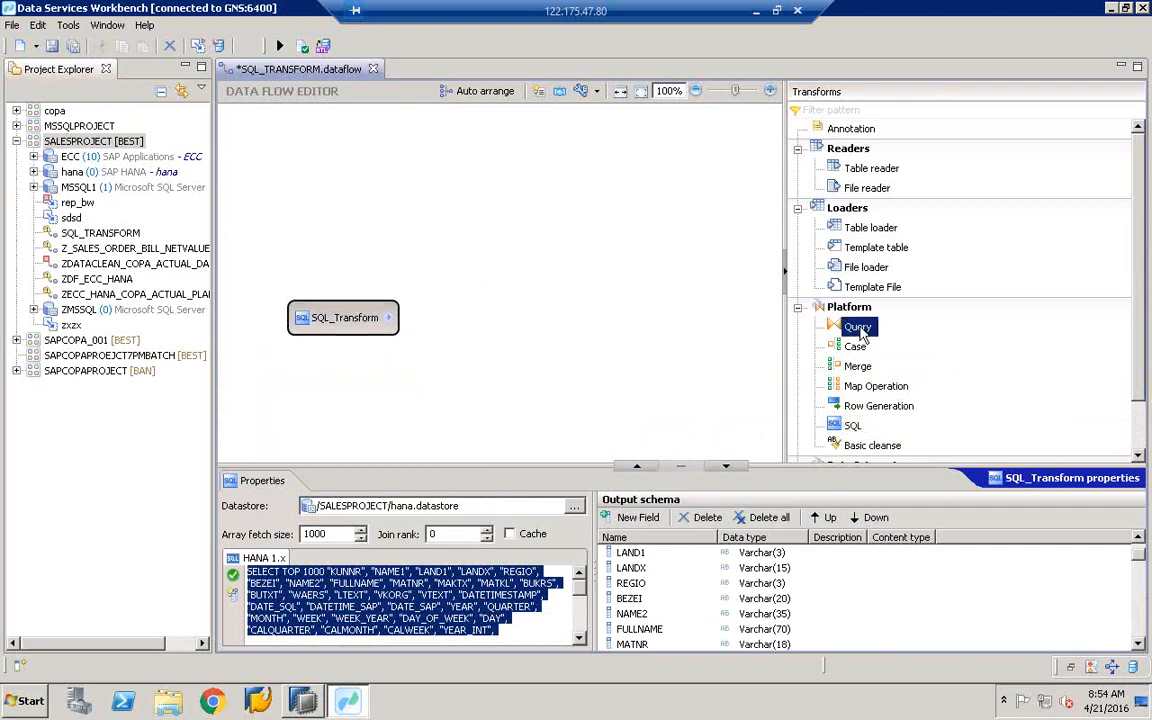
left_click_drag(849, 330, 523, 306)
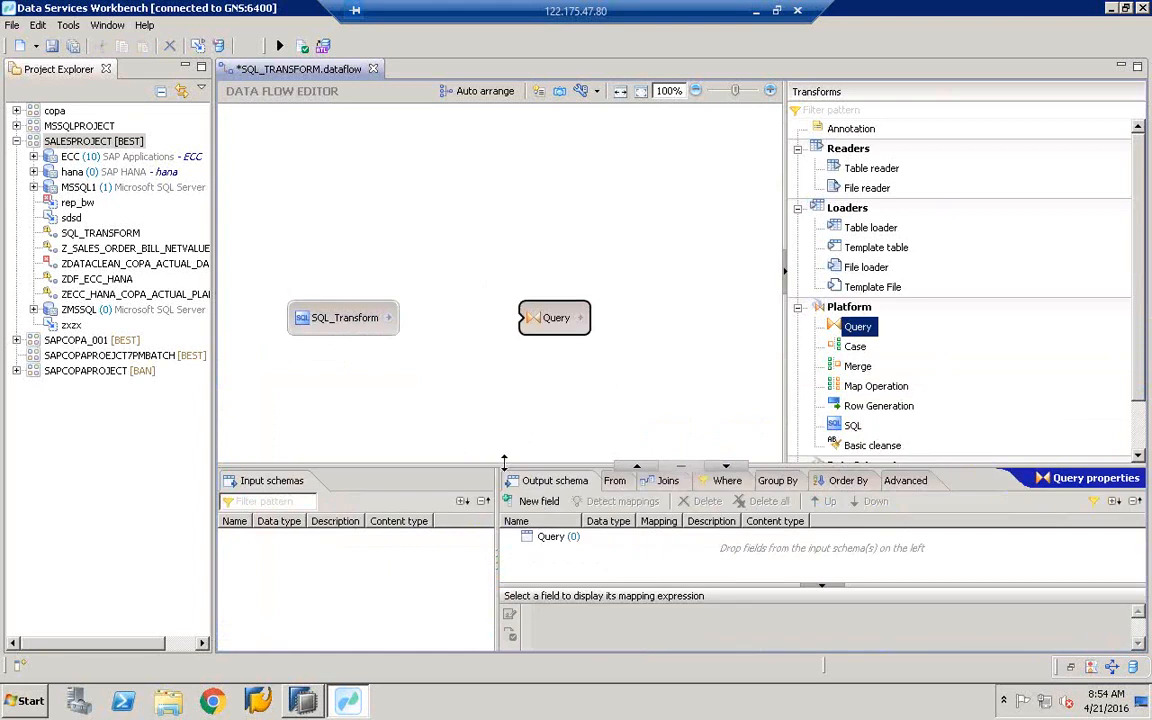
left_click_drag(504, 462, 506, 442)
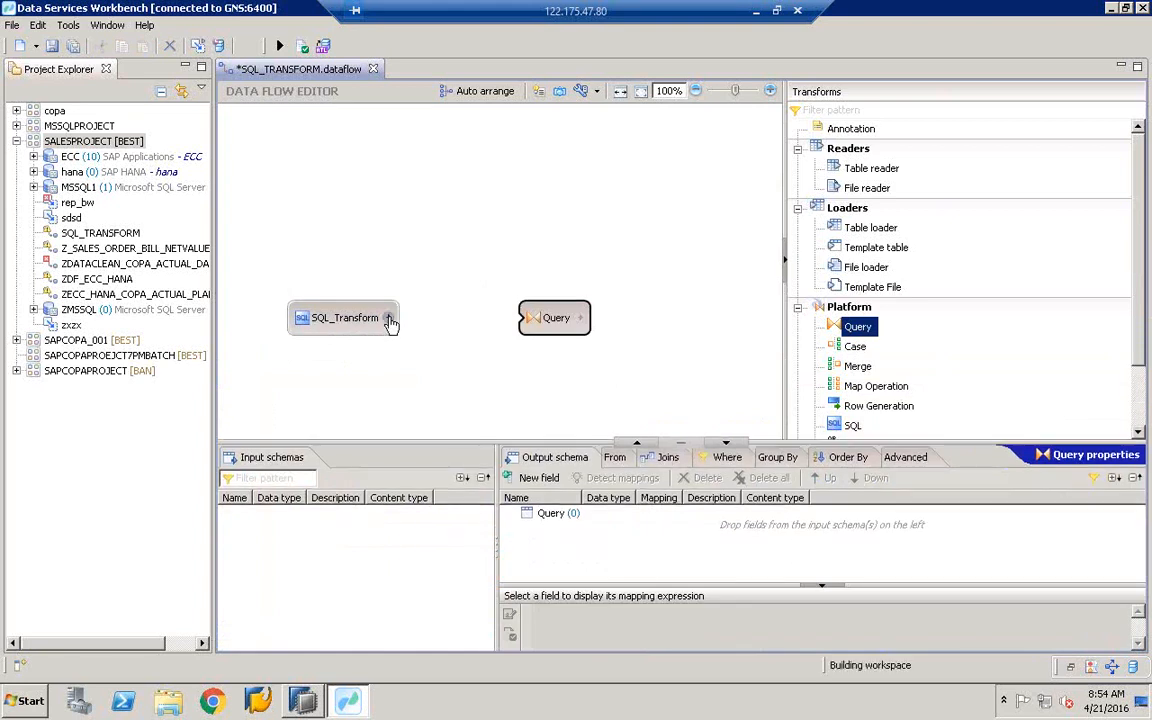
left_click_drag(389, 318, 550, 318)
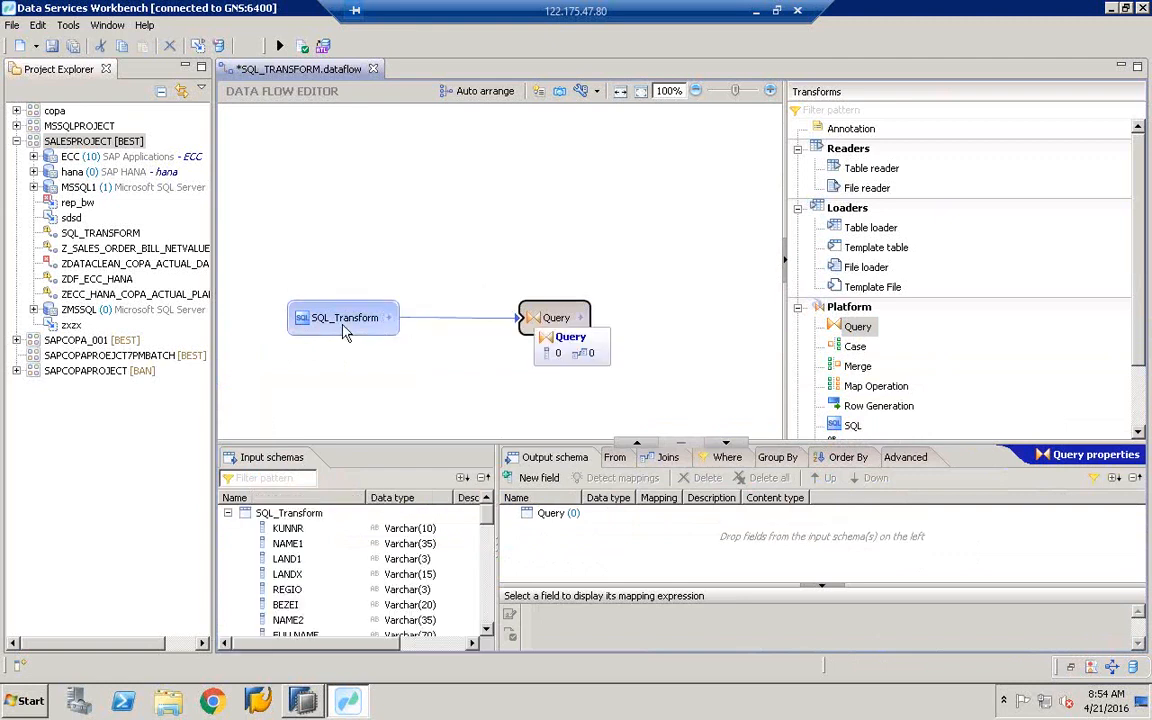
left_click_drag(343, 333, 321, 319)
left_click_drag(555, 320, 503, 325)
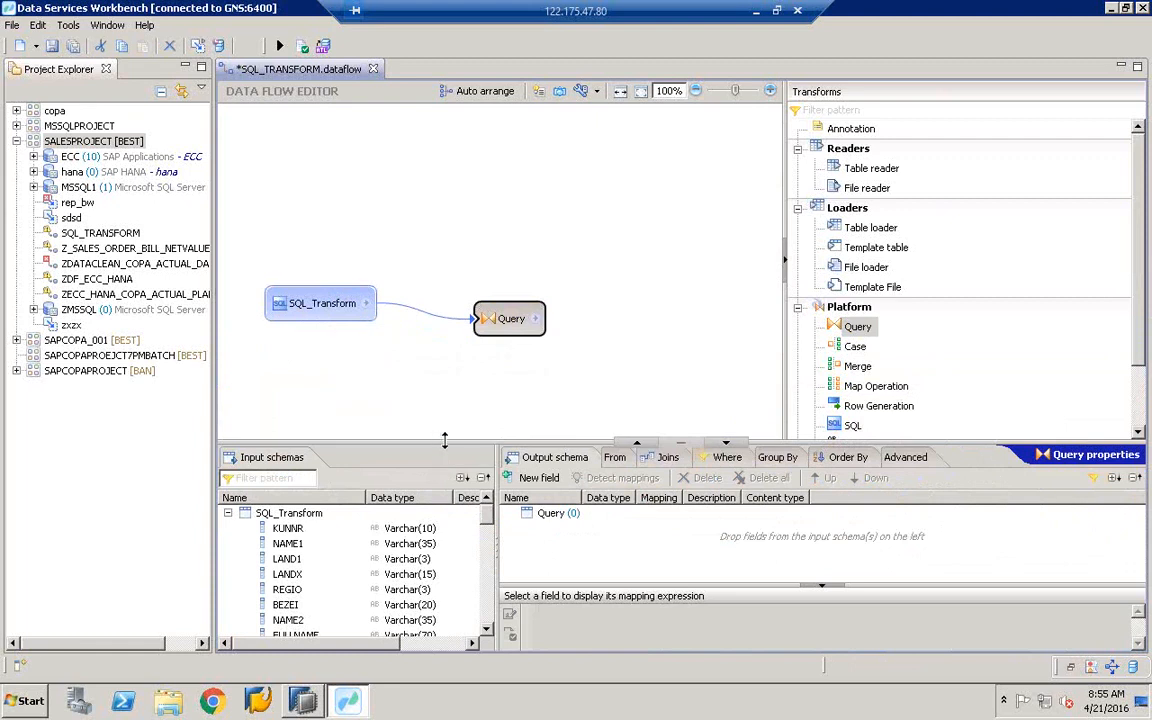
left_click_drag(445, 441, 445, 475)
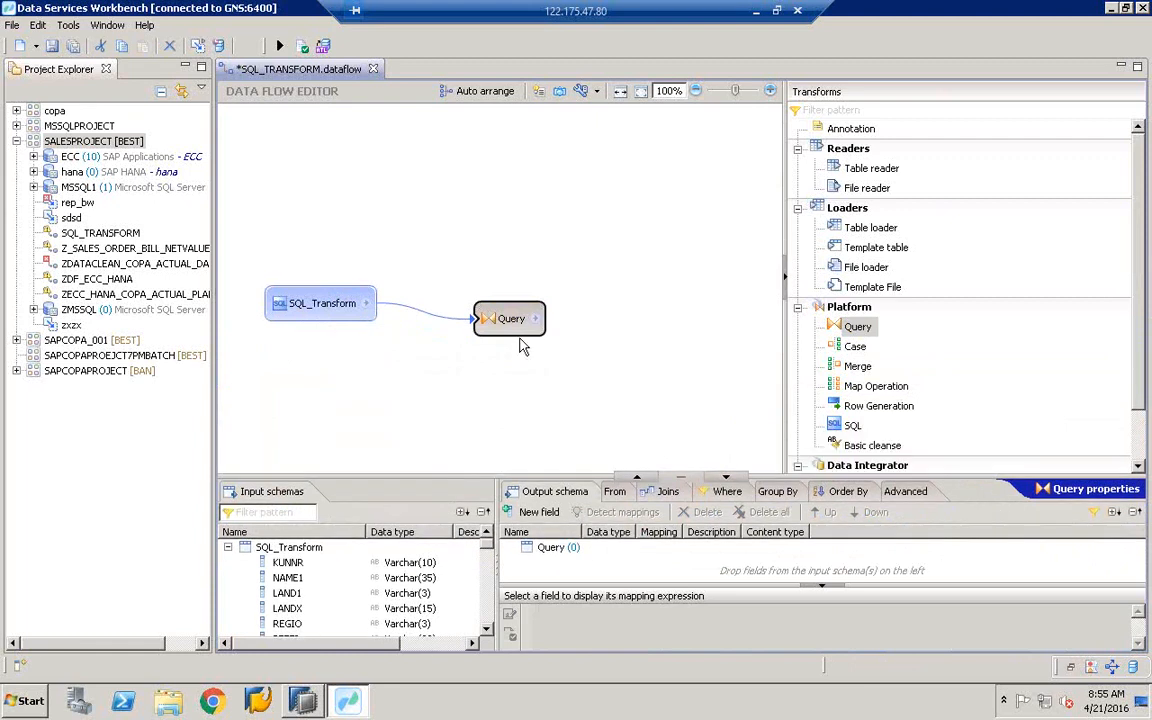
left_click_drag(505, 338, 494, 338)
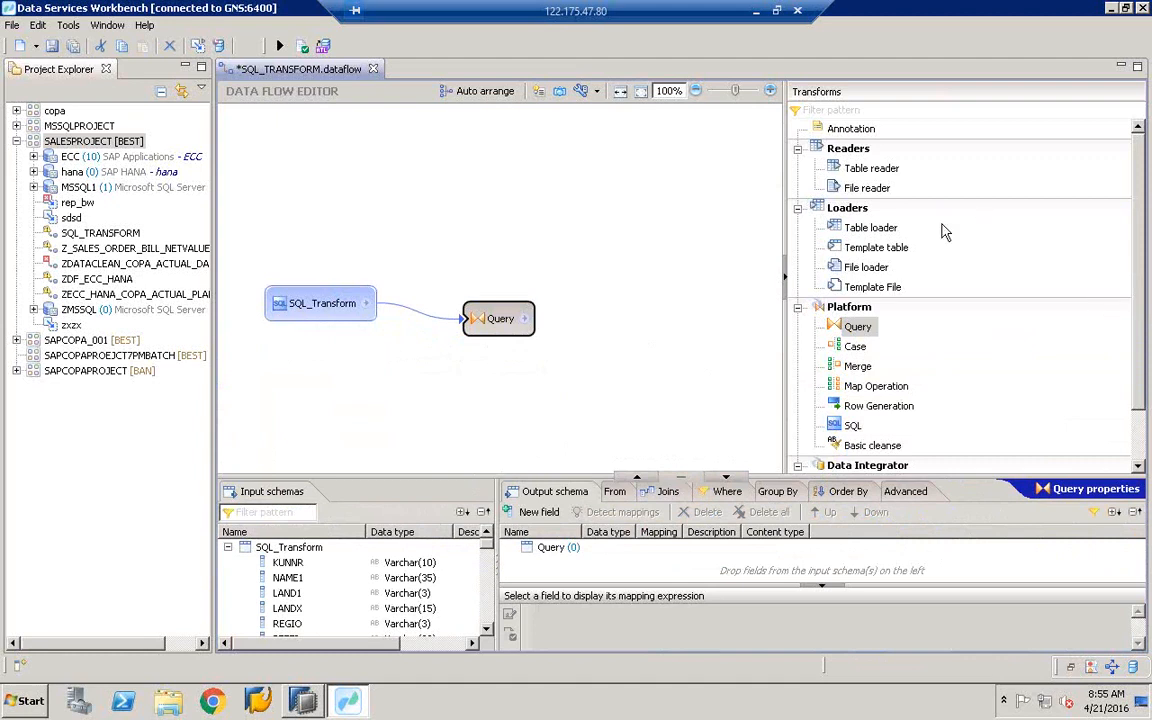
- Drag a Template table loader from Loaders onto the data flow canvas
left_click(873, 230)
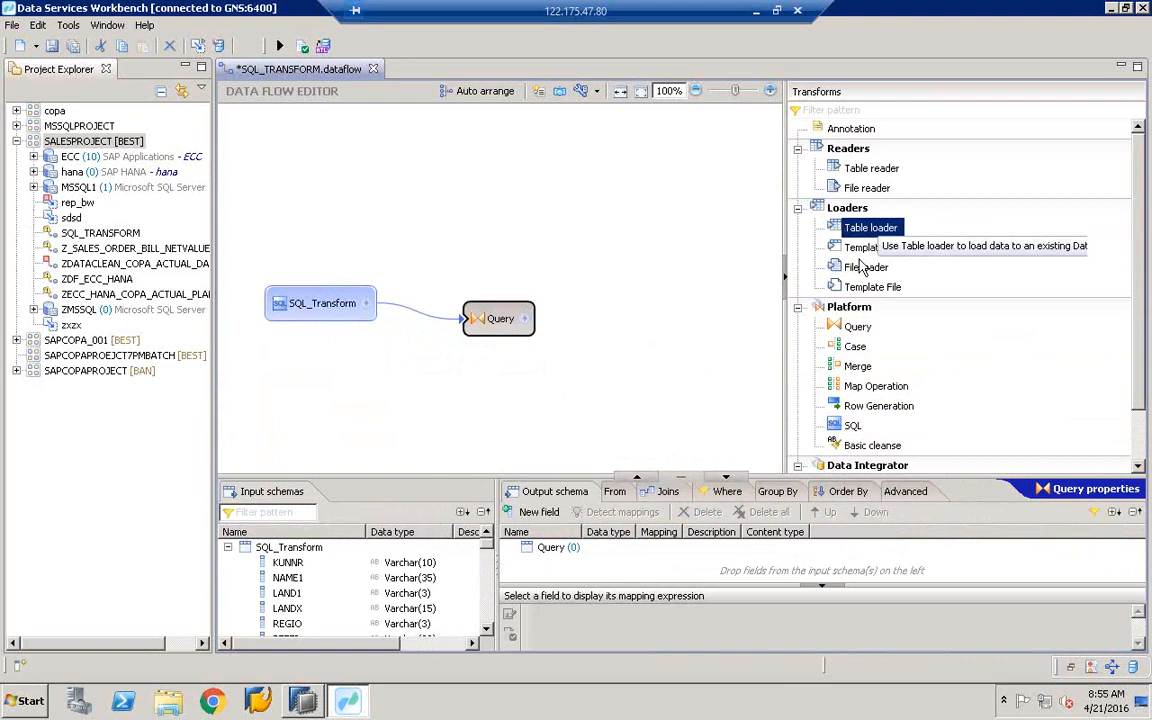
left_click(866, 265)
left_click_drag(866, 248, 720, 240)
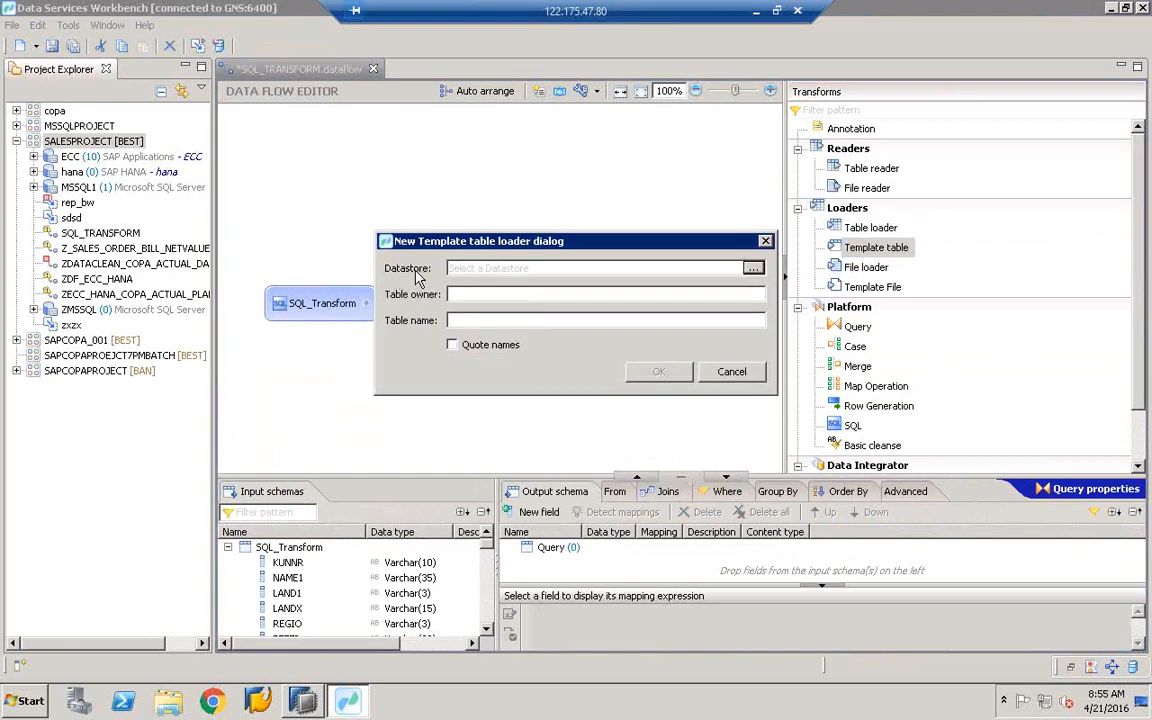
- Create template table ZCOPA_ACTUAL_DATA in the MSSQL1 datastore with owner dbo
left_click(754, 269)
left_click(549, 172)
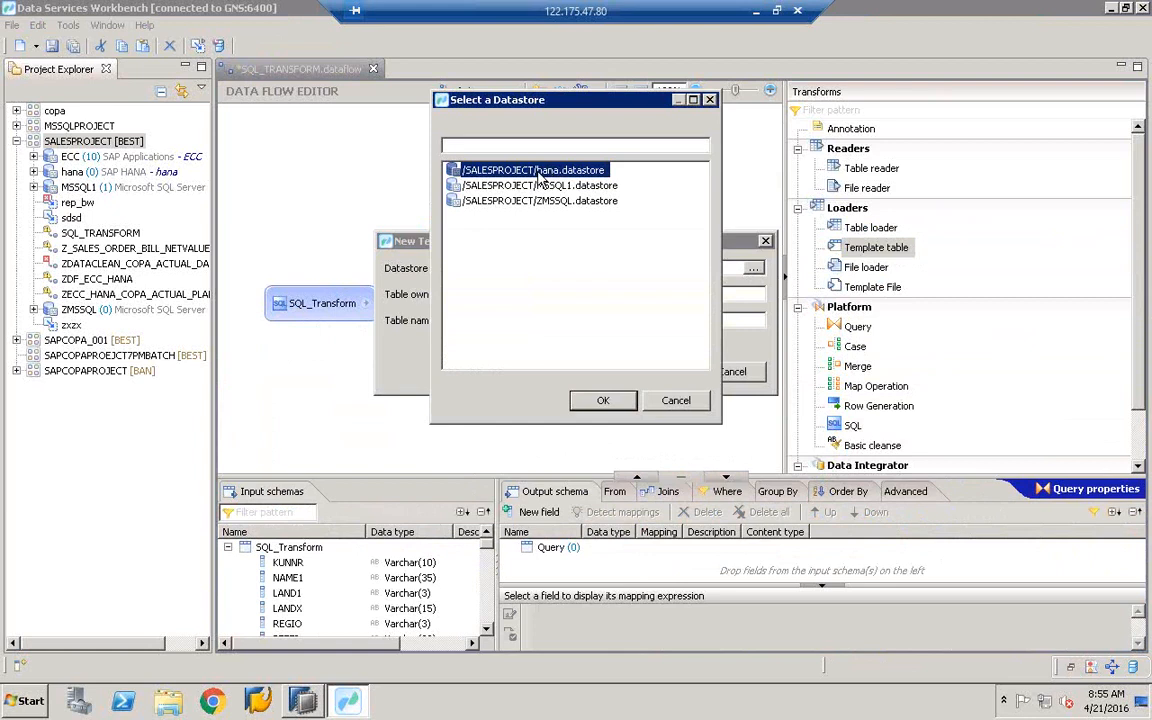
double_click(531, 172)
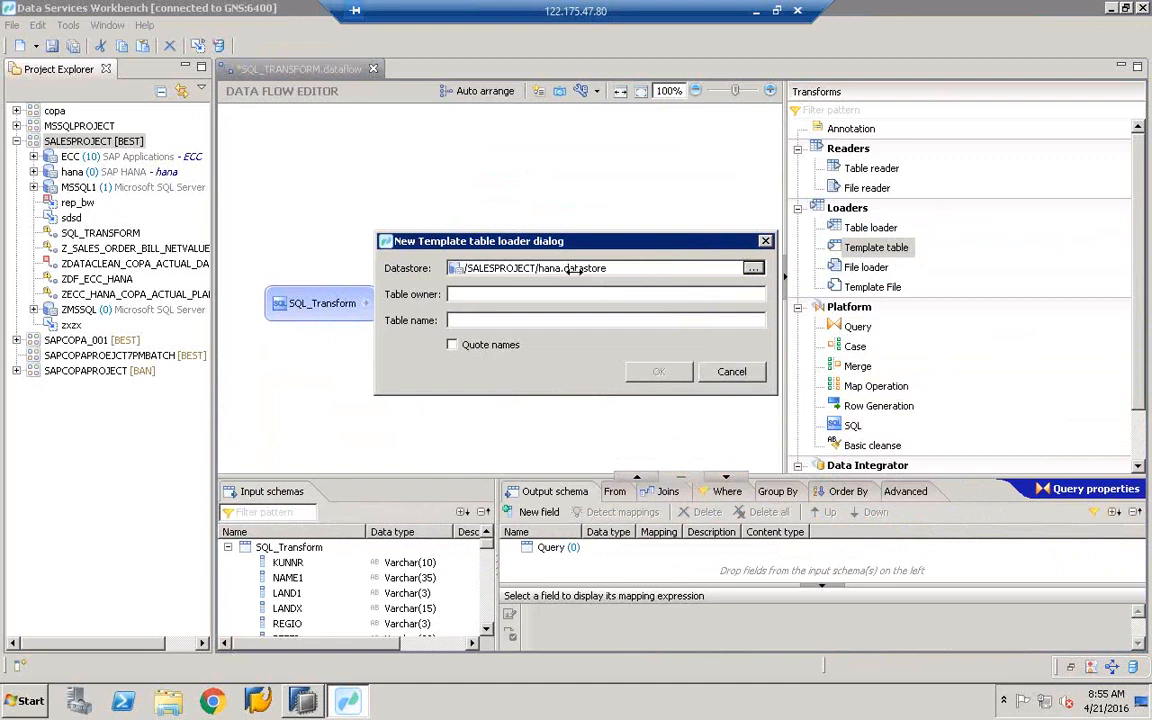
left_click(573, 270)
left_click(557, 187)
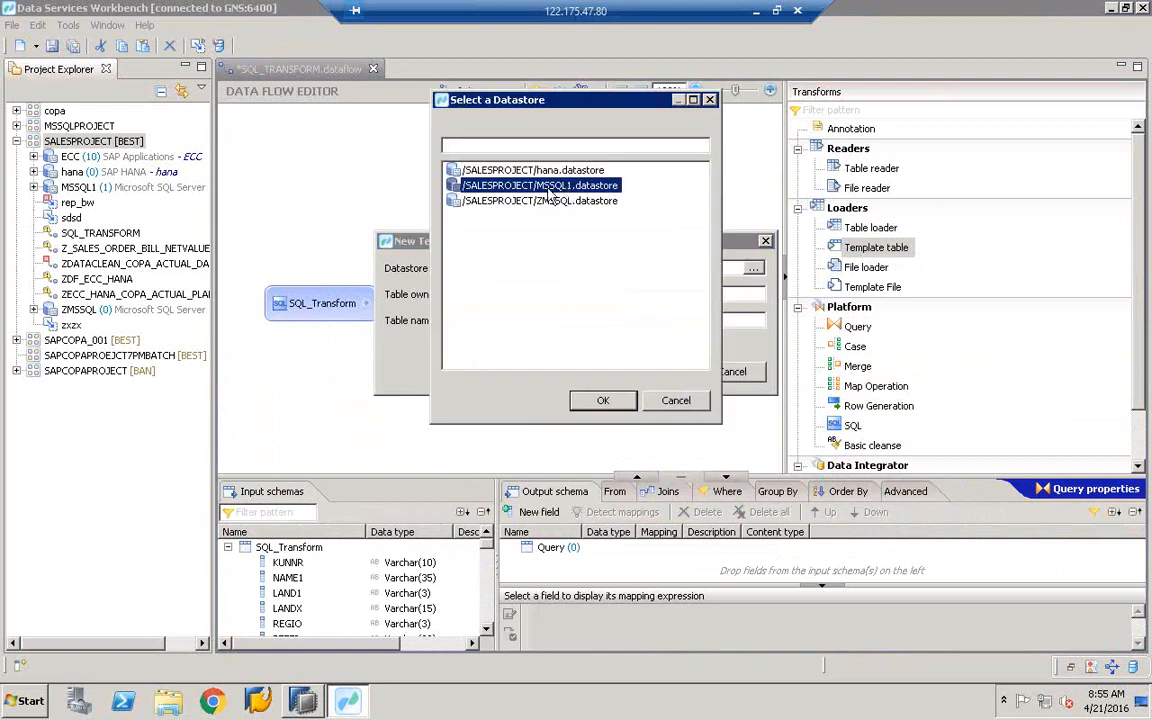
double_click(567, 188)
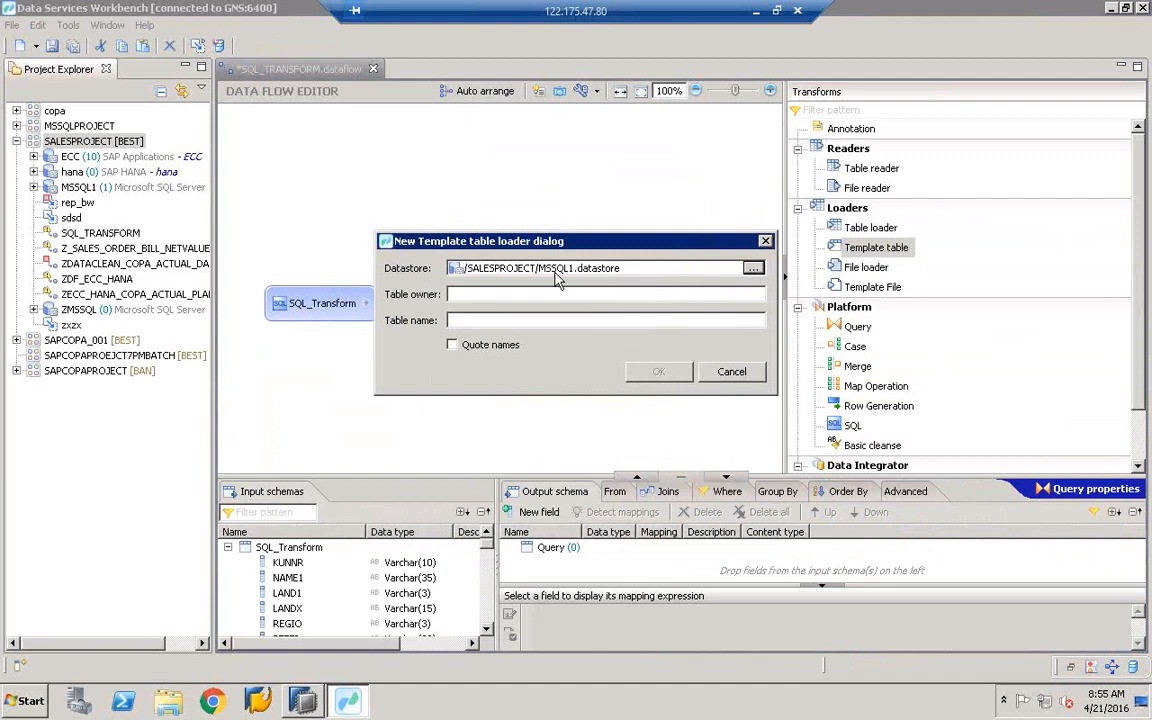
left_click(492, 293)
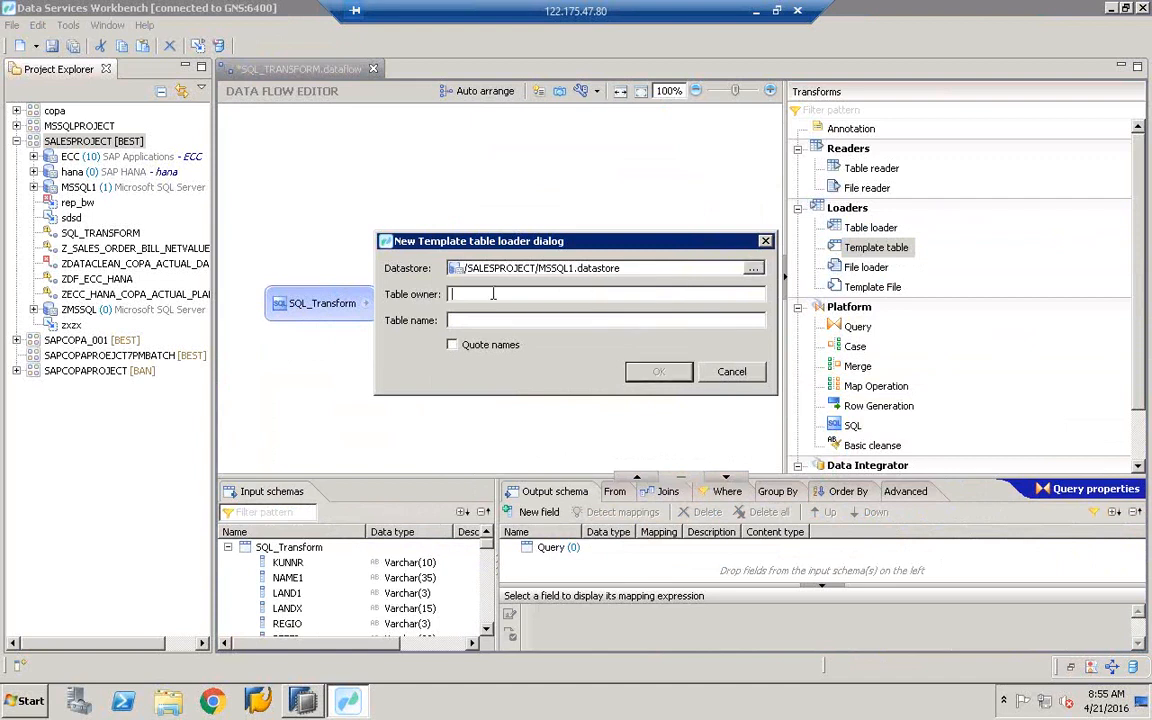
type("dbo")
left_click(495, 320)
type("ZCOPA_ACTUAL_DATA")
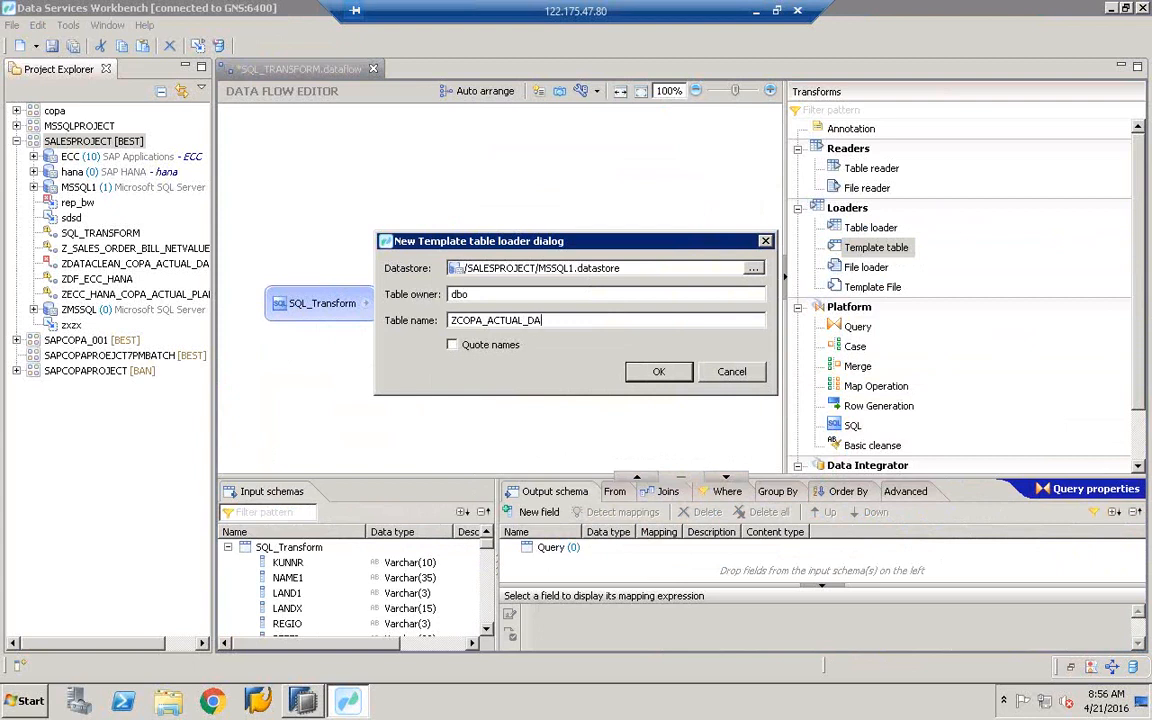
left_click(659, 373)
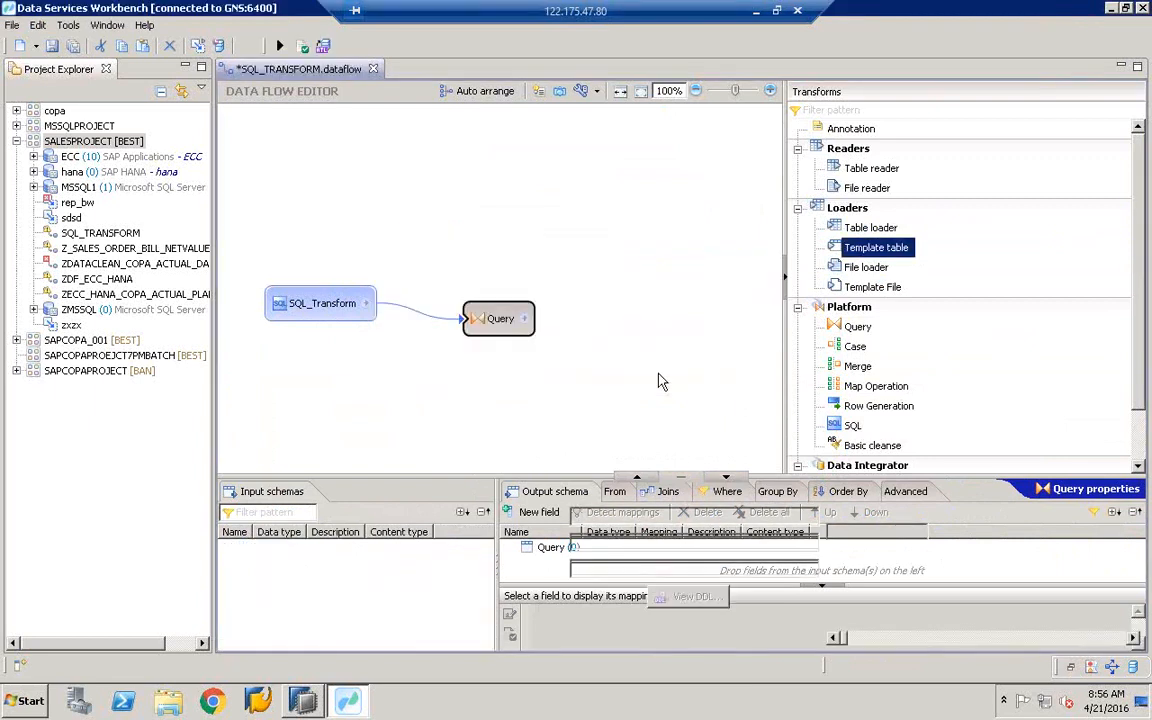
- Connect the Query transform's output to the ZCOPA_ACTUAL_DATA table
left_click_drag(790, 232, 886, 230)
left_click_drag(524, 319, 670, 328)
left_click(515, 320)
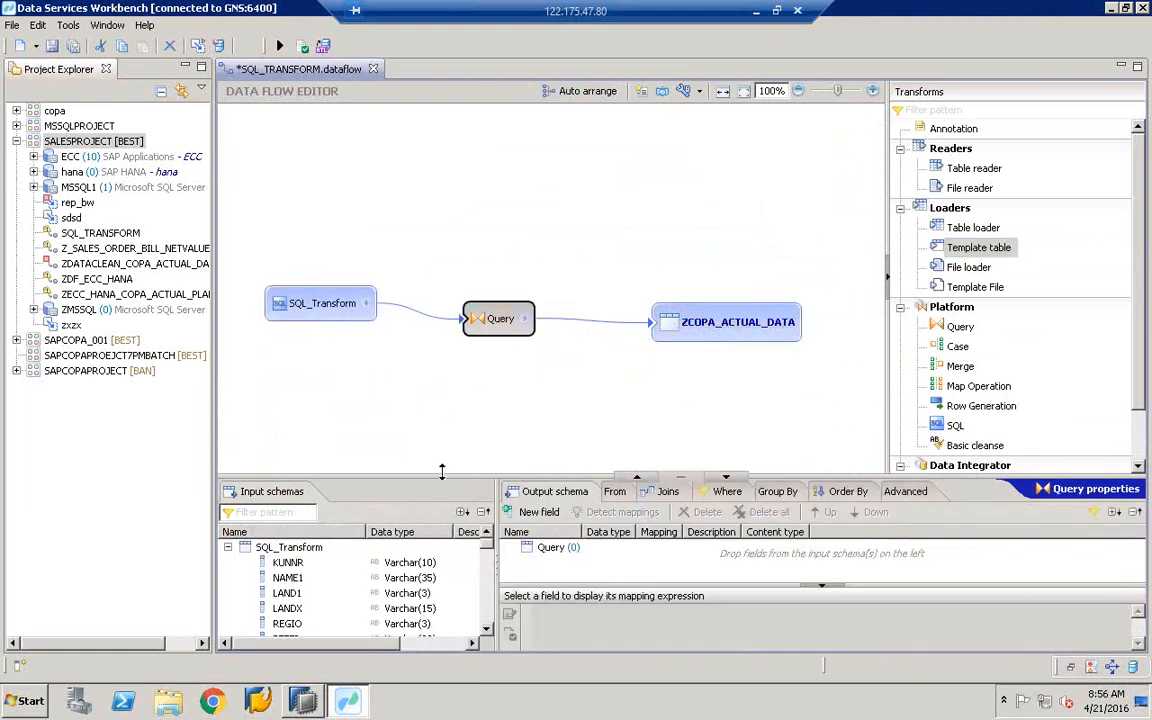
- Multi-select the 18 input columns, KUNNR through NETREV, including YEAR, MONTH and WEEK
left_click_drag(470, 477, 471, 193)
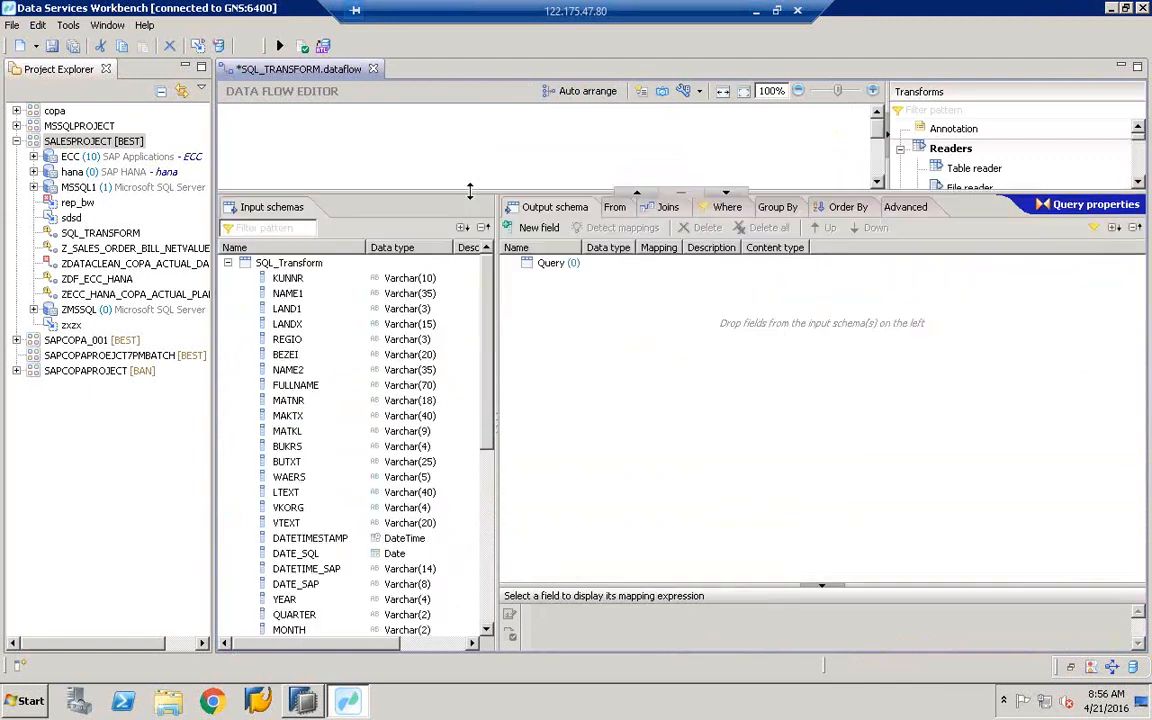
left_click(298, 281)
key("Down")
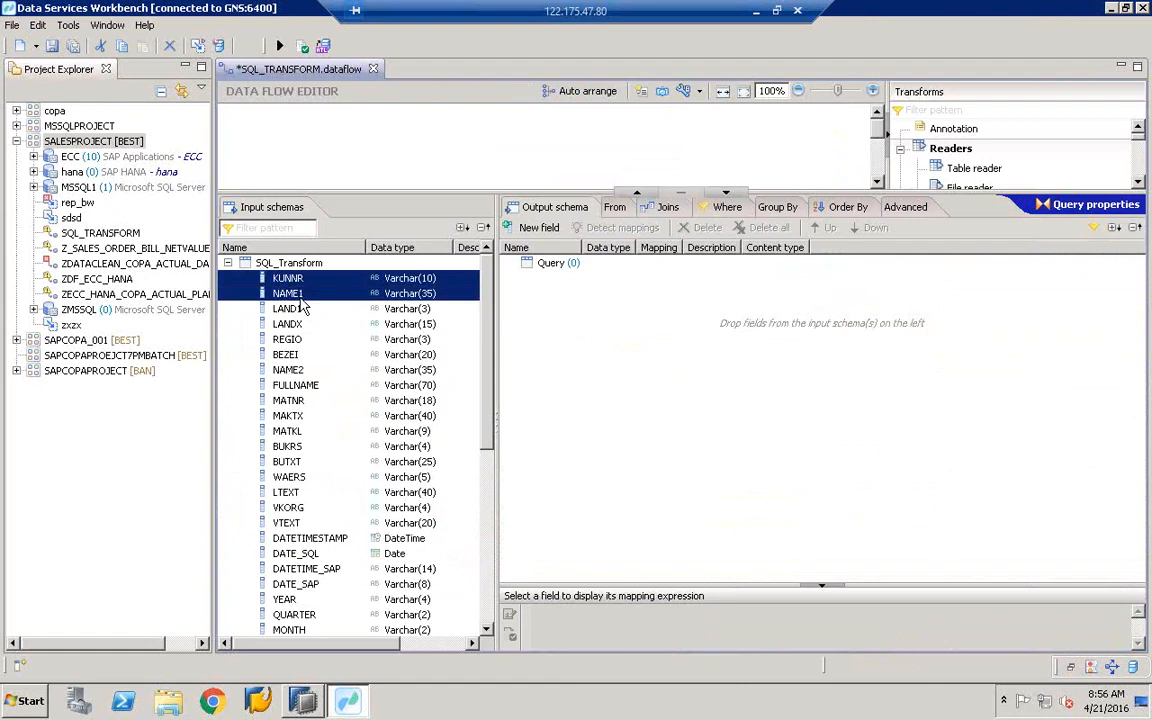
left_click(290, 278)
left_click(290, 293, "ctrl")
left_click(290, 354, "ctrl")
left_click(295, 400, "ctrl")
left_click(300, 431, "ctrl")
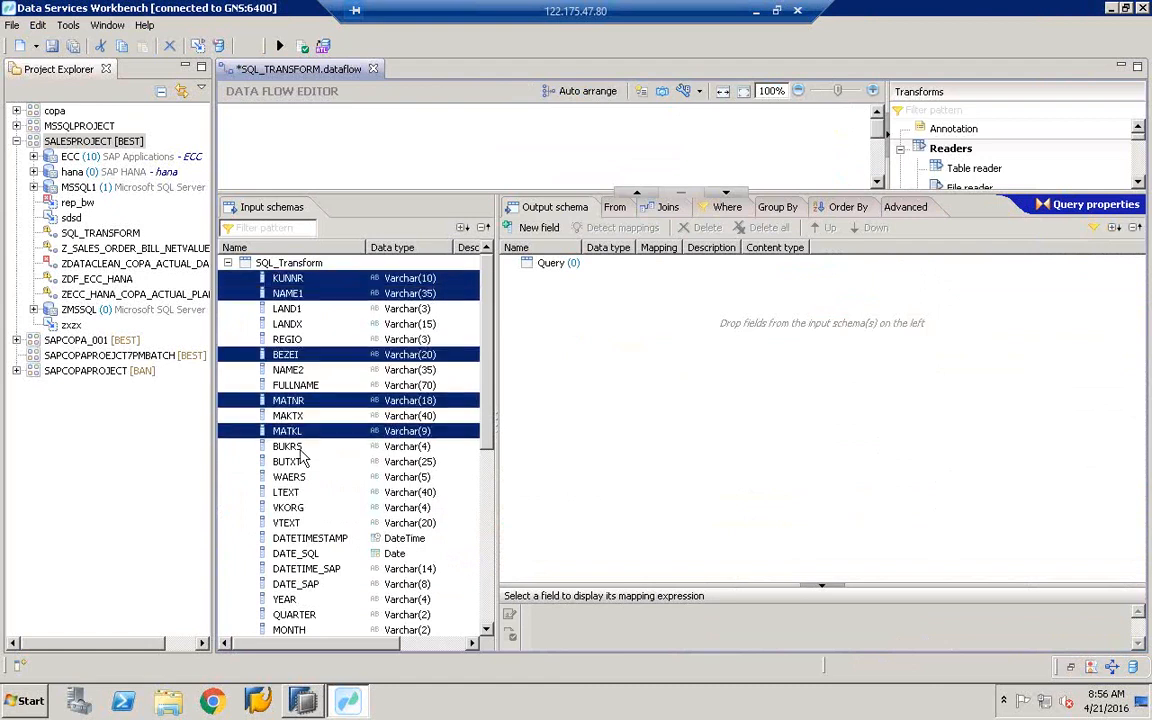
left_click(300, 446, "ctrl")
left_click(300, 461, "ctrl")
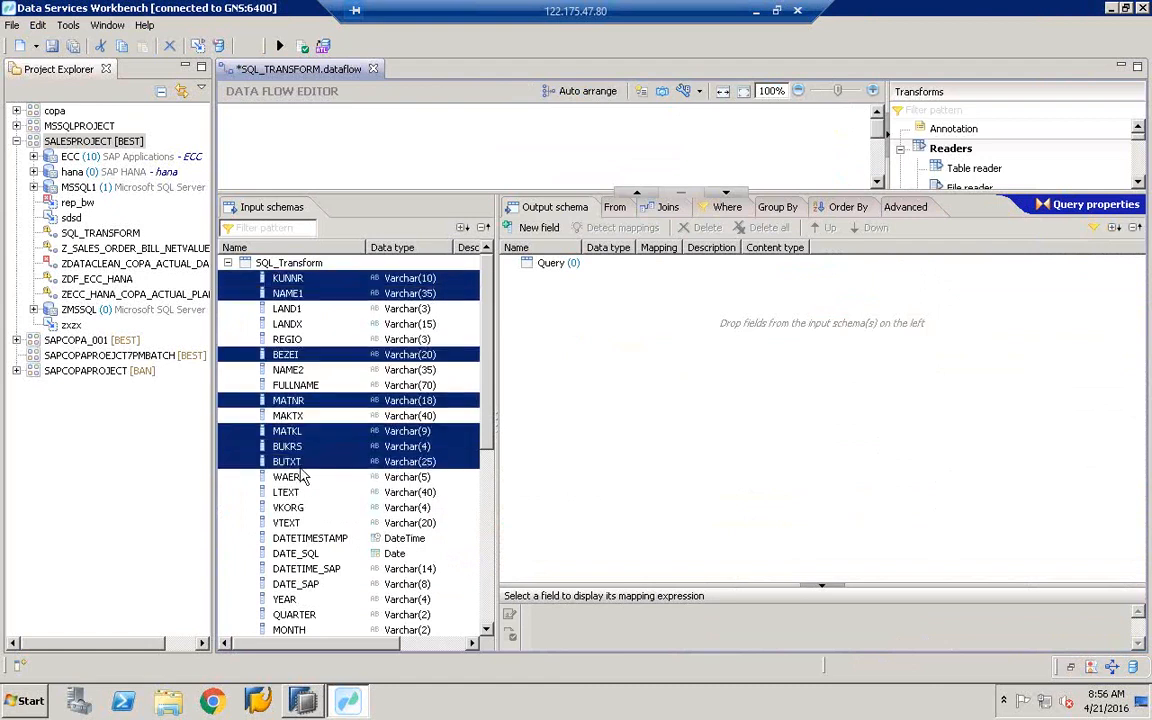
left_click(295, 415, "ctrl")
left_click(300, 370, "ctrl")
left_click(290, 339, "ctrl")
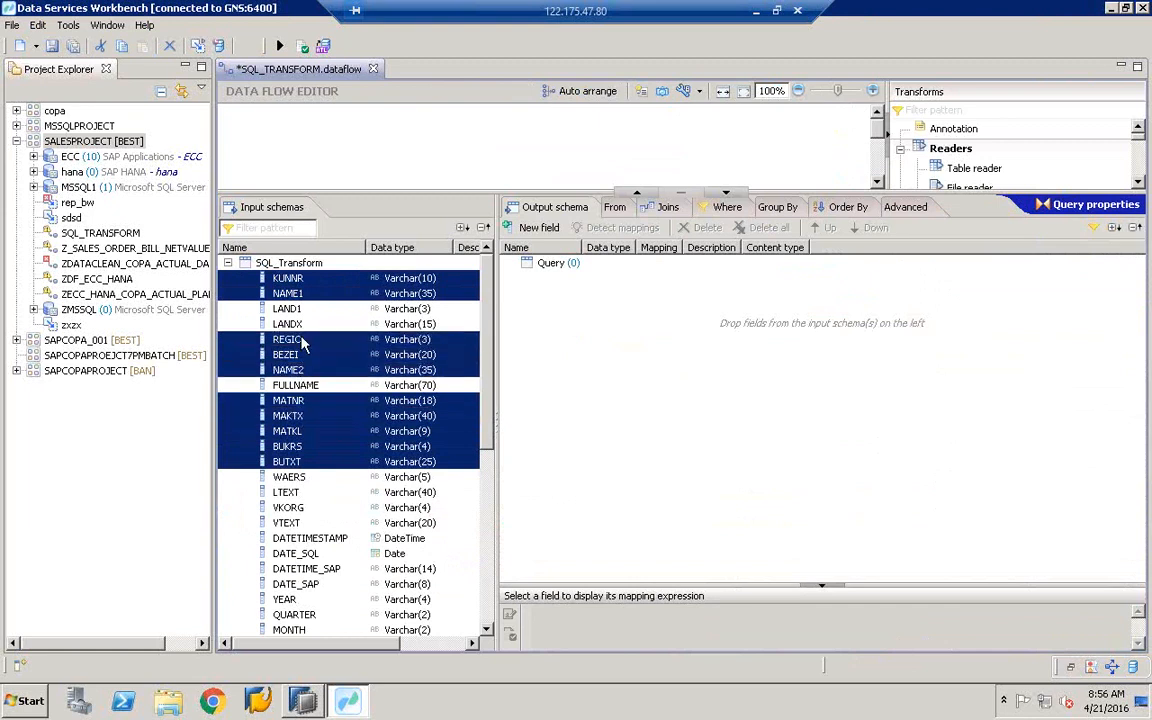
left_click(290, 324, "ctrl")
left_click(290, 308, "ctrl")
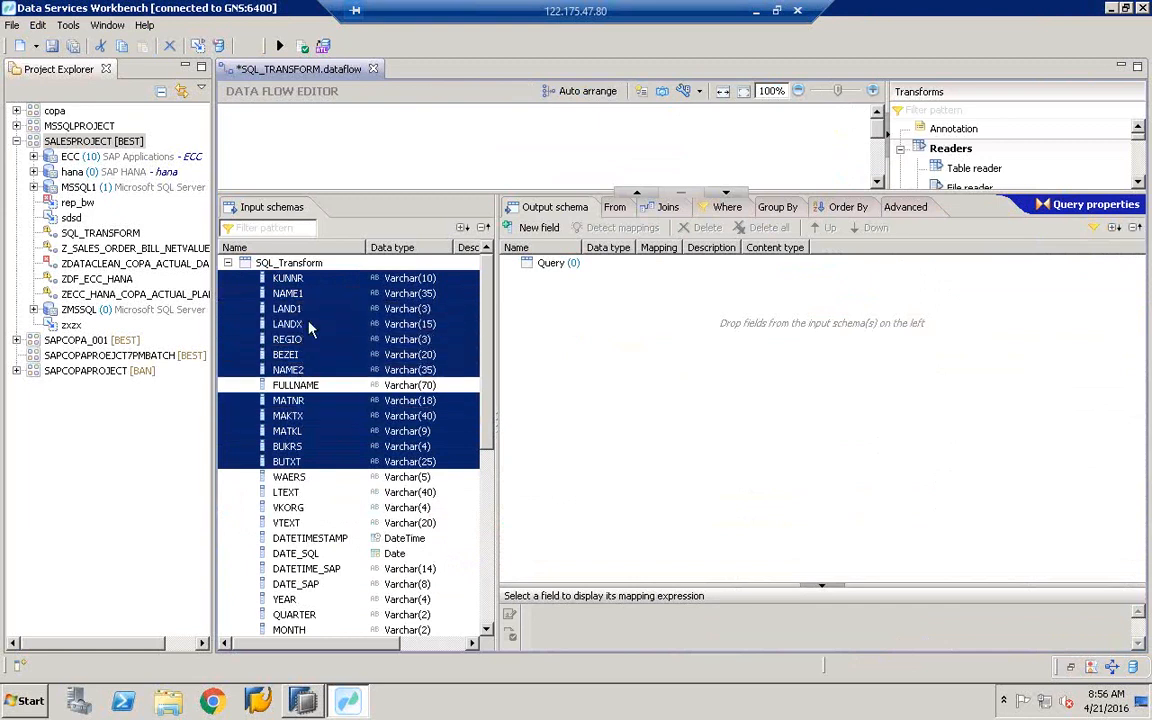
left_click(489, 602)
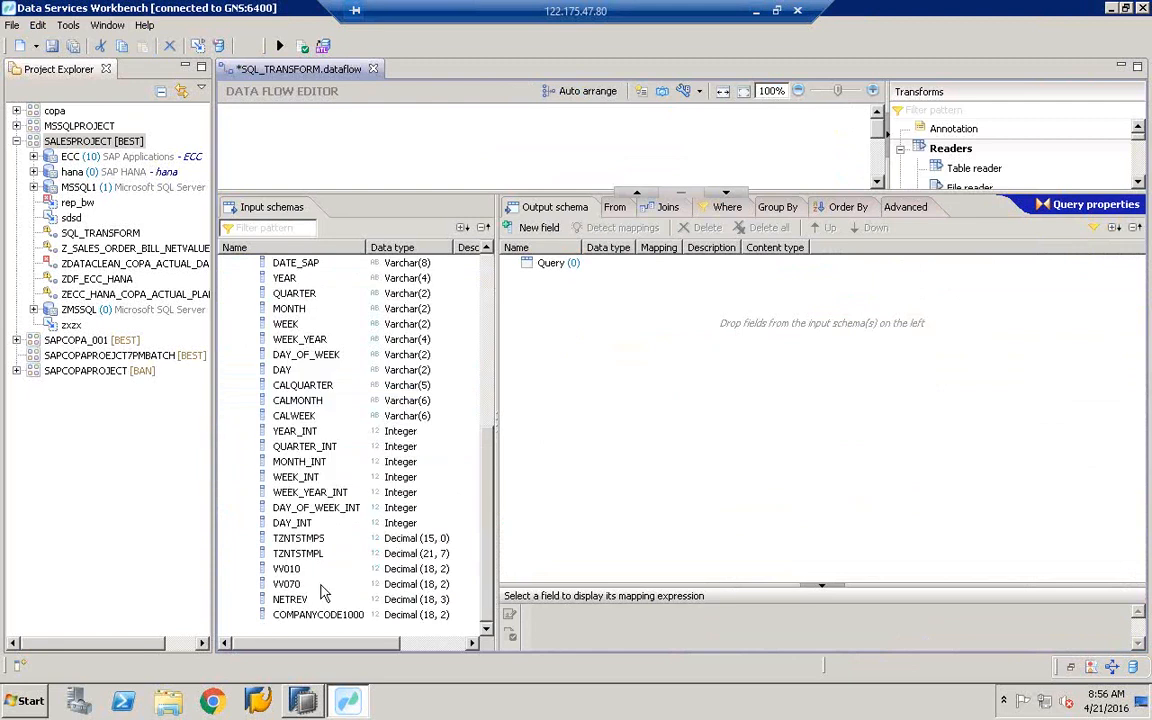
left_click(288, 568, "ctrl")
left_click(296, 582, "ctrl")
left_click(292, 599, "ctrl")
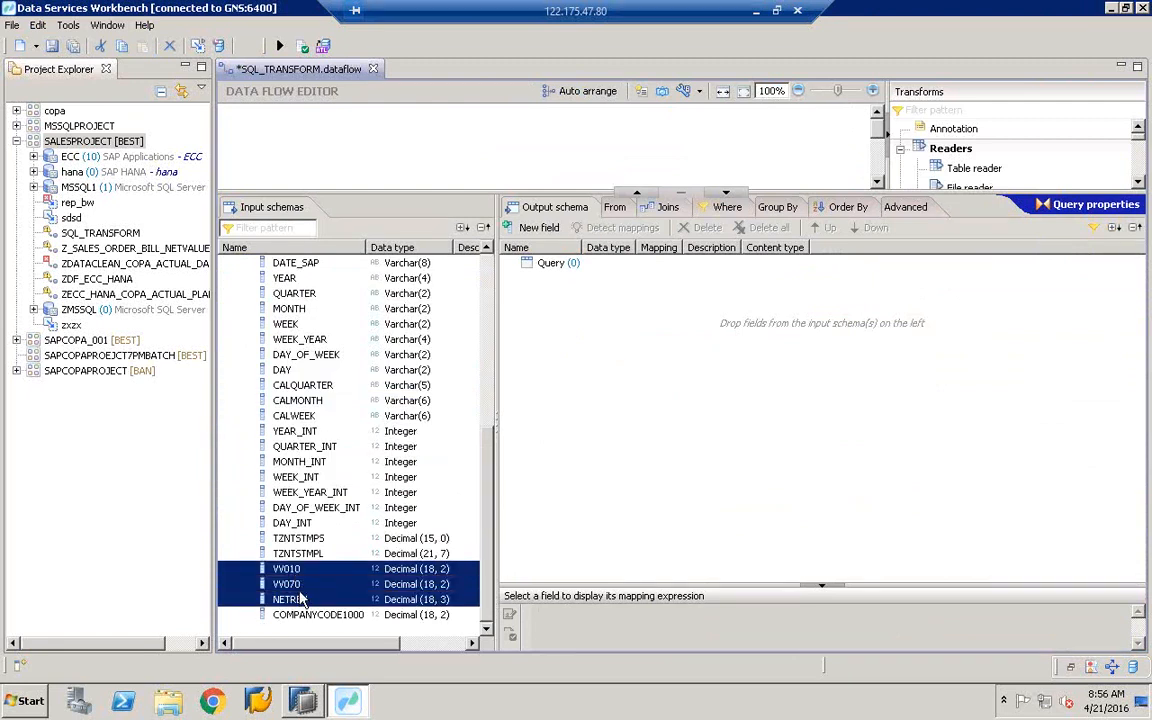
left_click(290, 278, "ctrl")
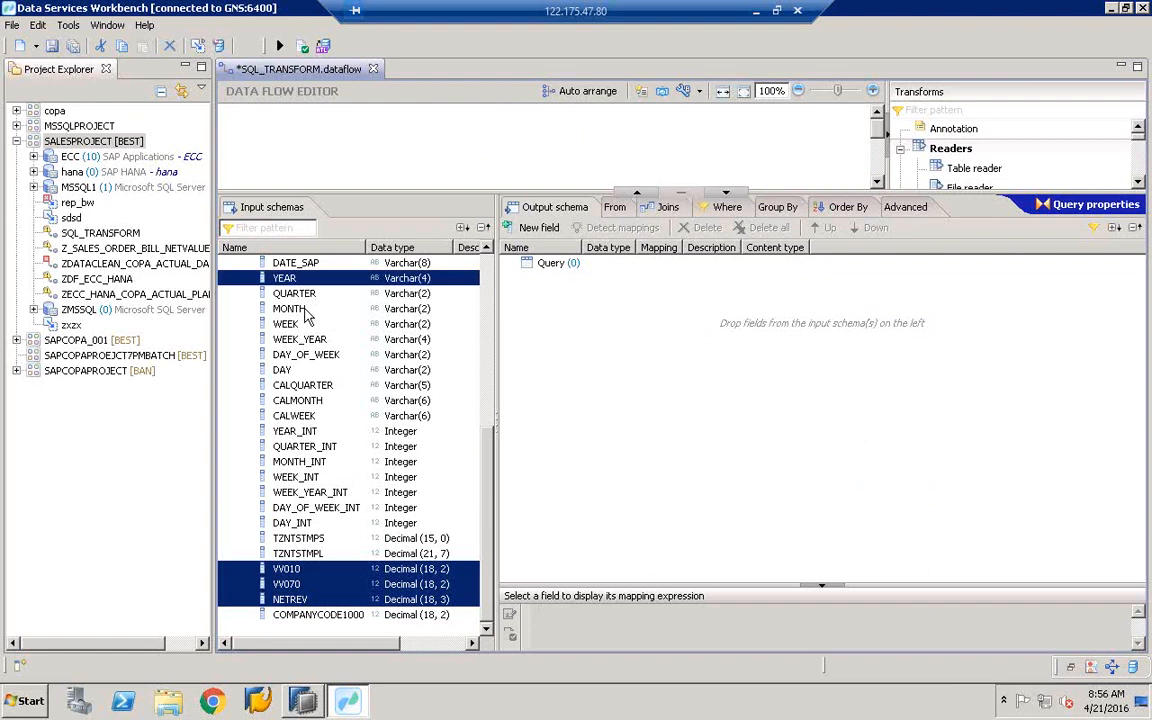
left_click(305, 309, "ctrl")
left_click(305, 323, "ctrl")
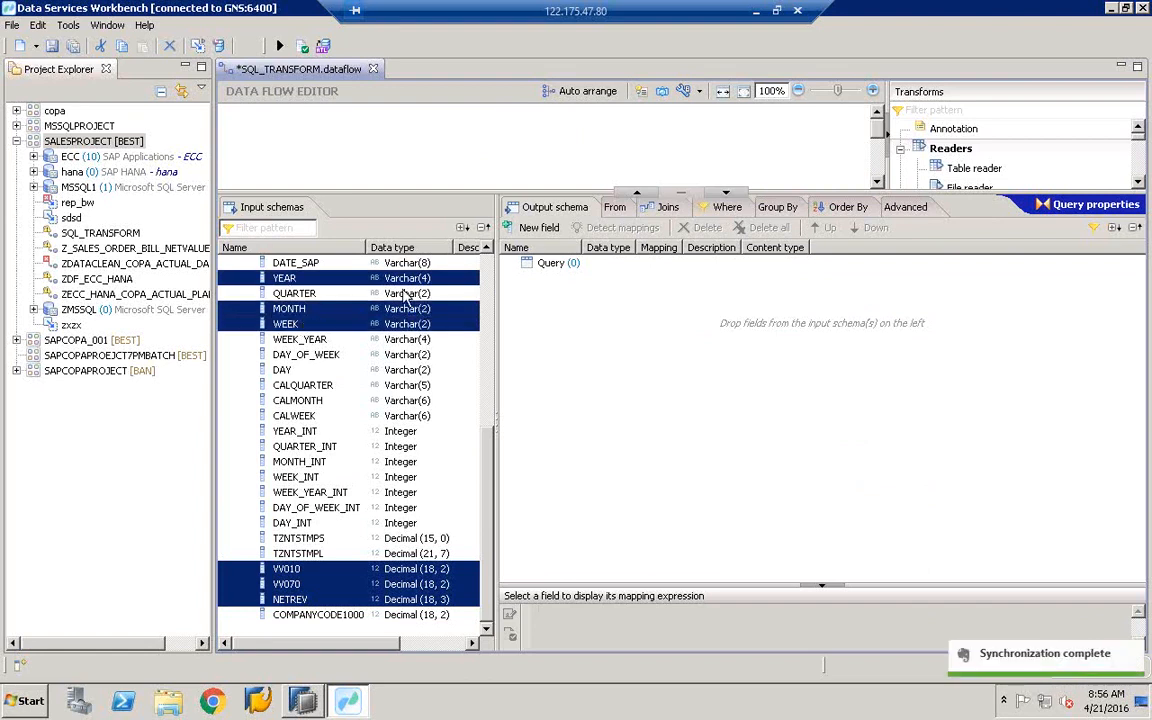
- Drag the selected columns into the Query output schema and select the ZCOPA_ACTUAL_DATA target
left_click_drag(291, 281, 713, 356)
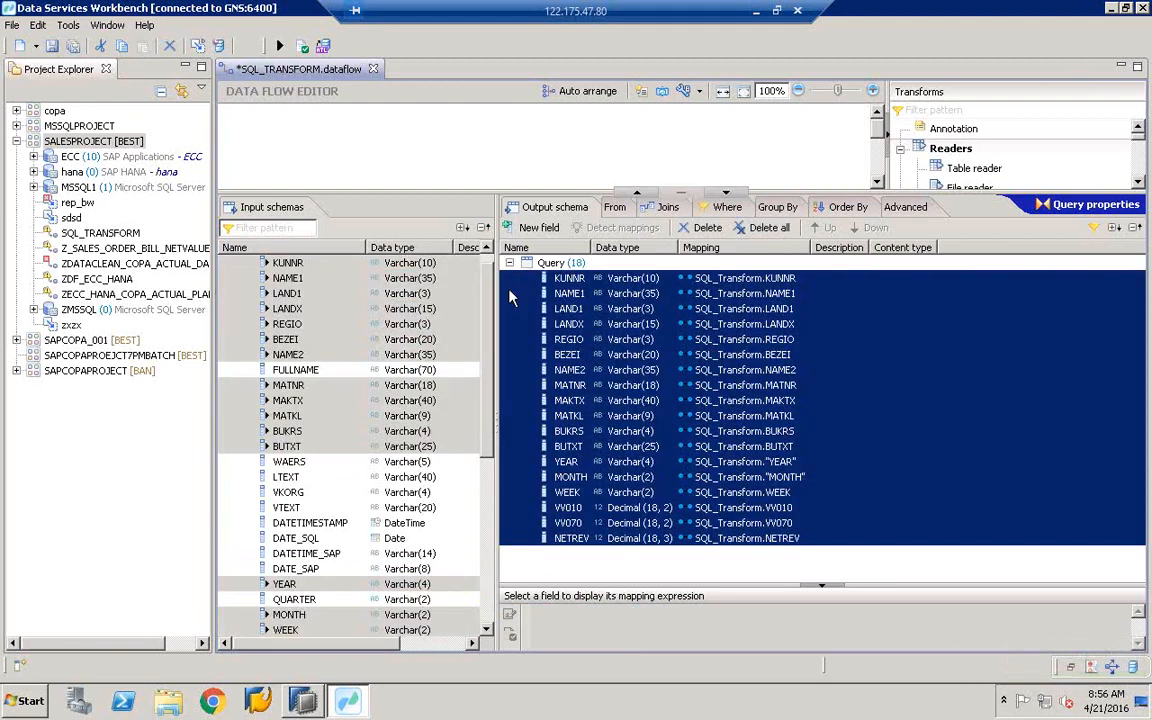
left_click(672, 372)
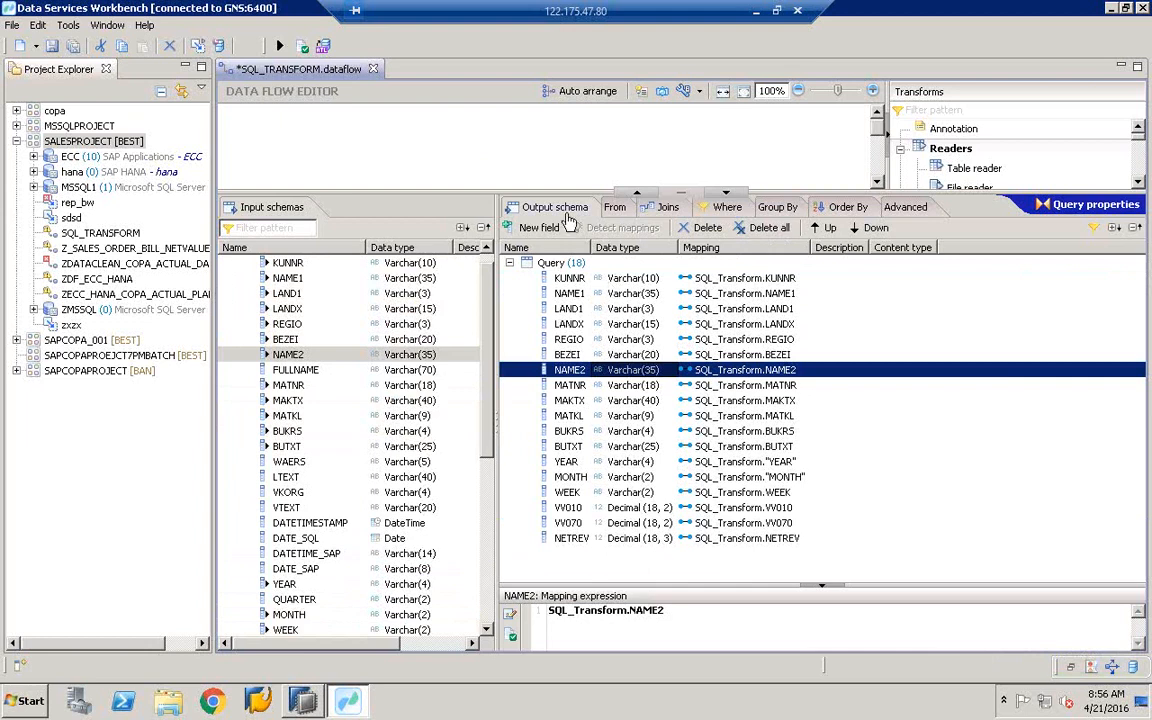
left_click_drag(540, 192, 540, 370)
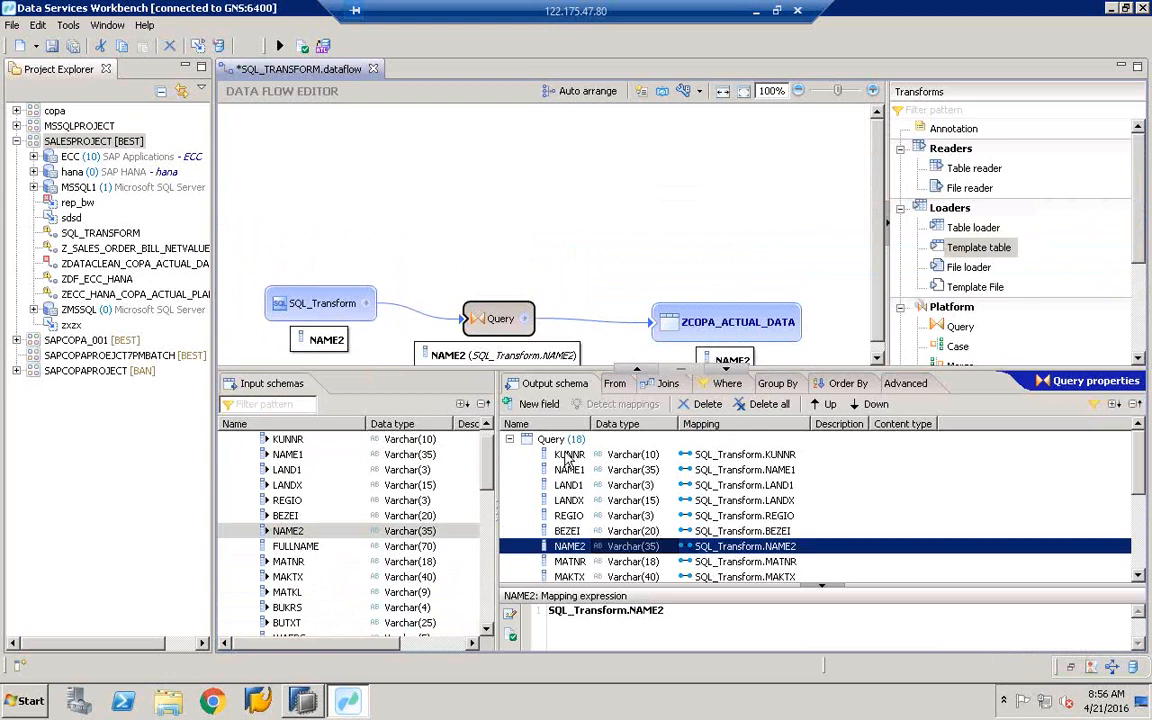
left_click(706, 332)
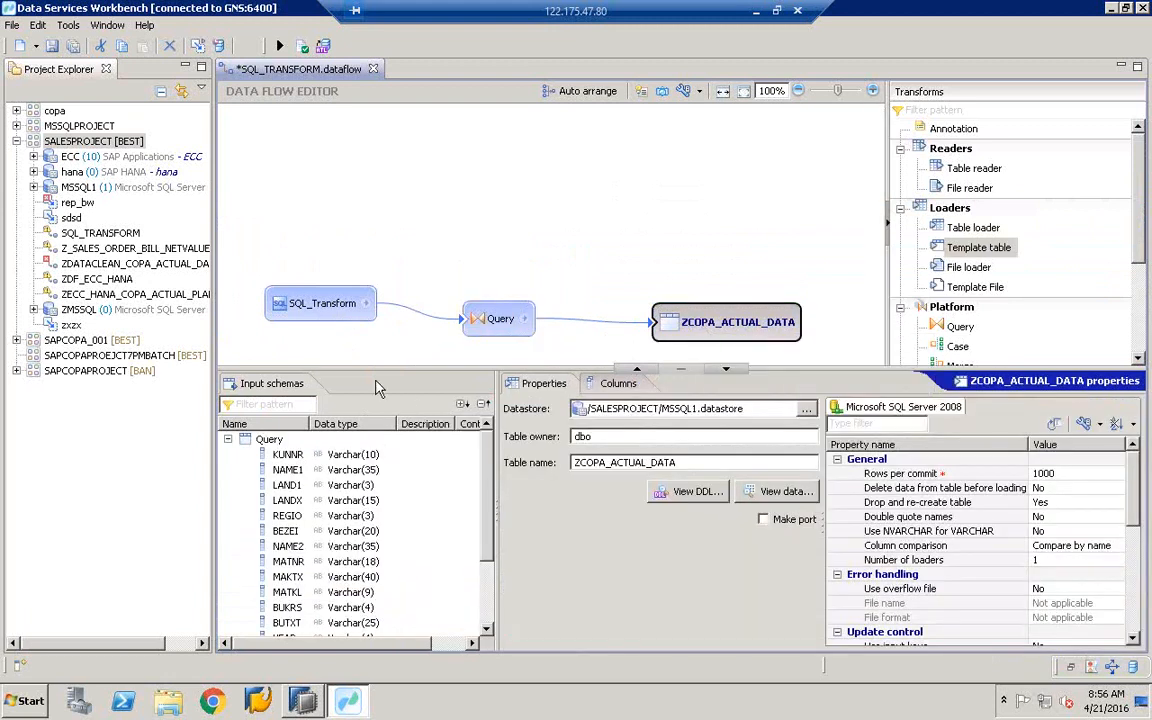
- Show ZCOPA_ACTUAL_DATA's Columns tab listing all 18 nullable columns mapped from Query
left_click_drag(377, 367, 391, 230)
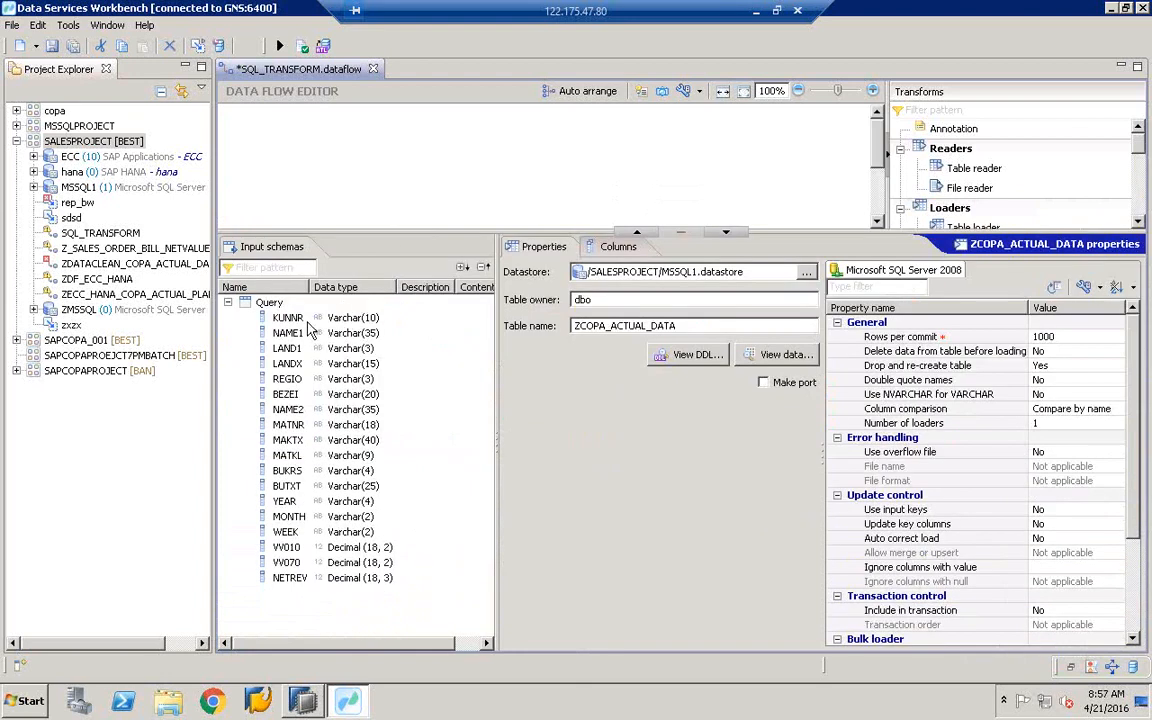
left_click(617, 250)
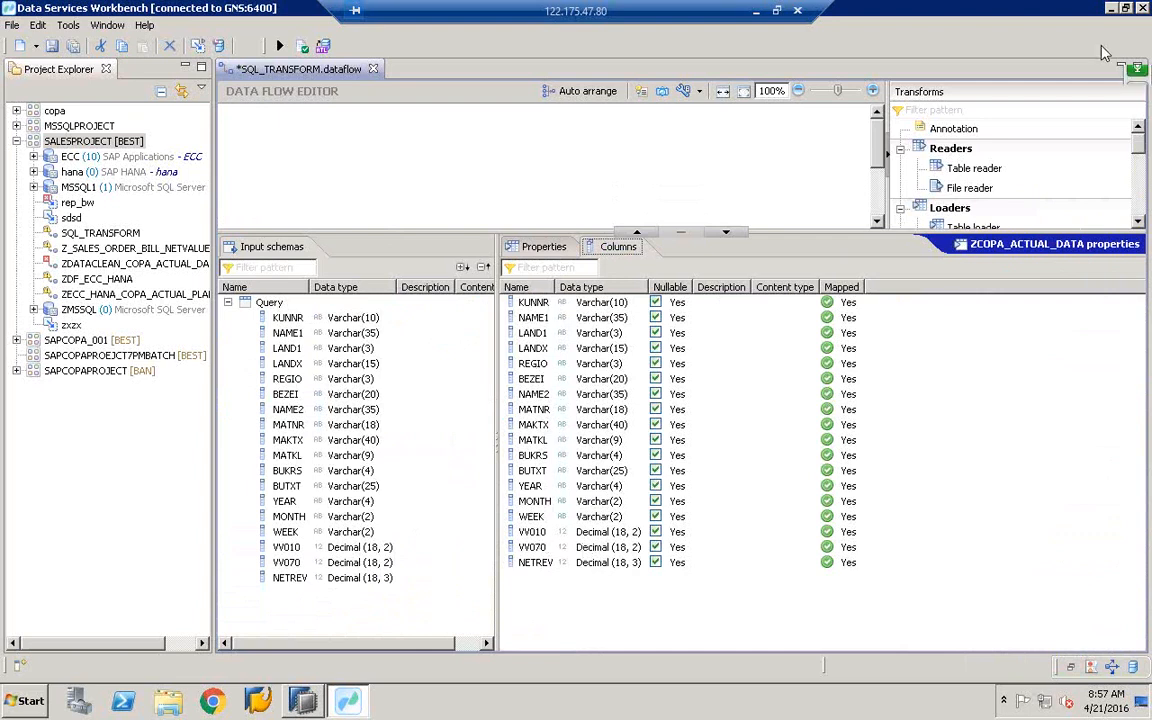
- Validate the SQL_TRANSFORM data flow, then execute it, saving the changes when prompted
left_click(306, 50)
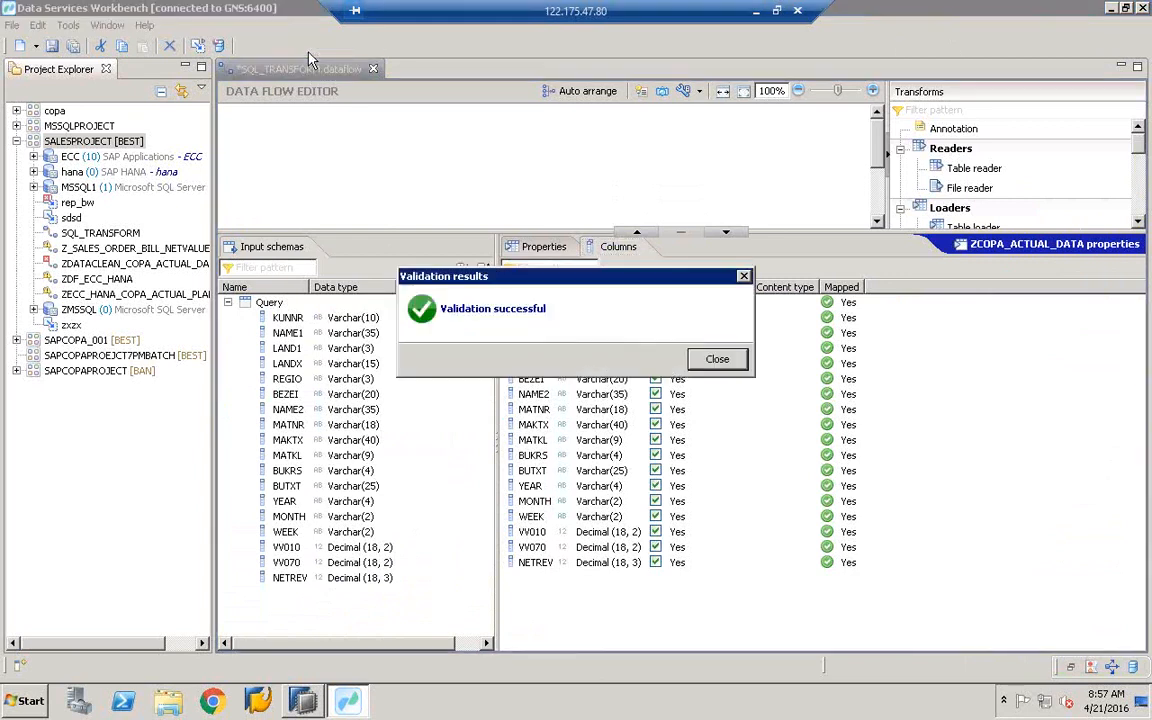
left_click(725, 360)
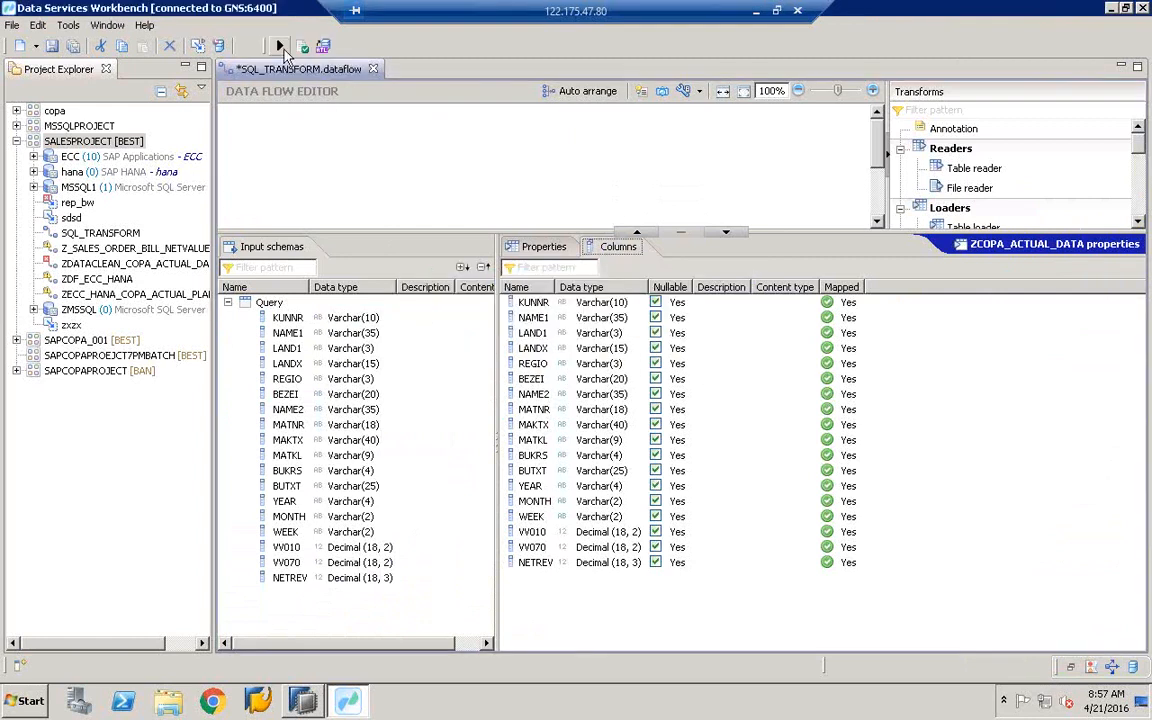
left_click(281, 48)
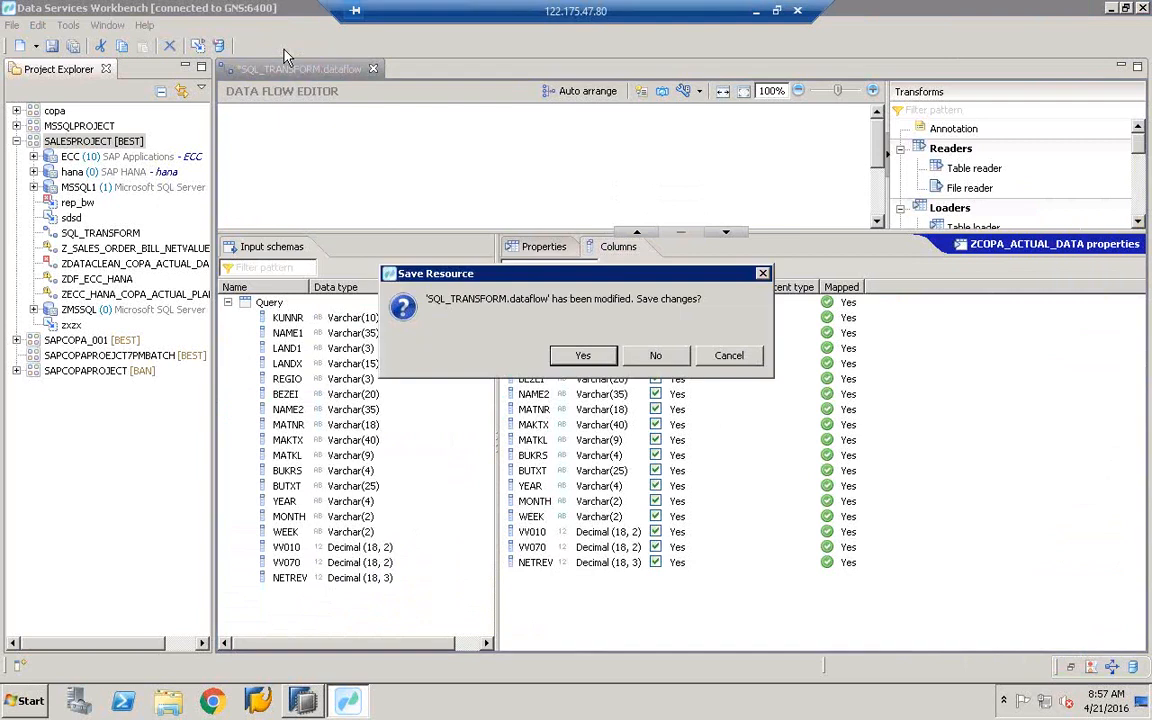
left_click(582, 360)
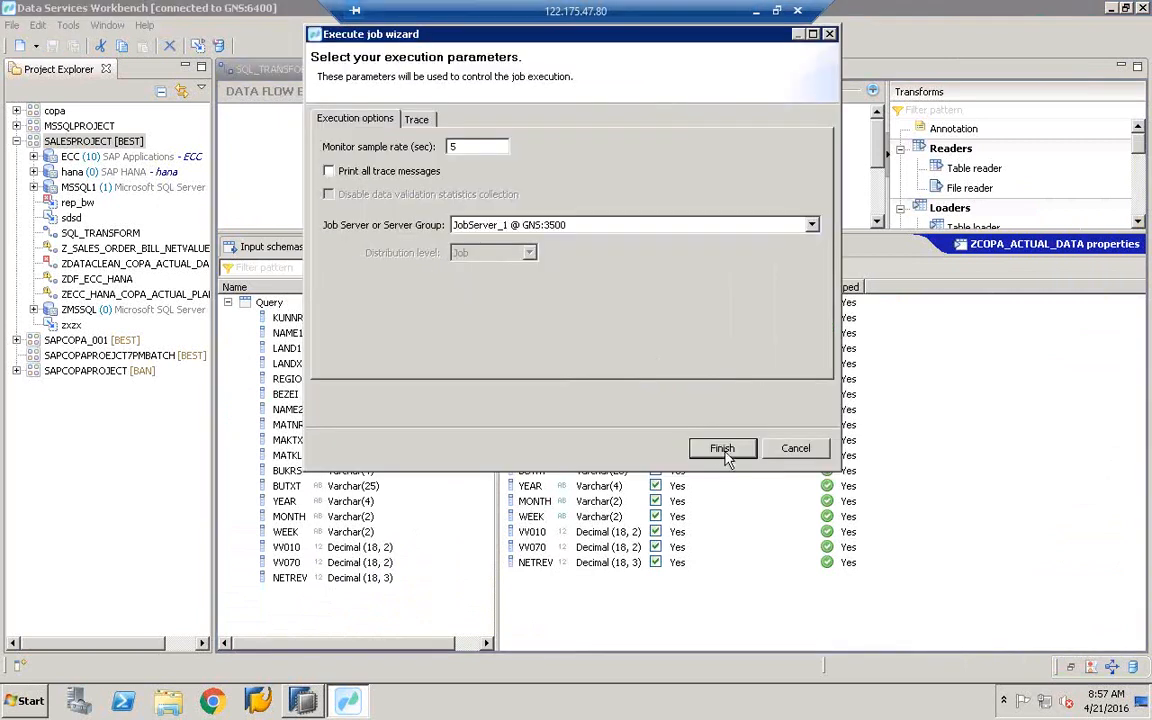
- Run SQL_TRANSFORM_Job with default settings and confirm the trace log ends with successful completion
left_click(724, 452)
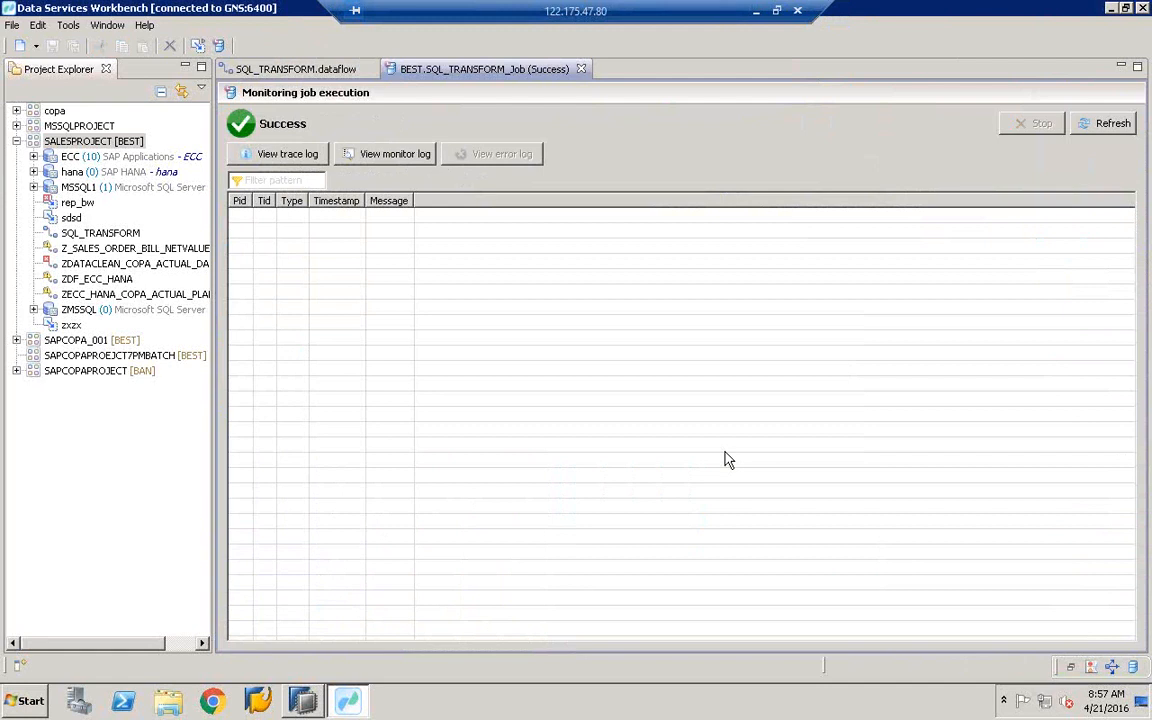
left_click(280, 156)
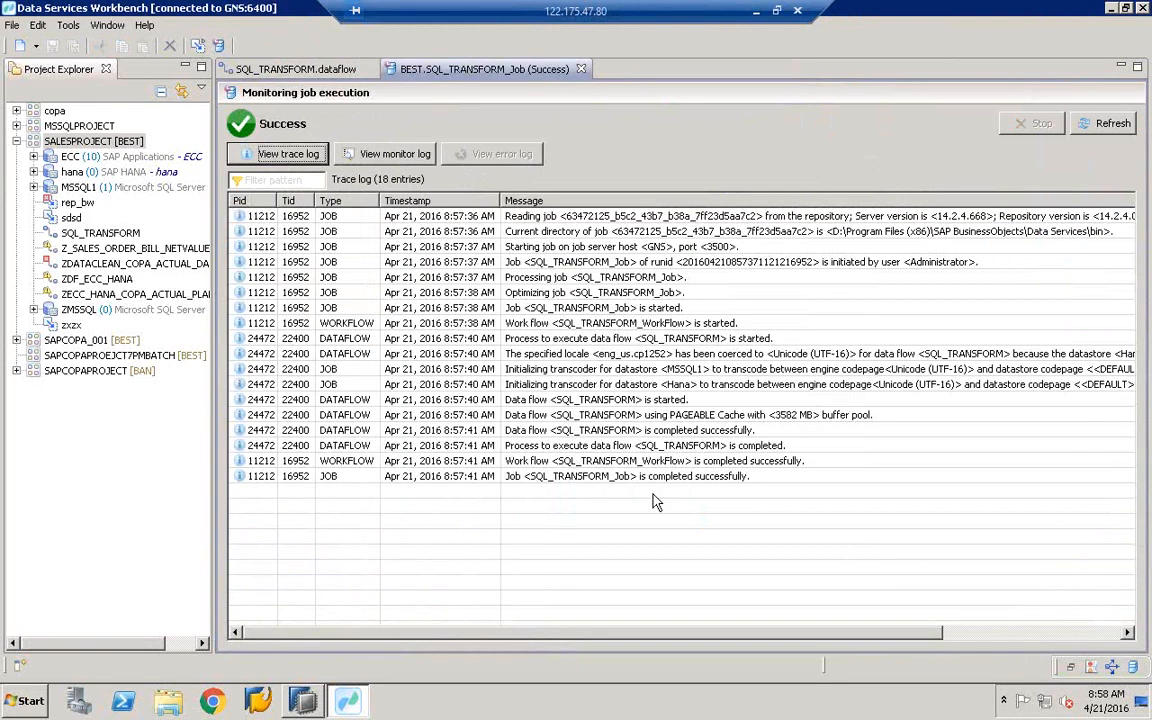
left_click(714, 479)
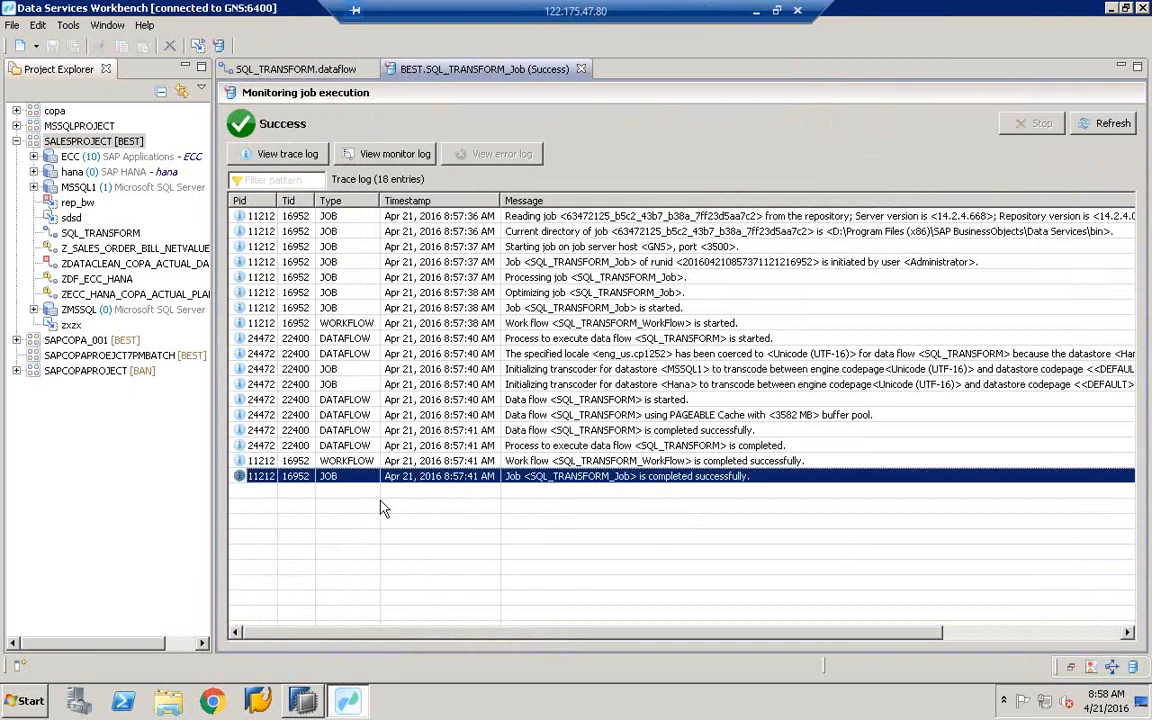
left_click(26, 704)
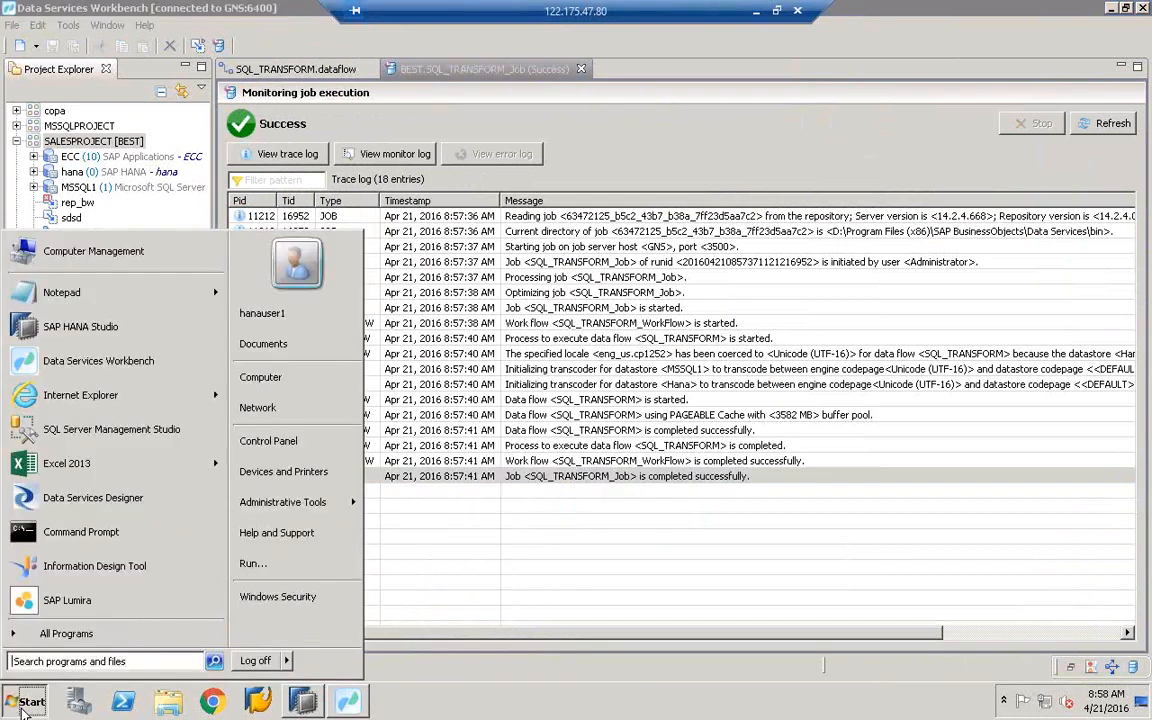
- Launch SQL Server Management Studio from the Microsoft SQL Server 2012 program folder
left_click(70, 641)
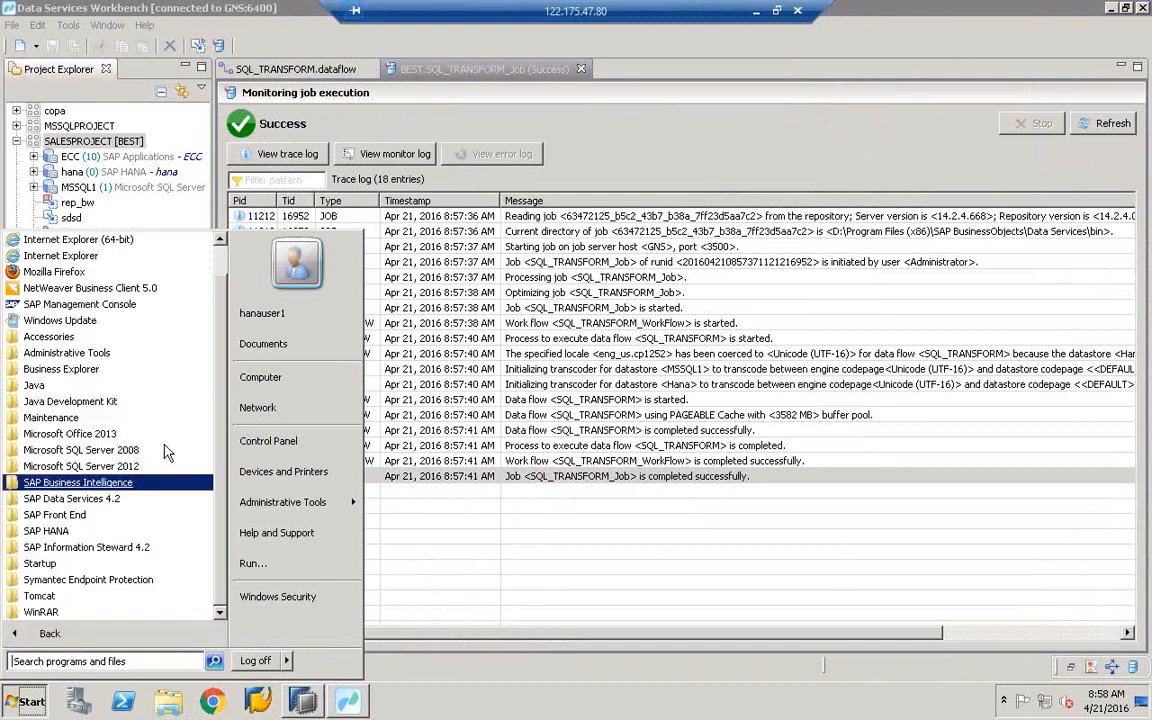
left_click(108, 468)
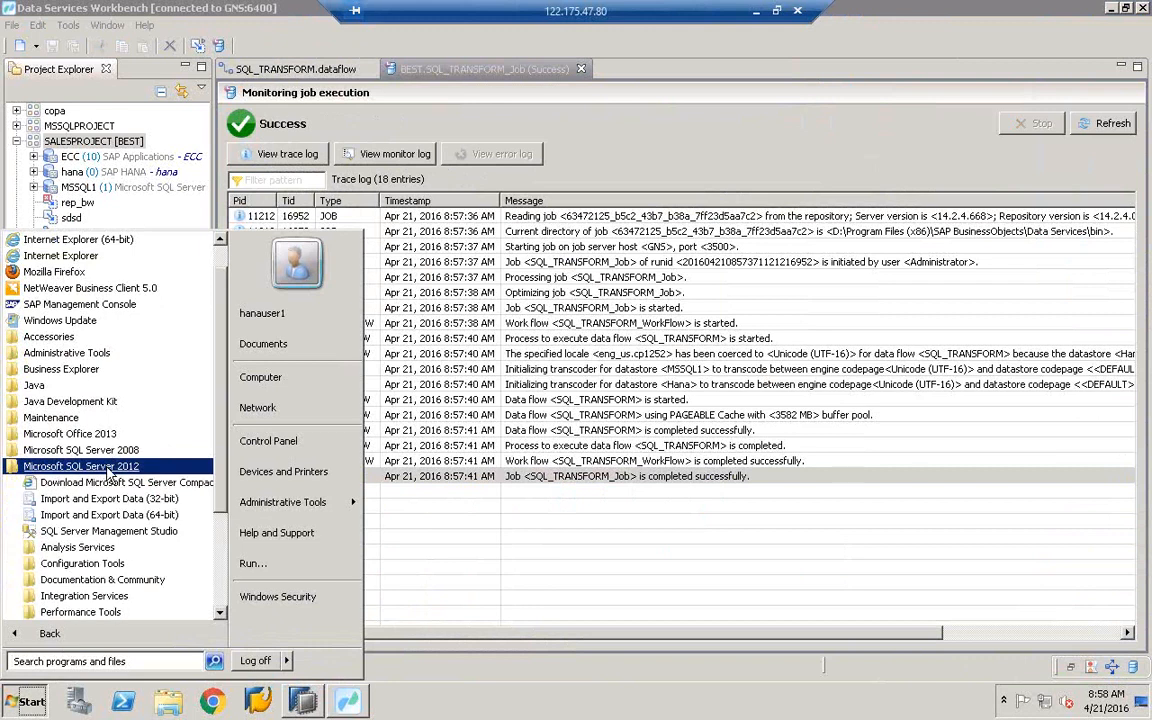
left_click(105, 533)
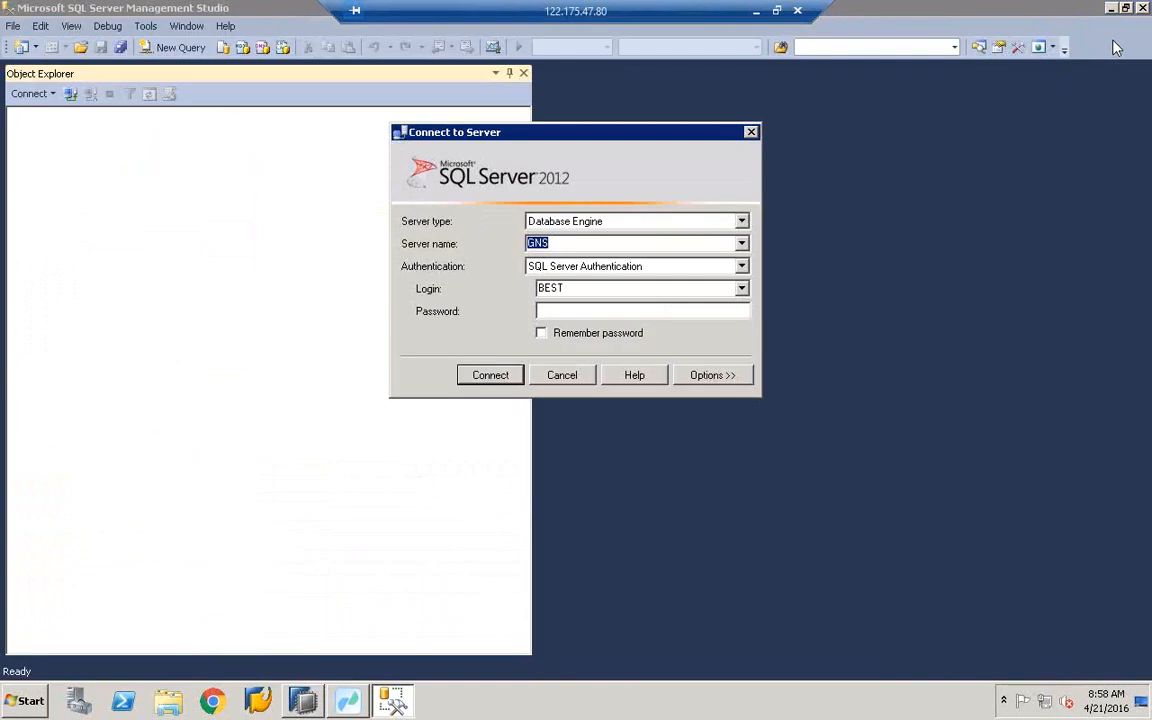
- Connect SQL Server Management Studio using the existing login and its account password
double_click(572, 289)
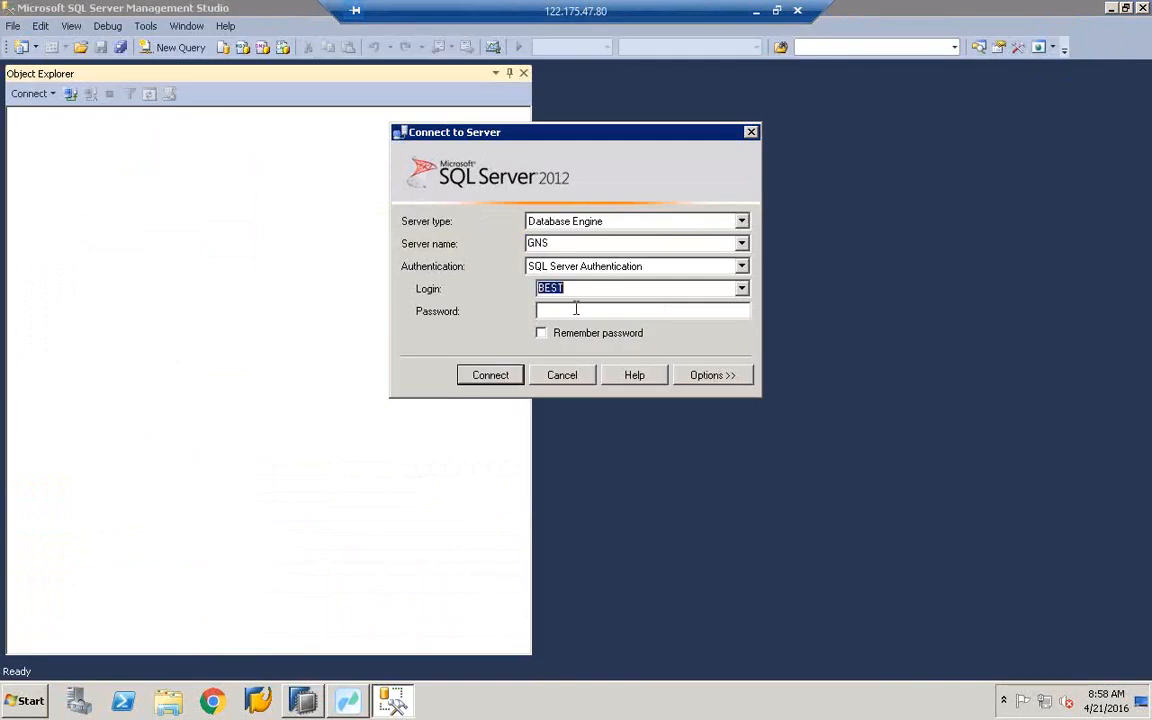
left_click(576, 310)
key("Caps_Lock")
type("*********")
key("Return")
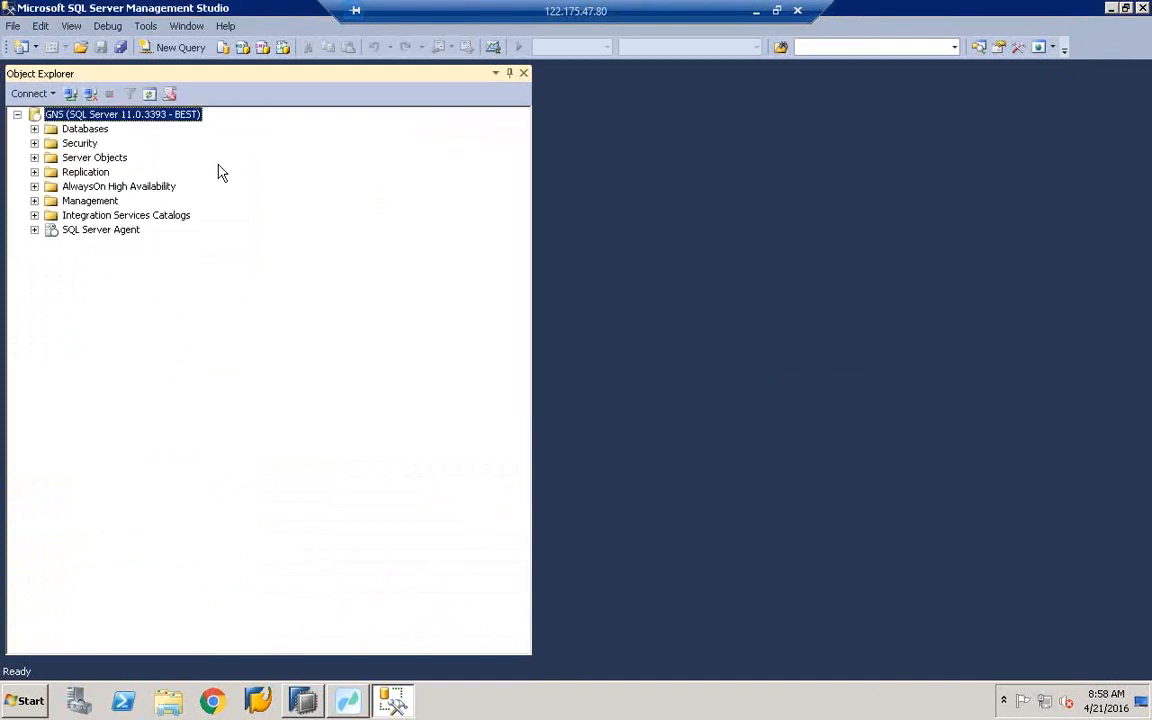
- Expand Databases > BEST > Tables to list the dbo tables, then switch to SAP HANA Studio
left_click(34, 129)
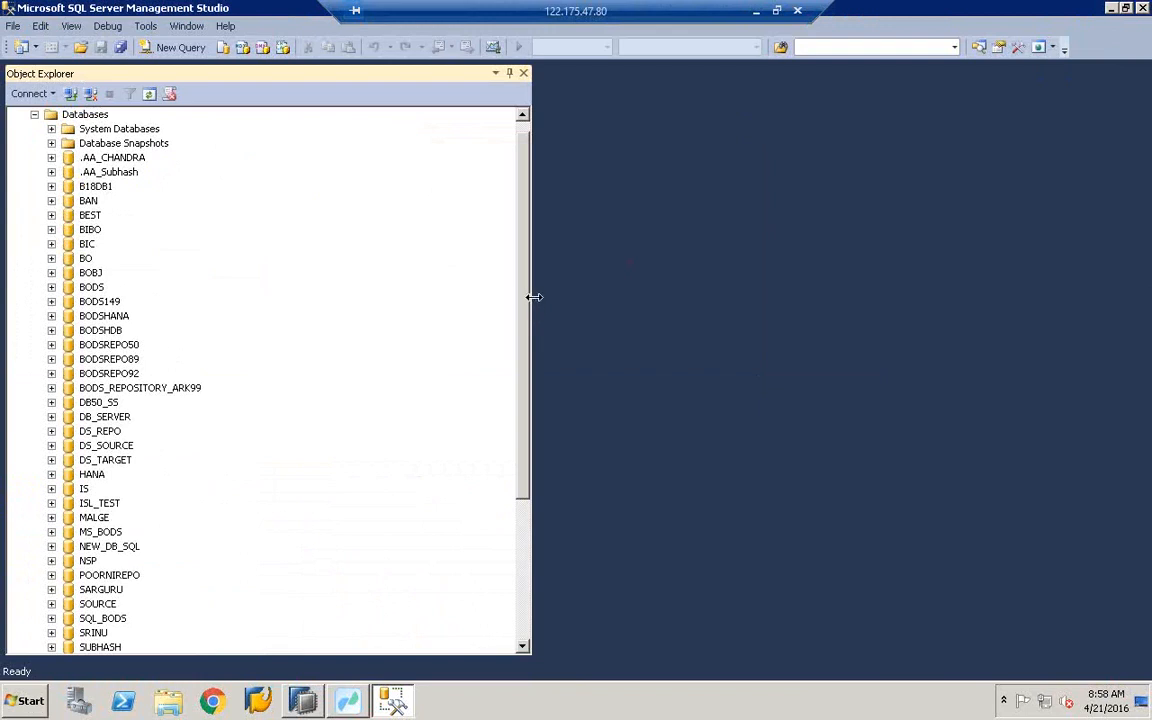
left_click_drag(534, 297, 614, 296)
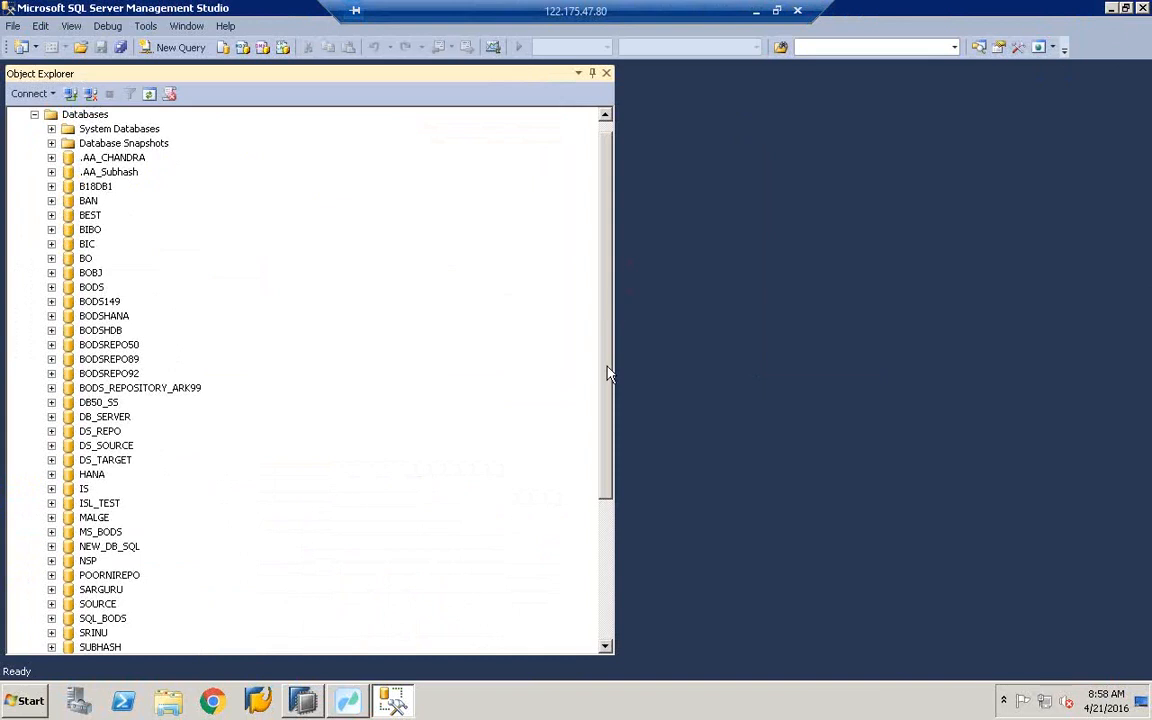
left_click_drag(608, 374, 597, 257)
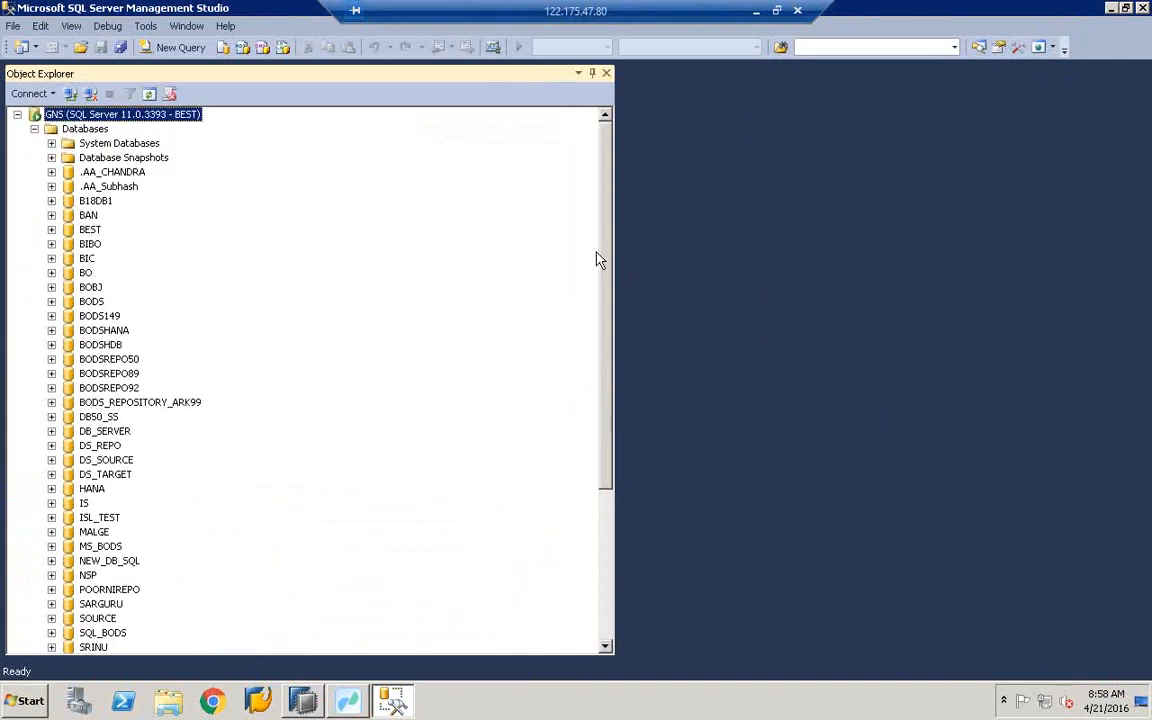
left_click(89, 229)
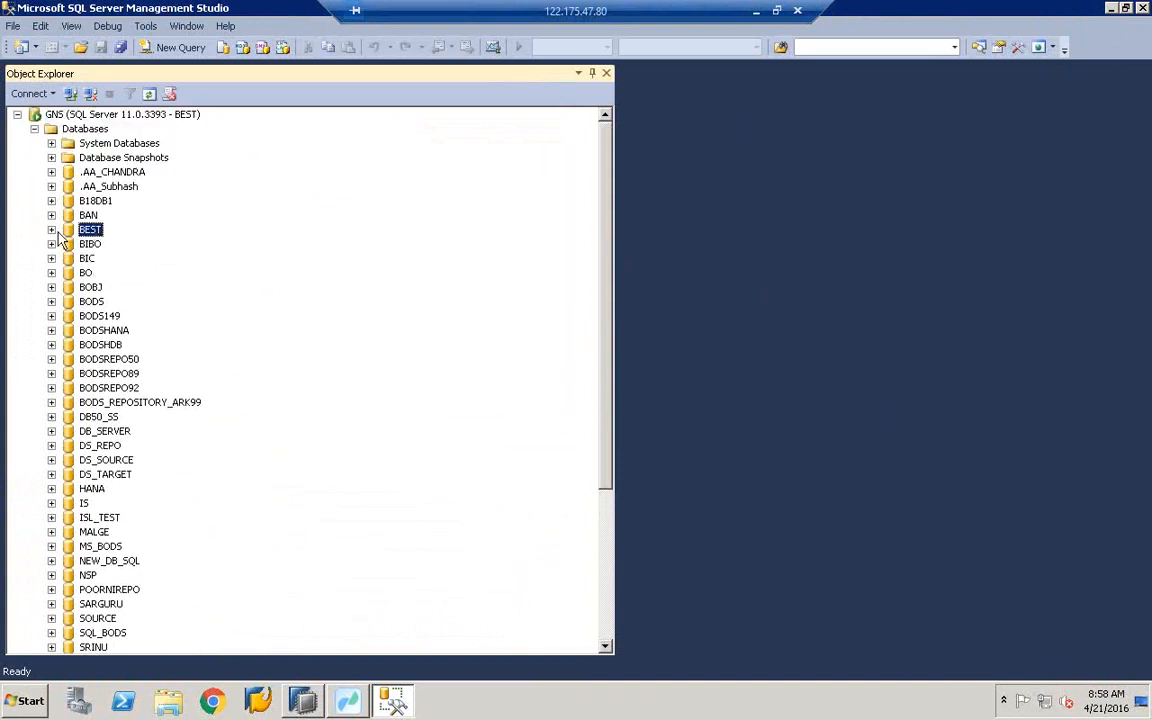
left_click(52, 231)
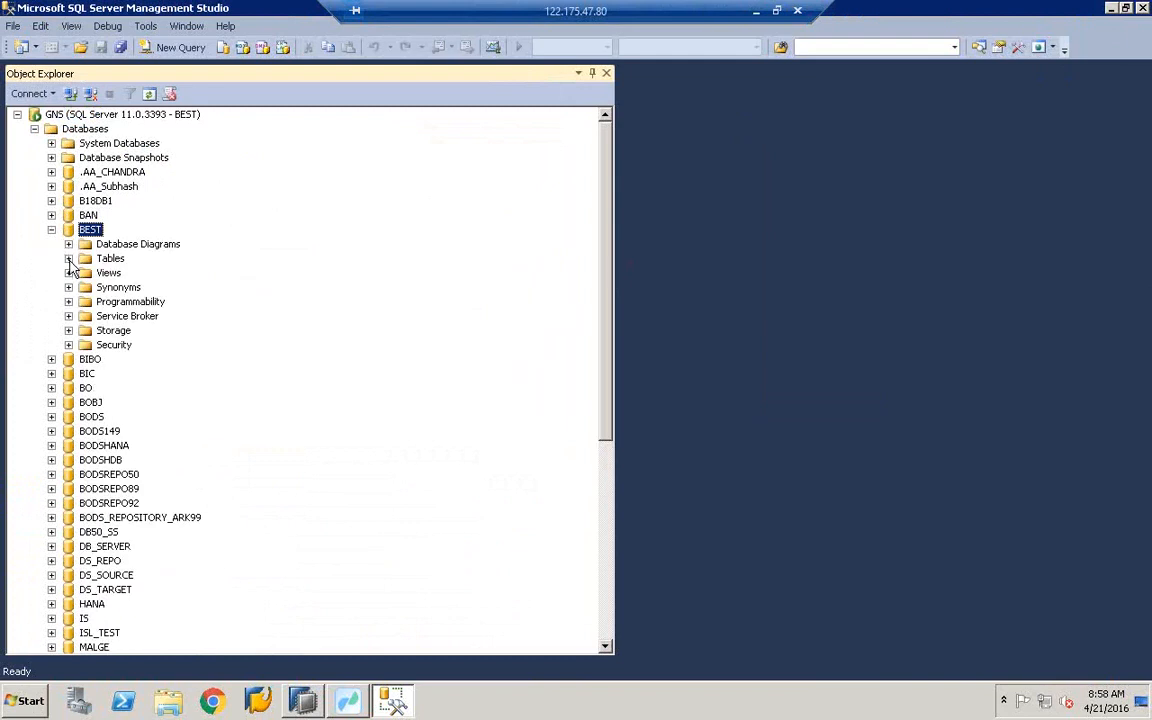
left_click(68, 258)
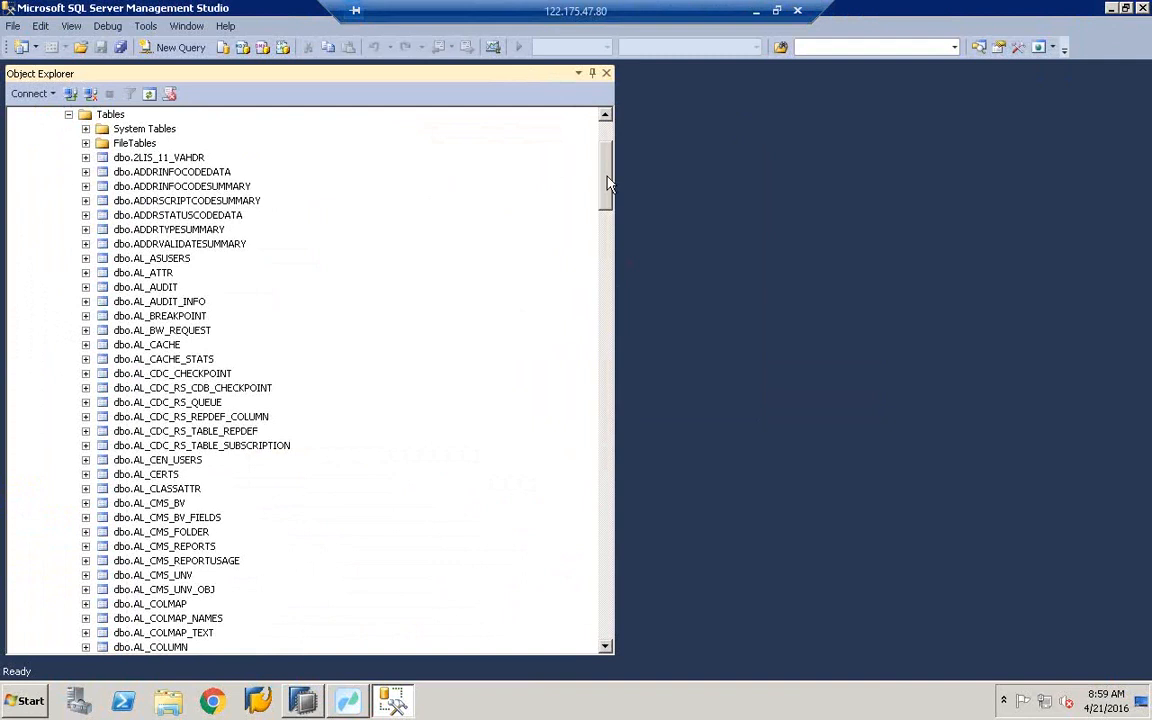
left_click_drag(607, 177, 607, 239)
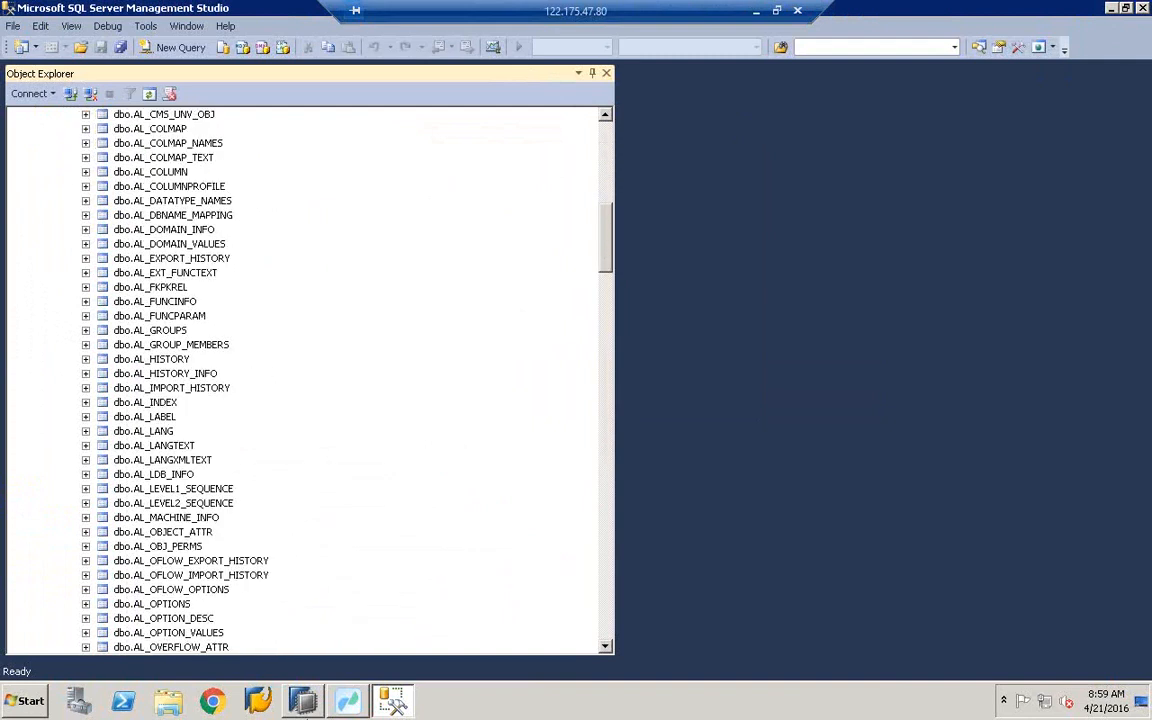
left_click(305, 701)
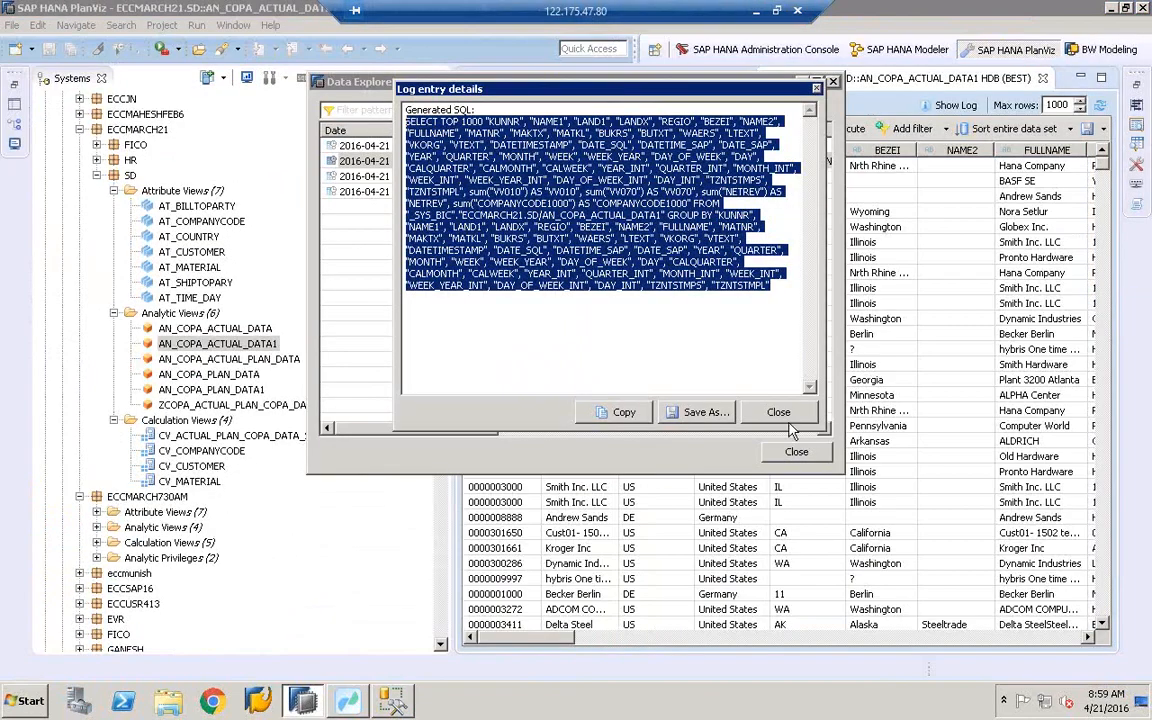
- Close Log entry details and the Data Explorer Log, then return to SQL Server Management Studio
left_click(786, 414)
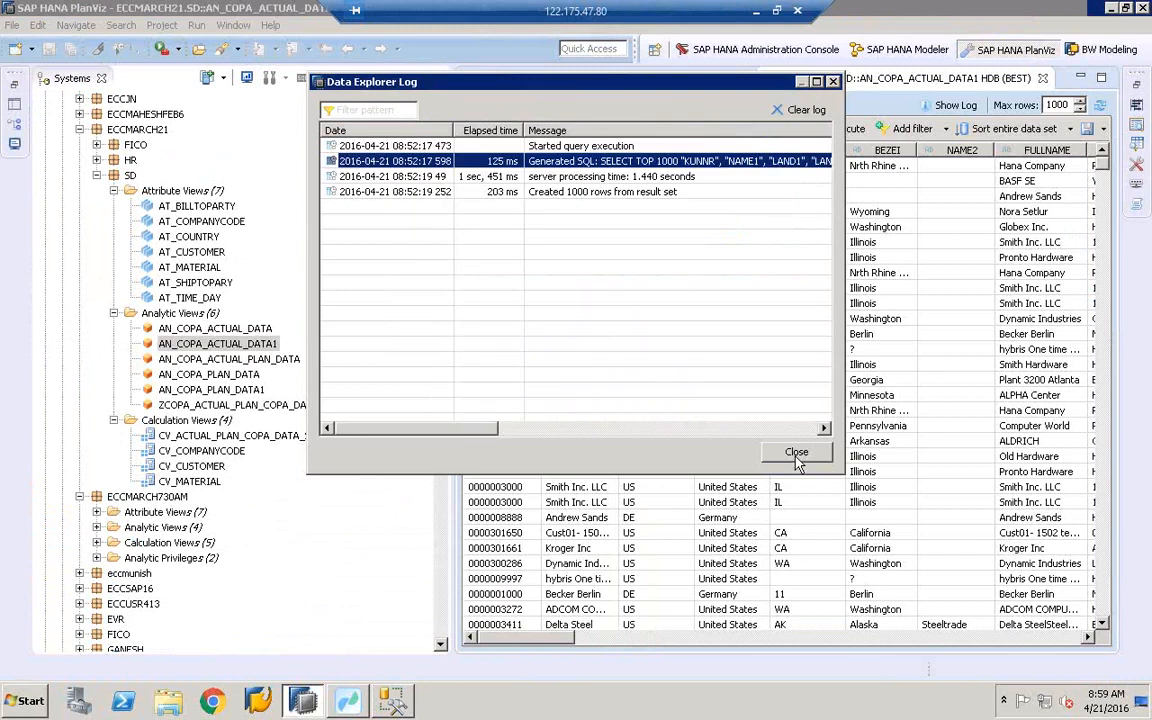
left_click(796, 453)
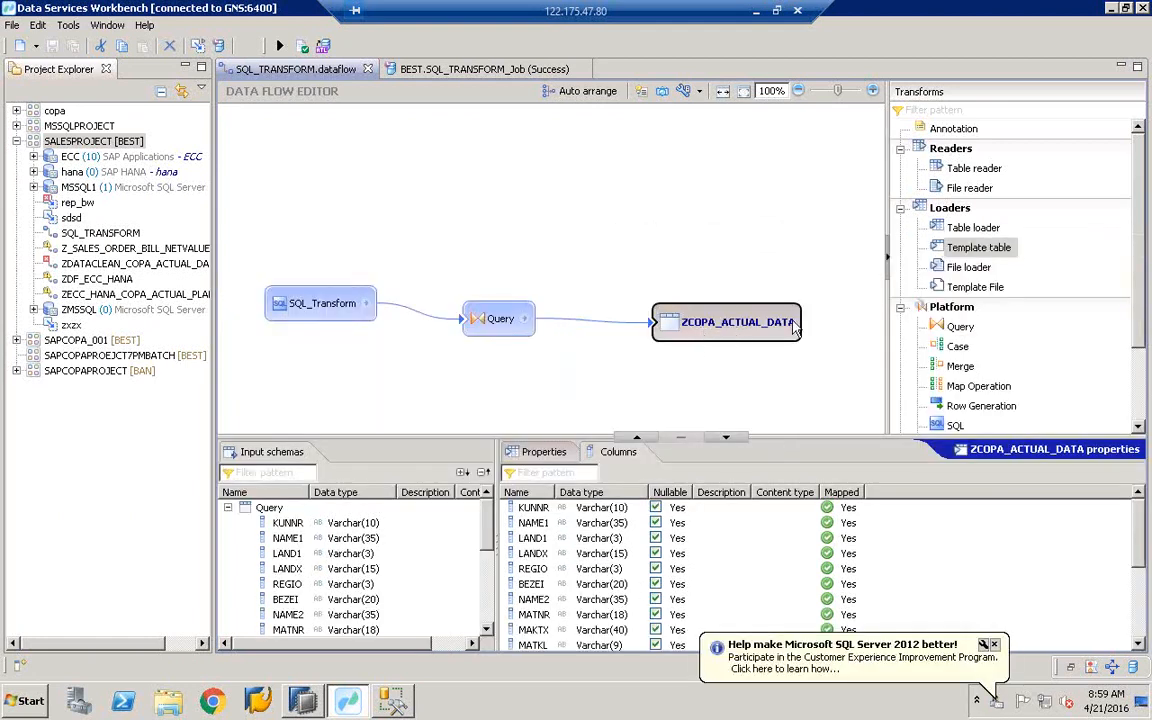
left_click(306, 702)
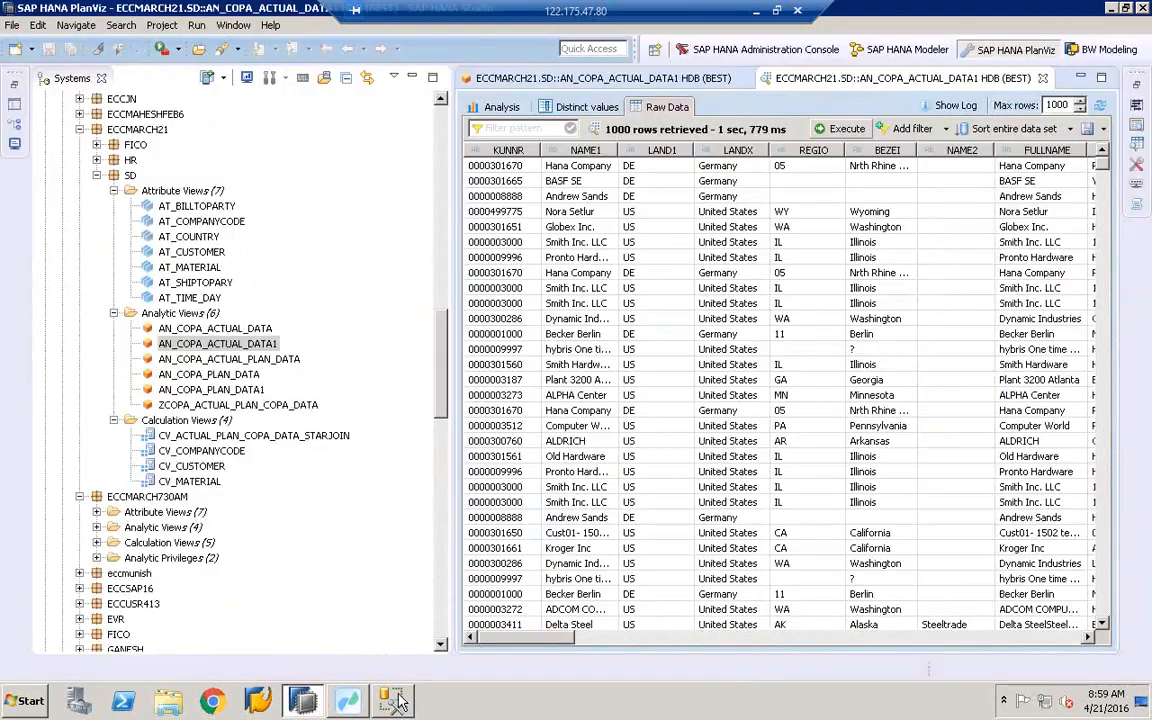
left_click(347, 702)
left_click(391, 703)
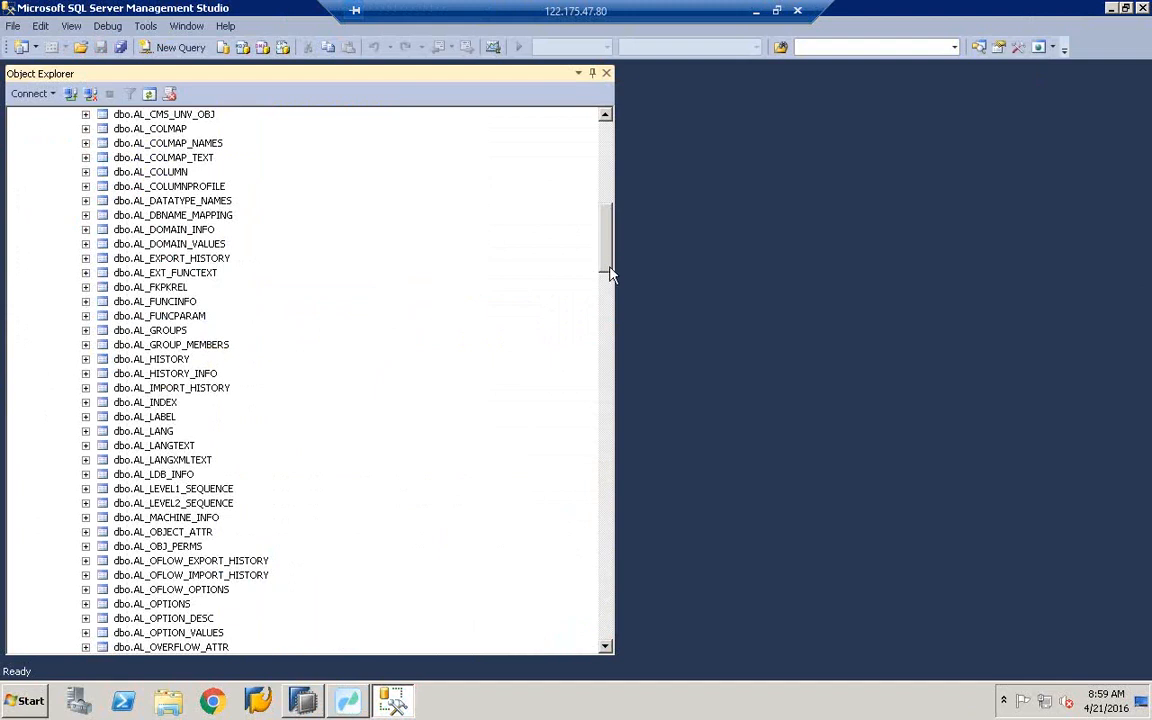
- Run Select Top 1000 Rows on dbo.ZCOPA_ACTUAL_DATA
left_click_drag(608, 250, 598, 540)
left_click(159, 417)
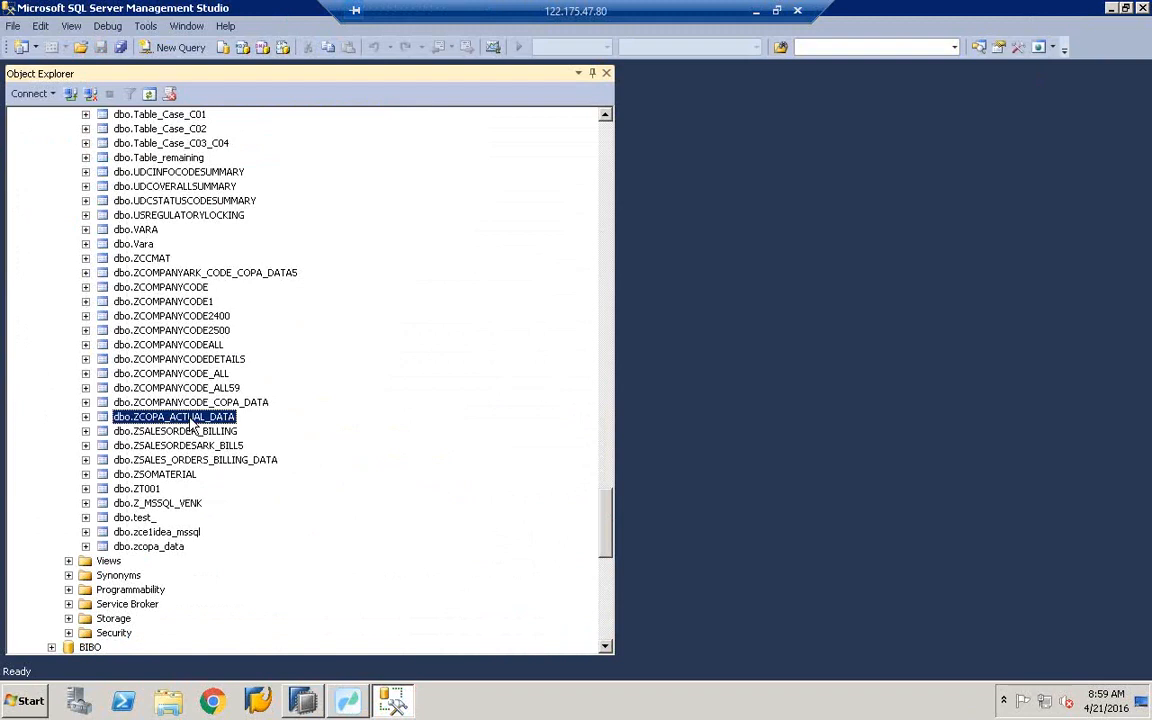
right_click(193, 425)
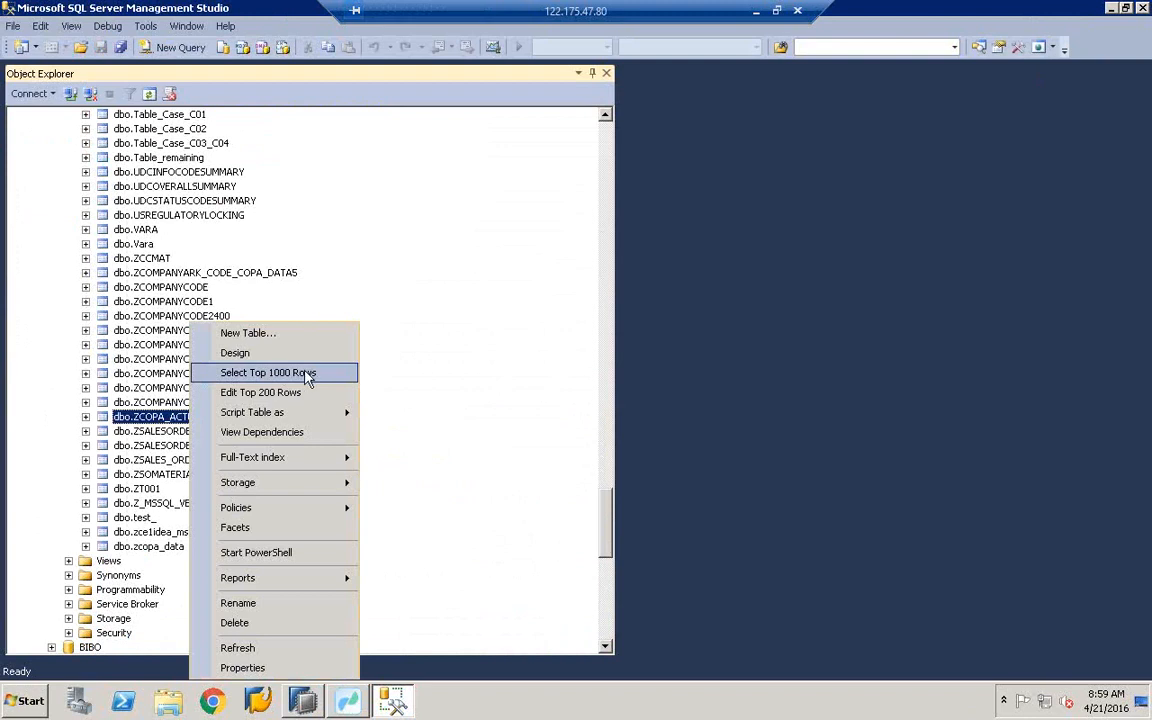
left_click(306, 374)
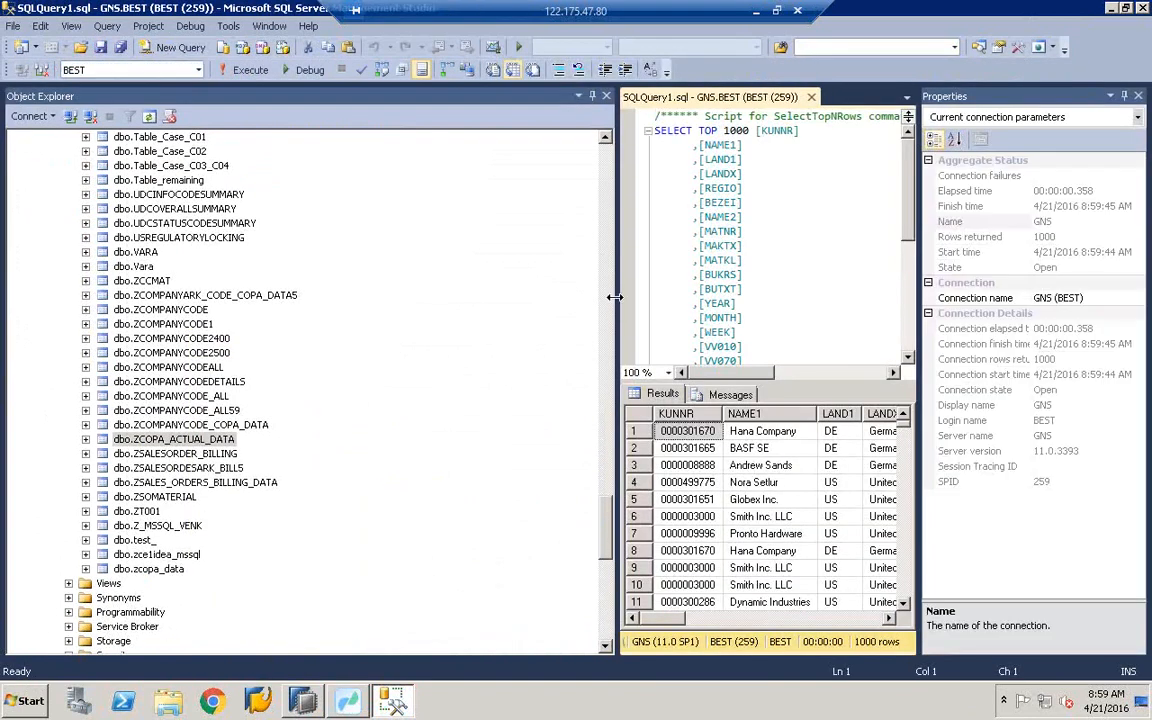
- Resize the panes to widen the query results, then switch to Data Services Workbench
left_click_drag(614, 297, 305, 300)
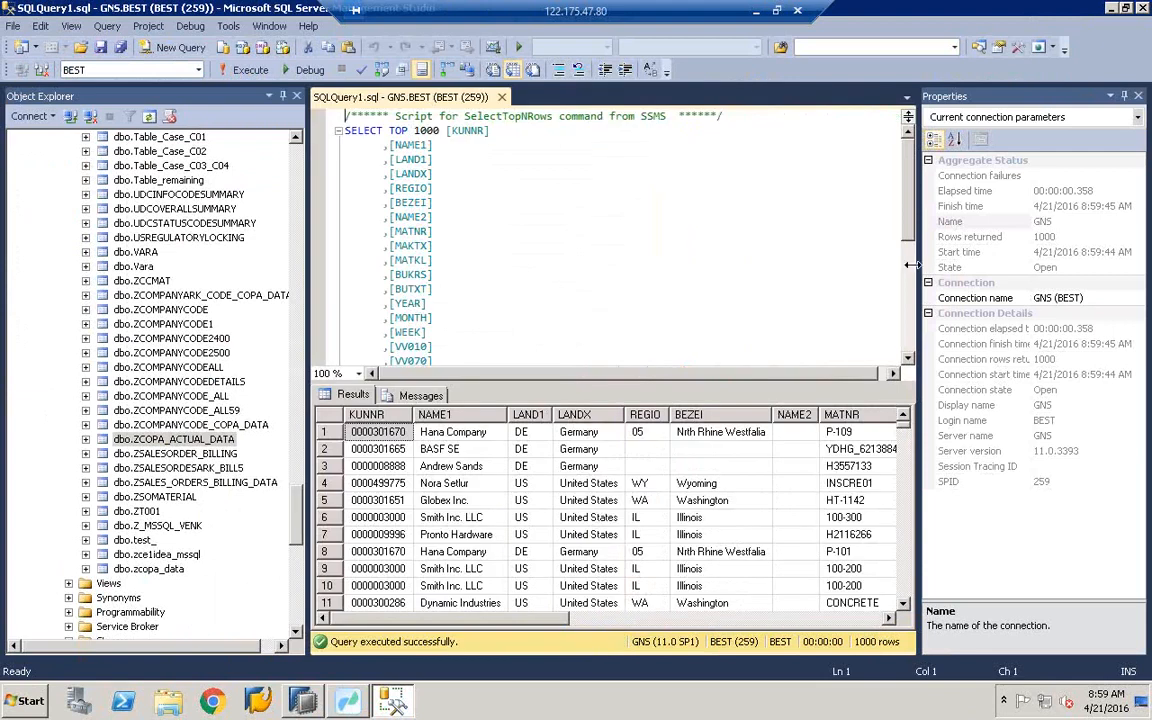
left_click(1110, 97)
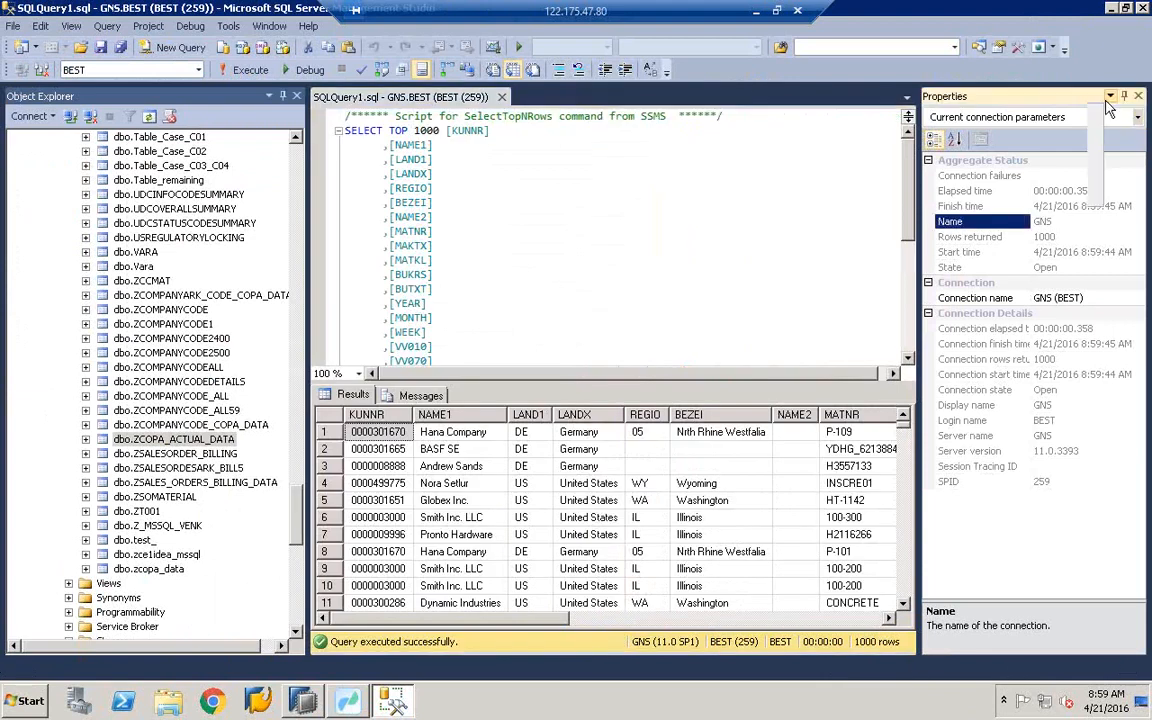
left_click(884, 209)
left_click(884, 209)
left_click_drag(882, 209, 1112, 209)
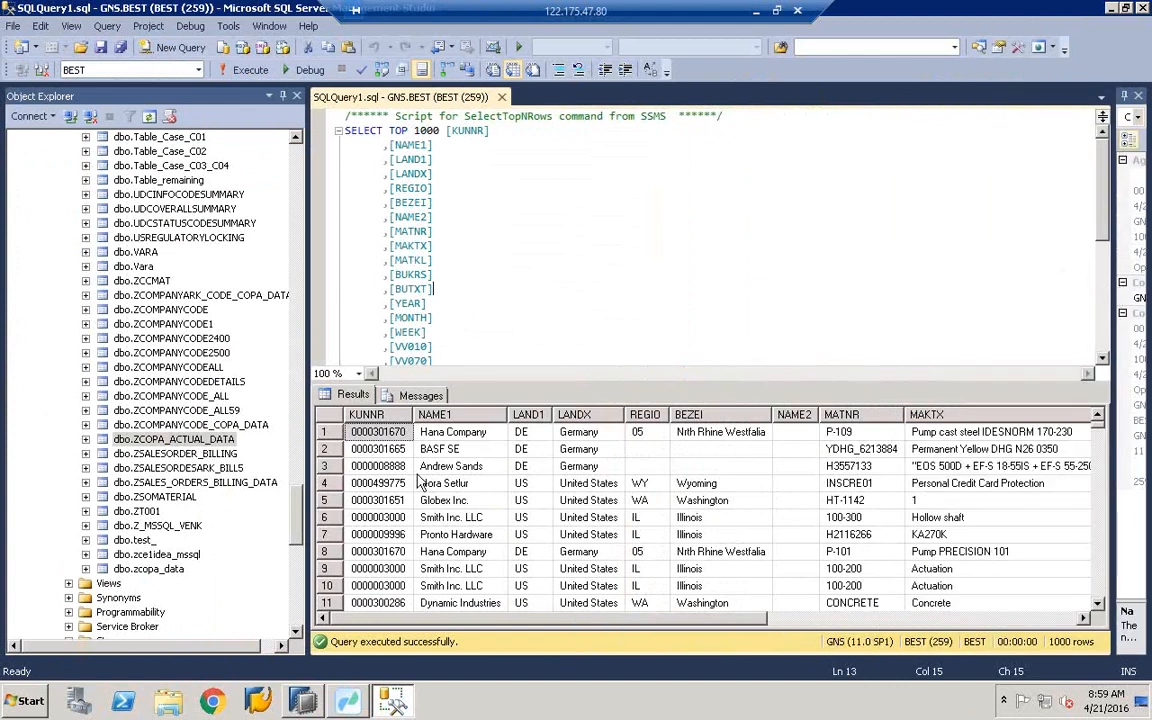
left_click_drag(613, 628, 405, 622)
key("alt+Tab")
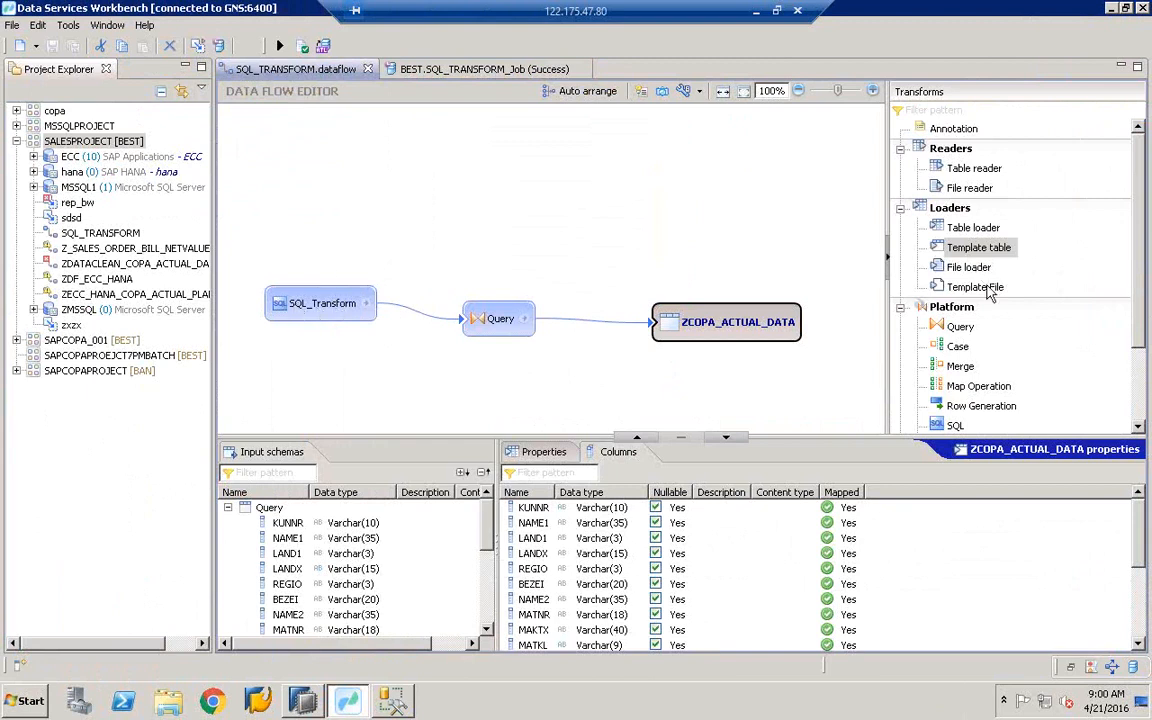
left_click(975, 287)
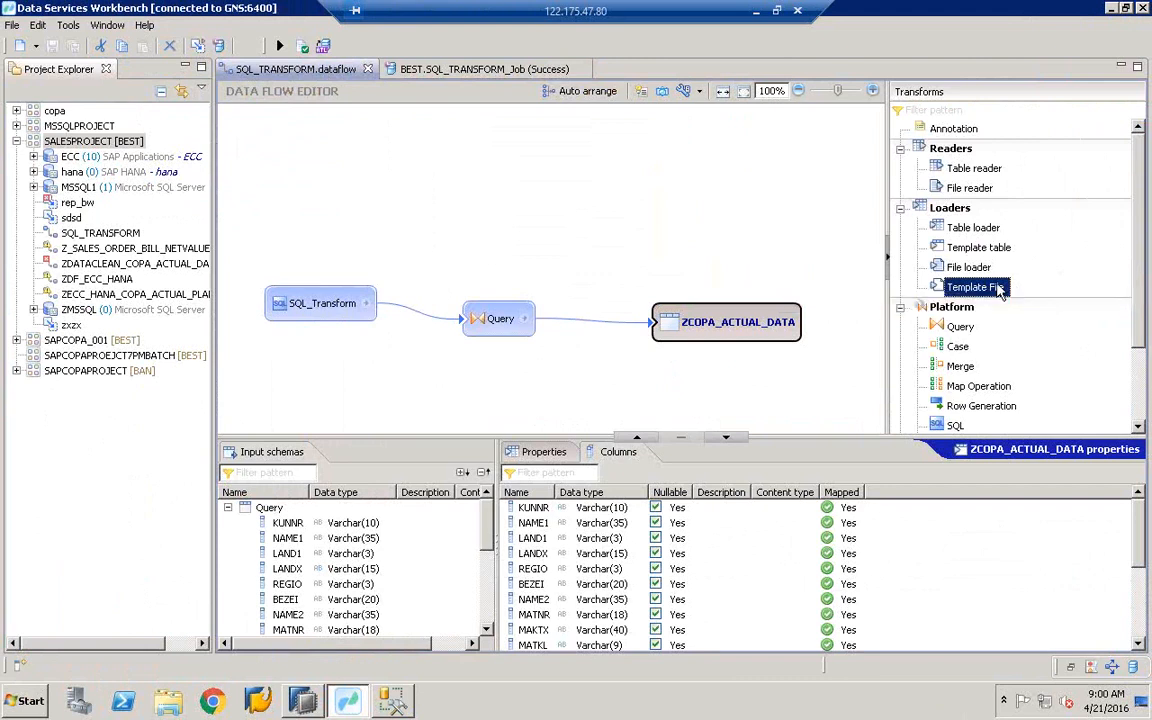
- Place a Template File loader on the canvas, connect Query's output to it, and review Query's mappings
left_click_drag(997, 289, 700, 154)
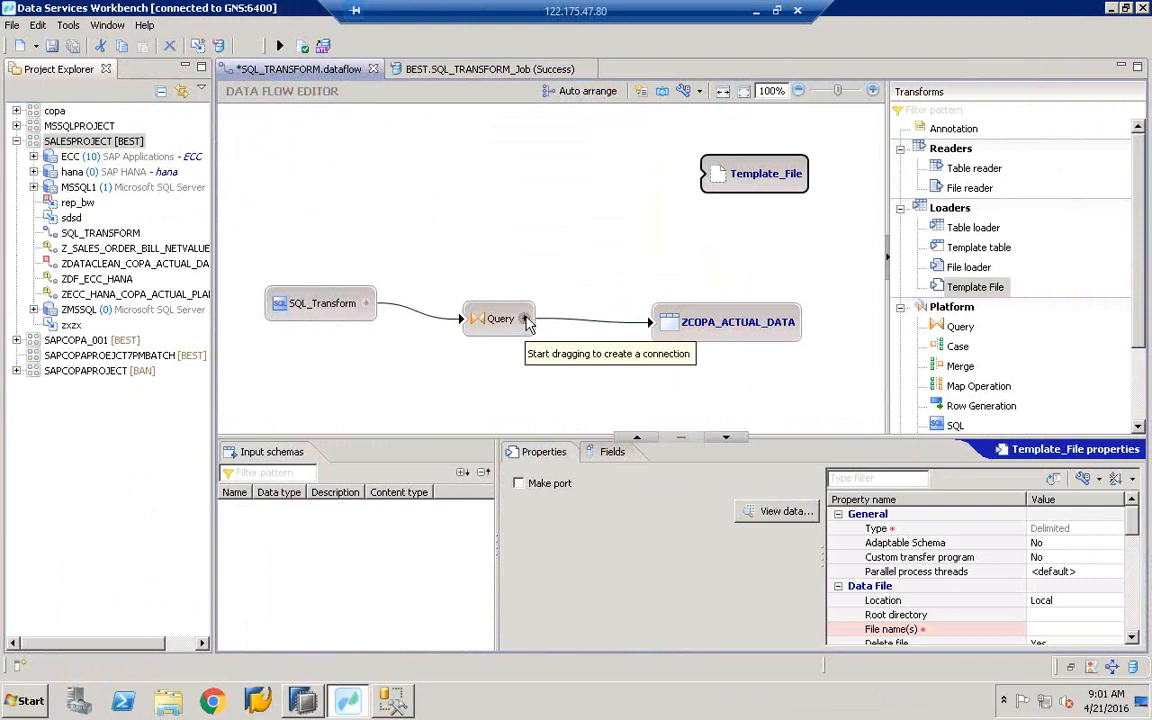
left_click_drag(503, 319, 712, 180)
left_click(586, 237)
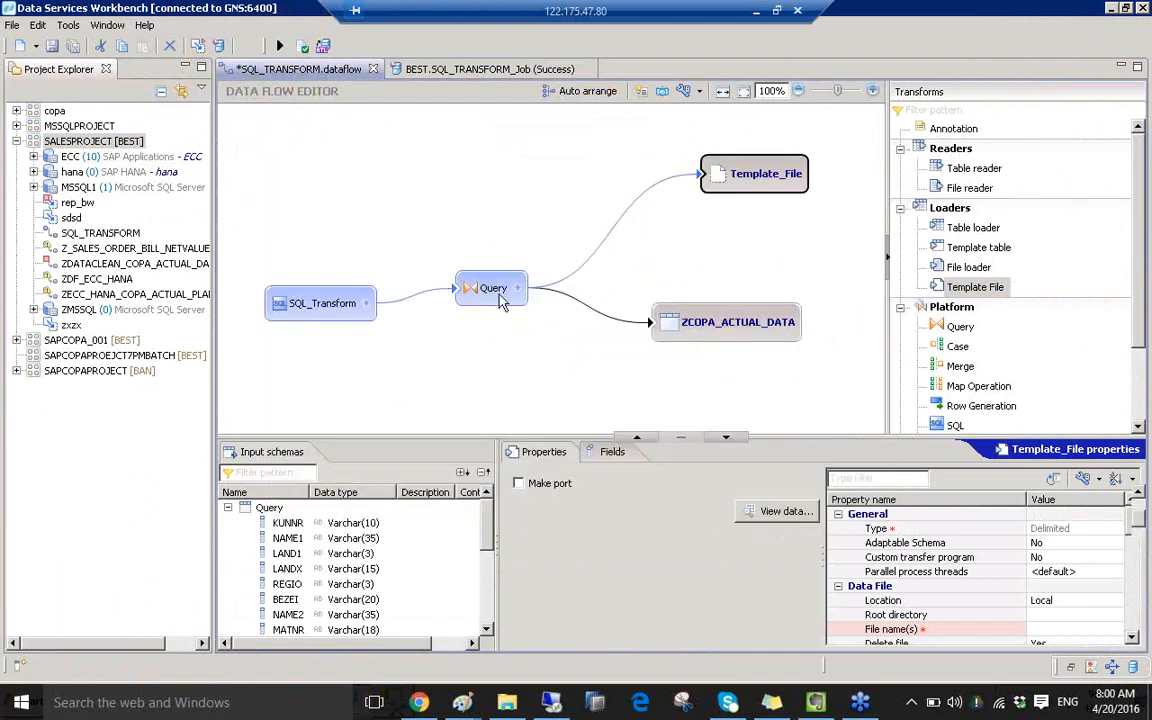
left_click(500, 298)
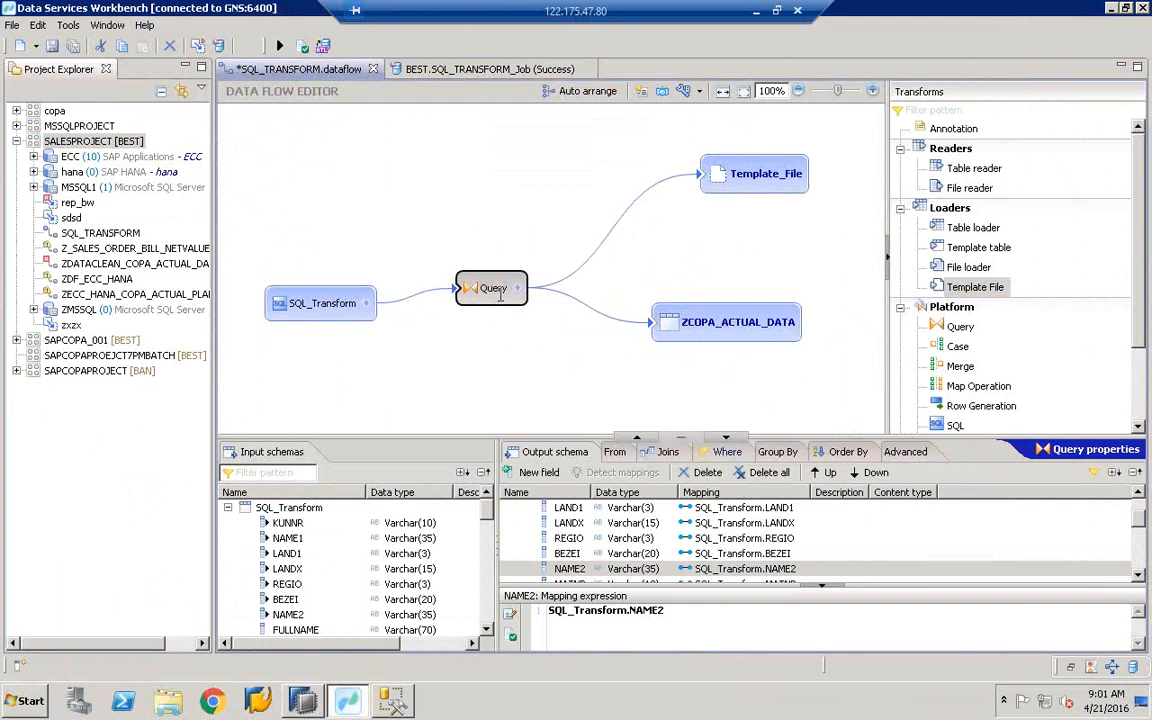
left_click_drag(1088, 583, 1090, 650)
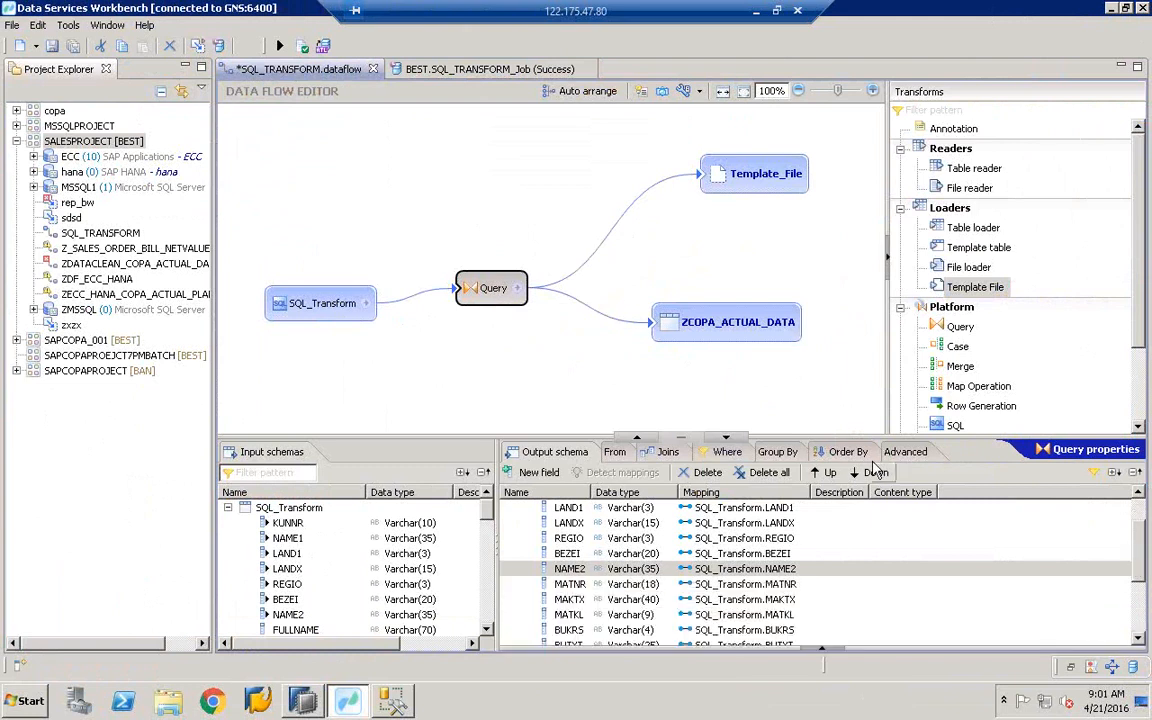
- Delete the ZCOPA_ACTUAL_DATA target so Query feeds only Template_File
right_click(700, 322)
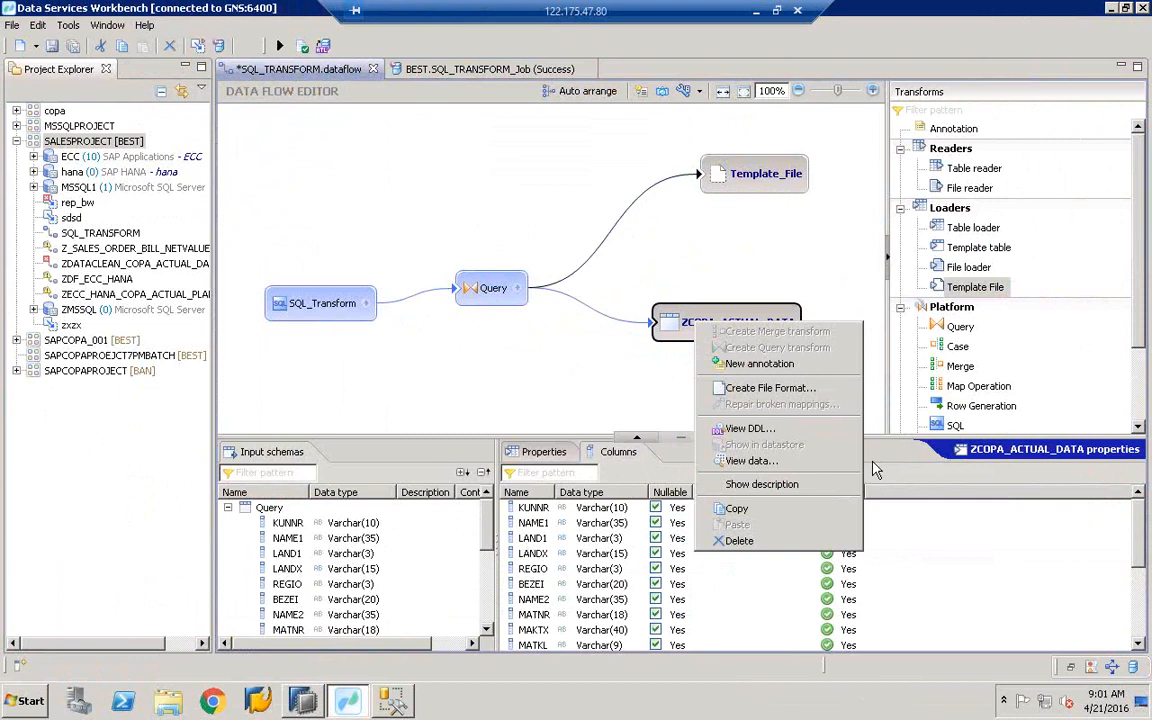
left_click(757, 541)
left_click(488, 288)
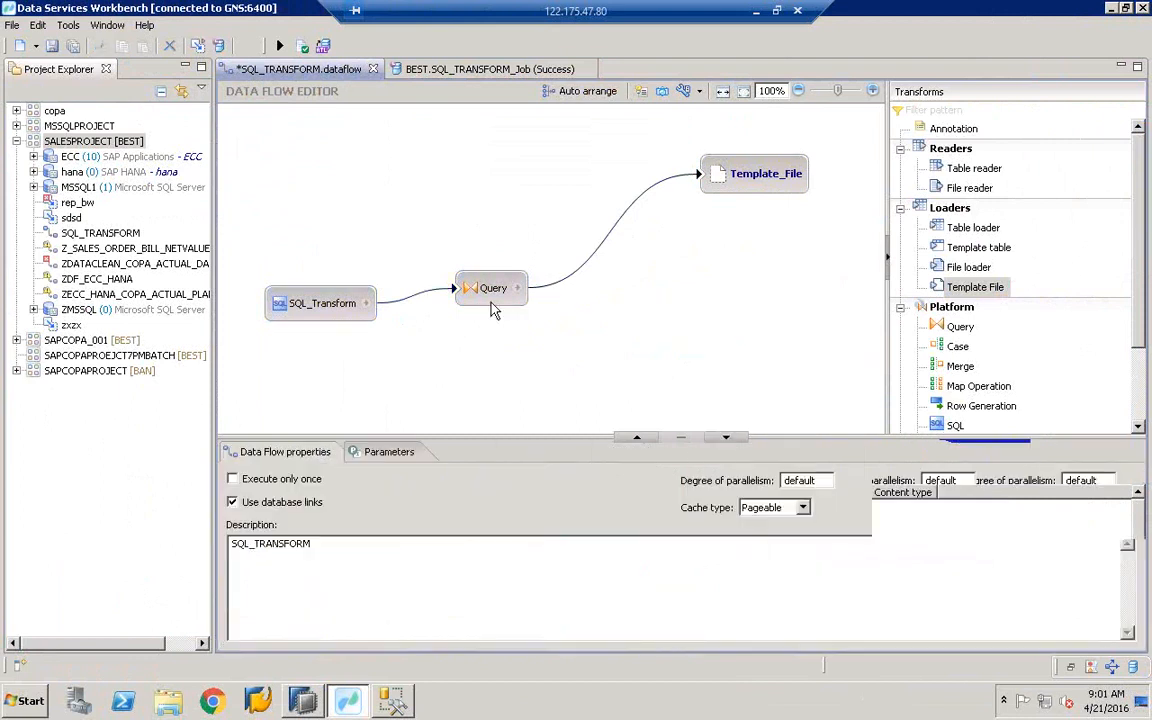
- Browse for Template_File's File name(s) value, showing the Desktop files
left_click(772, 186)
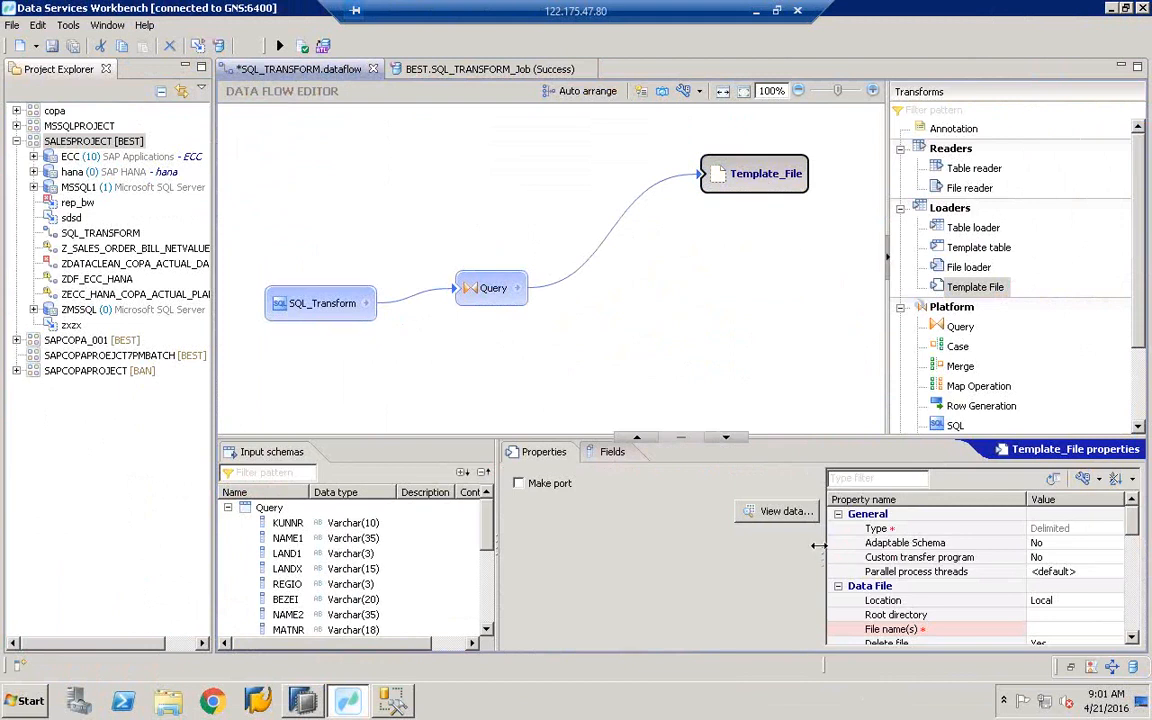
left_click_drag(828, 558, 685, 553)
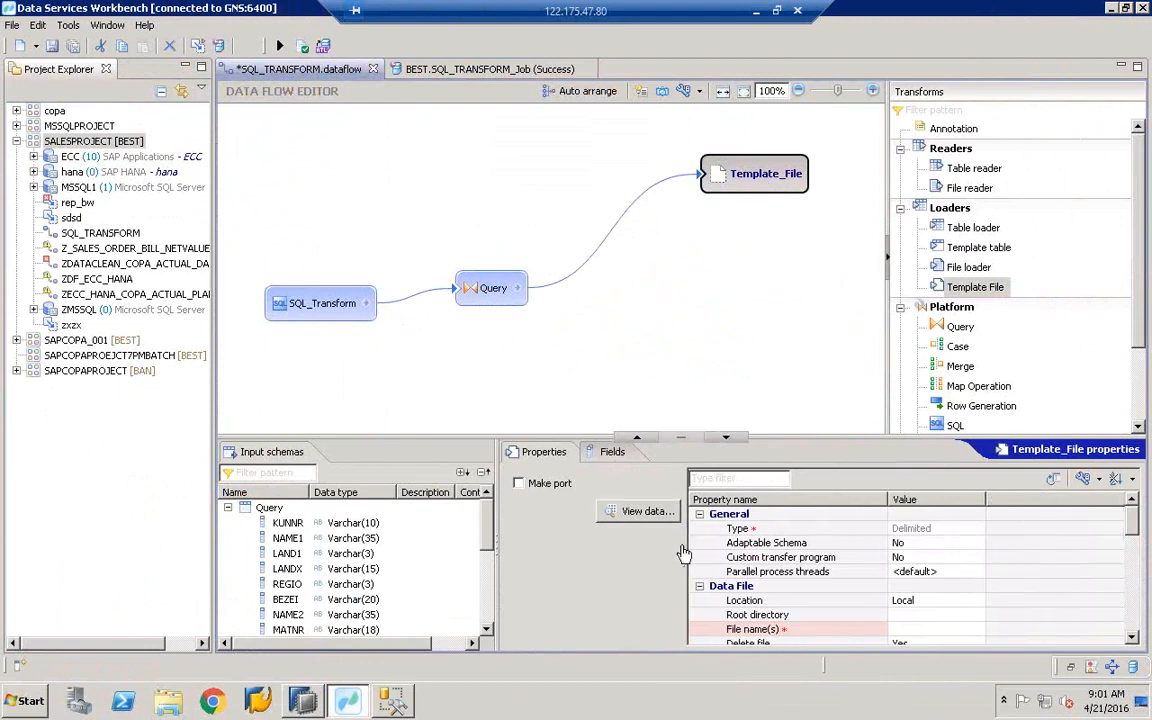
left_click(612, 452)
left_click(548, 452)
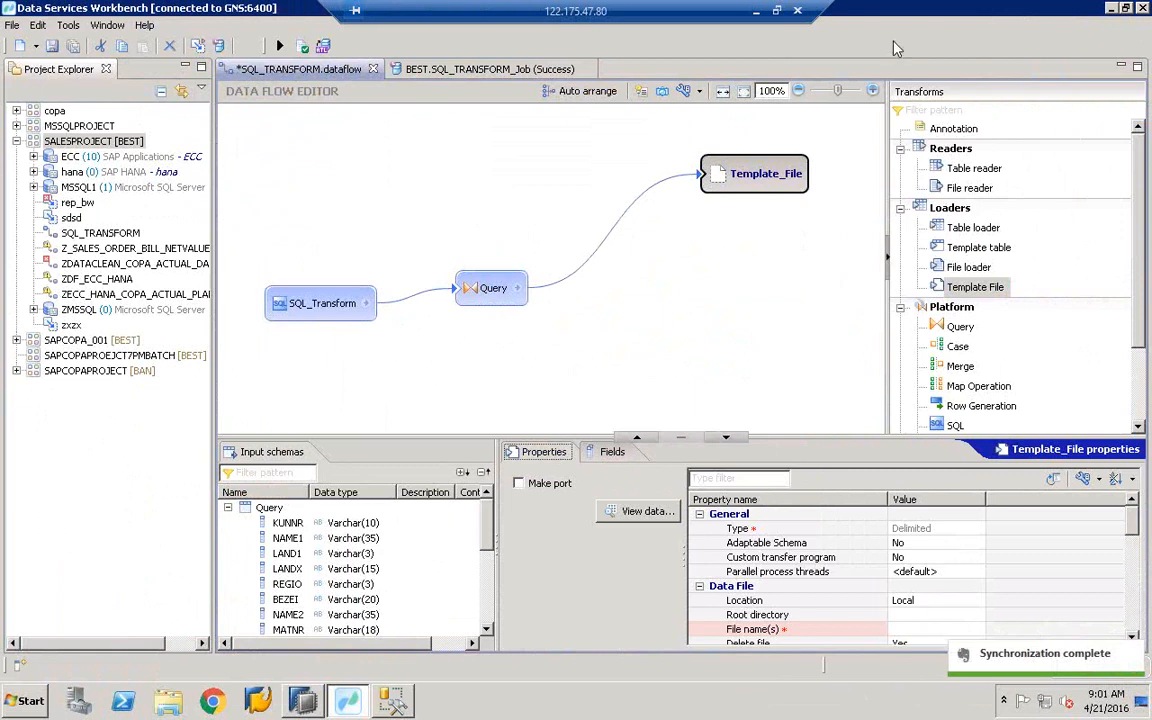
left_click(916, 616)
left_click(921, 627)
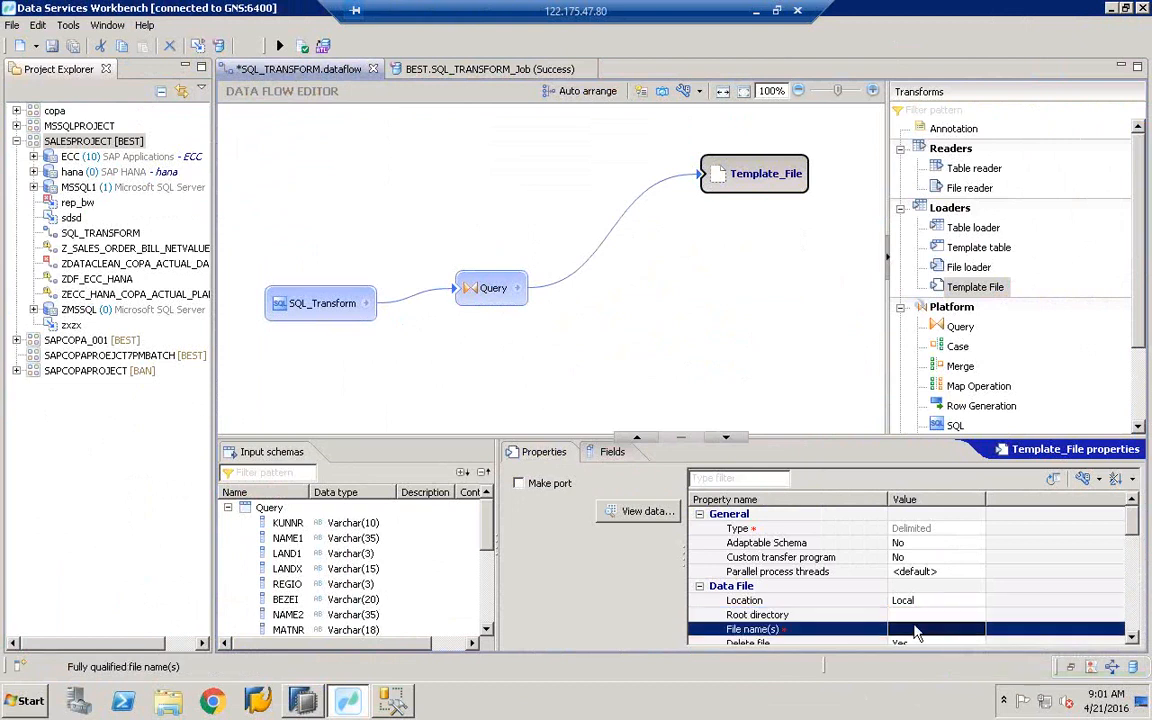
left_click(973, 628)
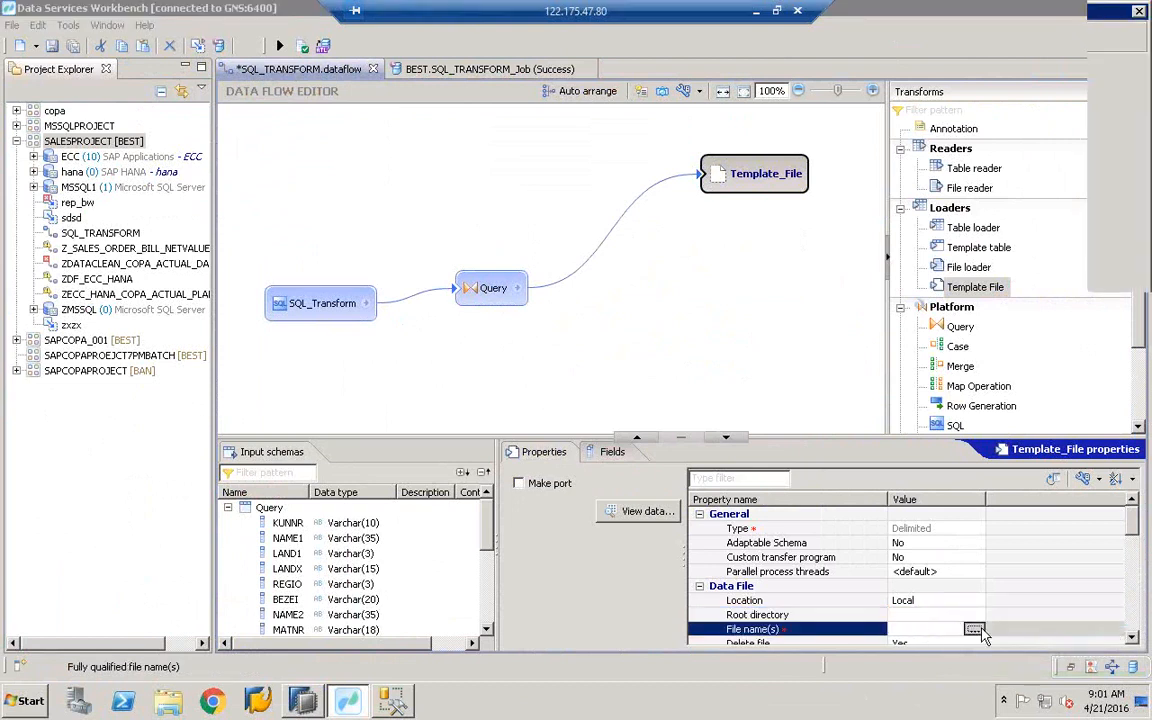
left_click(55, 118)
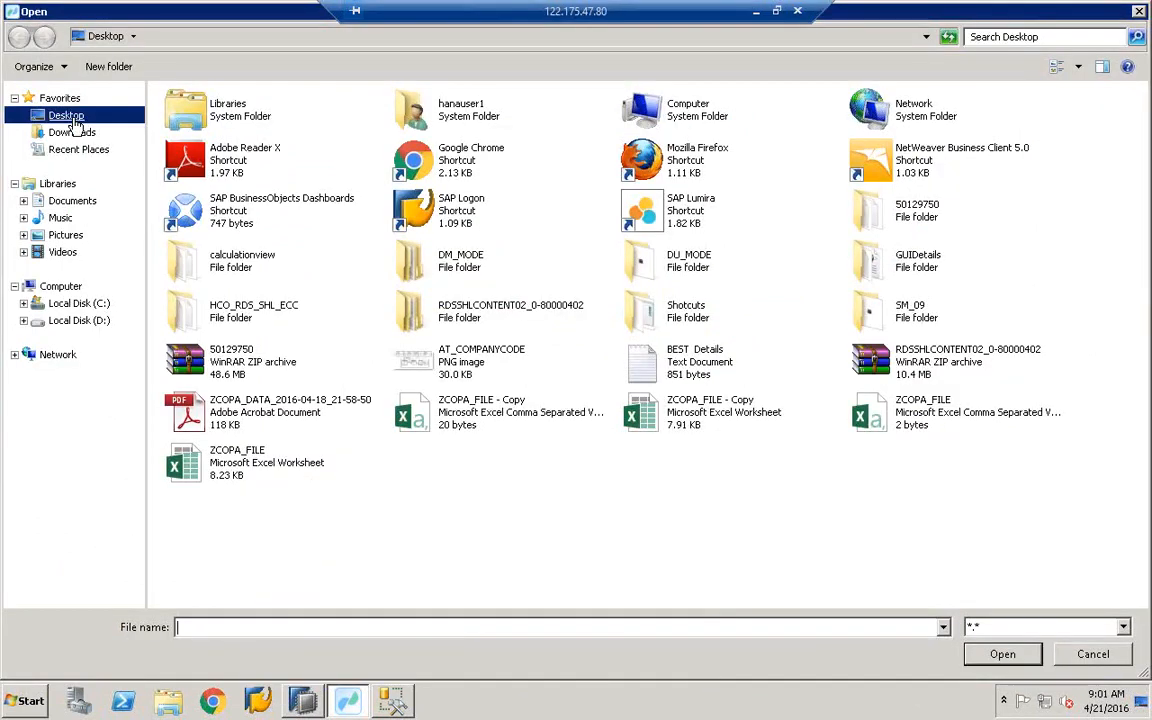
- Create a new Excel worksheet on the Desktop, then delete it to the Recycle Bin
right_click(474, 506)
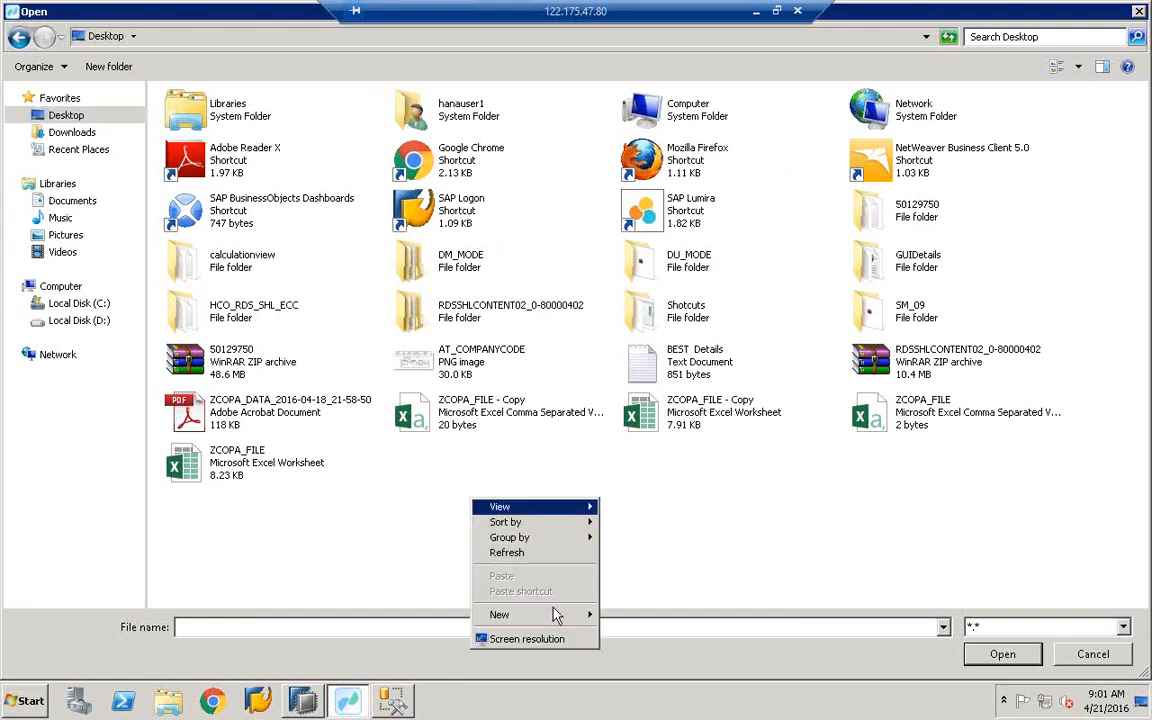
mouse_move(558, 620)
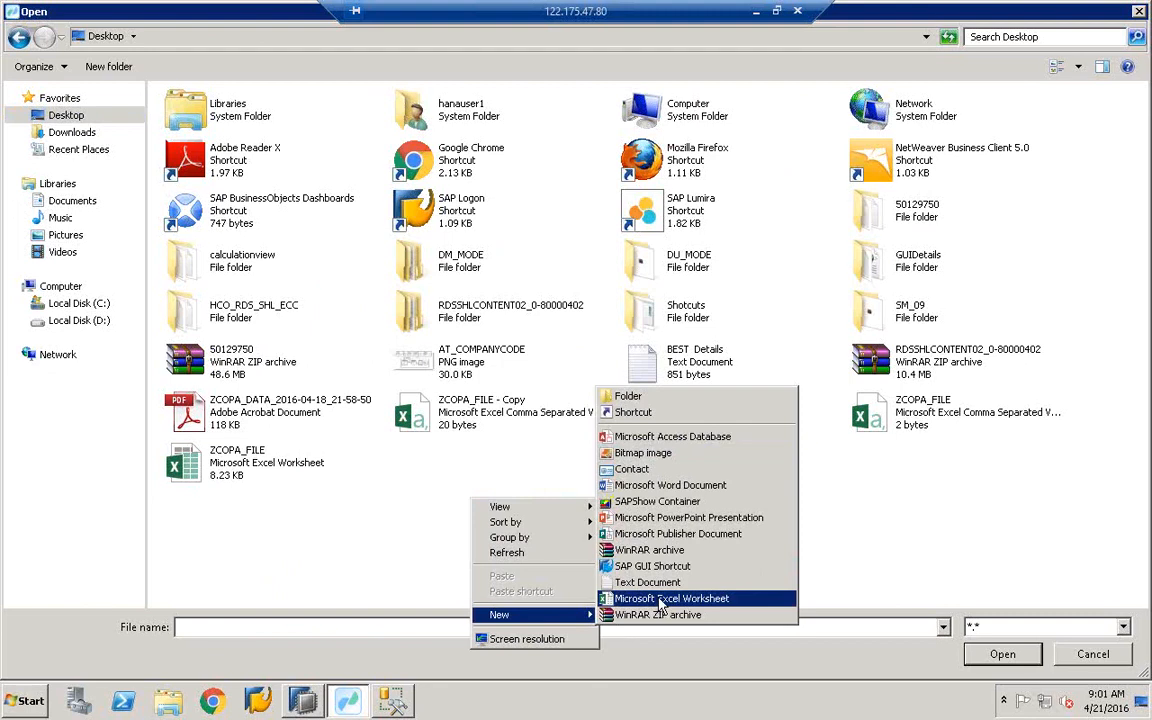
left_click(660, 599)
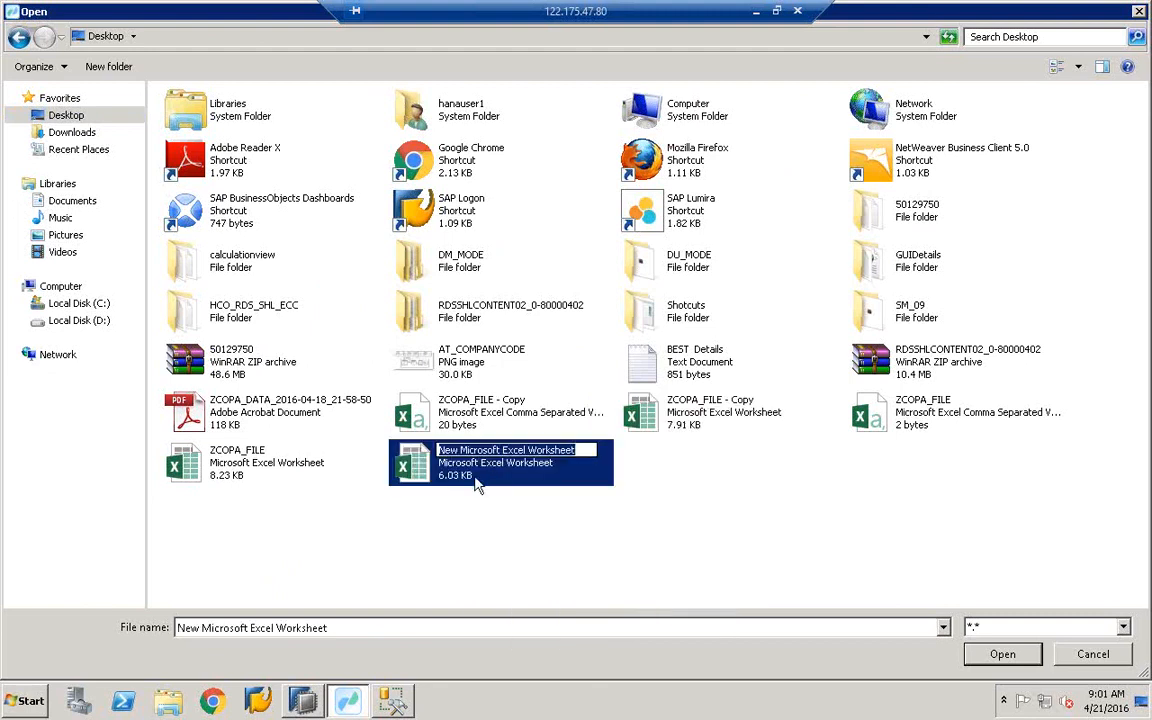
left_click(476, 482)
right_click(487, 477)
left_click(519, 427)
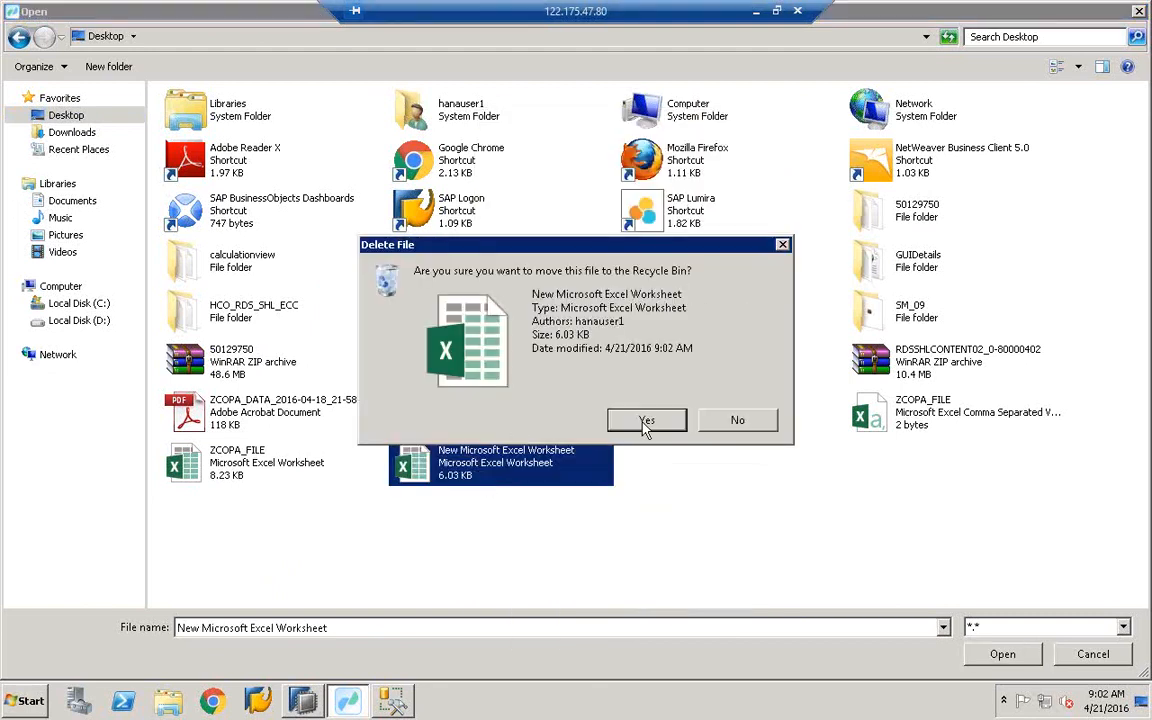
left_click(644, 422)
- Copy ZCOPA_FILE.csv and paste it on the Desktop as ZCOPA_FILE - Copy (2)
right_click(477, 413)
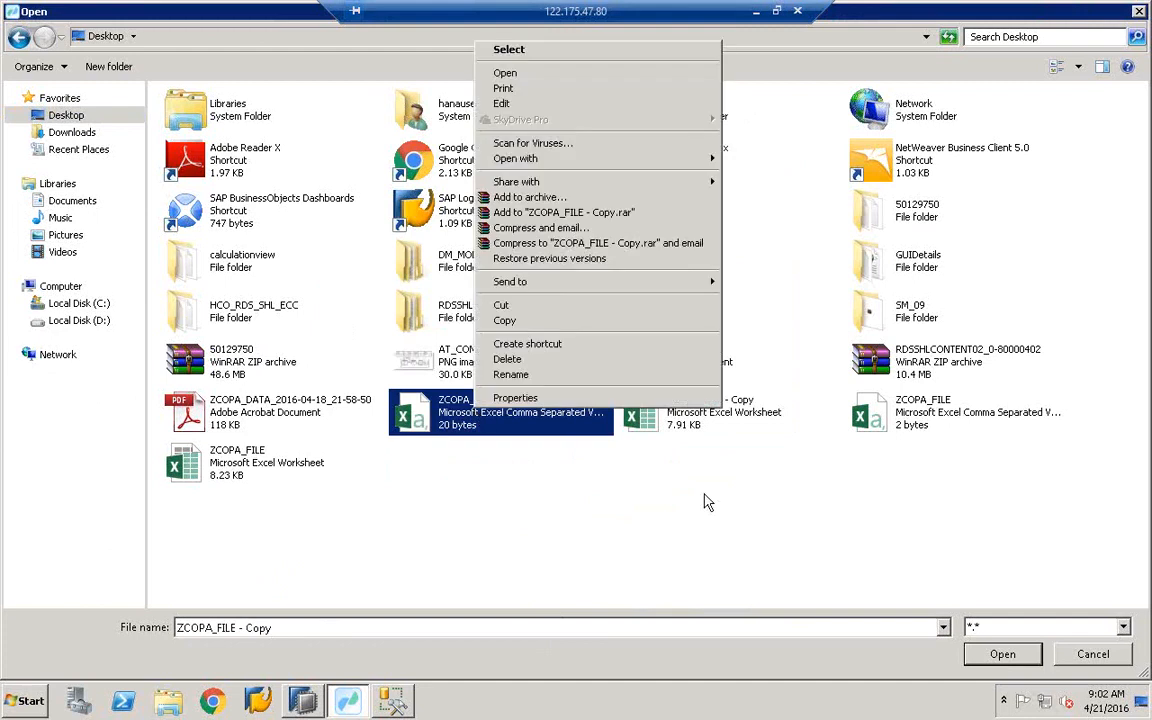
left_click(705, 496)
right_click(940, 414)
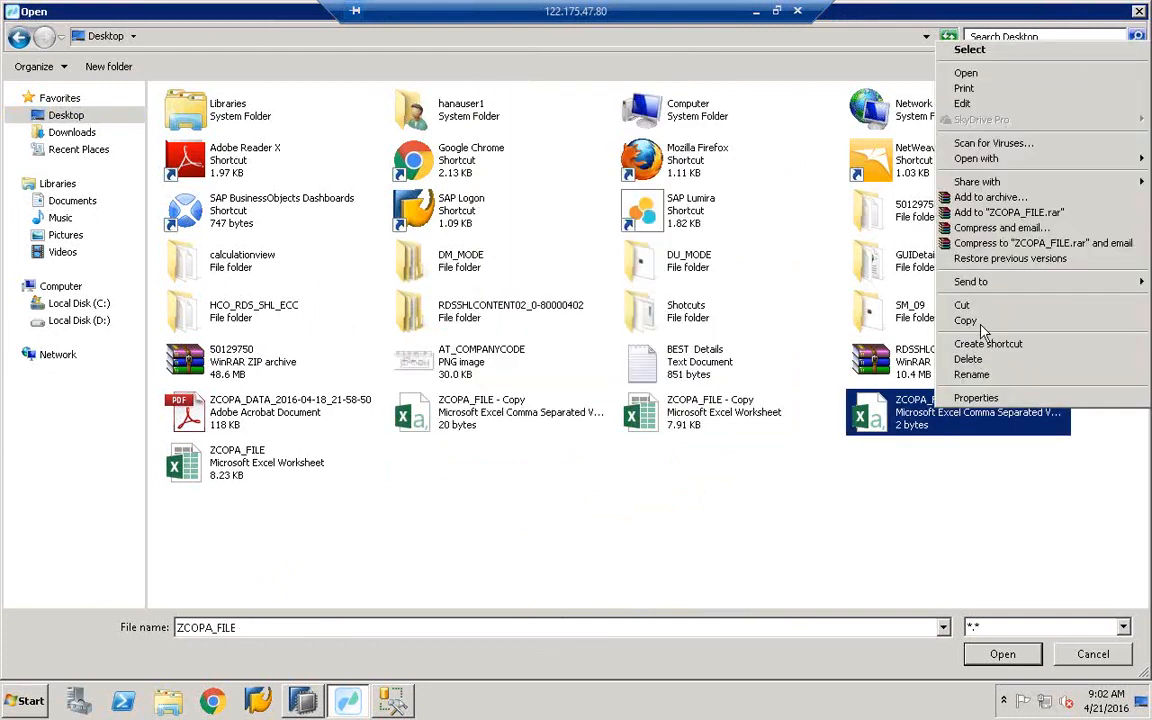
left_click(965, 321)
right_click(527, 578)
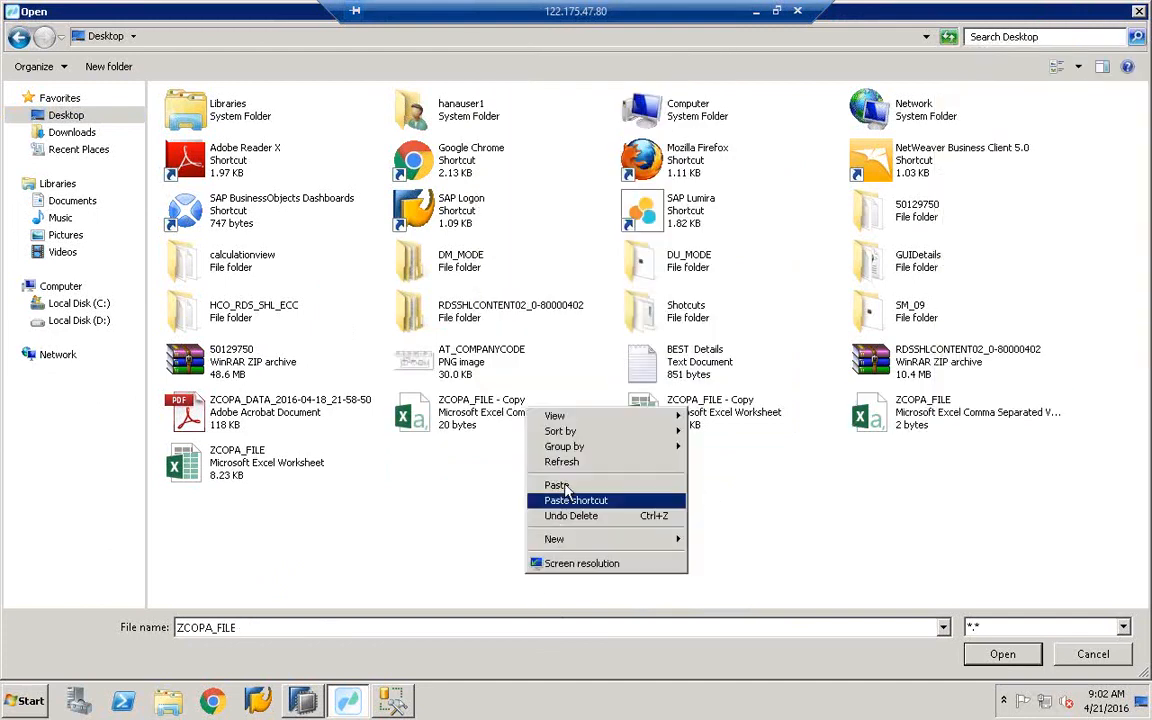
left_click(567, 492)
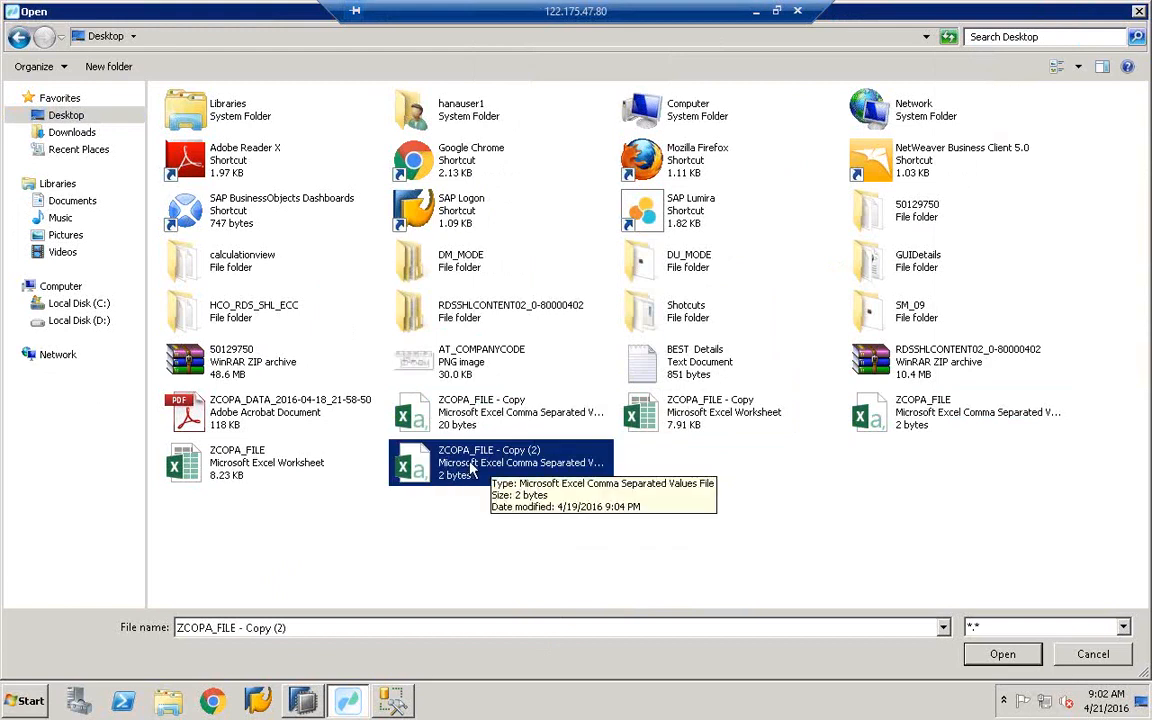
right_click(472, 470)
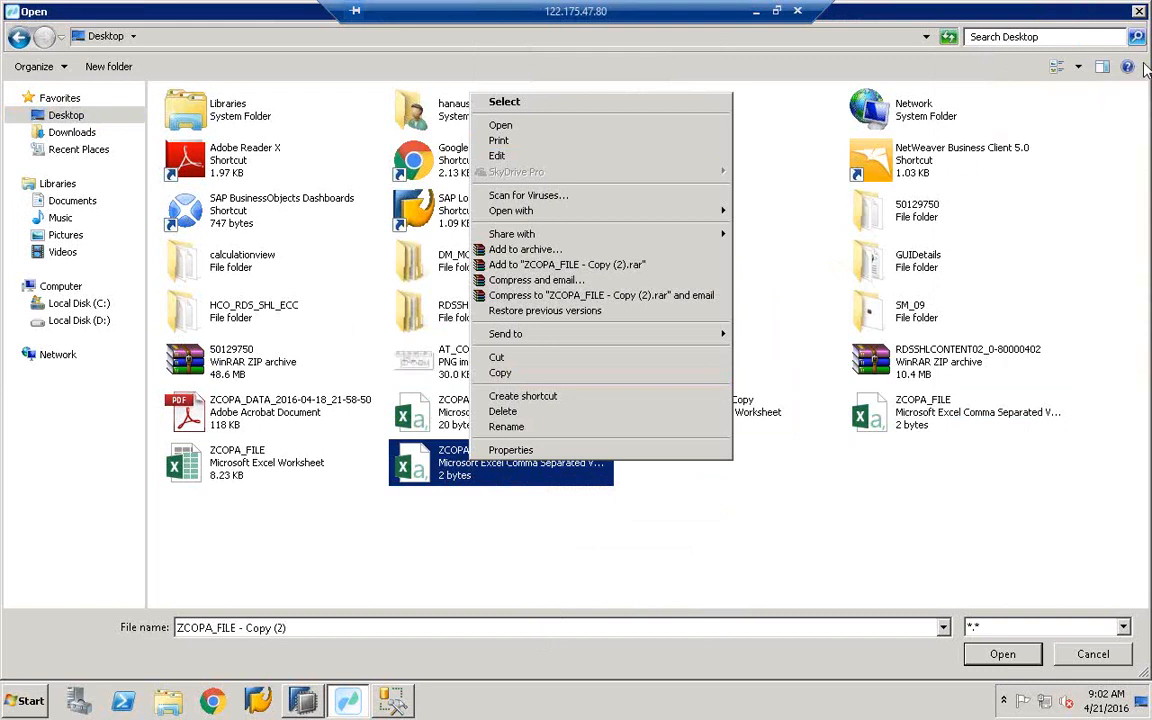
left_click(1148, 72)
- Check in Excel that ZCOPA_FILE - Copy (2) is empty, then choose it as the target file
left_click(460, 473)
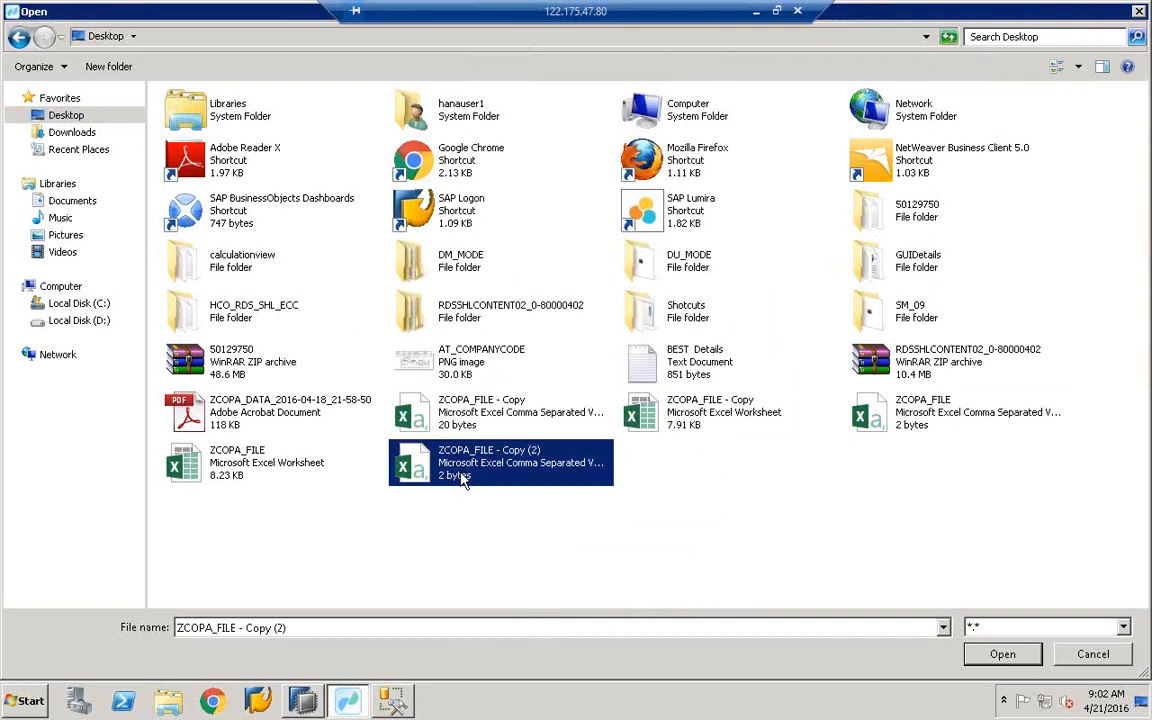
right_click(478, 476)
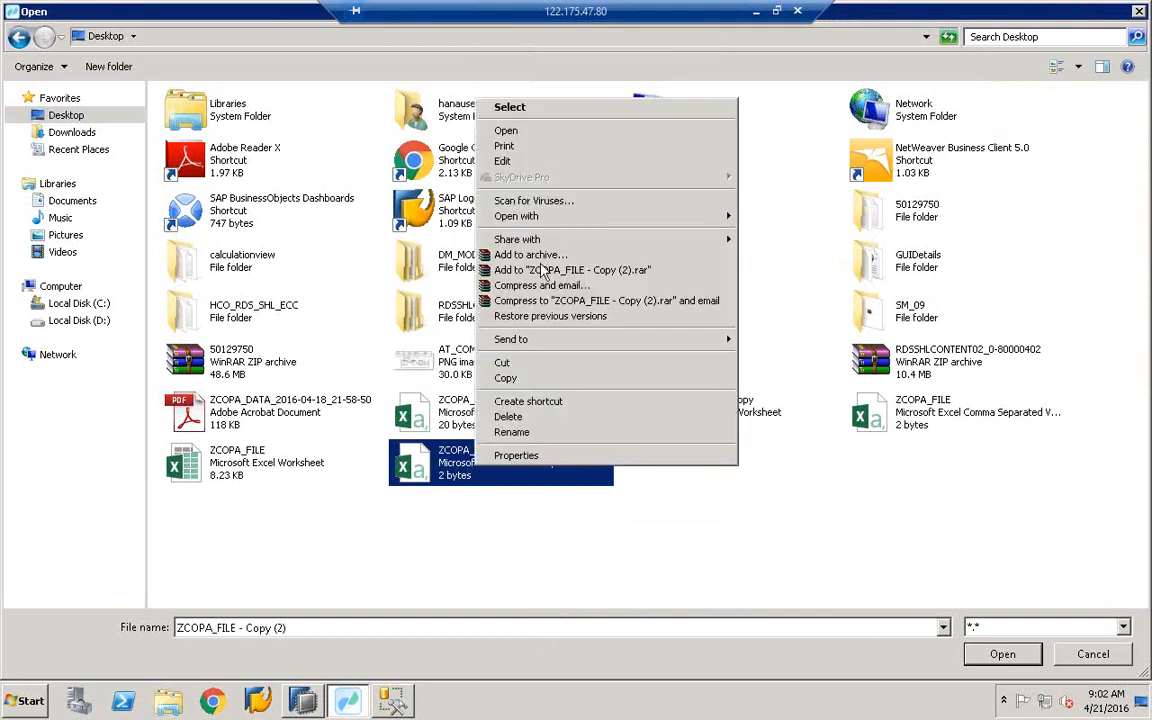
left_click(526, 131)
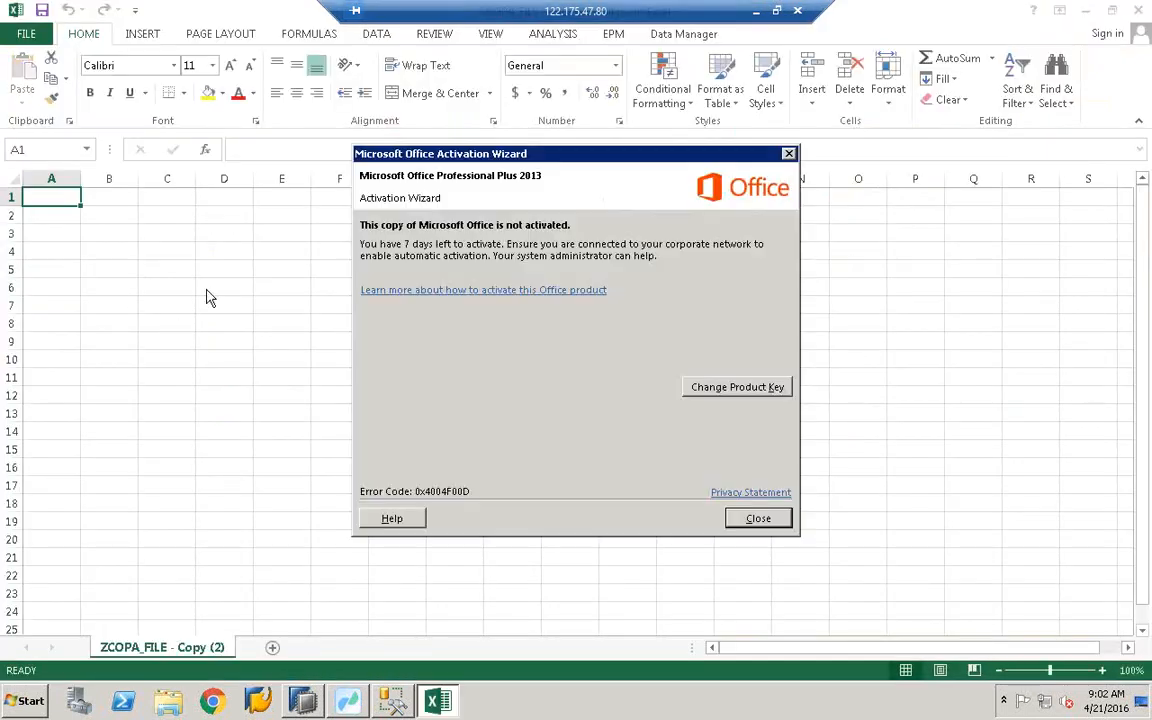
left_click(760, 518)
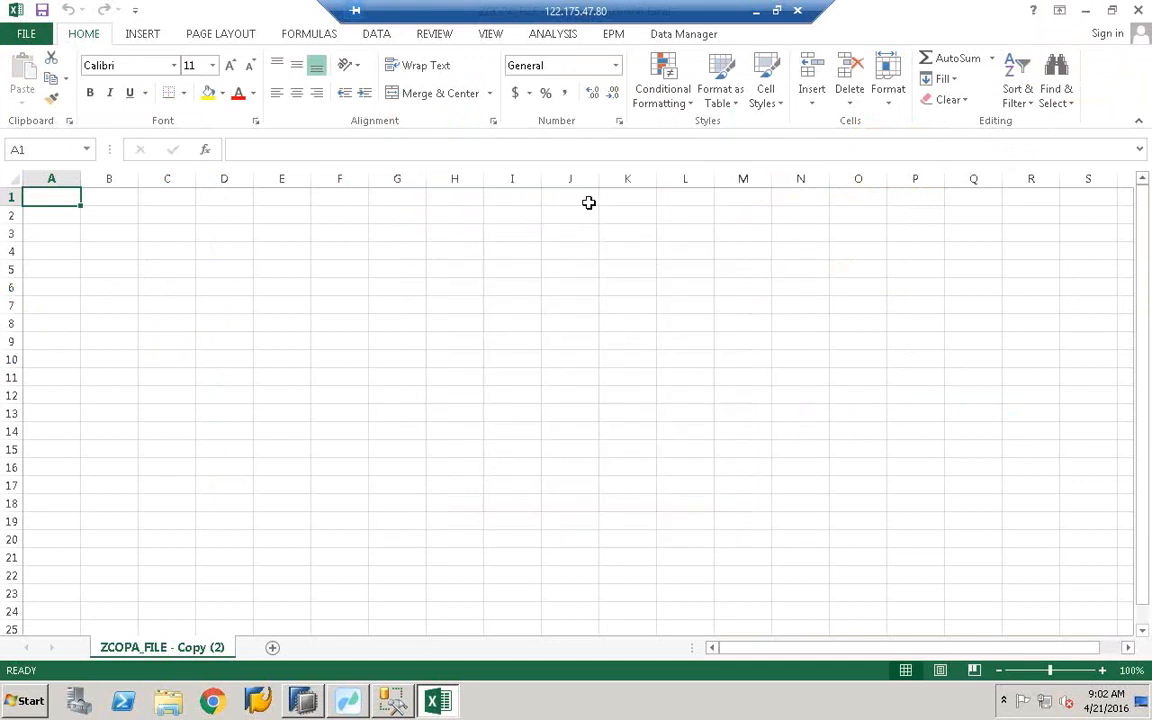
left_click(1139, 11)
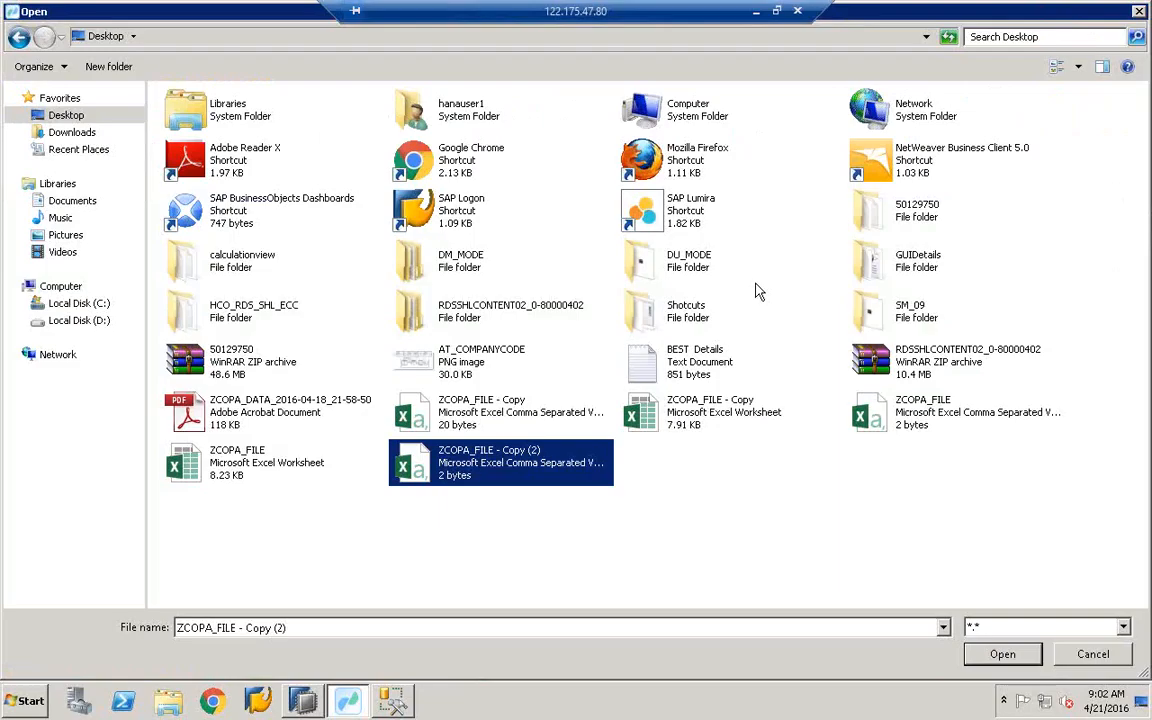
double_click(447, 476)
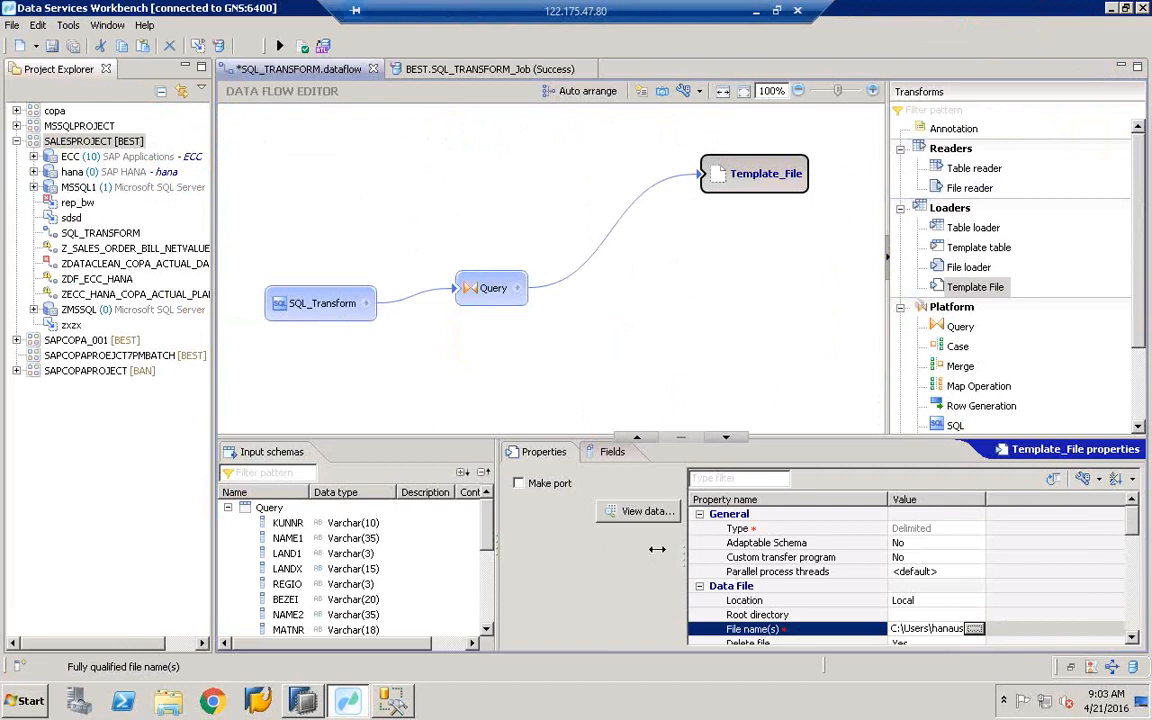
- Commit the new File name(s) value, validate the data flow, and save it when executing
left_click_drag(685, 556, 598, 556)
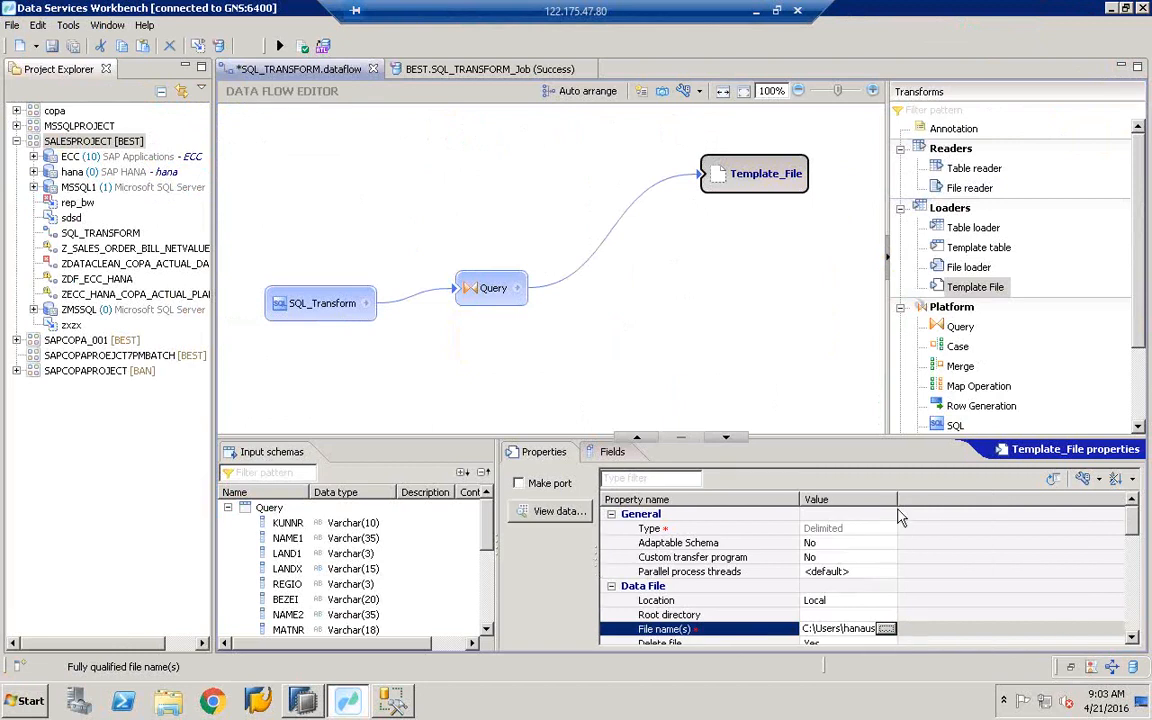
left_click(858, 652)
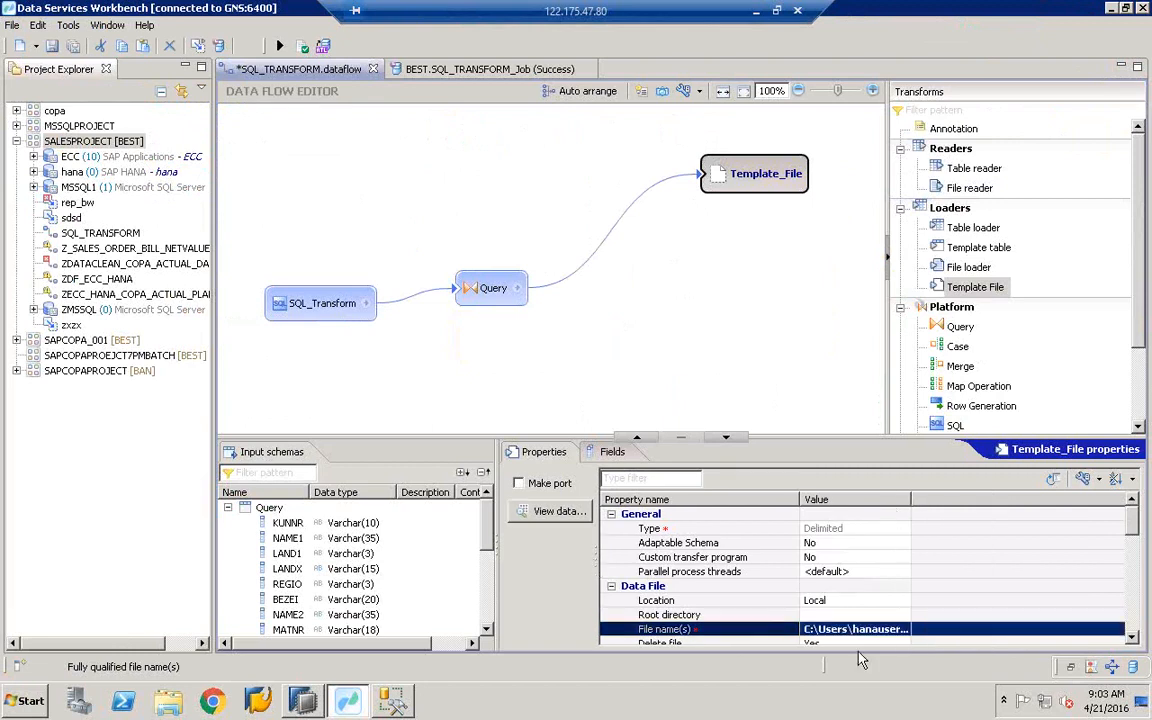
left_click(305, 47)
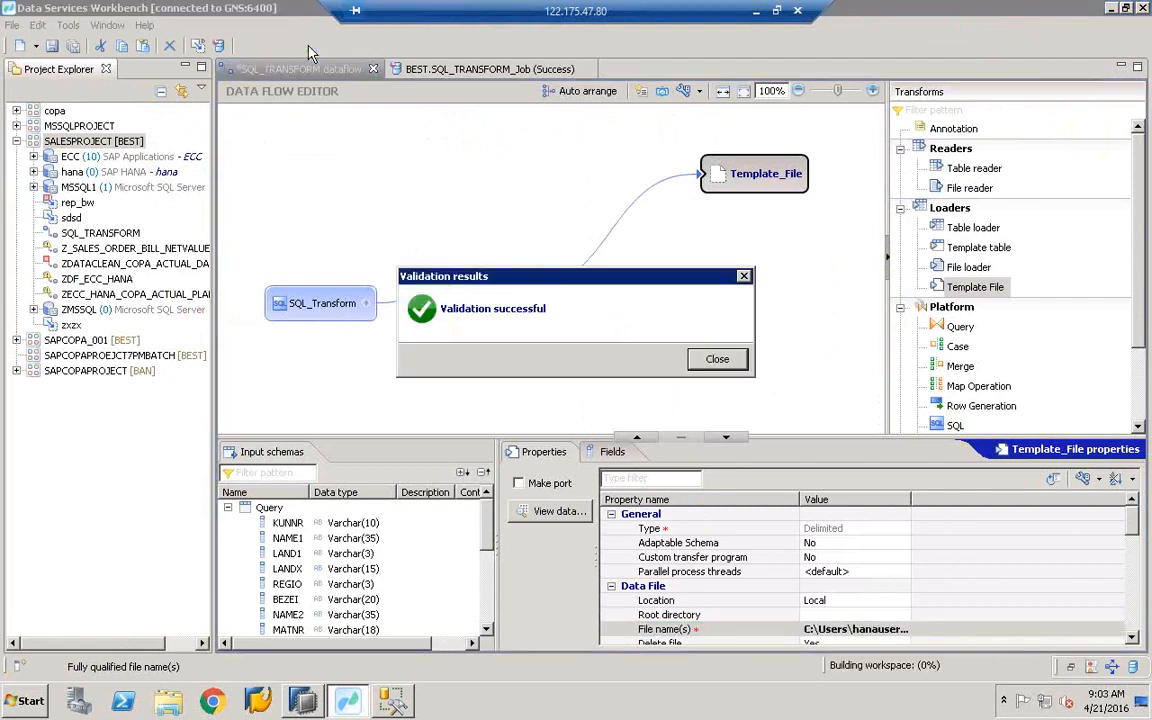
left_click(716, 359)
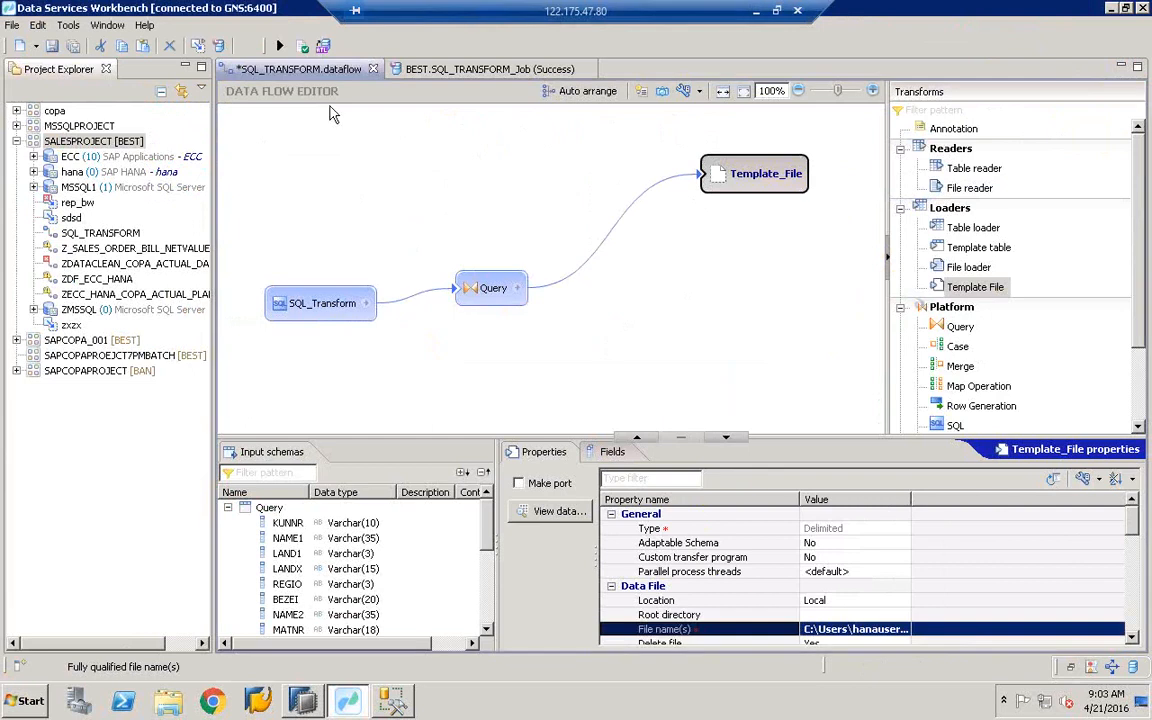
left_click(281, 48)
left_click(582, 358)
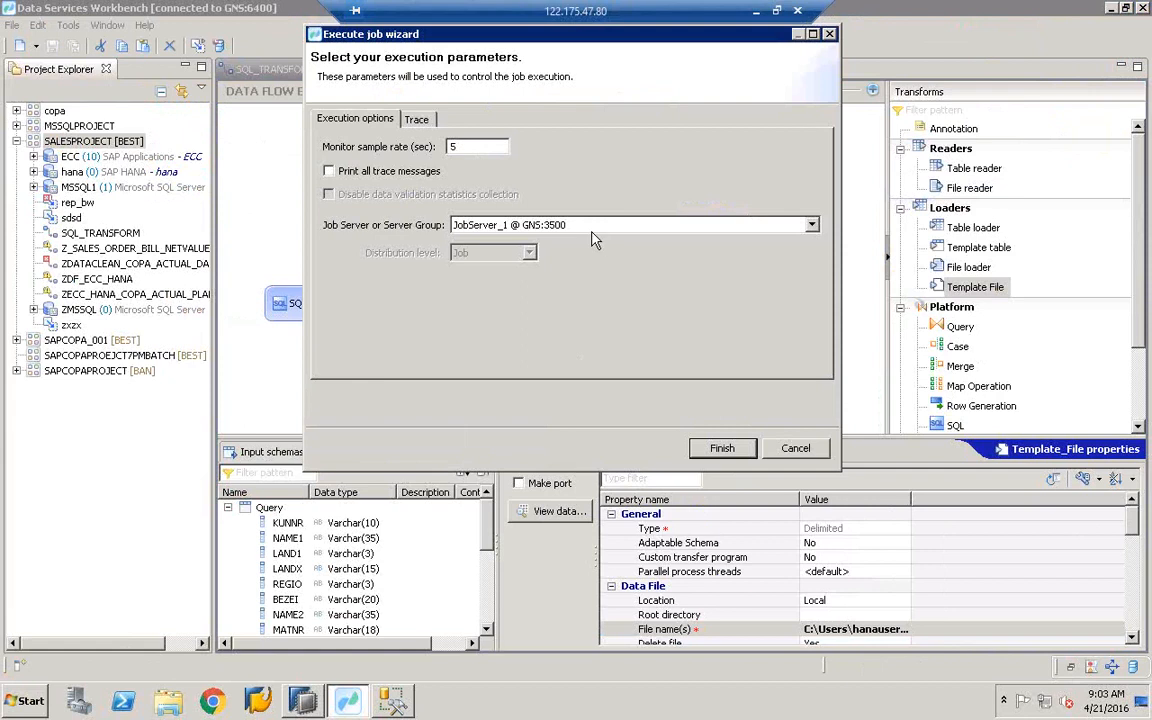
- Run the job on JobServer_1 @ GNS:3500
left_click(536, 222)
left_click(528, 244)
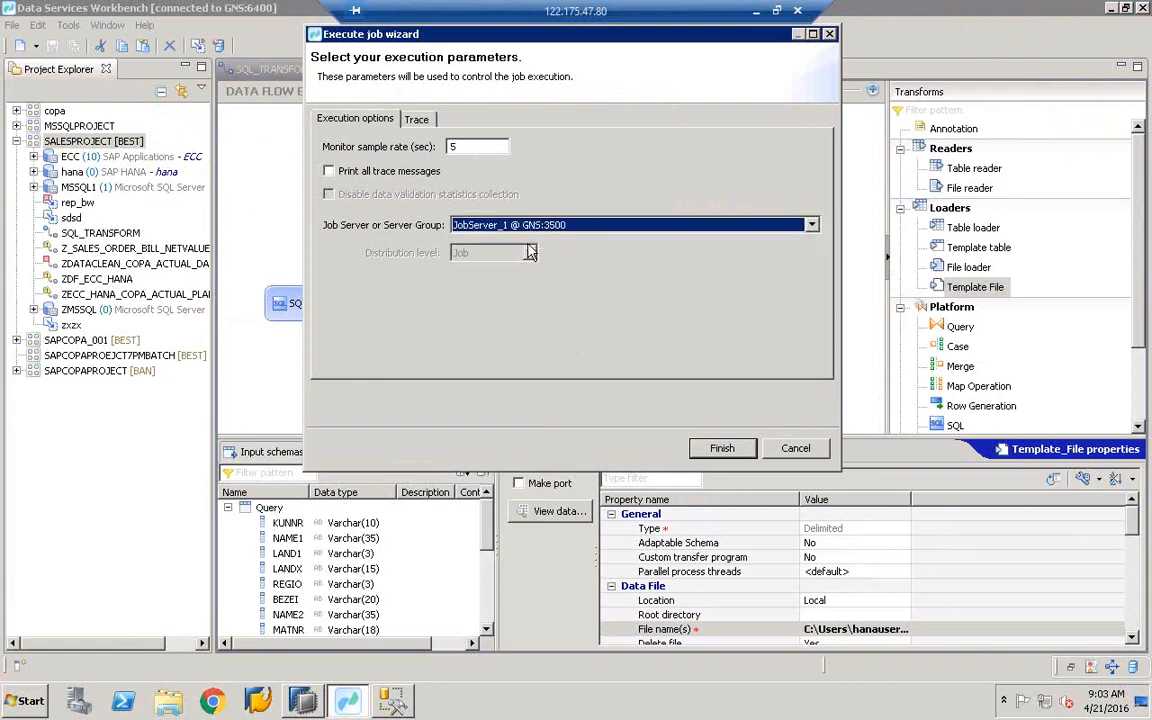
left_click_drag(722, 40, 457, 184)
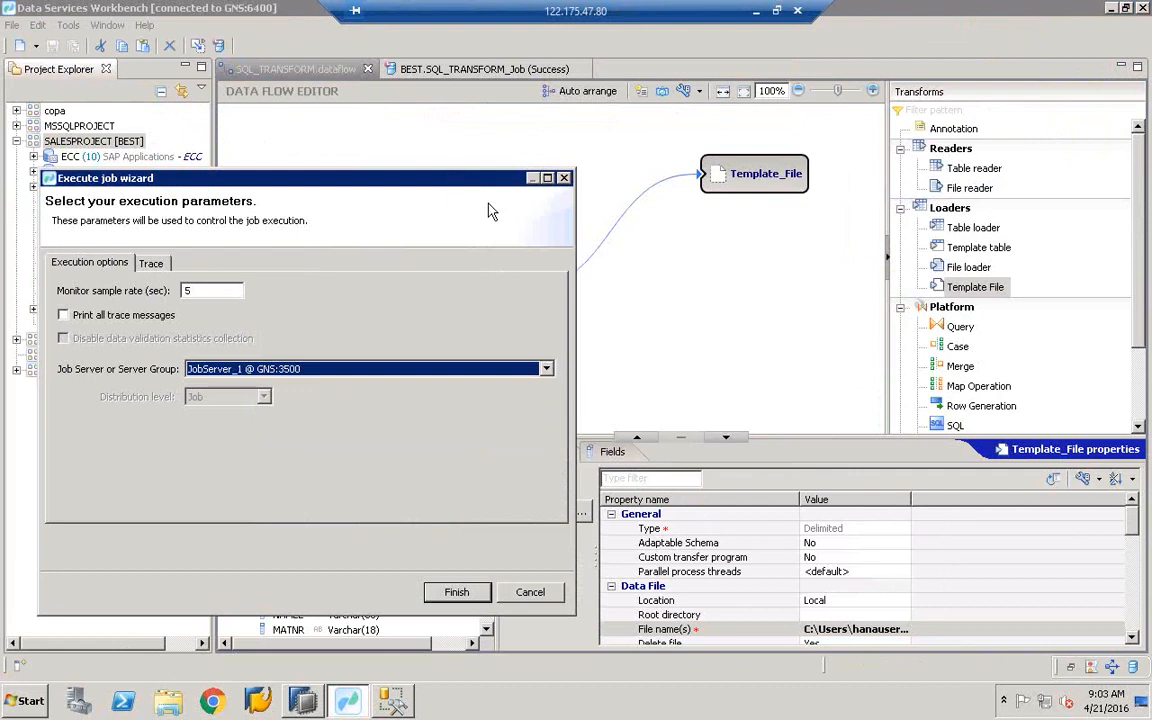
left_click_drag(470, 174, 643, 130)
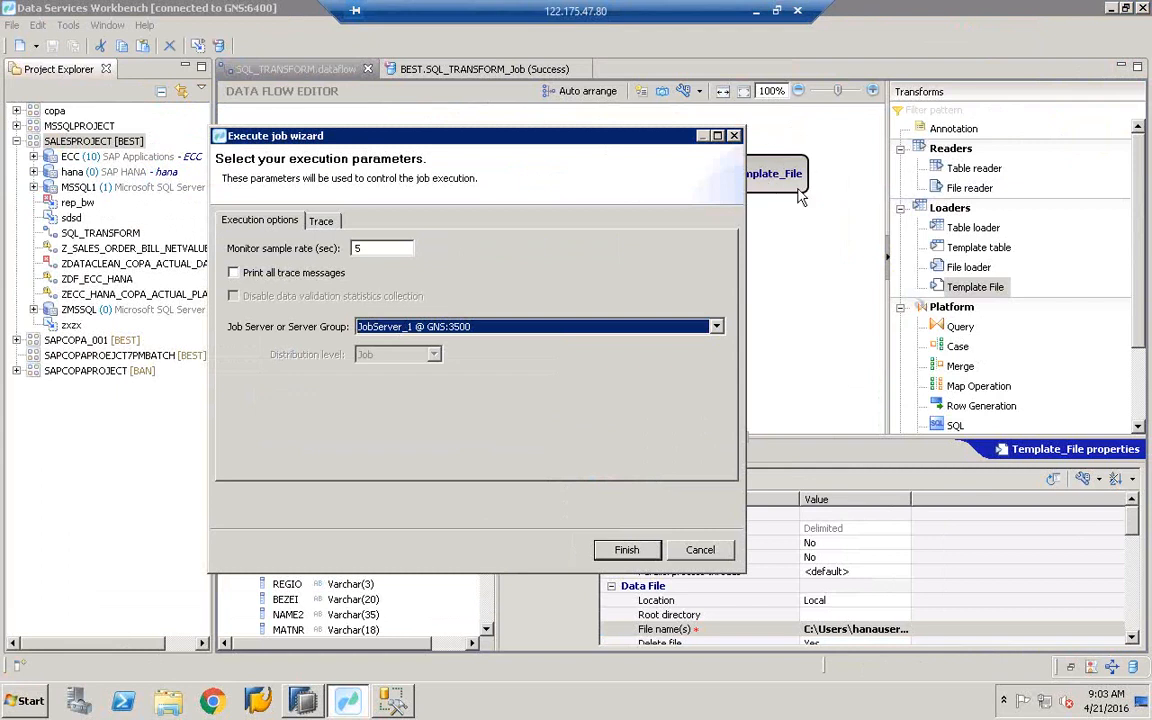
left_click_drag(547, 143, 461, 107)
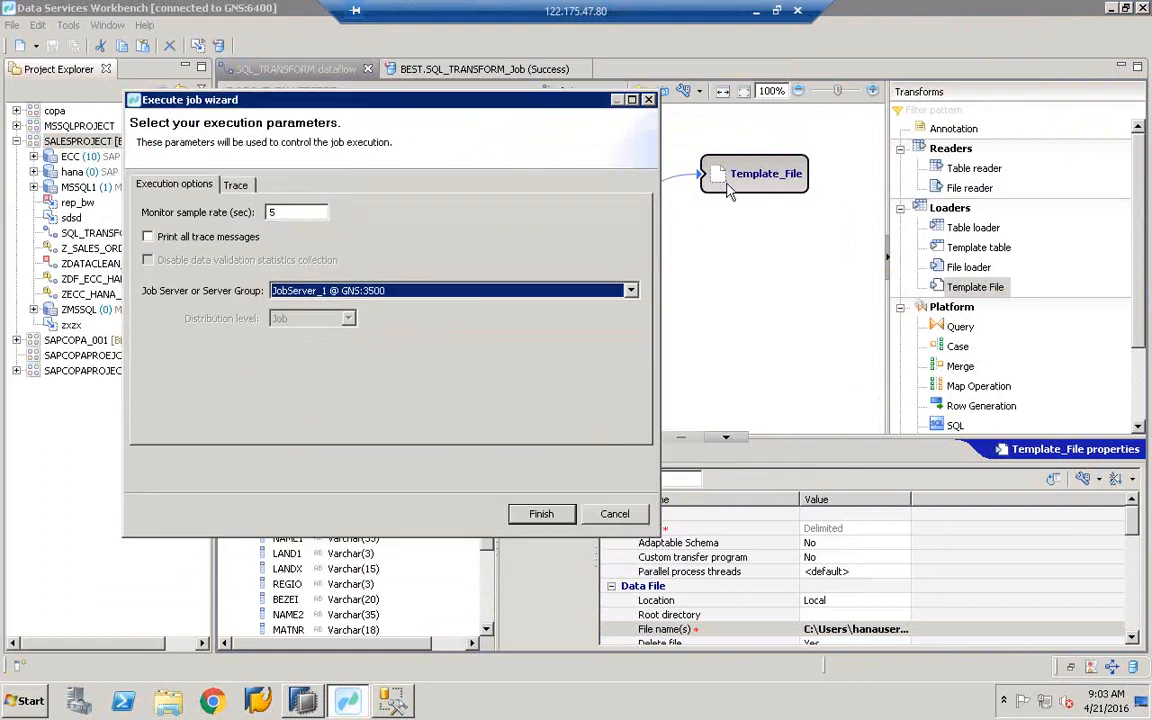
left_click(538, 514)
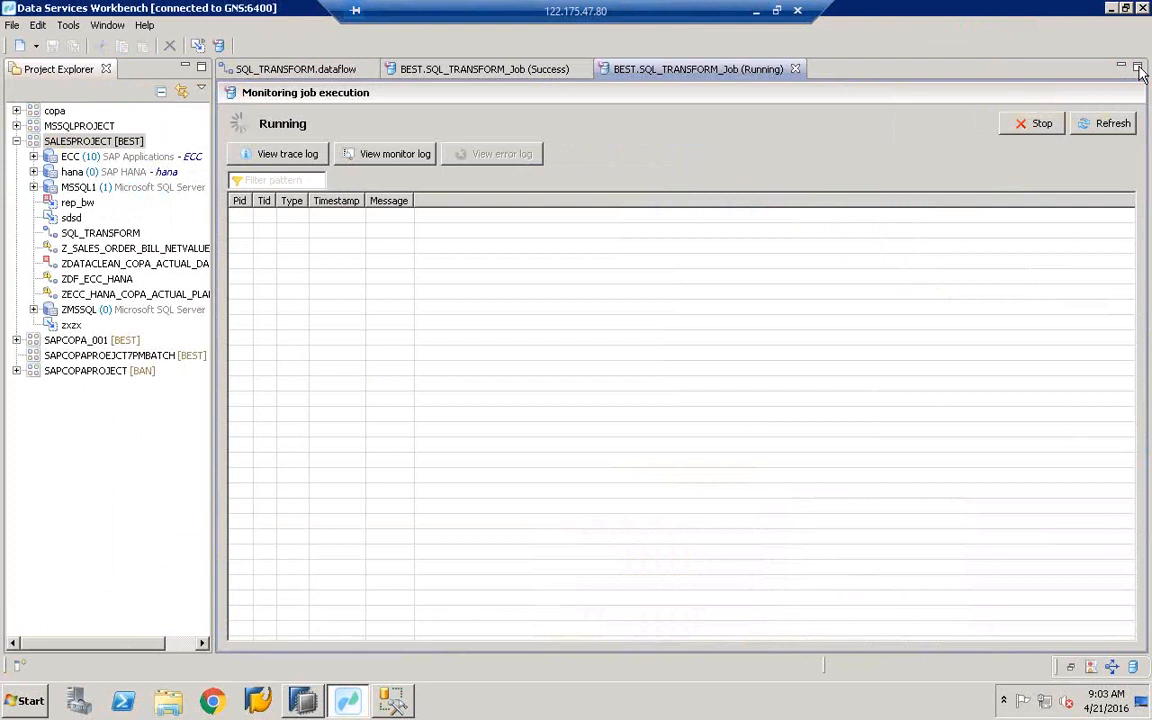
- Check the trace log's job-completed-successfully message, then minimize all open windows
left_click(276, 156)
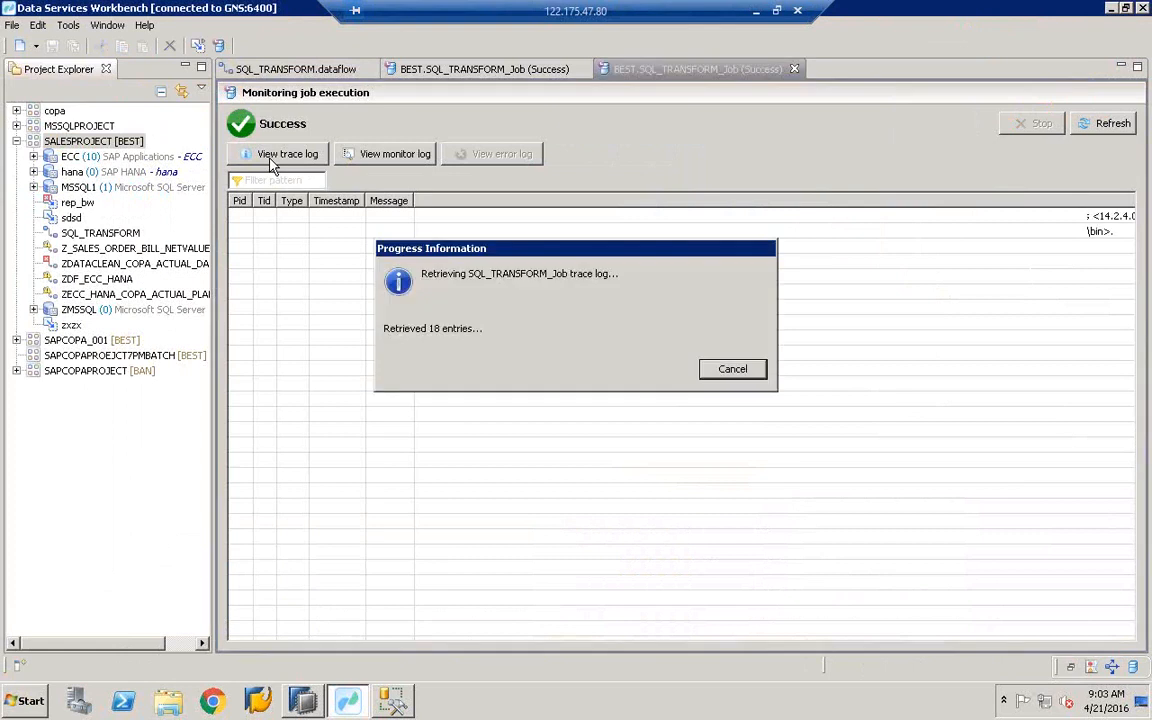
left_click(714, 478)
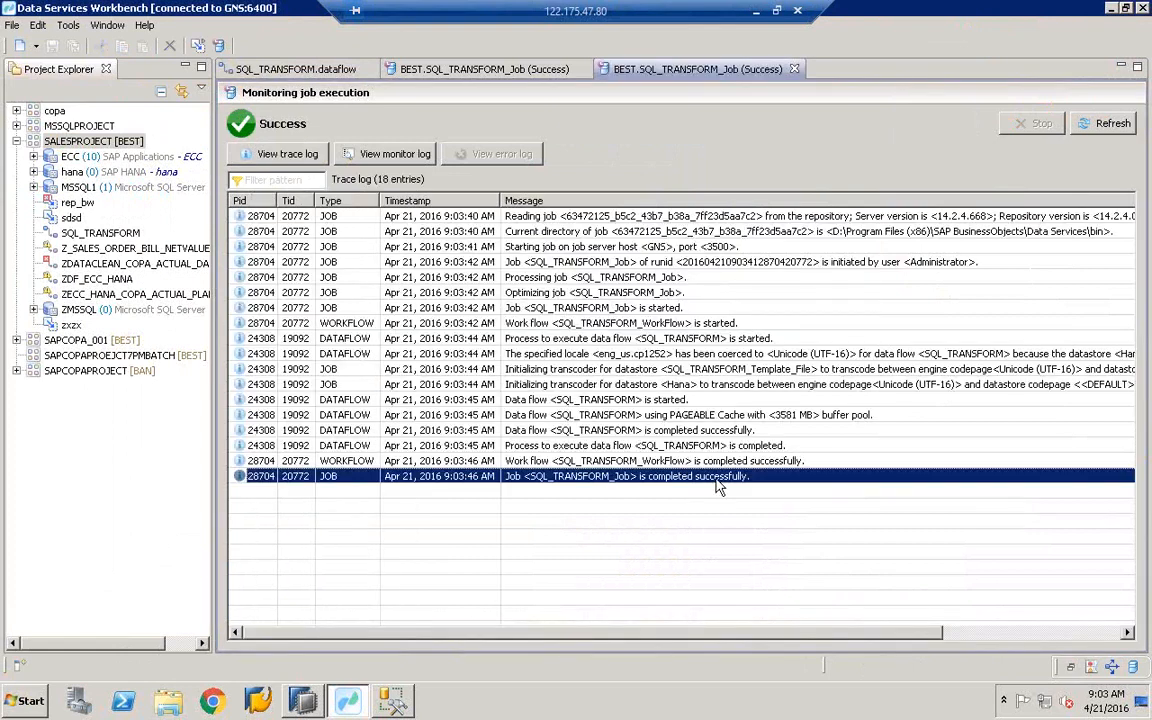
left_click(1108, 9)
left_click(1108, 9)
left_click(1108, 9)
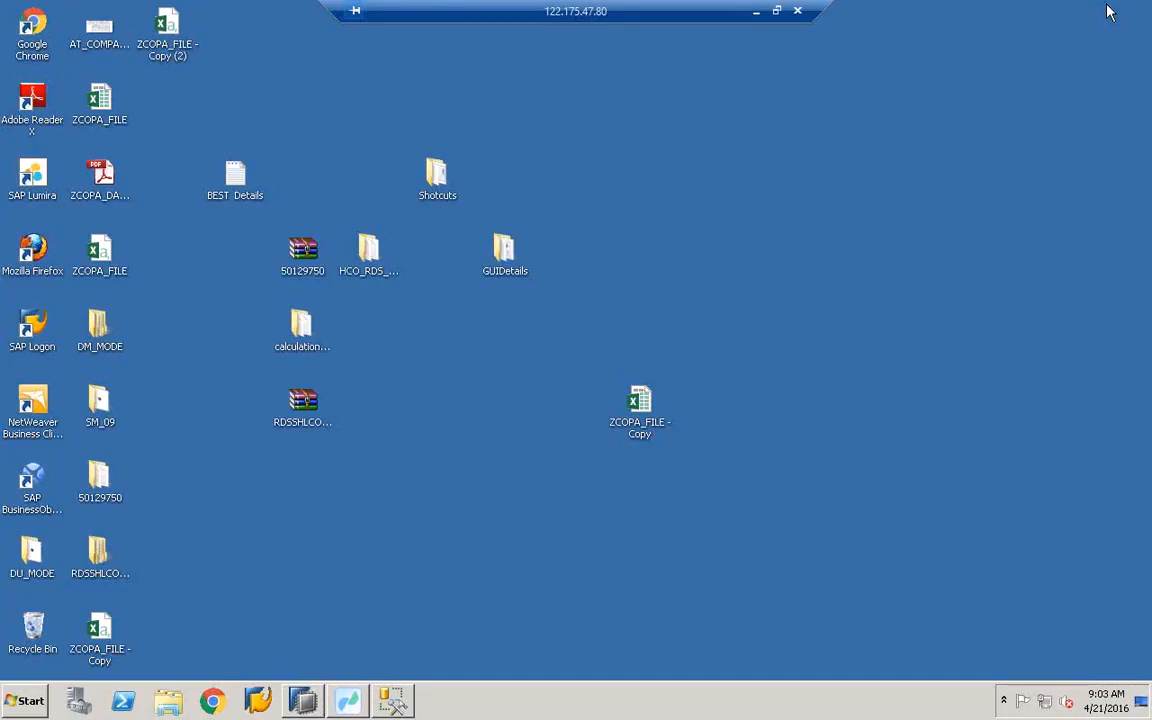
- Open ZCOPA_FILE - Copy (2) in Excel and auto-fit all columns
left_click(641, 400)
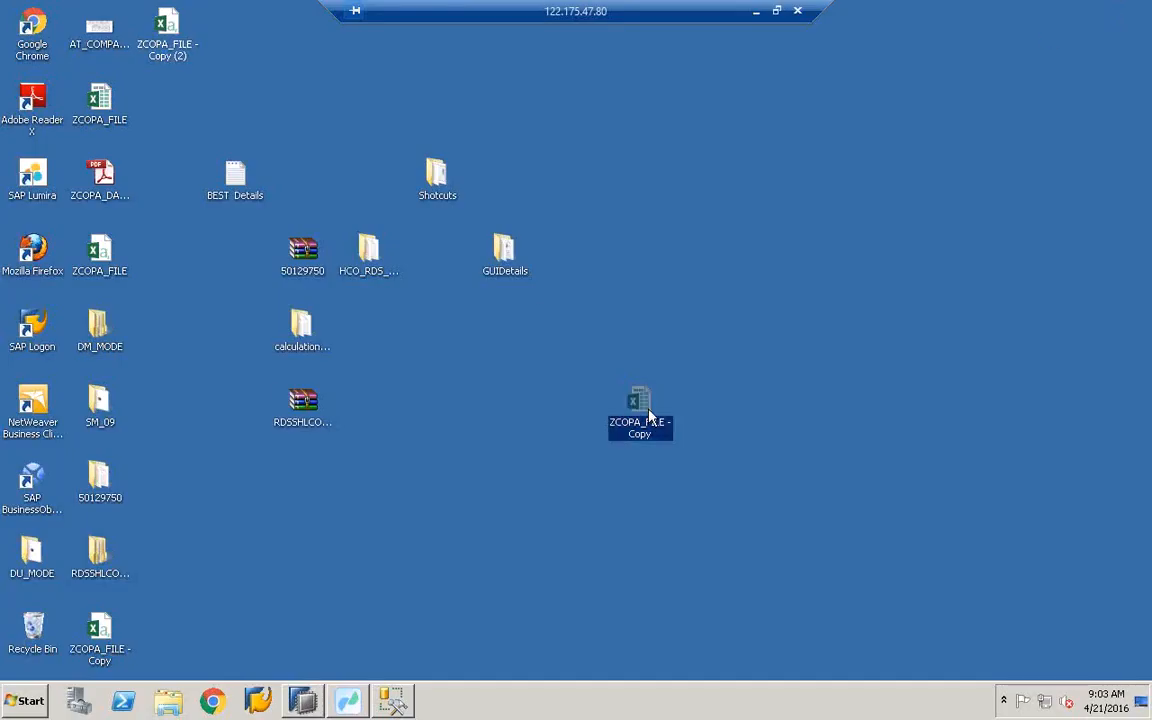
left_click(170, 44)
right_click(176, 57)
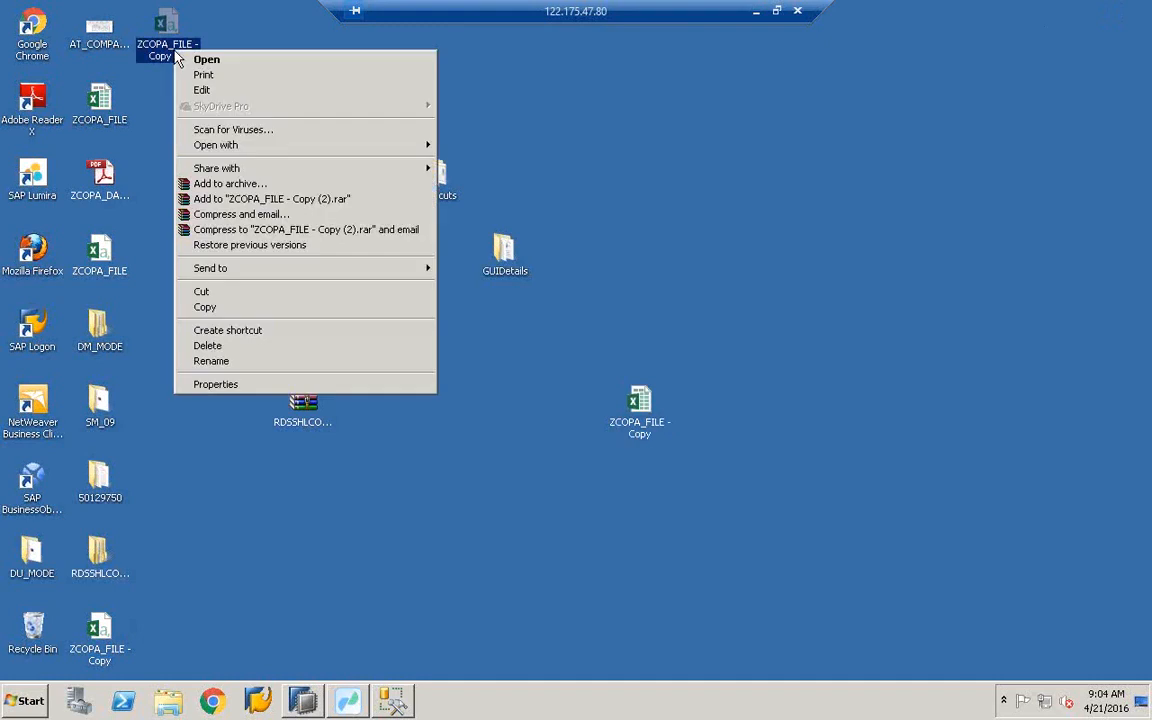
left_click(200, 60)
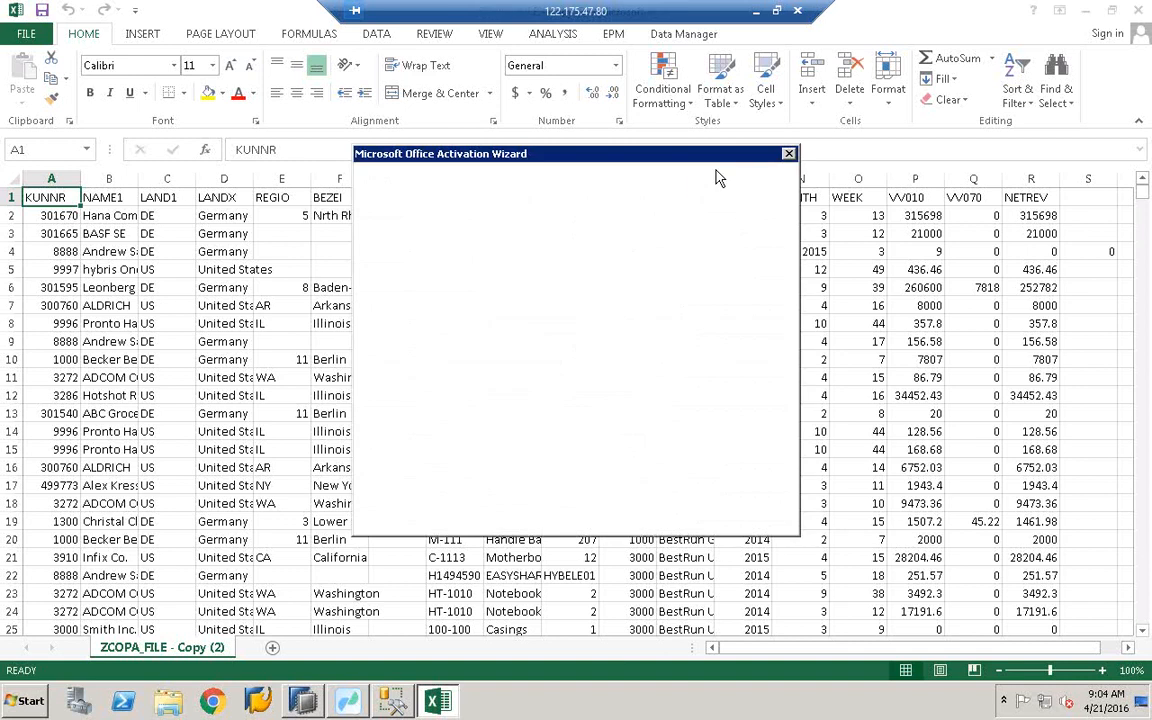
left_click(759, 519)
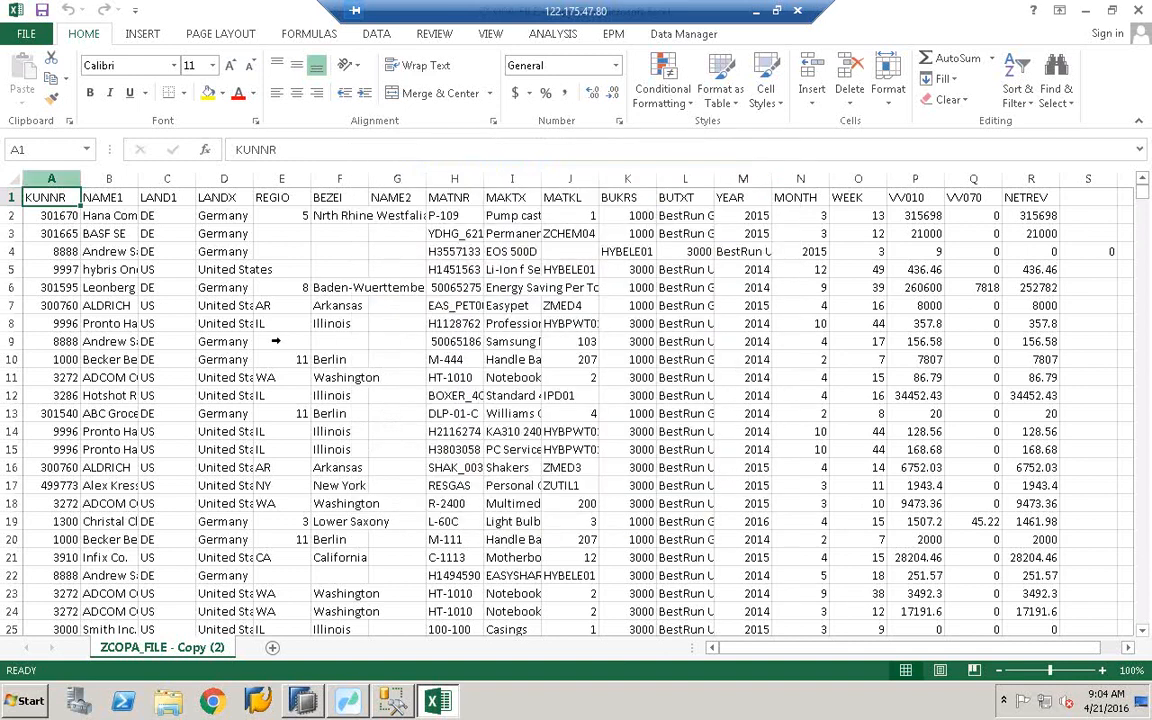
left_click(8, 175)
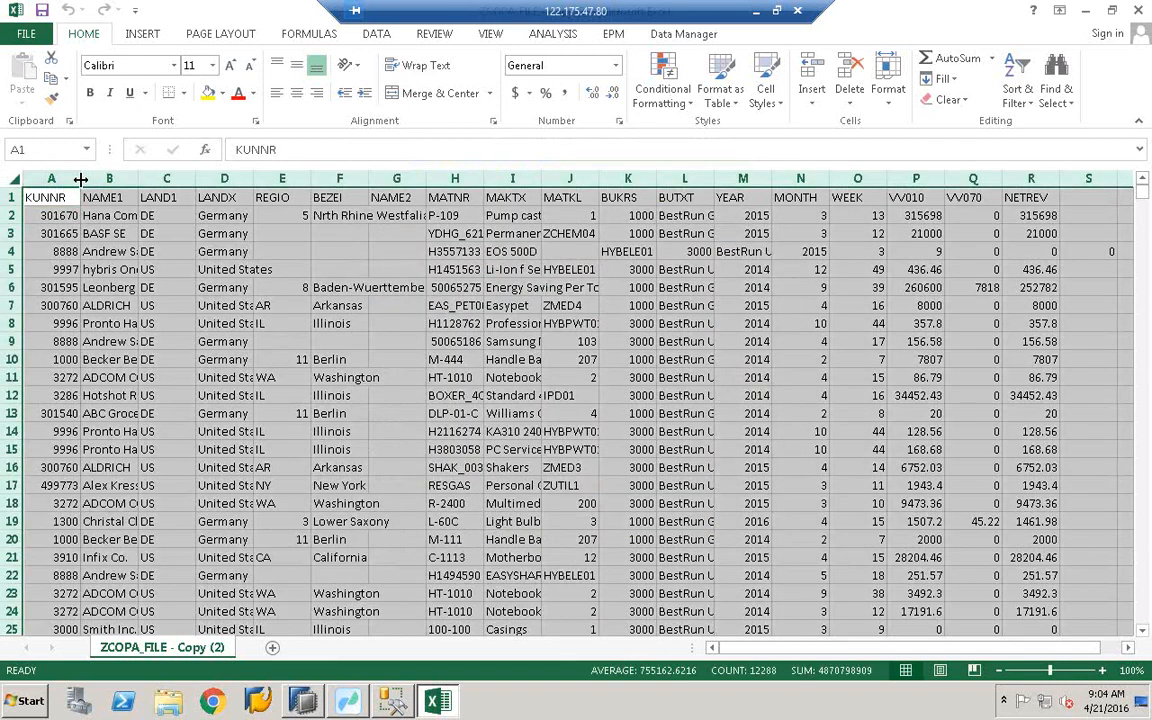
double_click(81, 179)
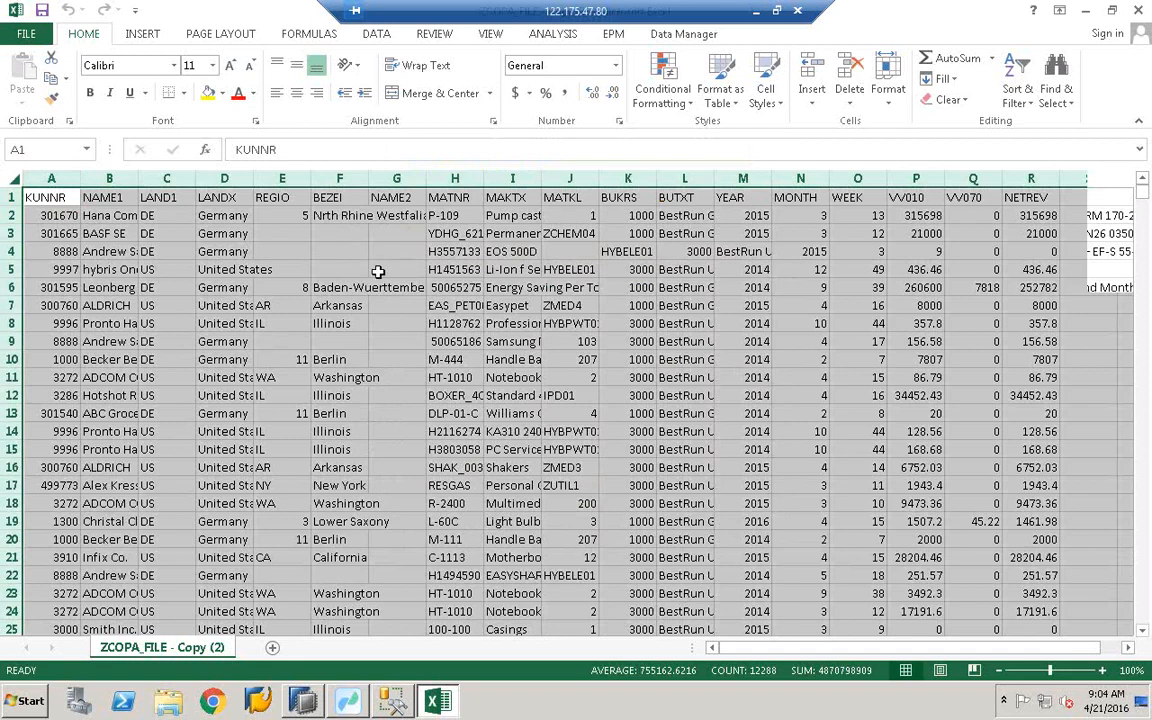
left_click(345, 265)
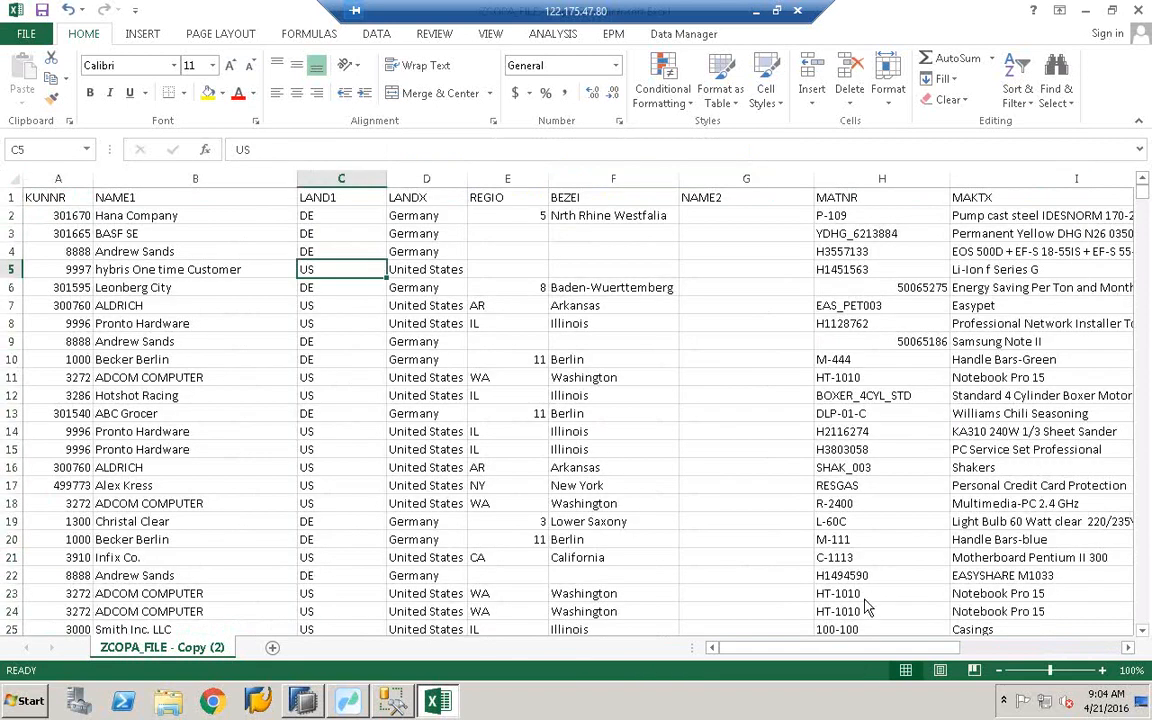
- Check the KUNNR, NAME1, LAND1 and LANDX headers, copy row 1, then return to the Workbench
left_click_drag(866, 652, 748, 653)
left_click(70, 192)
left_click(147, 195)
left_click(340, 197)
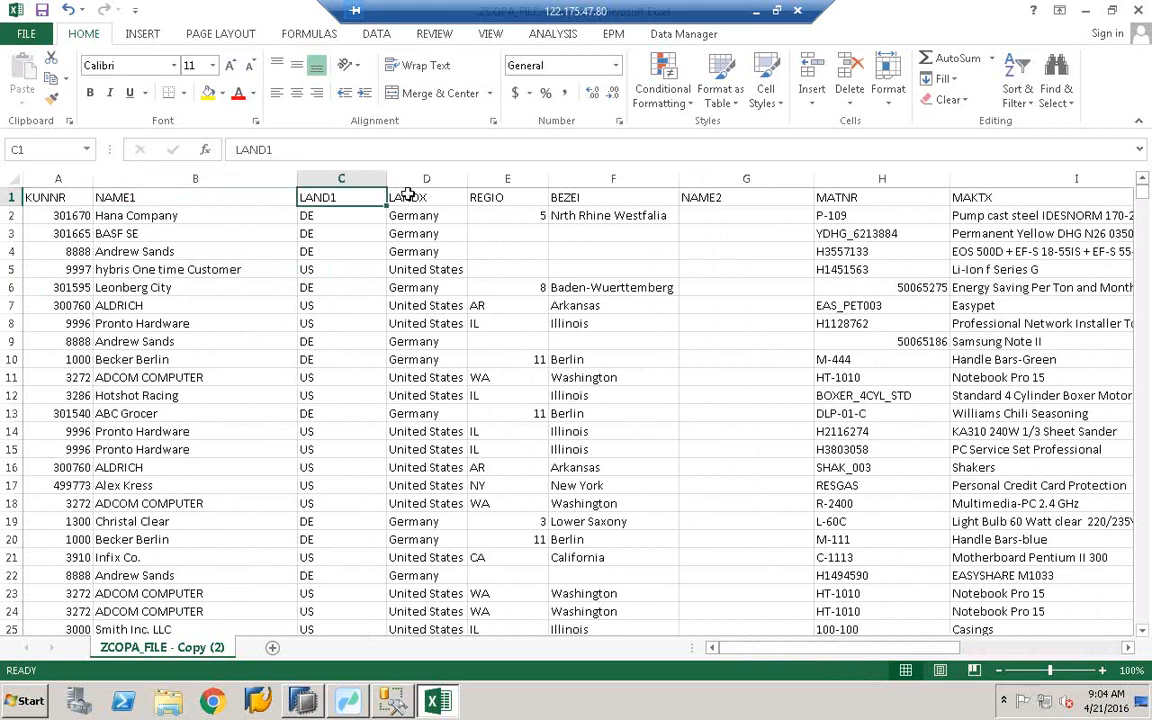
left_click(400, 197)
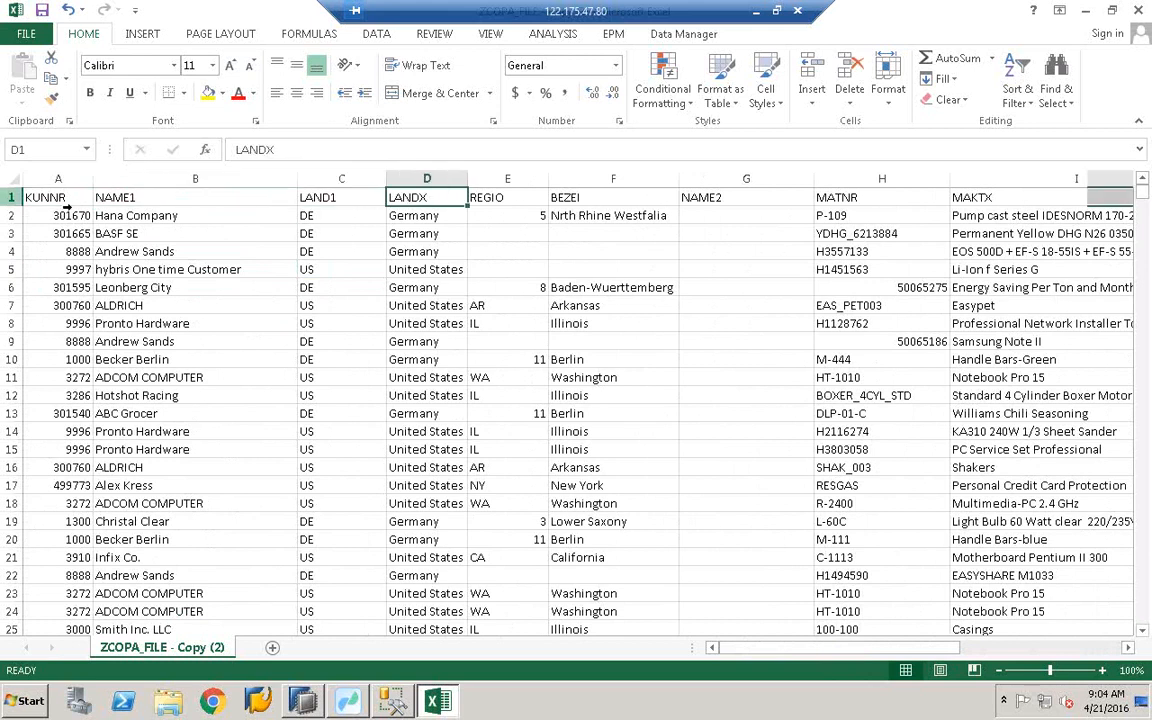
left_click(11, 197)
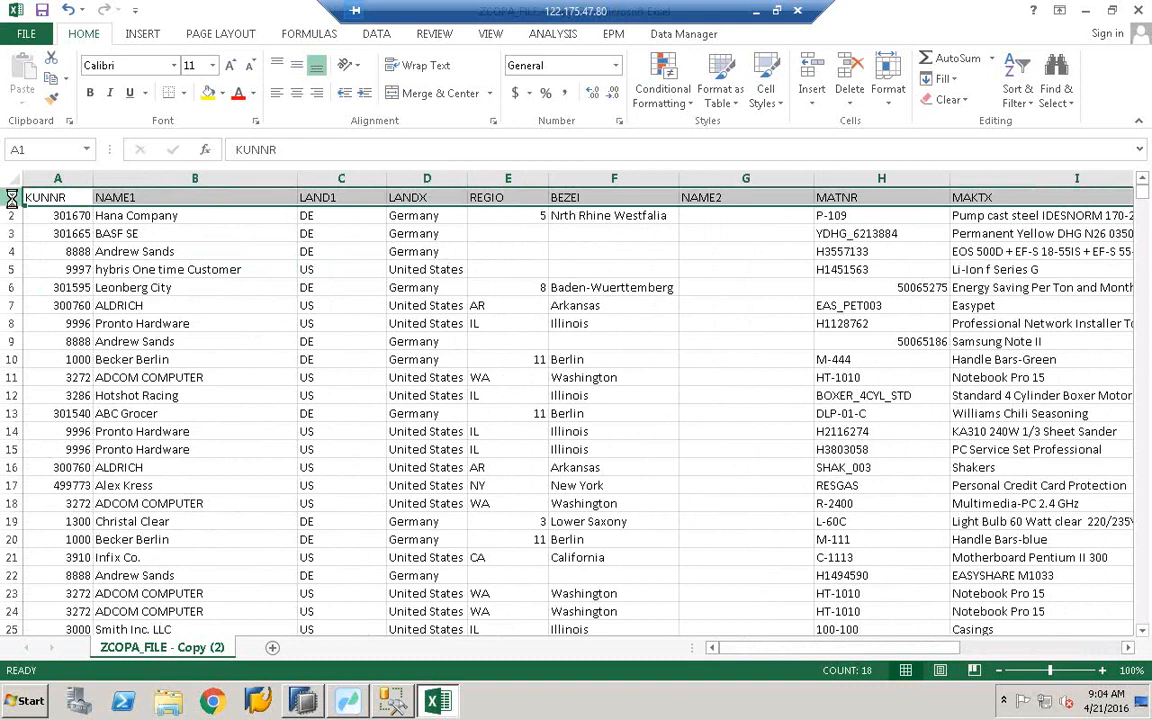
key("ctrl+c")
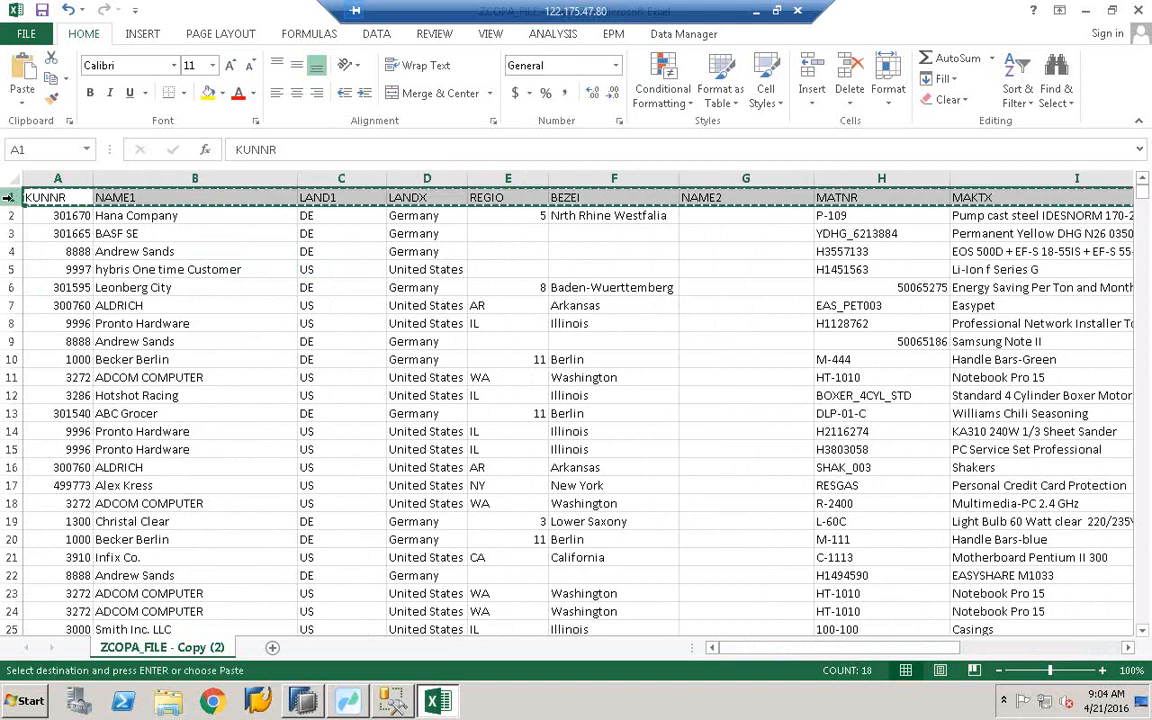
left_click(352, 708)
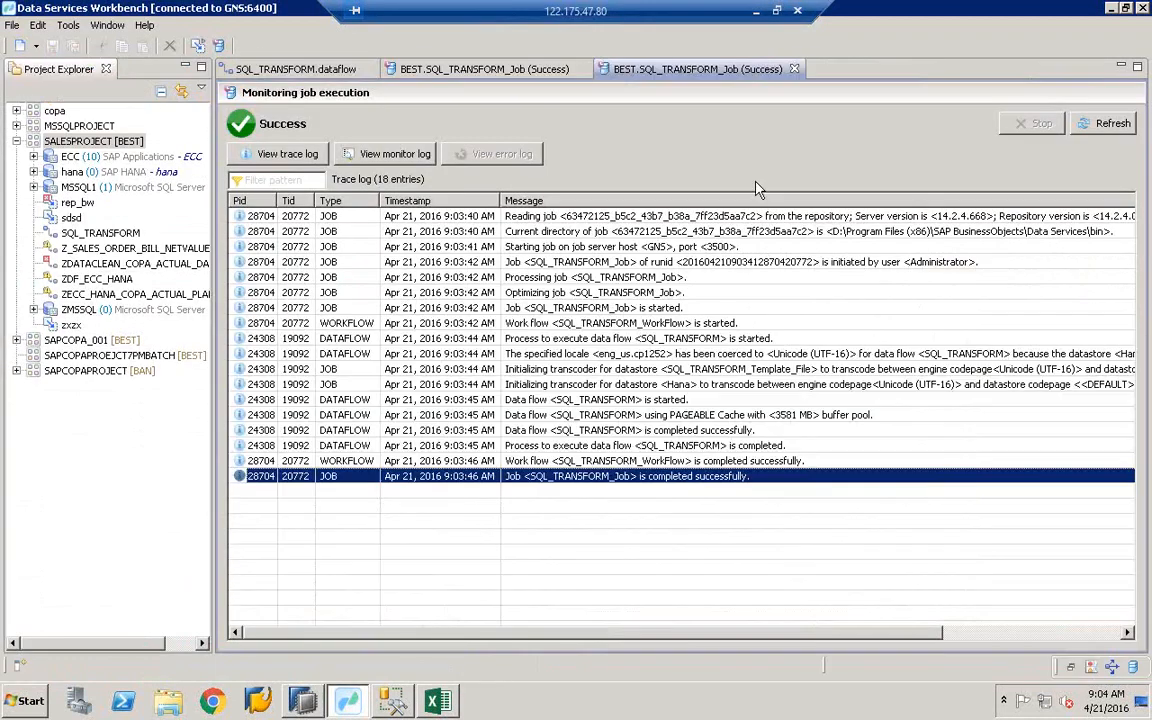
- Review Template_File on the SQL_TRANSFORM.dataflow tab, then minimize the Workbench to show Excel
left_click(328, 72)
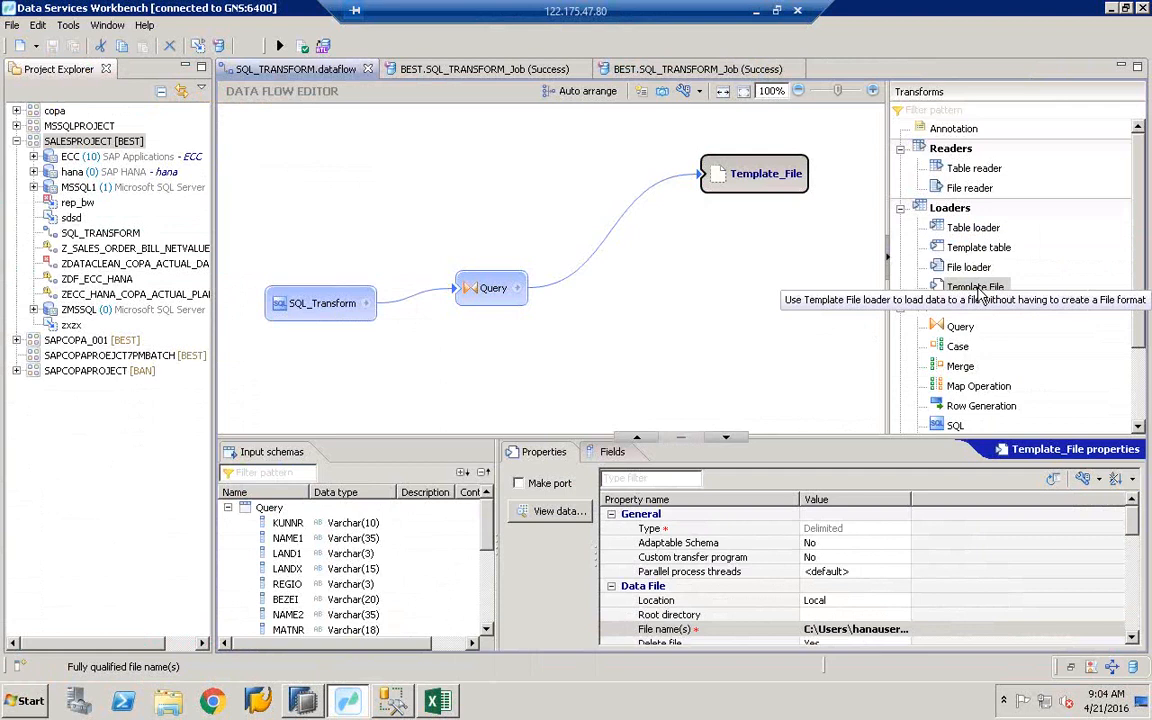
left_click(1112, 8)
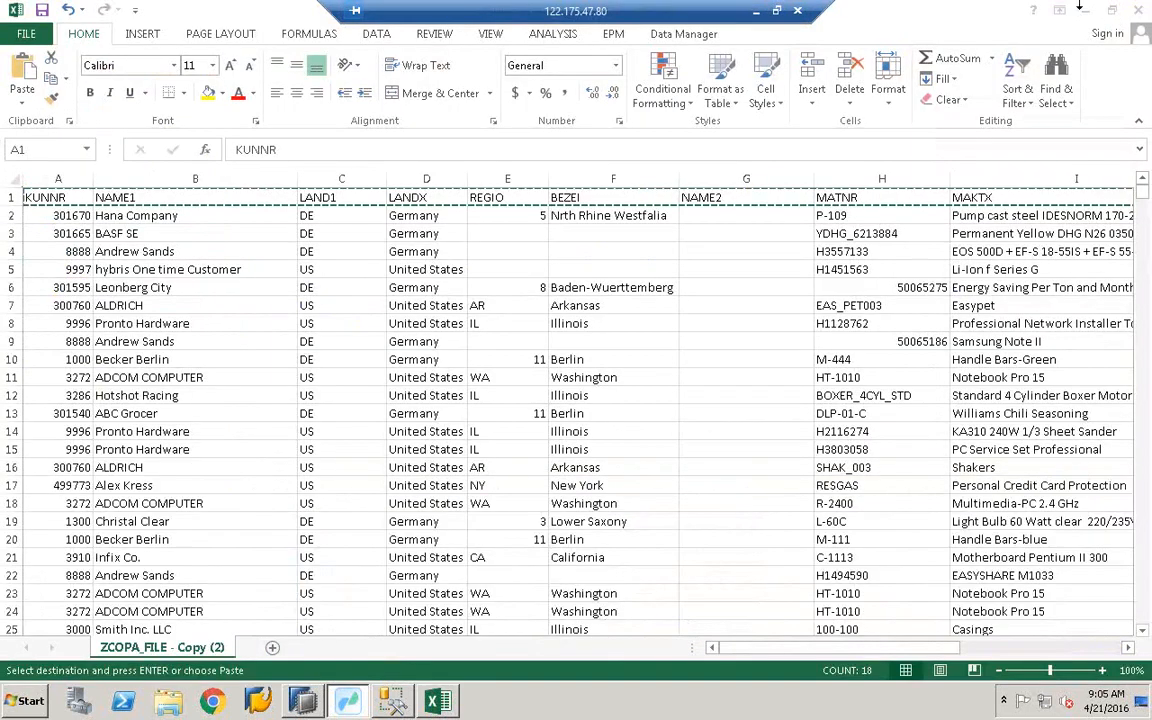
- Close the output workbook in Excel without saving changes
left_click(1139, 11)
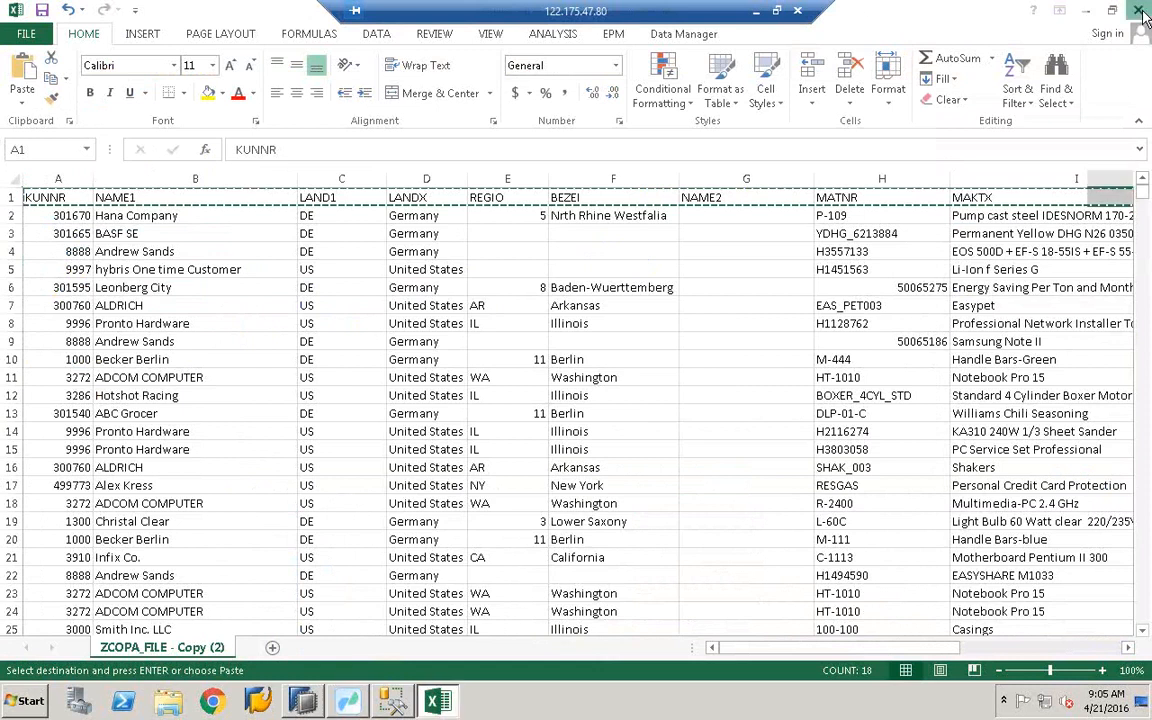
left_click(589, 373)
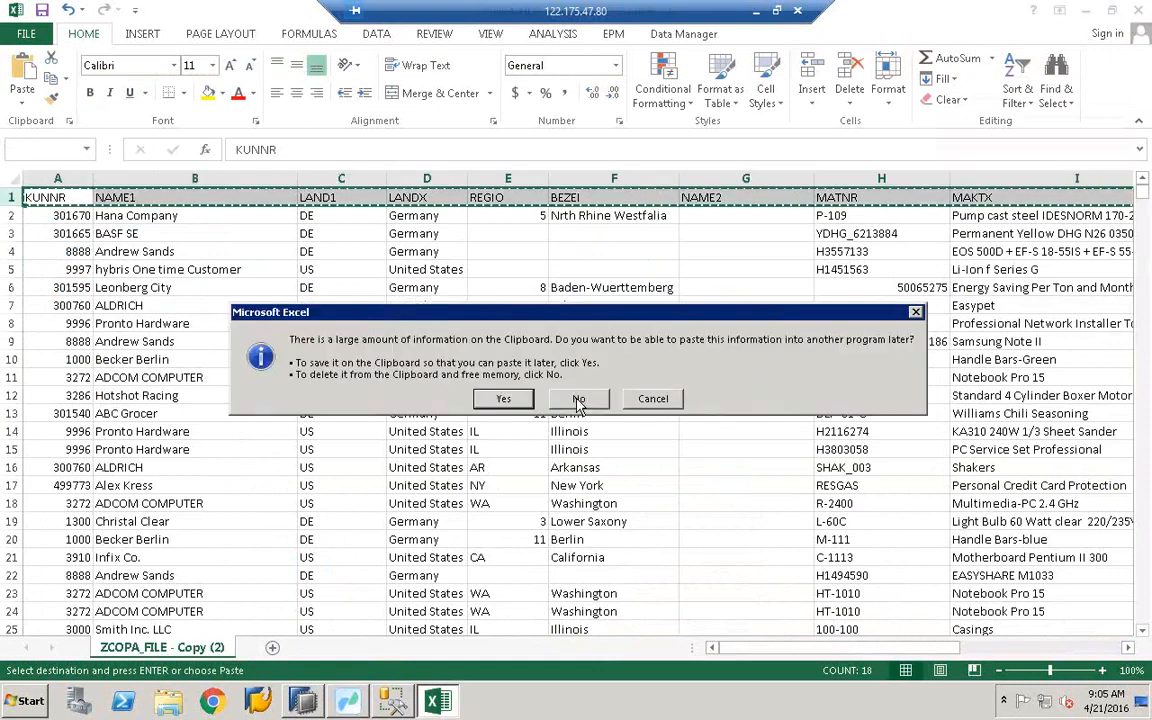
left_click(579, 400)
- Paste a duplicate of ZCOPA_FILE - Copy (2) on the desktop, then delete that unwanted duplicate
right_click(115, 266)
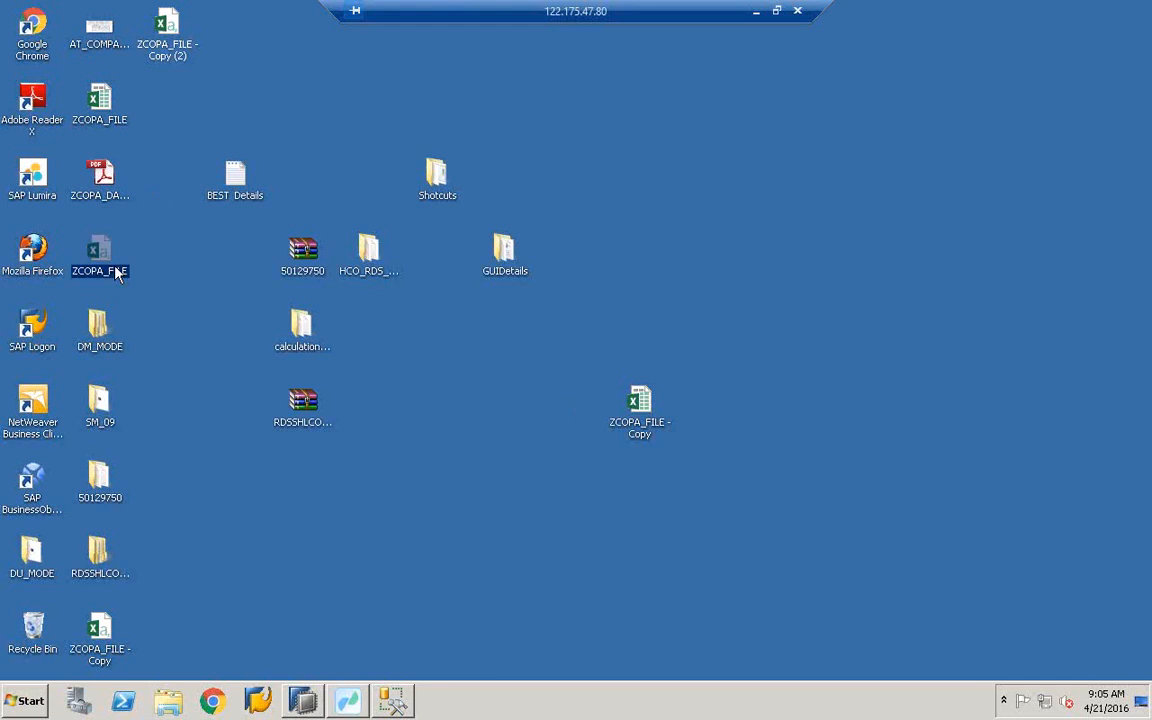
left_click(199, 524)
right_click(412, 470)
left_click(414, 397)
right_click(411, 393)
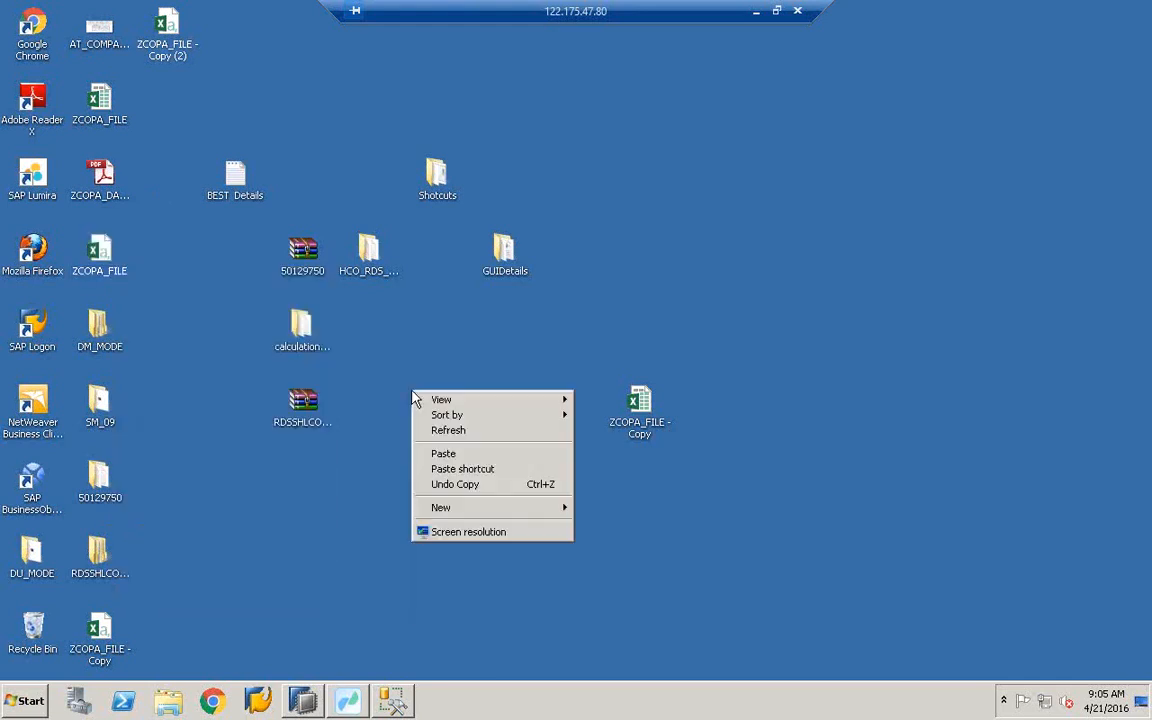
left_click(182, 53)
right_click(182, 56)
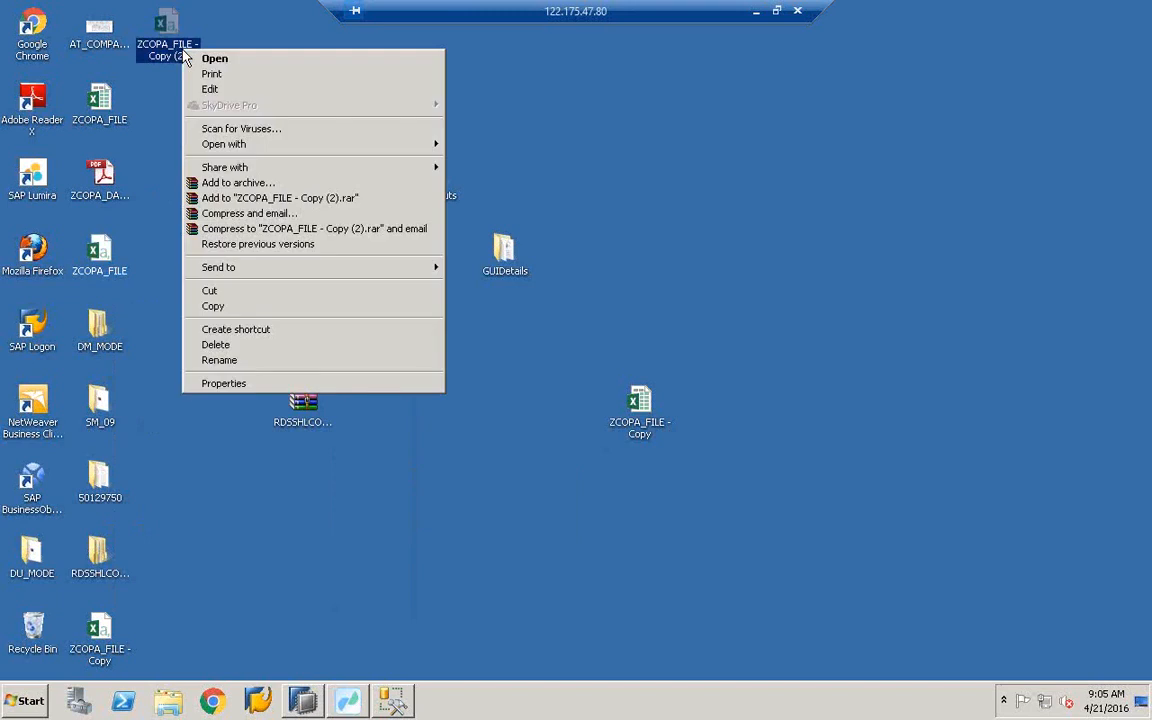
left_click(238, 310)
right_click(272, 404)
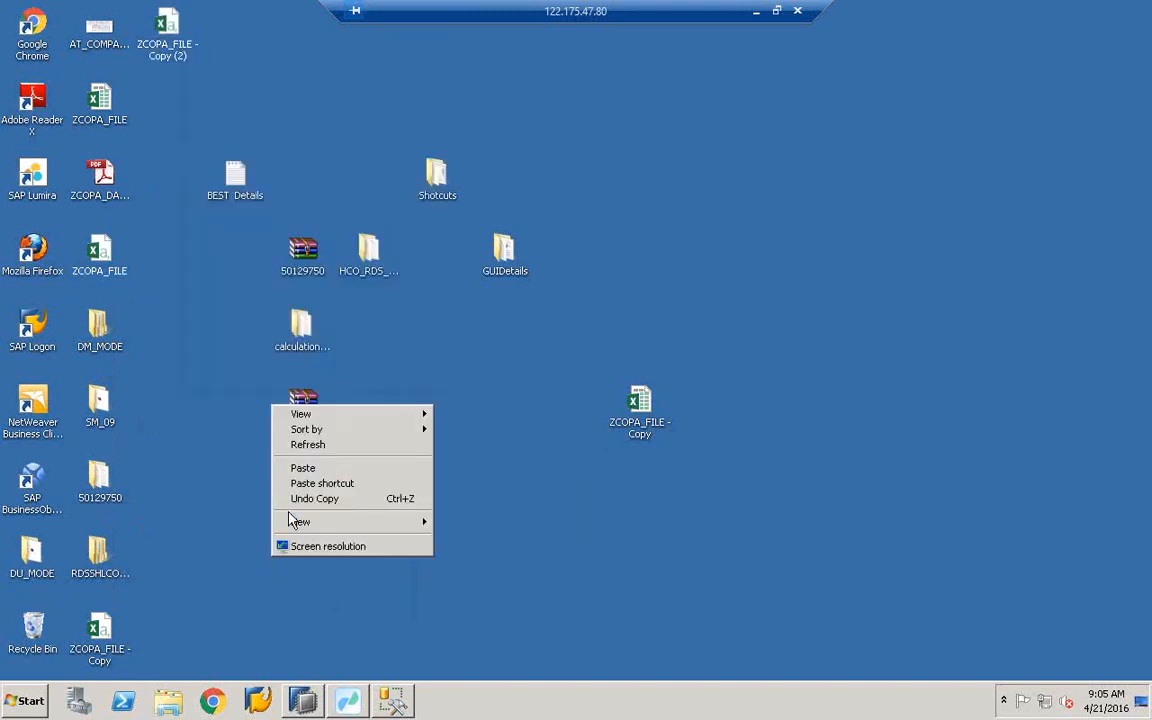
left_click(318, 466)
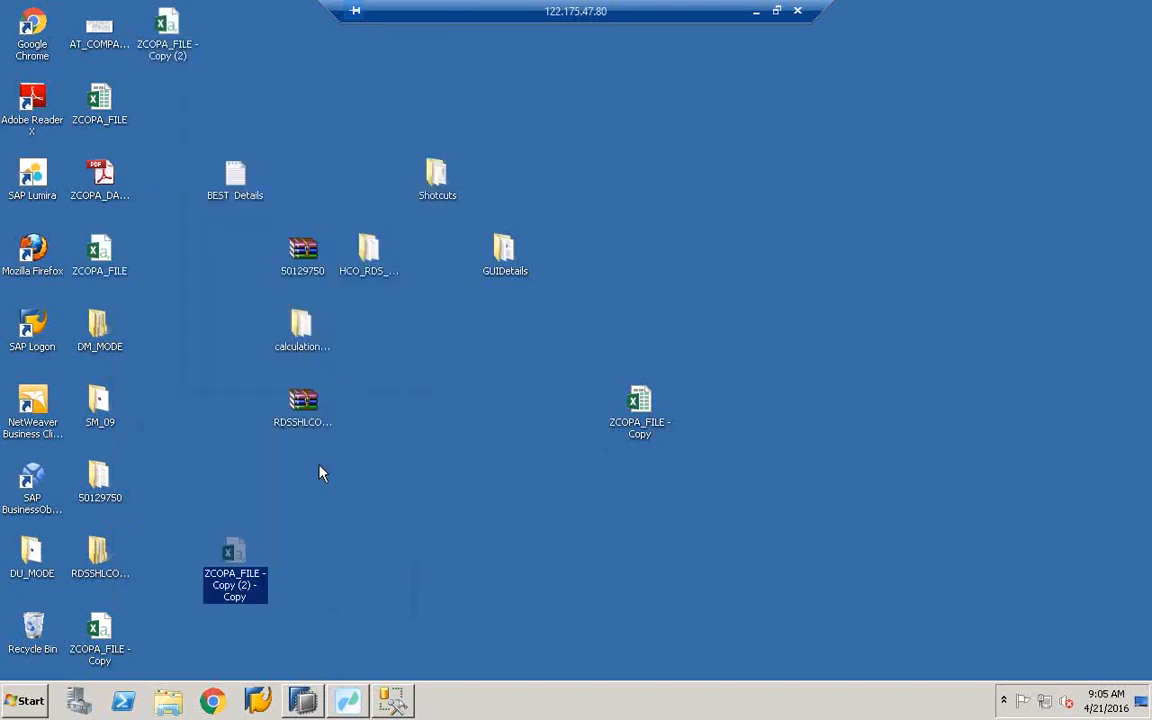
right_click(248, 592)
left_click(280, 533)
left_click(647, 420)
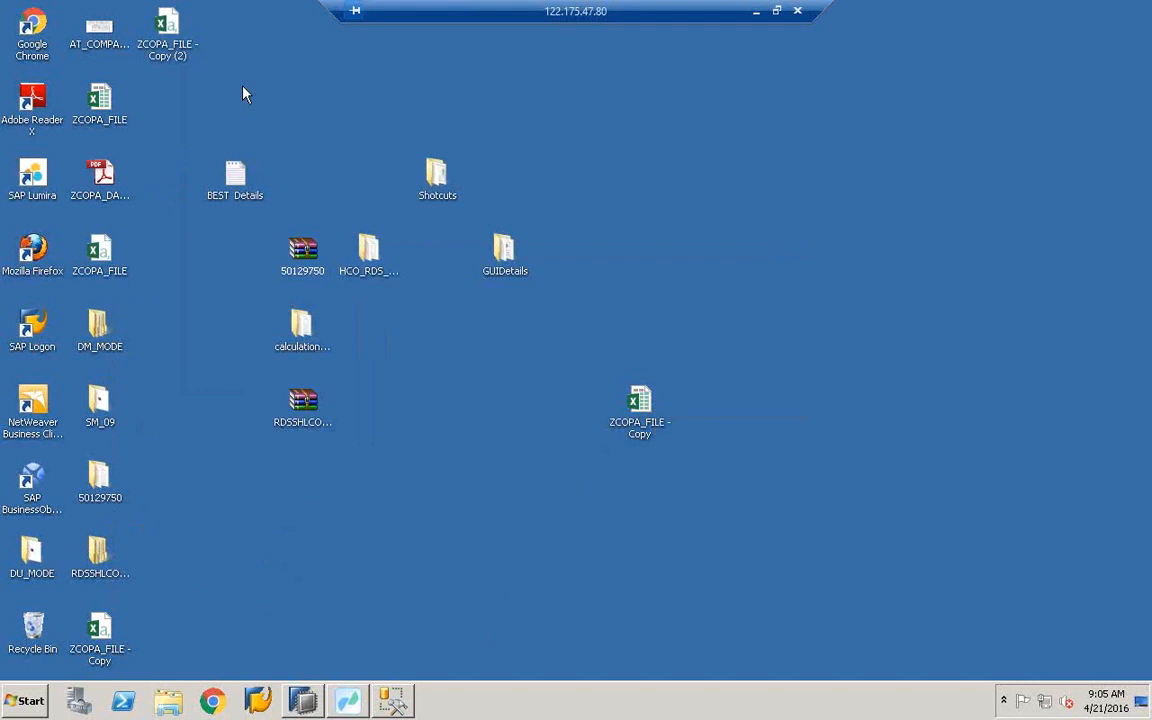
- Copy and paste ZCOPA_FILE - Copy on the desktop to create ZCOPA_FILE - Copy - Copy
left_click(150, 44)
left_click(108, 121)
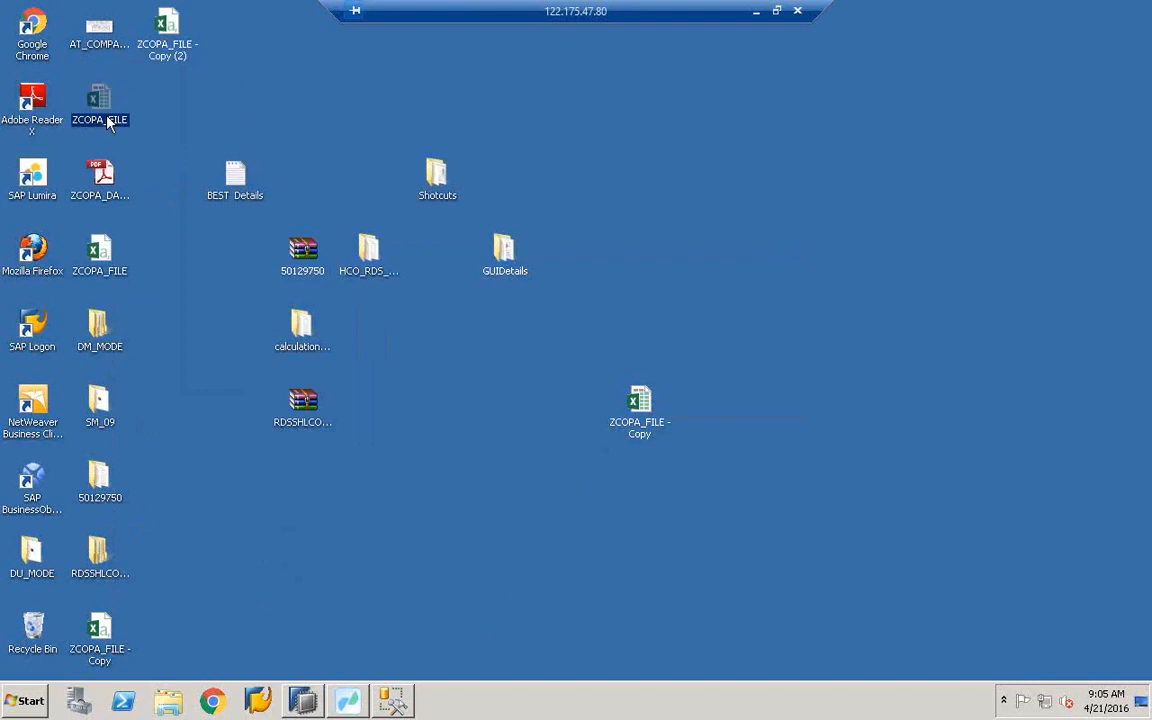
left_click(106, 646)
right_click(108, 646)
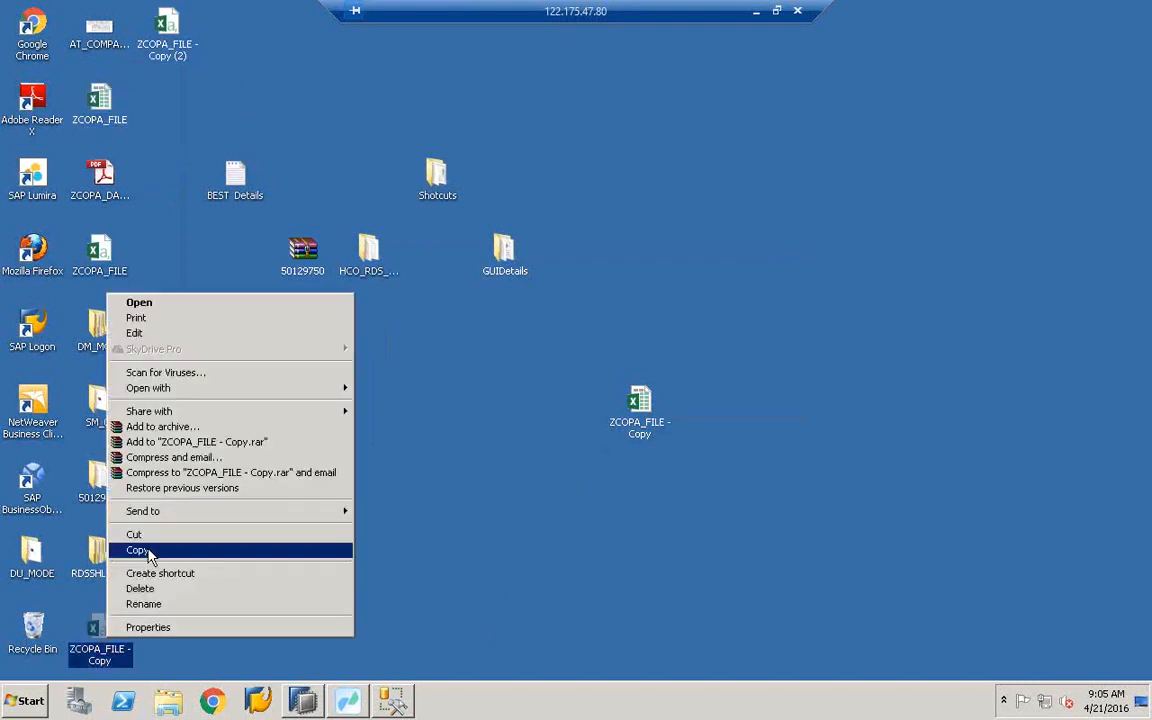
left_click(149, 549)
right_click(325, 495)
left_click(386, 557)
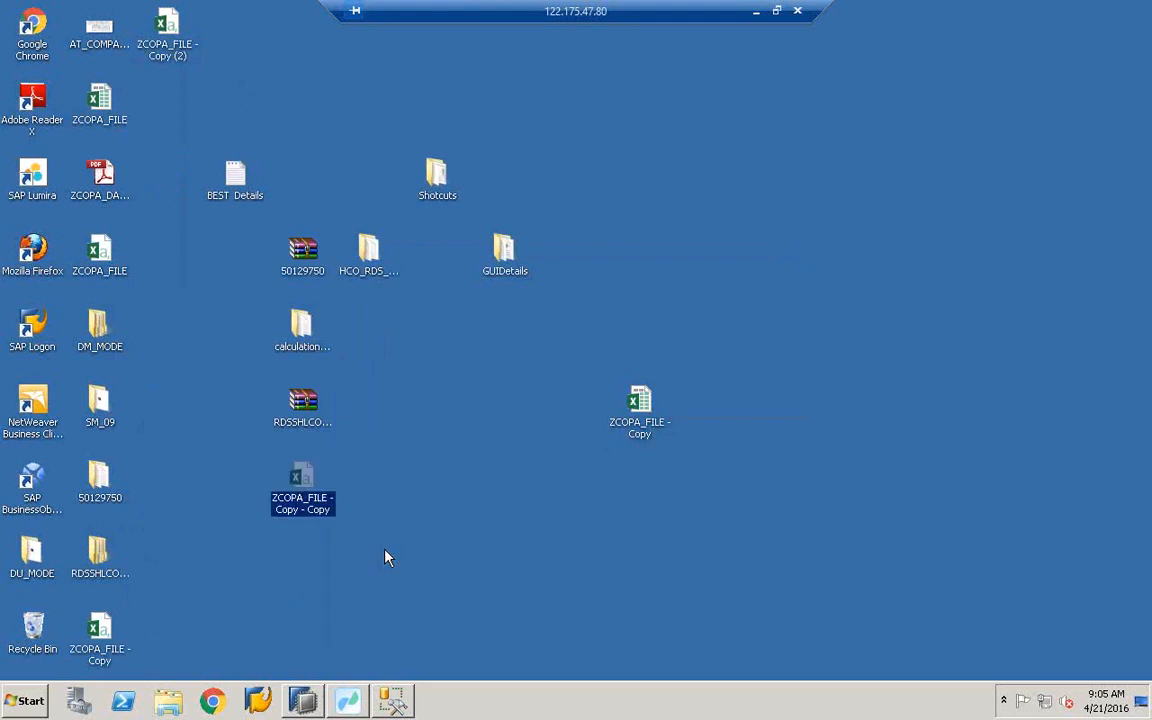
- Open ZCOPA_FILE - Copy - Copy in Excel, clear row 1's contents, and minimize Excel
double_click(316, 507)
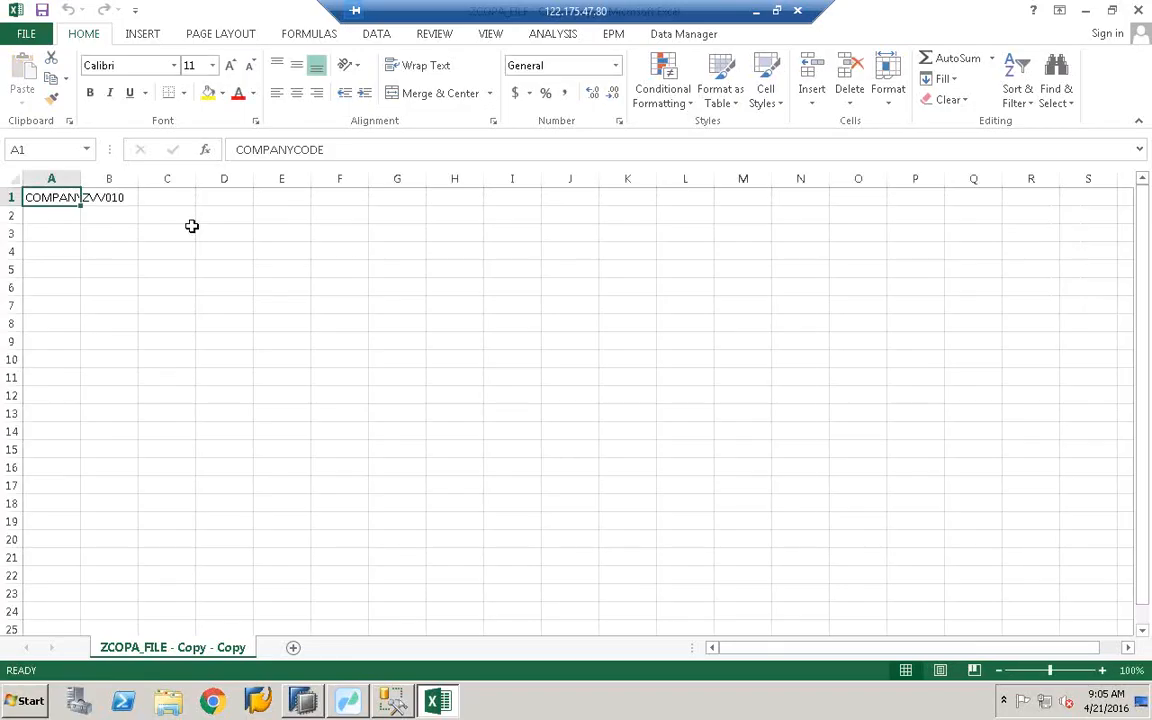
left_click(752, 517)
left_click(8, 197)
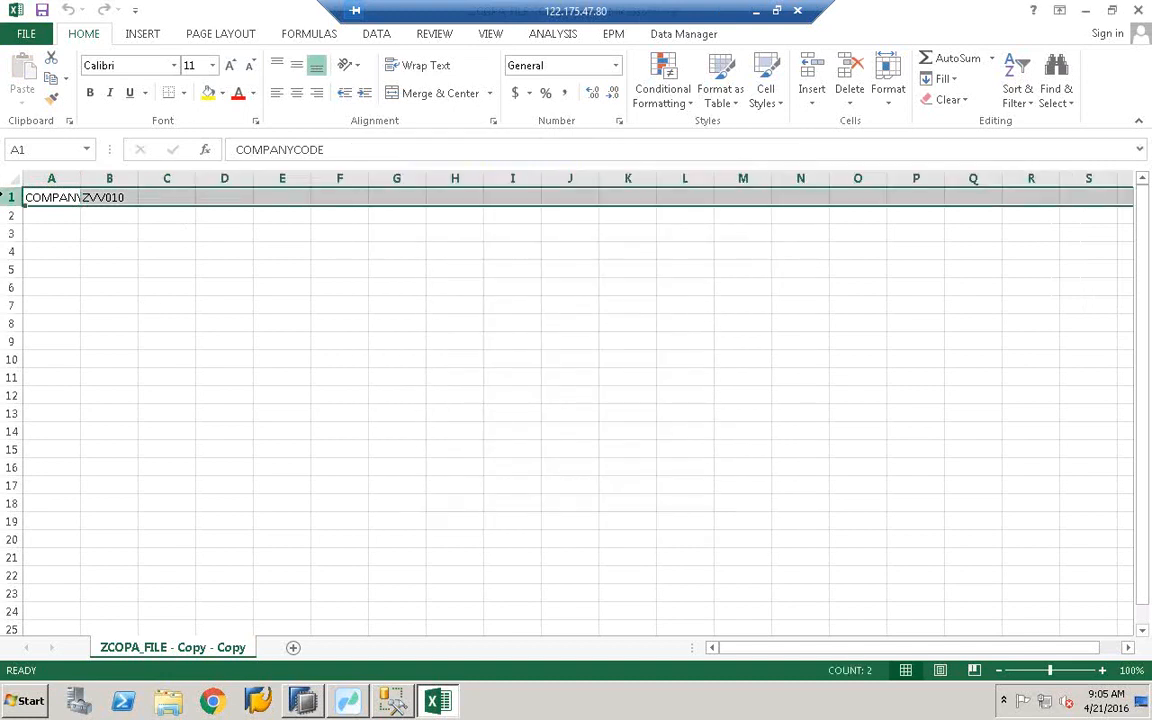
right_click(8, 197)
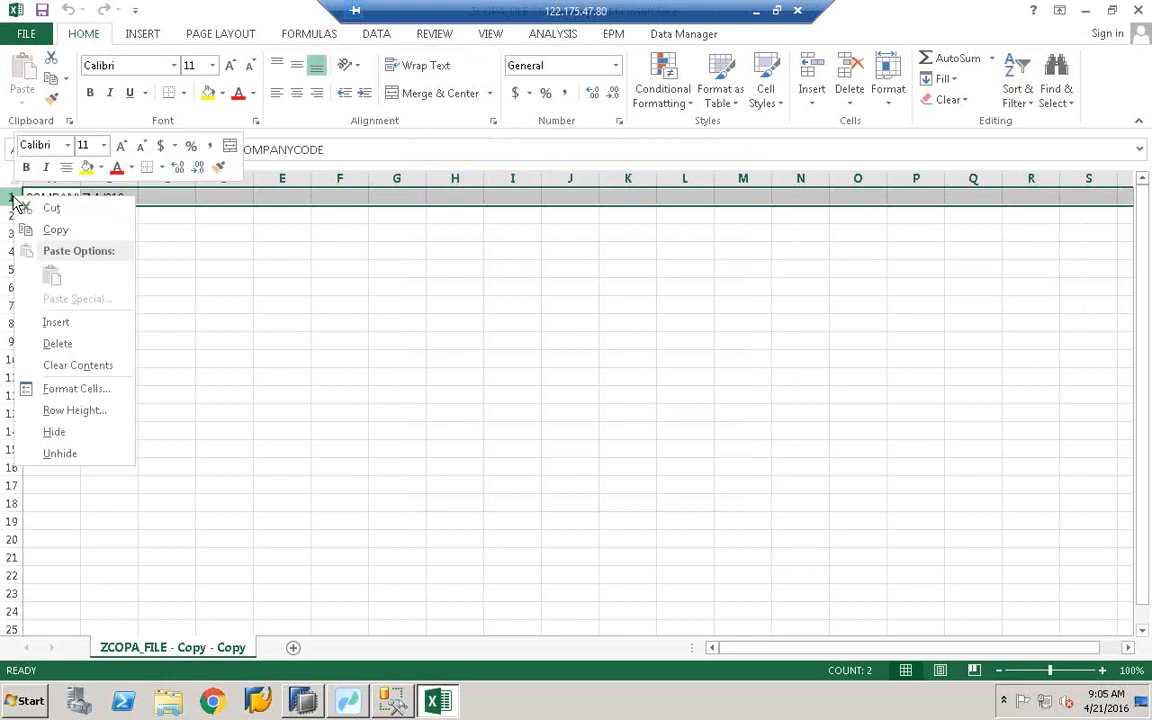
left_click(56, 346)
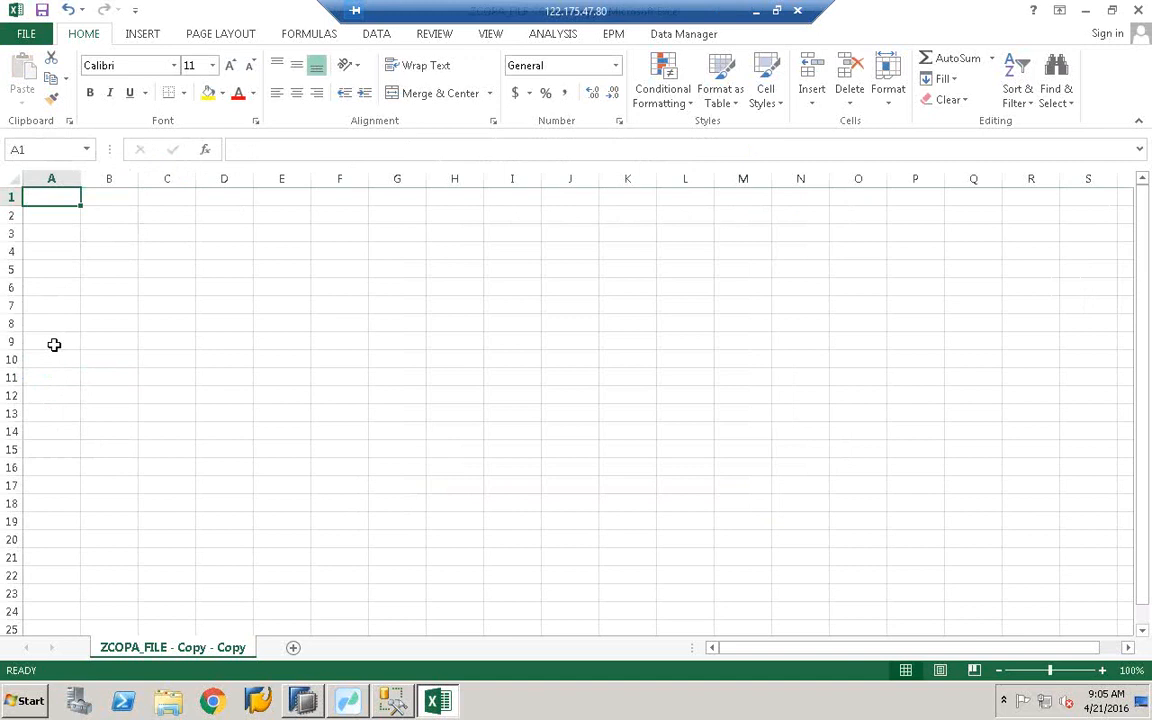
left_click(224, 303)
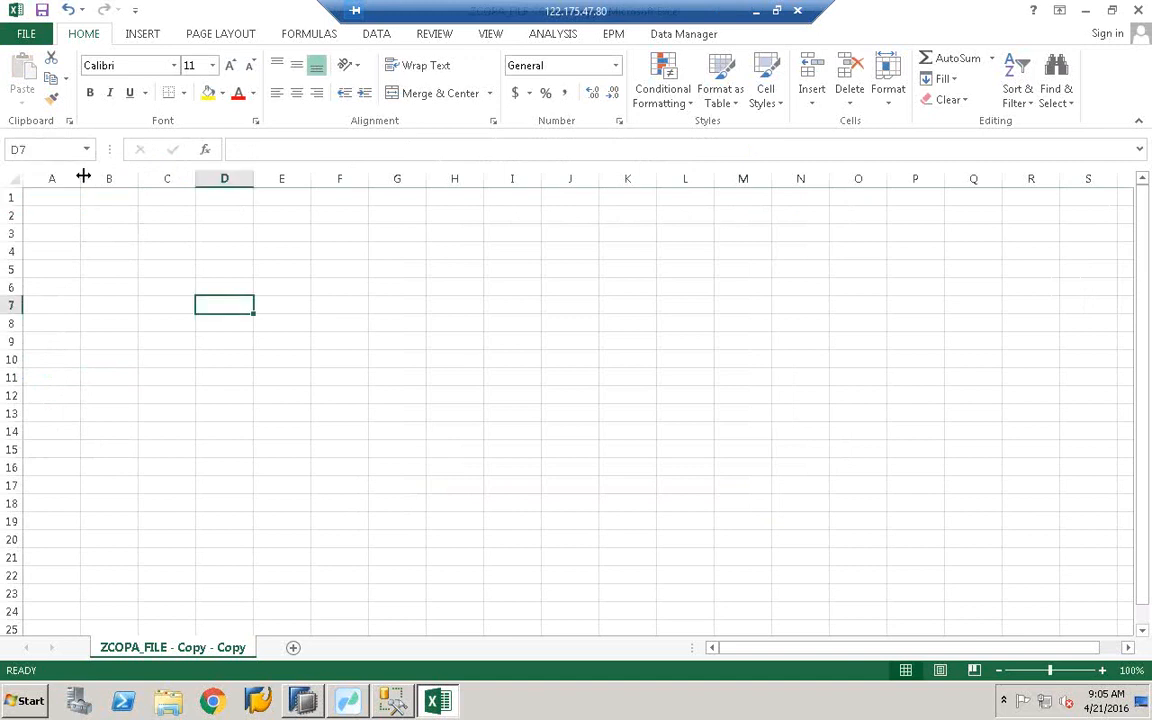
key("ctrl+Home")
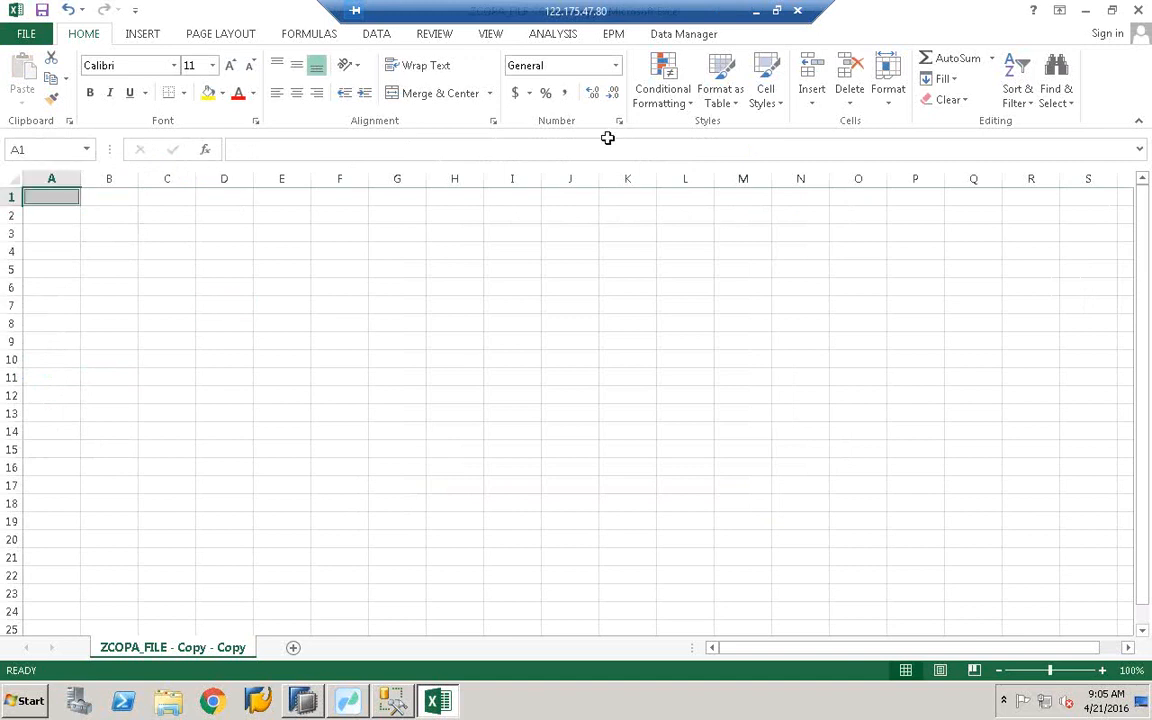
left_click(1085, 10)
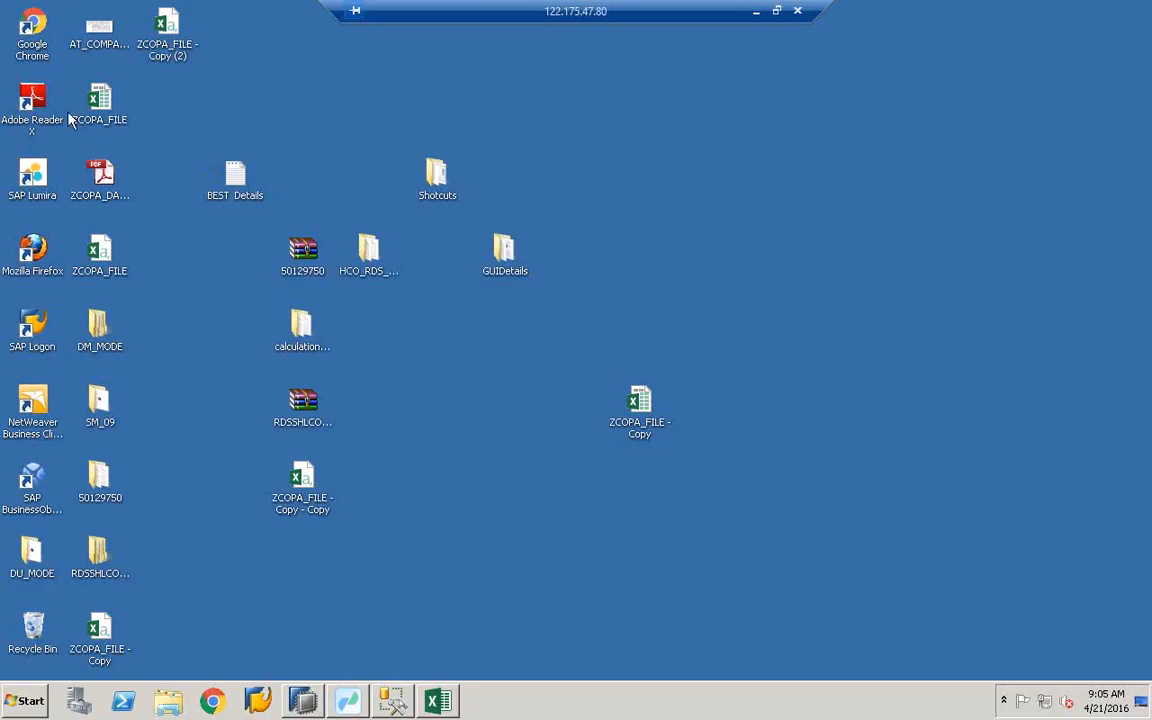
- Paste the Copy (2) header row into row 1 of ZCOPA_FILE - Copy - Copy and save as CSV
double_click(160, 45)
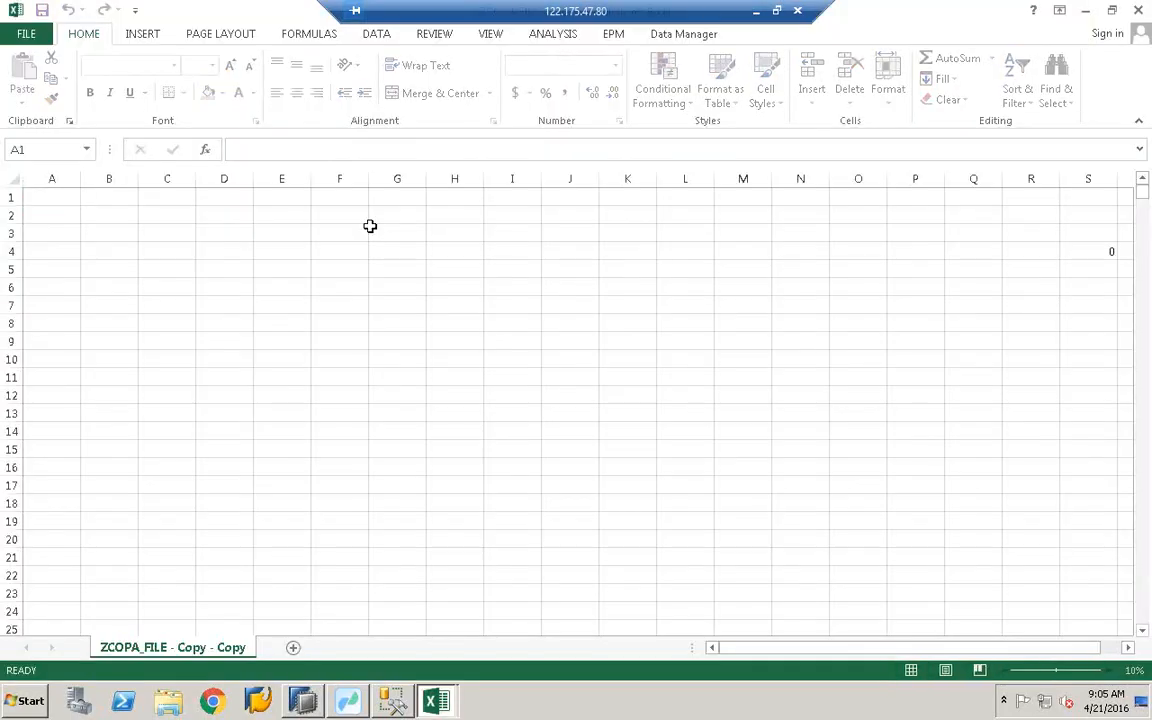
left_click(9, 200)
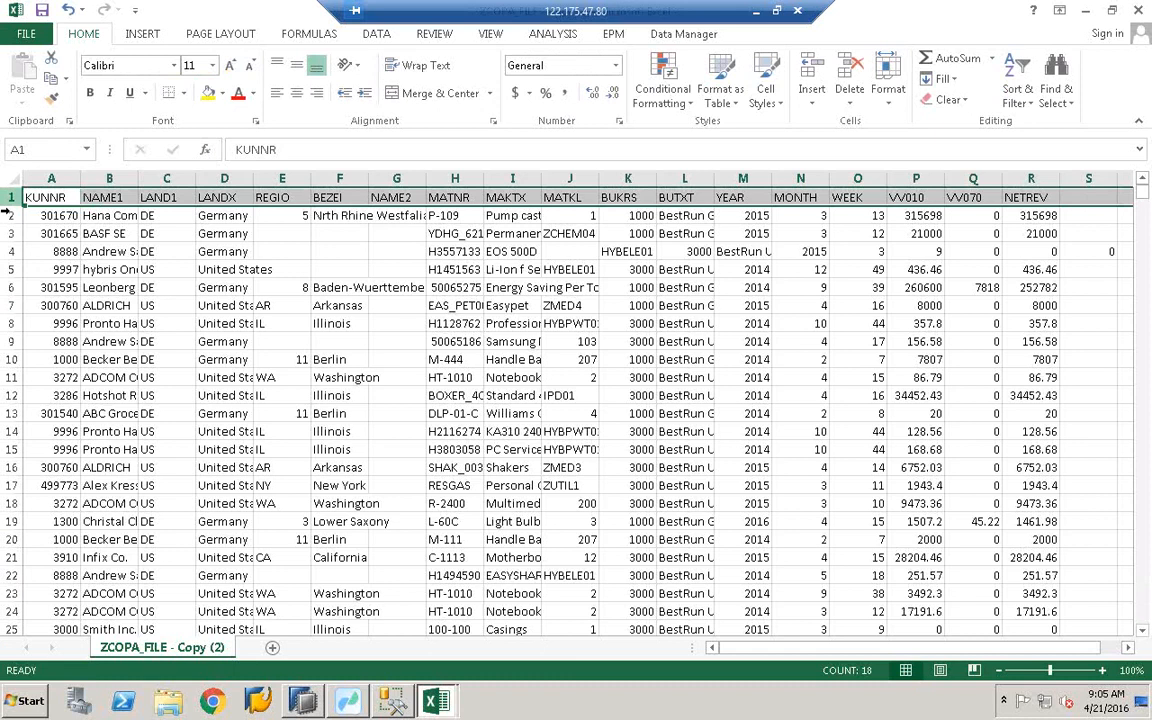
key("ctrl+c")
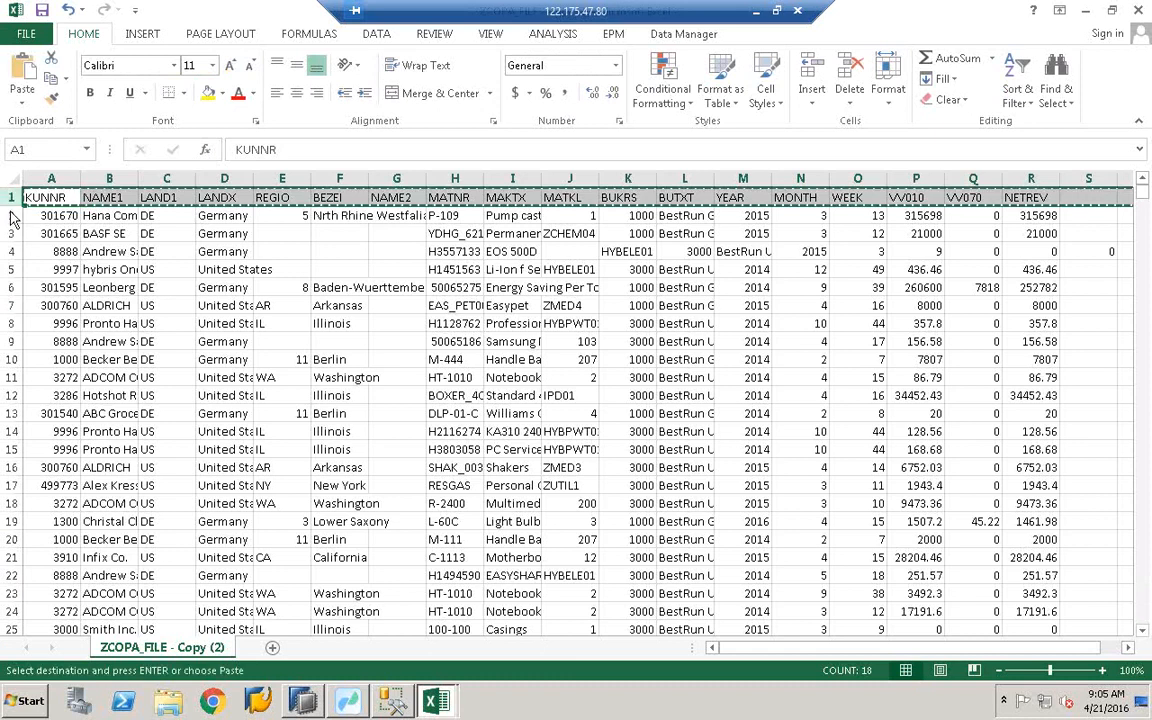
mouse_move(436, 700)
left_click(452, 643)
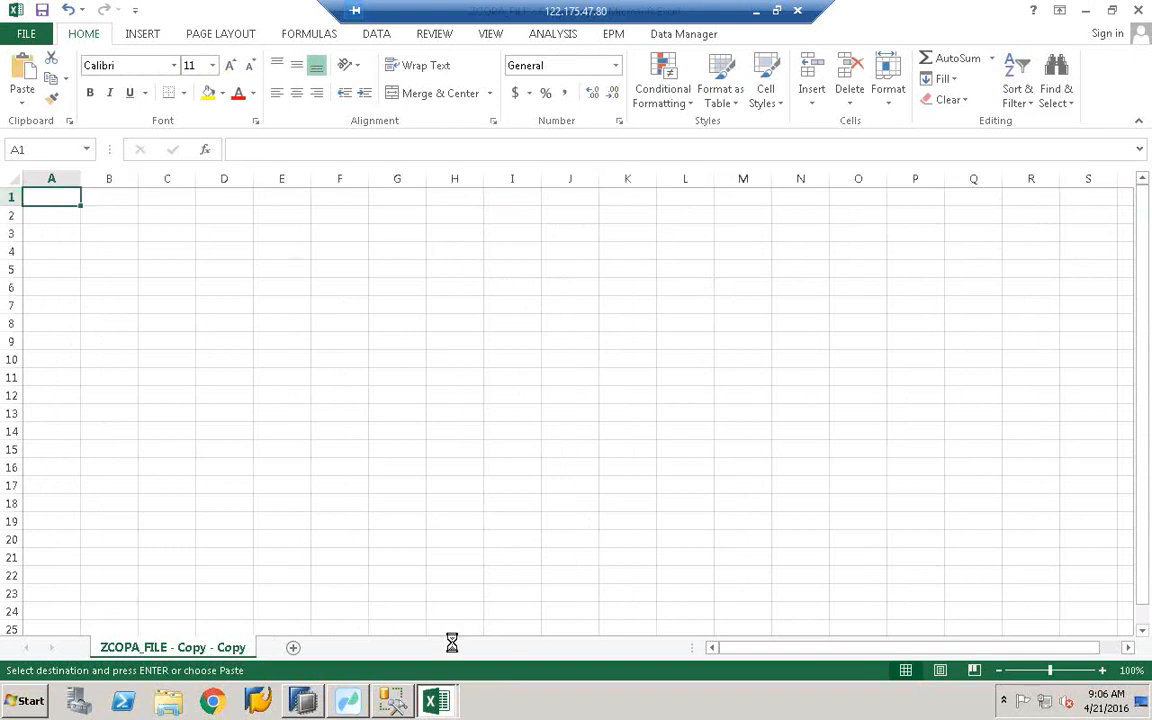
key("ctrl+v")
left_click(240, 266)
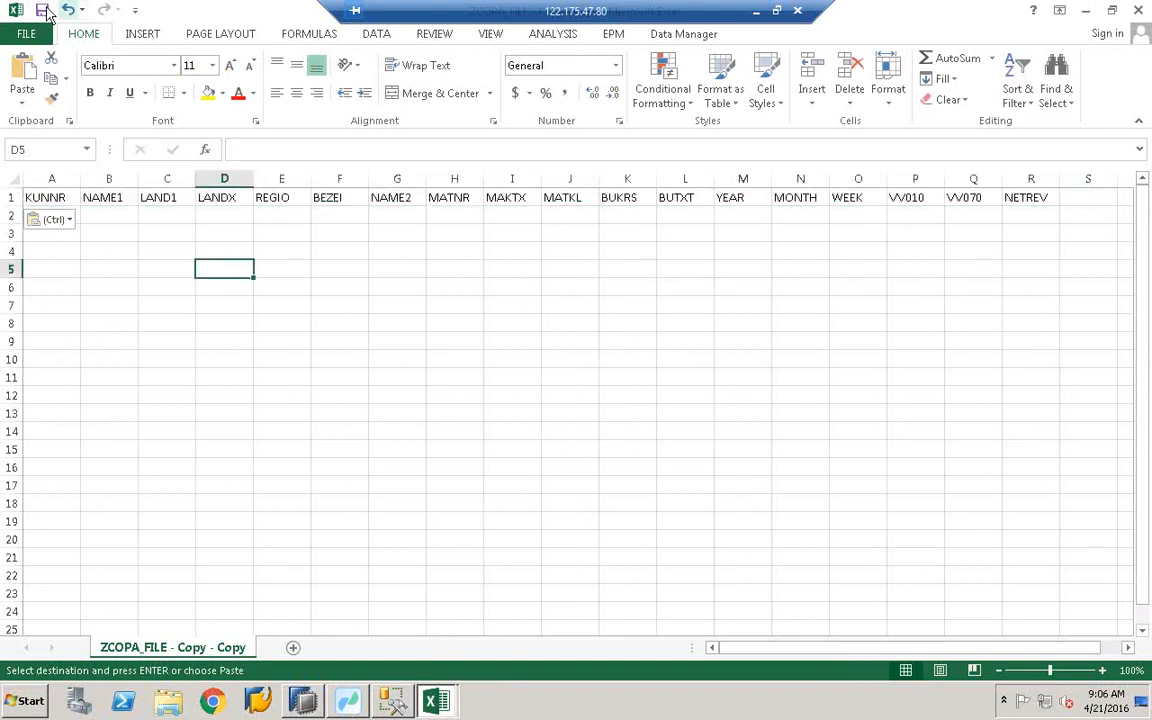
left_click(44, 11)
left_click(510, 391)
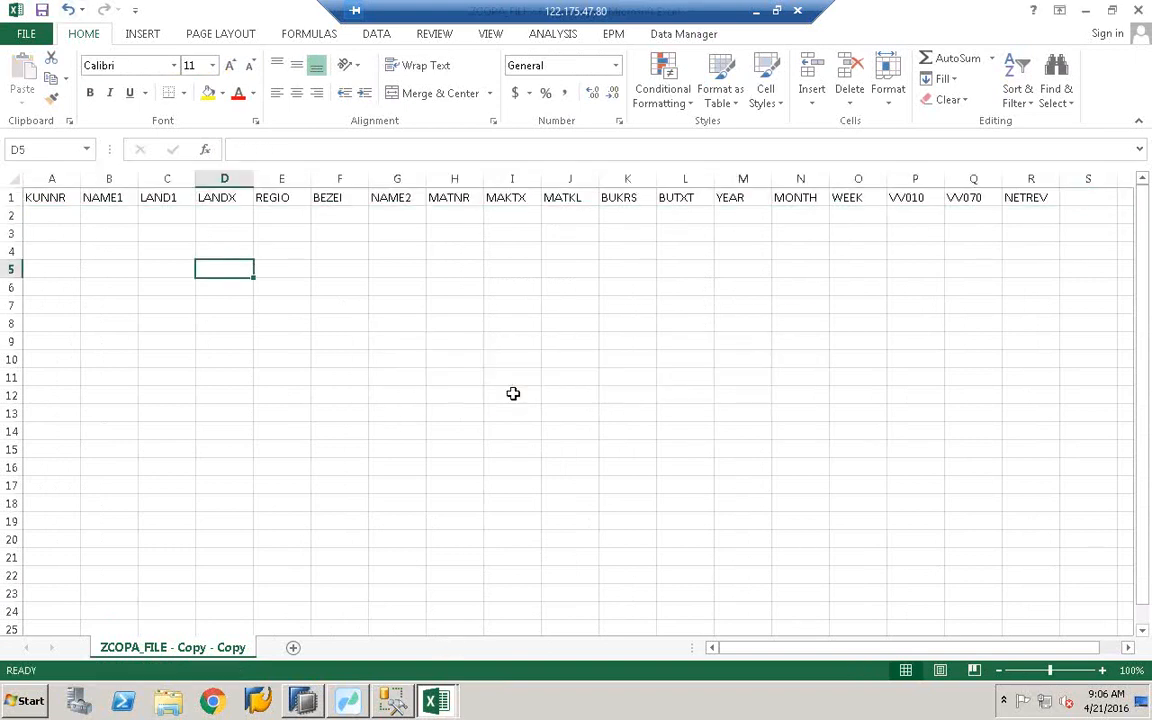
- Autofit every column of the sheet to its header text
left_click(350, 265)
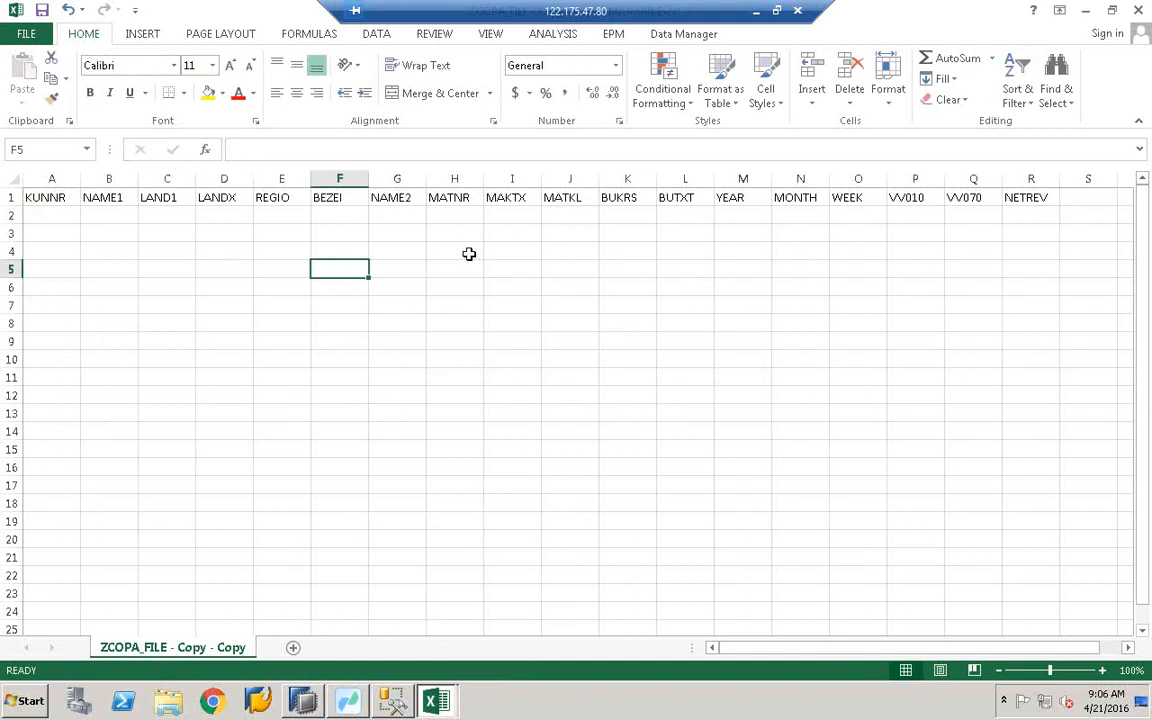
left_click(45, 186)
key("ctrl+a")
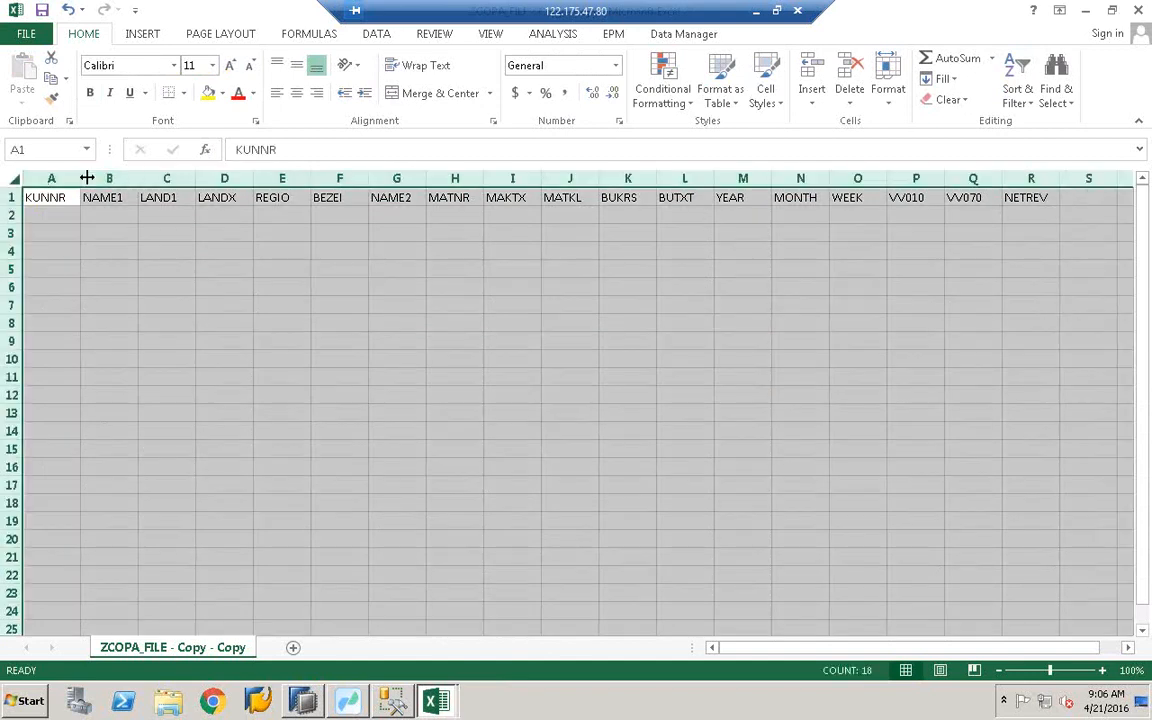
double_click(81, 178)
left_click(442, 359)
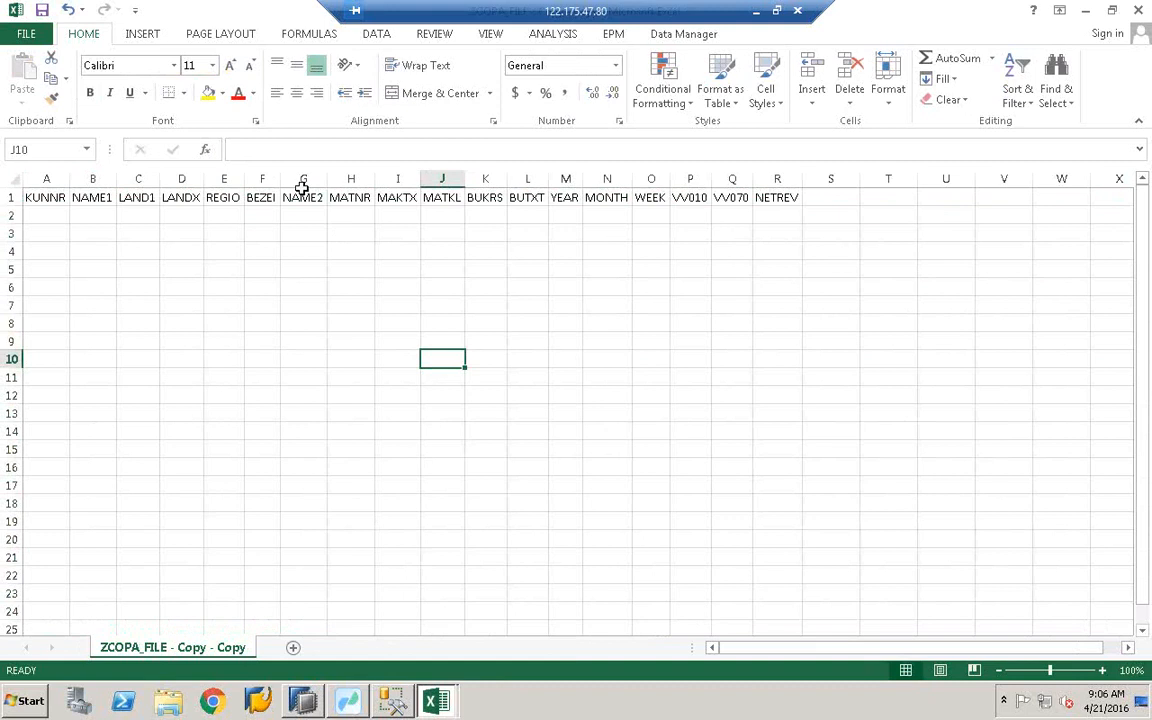
- Close the data-filled ZCOPA_FILE - Copy (2) workbook and save the header-only workbook again
left_click(435, 700)
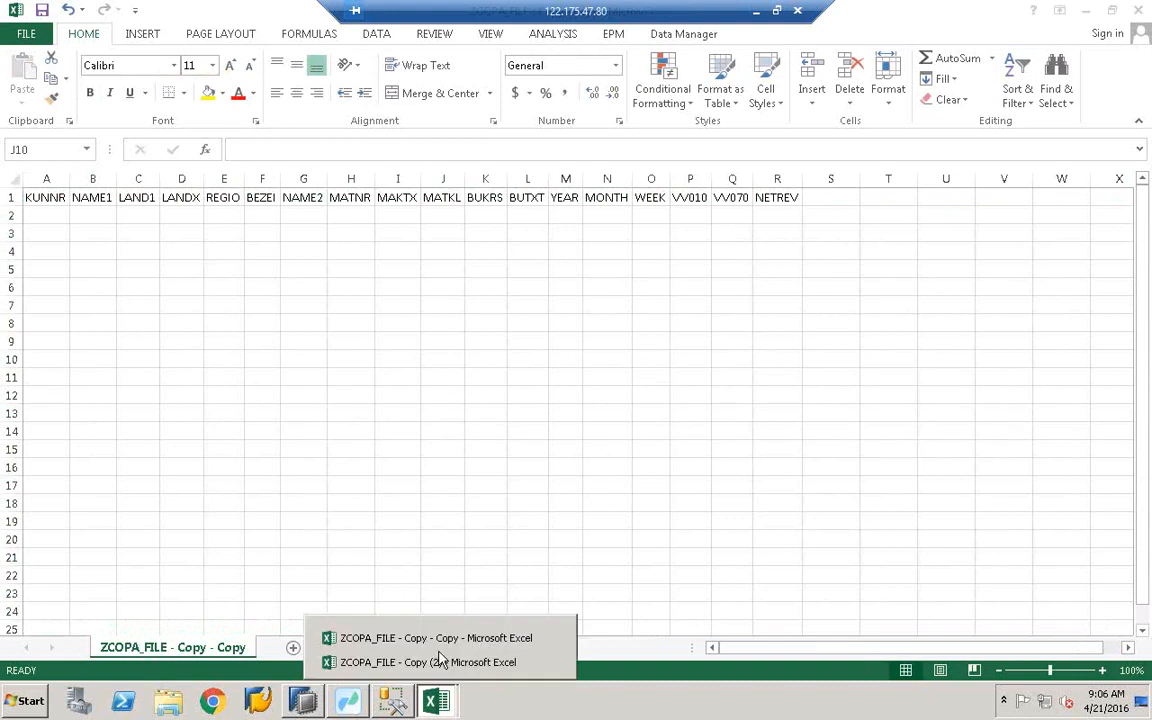
left_click(436, 640)
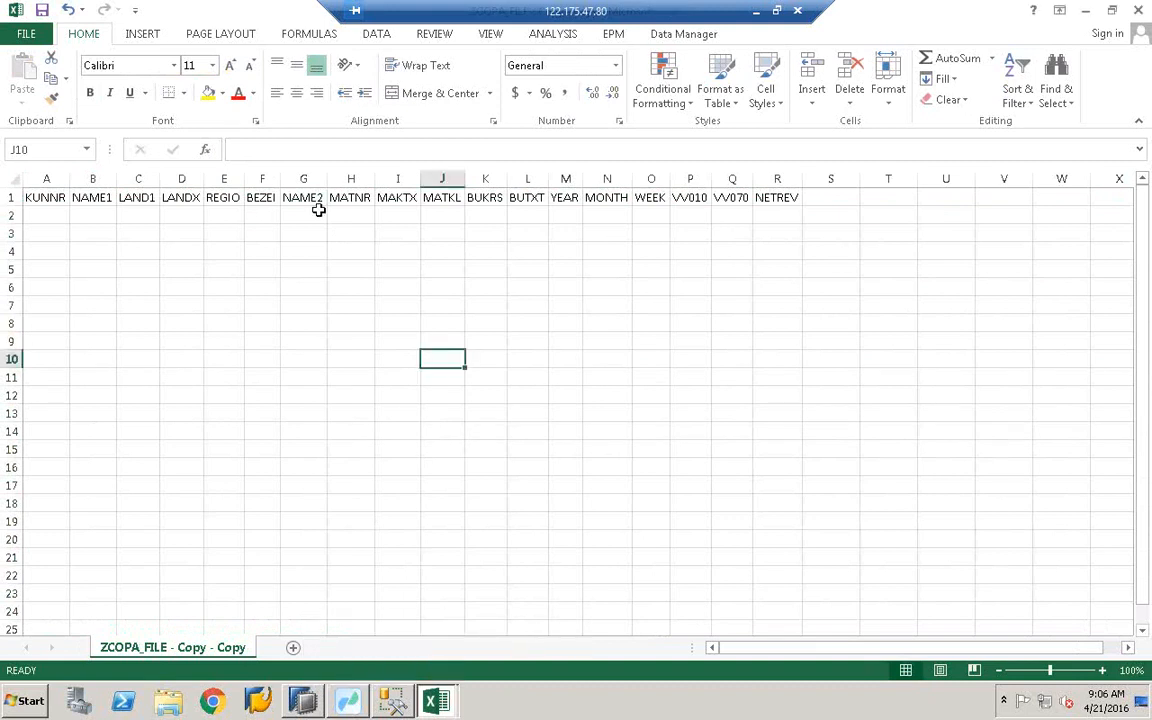
left_click(435, 700)
left_click(445, 662)
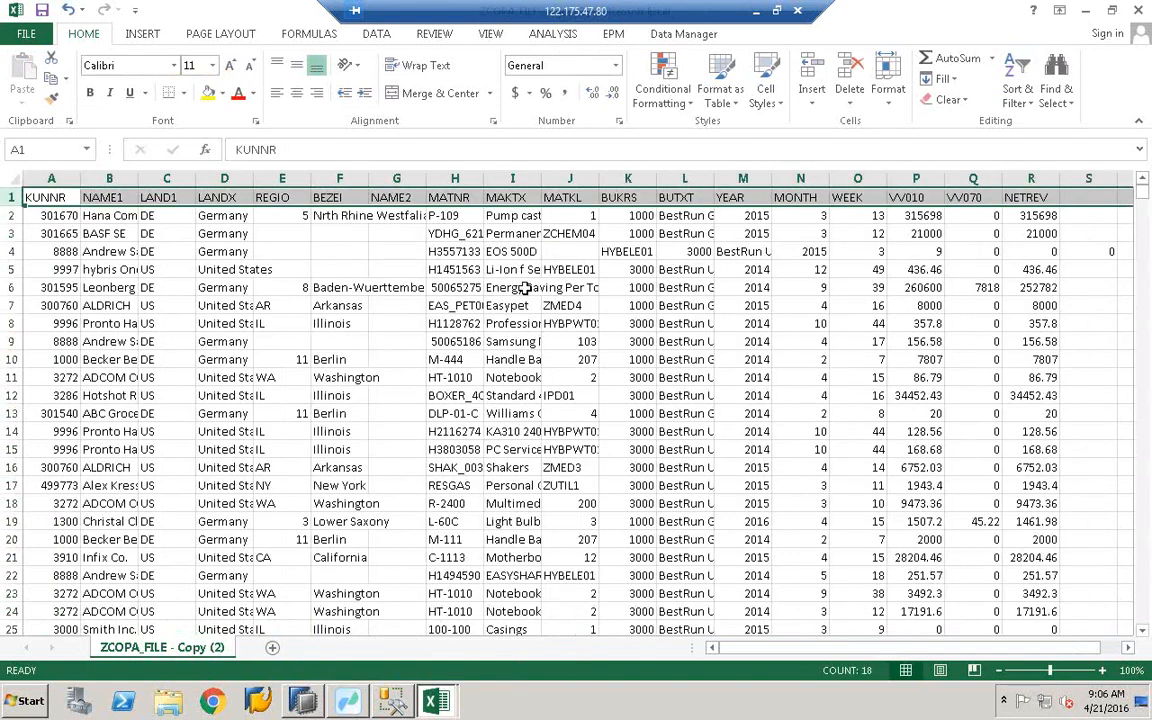
left_click(1138, 10)
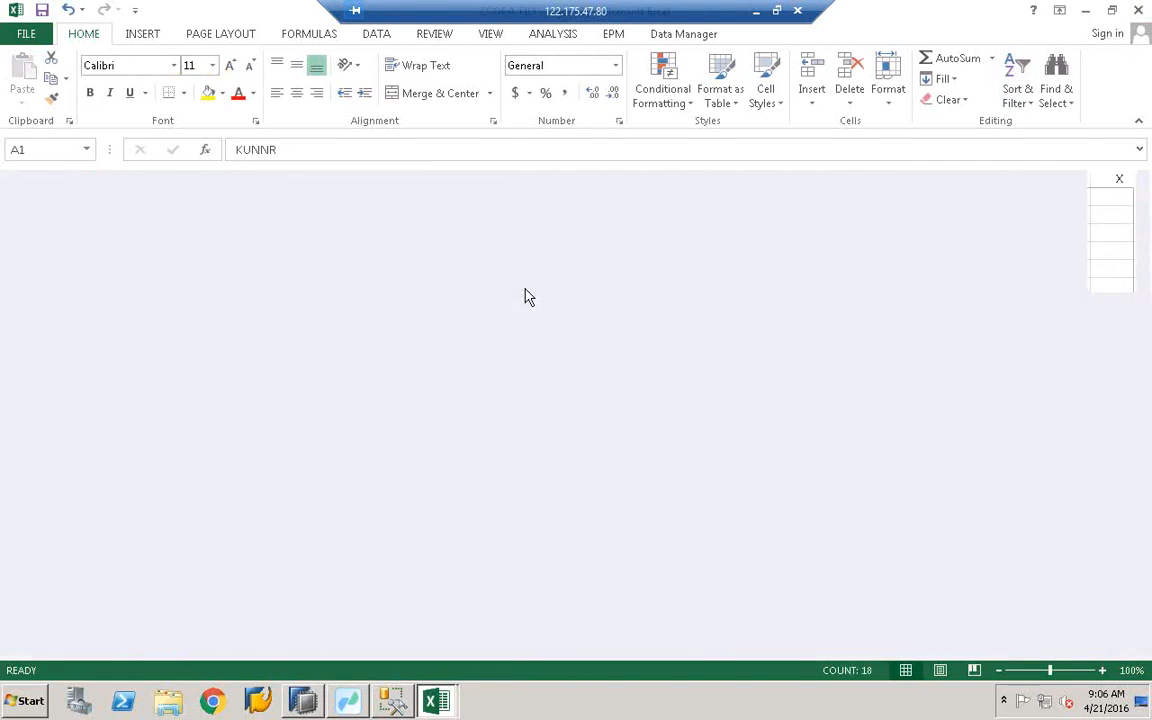
left_click(350, 251)
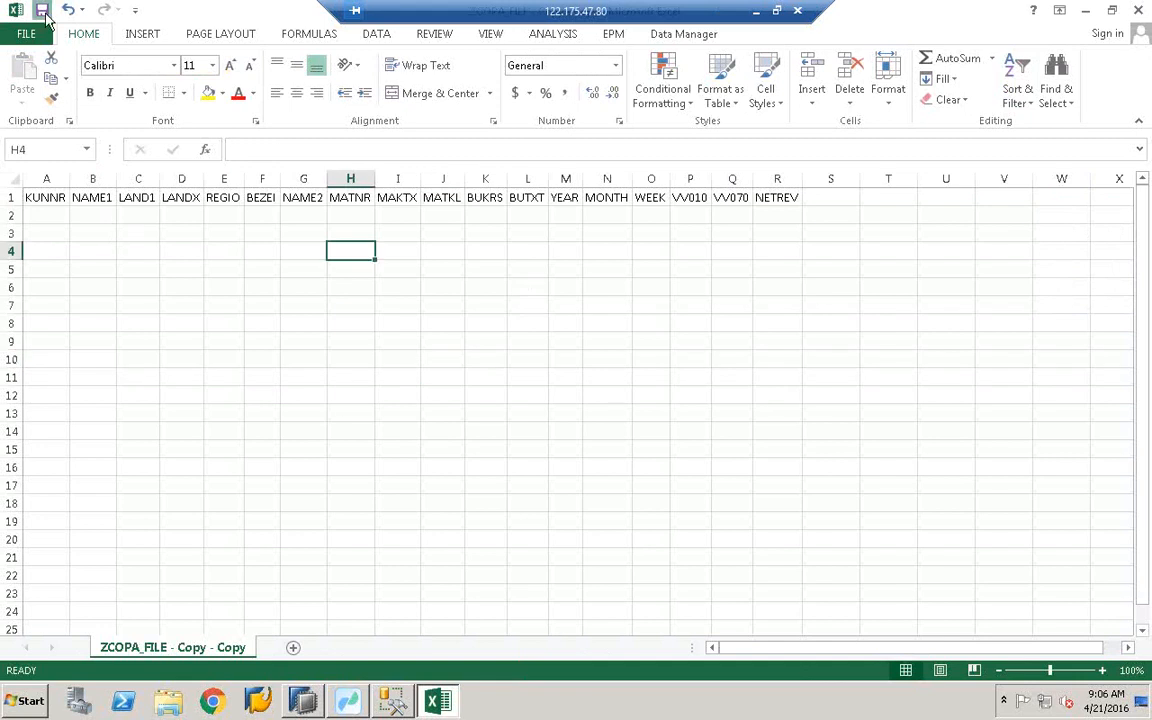
left_click(42, 11)
- Keep CSV format to finish saving, then restore and re-maximize the remote desktop window
left_click(505, 391)
left_click(434, 338)
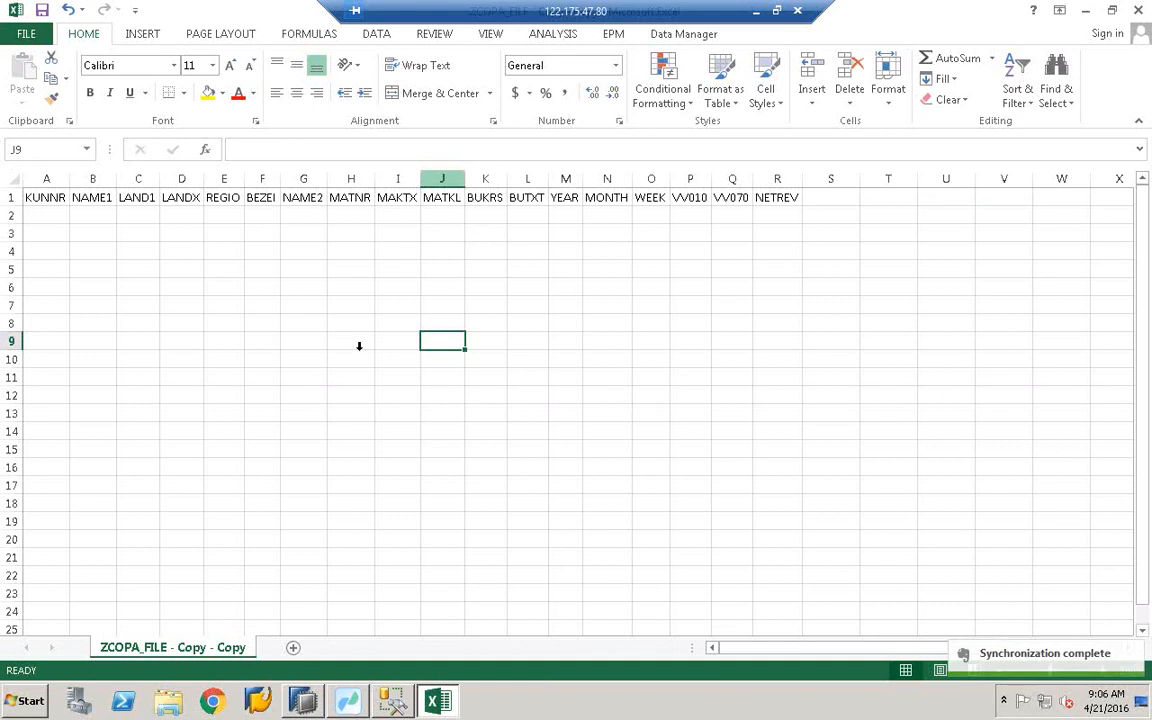
left_click(777, 11)
double_click(779, 43)
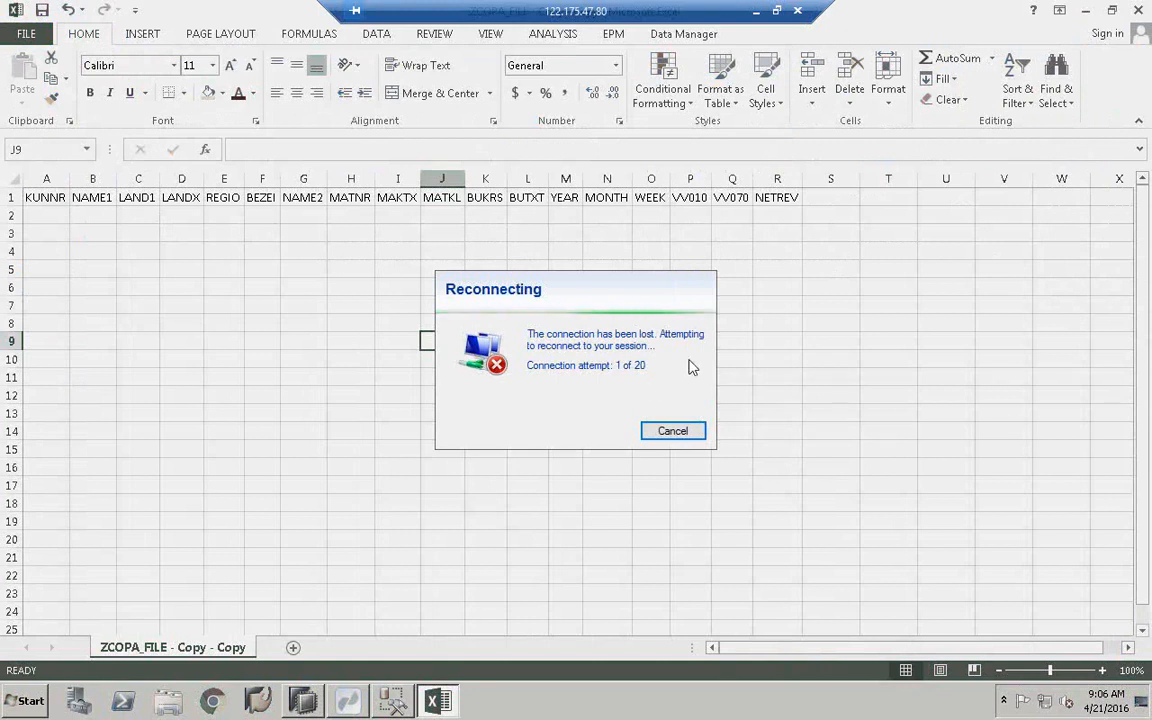
- Launch Remote Desktop Connection via mstsc and connect to the remote server
left_click(776, 10)
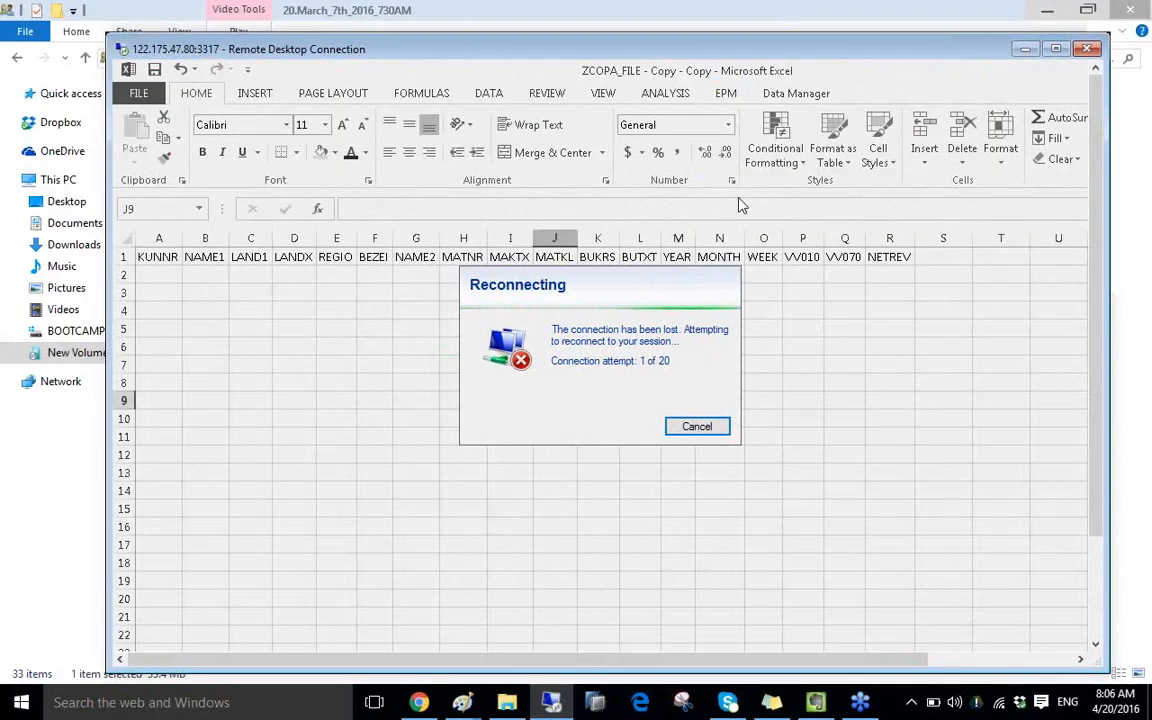
key("super+s")
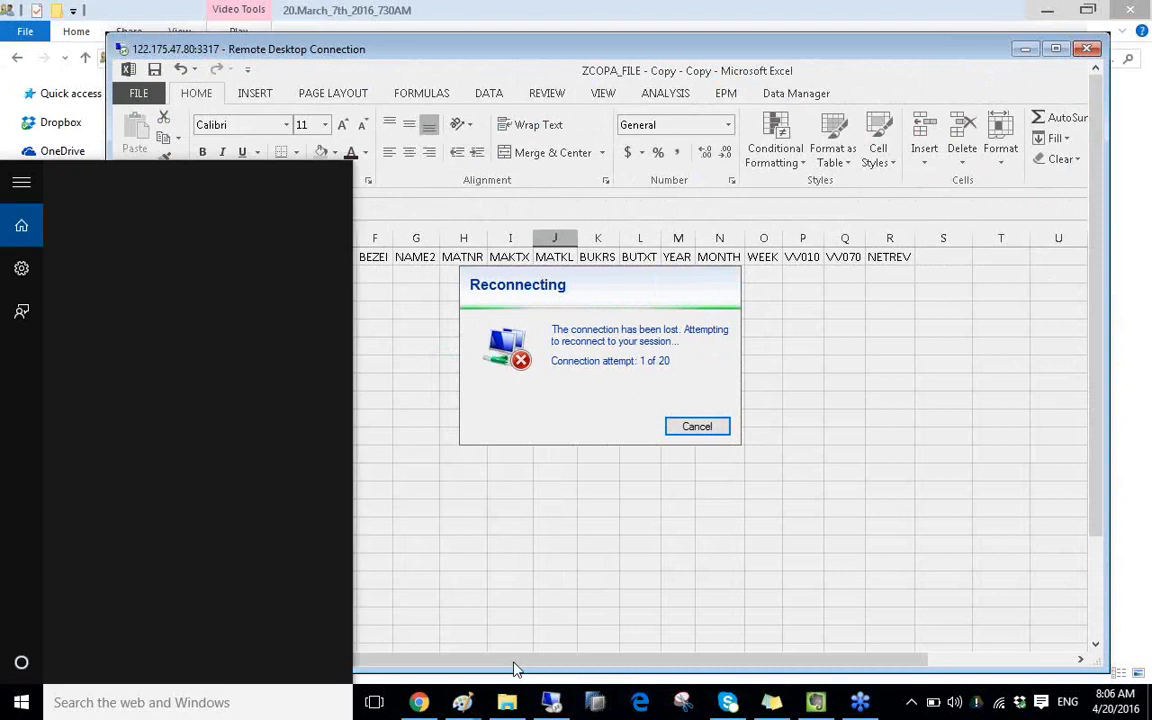
type("mstsc")
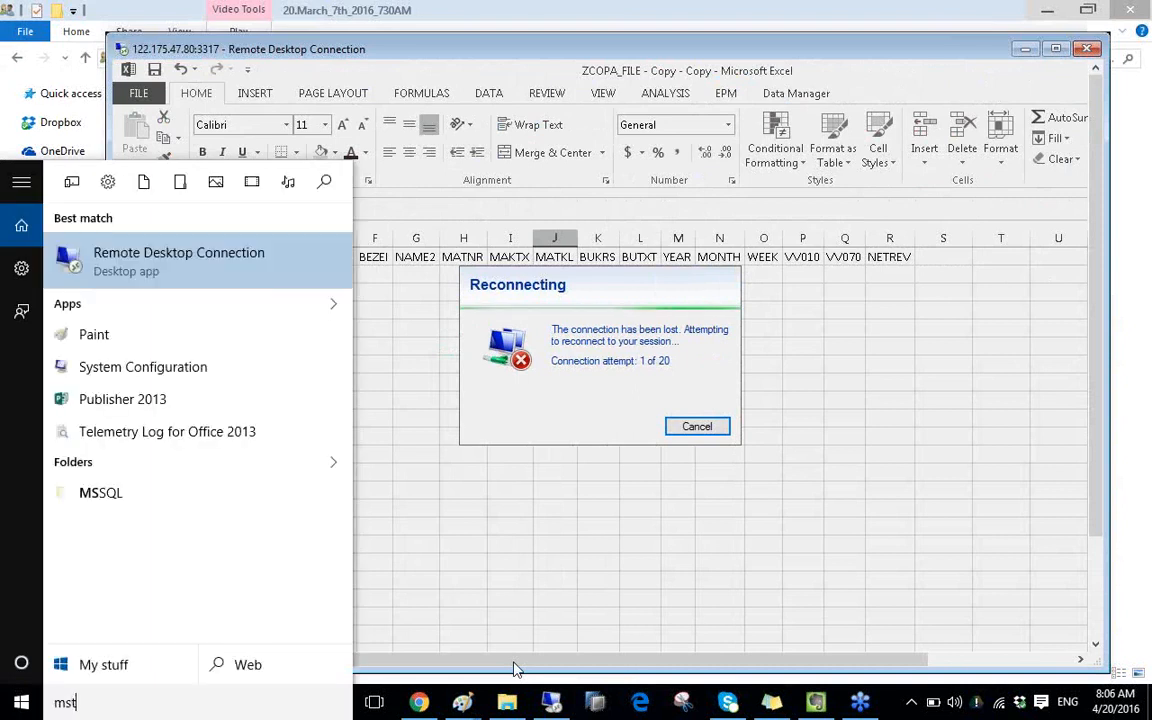
left_click(222, 274)
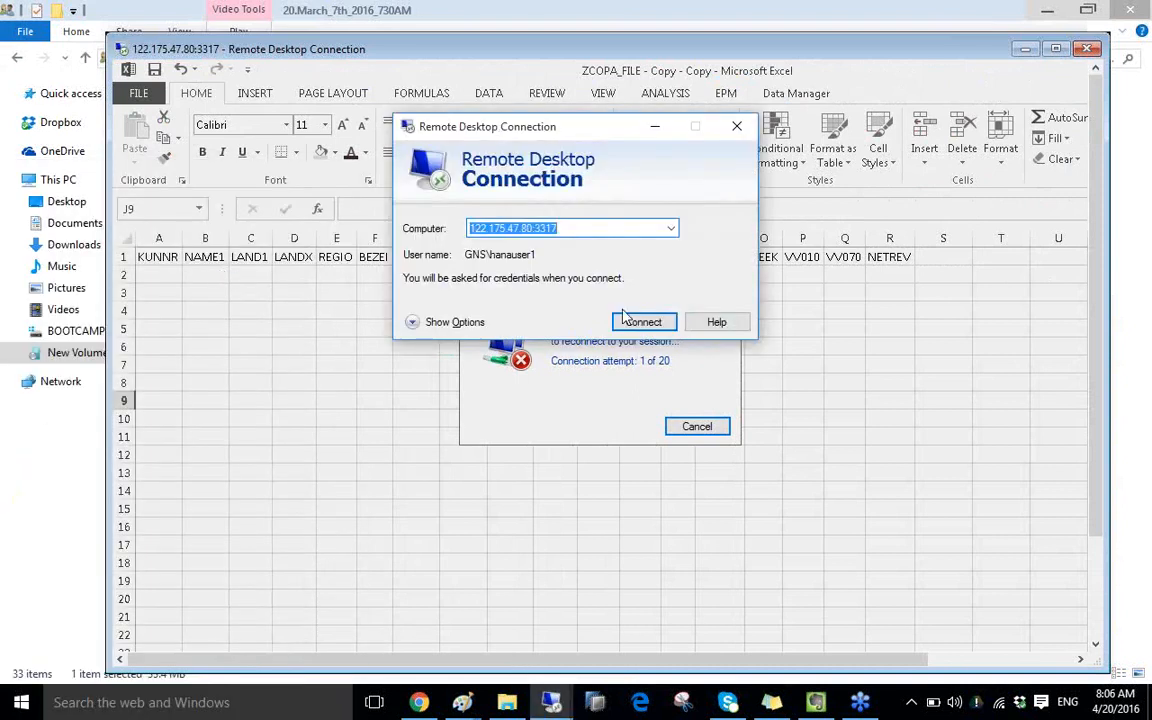
left_click(627, 324)
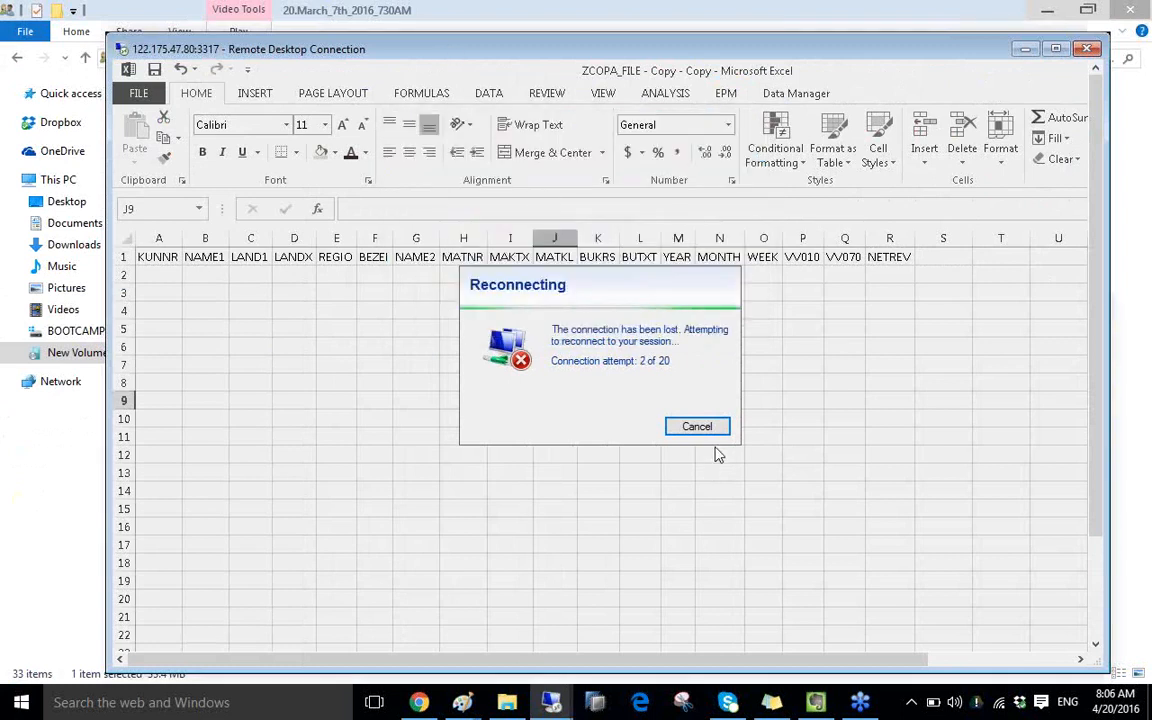
double_click(540, 48)
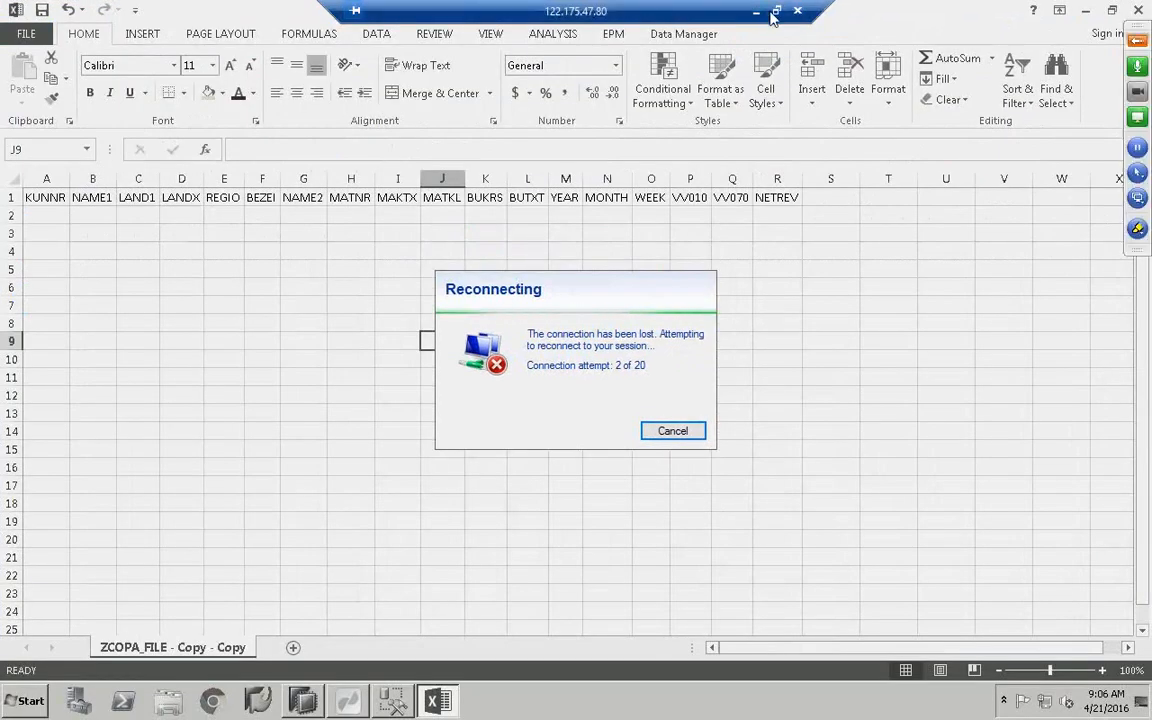
left_click(777, 11)
- Retry the connection, dismiss both connection errors, and cancel reconnecting to close the session
mouse_move(551, 702)
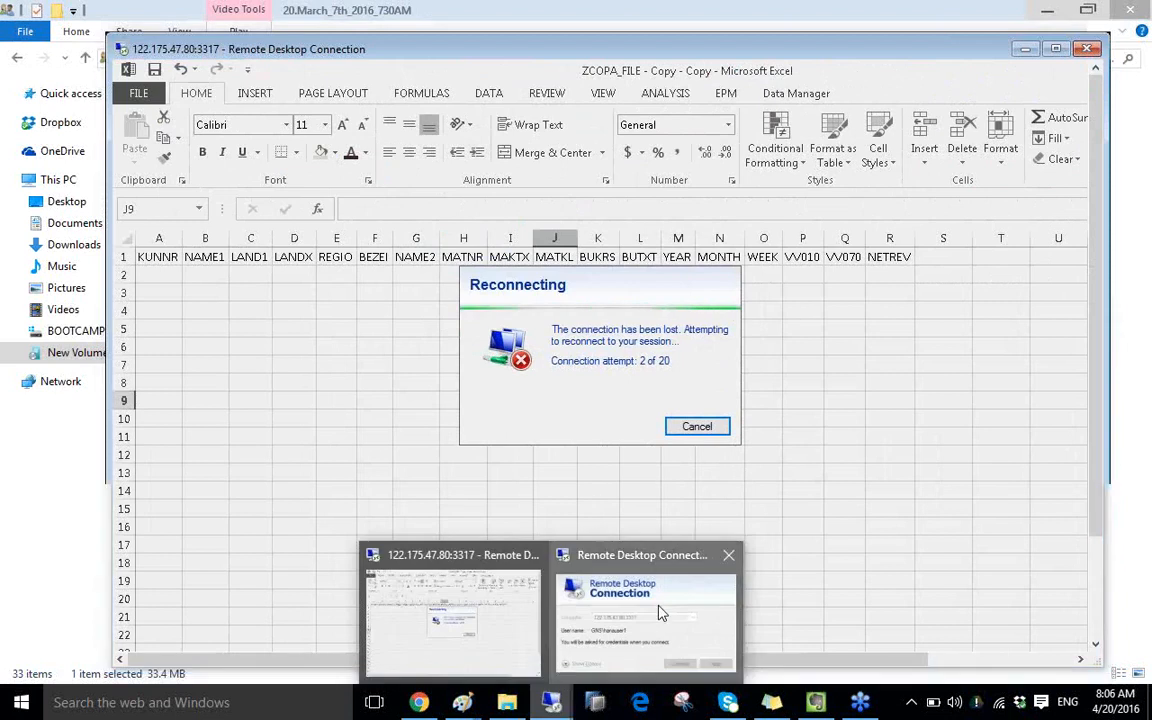
left_click(658, 612)
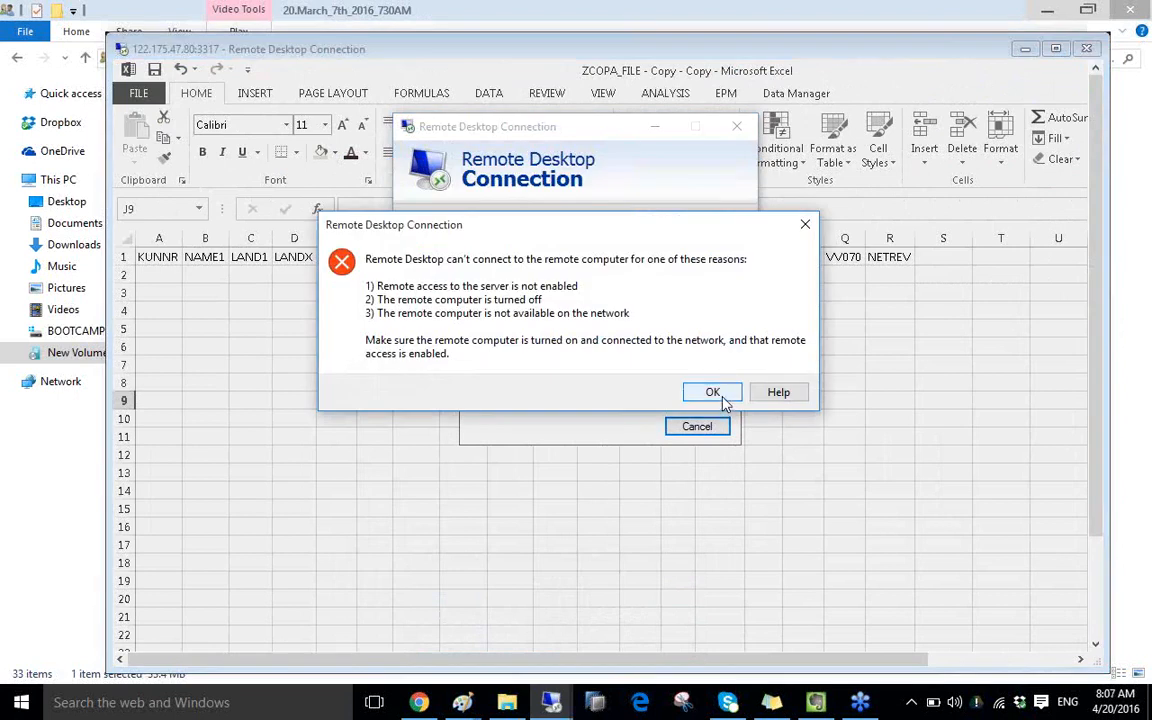
left_click(722, 395)
left_click(640, 326)
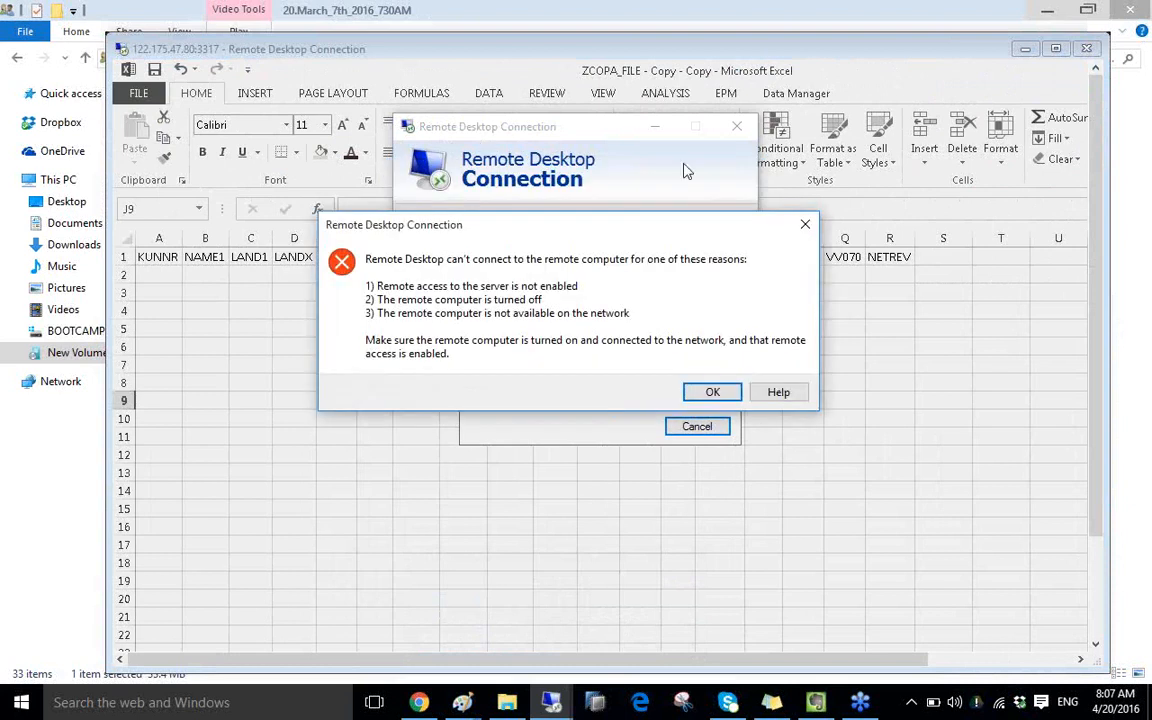
left_click(694, 393)
double_click(743, 51)
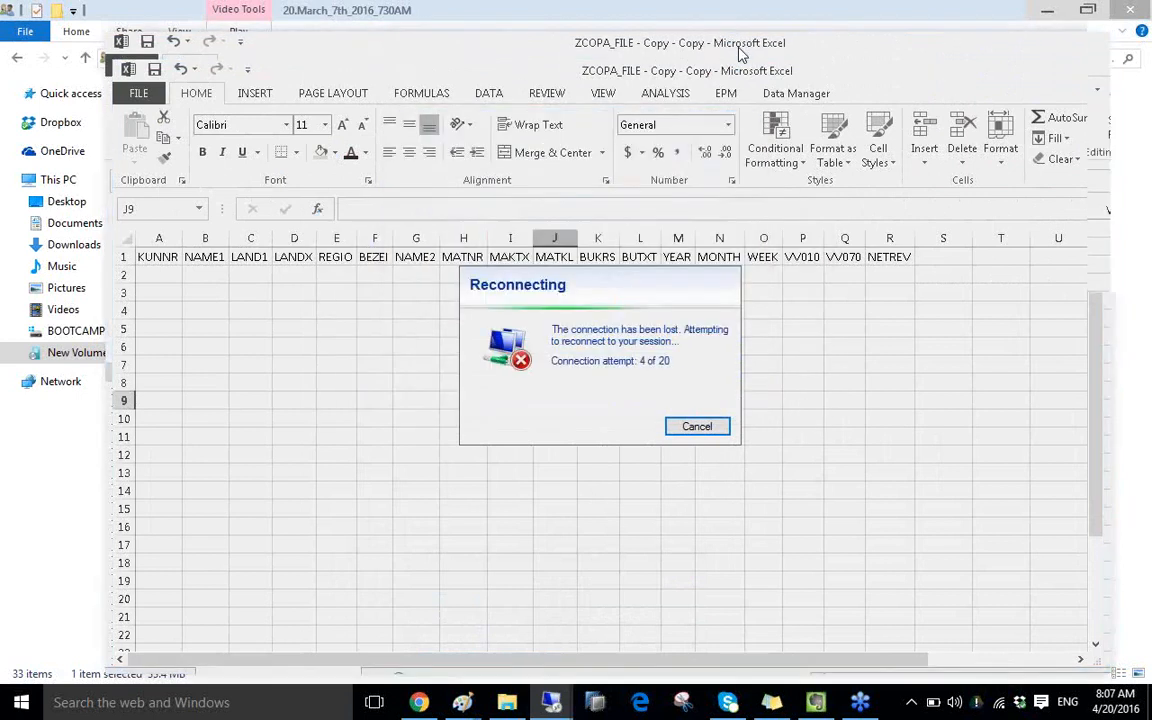
left_click(674, 432)
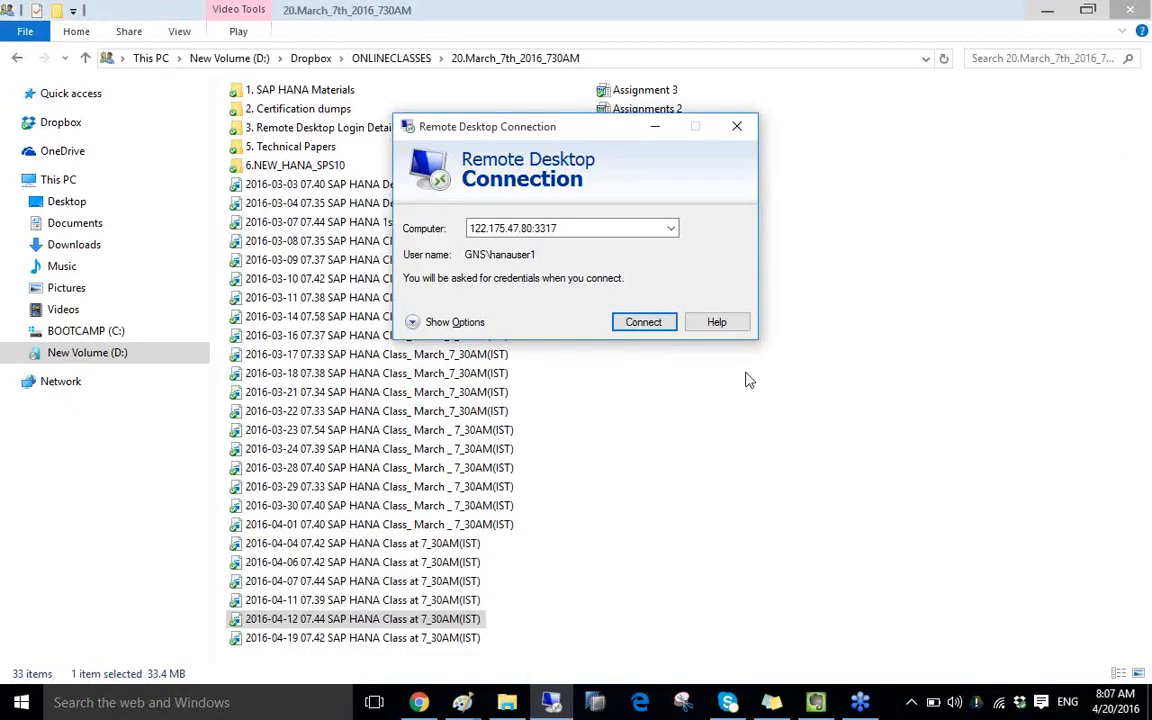
- From the untitled Paint window, retry Remote Desktop Connection via mstsc, dismiss the failure, and close the dialog
left_click(460, 703)
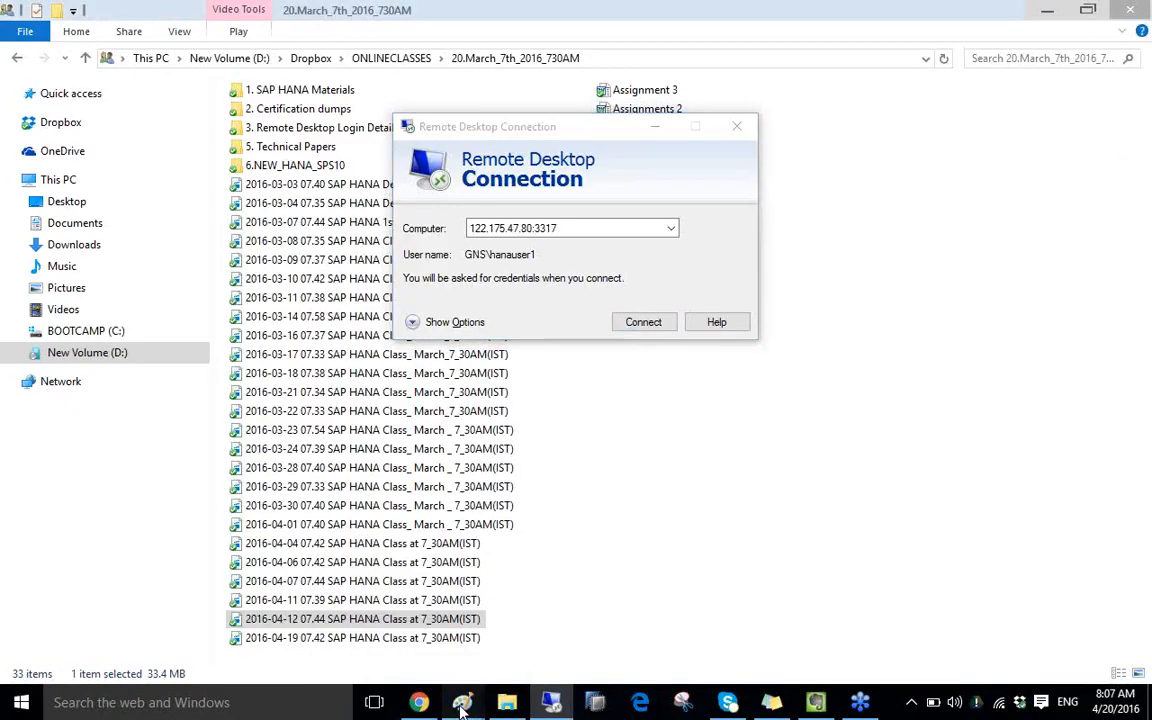
left_click(540, 617)
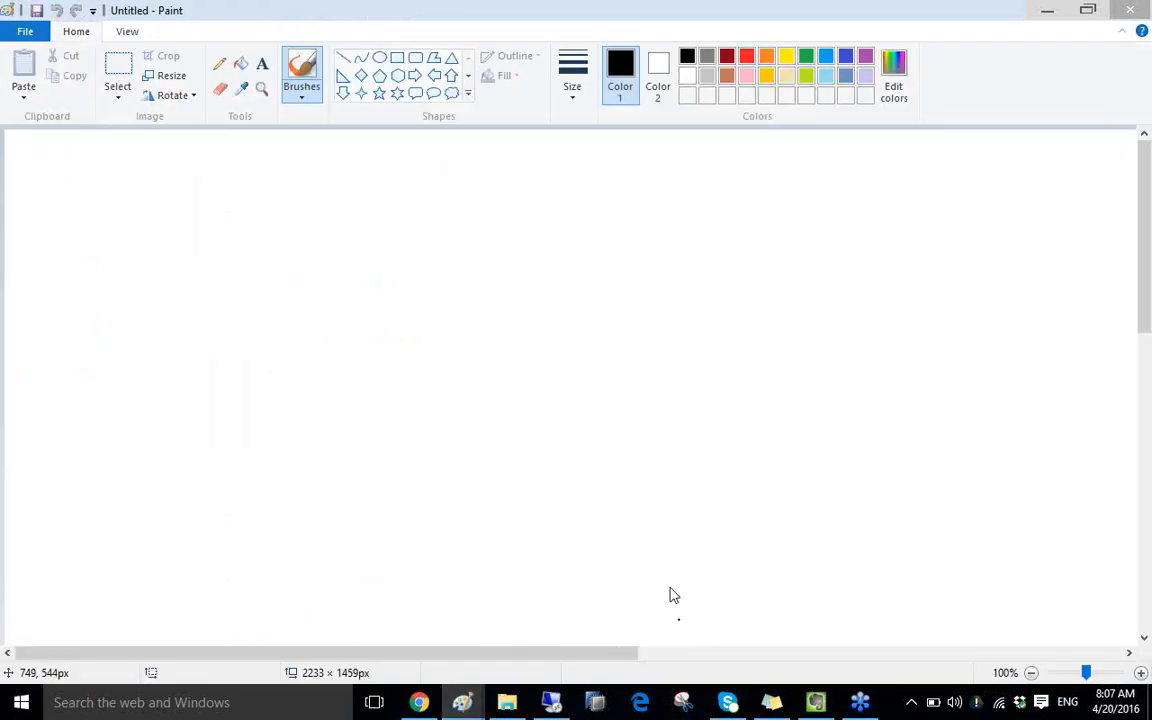
left_click(160, 702)
type("mstsc")
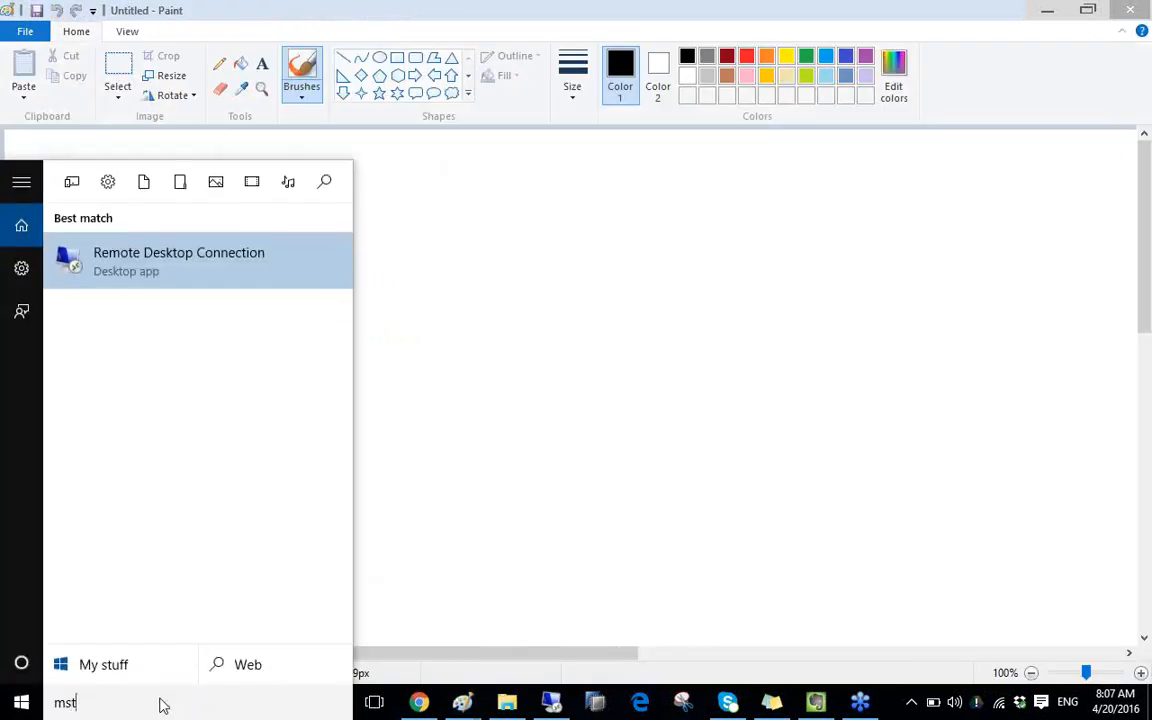
left_click(180, 255)
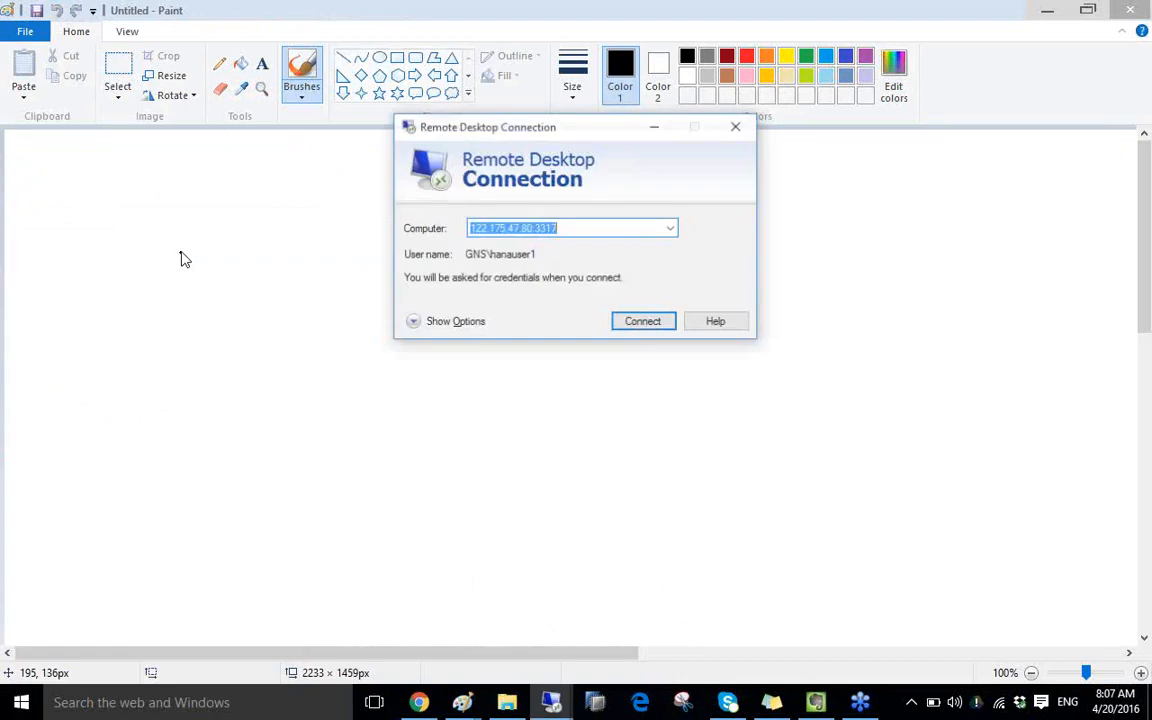
left_click(655, 328)
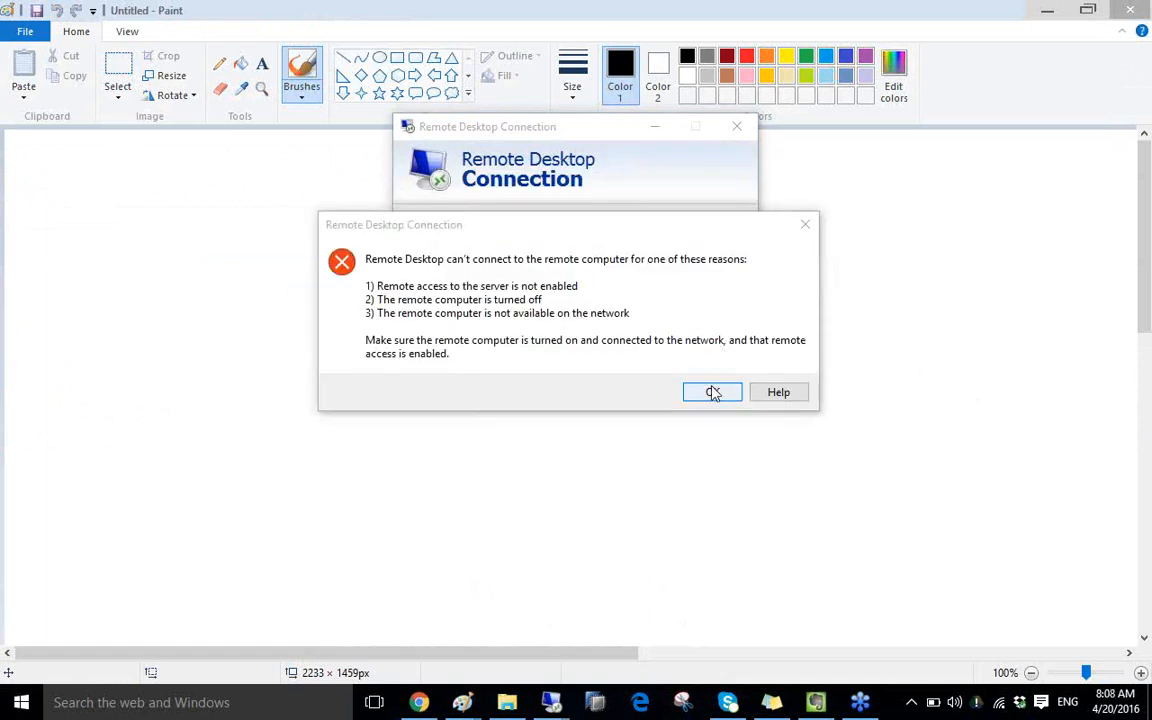
left_click(713, 392)
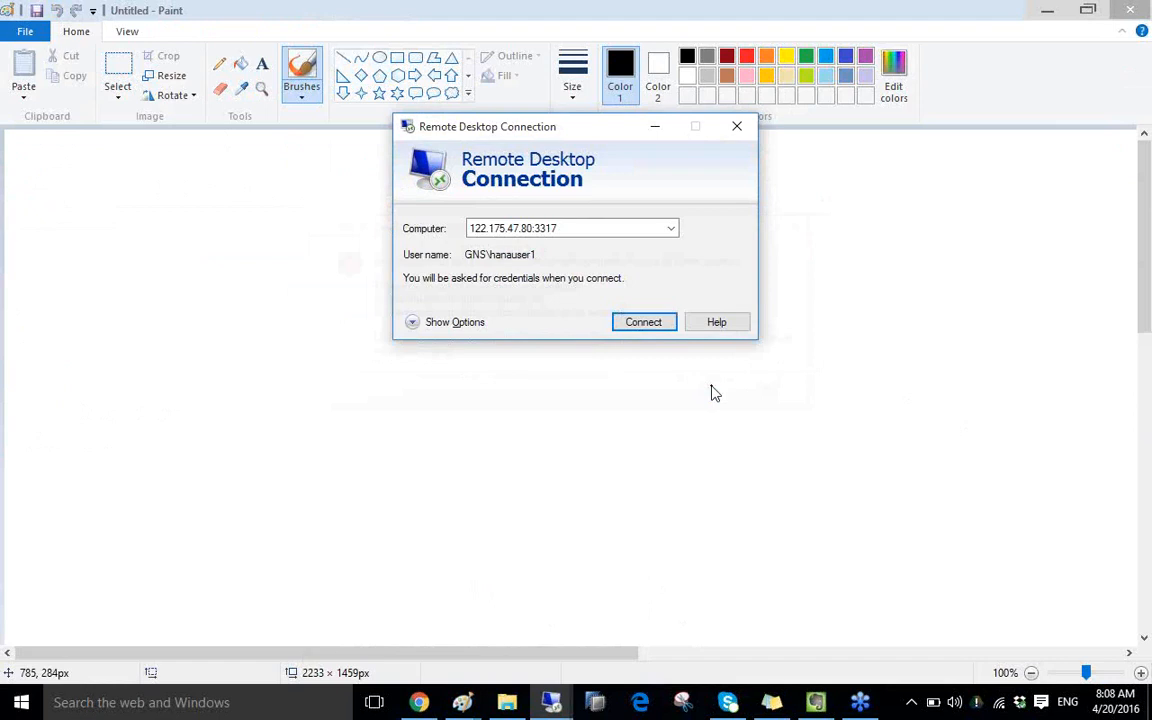
left_click(742, 137)
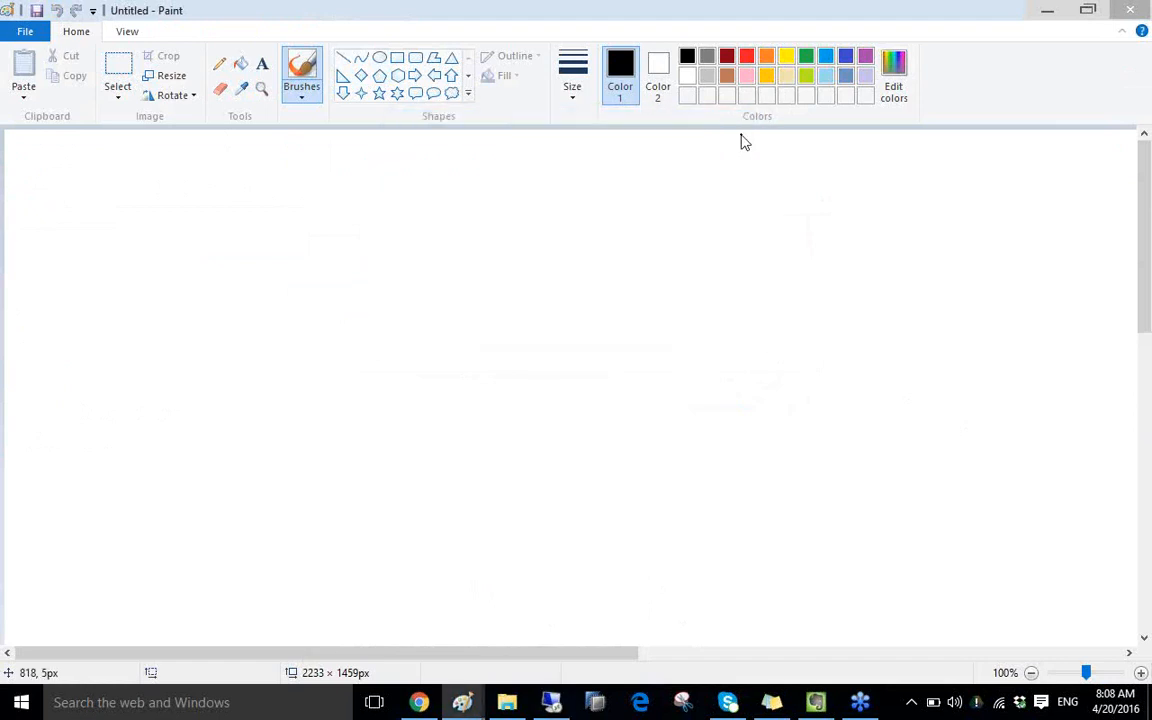
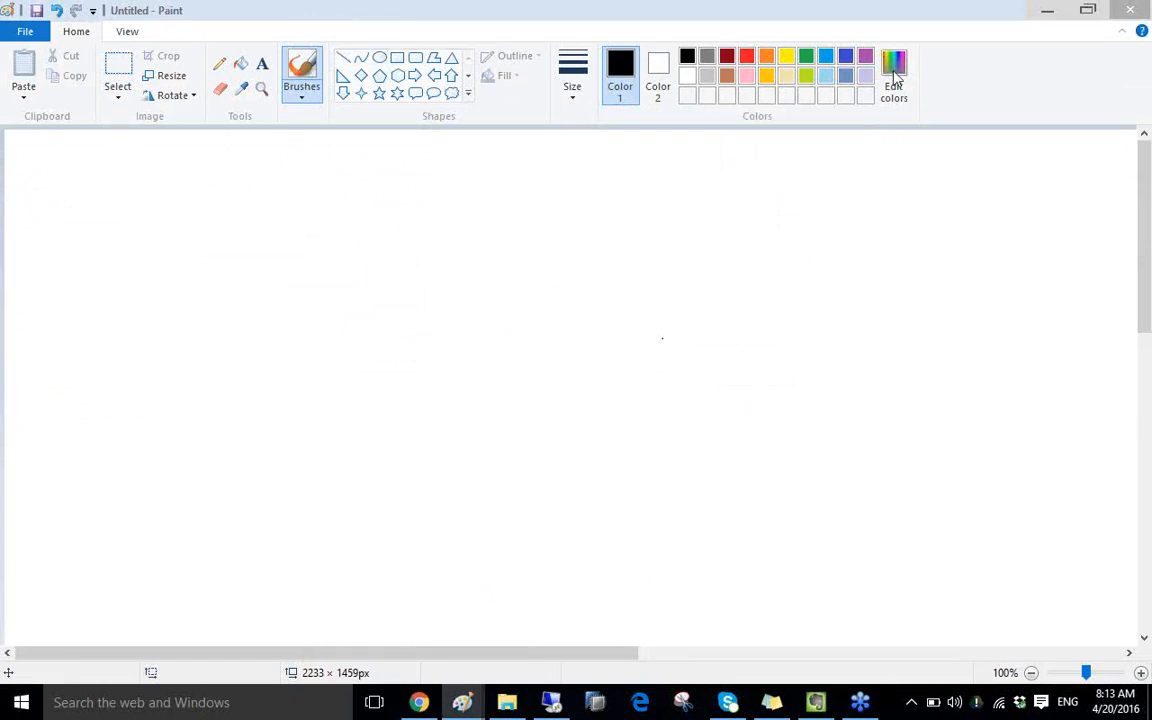
- Launch Remote Desktop Connection via mstsc and sign in to the remote server with the account password
key("super+s")
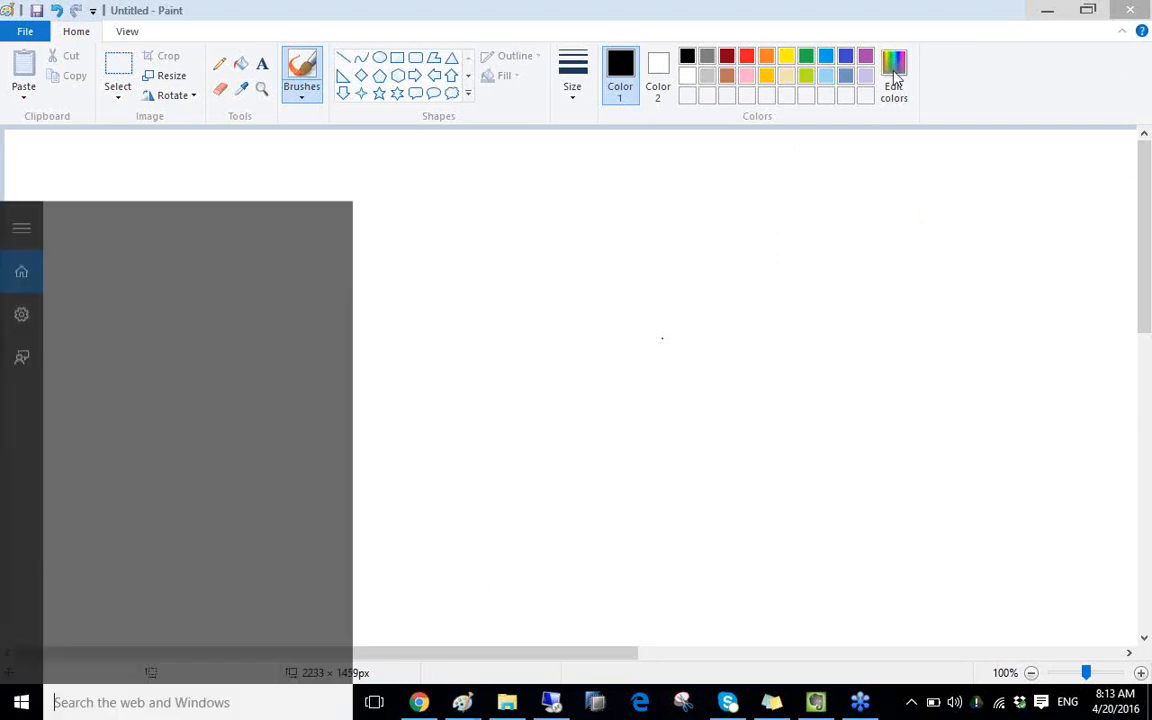
type("mstsc")
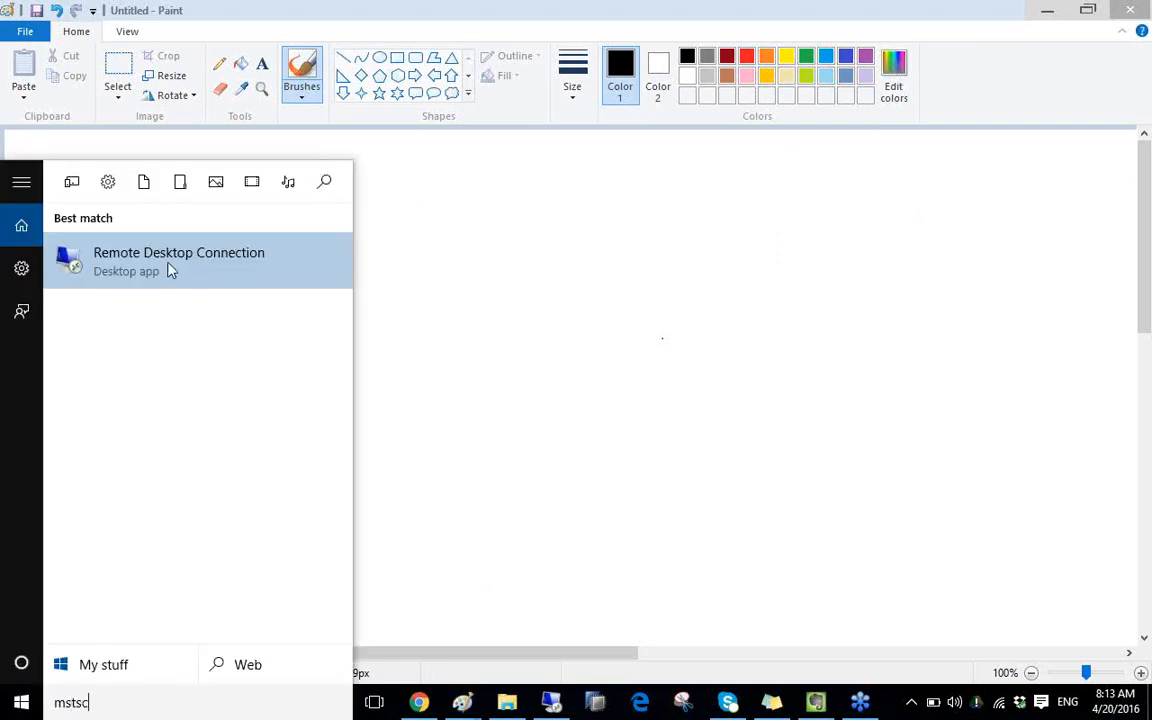
left_click(170, 268)
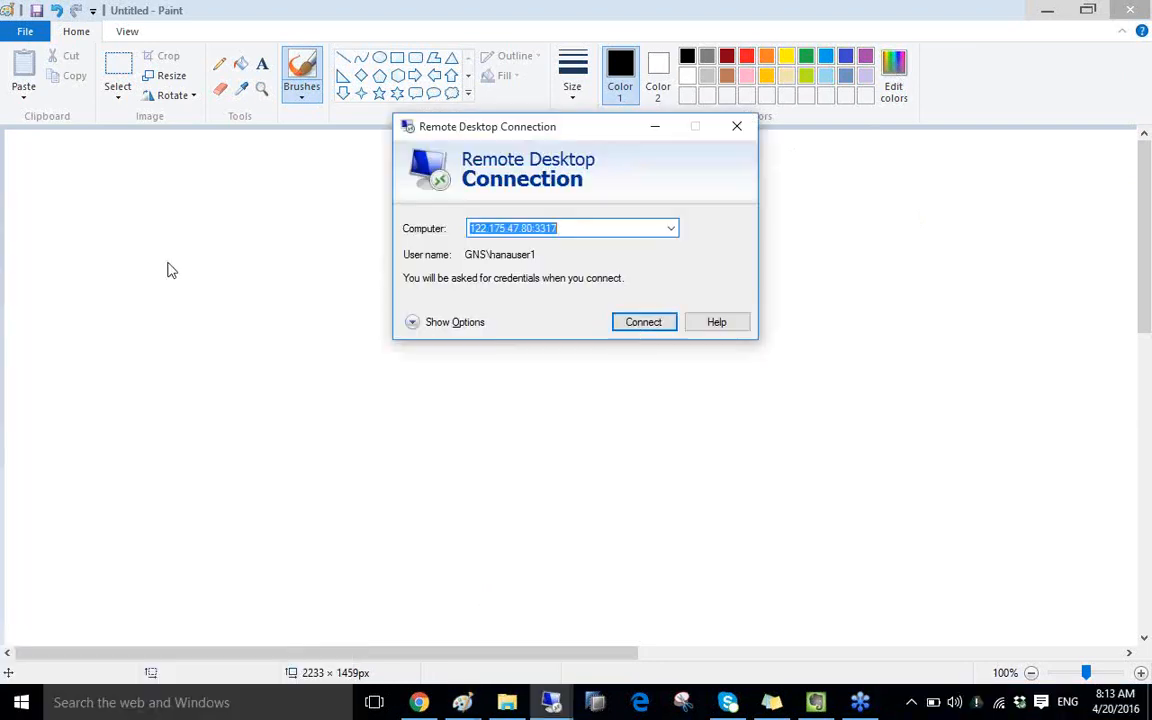
left_click(637, 324)
type("•••")
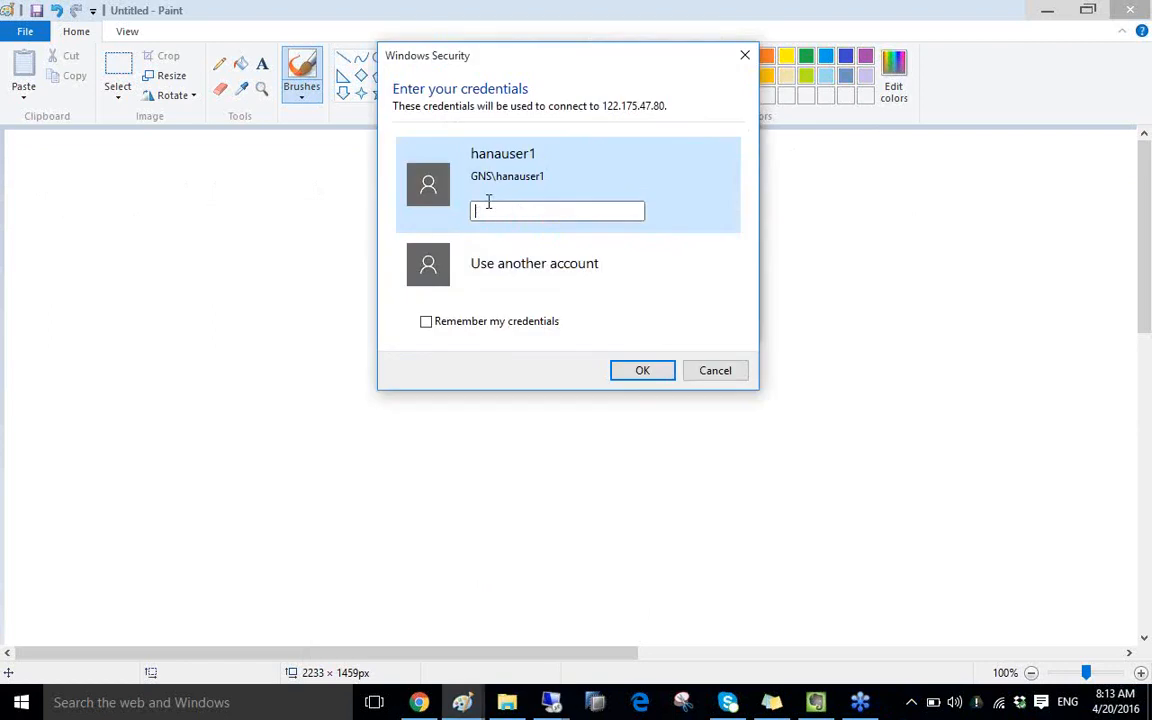
type("•••••")
key("Return")
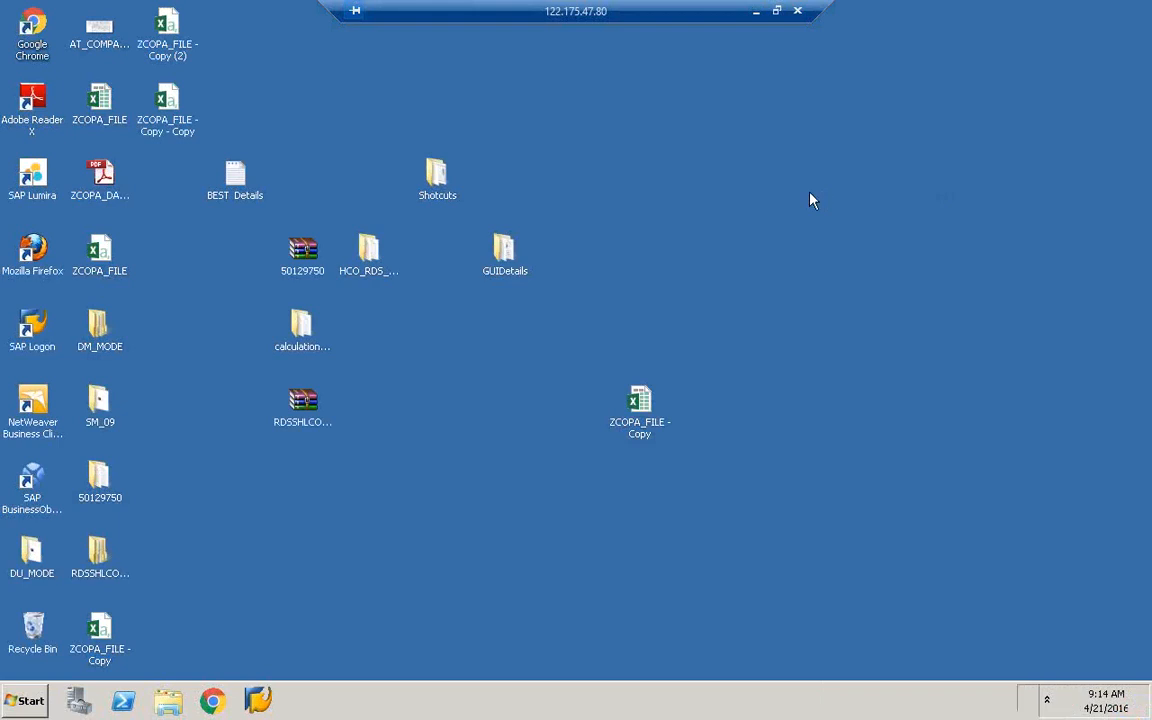
- Fill in the Shutdown Event Tracker comment and Problem Id and confirm the report
left_click(680, 427)
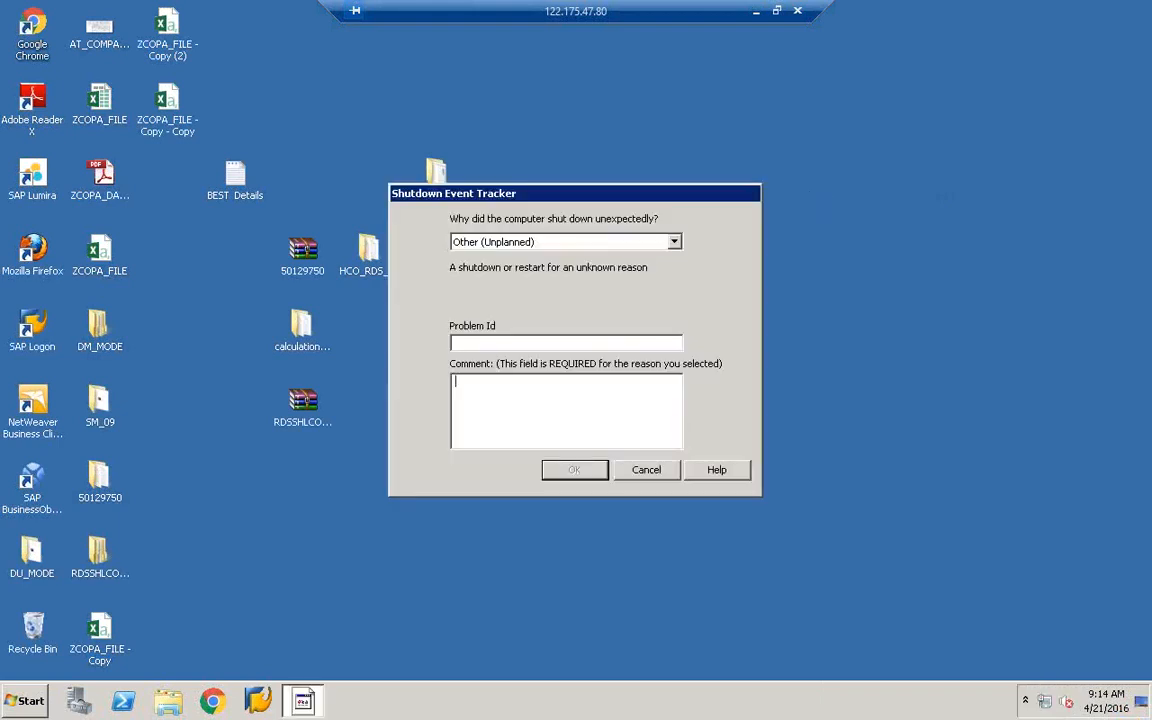
type("sawqw")
key("shift+Tab")
type("wqqw")
left_click(586, 475)
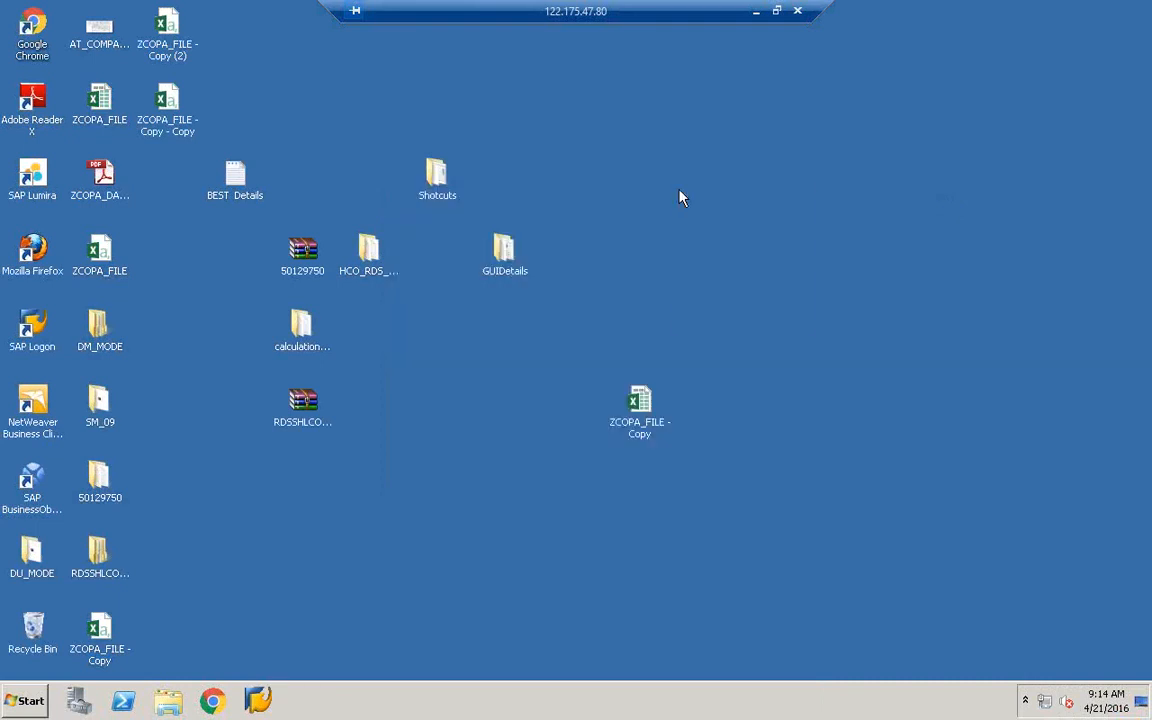
- Refresh the remote desktop and bring up the Start menu's program list
right_click(679, 192)
left_click(741, 236)
left_click(30, 698)
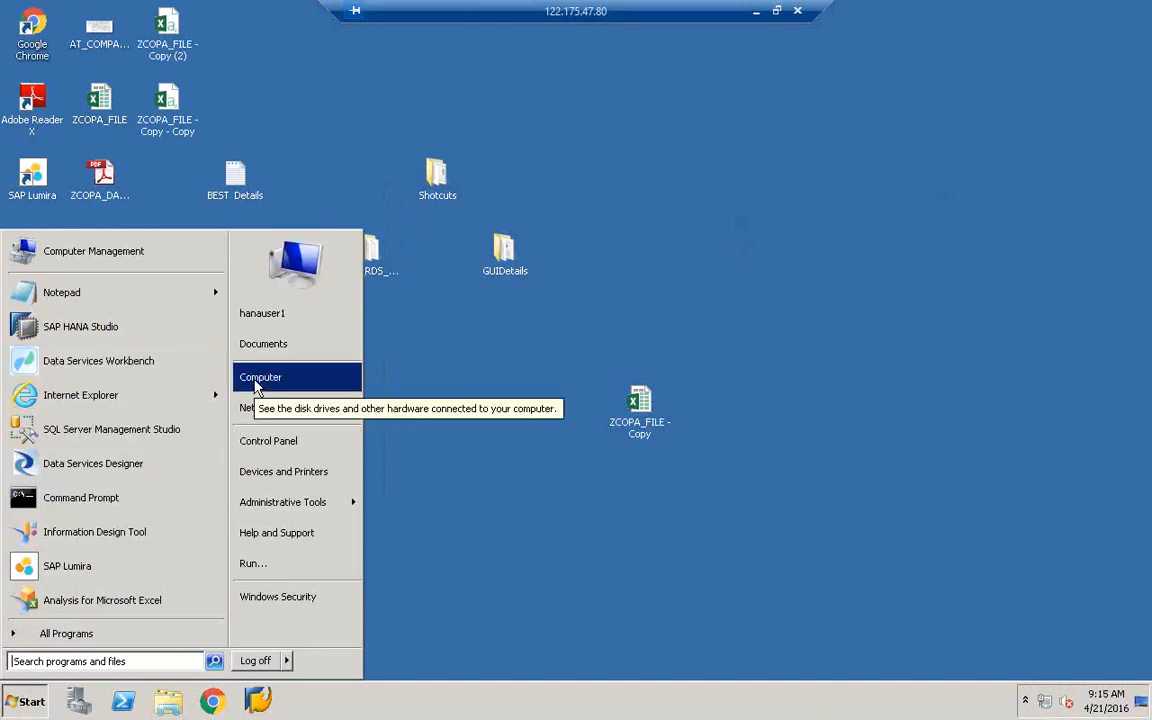
left_click(572, 400)
right_click(571, 393)
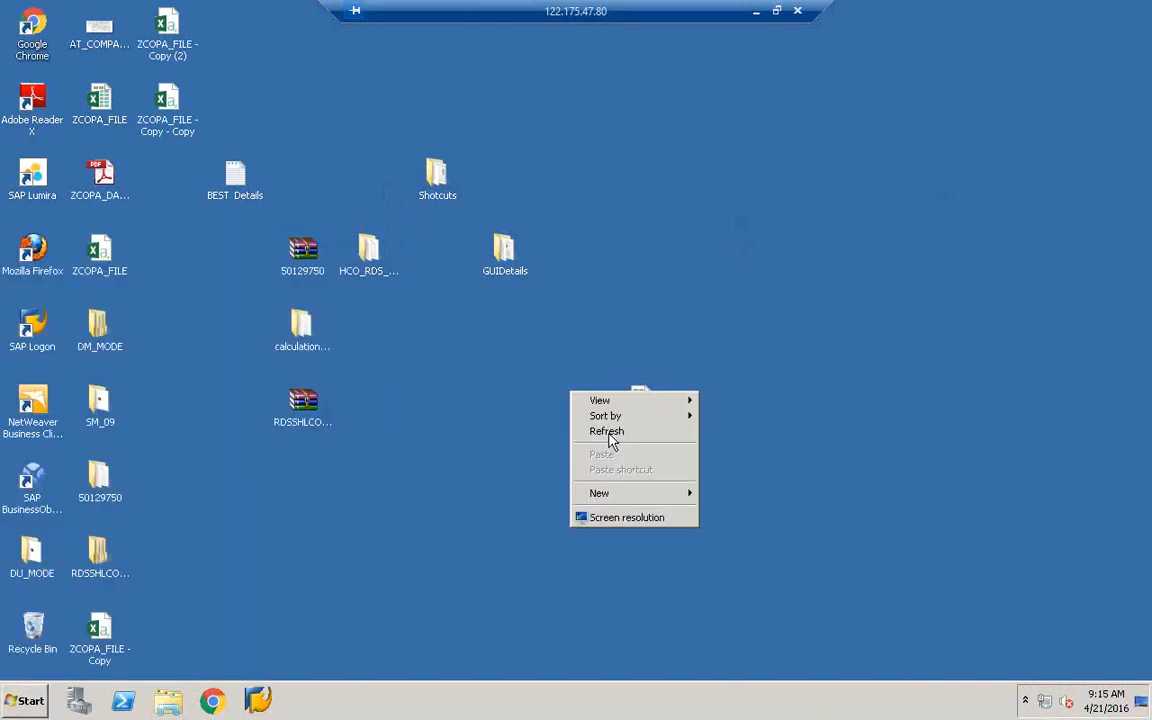
left_click(625, 433)
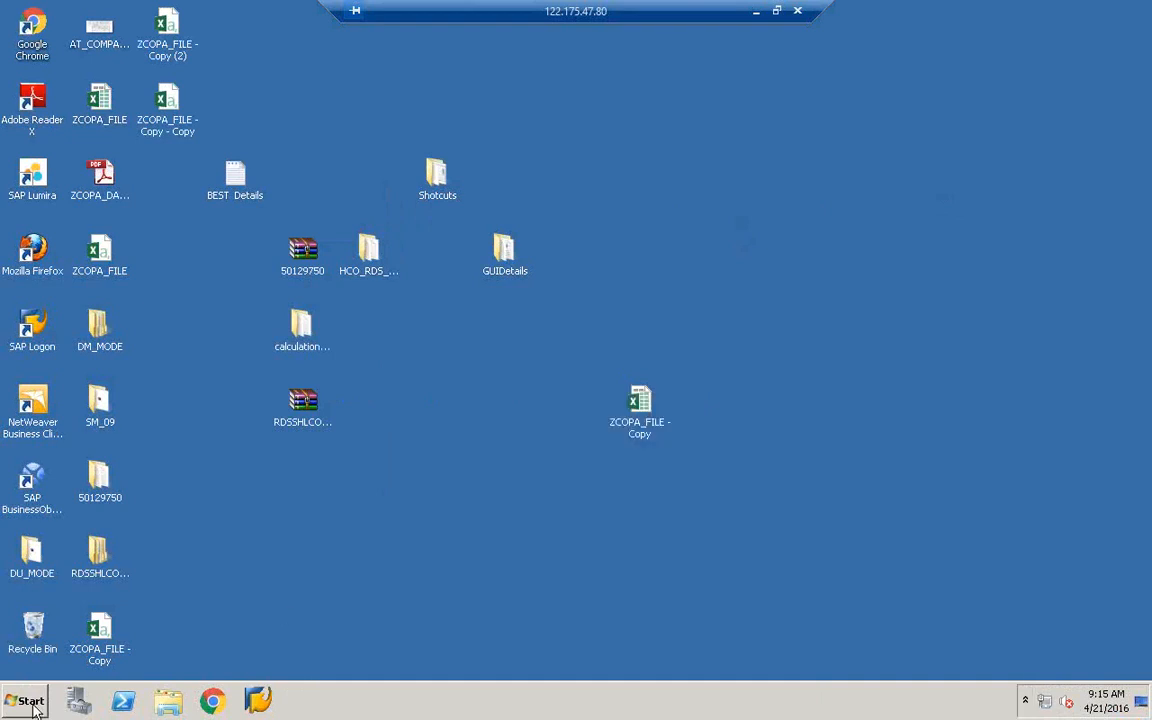
left_click(28, 700)
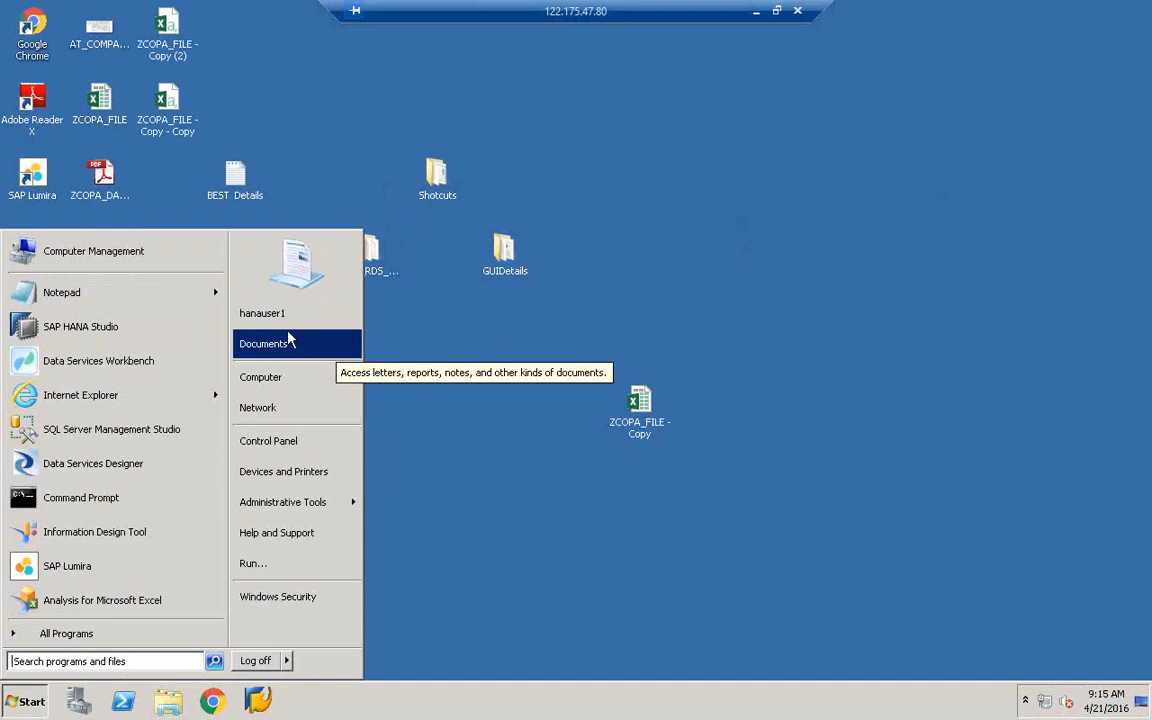
left_click(500, 332)
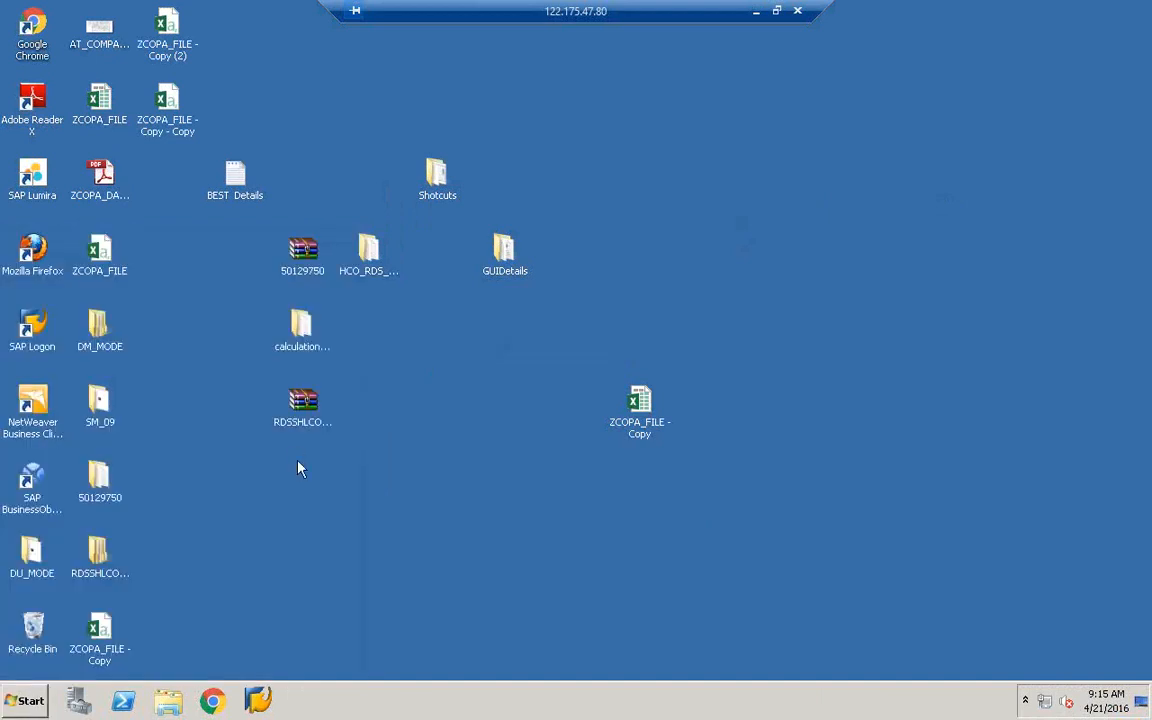
key("super")
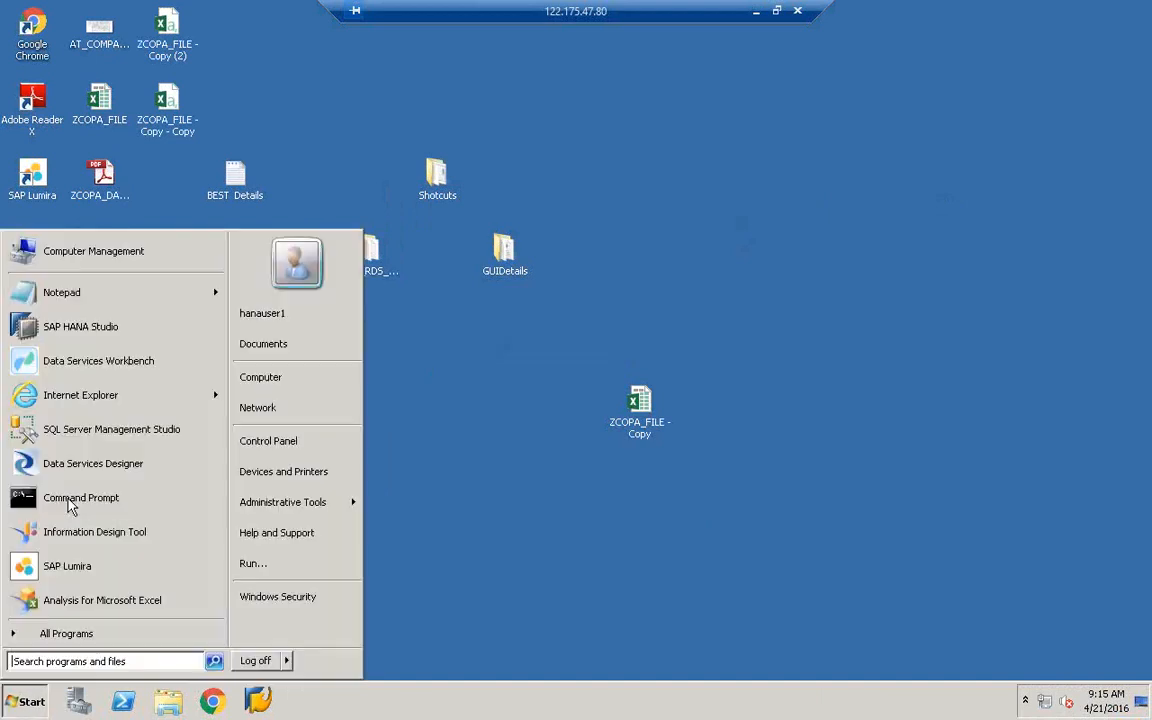
- Launch SAP Data Services Workbench, briefly check Task Manager, and refresh the desktop
left_click(77, 366)
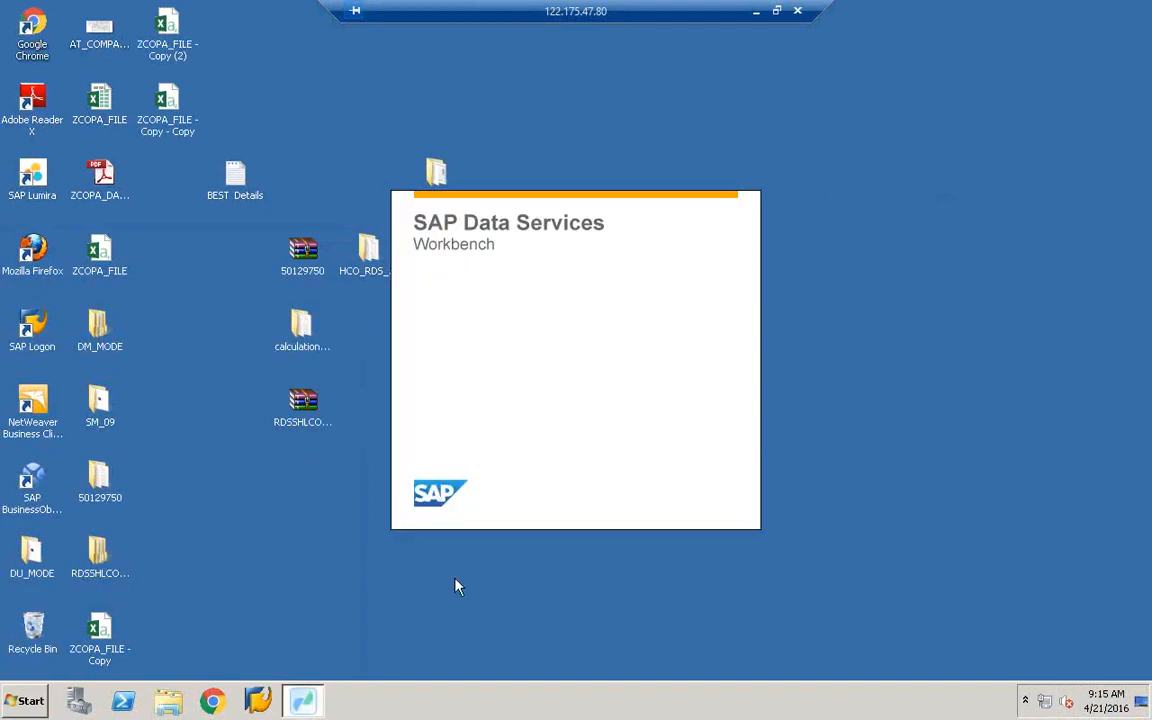
right_click(463, 707)
left_click(532, 652)
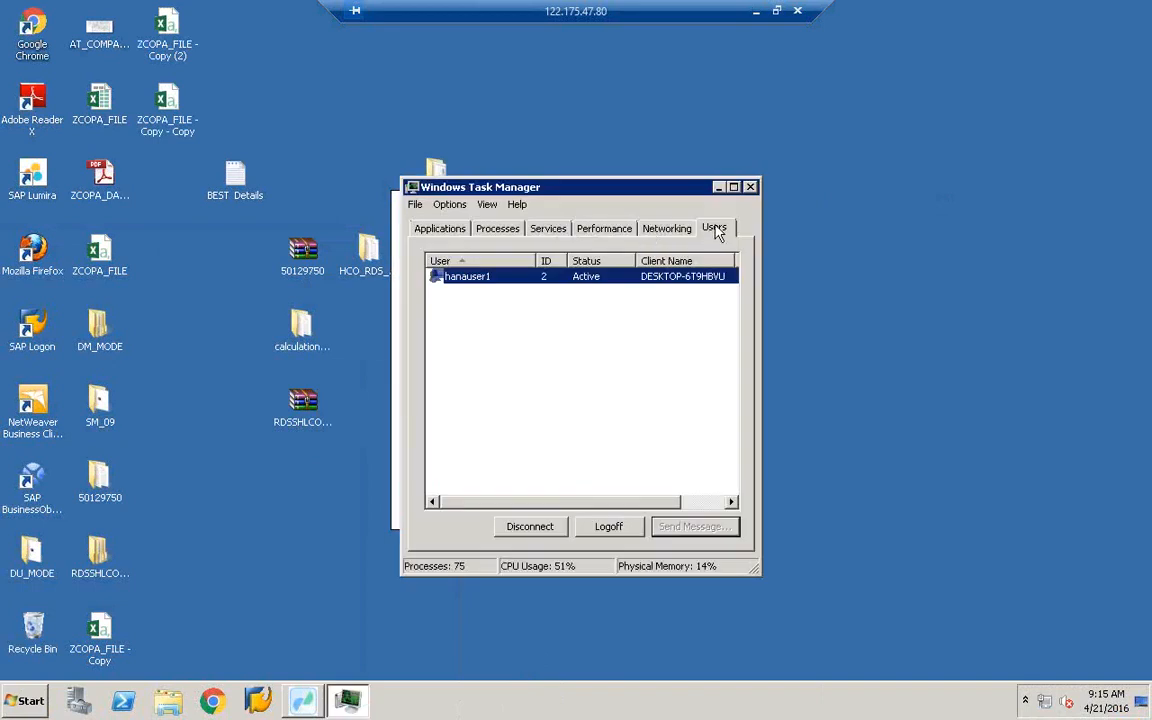
left_click(751, 187)
right_click(600, 92)
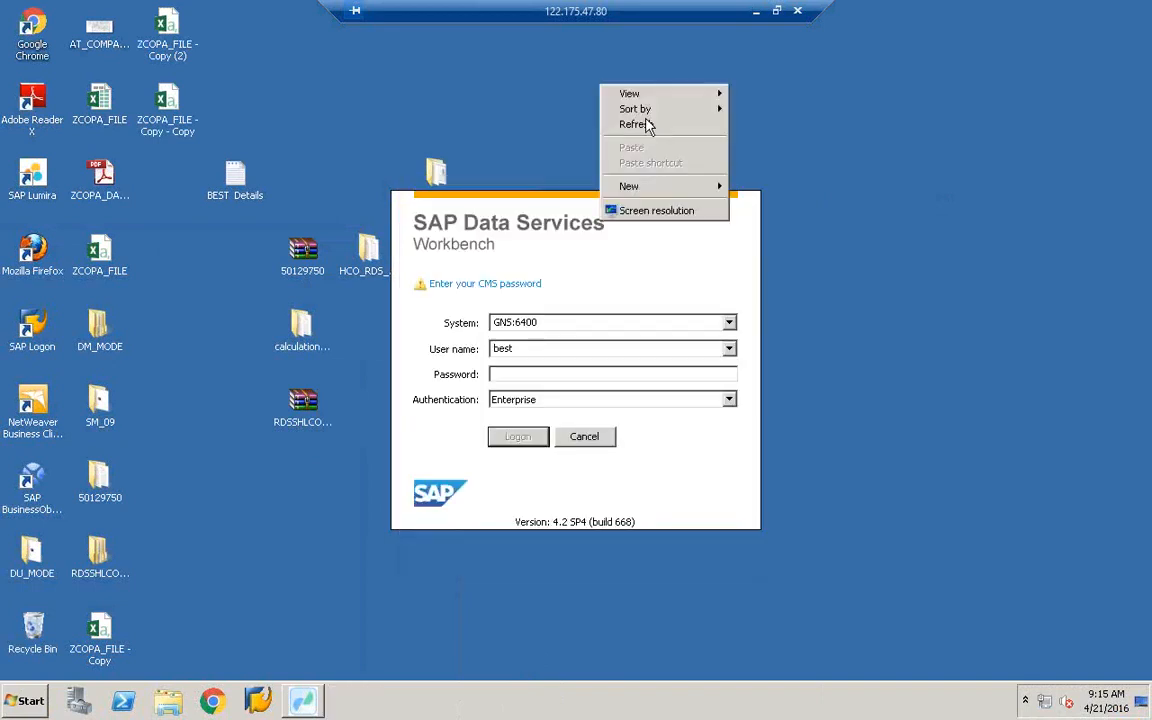
left_click(648, 121)
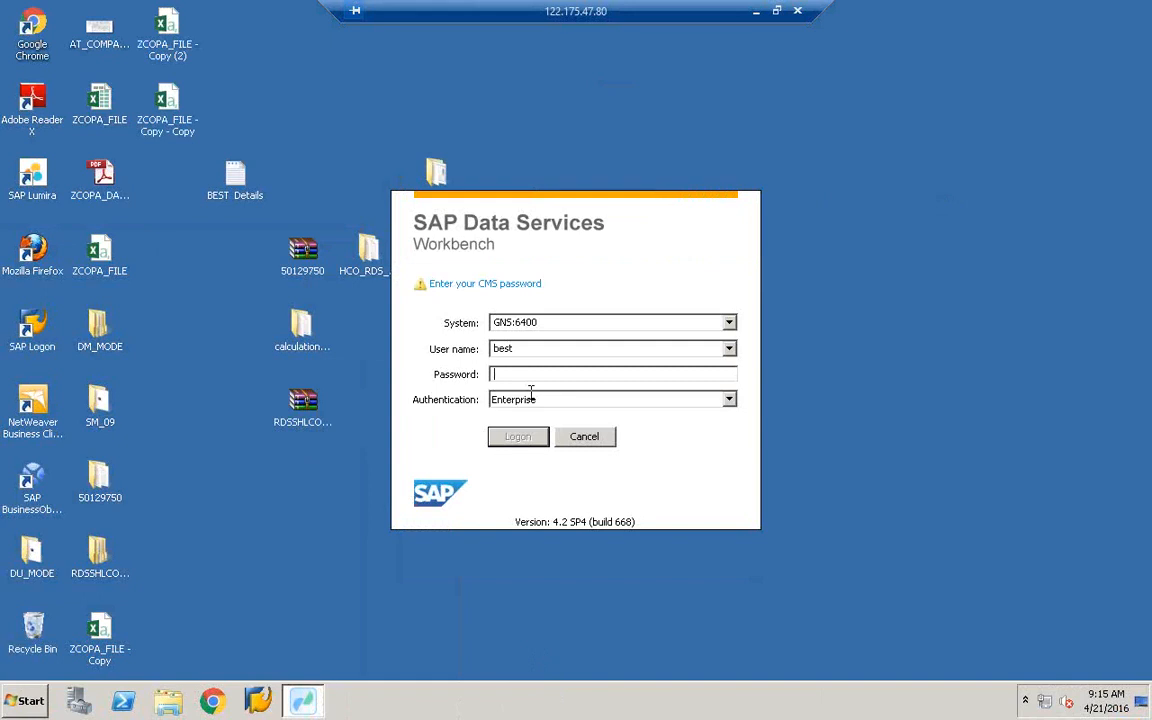
- Submit the CMS password for GNS:6400; the logon fails with a could-not-reach-CMS error
type("**********")
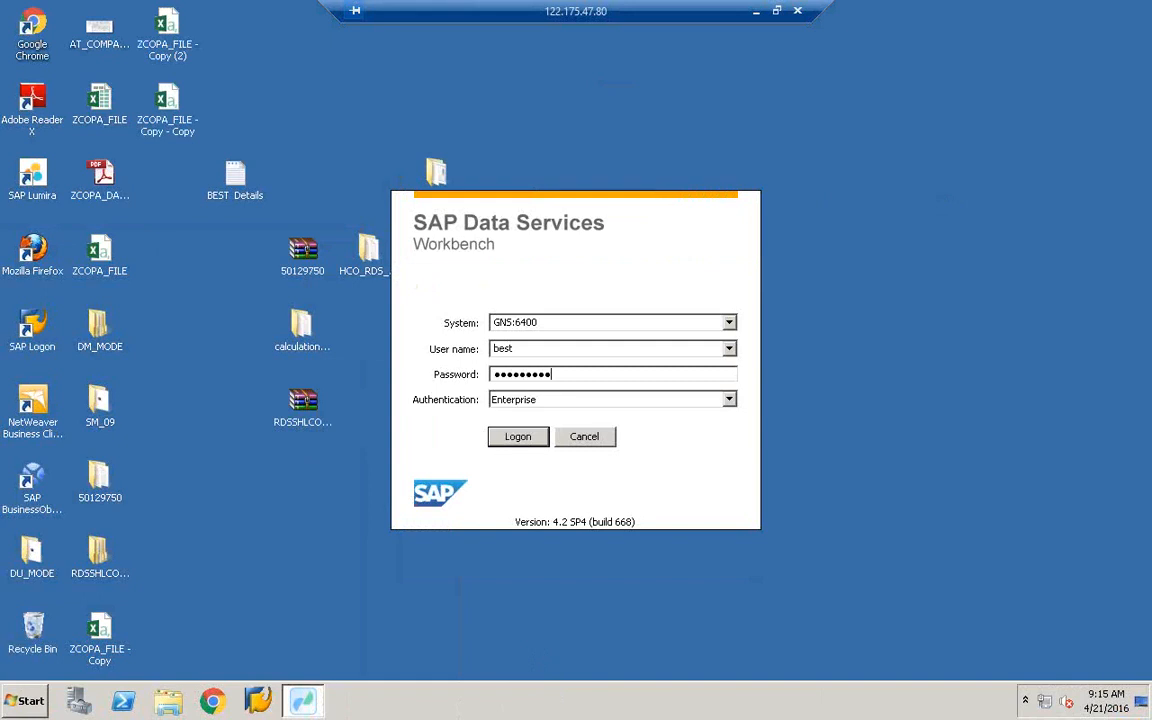
key("Return")
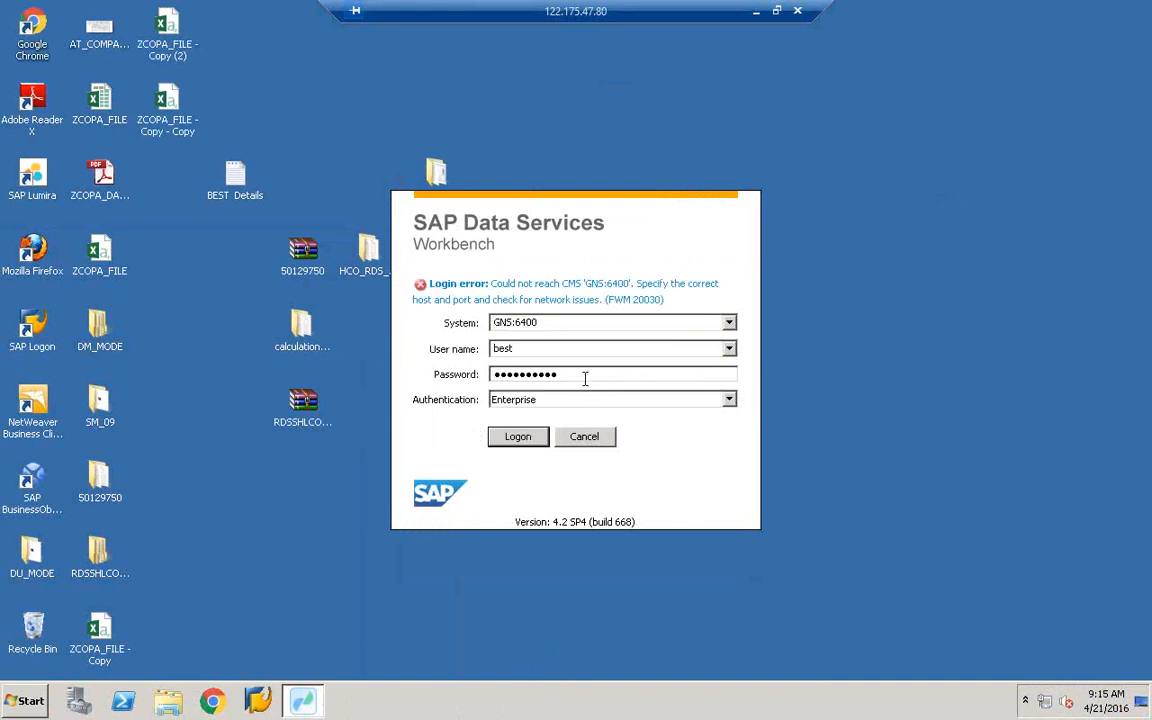
double_click(487, 376)
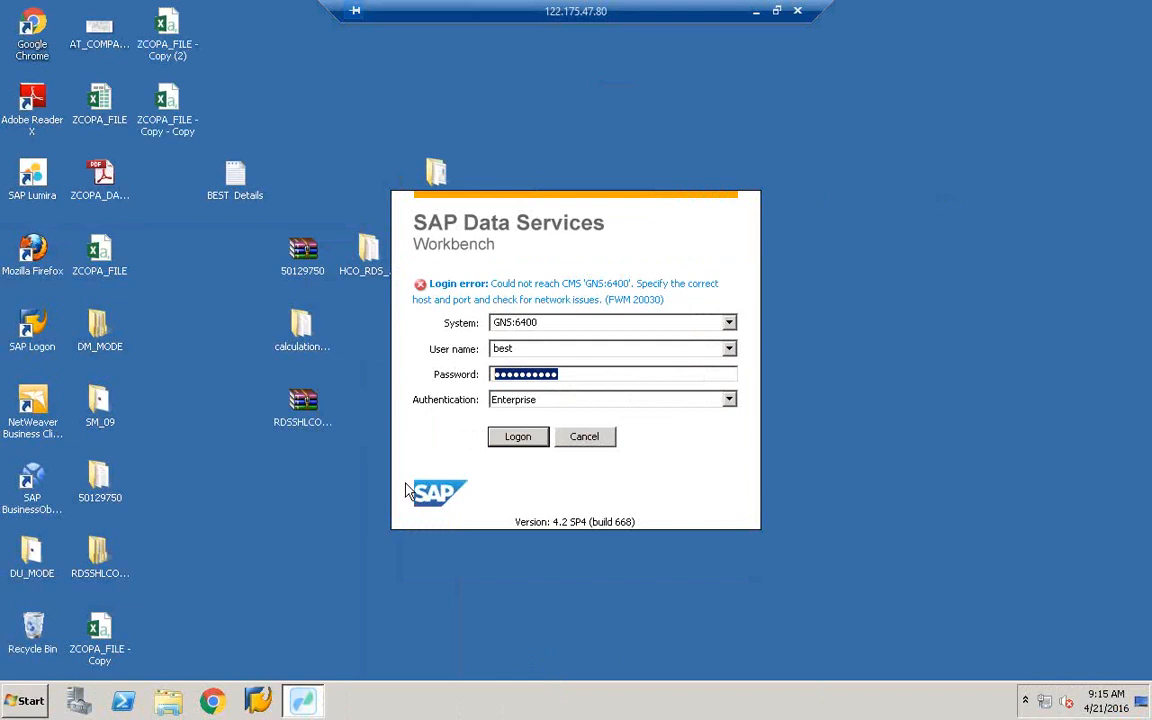
left_click(29, 708)
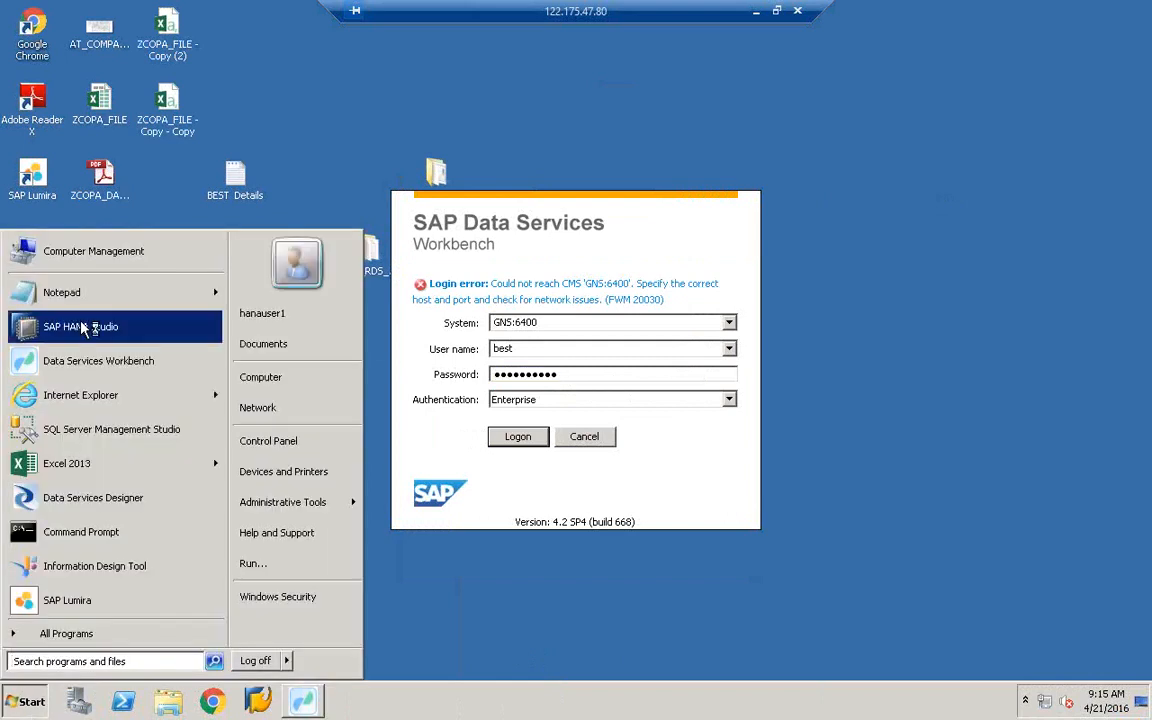
- Launch SAP HANA Studio from the Start menu and accept the default workspace
left_click(84, 328)
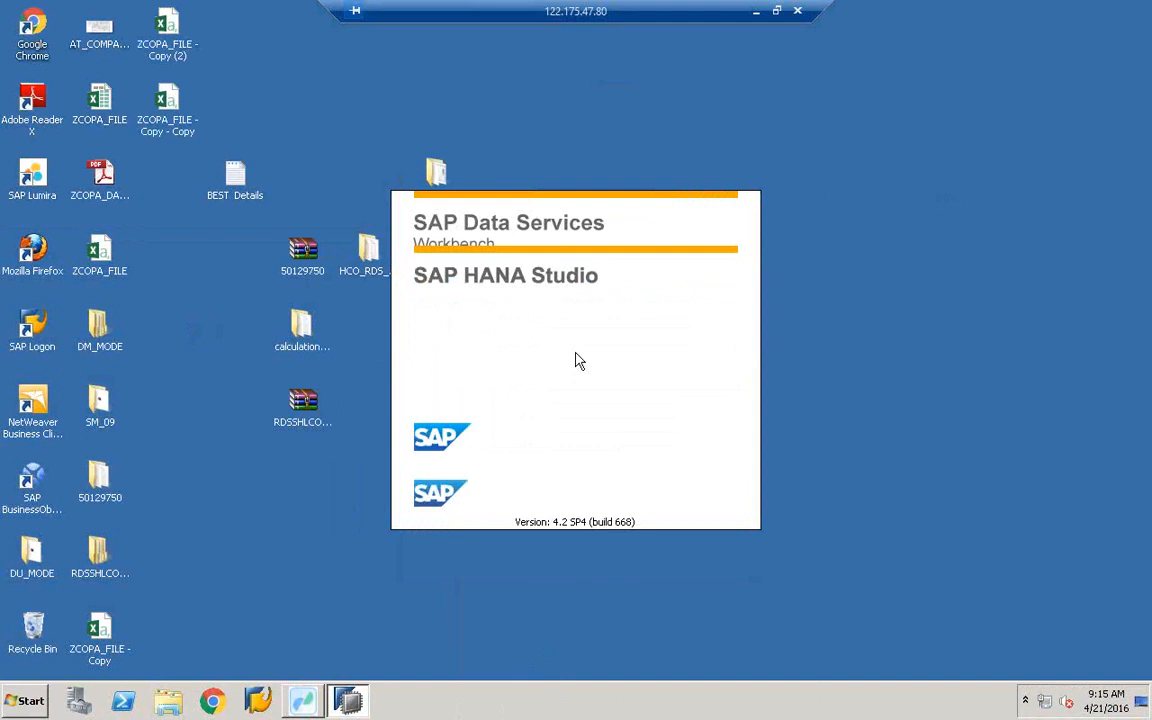
left_click(730, 393)
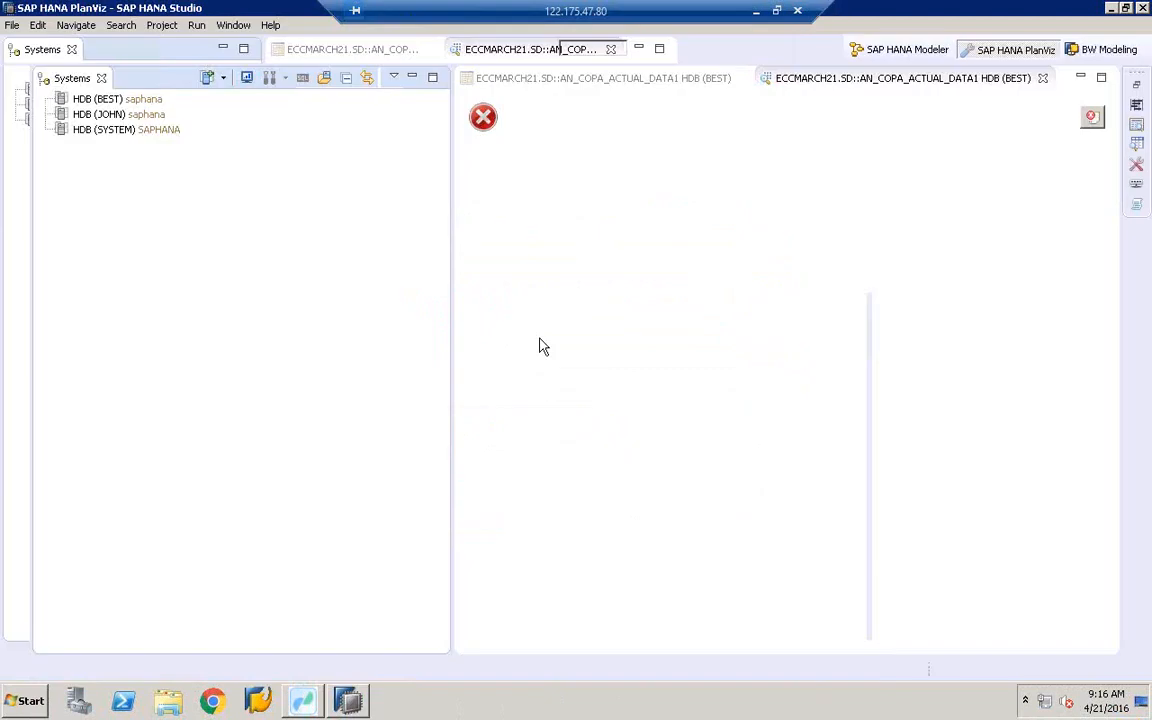
- Log on to the HDB (BEST) system connection with its database password
left_click(90, 100)
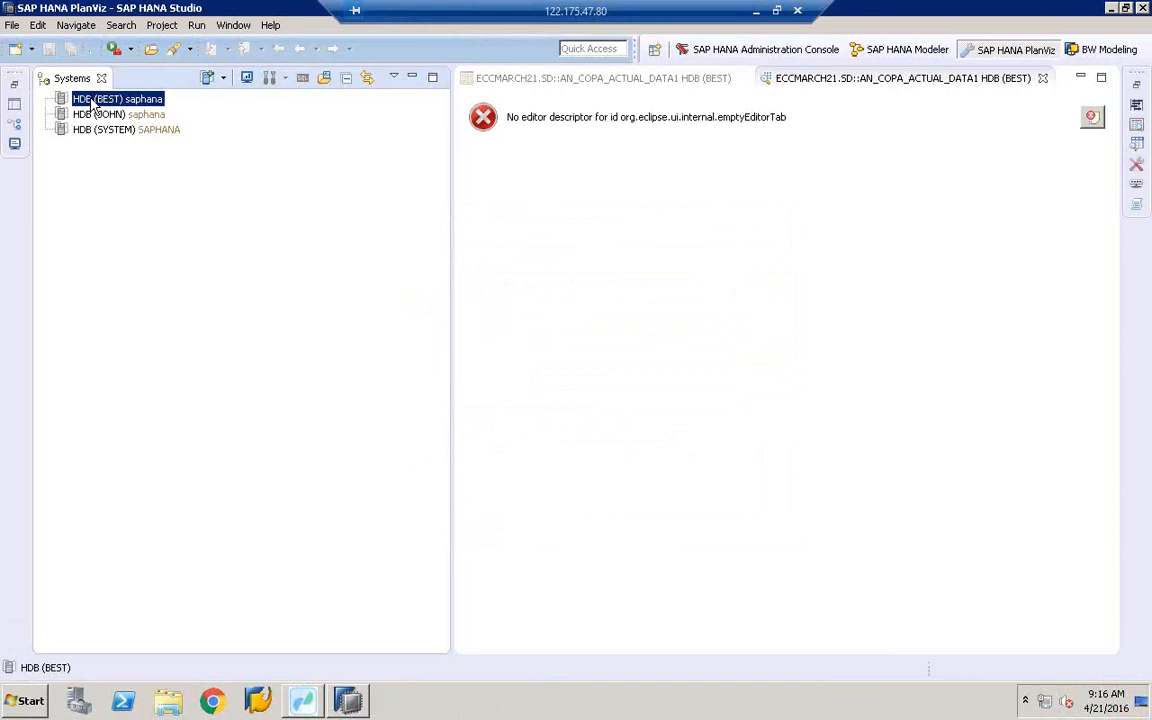
double_click(92, 100)
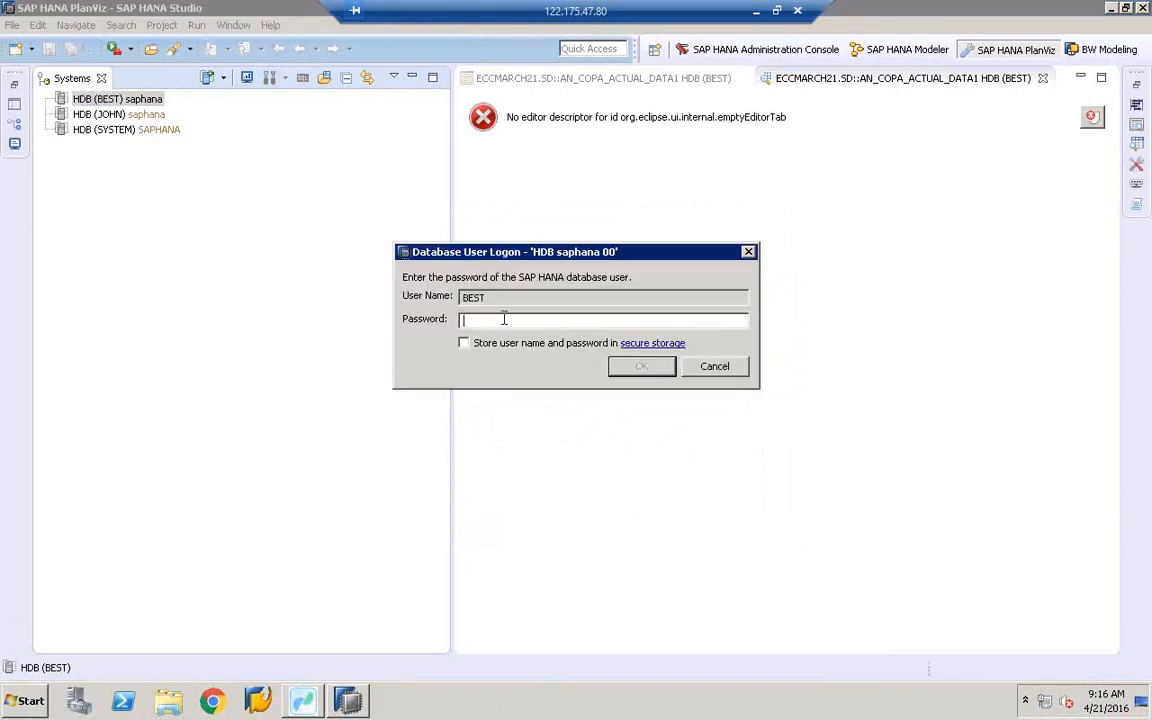
type("••••••••••")
key("Return")
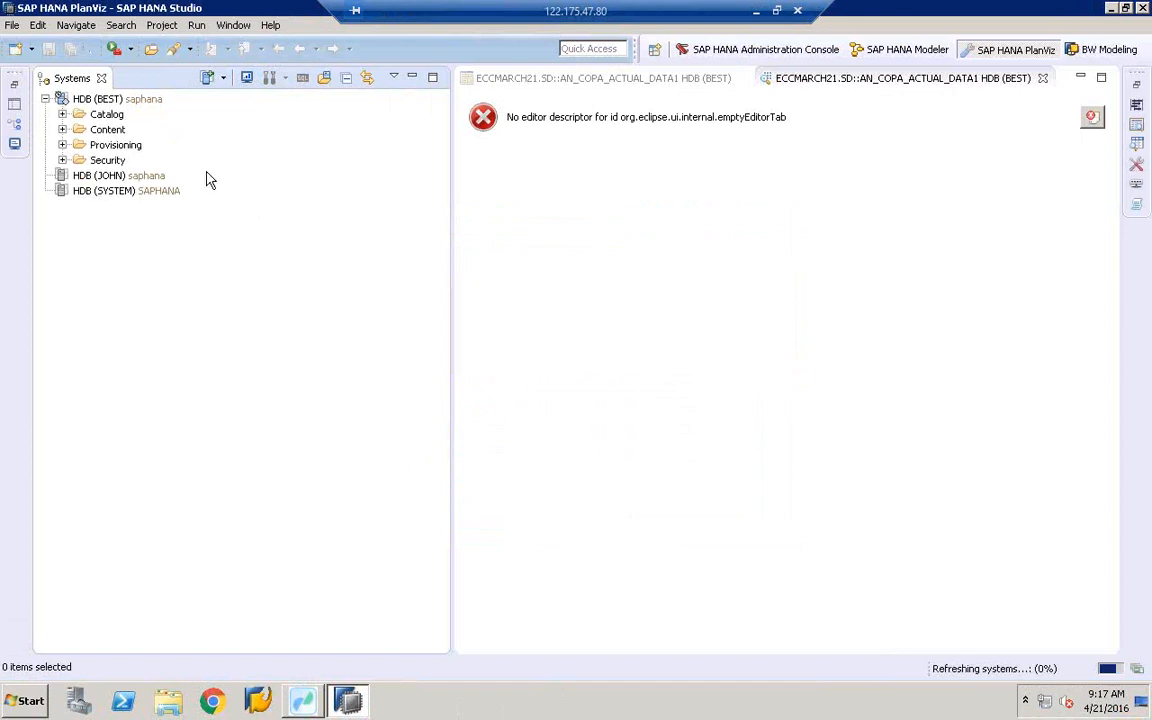
- Log on to the HDB (SYSTEM) connection with its database password
left_click(113, 101)
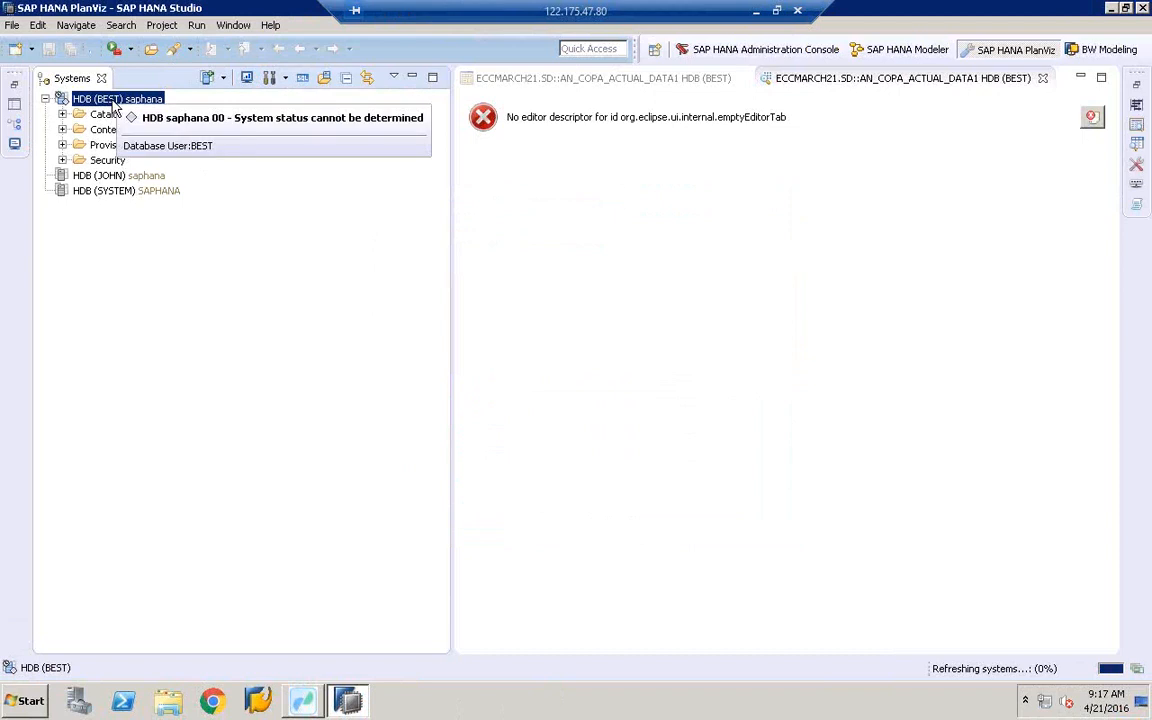
left_click(90, 192)
double_click(90, 193)
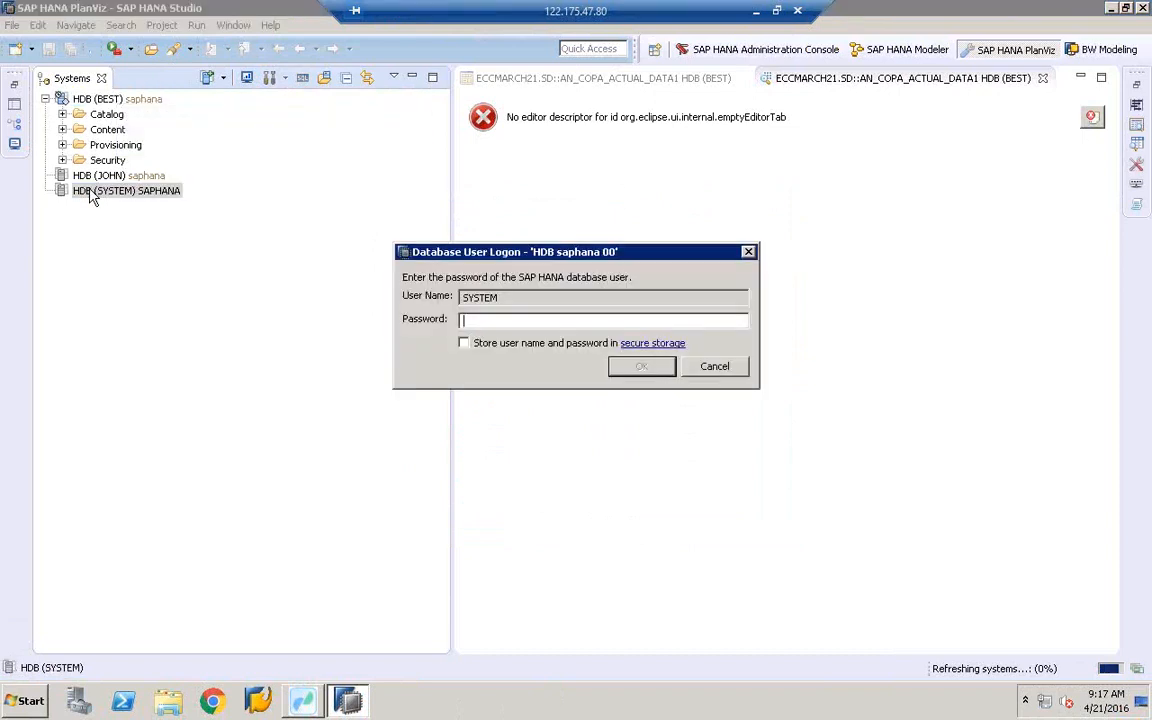
type("********")
key("Return")
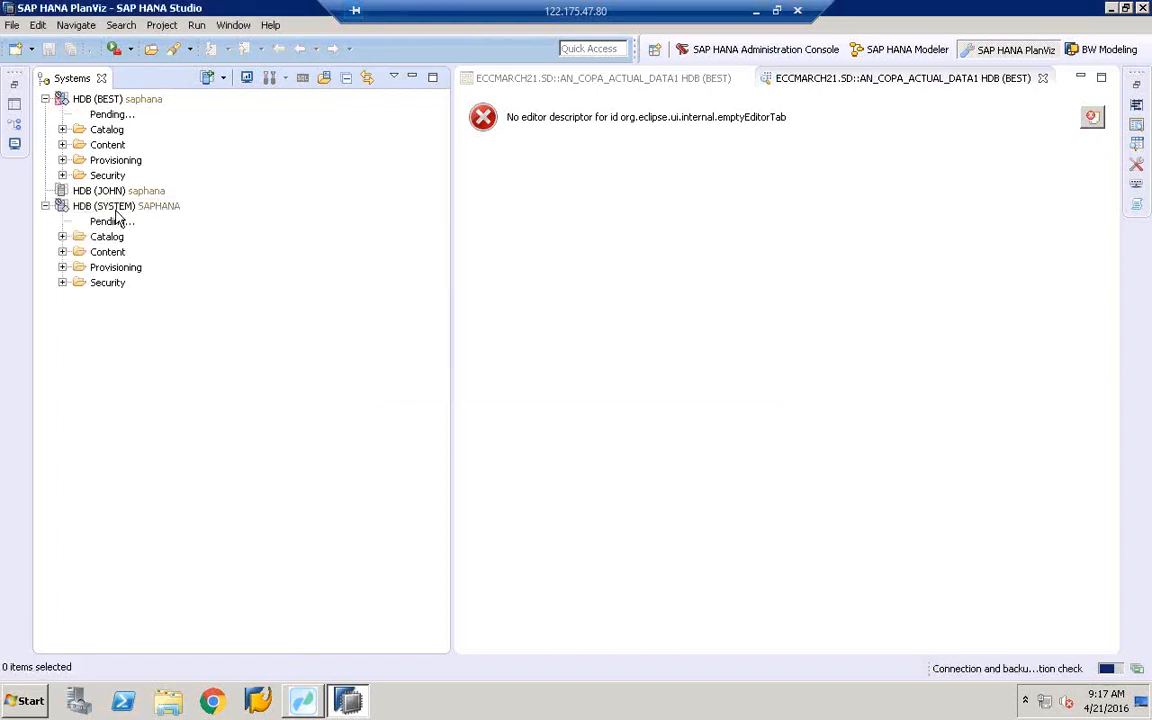
- Browse the HDB (SYSTEM) context menu's Configuration and Monitoring options without choosing one
left_click(116, 210)
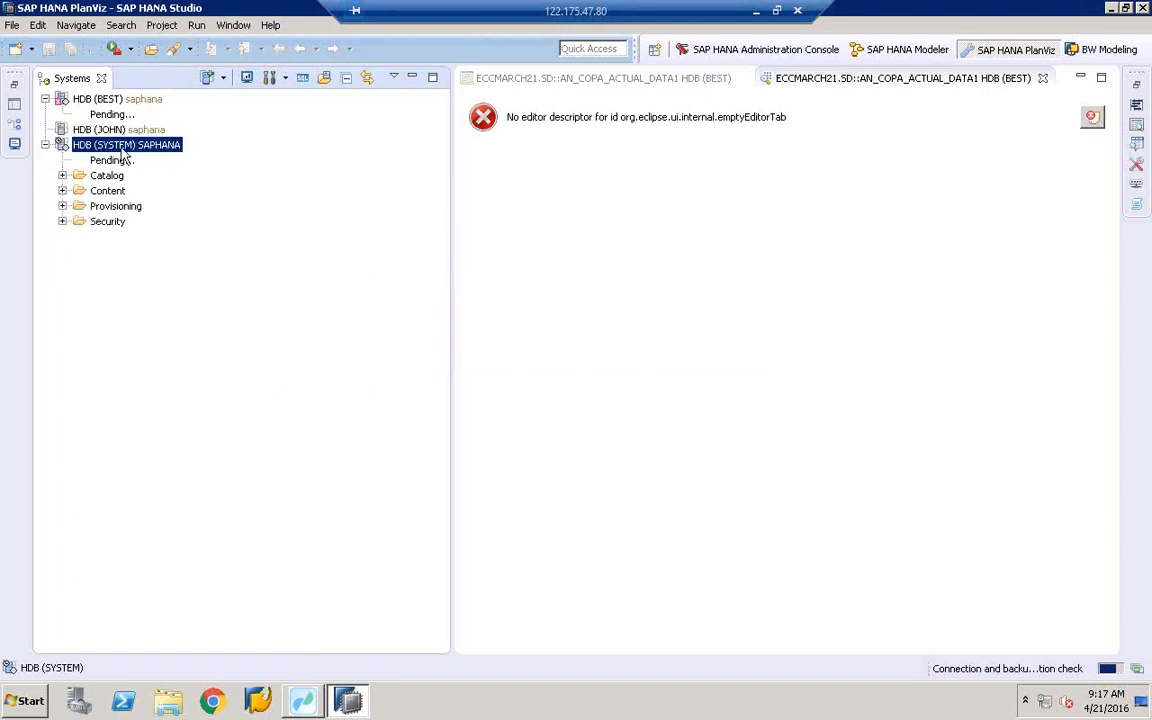
right_click(122, 148)
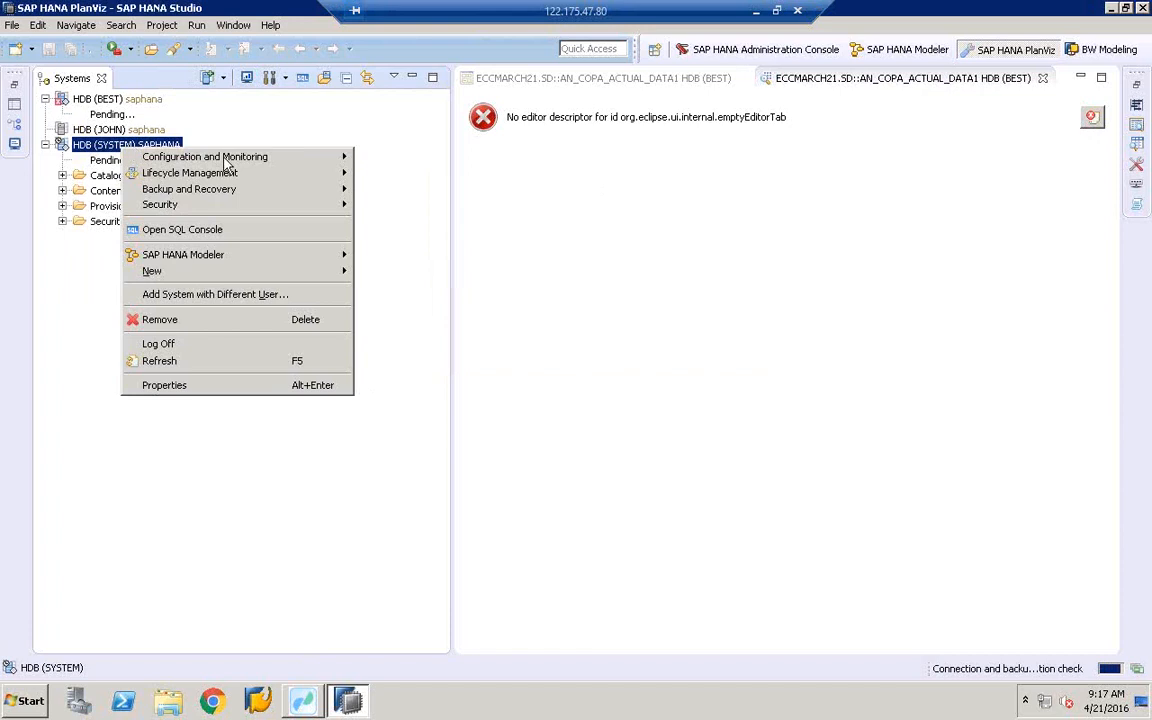
mouse_move(226, 161)
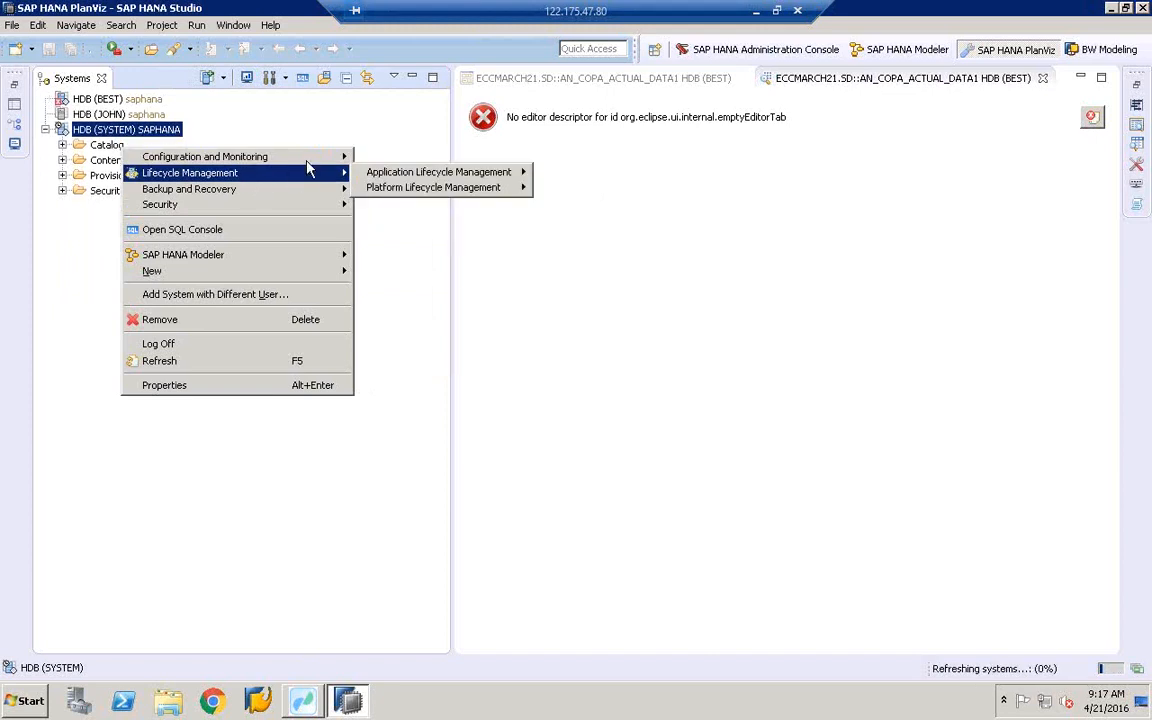
mouse_move(340, 157)
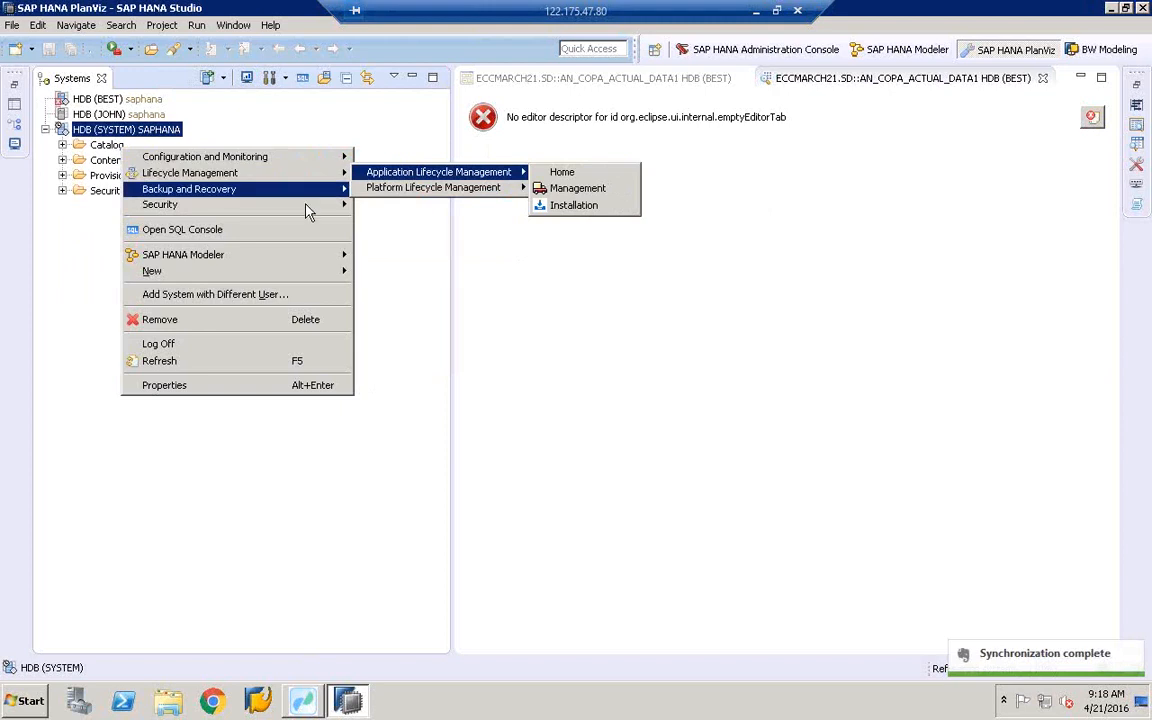
left_click(372, 378)
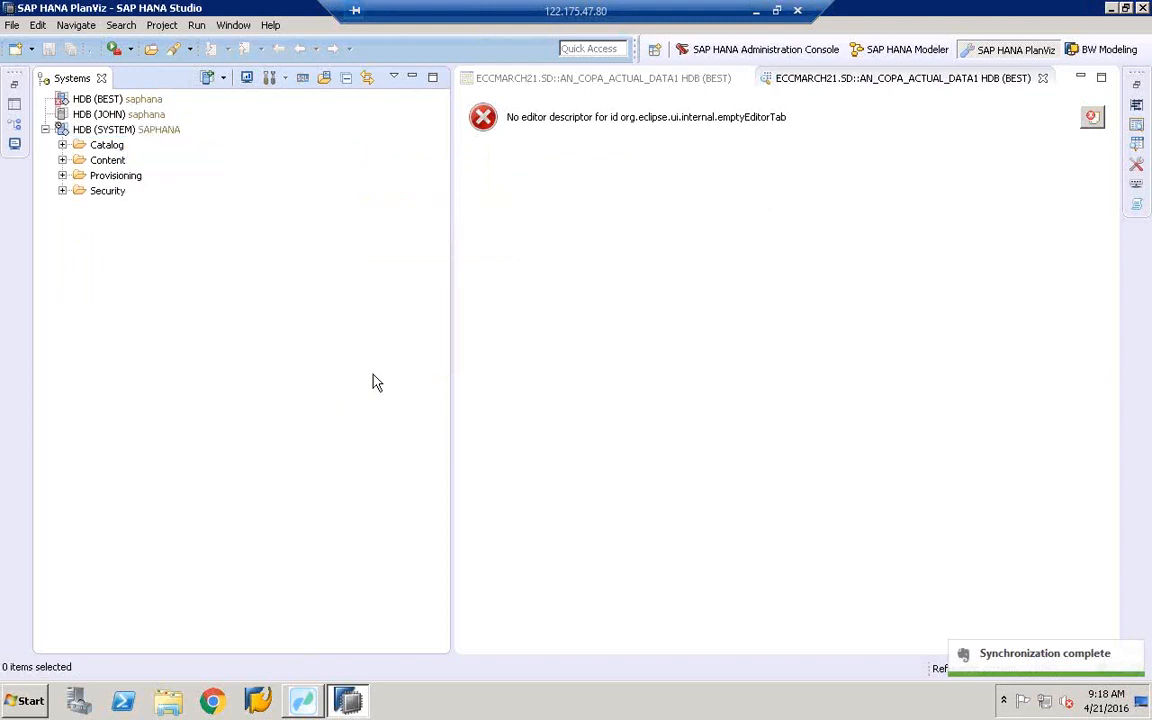
right_click(284, 297)
left_click(216, 282)
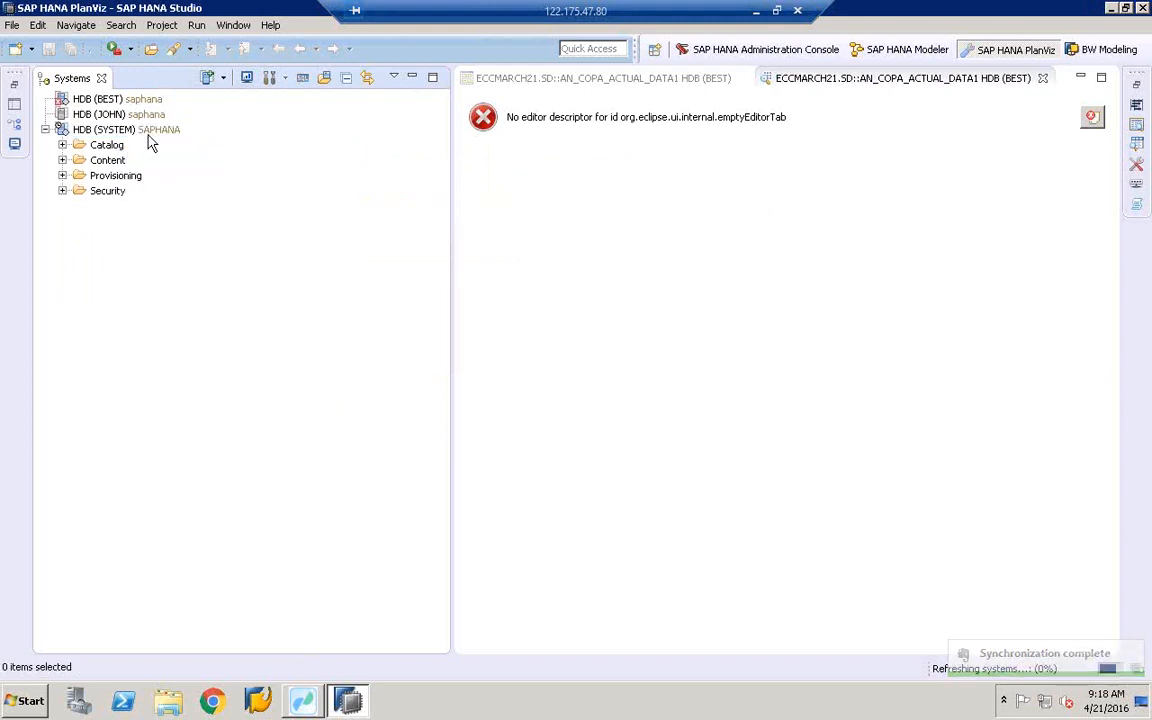
left_click(148, 135)
right_click(148, 139)
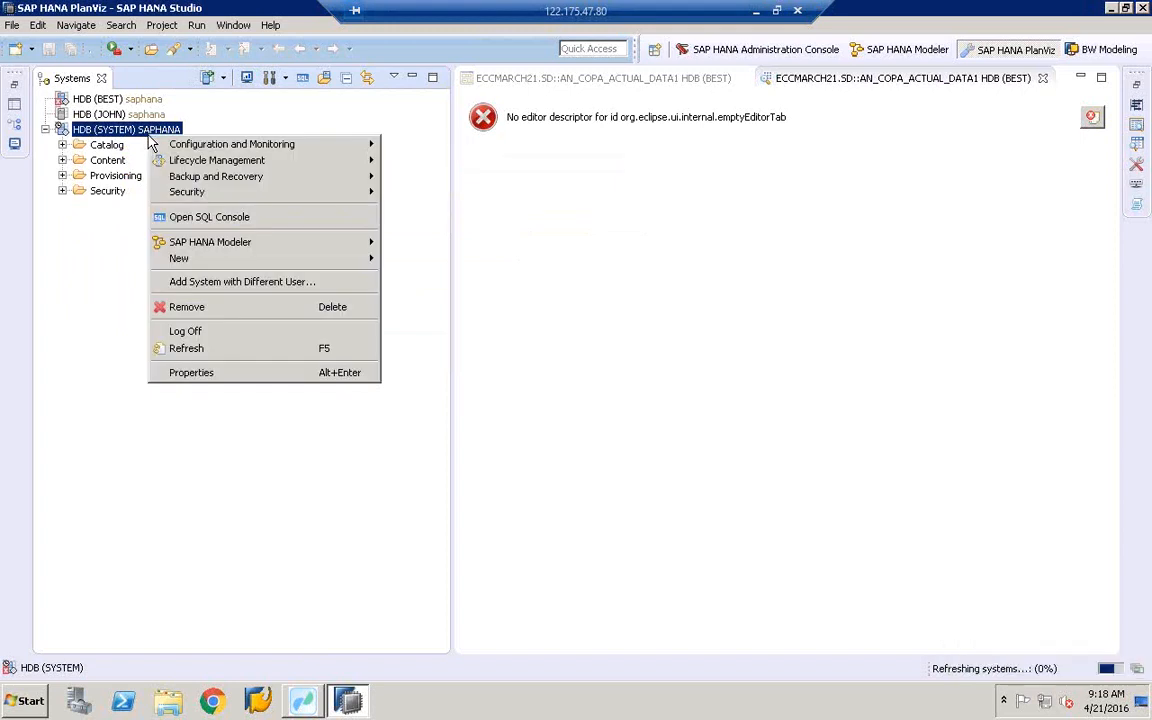
left_click(840, 223)
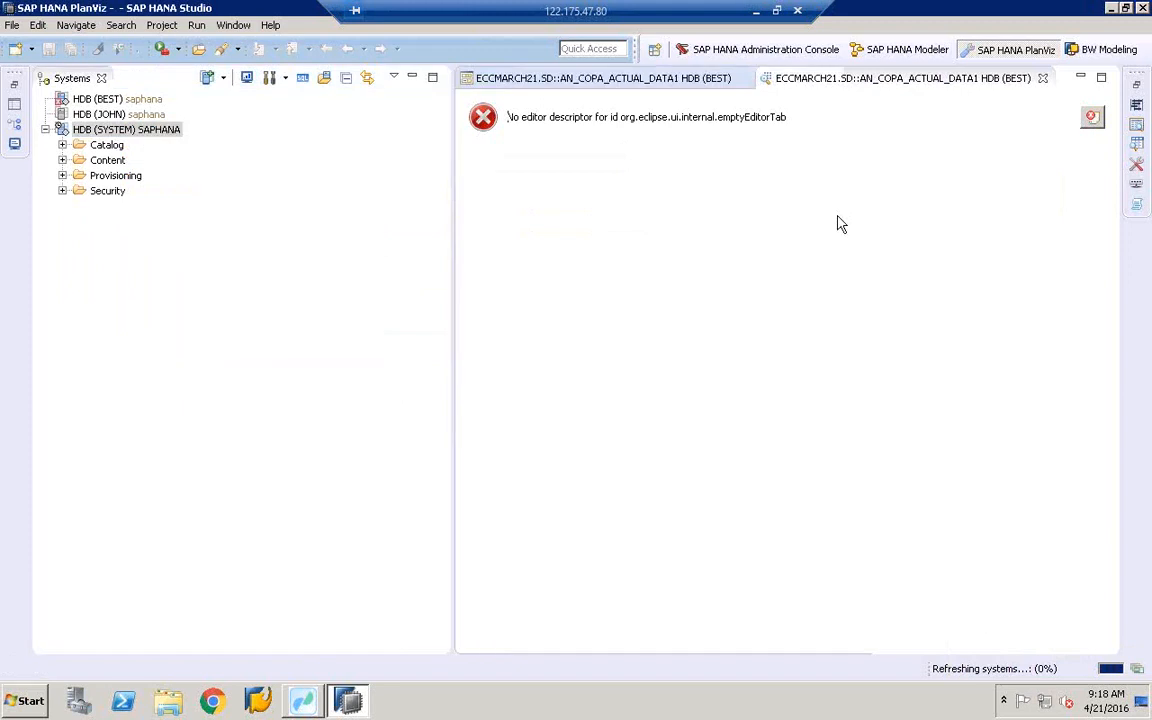
left_click(147, 130)
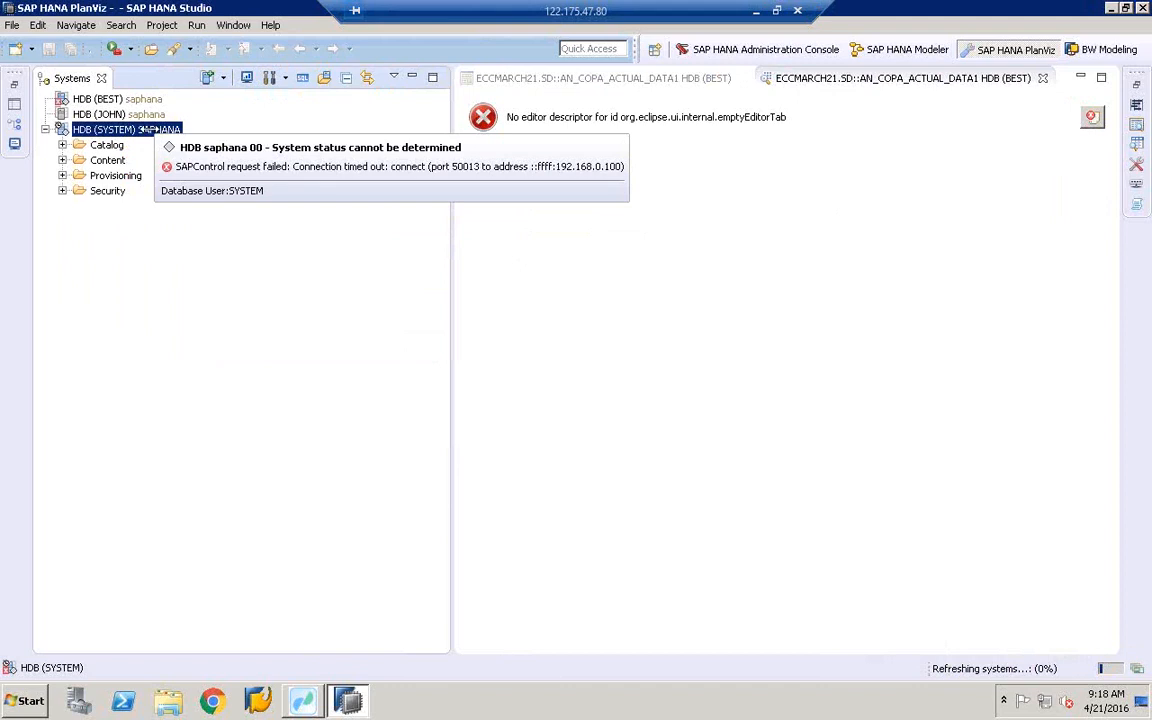
right_click(144, 130)
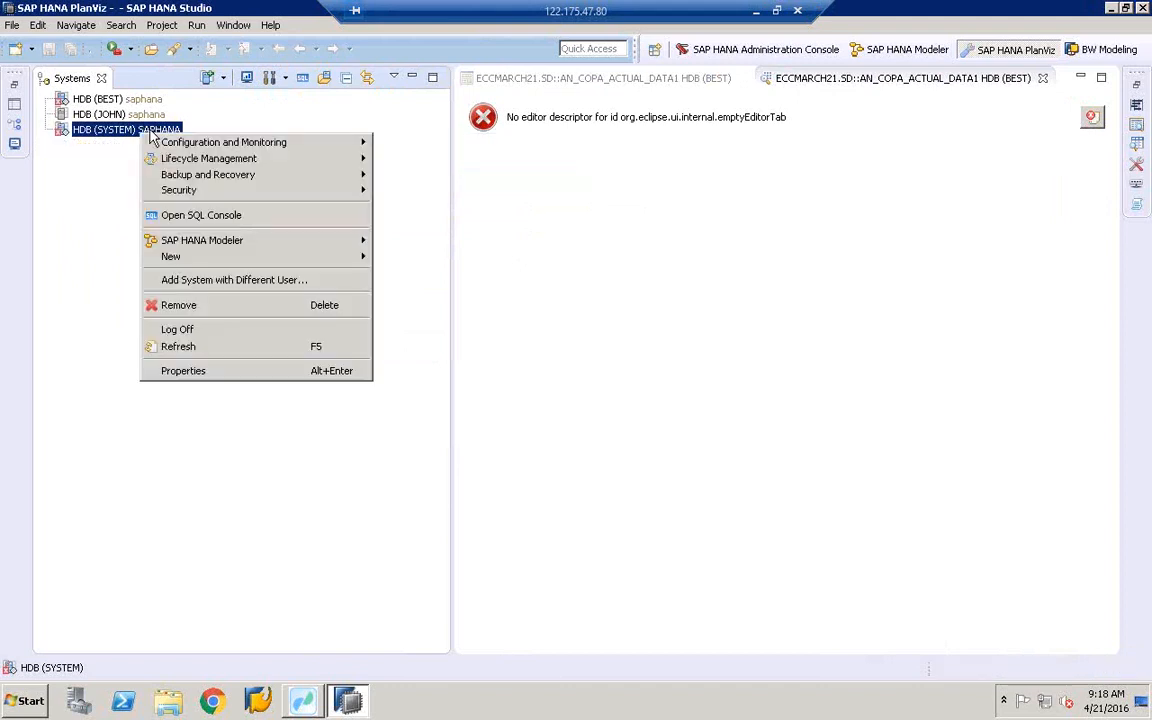
left_click(401, 254)
- Open SAP HANA Cockpit for HDB (SYSTEM), close its browser window, and exit HANA Studio
left_click(117, 134)
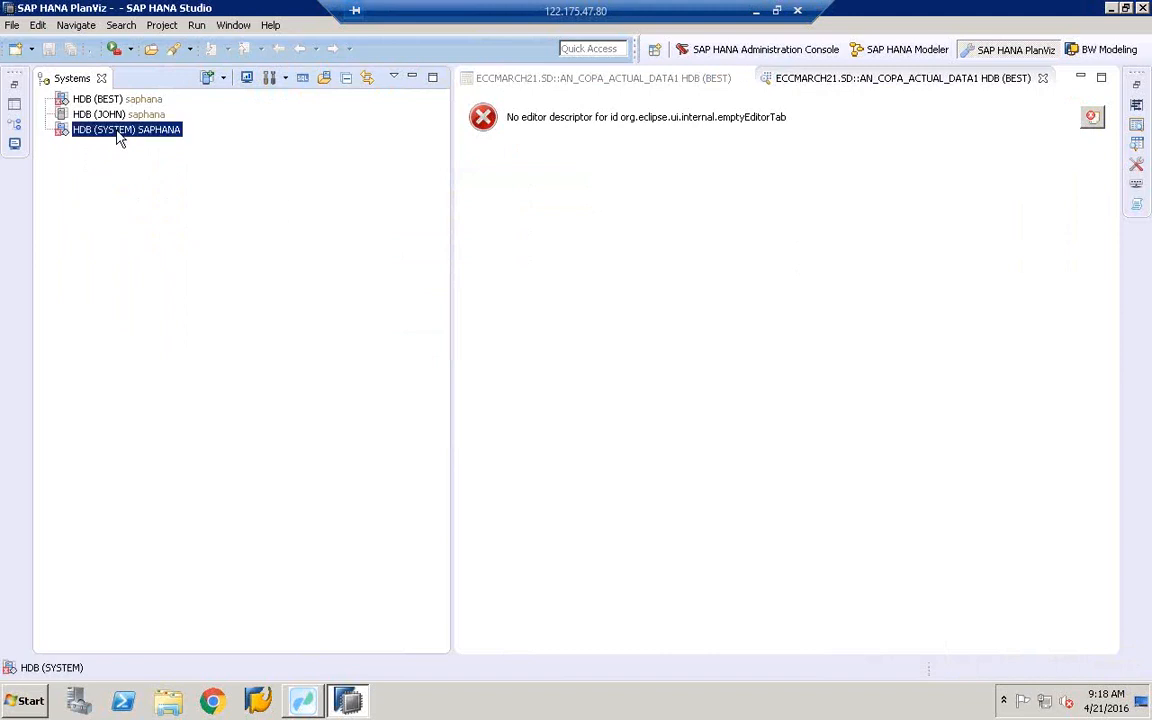
right_click(117, 134)
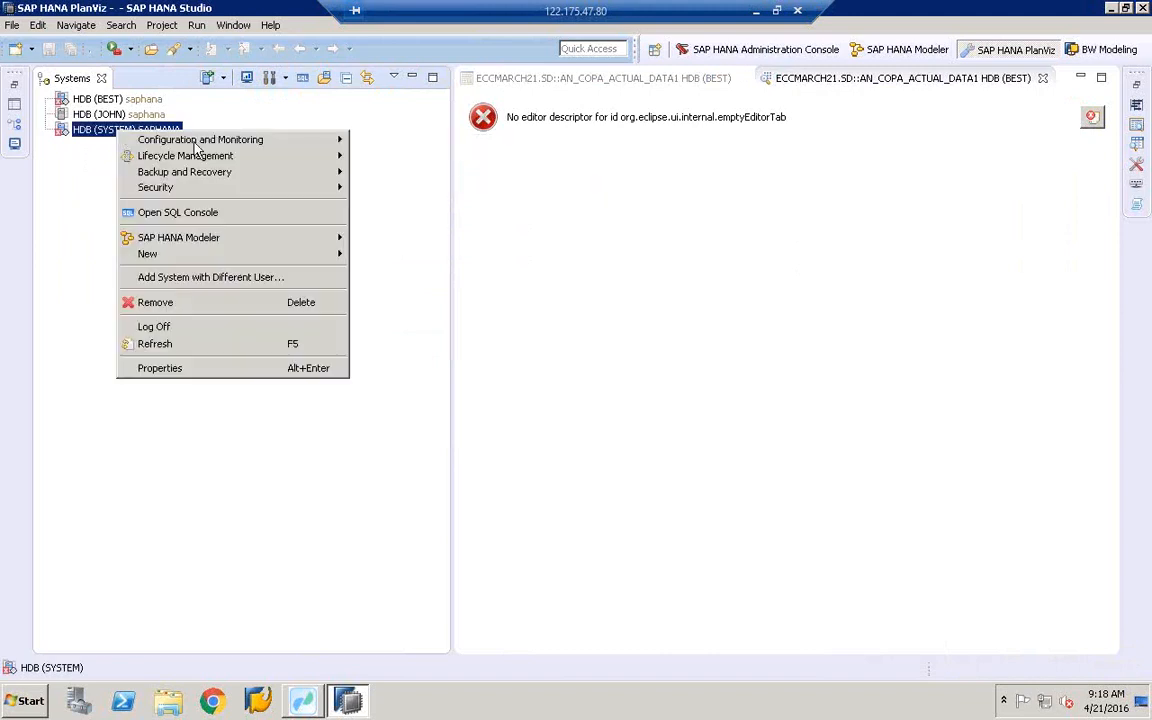
mouse_move(180, 140)
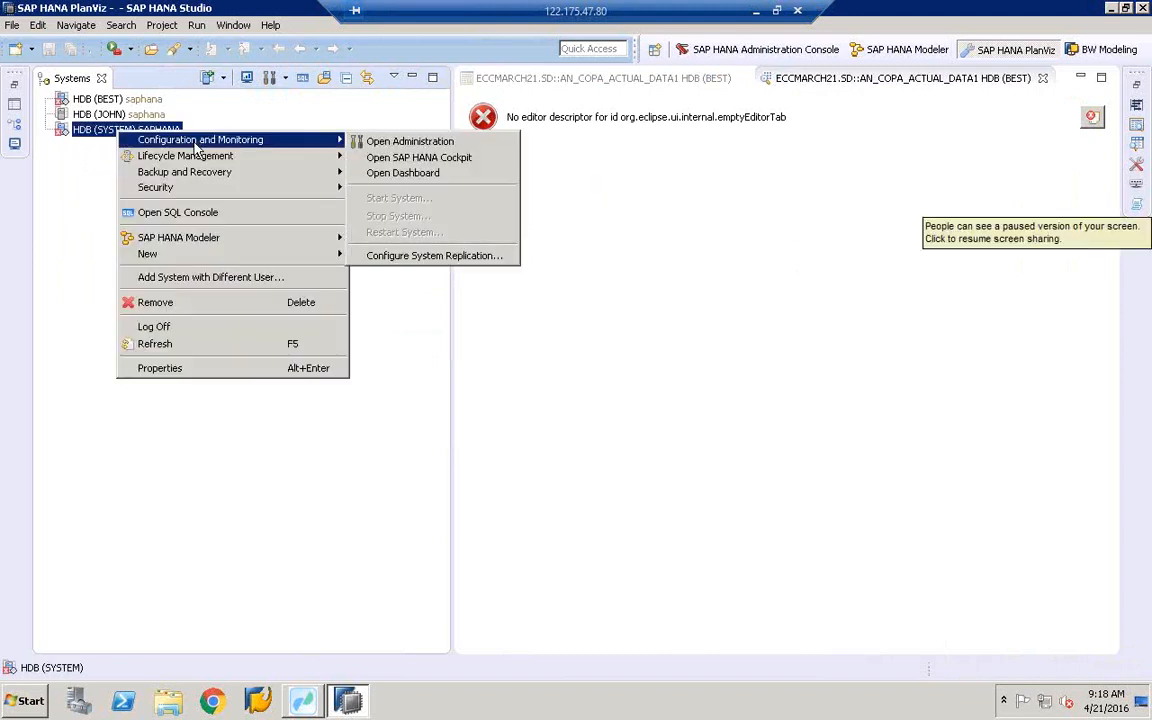
left_click(436, 160)
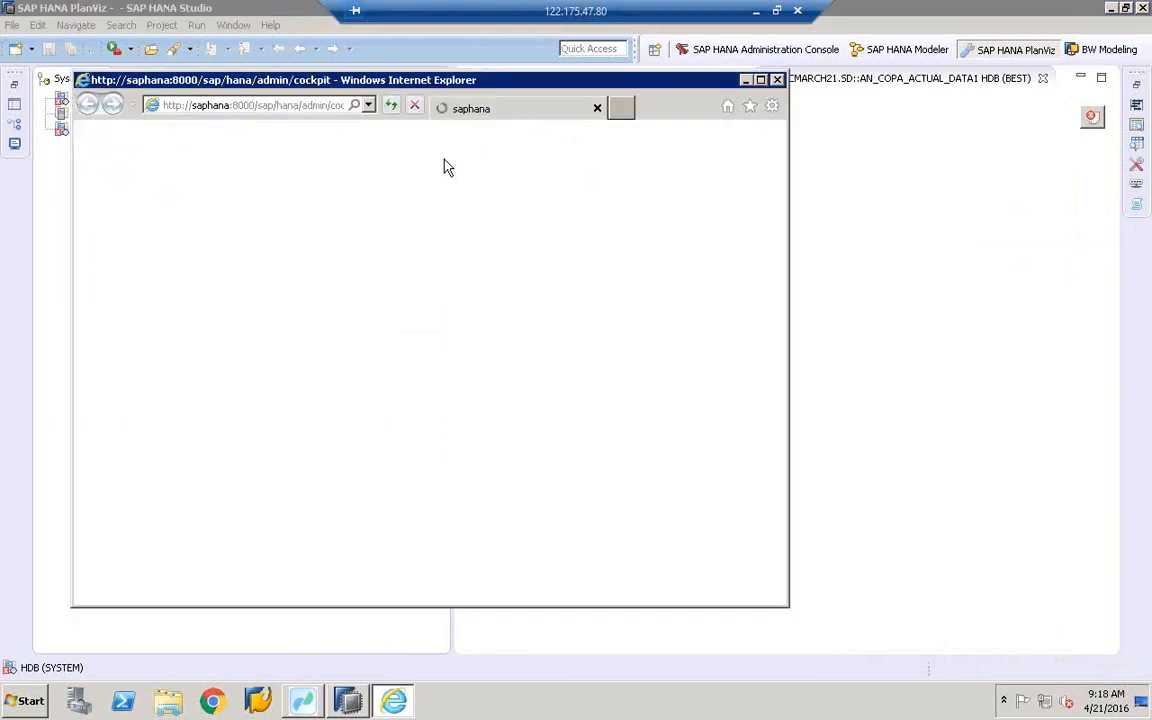
left_click(777, 80)
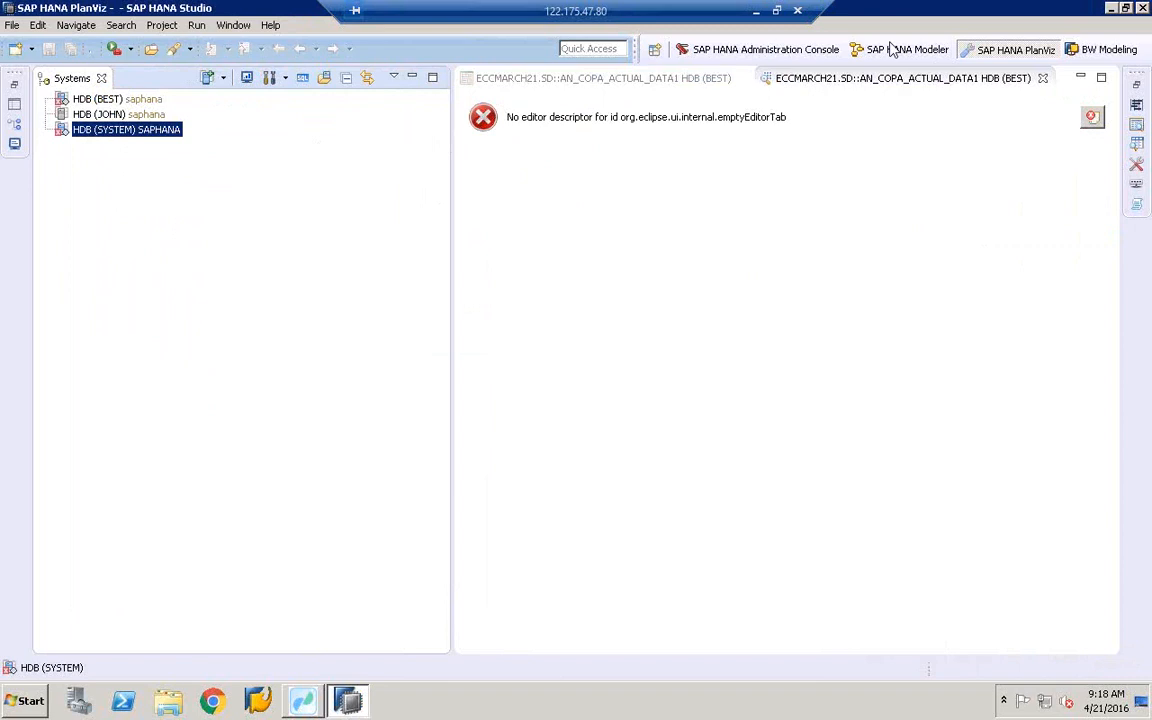
key("alt+F4")
left_click(664, 366)
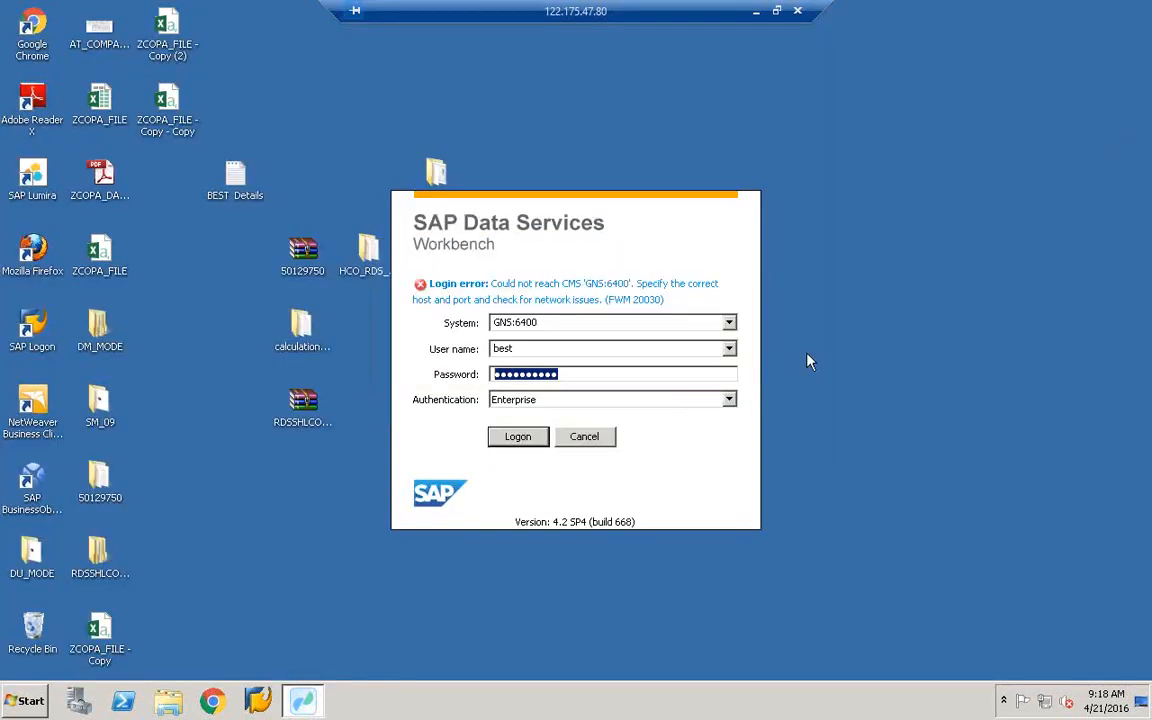
- Cancel the Data Services login and leave the full-screen remote session
left_click(584, 436)
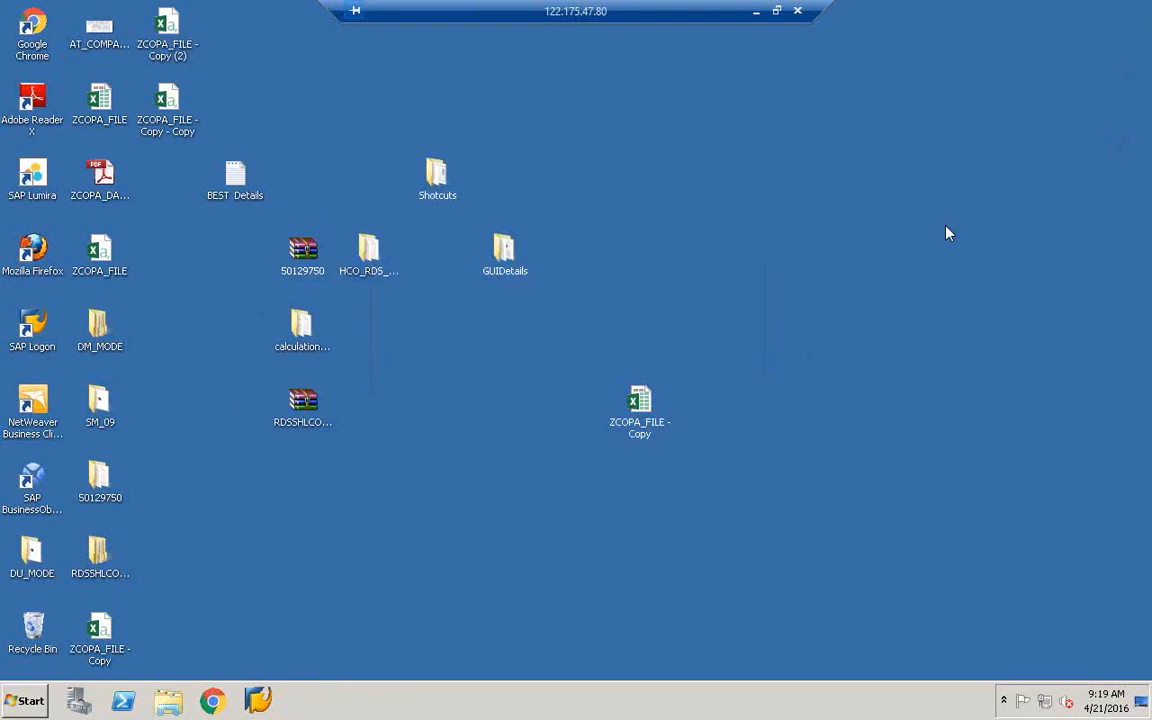
key("super")
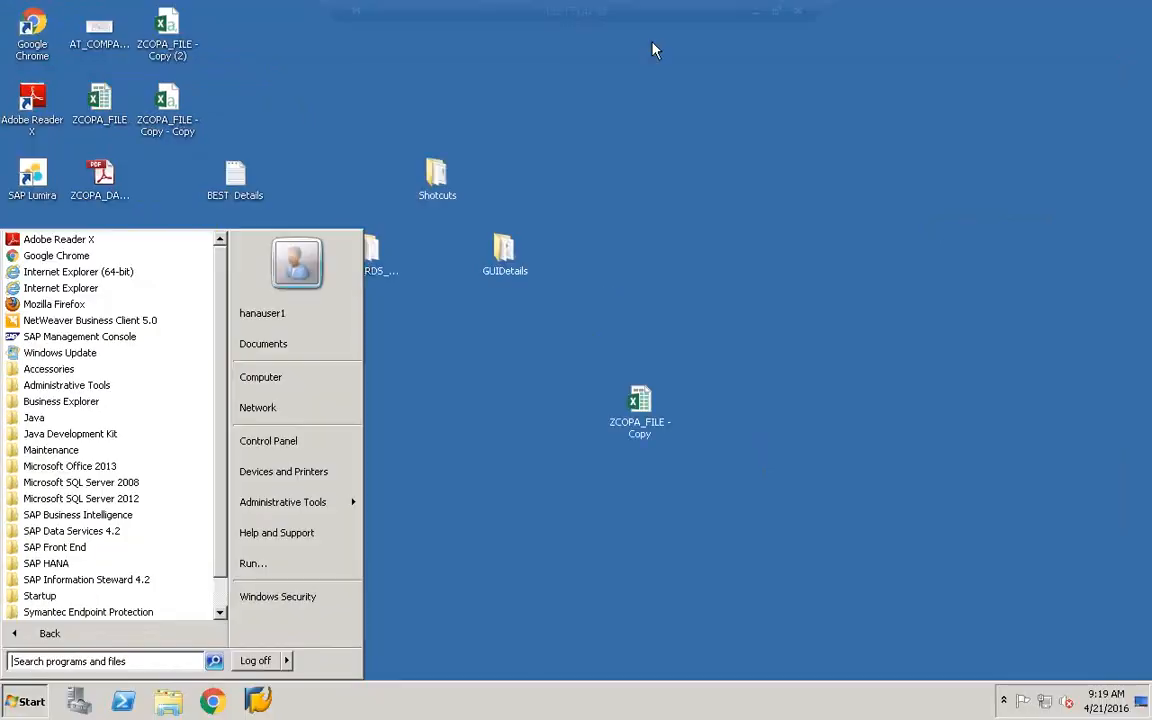
left_click(655, 50)
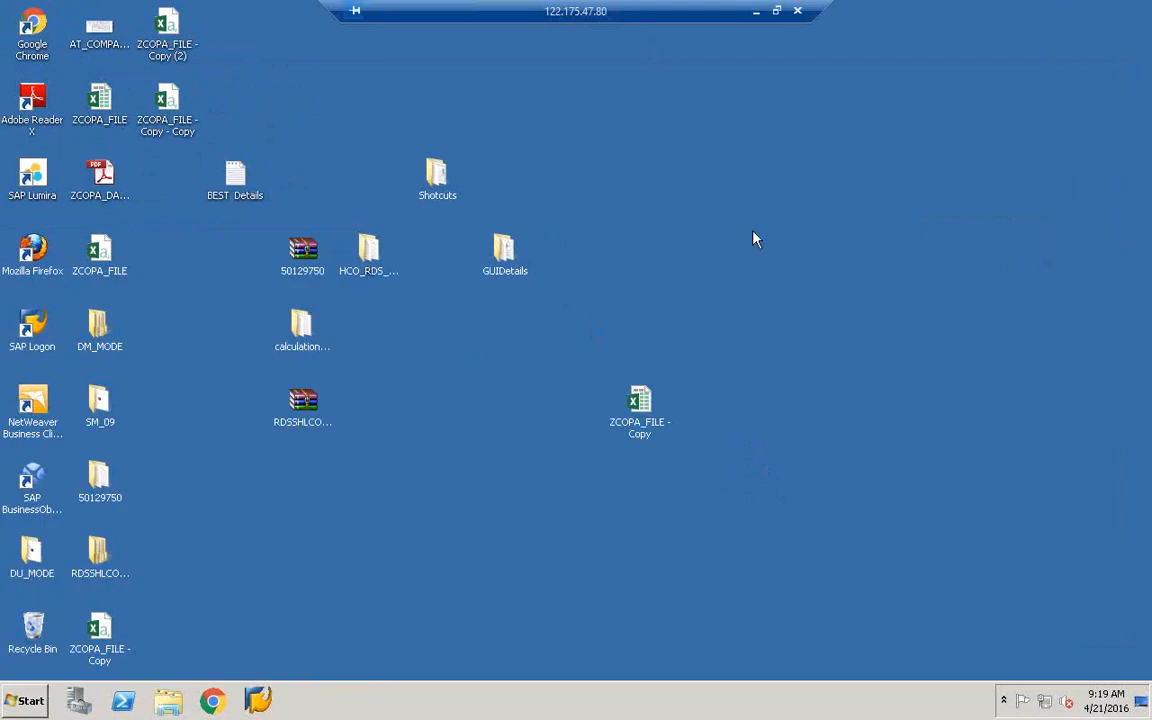
key("ctrl+alt+Break")
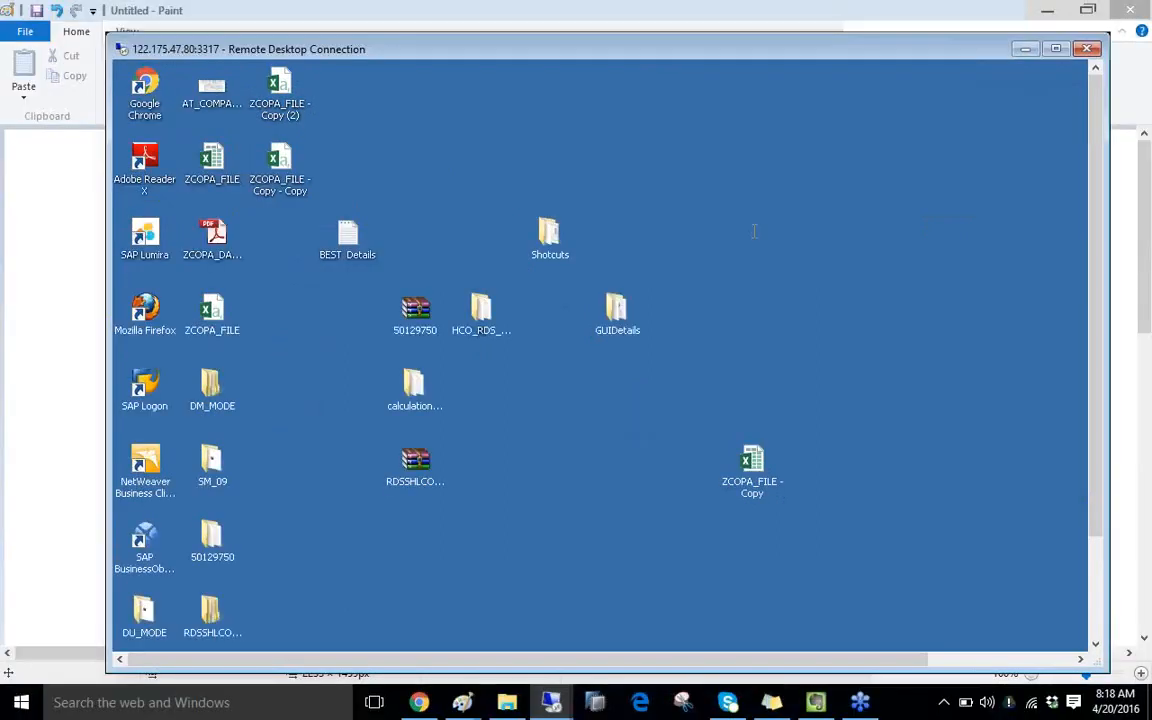
- Reconnect via mstsc, signing in as administrator with its password
key("super")
type("mstsc")
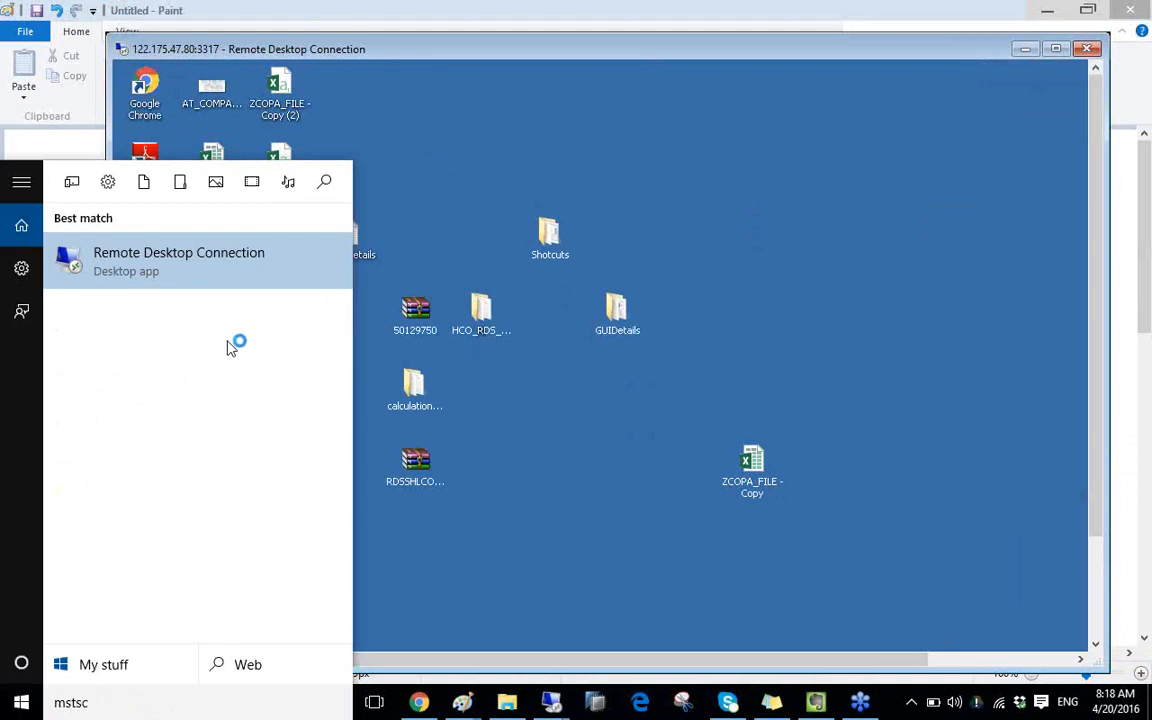
key("Return")
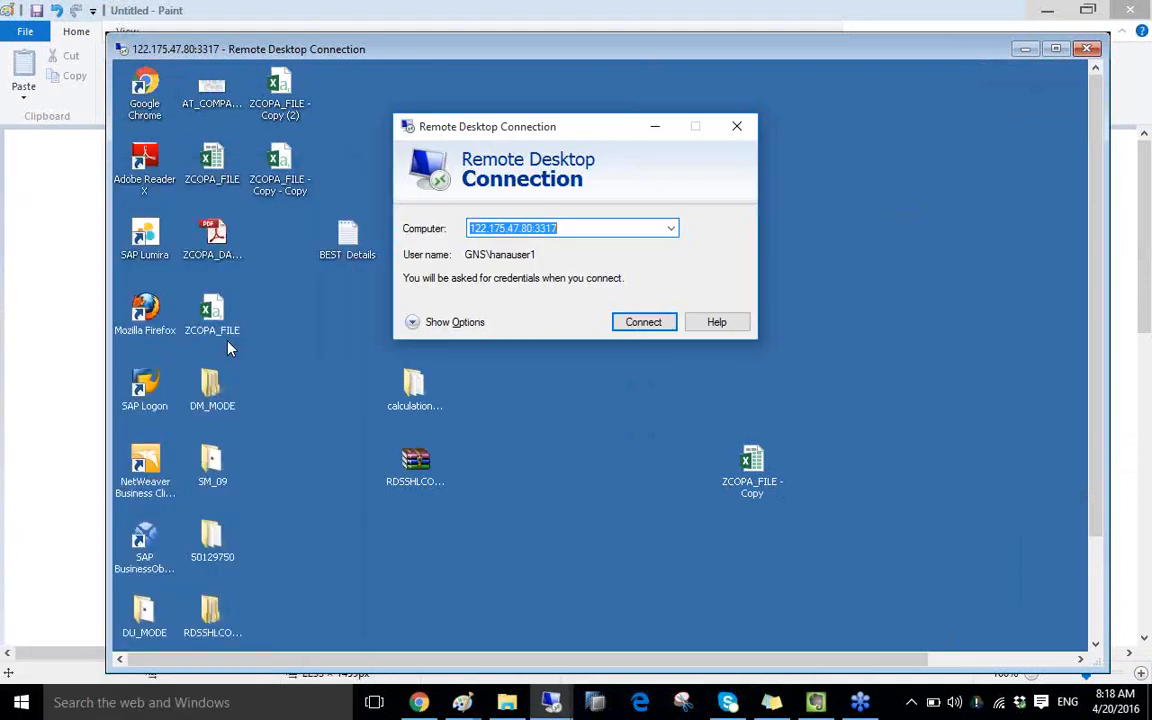
left_click(648, 326)
left_click(581, 296)
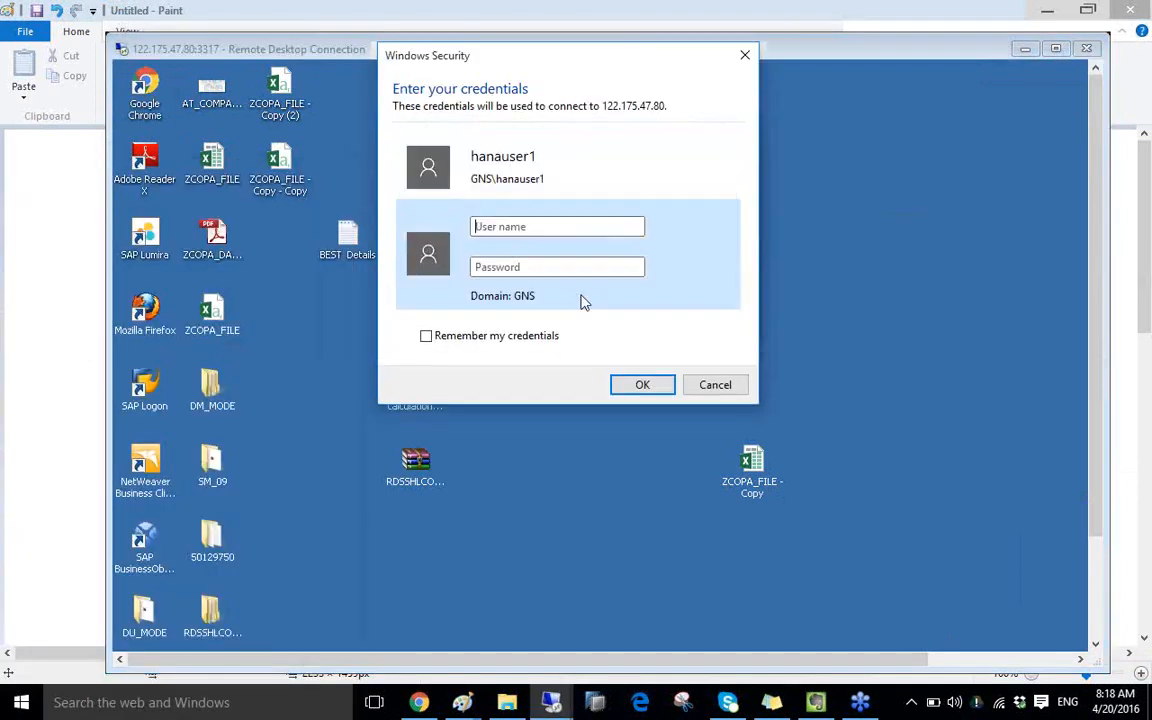
type("administrator")
key("Tab")
type("a*******")
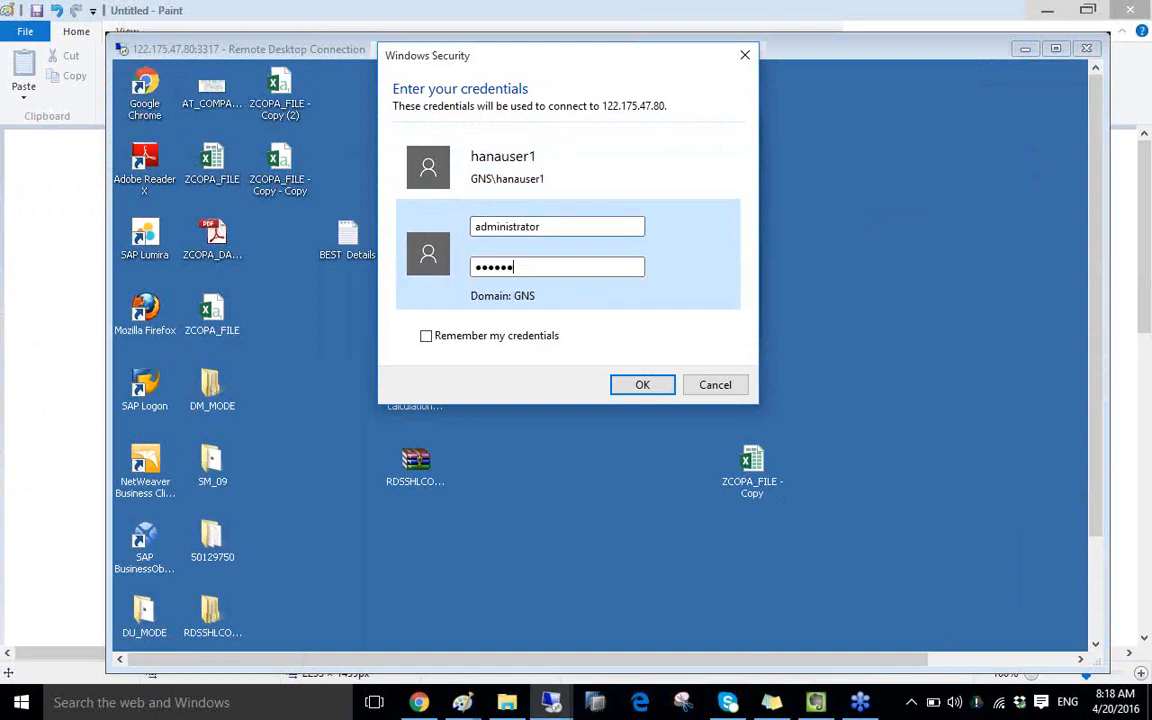
type("****")
key("Return")
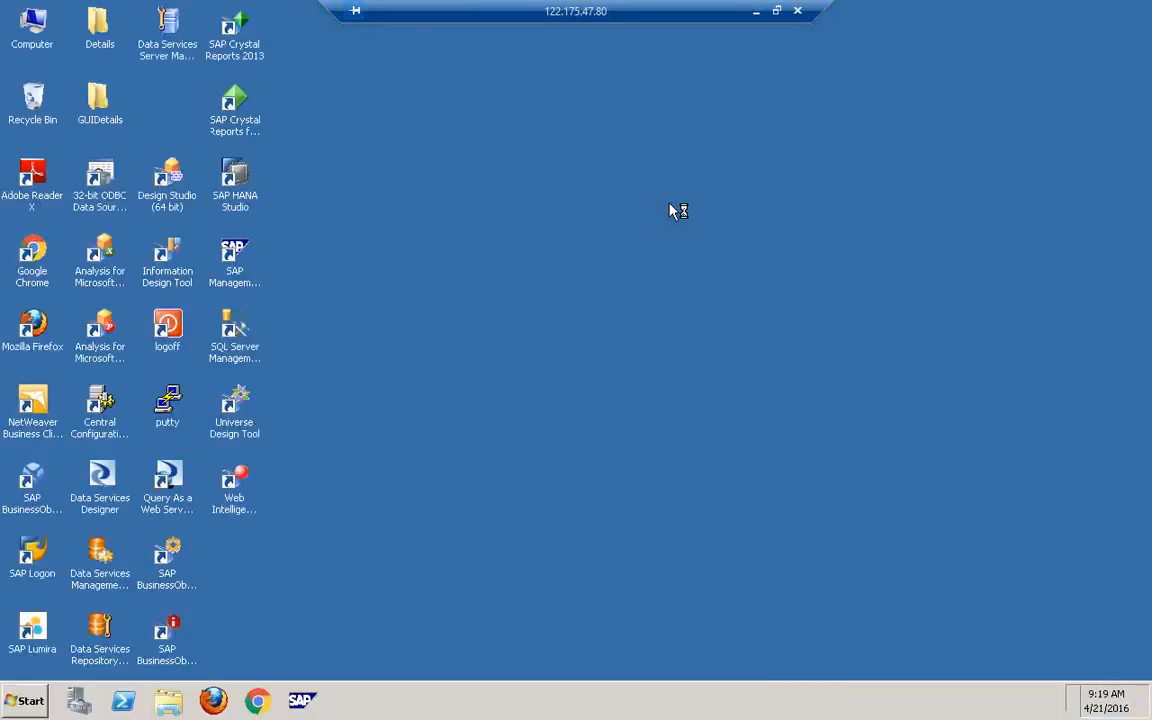
- Refresh the desktop and dismiss the shutdown reason prompt with comment 'asasa' and Problem Id 'sasa'
right_click(404, 361)
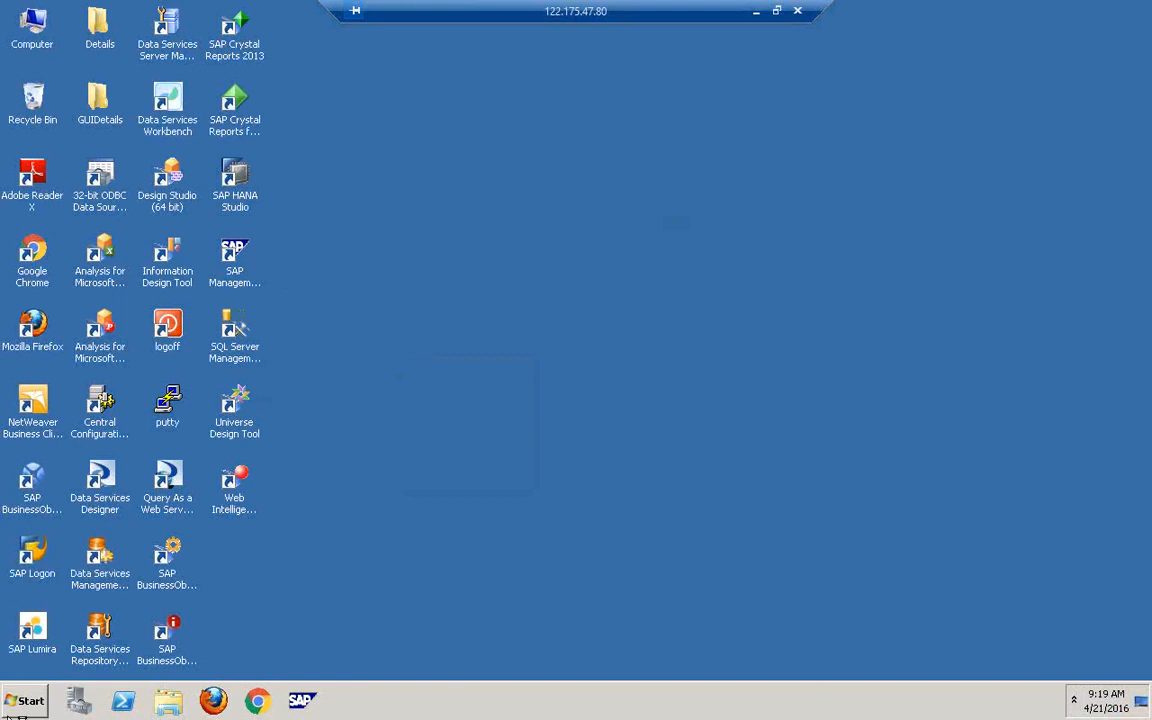
left_click(11, 712)
left_click(68, 633)
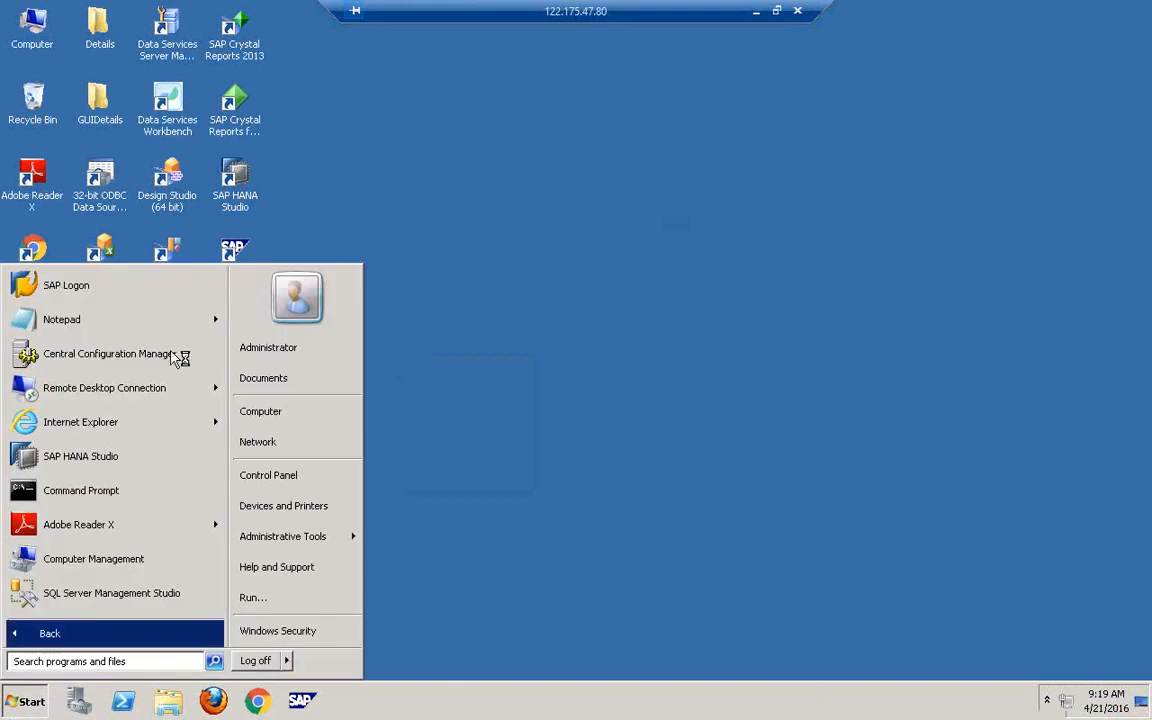
left_click(537, 419)
type("as")
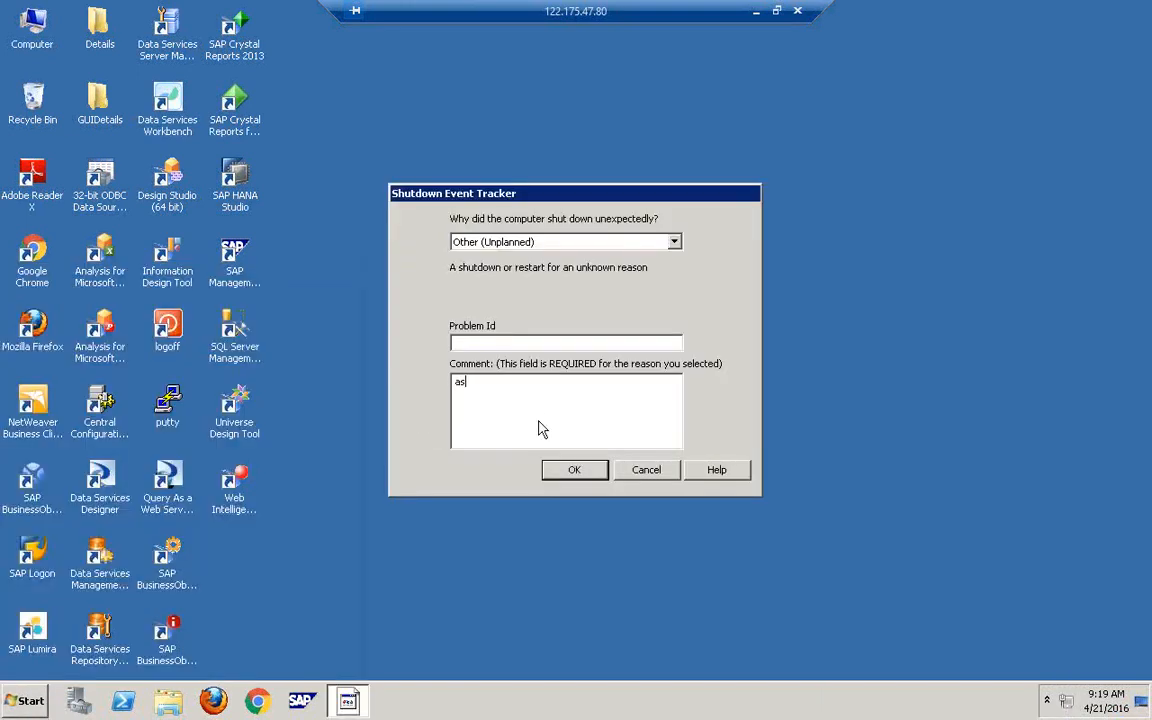
type("asa")
left_click(528, 342)
type("sasa")
left_click(576, 474)
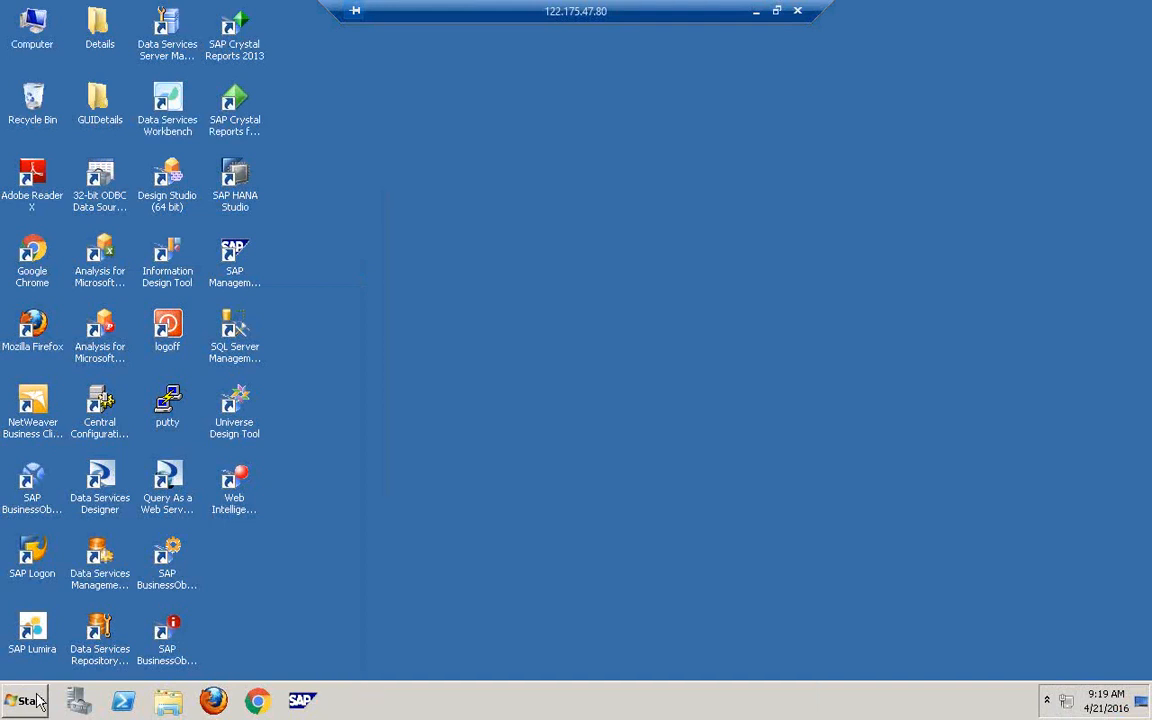
- Browse all installed programs, then select the Central Configuration Manager desktop shortcut and refresh the desktop
left_click(38, 703)
left_click(60, 630)
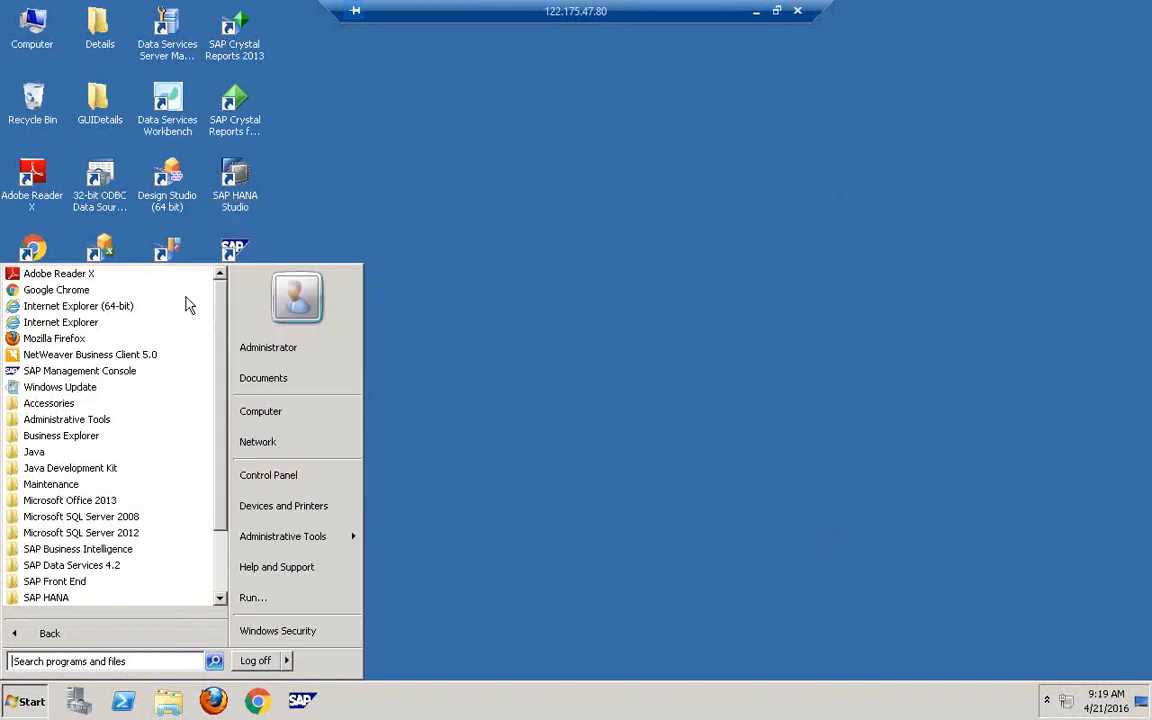
scroll(216, 428, "down", 1)
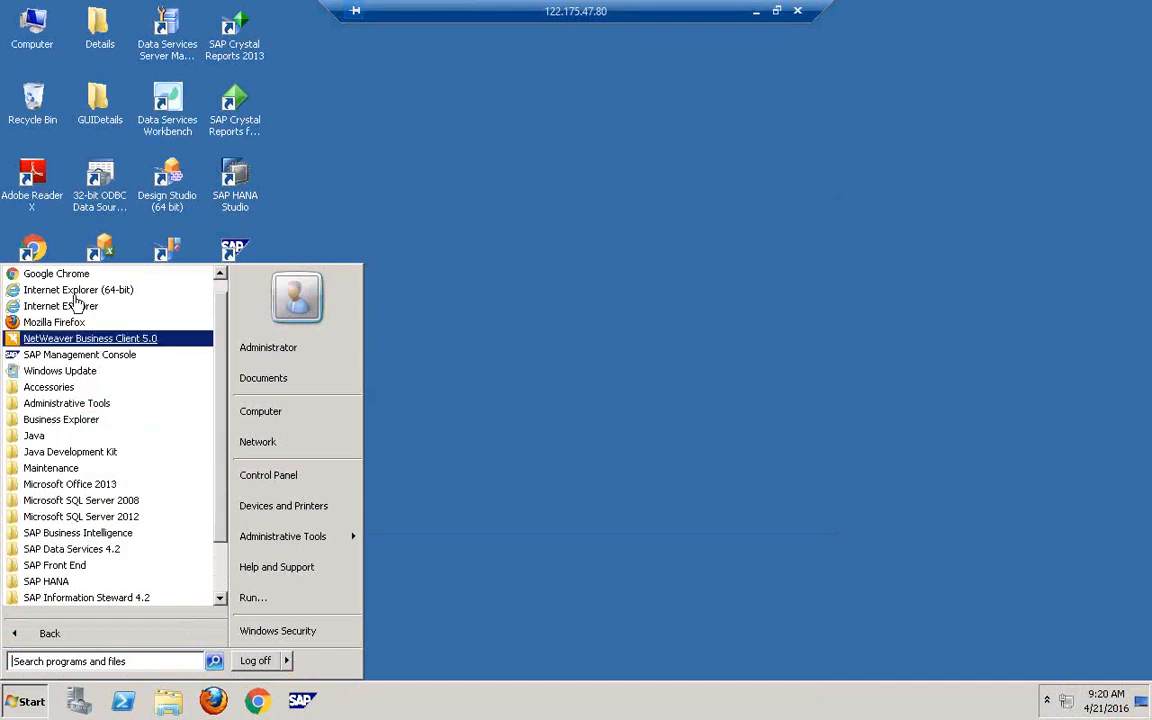
scroll(214, 567, "down", 3)
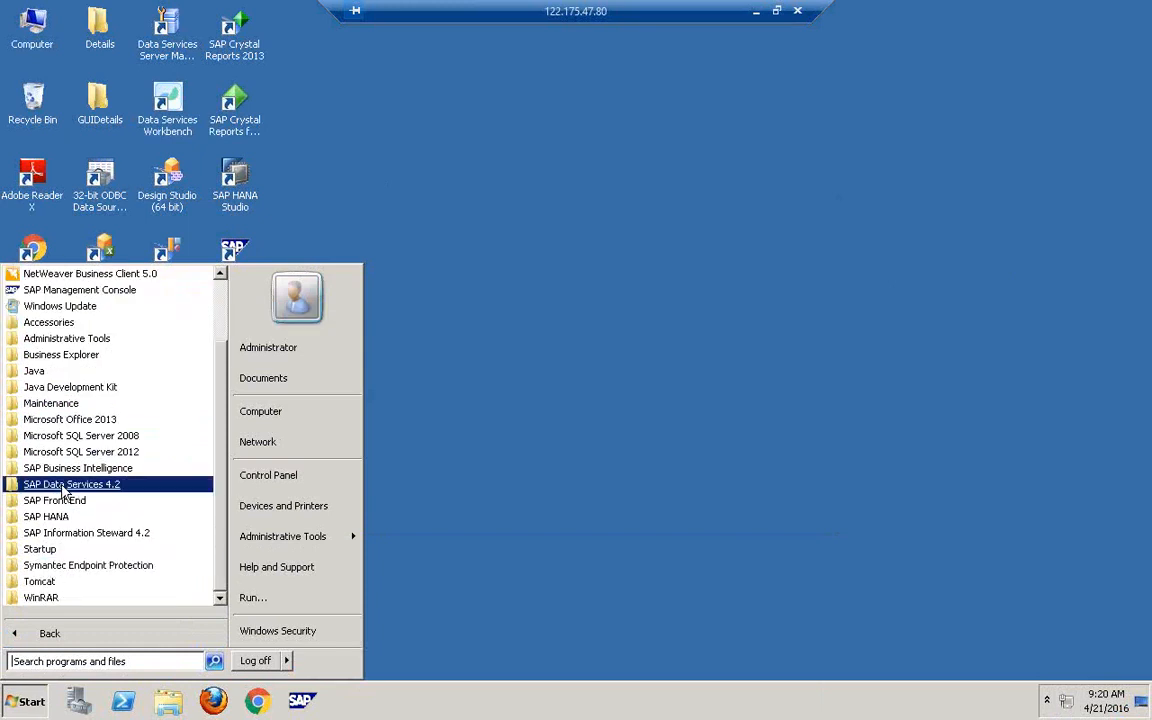
left_click(288, 178)
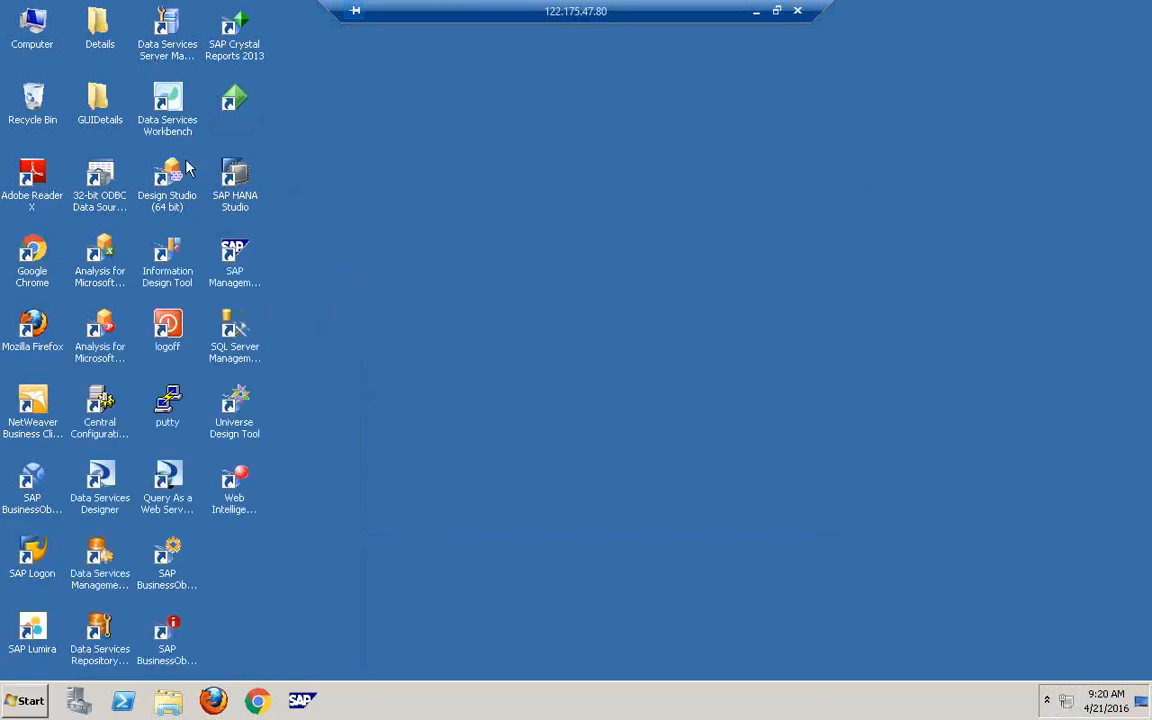
left_click(108, 430)
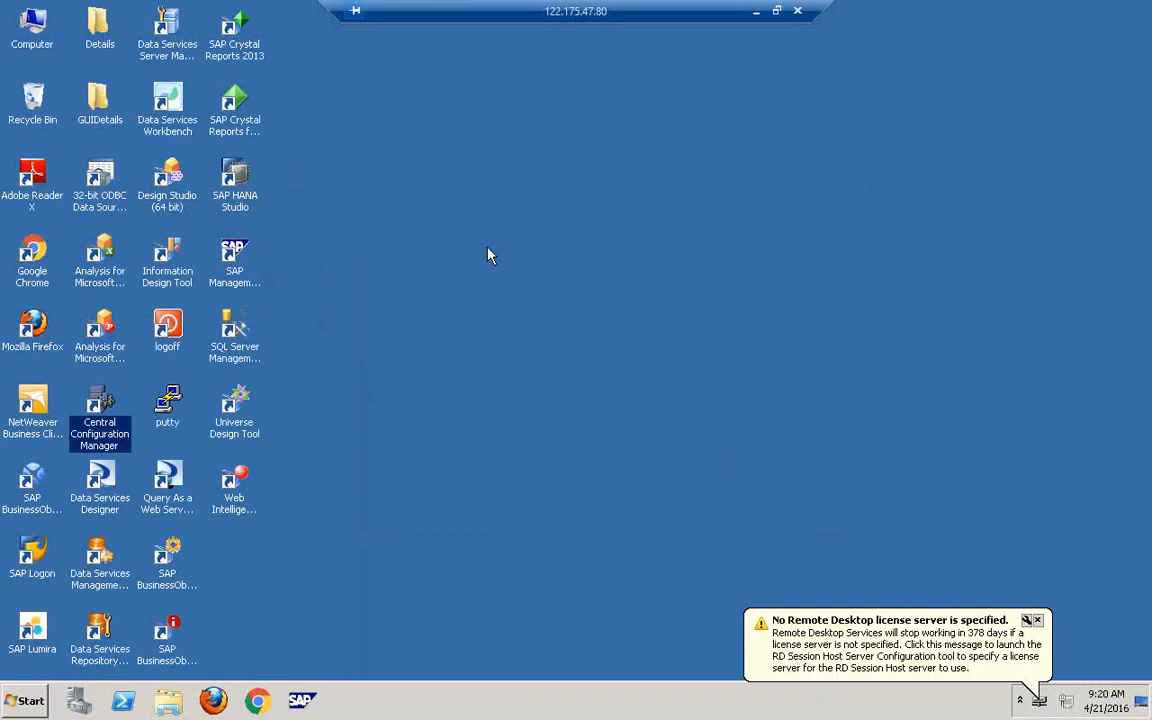
right_click(488, 255)
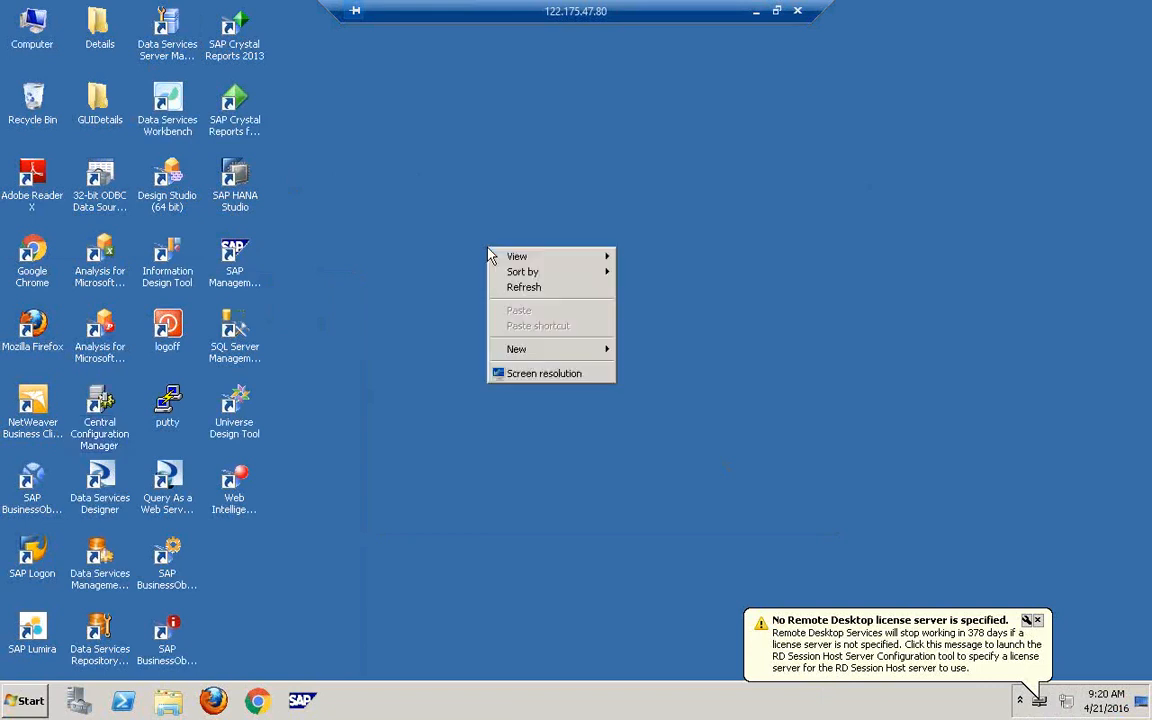
left_click(533, 287)
right_click(537, 292)
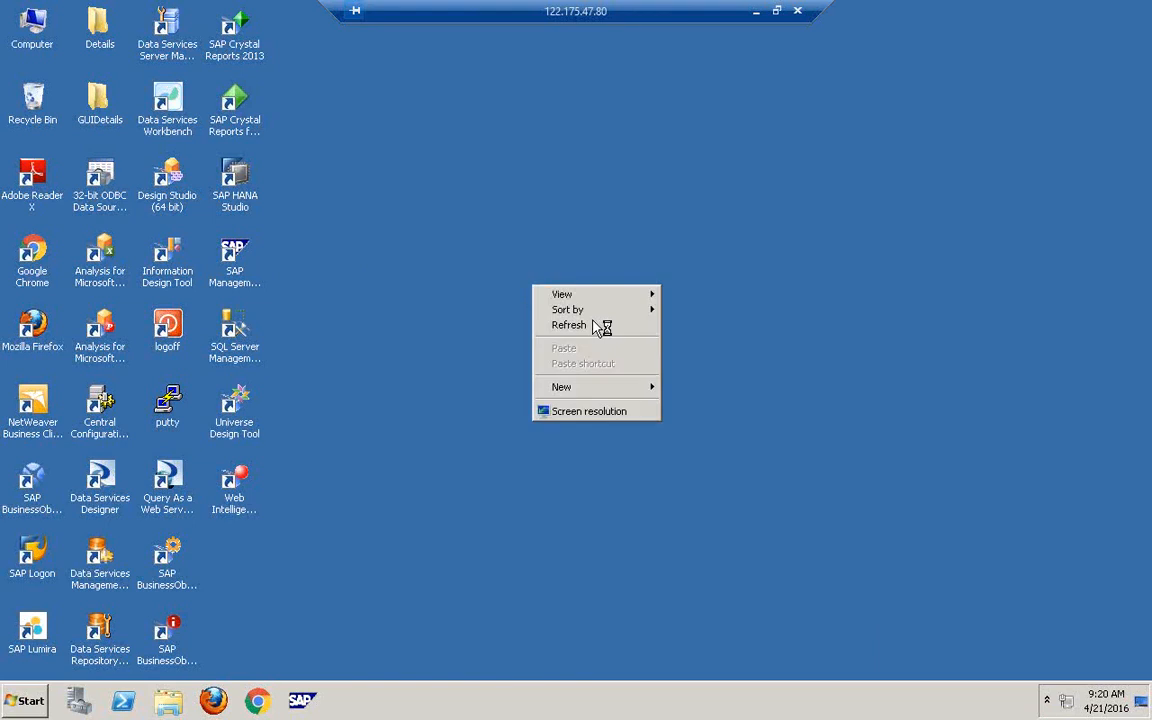
left_click(598, 327)
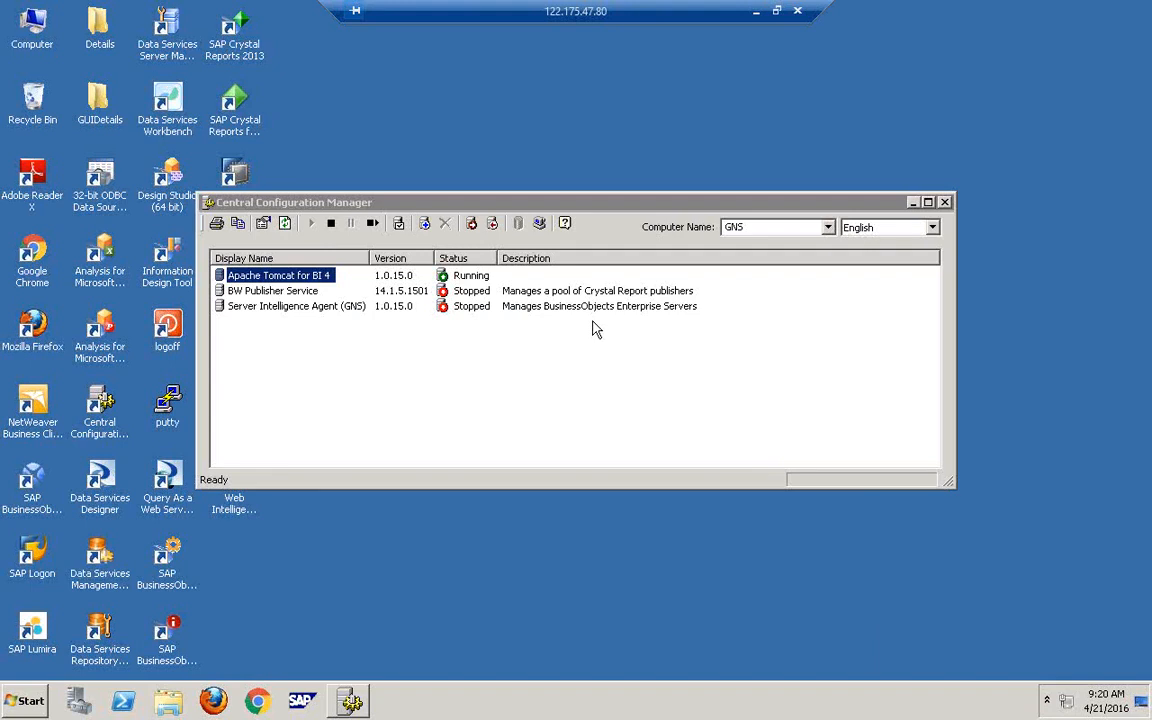
- Try starting the BW Publisher Service, which stays stopped, then select Server Intelligence Agent (GNS)
left_click(285, 291)
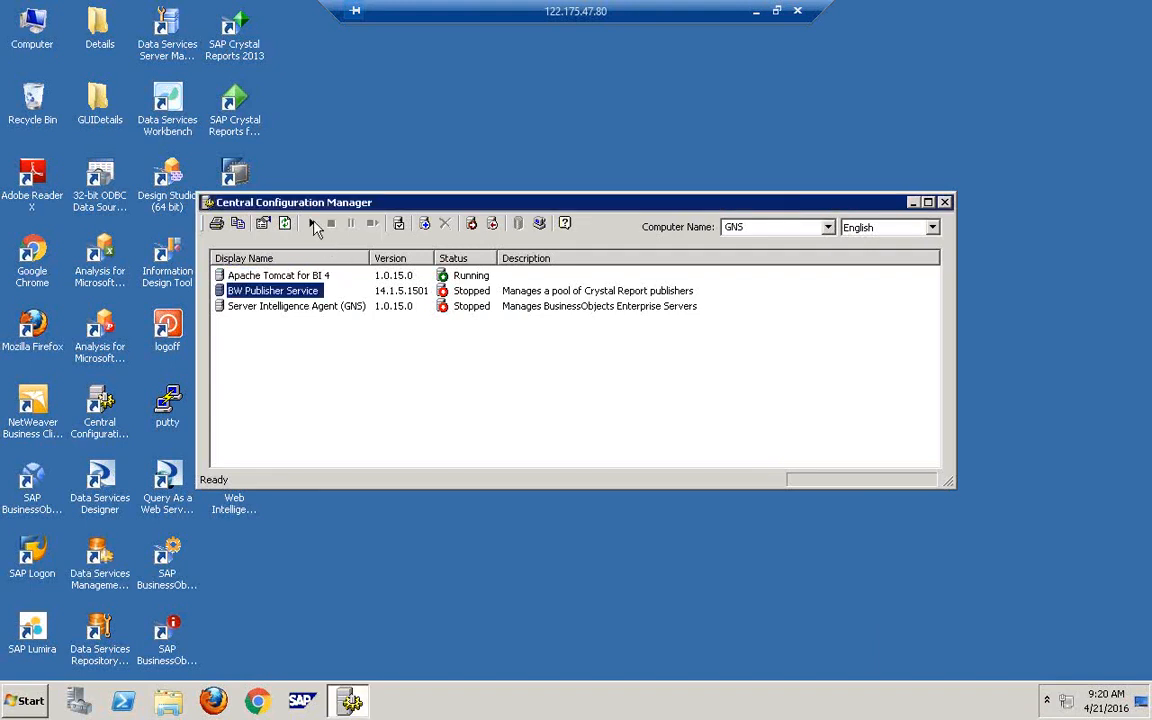
left_click(312, 224)
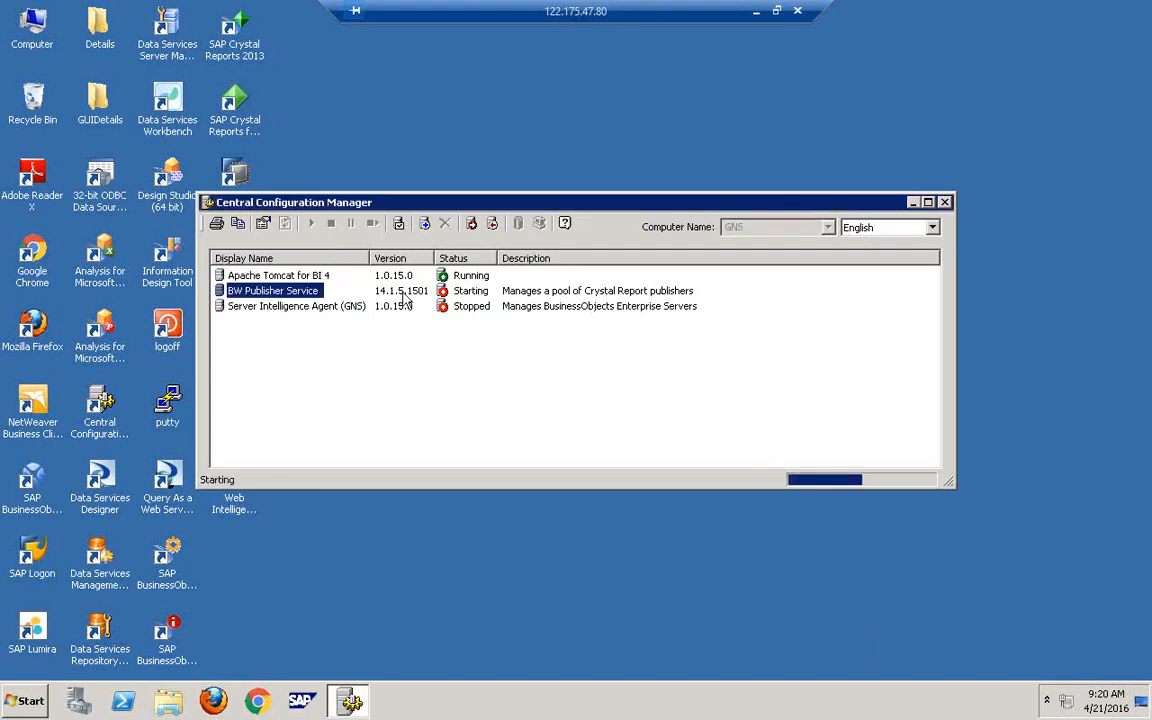
left_click(328, 308)
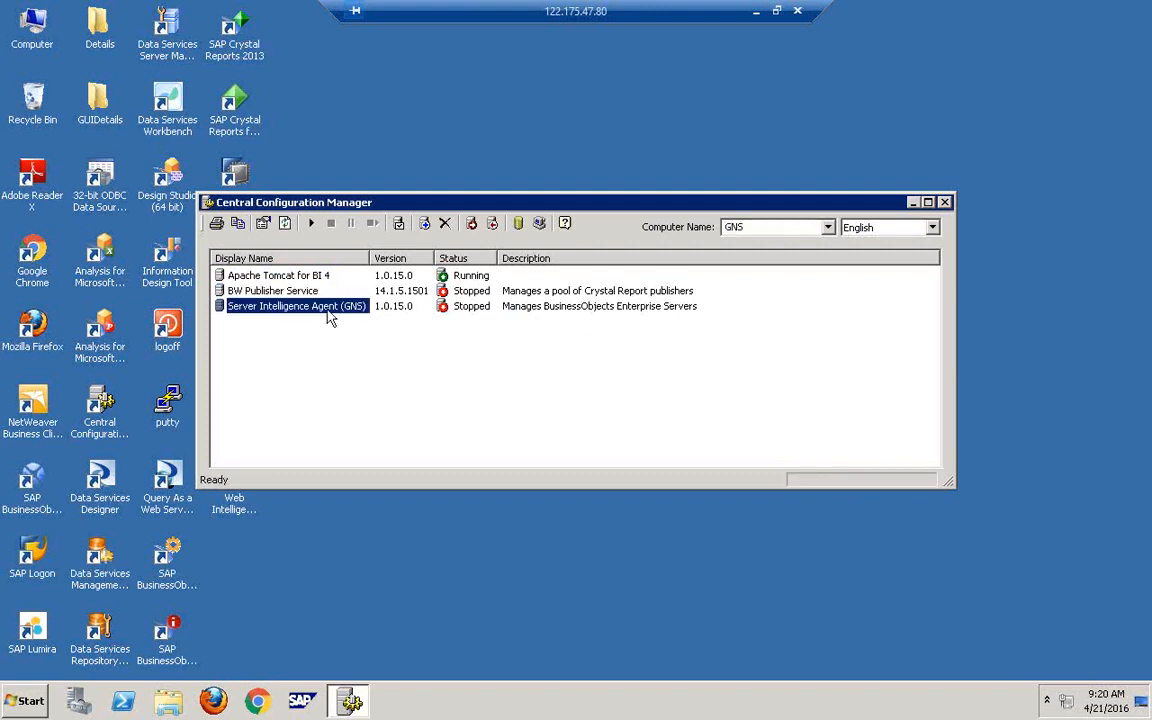
right_click(416, 98)
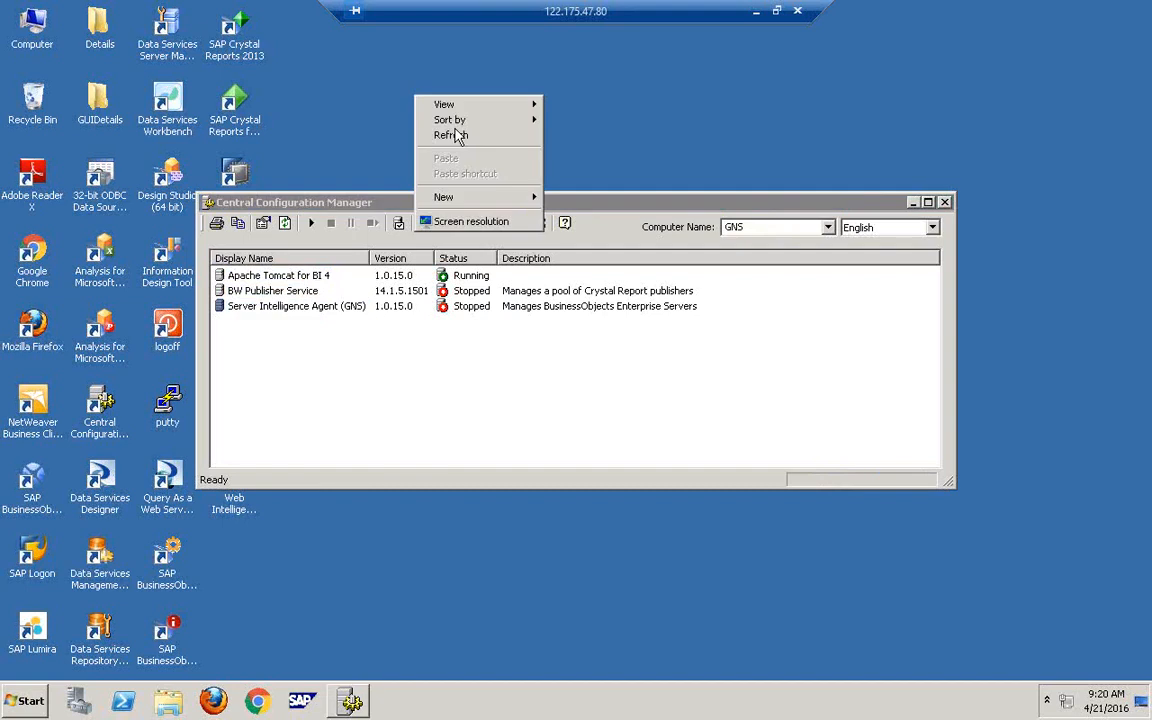
left_click(459, 137)
- Start the Server Intelligence Agent (GNS) and return to the manager window
left_click(318, 308)
left_click(312, 224)
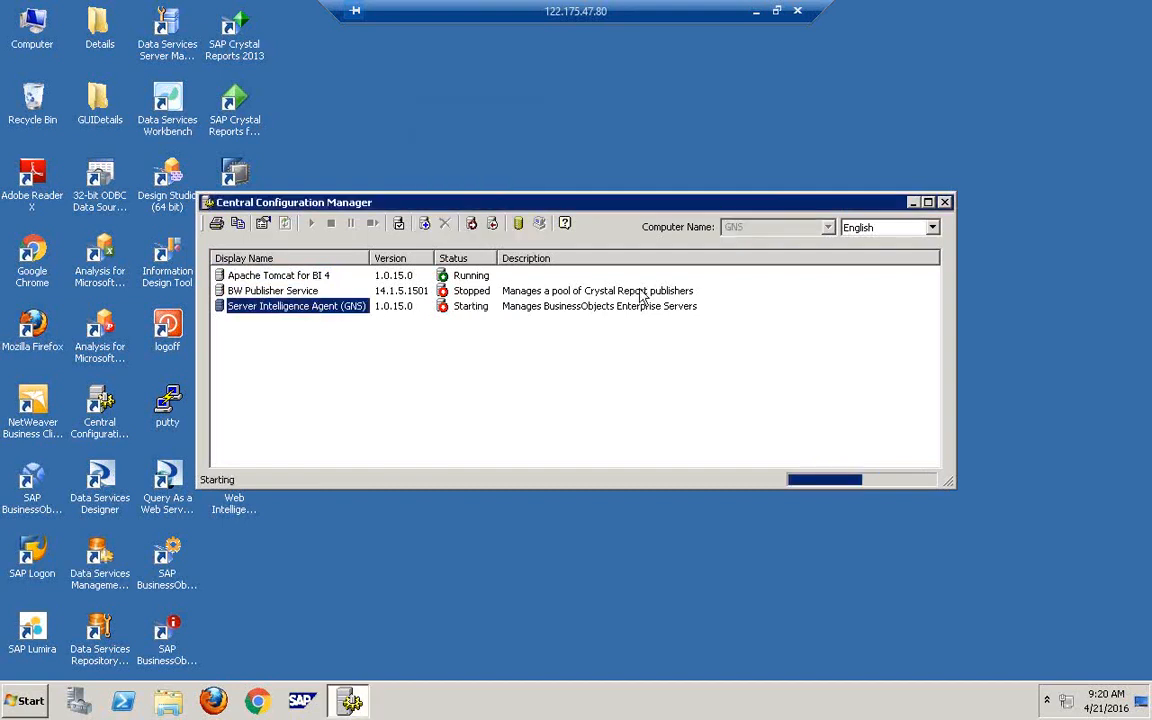
right_click(498, 133)
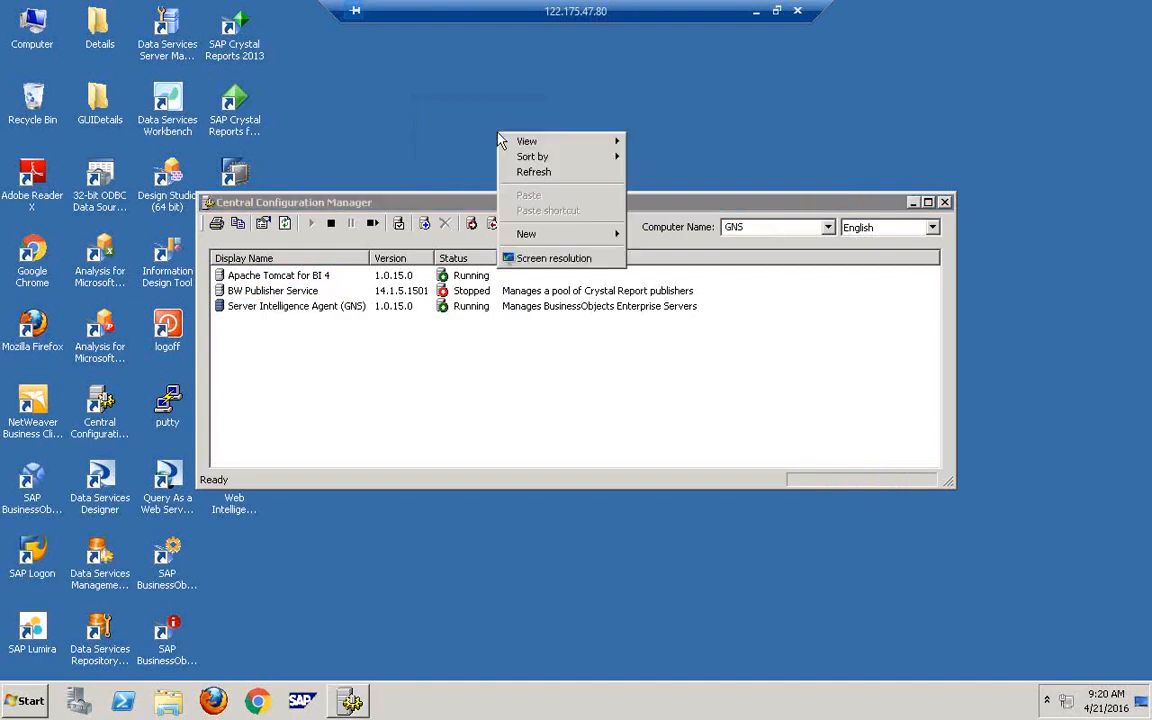
left_click(551, 178)
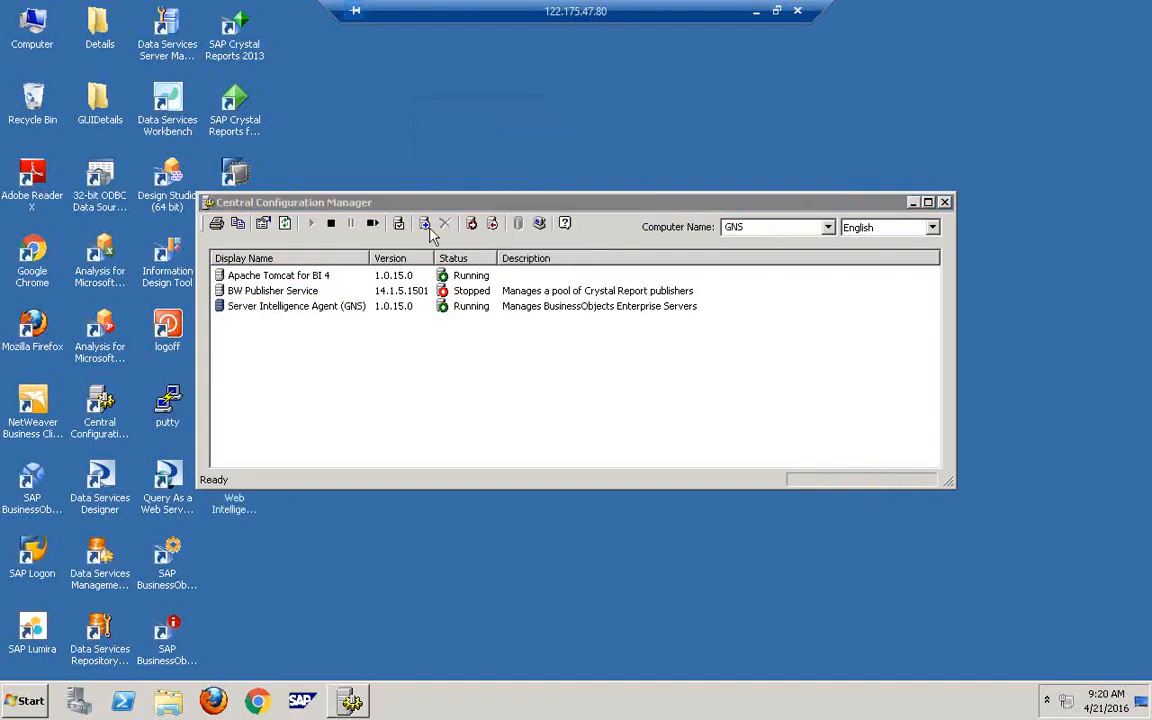
left_click(413, 233)
- Try logging on to the GNS system twice with the password; both attempts are rejected
left_click(399, 225)
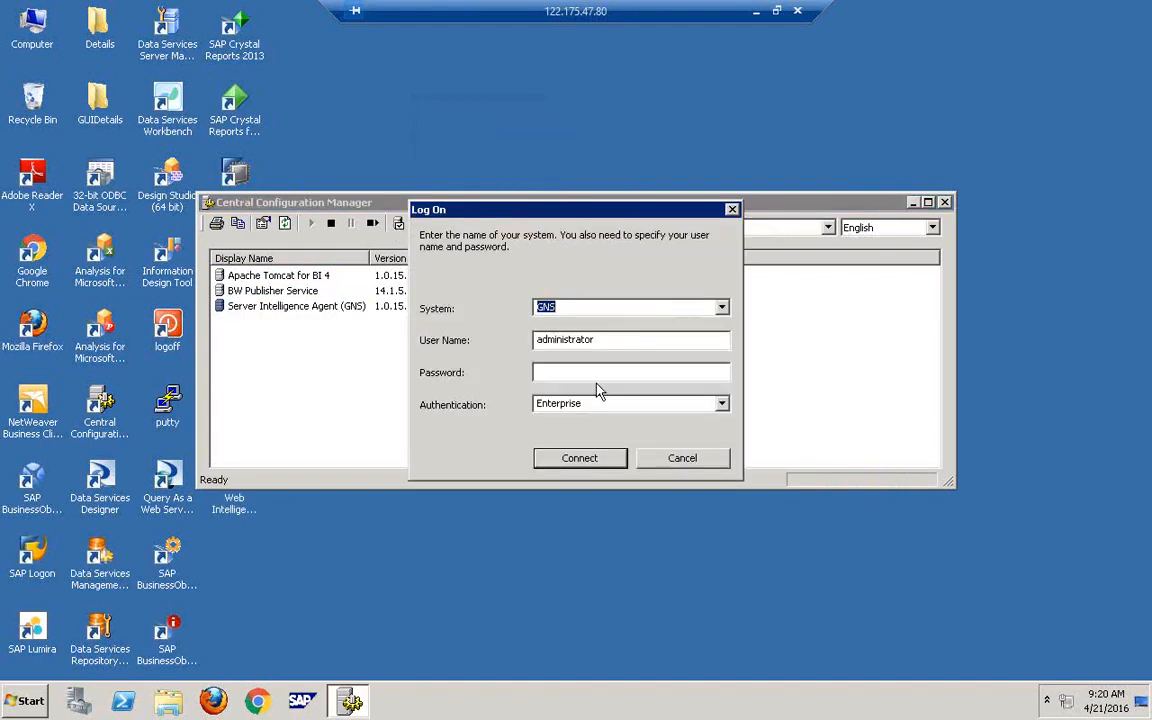
left_click(597, 377)
type("**********")
key("Return")
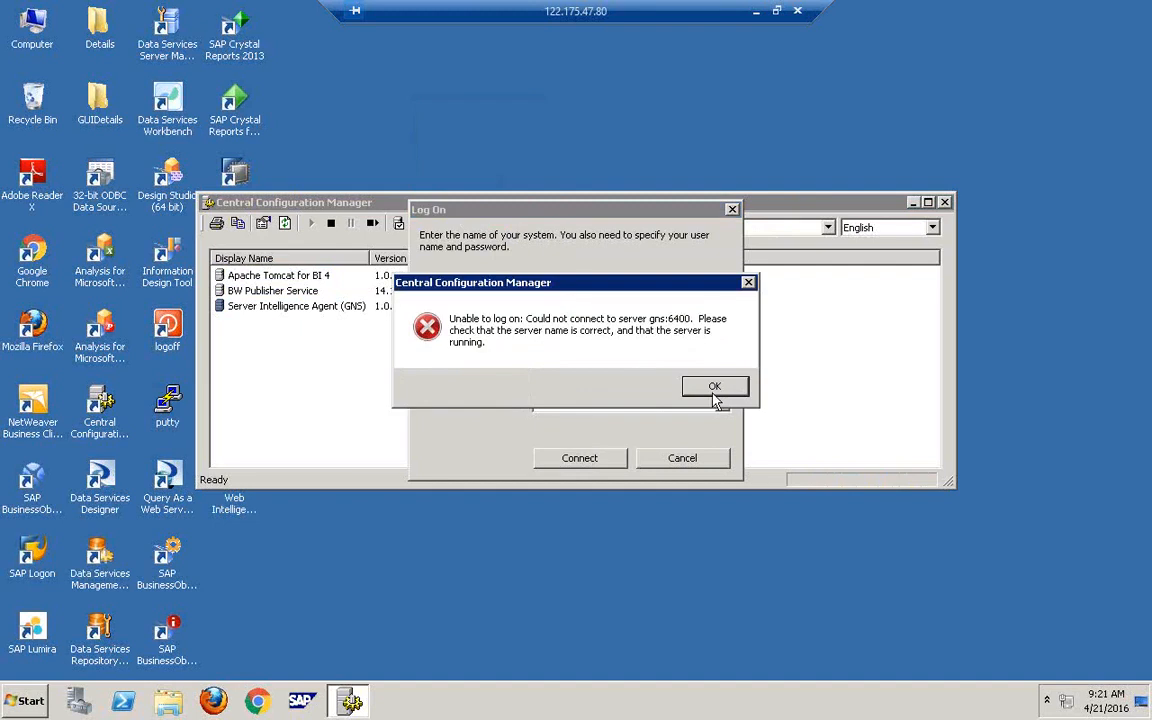
left_click(717, 390)
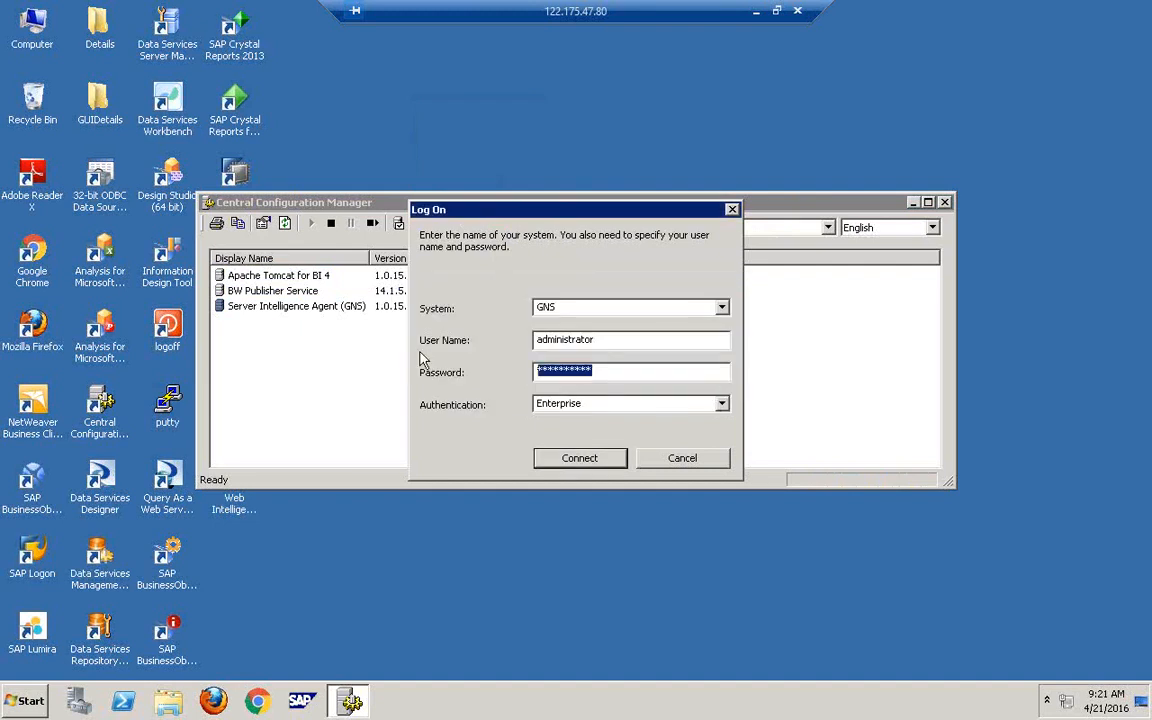
key("BackSpace")
type("*****")
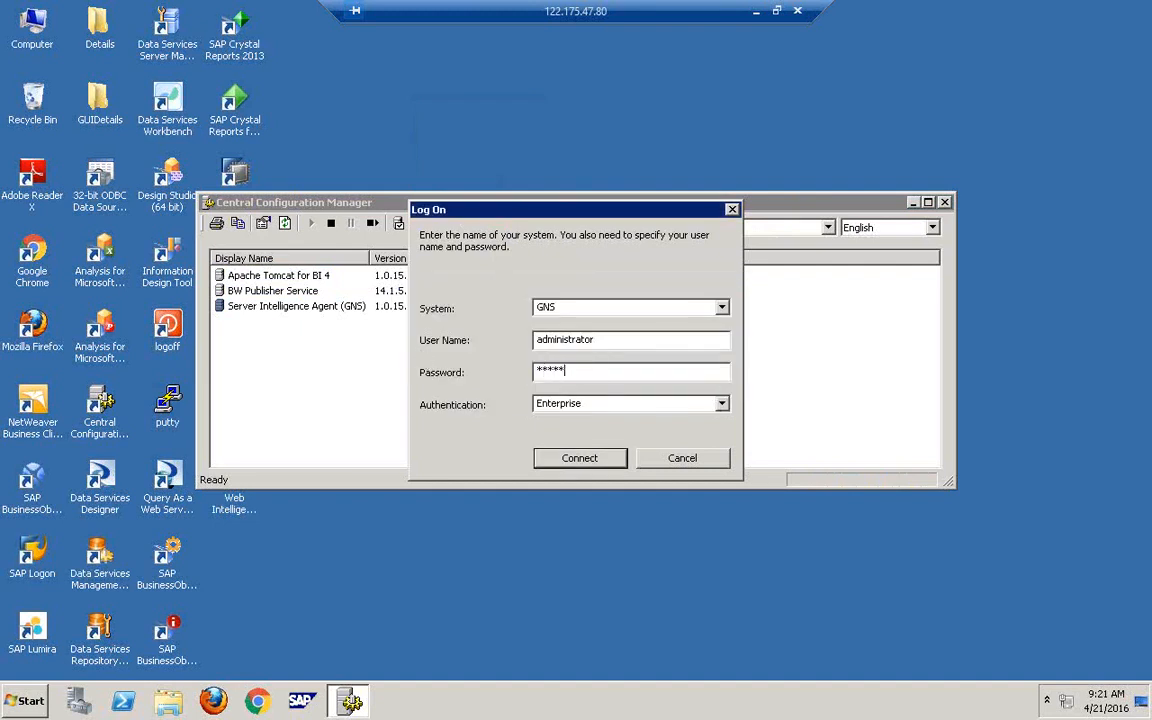
type("*****")
key("Return")
left_click(727, 385)
key("Return")
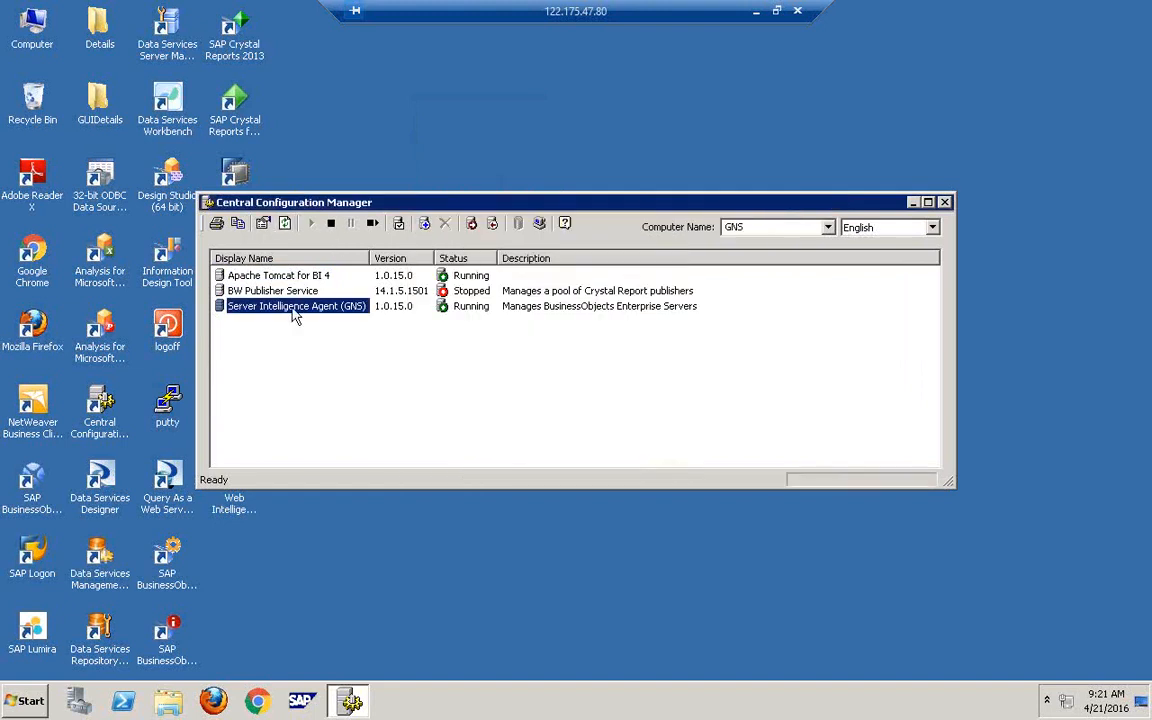
- Retry the GNS logon once more, cancel after the authentication error, and close Central Configuration Manager
left_click_drag(718, 203, 381, 306)
left_click_drag(545, 305, 686, 208)
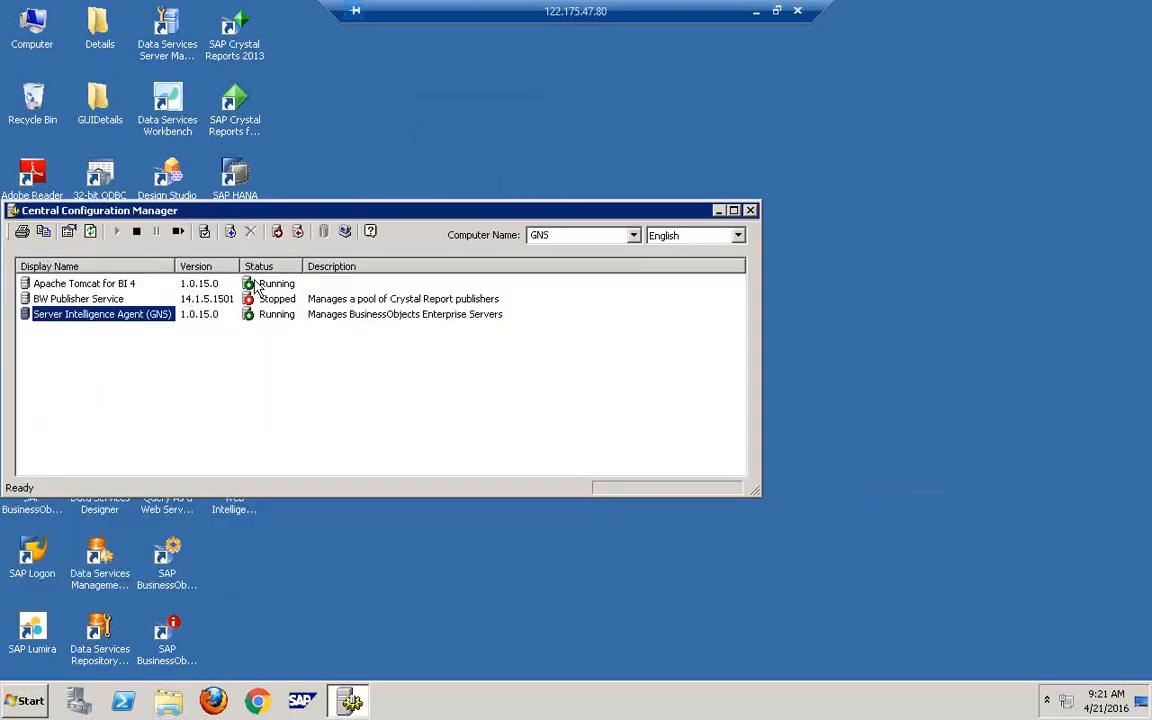
right_click(158, 314)
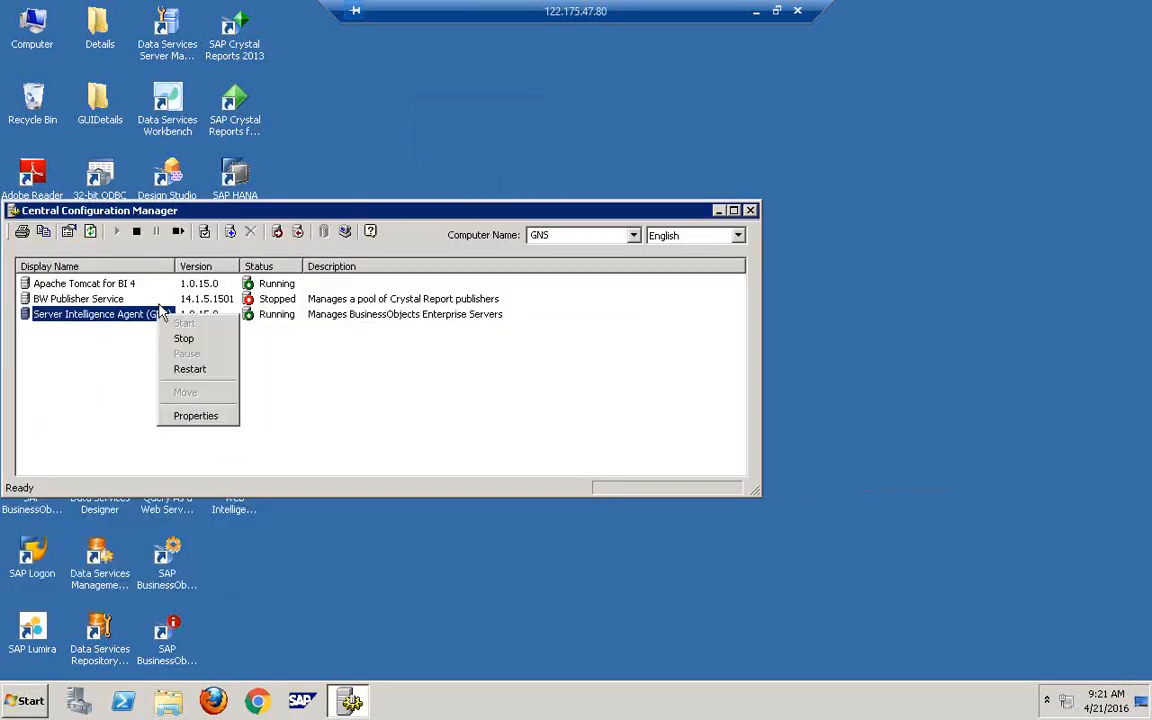
left_click(150, 319)
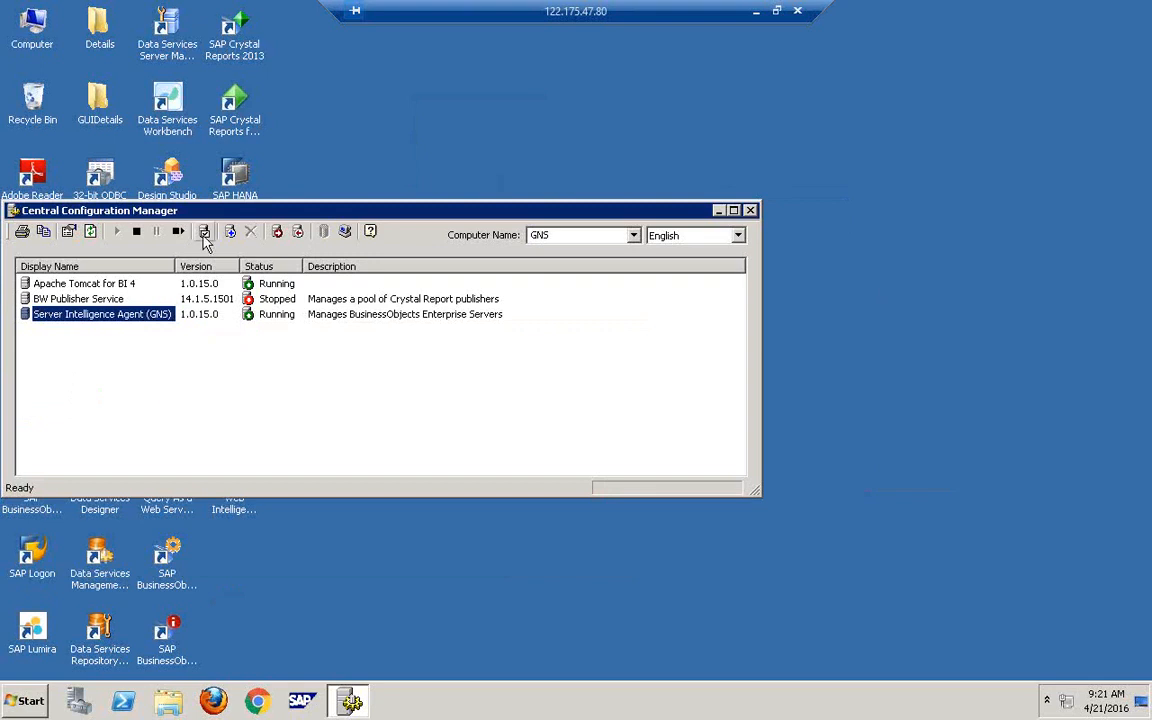
left_click(205, 233)
left_click(355, 383)
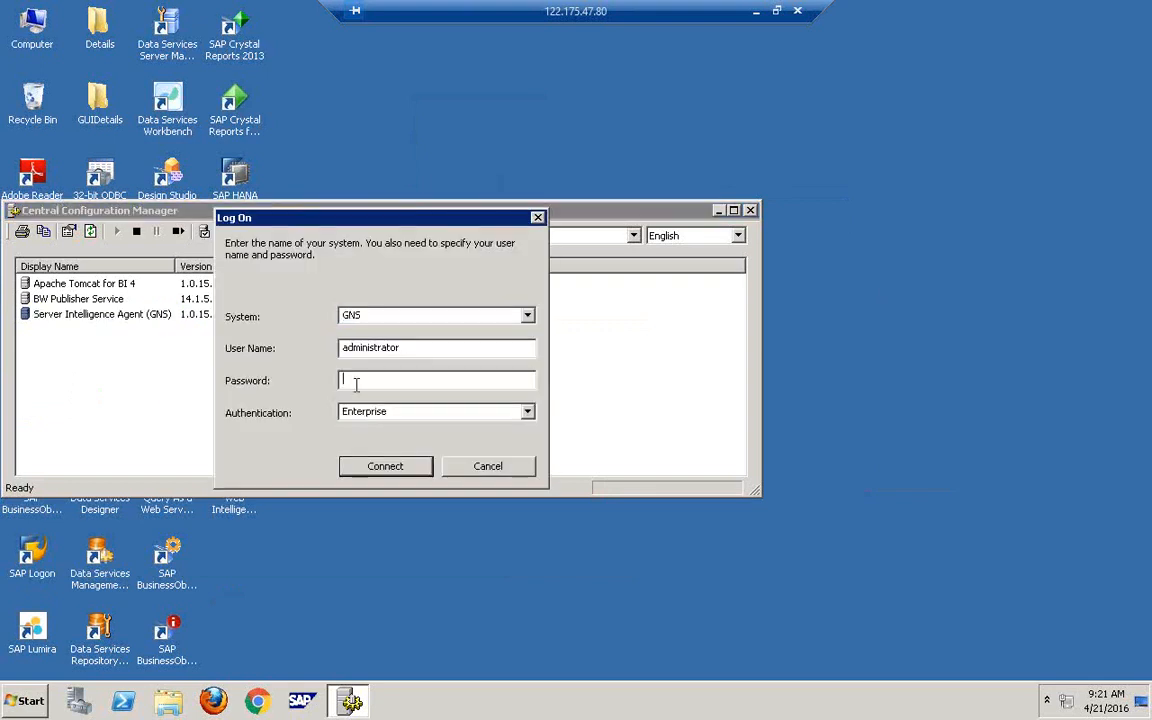
type("**********")
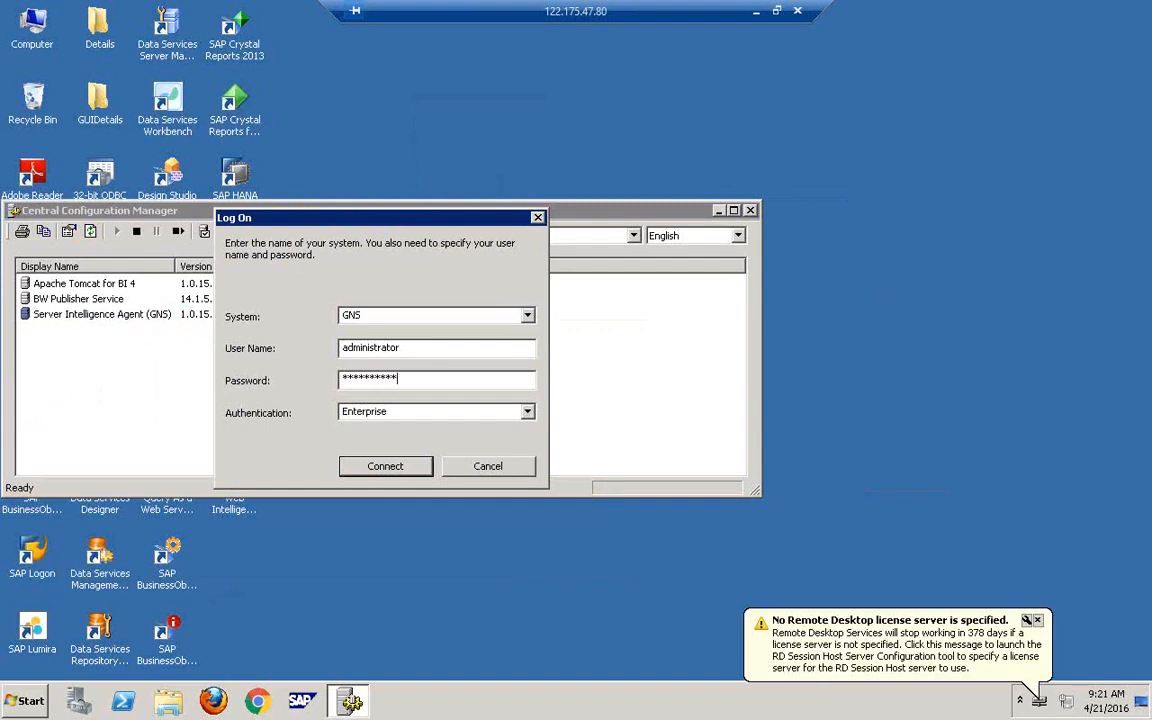
key("Return")
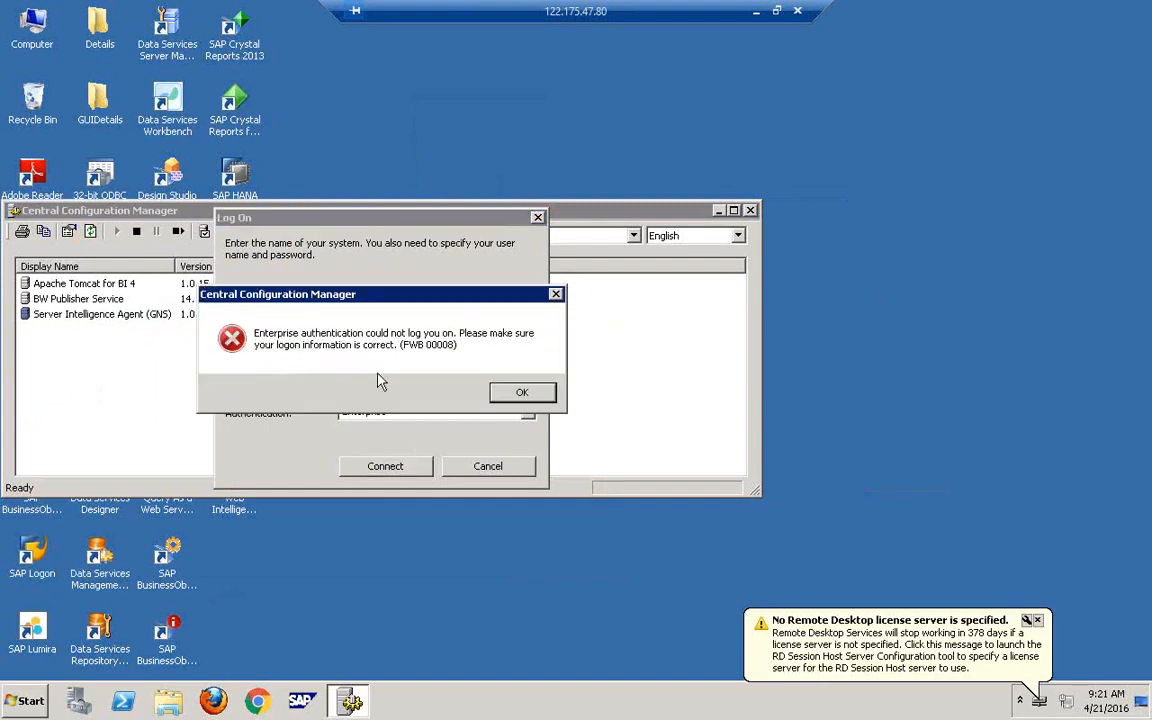
left_click(522, 393)
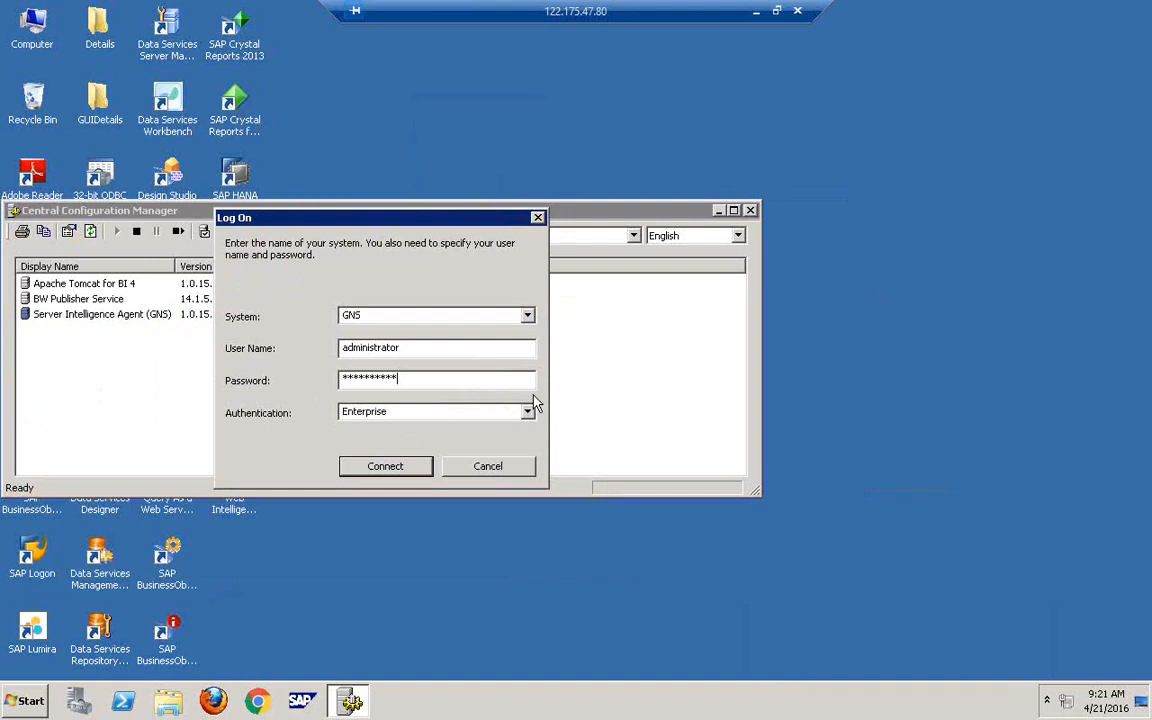
left_click(490, 468)
left_click(750, 210)
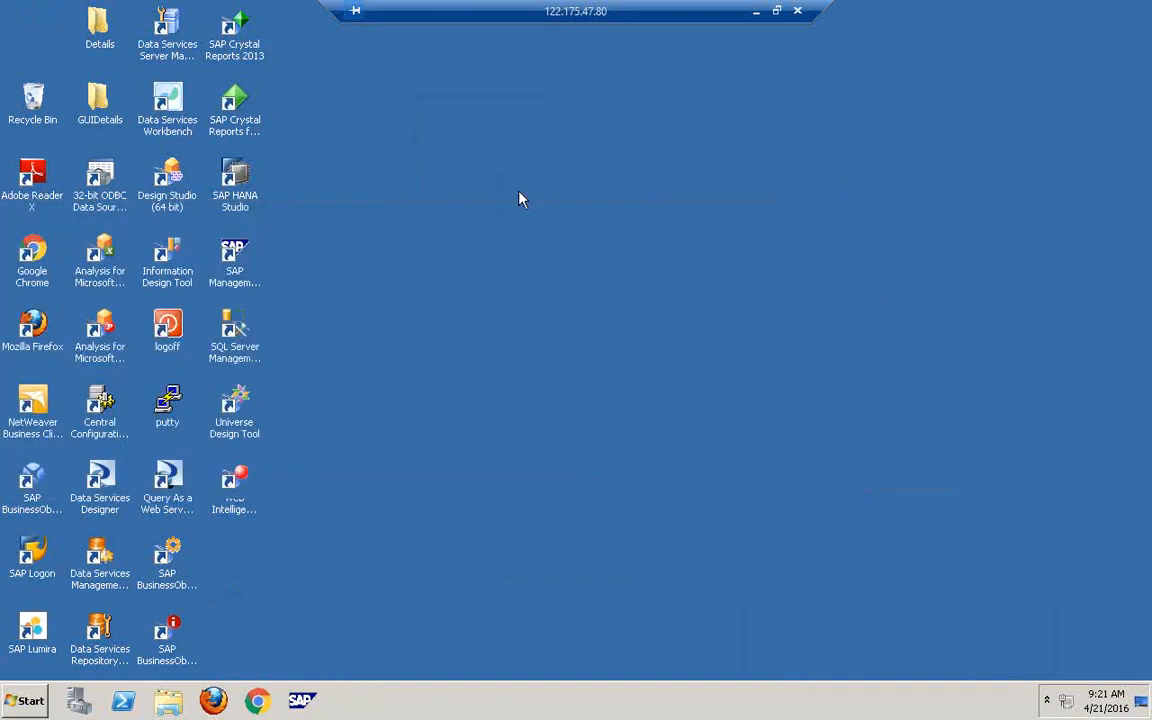
- Refresh the desktop and launch Data Services Workbench from the SAP Data Services 4.2 program group
right_click(518, 191)
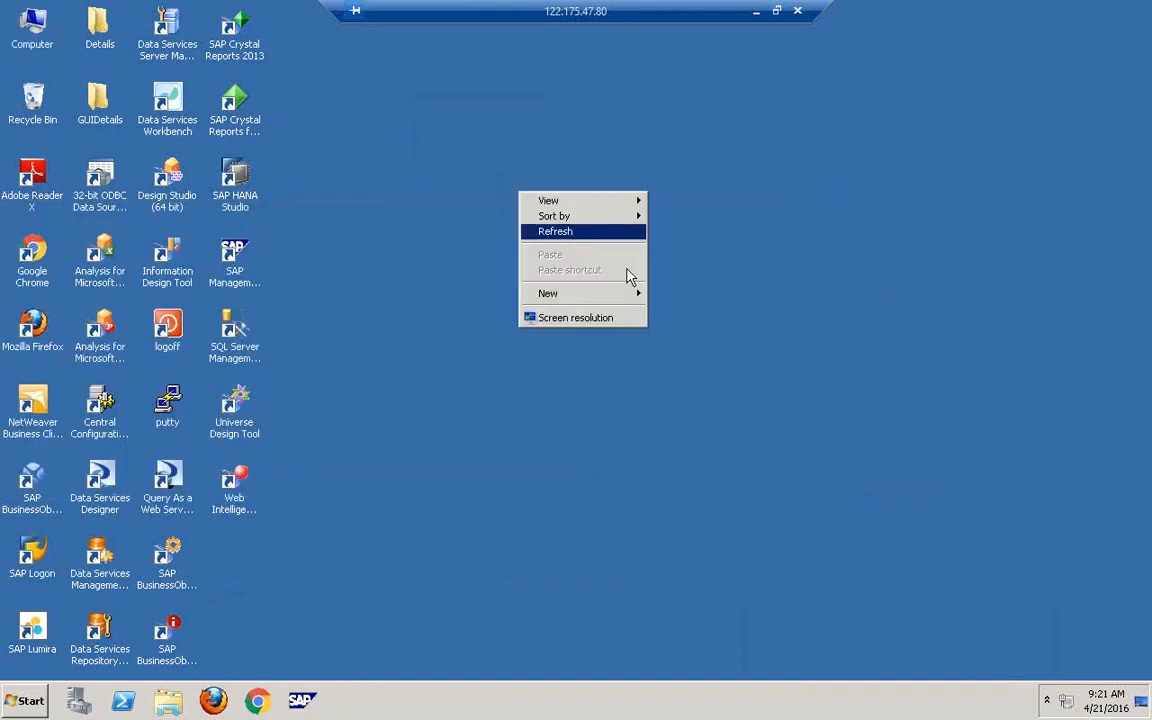
left_click(570, 234)
left_click(22, 705)
left_click(40, 631)
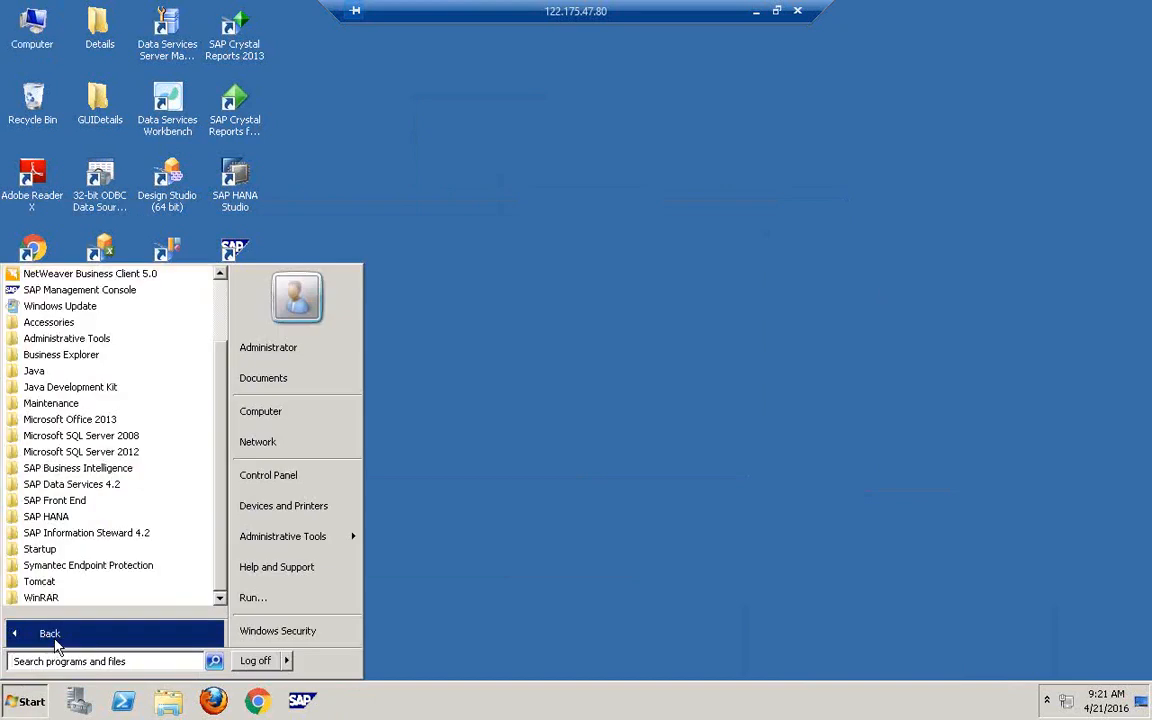
left_click(118, 488)
left_click(95, 580)
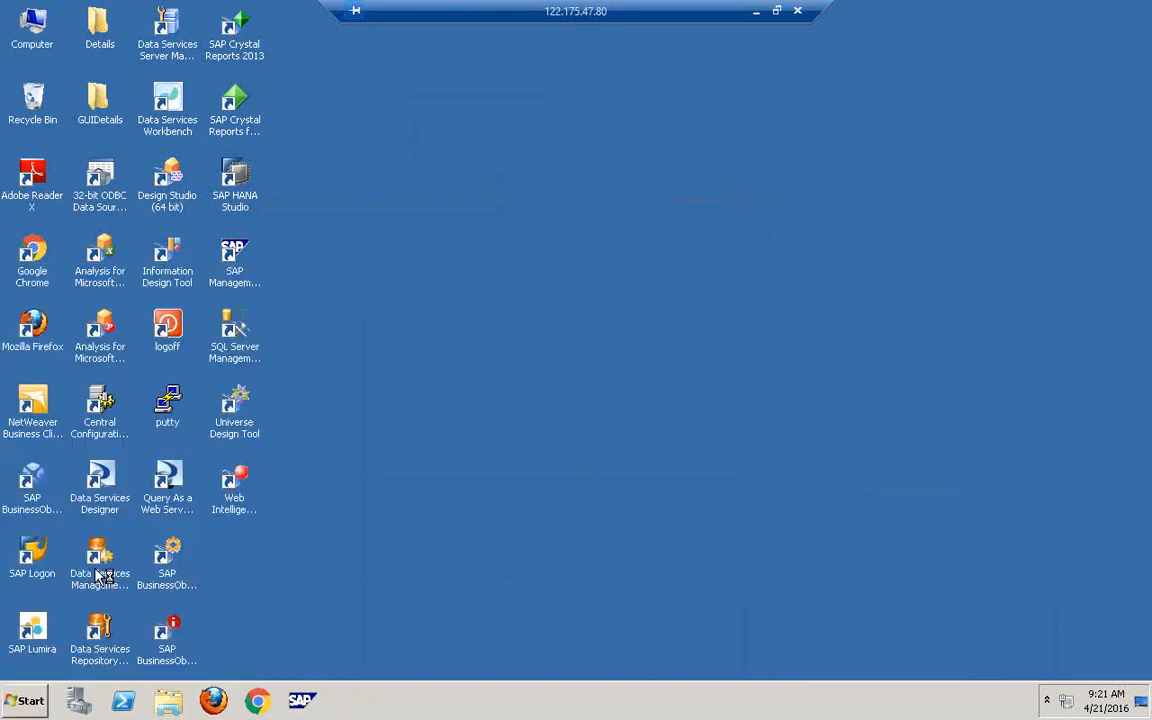
- Refresh the desktop again while the Workbench logon window loads
key("super")
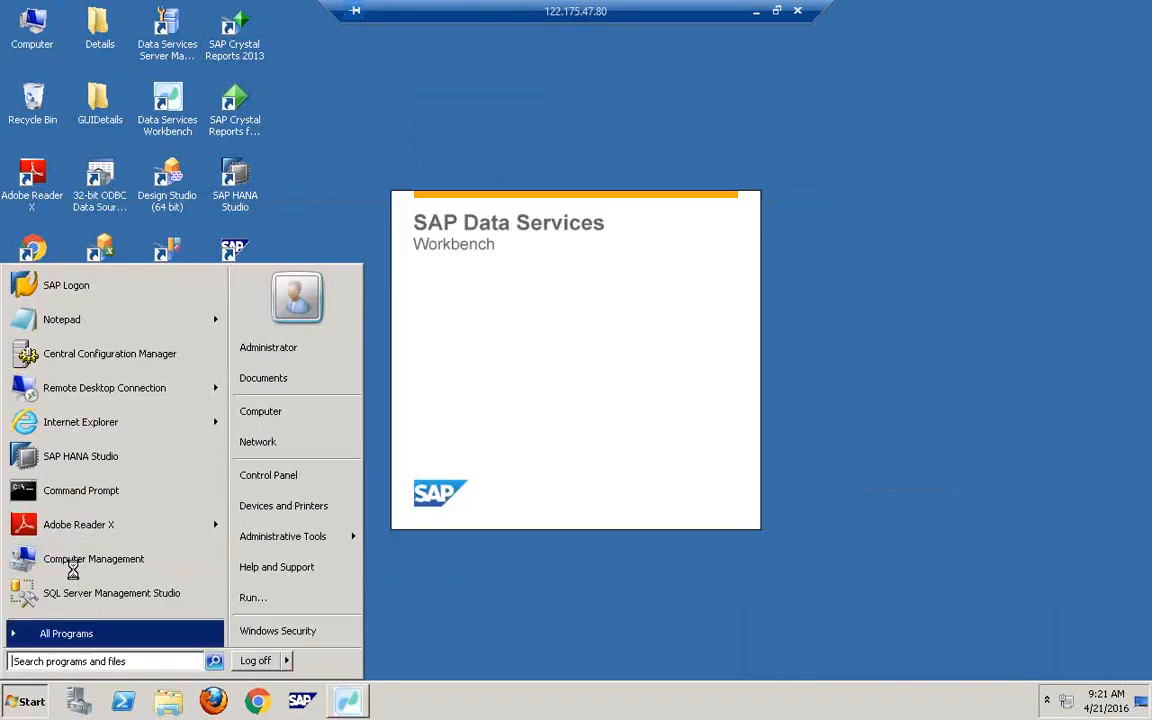
right_click(598, 274)
left_click(632, 159)
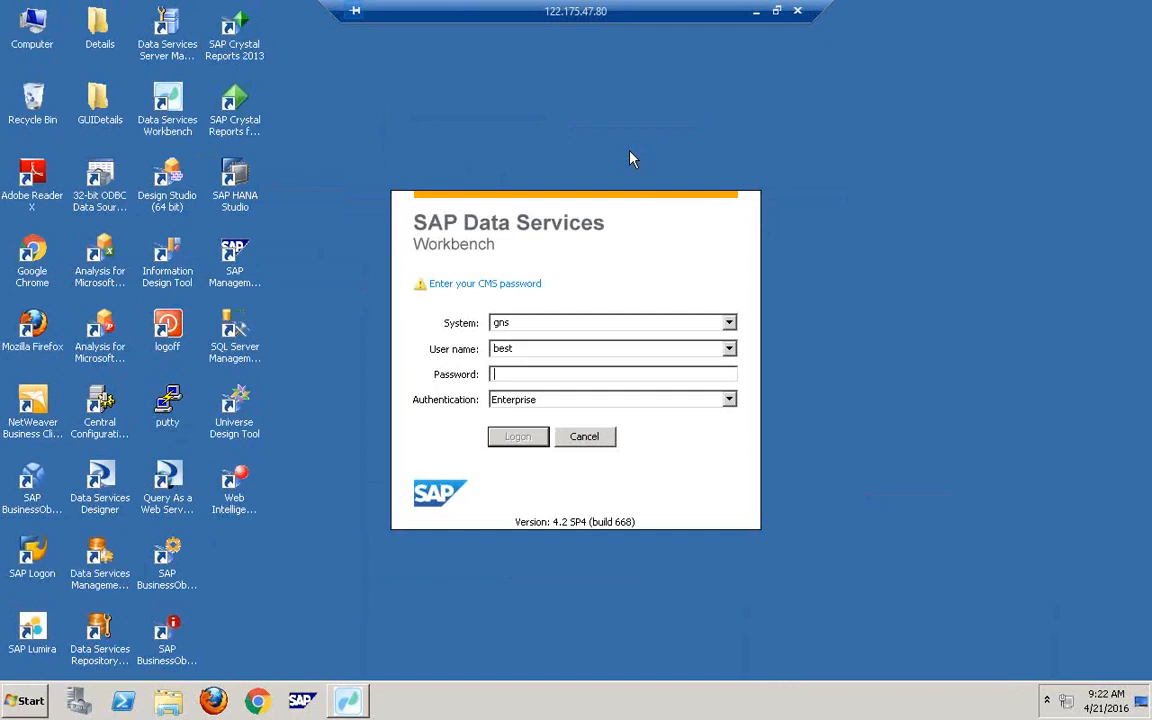
- Enter the account password in the logon dialog to connect to GNS:6400, then refresh the desktop
key("w")
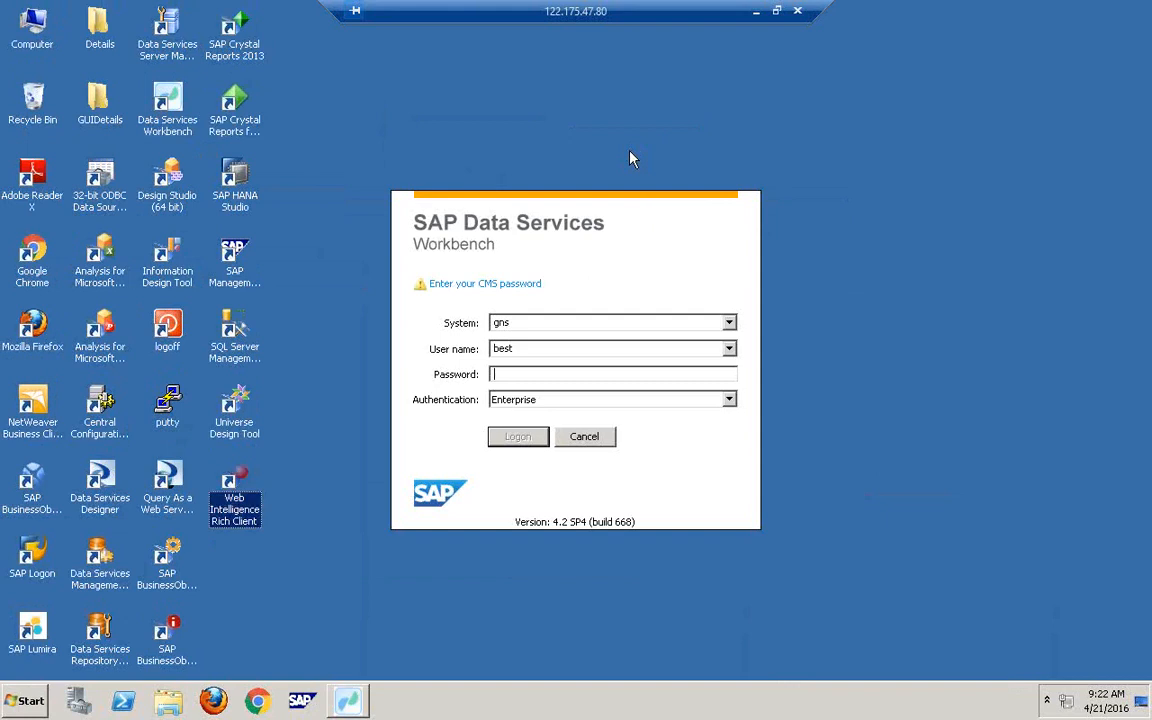
left_click(510, 349)
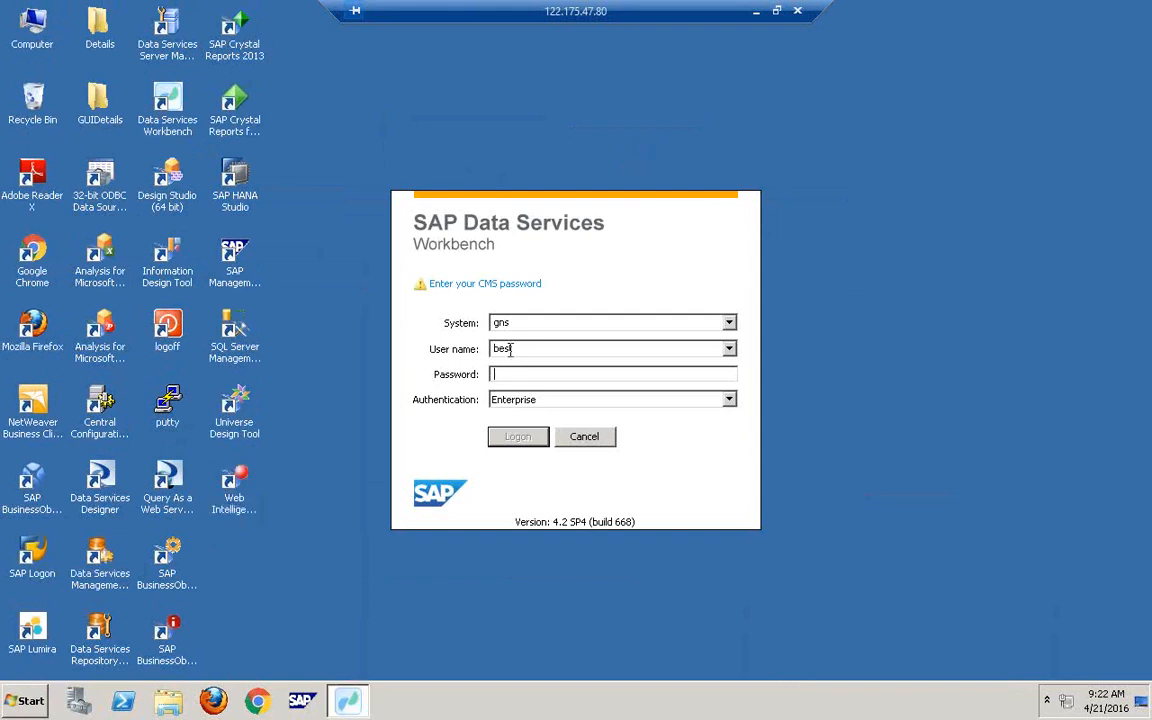
type("**********")
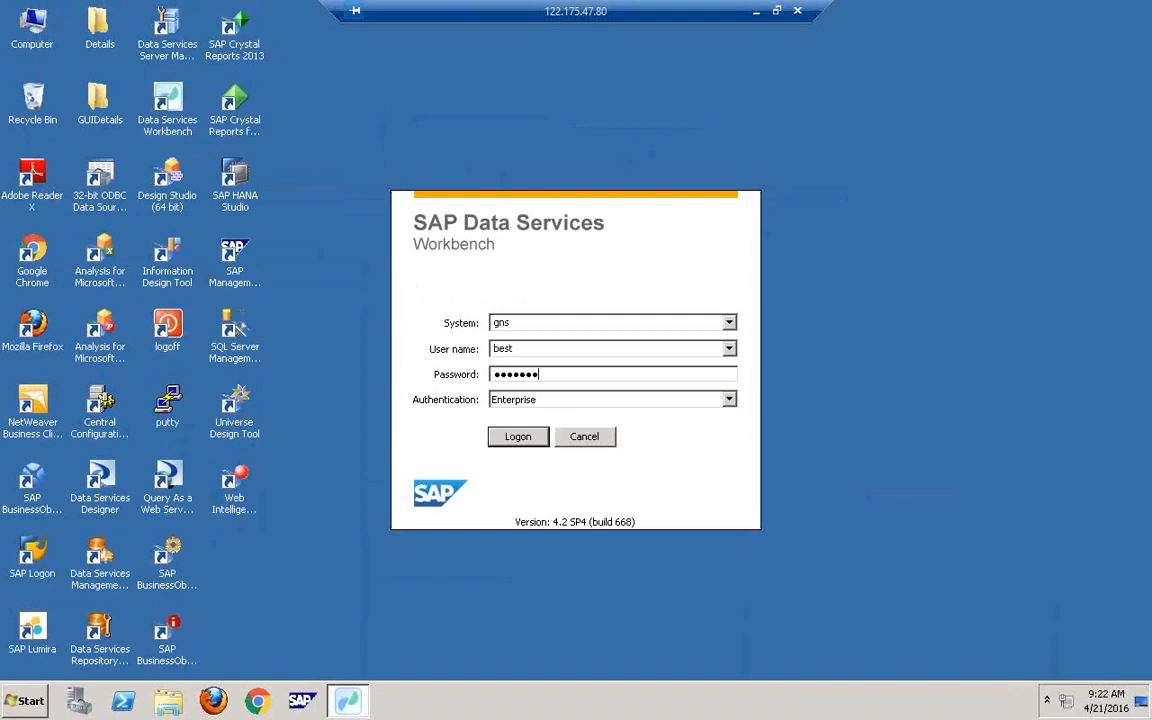
key("Return")
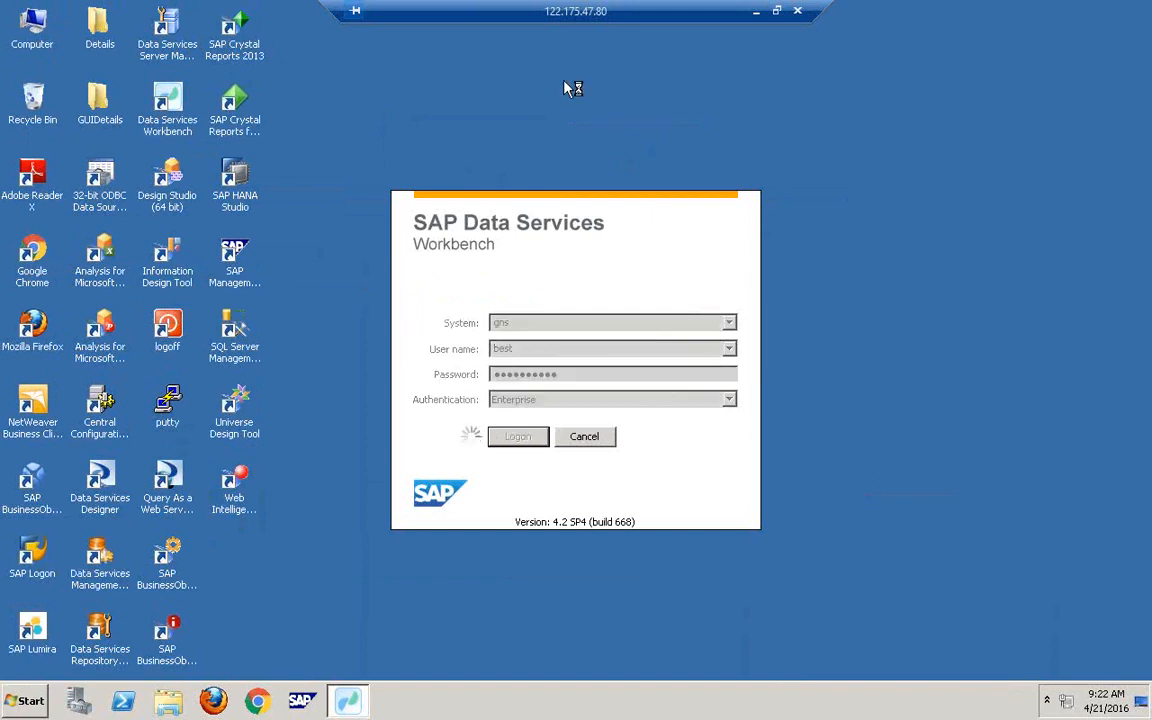
right_click(570, 87)
left_click(614, 120)
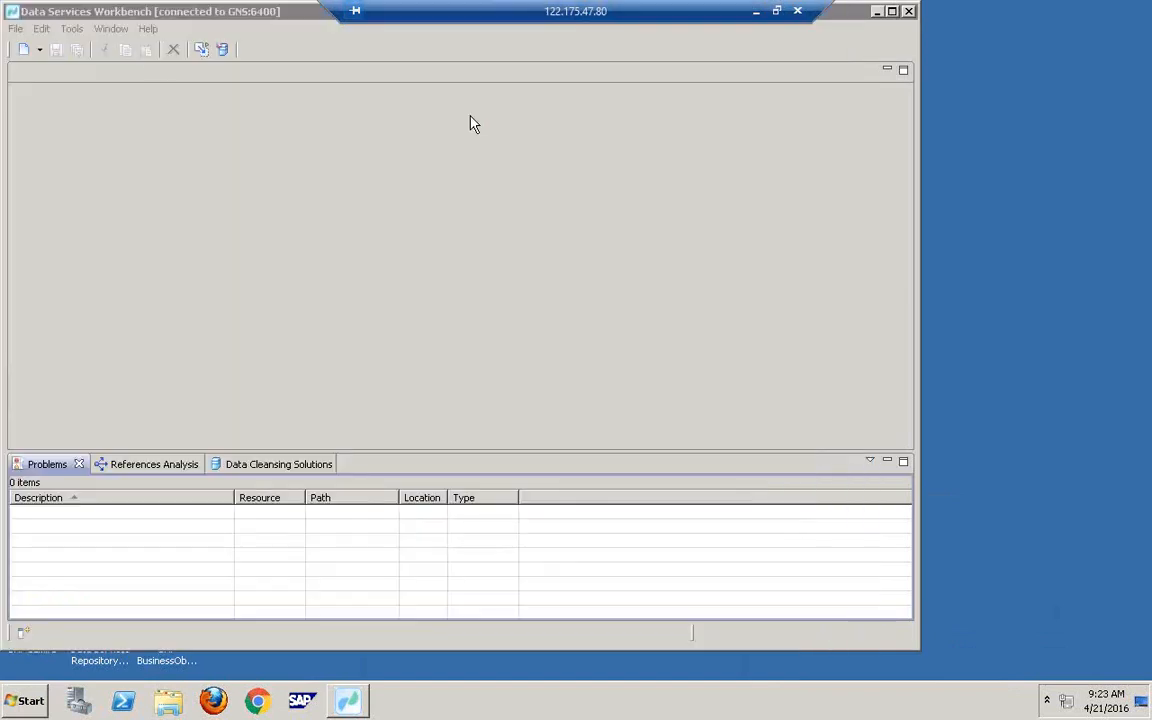
- Reset the Workbench perspective to its default layout and restore the remote session to a window
left_click(111, 28)
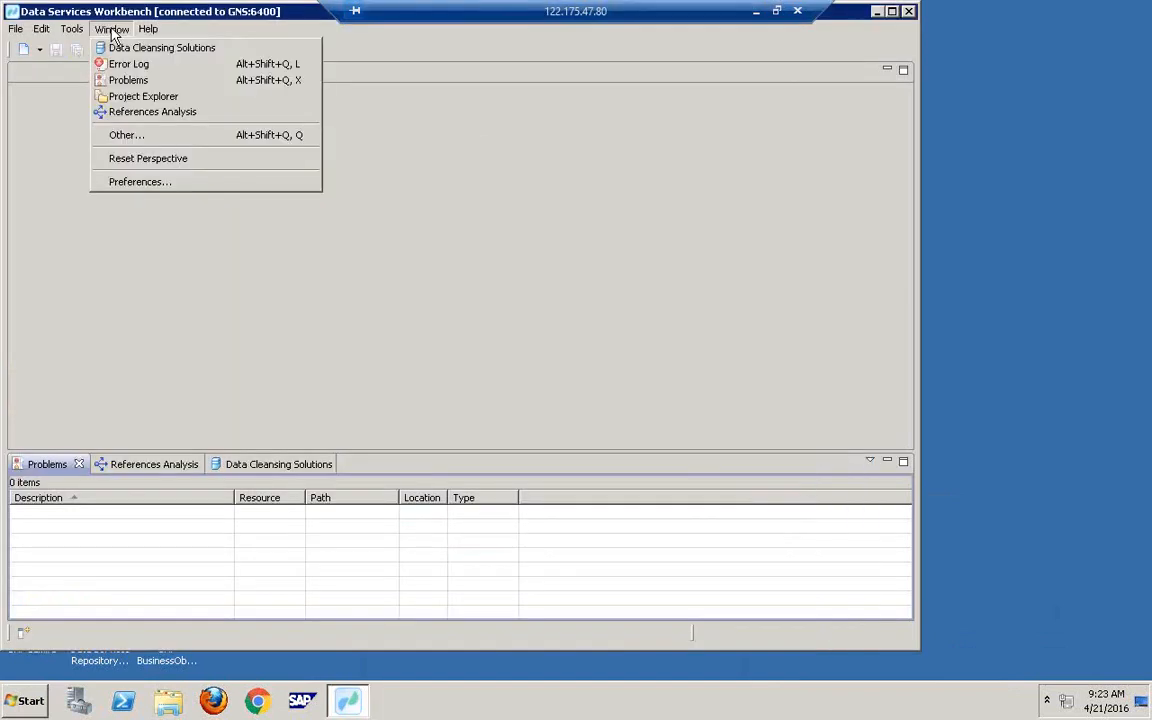
left_click(168, 158)
left_click(539, 343)
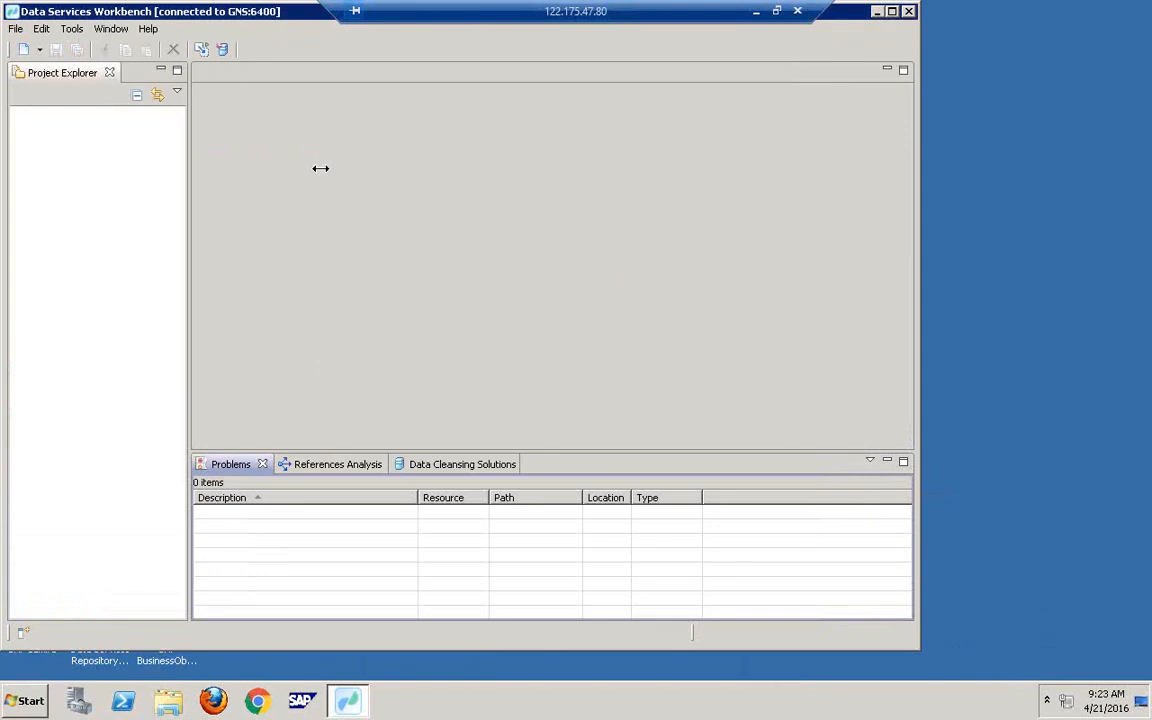
left_click(777, 11)
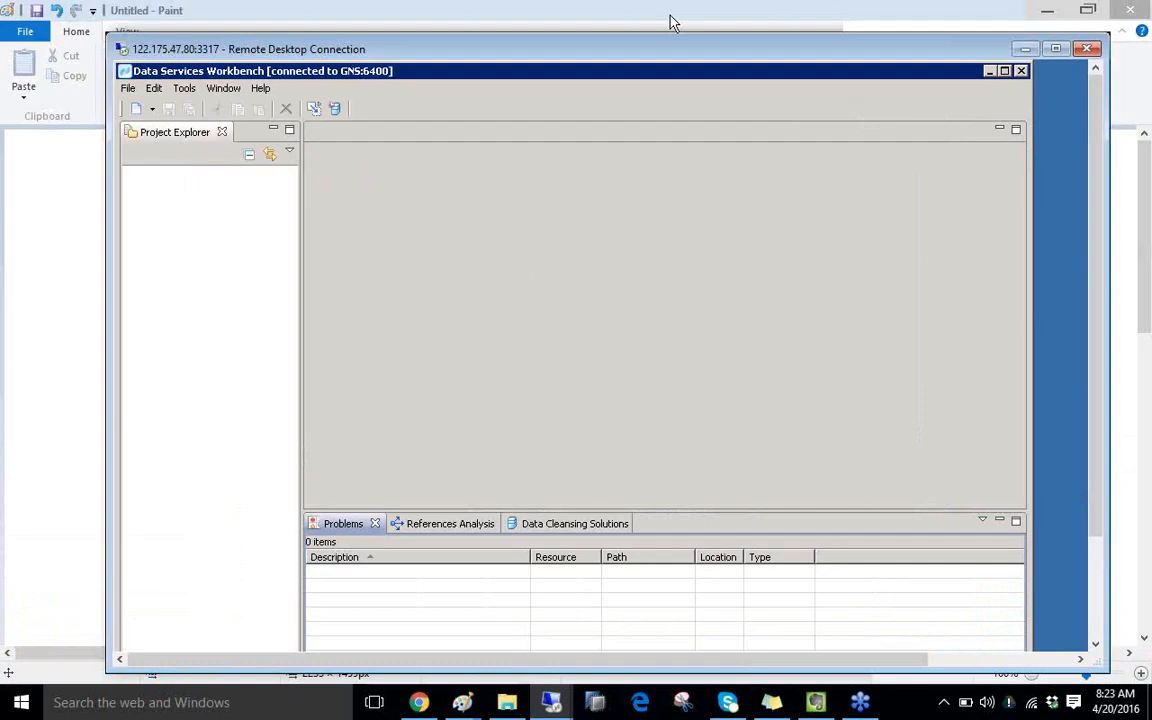
- In the other remote session, launch Data Services Workbench and submit the logon password
mouse_move(551, 702)
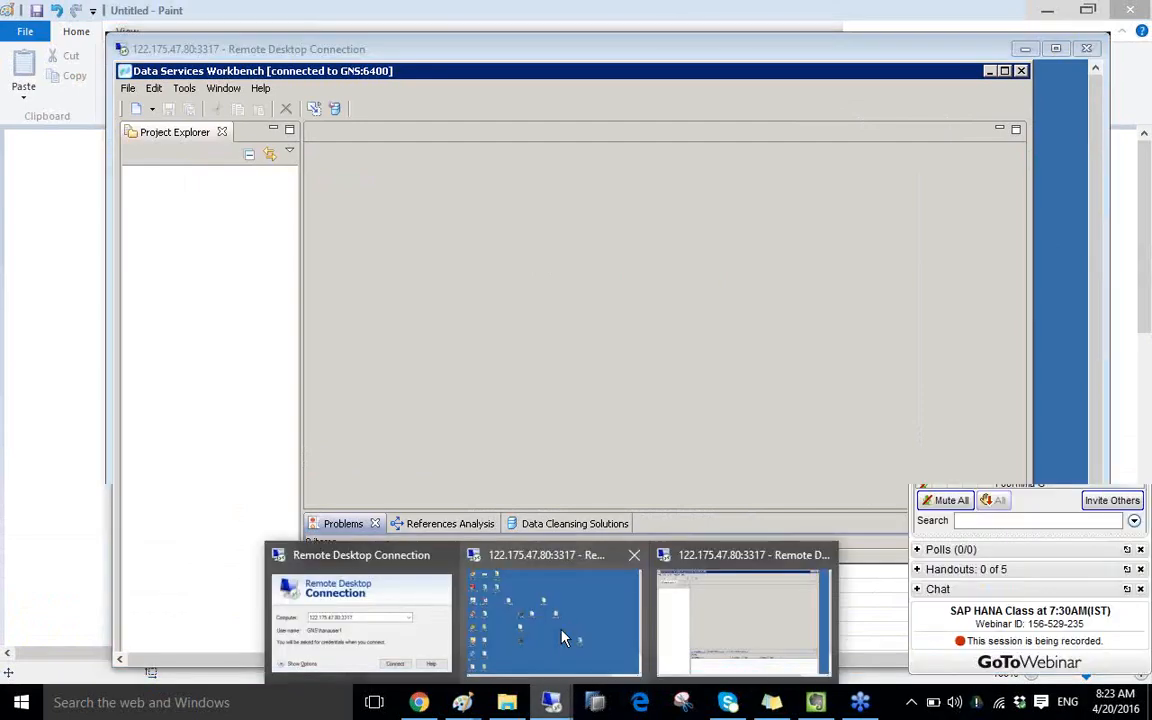
left_click(505, 566)
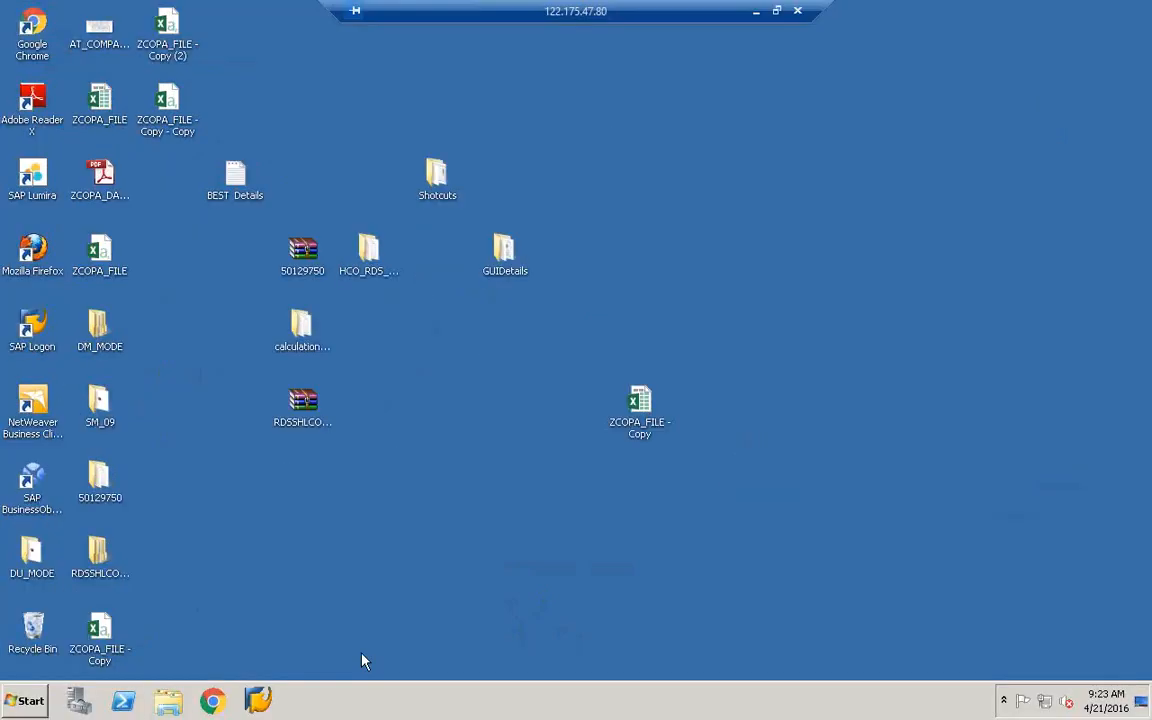
left_click(25, 701)
left_click(105, 361)
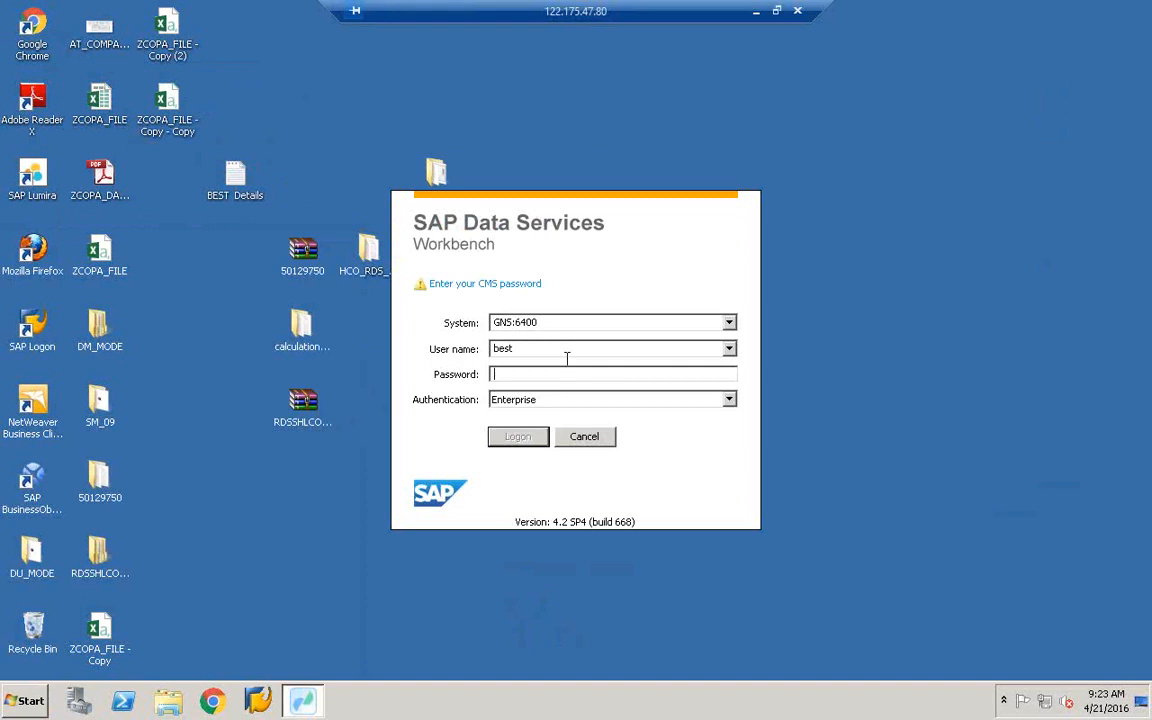
type("•••••••••")
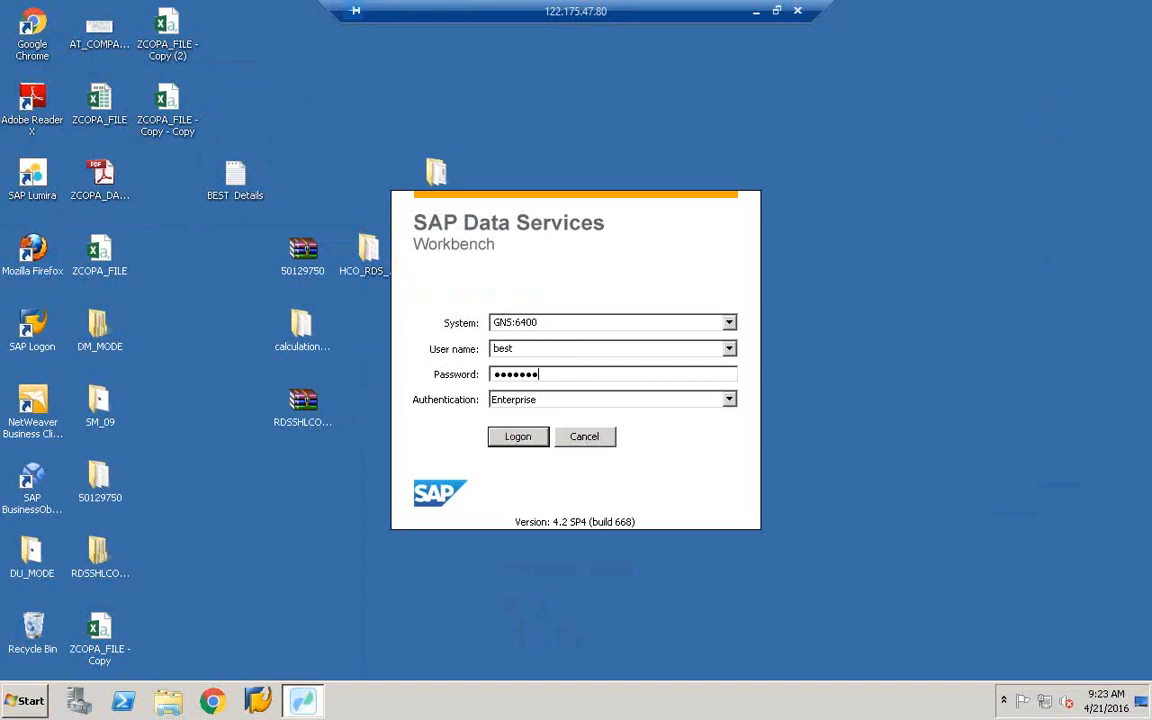
type("•")
key("Return")
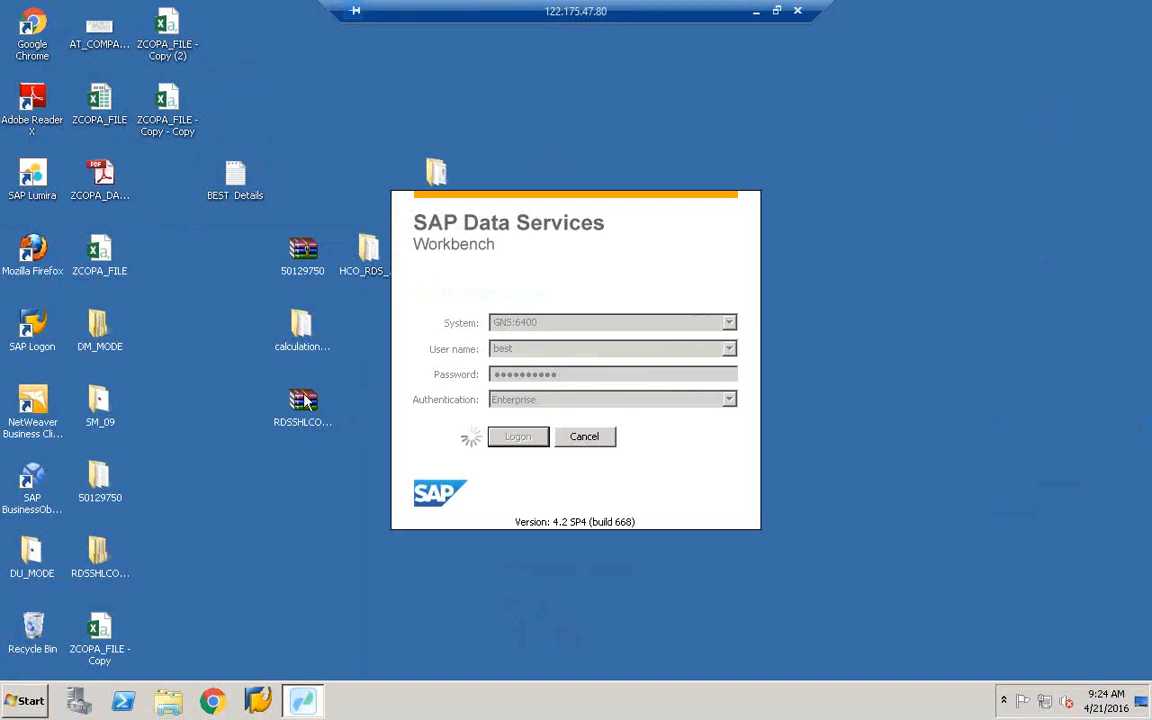
- Open the DF_SQL_TRANSFORM data flow and narrow the Project Explorer to enlarge the canvas
right_click(224, 497)
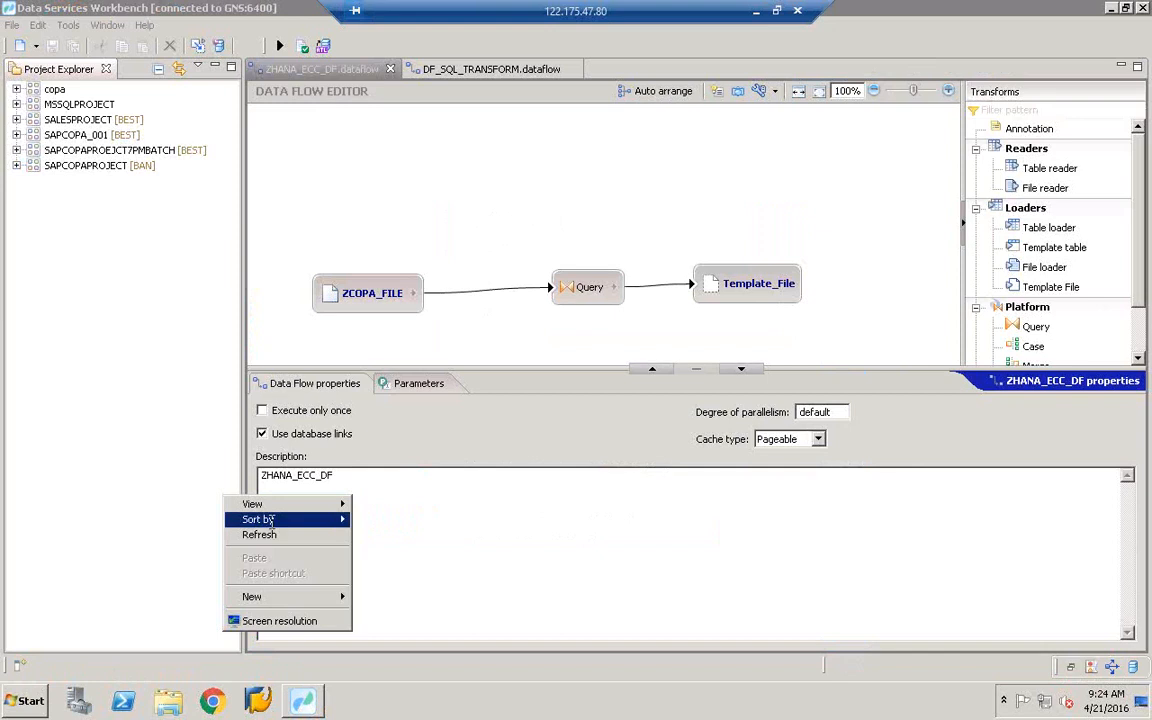
left_click(272, 531)
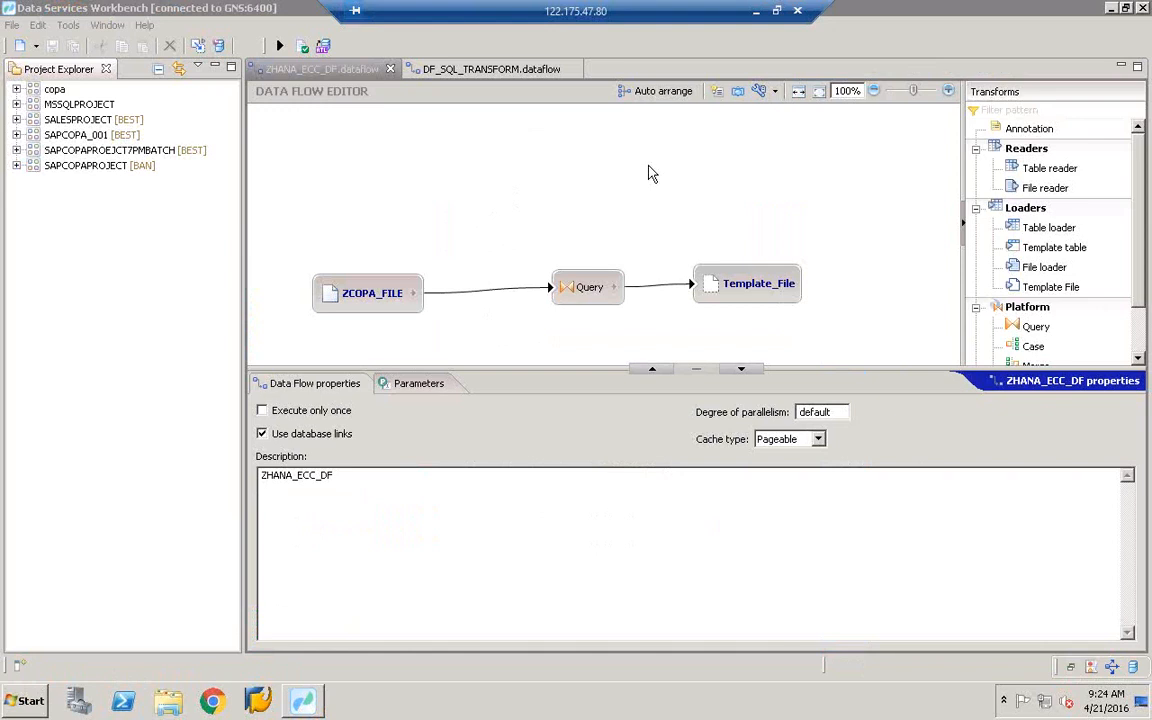
left_click(463, 72)
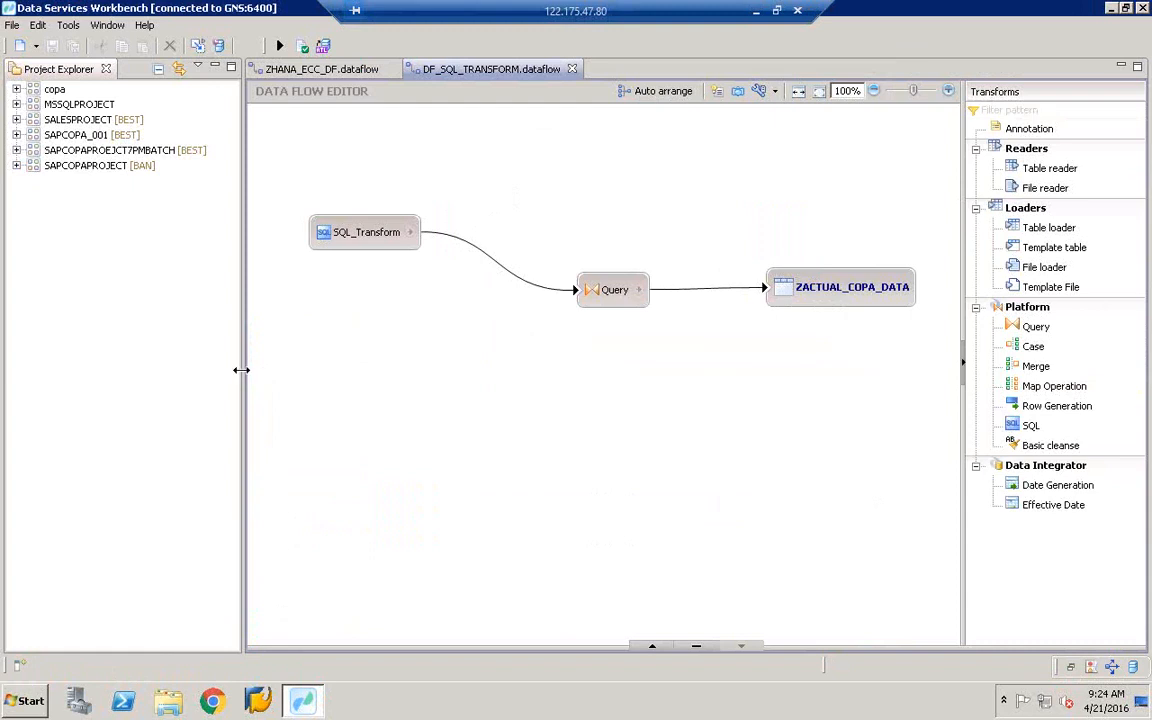
left_click_drag(242, 370, 153, 360)
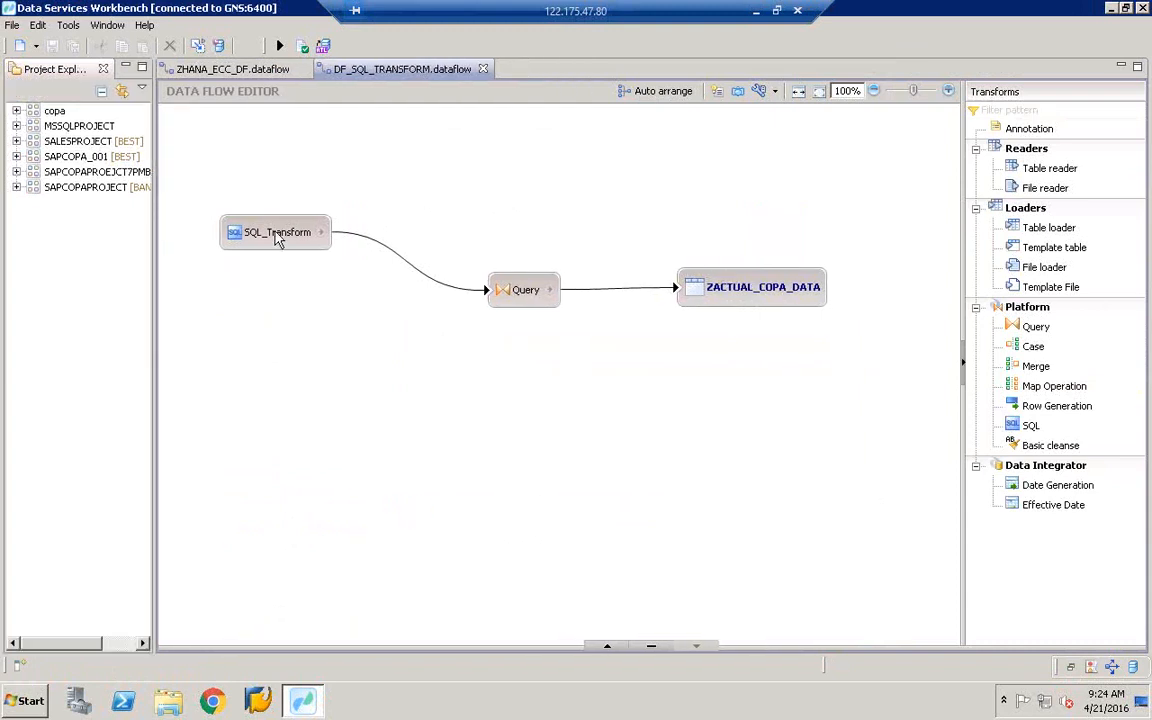
- Inspect the ZACTUAL_COPA_DATA target, expand SALESPROJECT, and close the DF_SQL_TRANSFORM editor
double_click(739, 286)
left_click(689, 288)
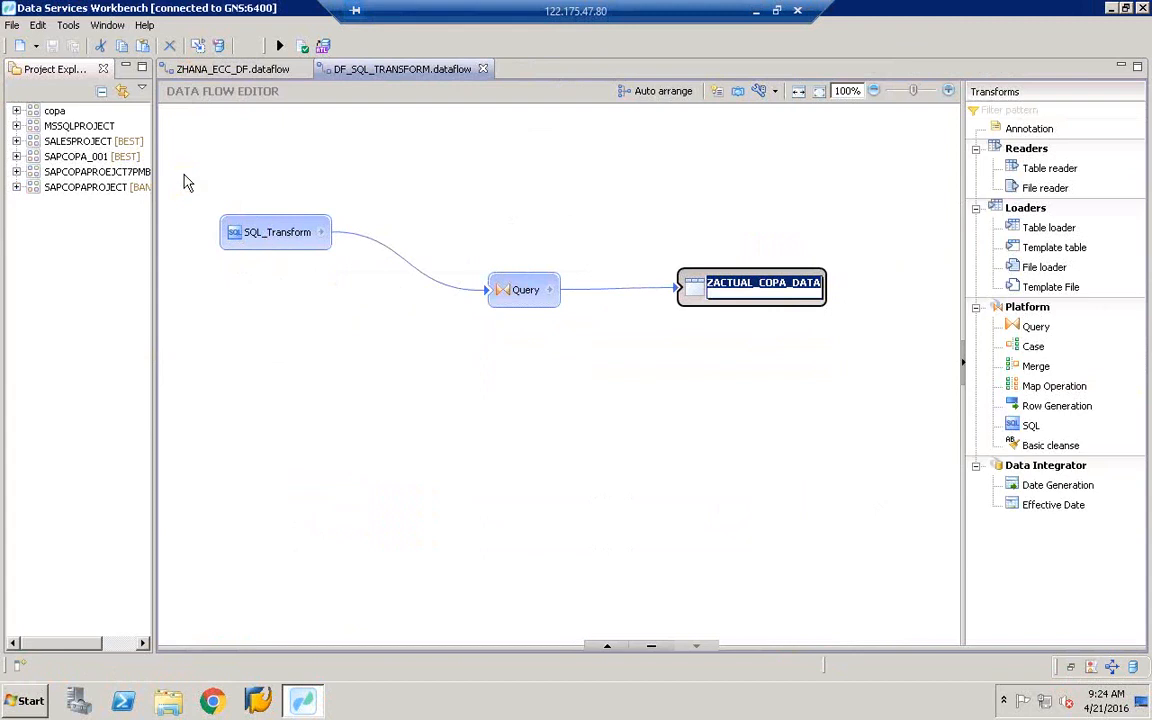
left_click_drag(154, 178, 247, 176)
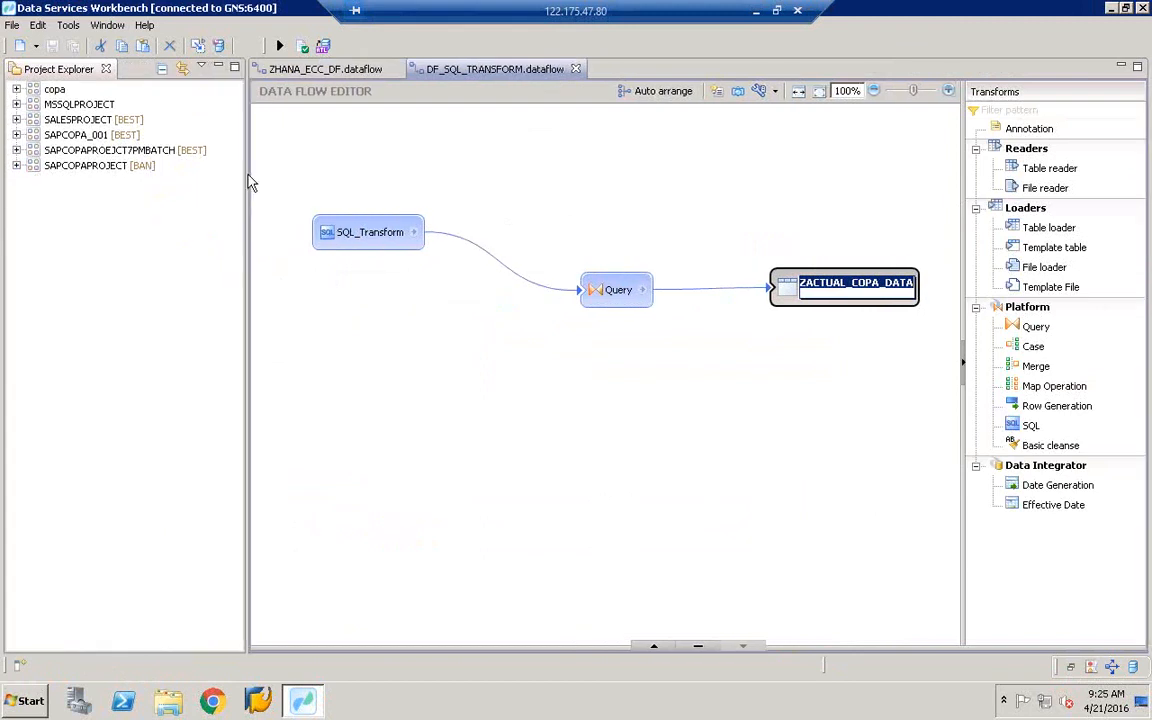
left_click(16, 120)
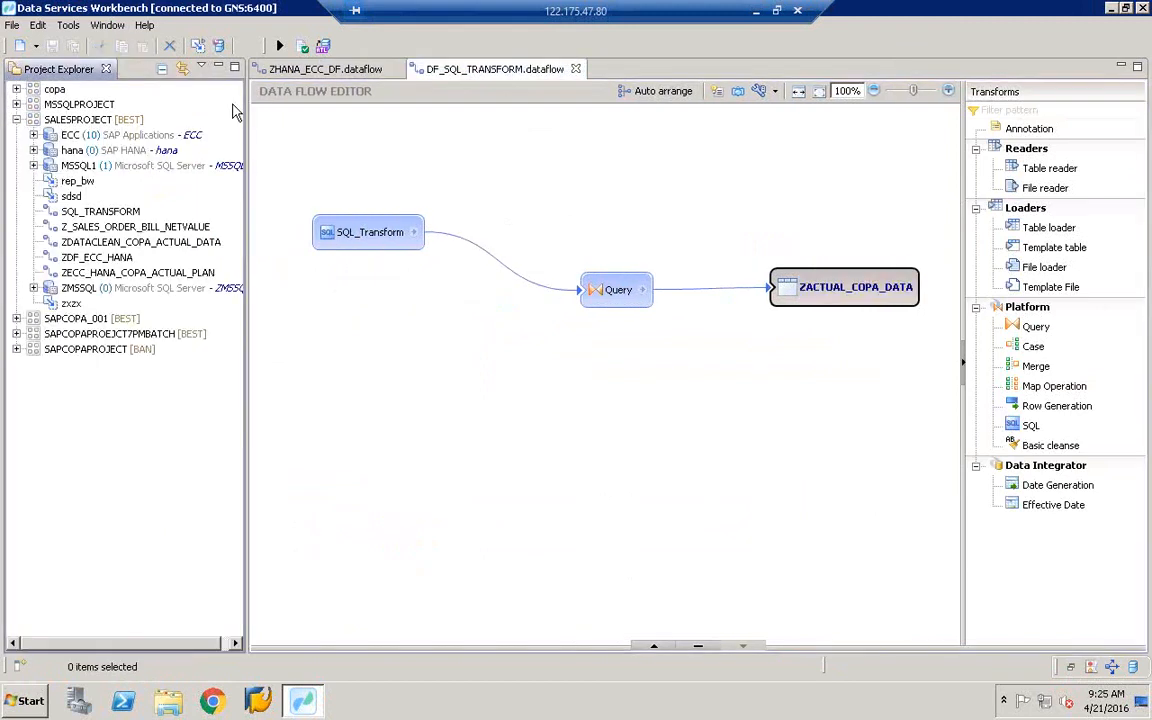
left_click(575, 70)
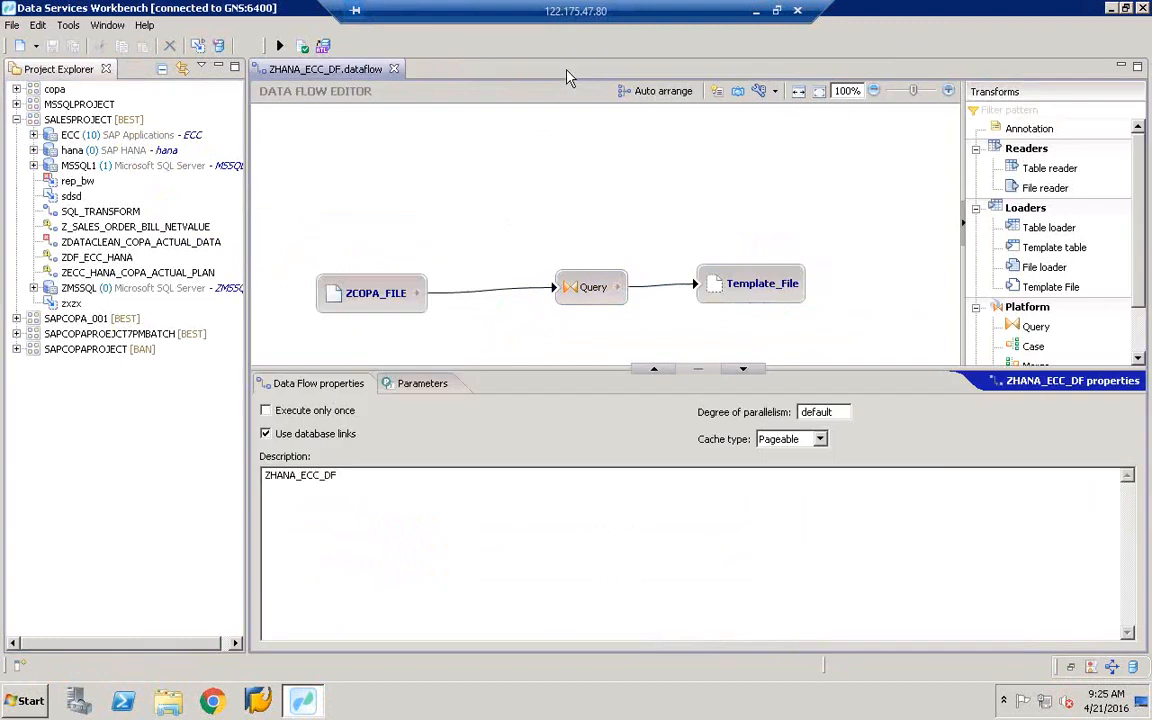
- Close ZHANA_ECC_DF, open SQL_TRANSFORM, and display Template_File's delimited-file properties
left_click(394, 71)
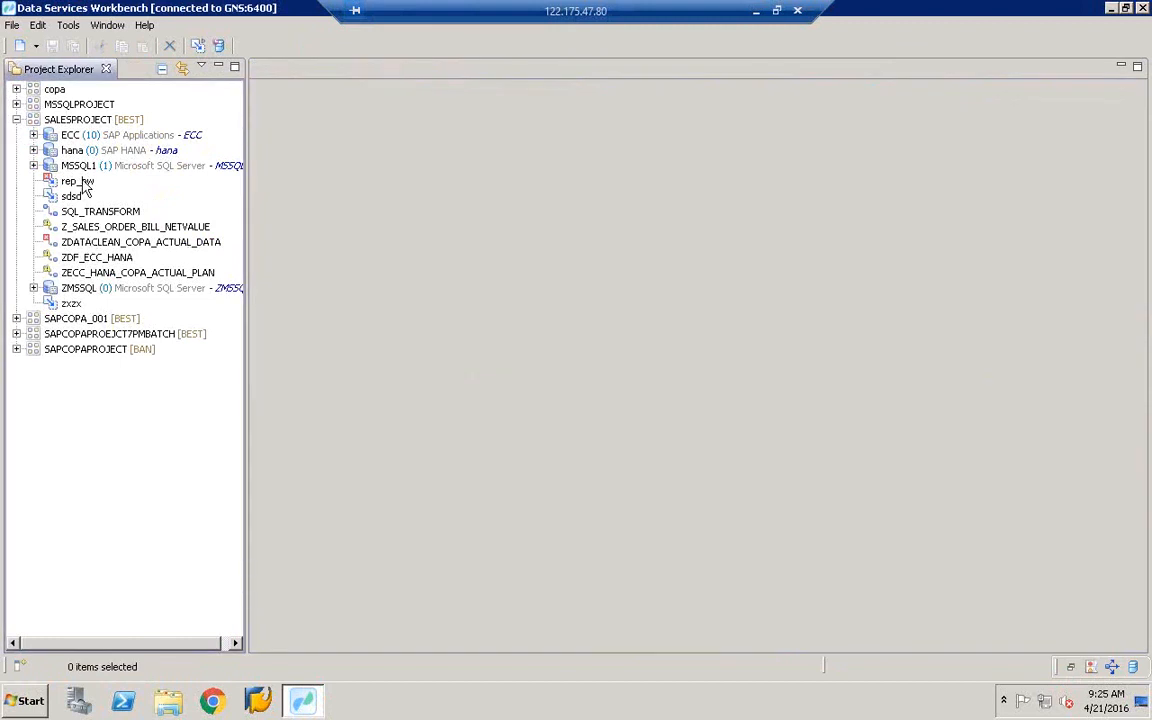
double_click(86, 213)
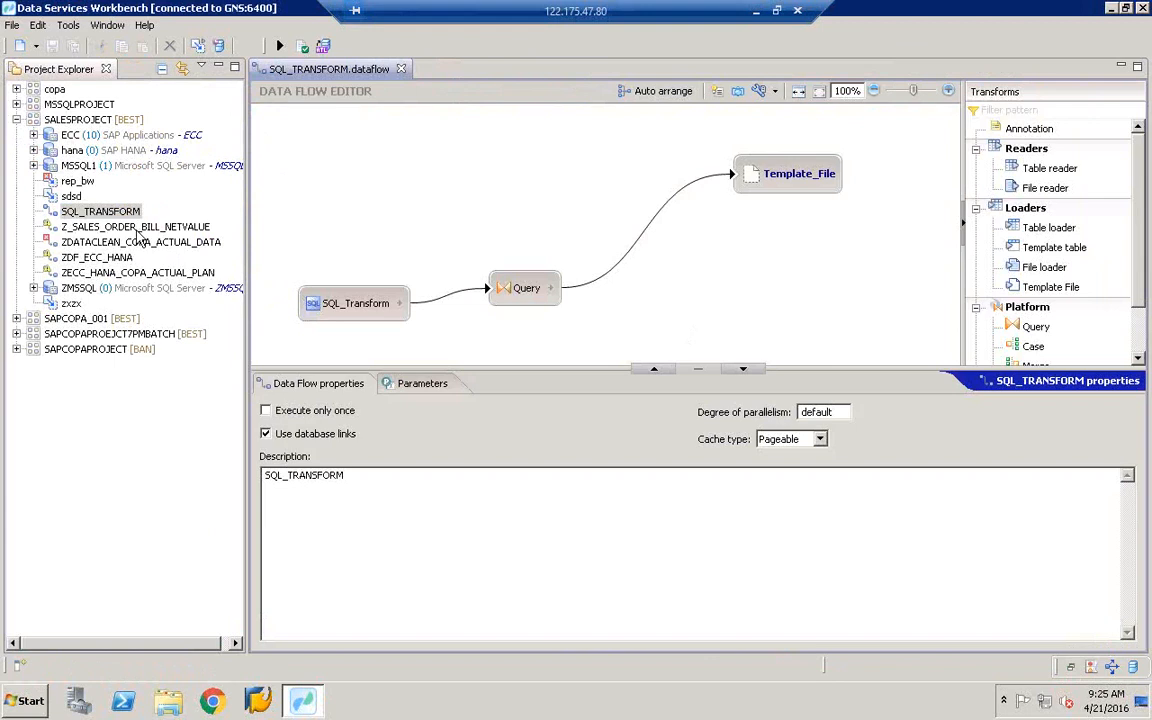
left_click(795, 175)
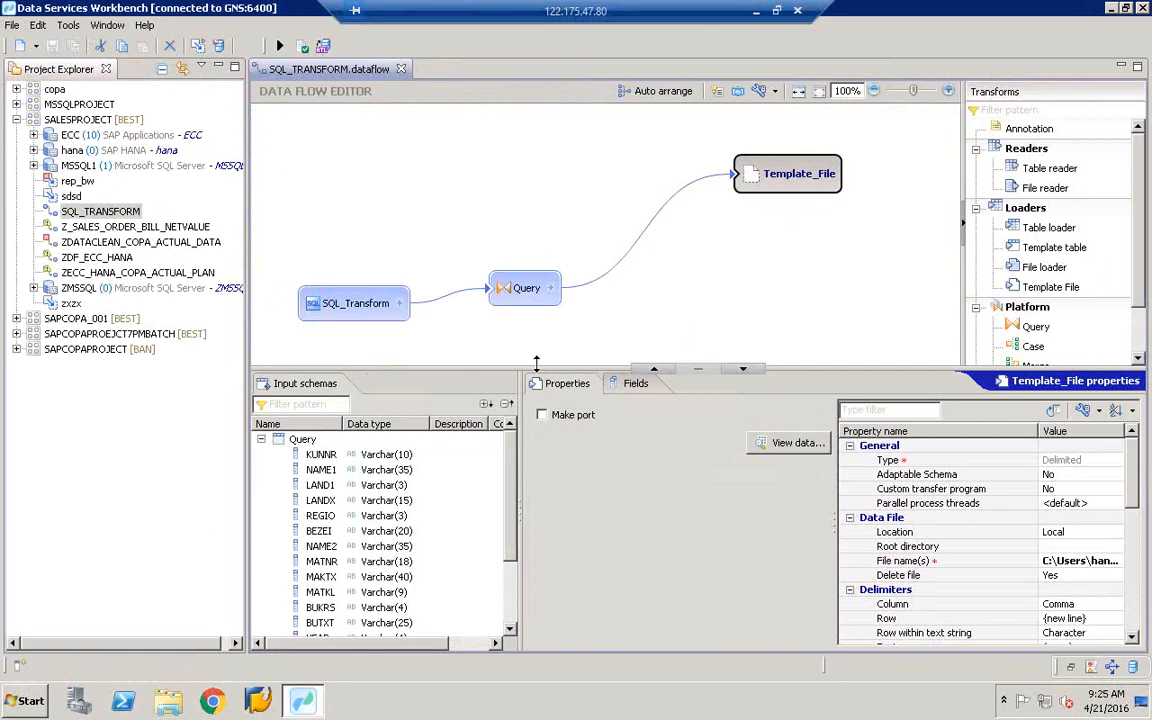
left_click_drag(530, 488, 530, 489)
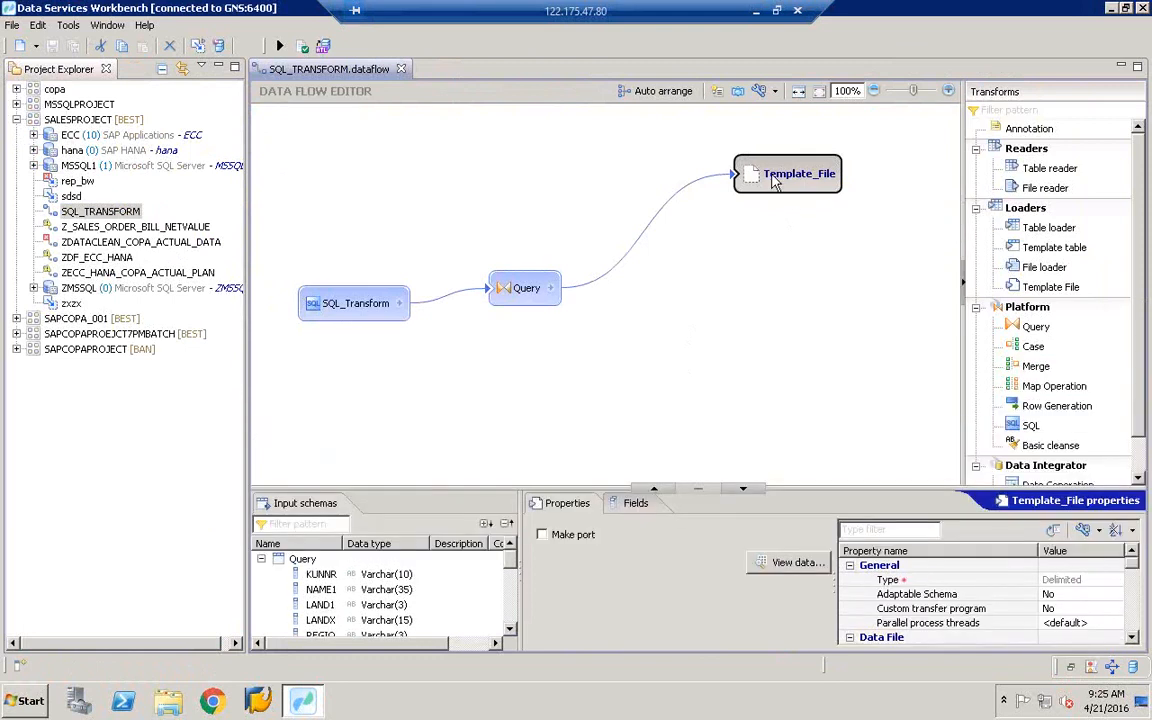
- Minimize the Workbench and open the ZCOPA_FILE spreadsheet from the desktop in Excel
left_click(1110, 9)
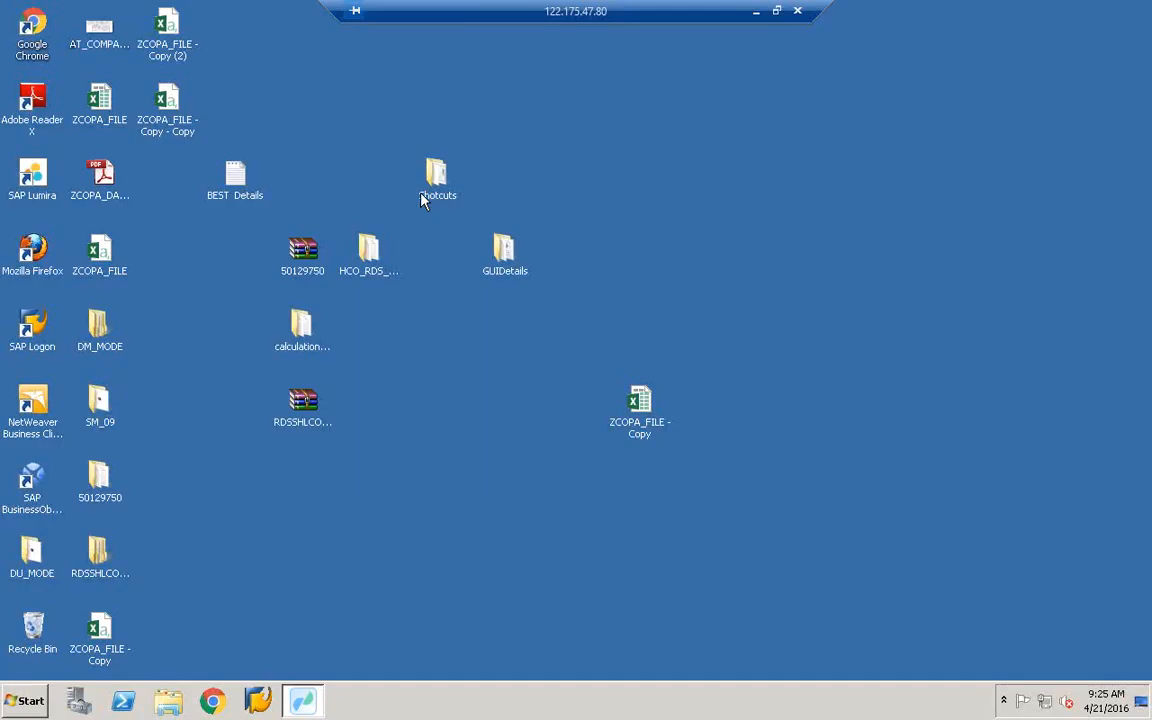
double_click(101, 106)
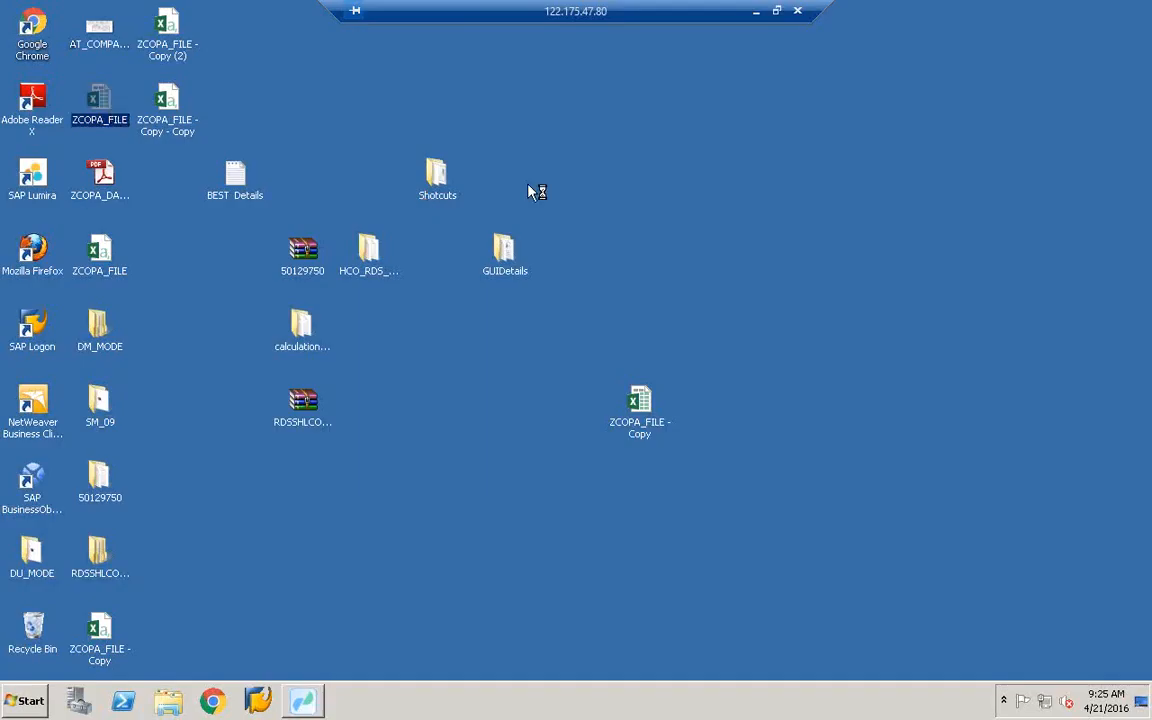
left_click(168, 108)
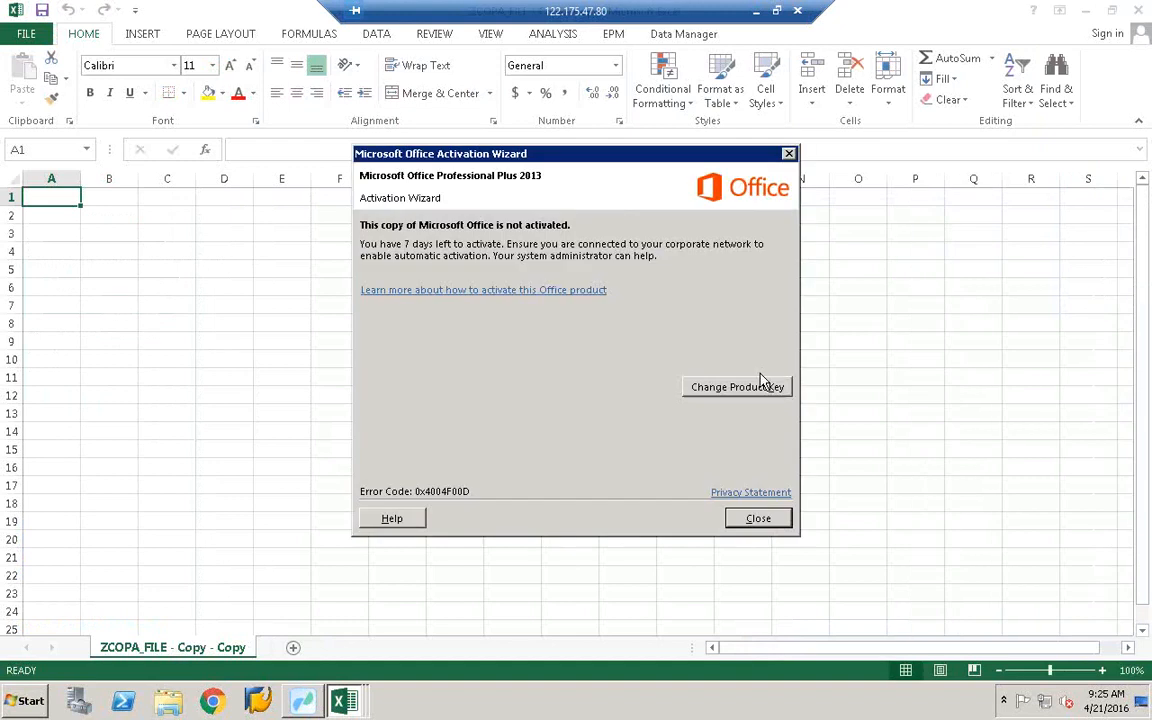
- Close the ZCOPA_FILE - Copy - Copy and recovered workbooks, dismissing activation and Document Recovery
left_click(759, 518)
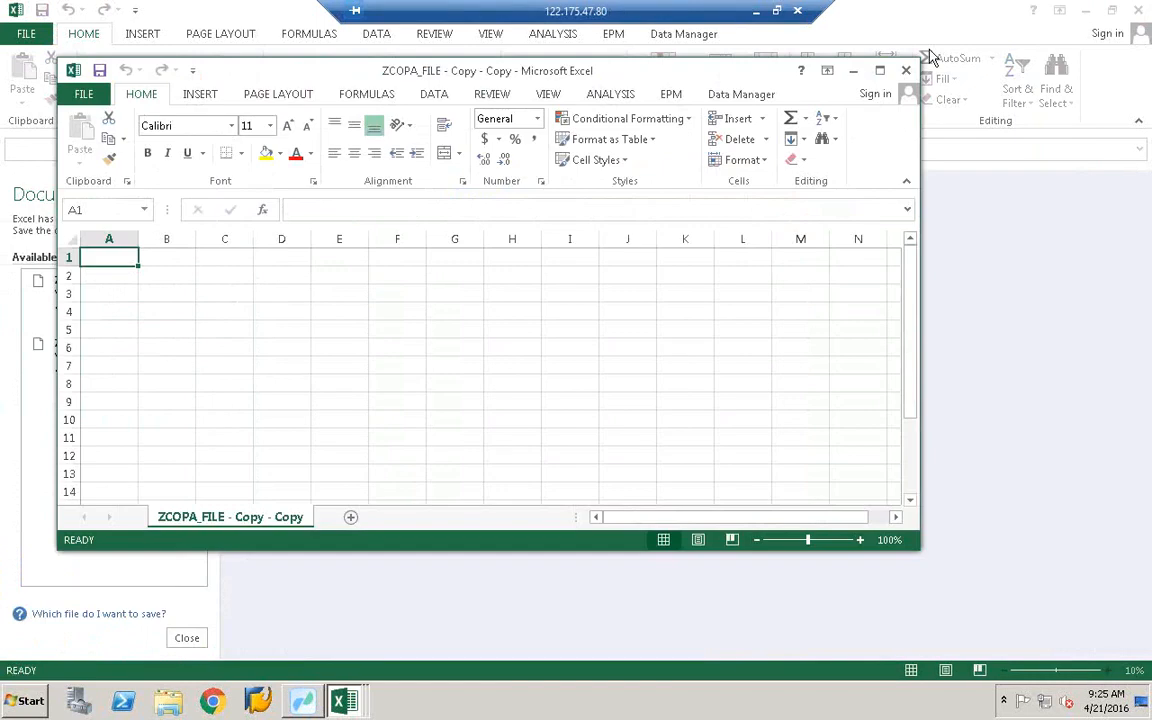
left_click(345, 702)
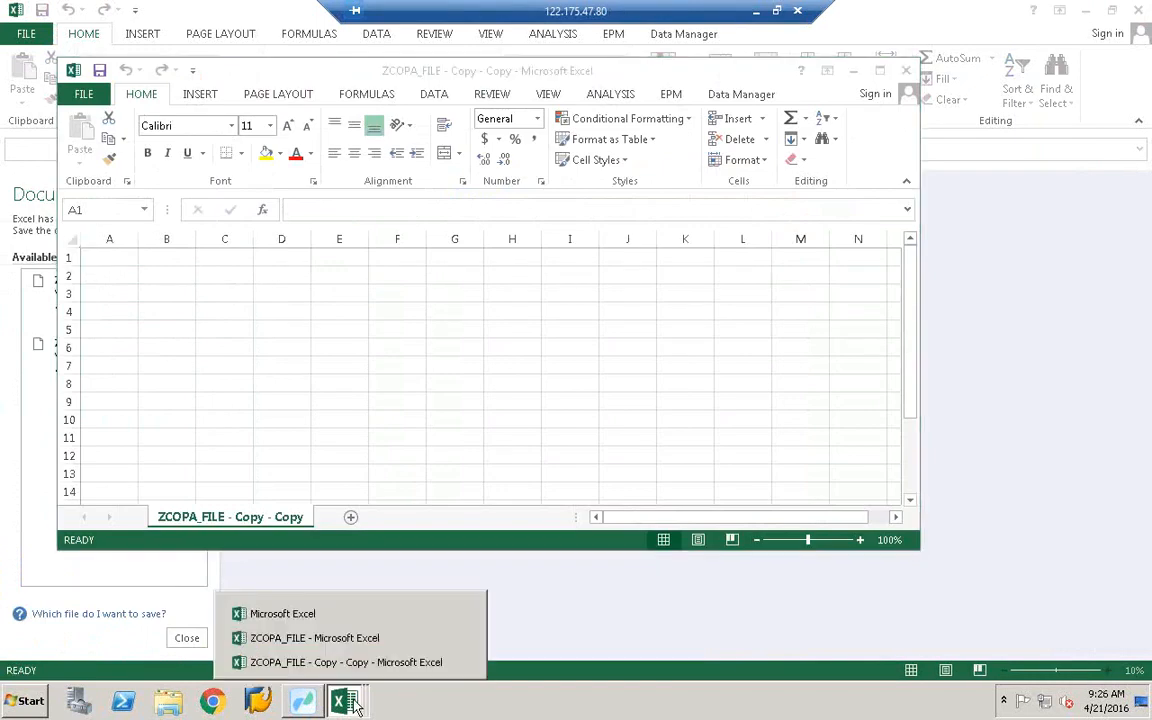
right_click(356, 704)
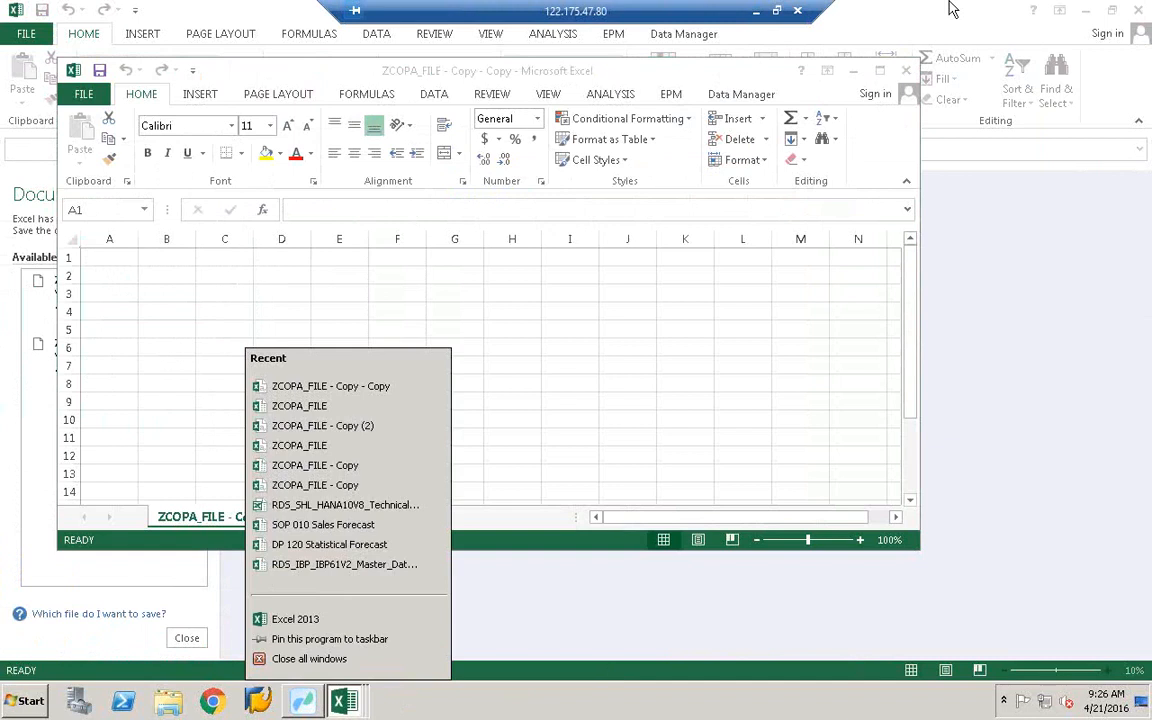
left_click(901, 76)
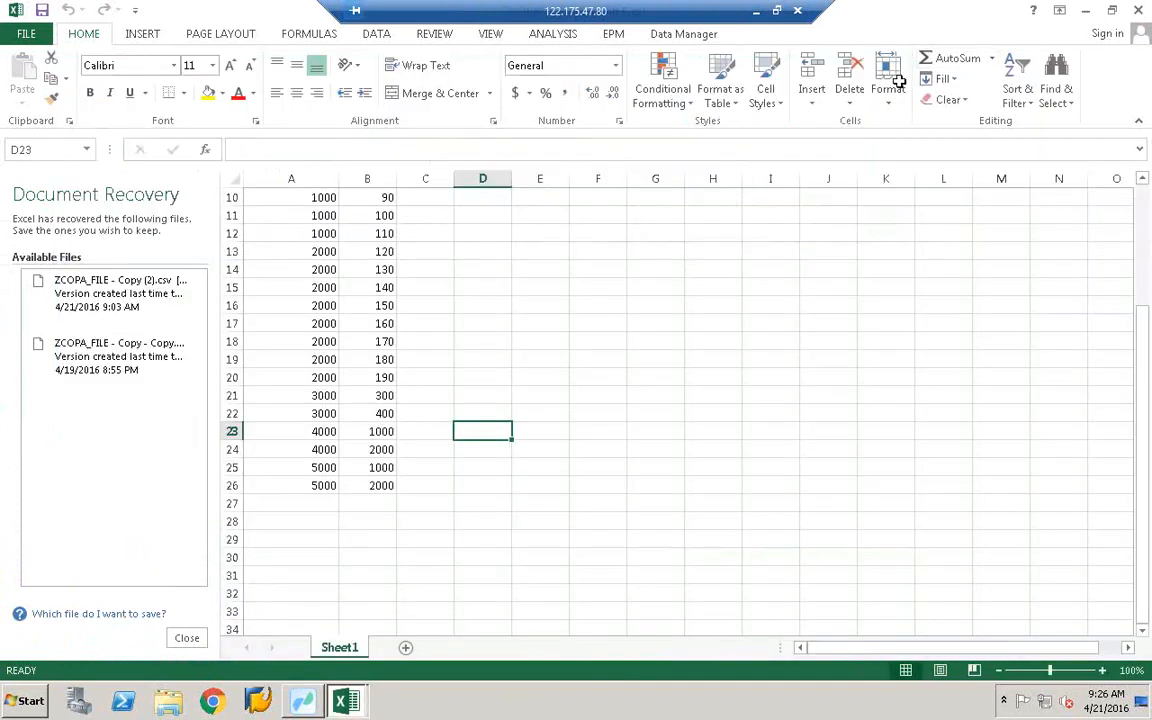
left_click(1100, 10)
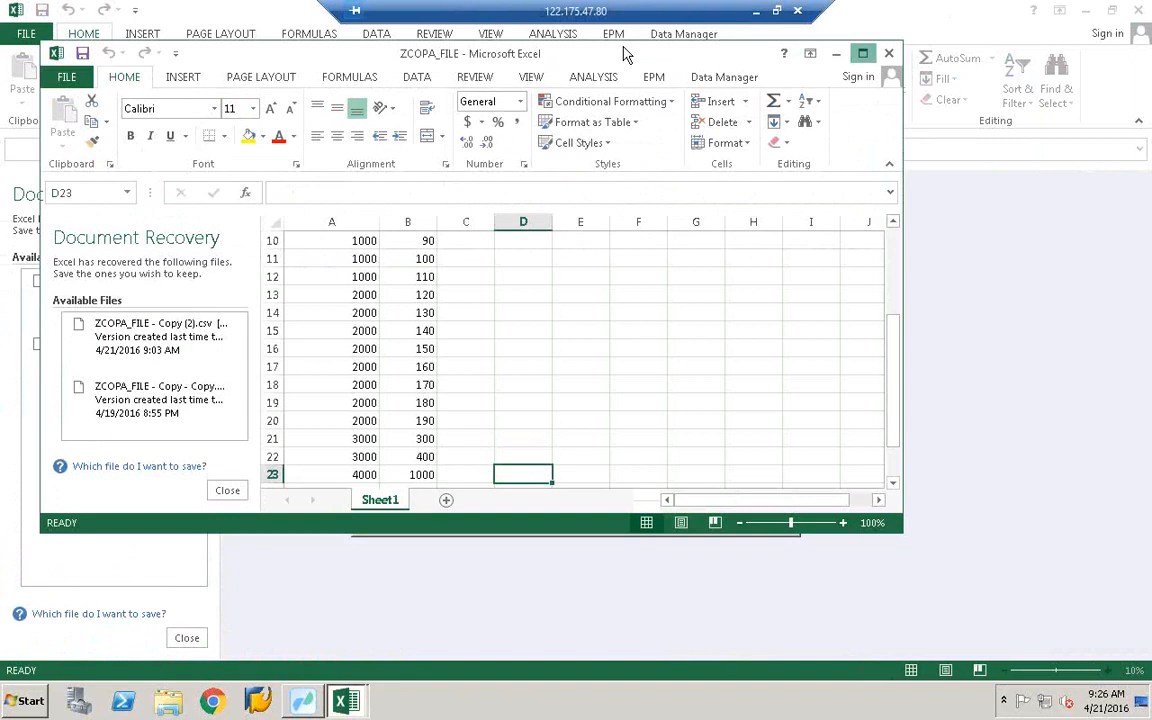
left_click(888, 53)
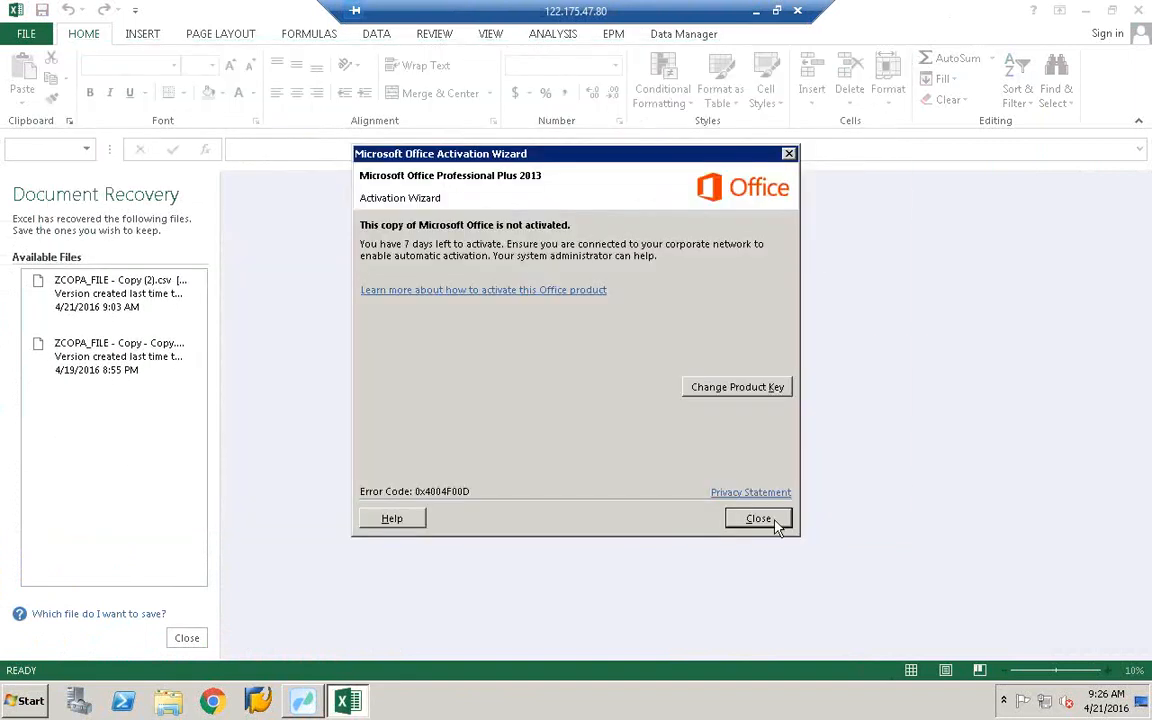
left_click(758, 518)
left_click(188, 639)
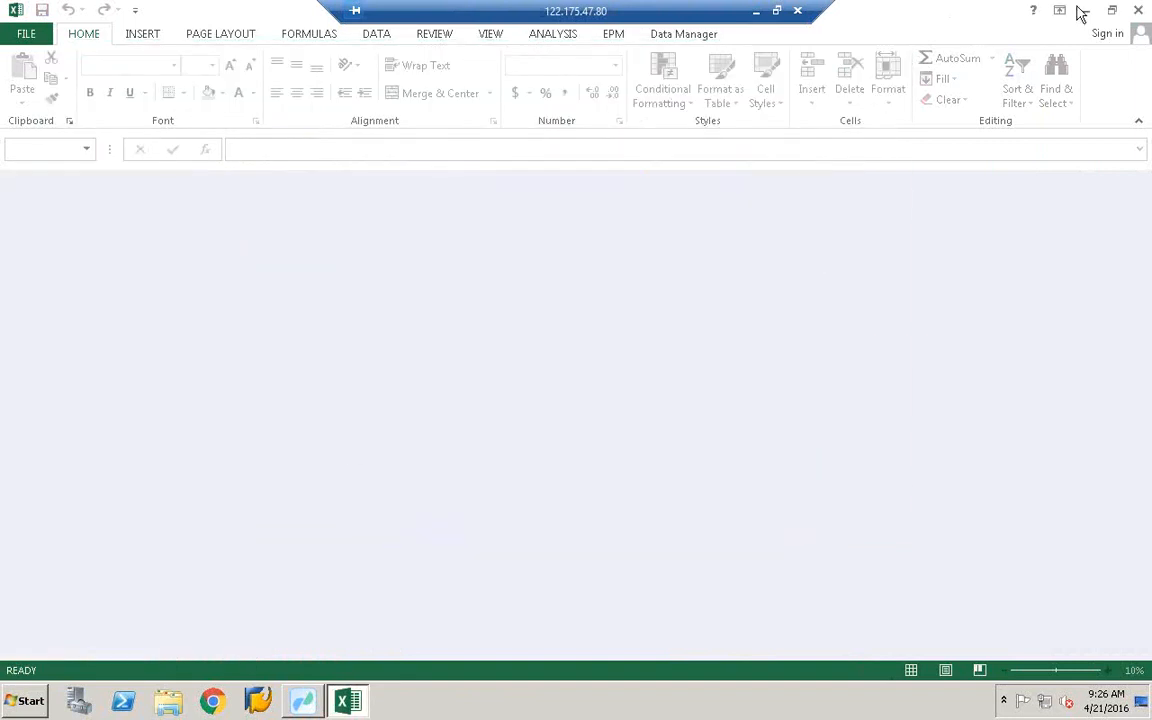
- Open ZCOPA_FILE - Copy (2) from the desktop and maximize its window
left_click(1111, 10)
left_click_drag(534, 60, 1003, 87)
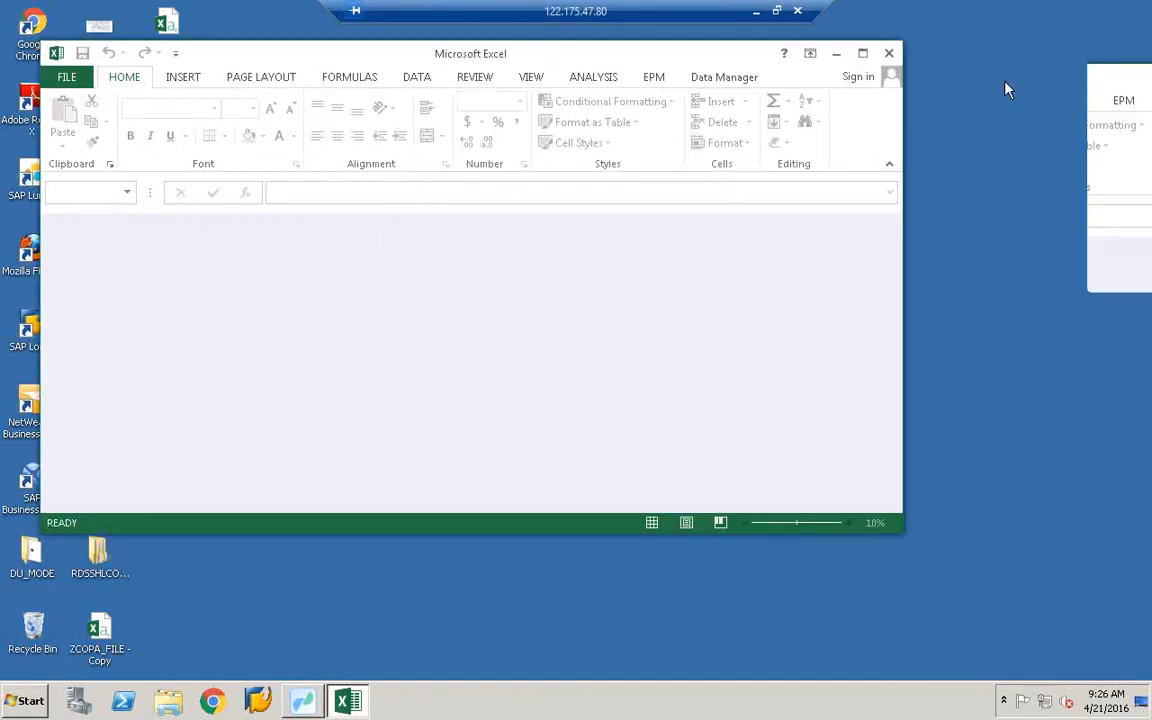
double_click(183, 58)
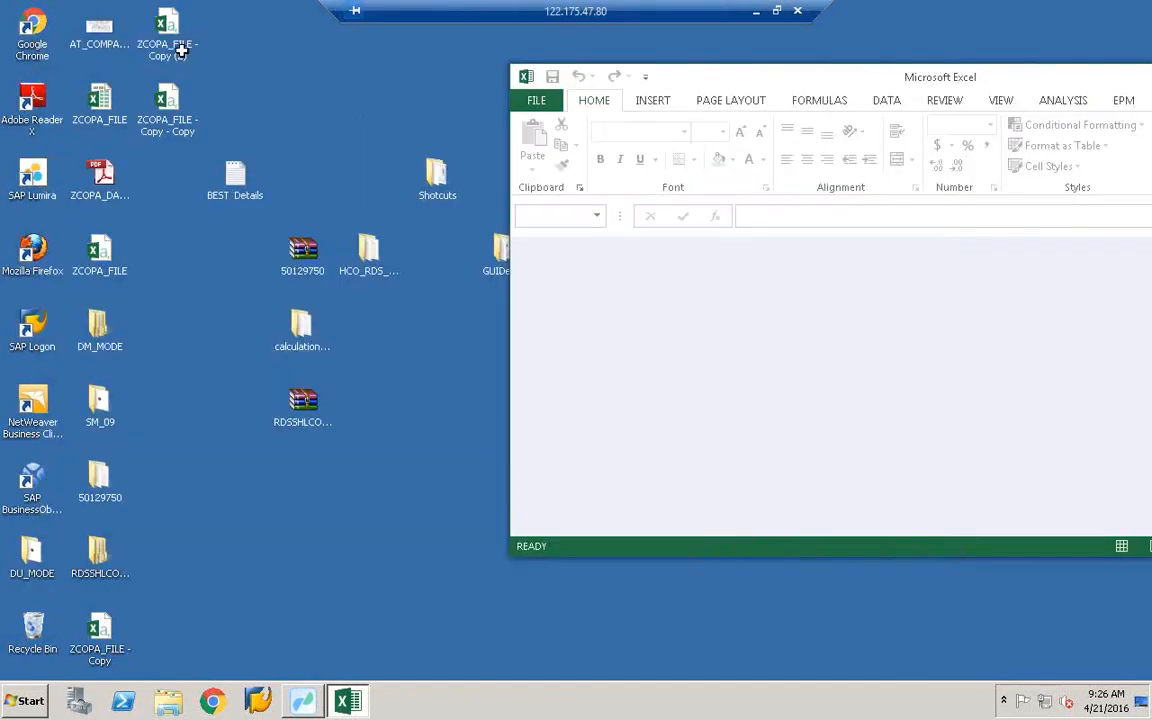
double_click(960, 70)
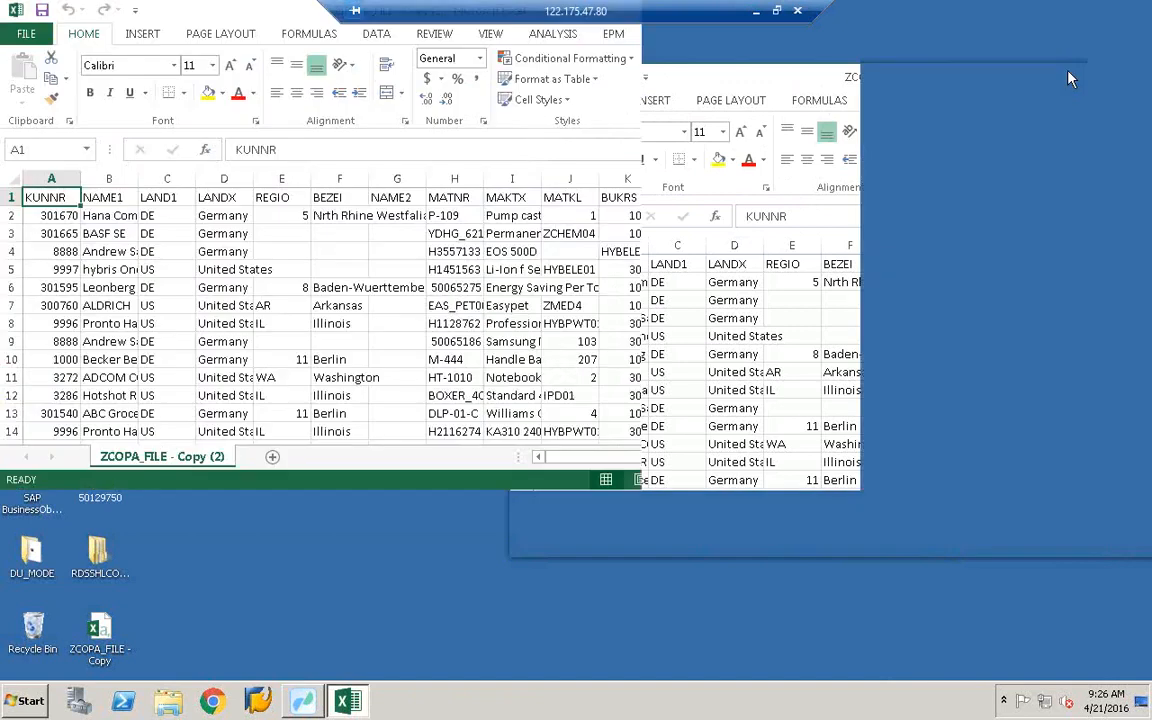
- Select rows 2 through the last data row and clear their contents, keeping the header row
left_click(8, 218)
key("shift+Down")
key("shift+Down")
key("shift+Down")
key("shift+Down")
key("shift+Down")
key("shift+Down")
key("shift+Down")
key("shift+Down")
key("shift+Down")
key("shift+Down")
key("shift+Down")
key("shift+Down")
key("shift+Down")
key("shift+Down")
key("shift+Down")
key("shift+Down")
key("shift+Down")
key("shift+Down")
key("shift+Down")
key("shift+Down")
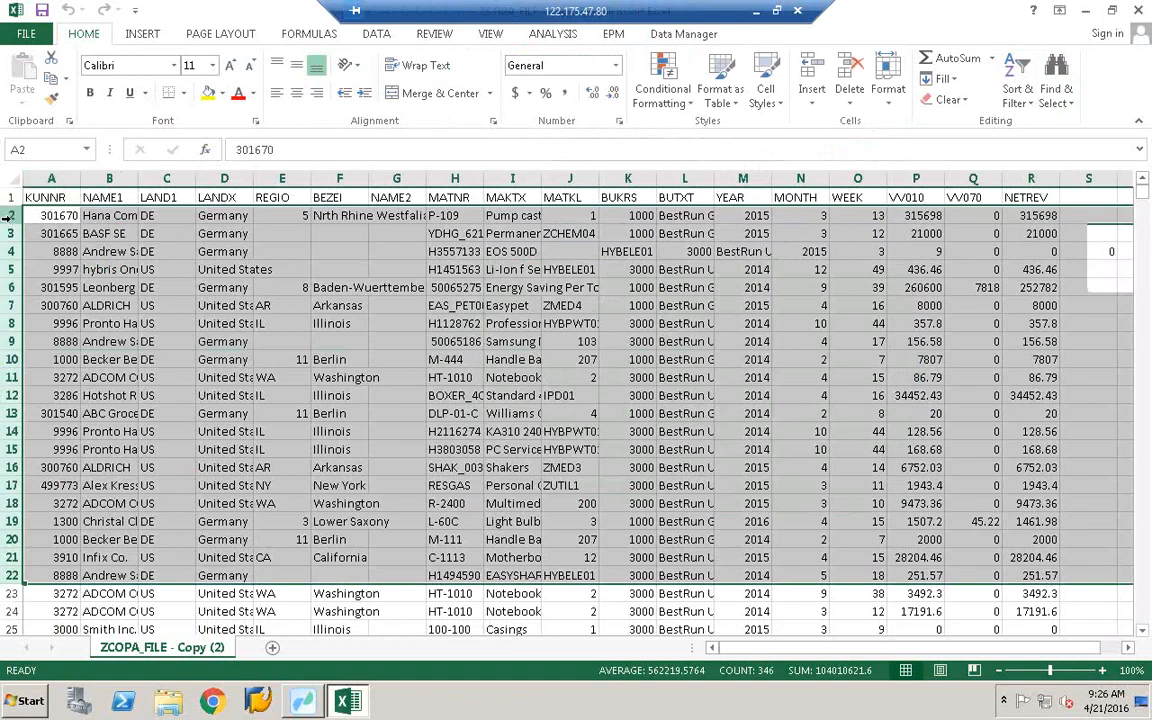
left_click(8, 216)
key("shift+Down")
key("shift+Down")
key("shift+Down")
key("shift+Down")
key("shift+Down")
key("shift+Down")
key("shift+Down")
key("shift+Down")
key("shift+Down")
key("shift+Down")
key("shift+Down")
key("shift+Down")
key("shift+Down")
key("shift+Down")
key("shift+Down")
key("shift+Down")
key("shift+Down")
key("shift+Down")
key("shift+Down")
key("shift+Down")
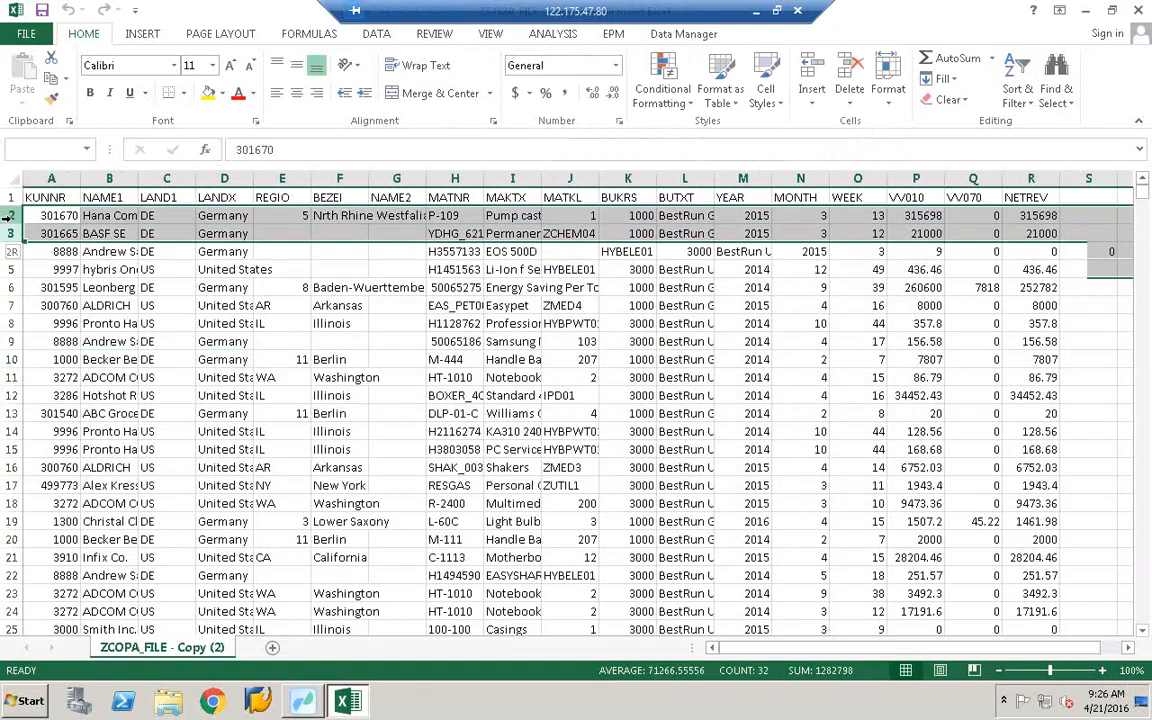
key("shift+Down")
key("shift+Down")
key("shift+Down")
key("shift+Down")
key("shift+Down")
key("shift+Down")
key("shift+Down")
key("shift+Down")
key("shift+Down")
key("shift+Down")
key("shift+Down")
key("shift+Down")
key("shift+Down")
key("shift+Down")
key("shift+Down")
key("shift+Down")
key("shift+Down")
key("shift+Down")
key("shift+Down")
key("shift+Down")
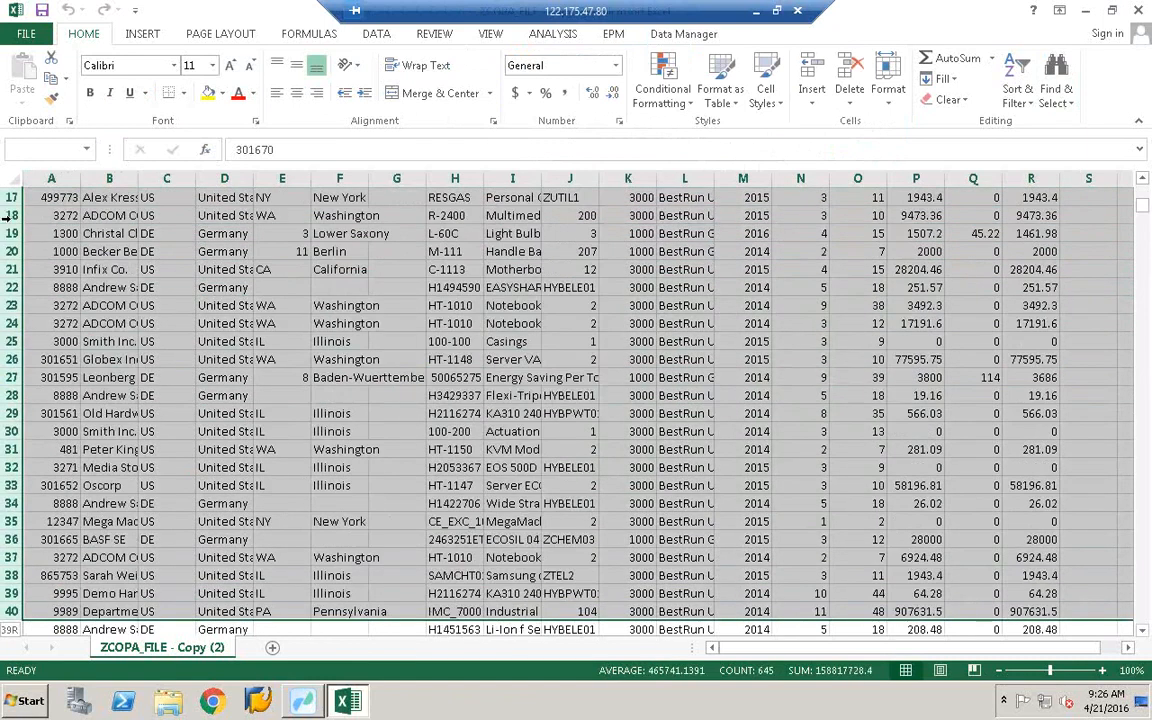
key("shift+Down")
key("shift+Down")
key("shift+Down")
key("shift+Down")
key("shift+Down")
key("shift+Down")
key("shift+Down")
key("shift+Down")
key("shift+Down")
key("shift+Down")
key("shift+Down")
key("shift+Down")
key("shift+Down")
key("shift+Down")
key("shift+Down")
key("shift+Down")
key("shift+Down")
key("shift+Down")
key("shift+Down")
key("shift+Down")
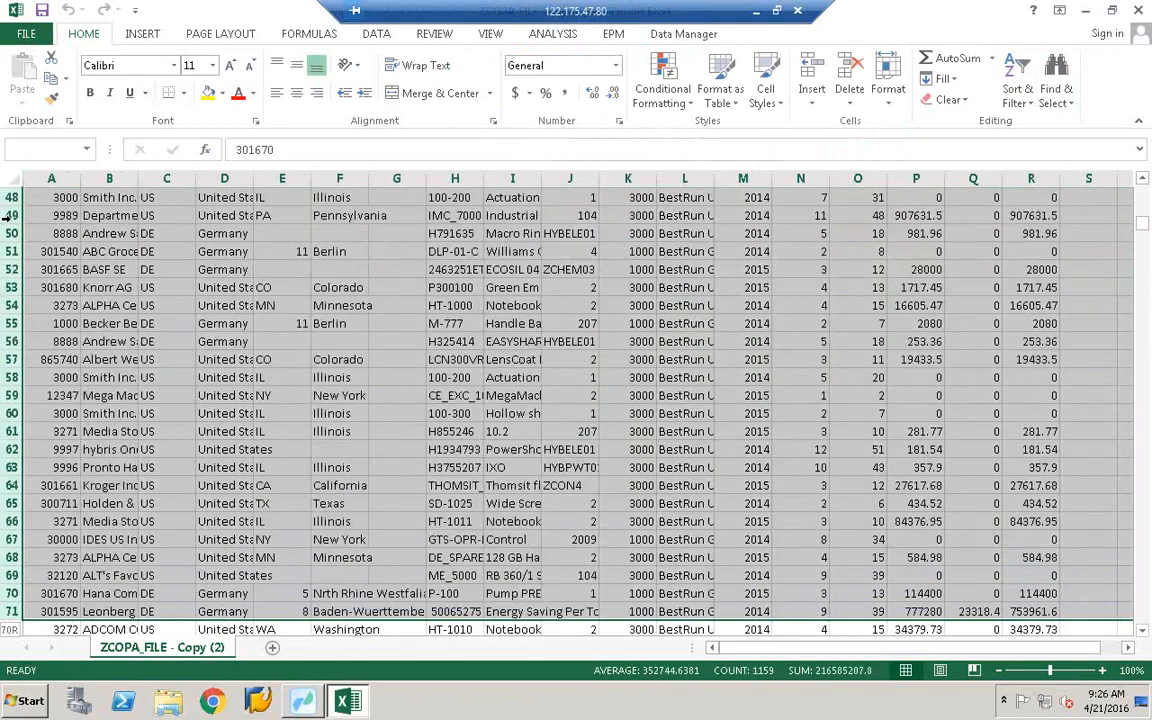
key("shift+Down")
key("shift+Down")
key("shift+Down")
key("shift+Down")
key("shift+Down")
key("shift+Down")
key("shift+Down")
key("shift+Down")
key("shift+Down")
key("shift+Down")
key("shift+Down")
key("shift+Down")
key("shift+Down")
key("shift+Down")
key("shift+Down")
key("shift+Down")
key("shift+Down")
key("shift+Down")
key("shift+Down")
key("shift+Down")
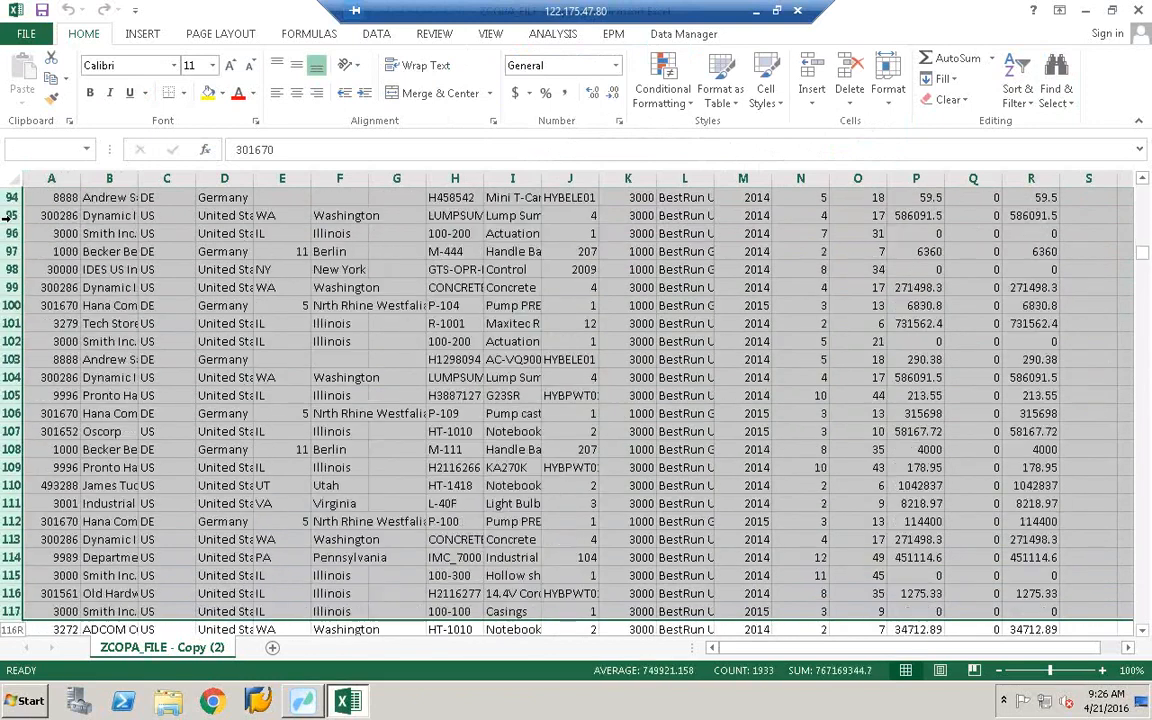
key("shift+Down")
key("shift+Down")
key("shift+Down")
key("shift+Down")
key("shift+Down")
key("shift+Down")
key("shift+Down")
key("shift+Down")
key("shift+Down")
key("shift+Down")
key("shift+Down")
key("shift+Down")
key("shift+Down")
key("shift+Down")
key("shift+Down")
key("shift+Down")
key("shift+Down")
key("shift+Down")
key("shift+Down")
key("shift+Down")
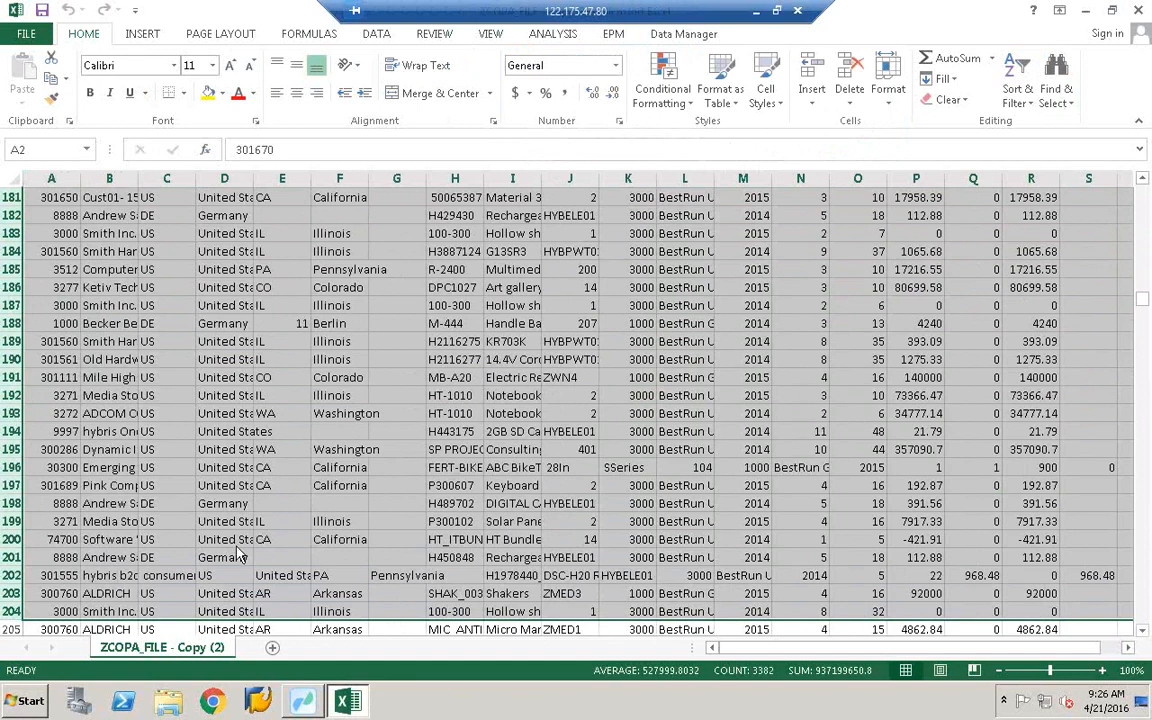
right_click(232, 506)
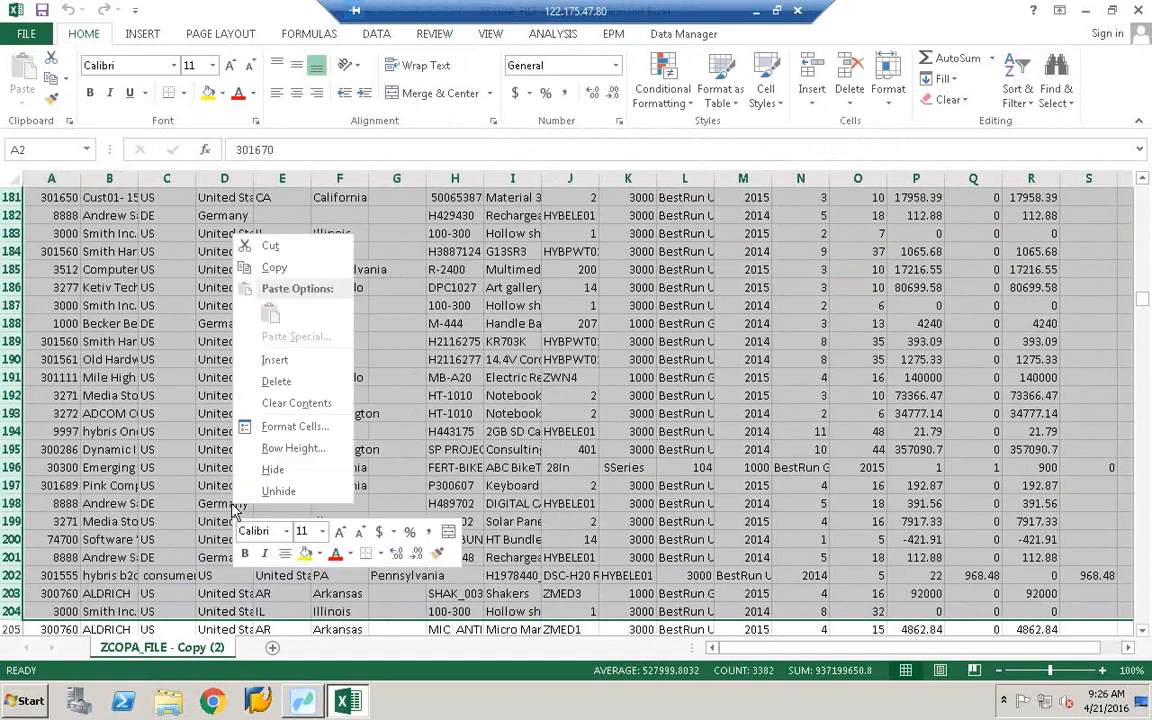
left_click(270, 402)
left_click(352, 345)
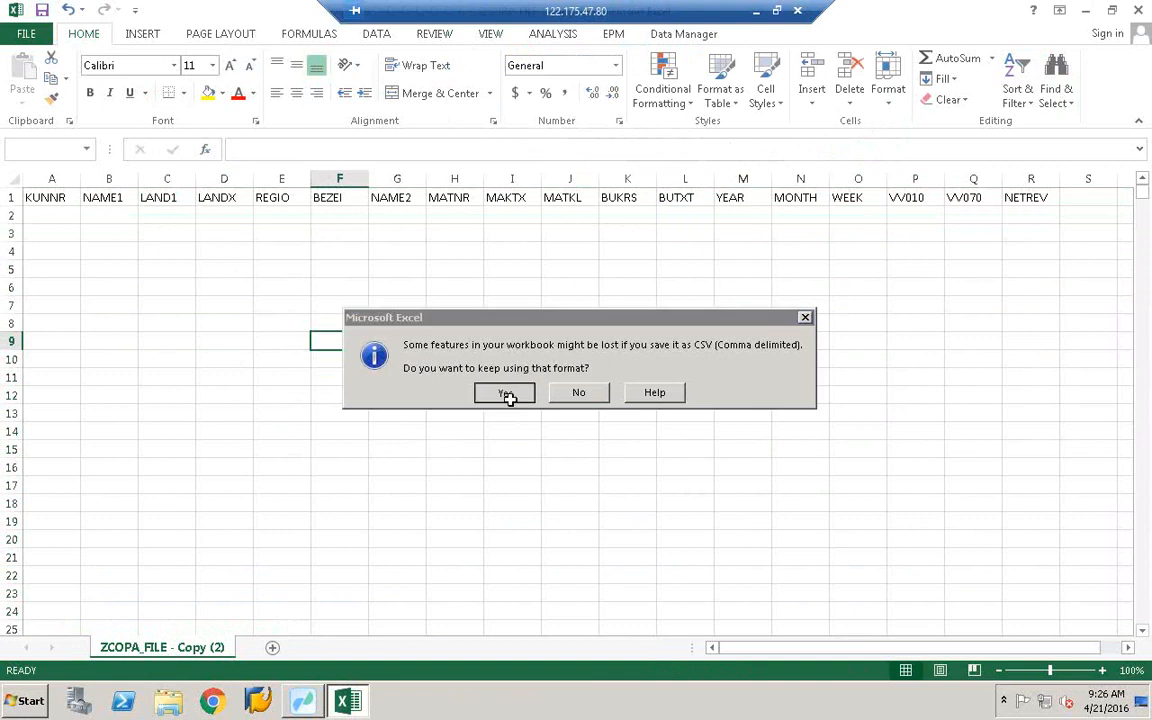
- Keep CSV format and verify the NETREV and LANDX headers remain with row 2 empty
left_click(505, 393)
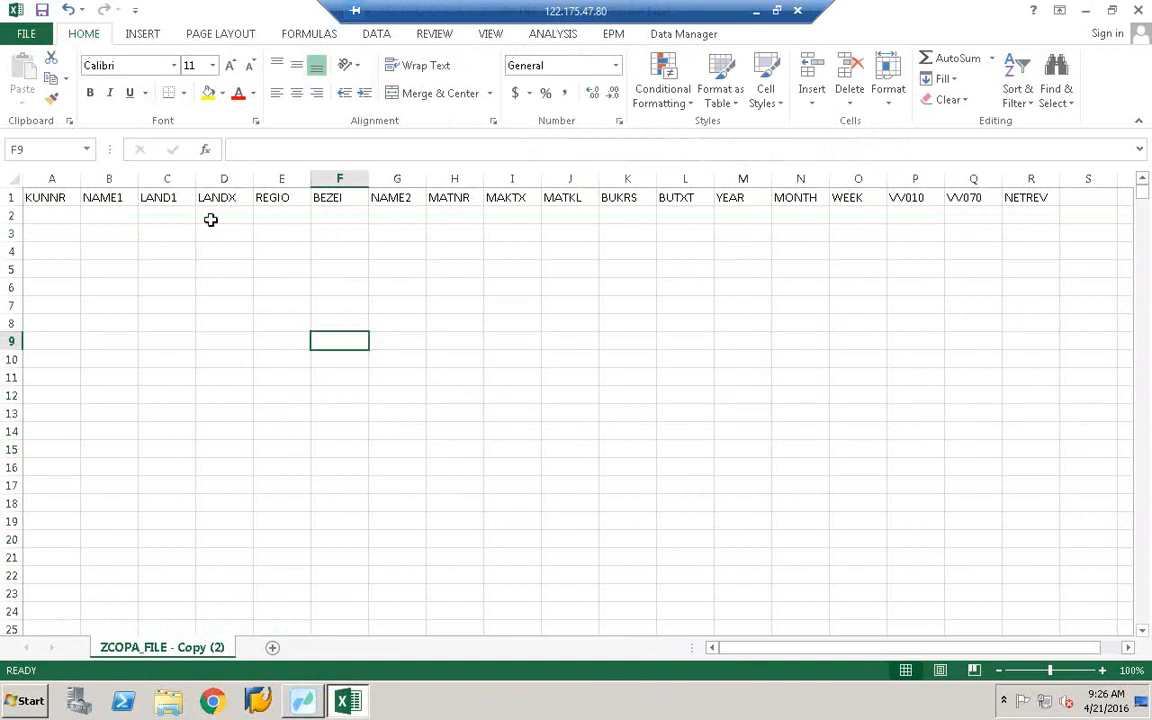
left_click(1031, 198)
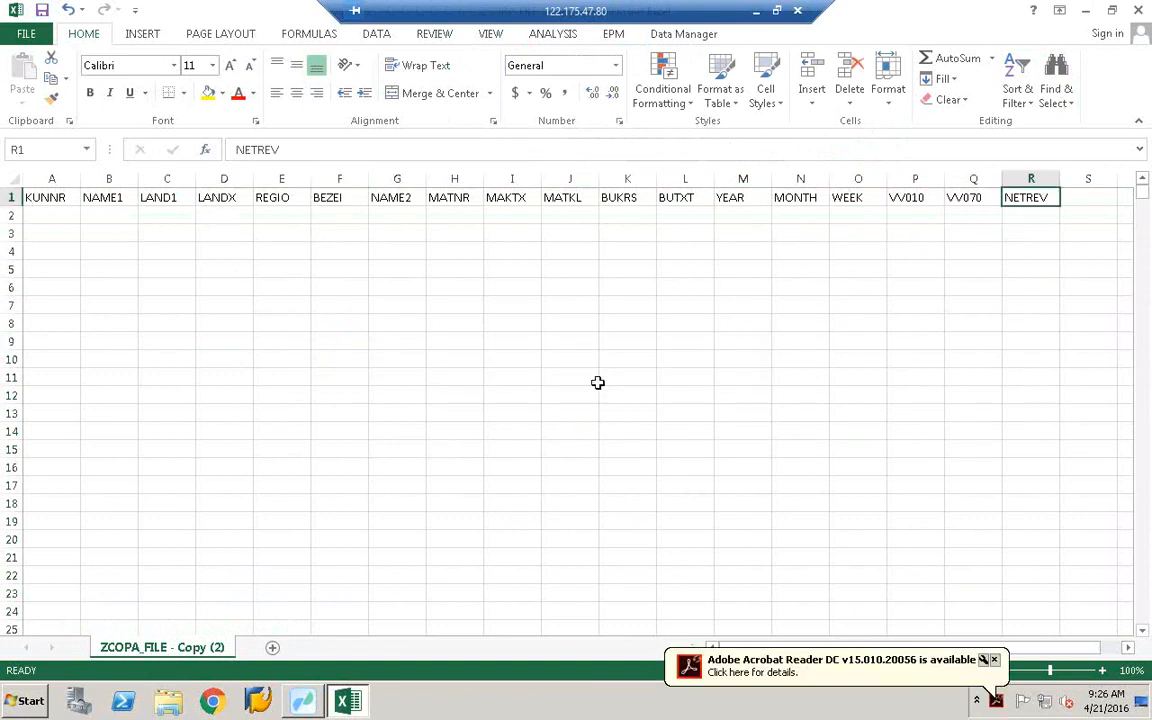
left_click(40, 221)
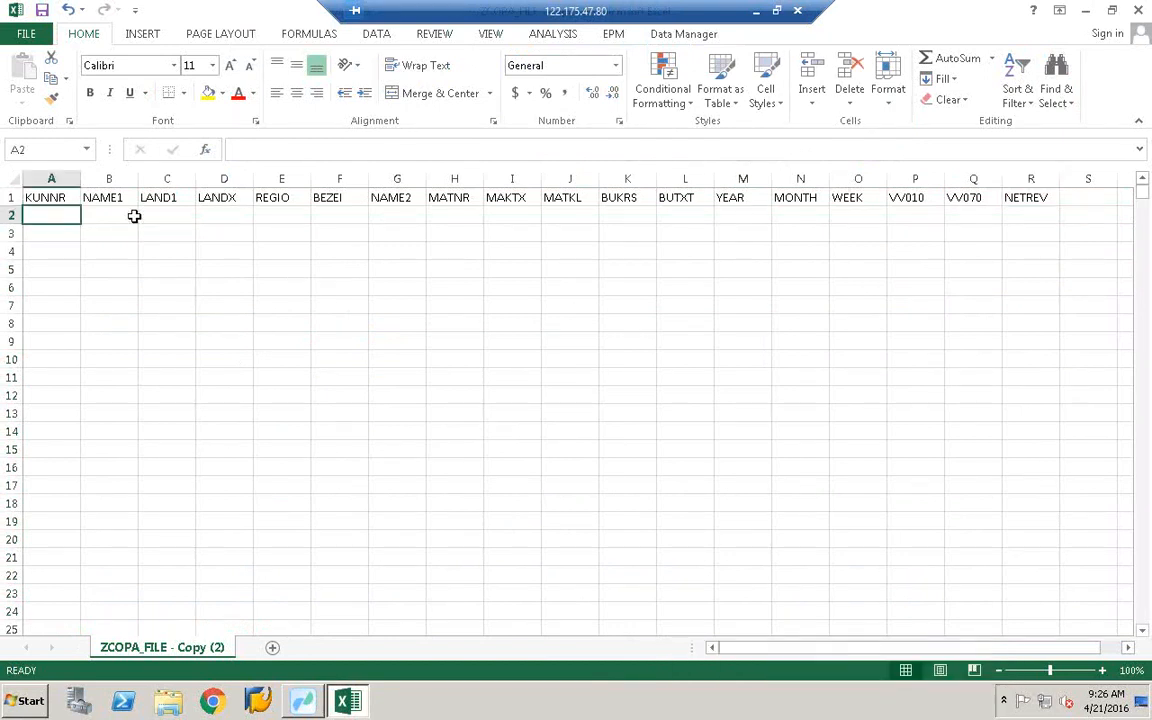
left_click(224, 198)
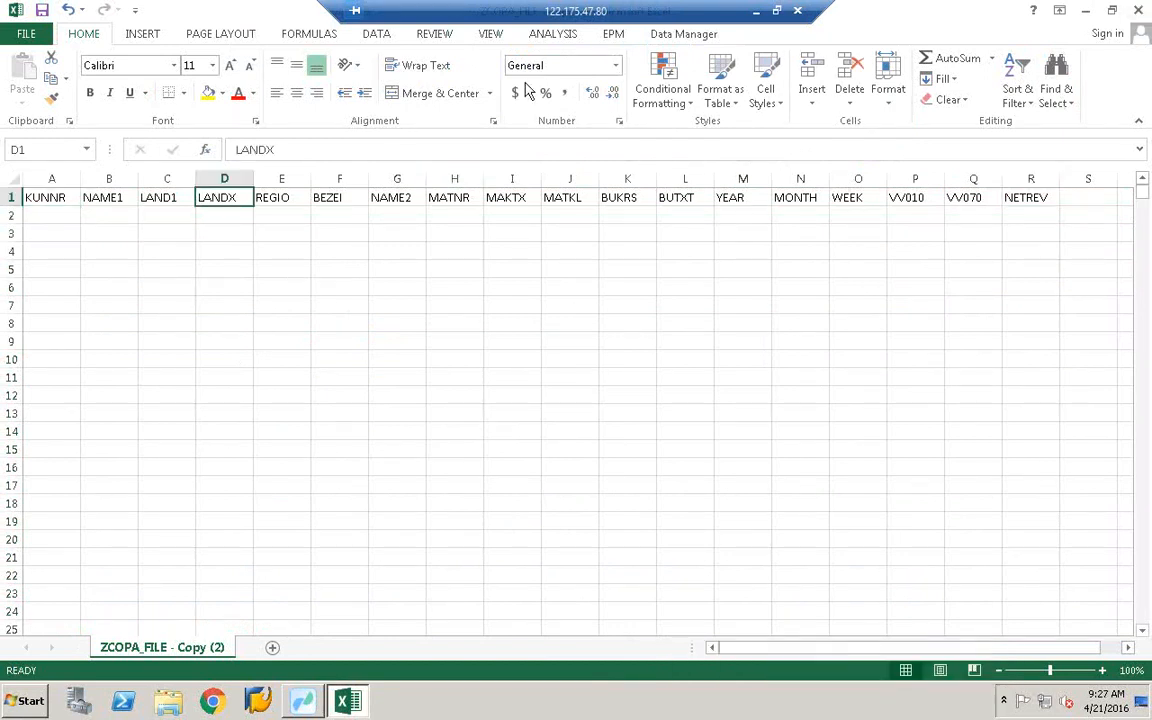
- Save the workbook as CSV and return to Data Services Workbench
left_click(42, 10)
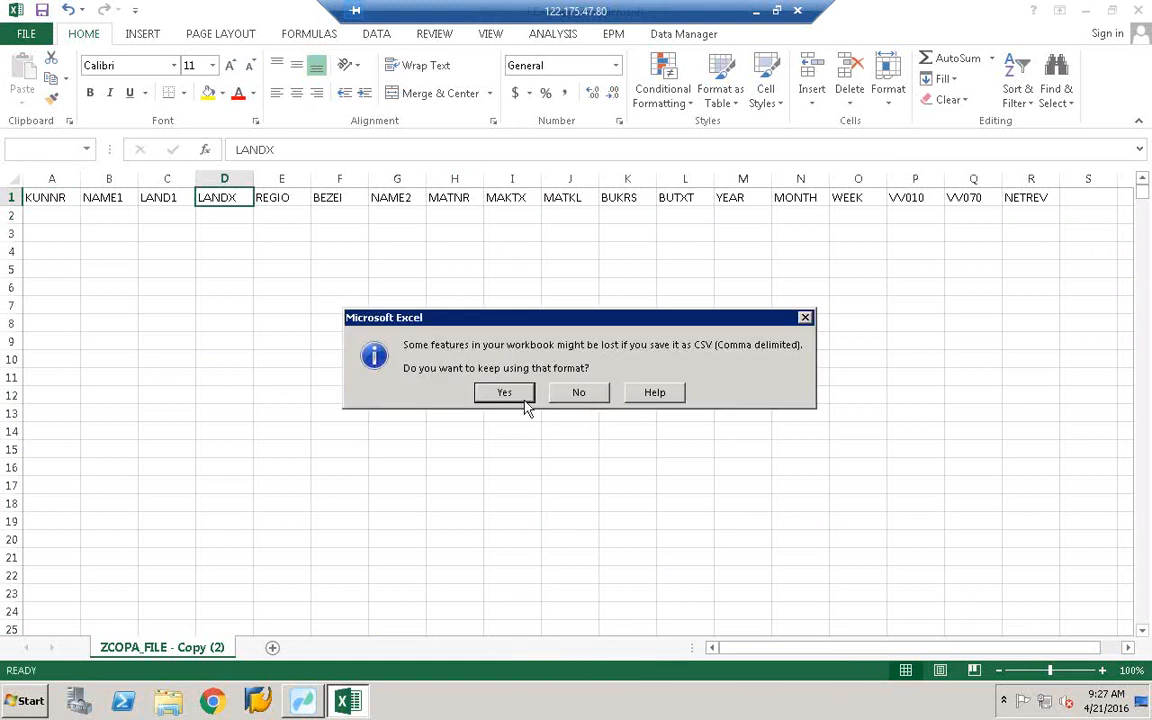
left_click(505, 393)
key("alt+Tab")
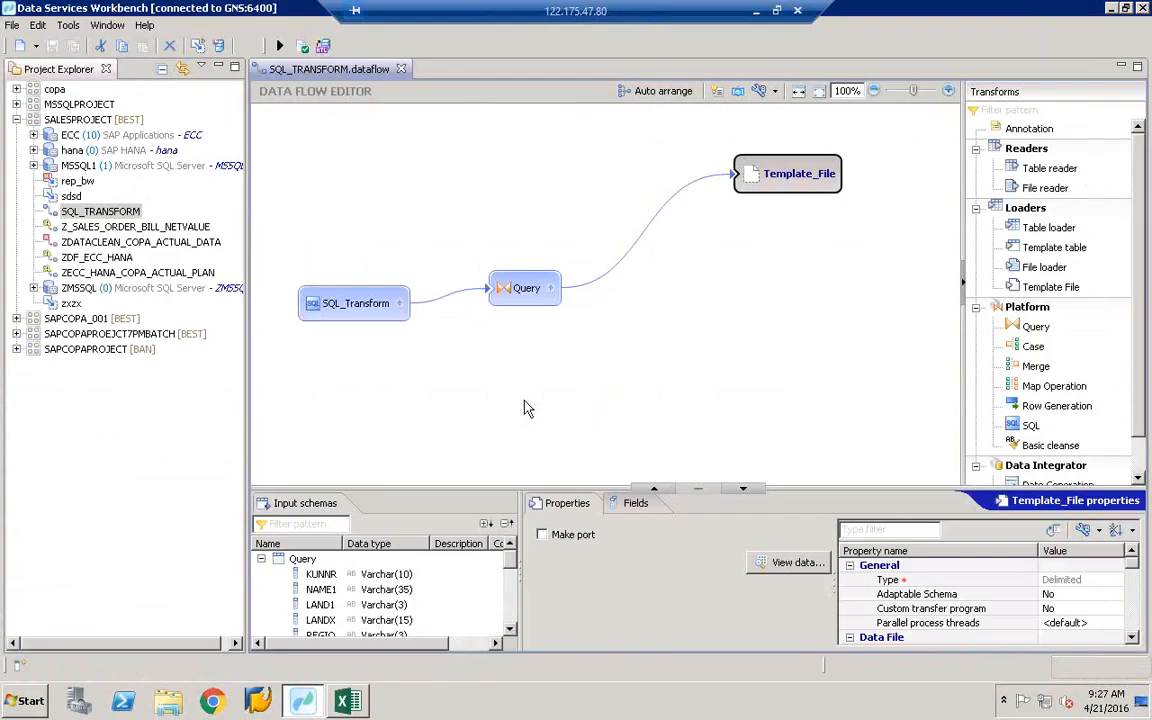
right_click(790, 180)
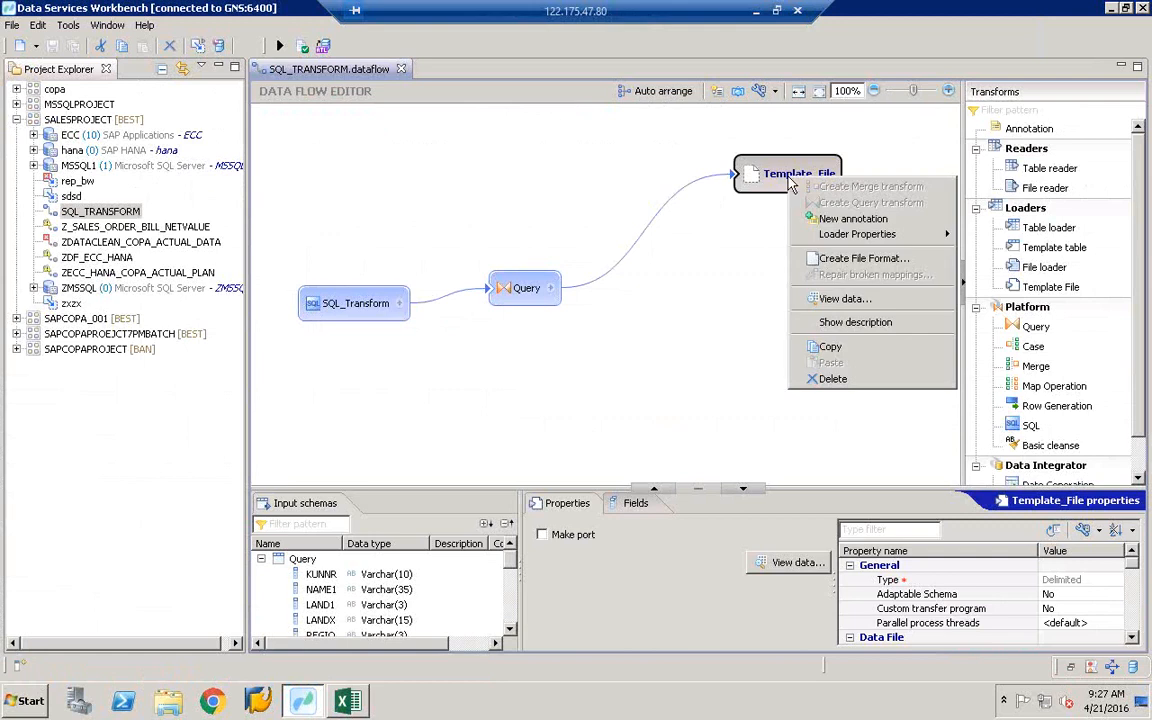
left_click(843, 383)
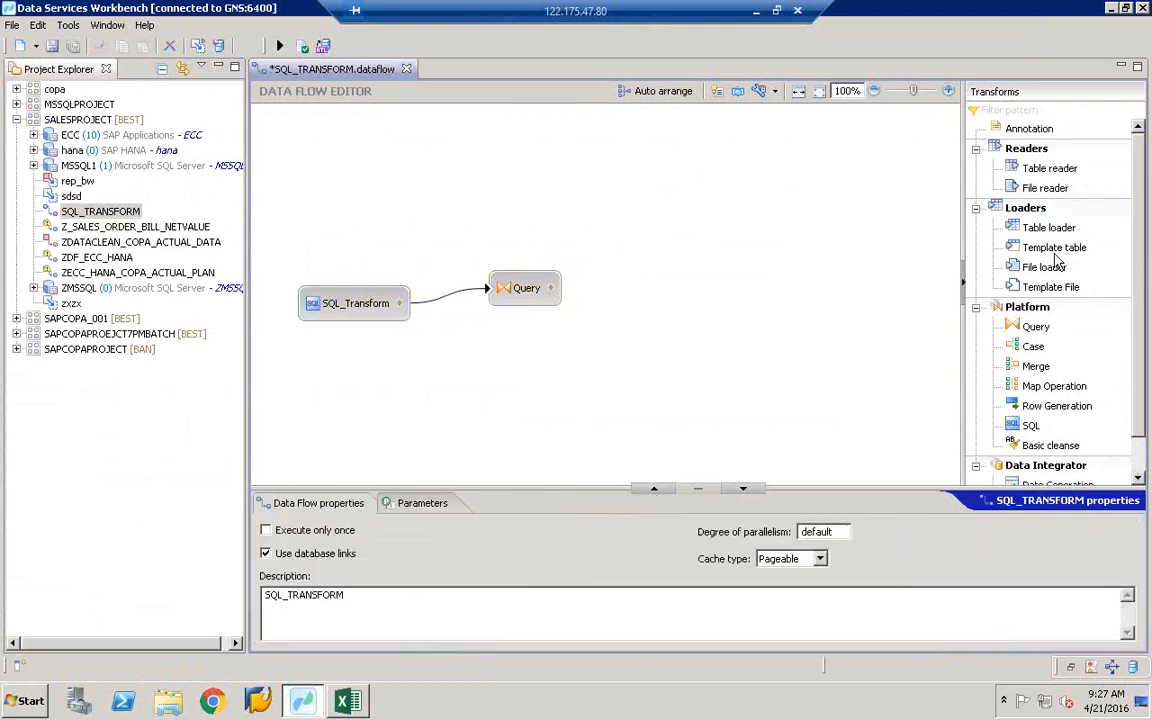
left_click(1045, 229)
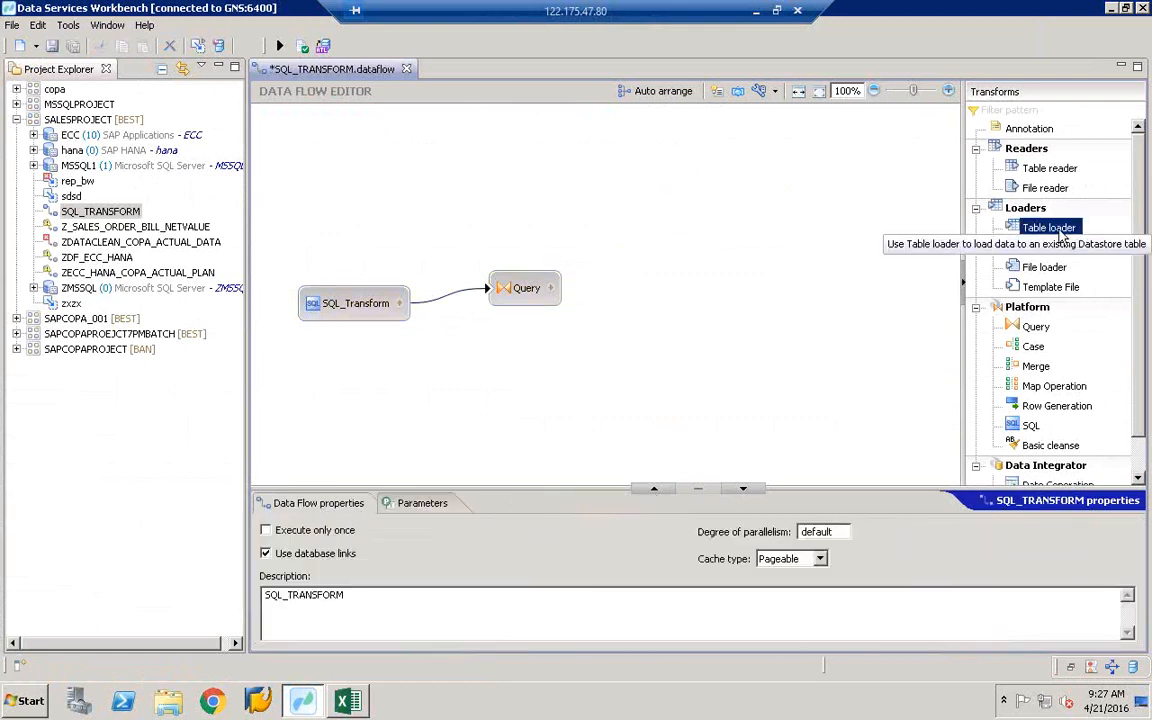
double_click(1047, 231)
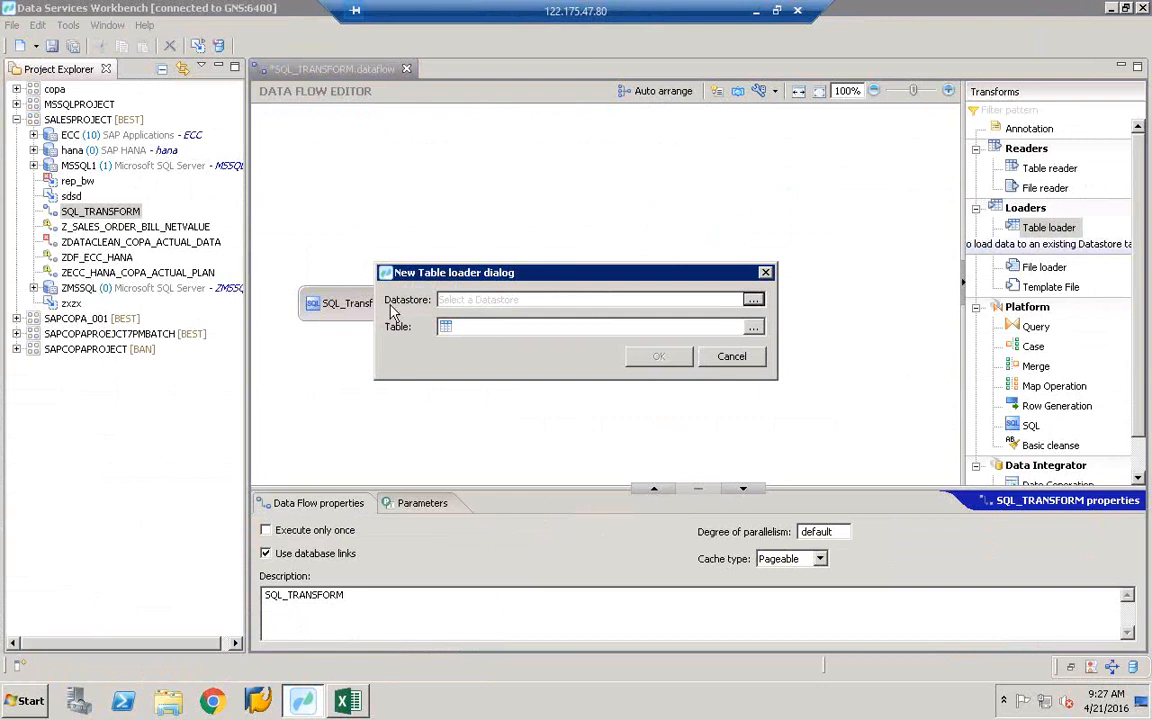
left_click(753, 300)
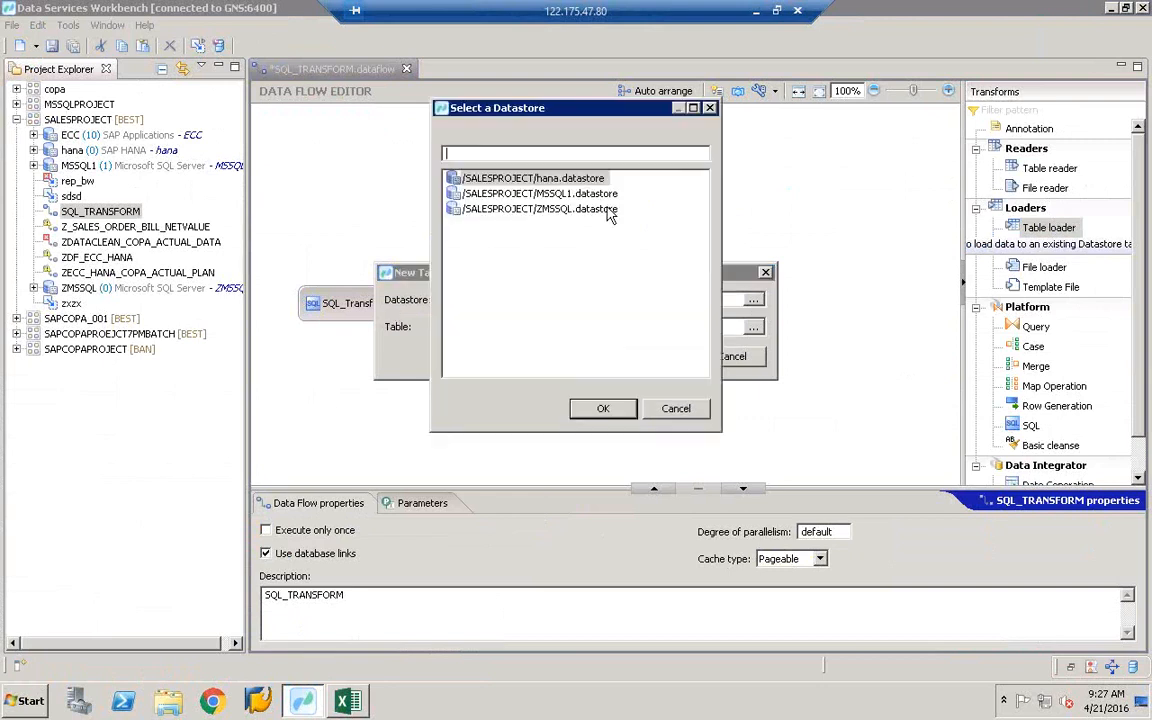
left_click(676, 407)
left_click(738, 366)
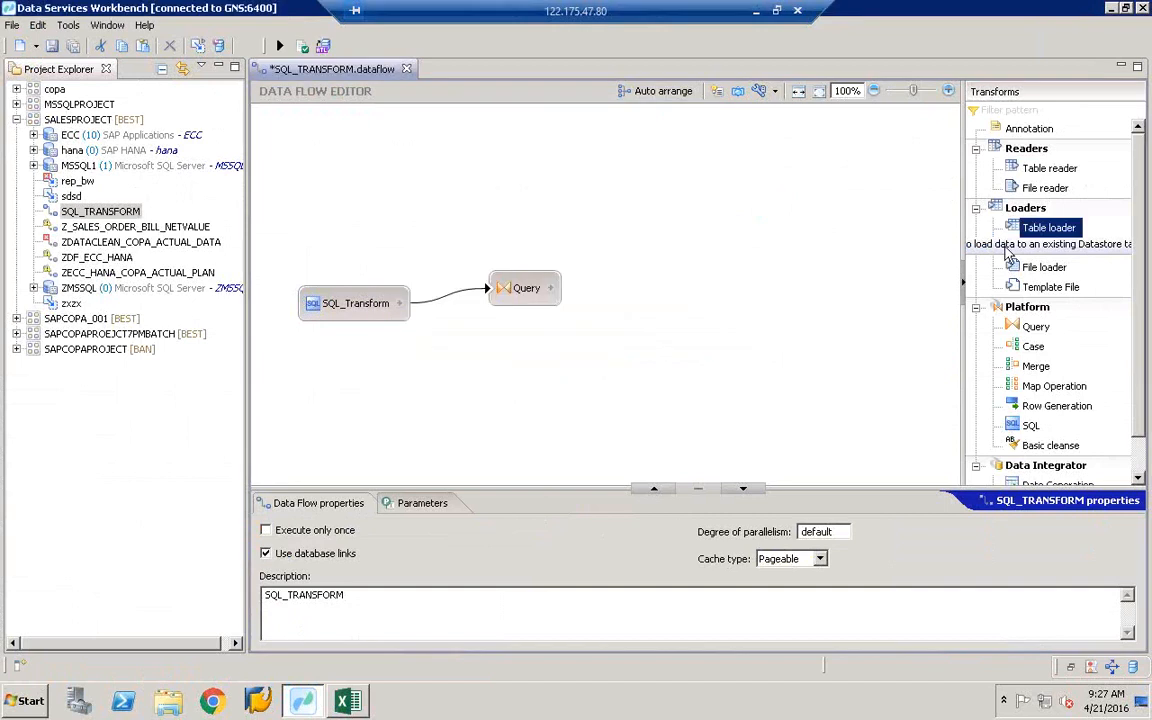
left_click(1044, 267)
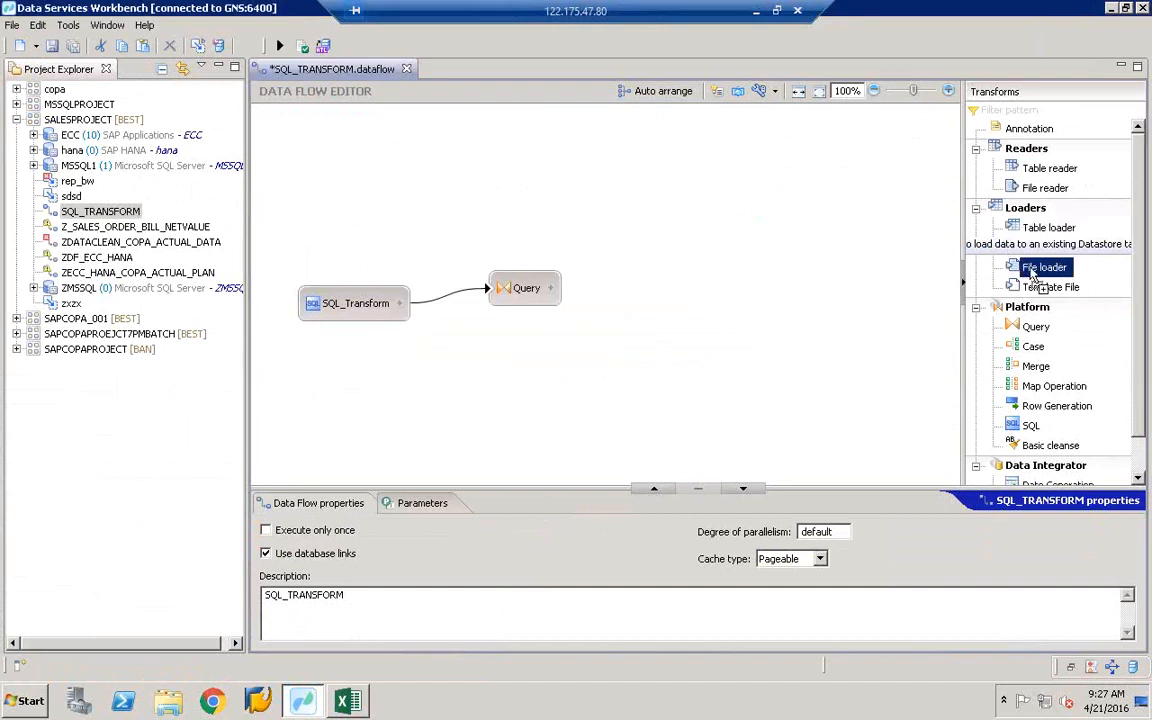
left_click(730, 258)
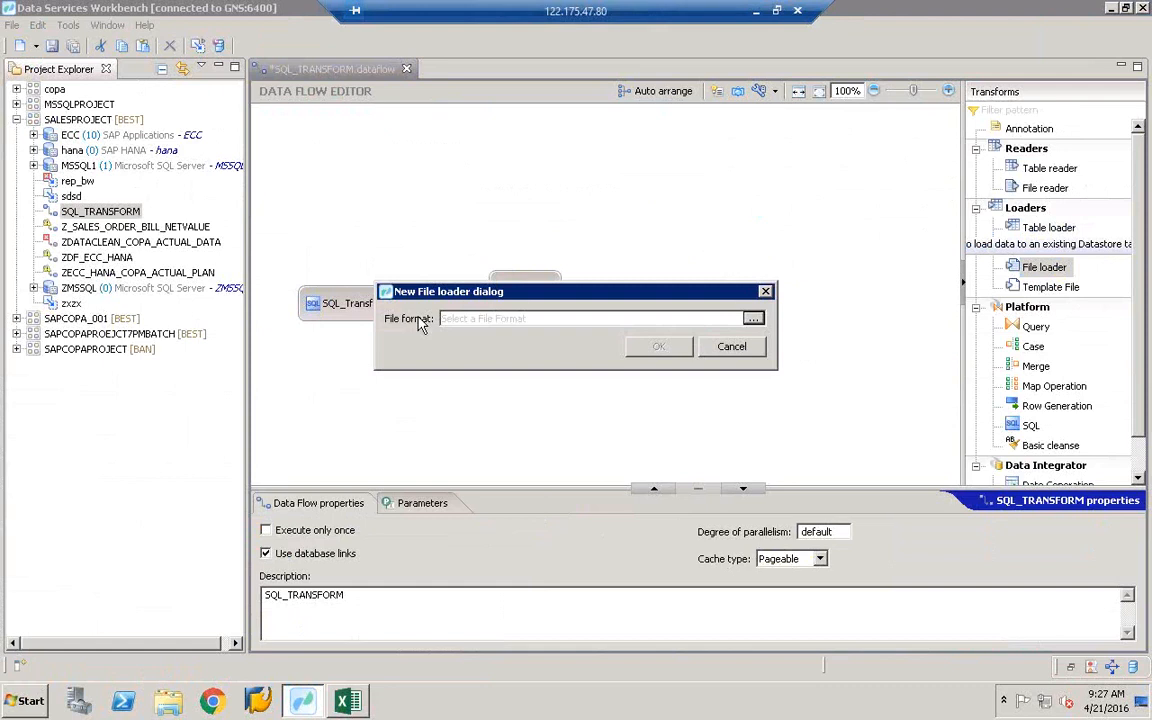
left_click(757, 320)
left_click(674, 412)
left_click(708, 347)
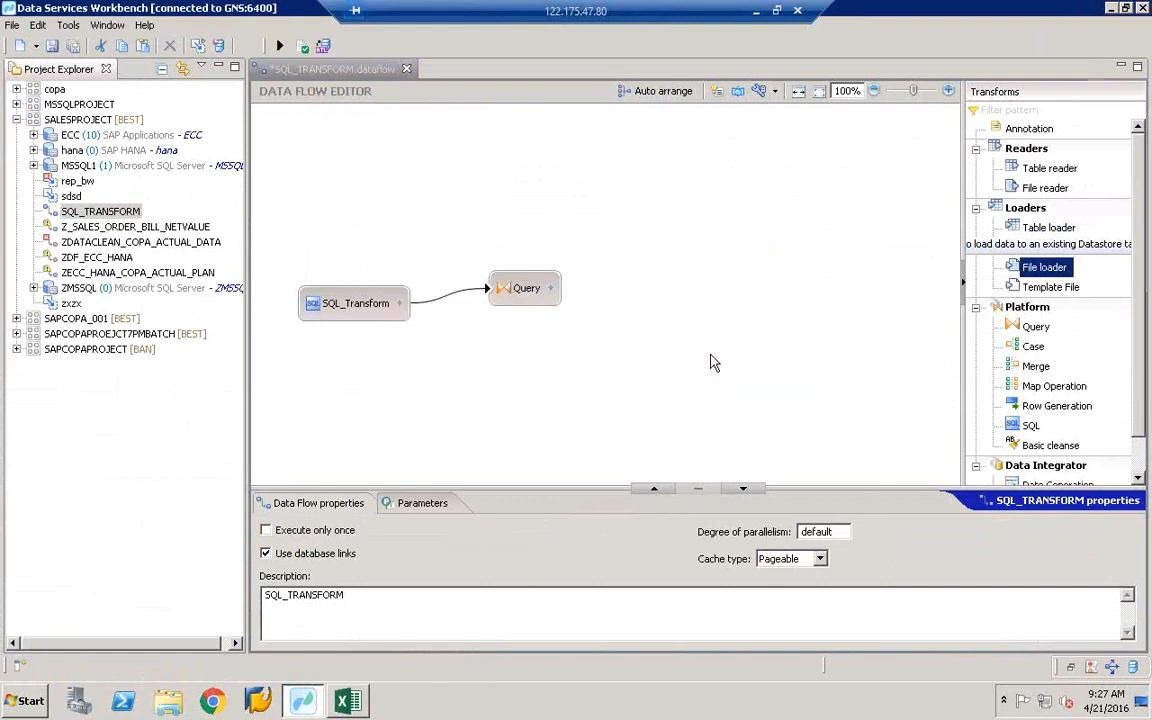
- Copy ZCOPA_FILE out of SAPCOPAPROJECT and paste it under SALESPROJECT, then select the pasted copy
left_click(16, 349)
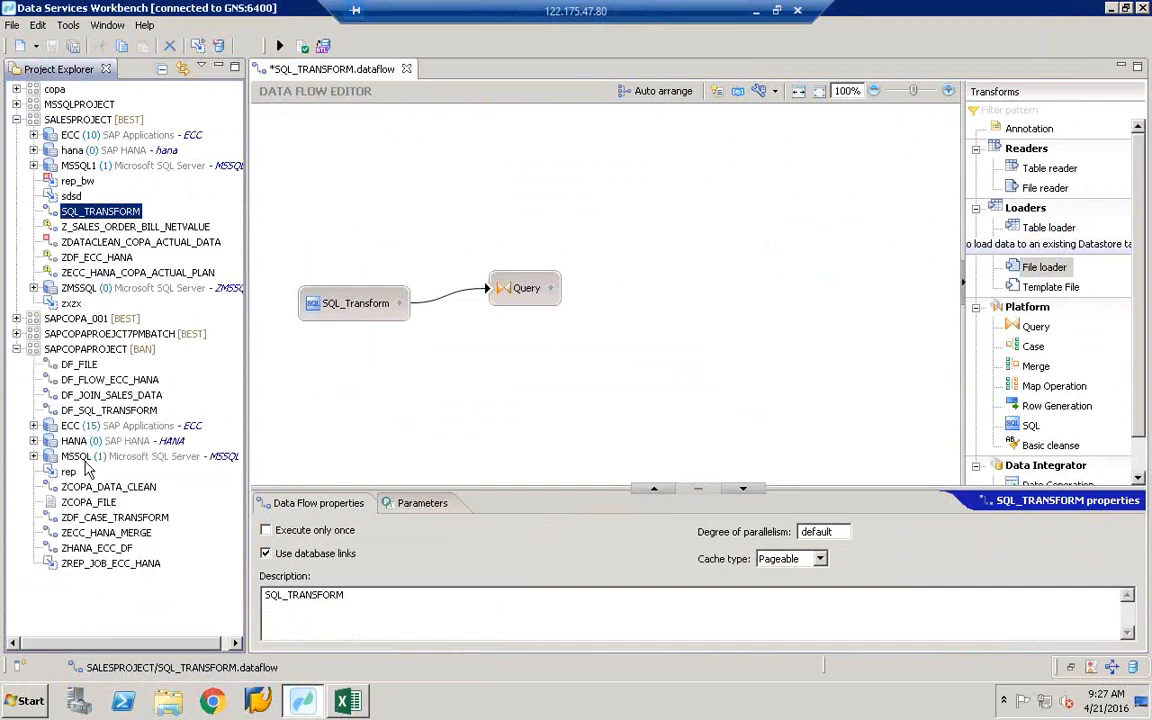
left_click(86, 502)
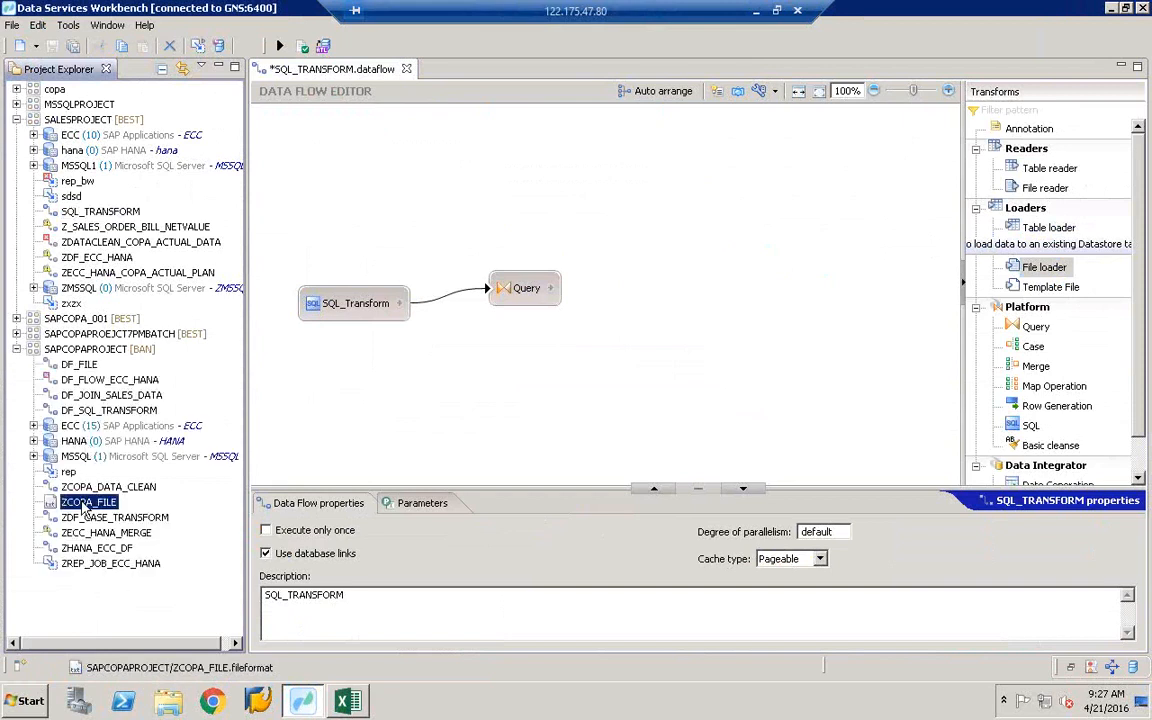
right_click(84, 505)
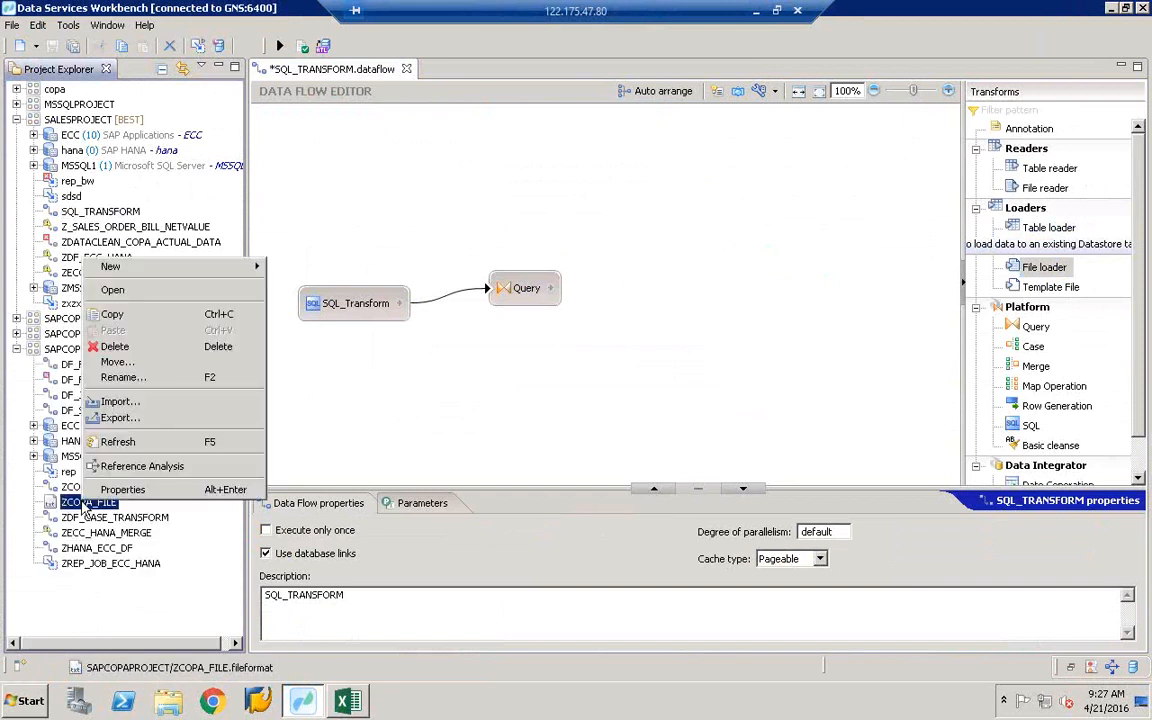
left_click(145, 322)
left_click(16, 349)
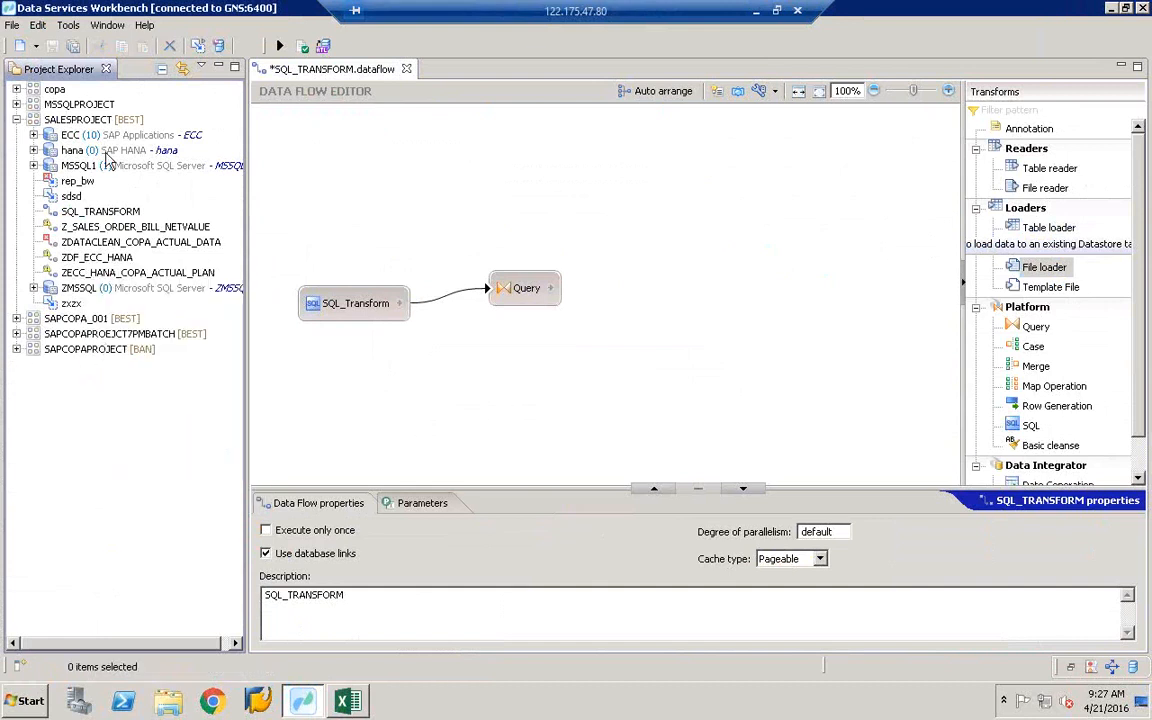
right_click(80, 119)
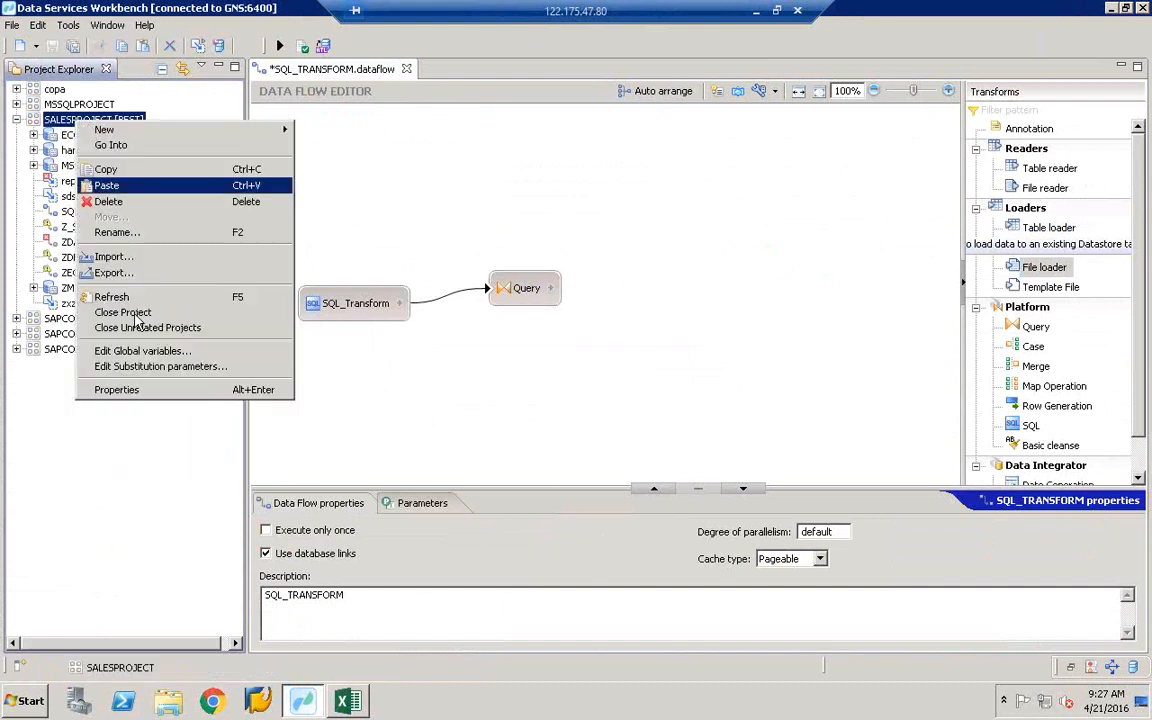
left_click(132, 186)
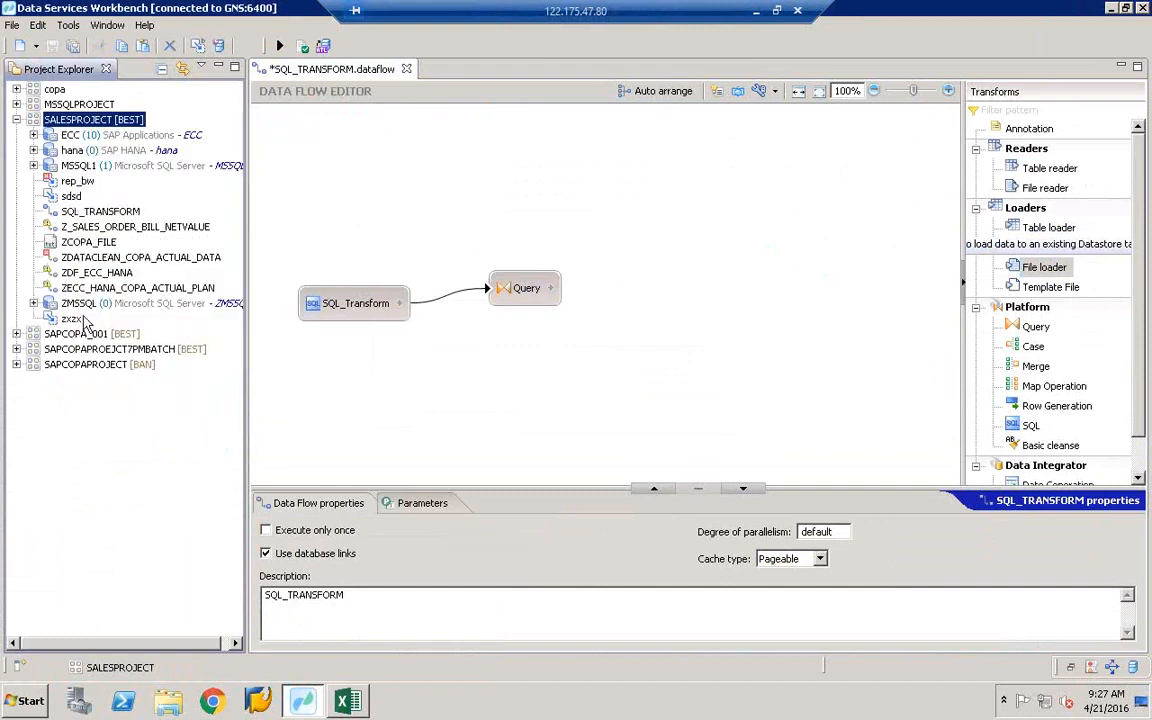
left_click(85, 241)
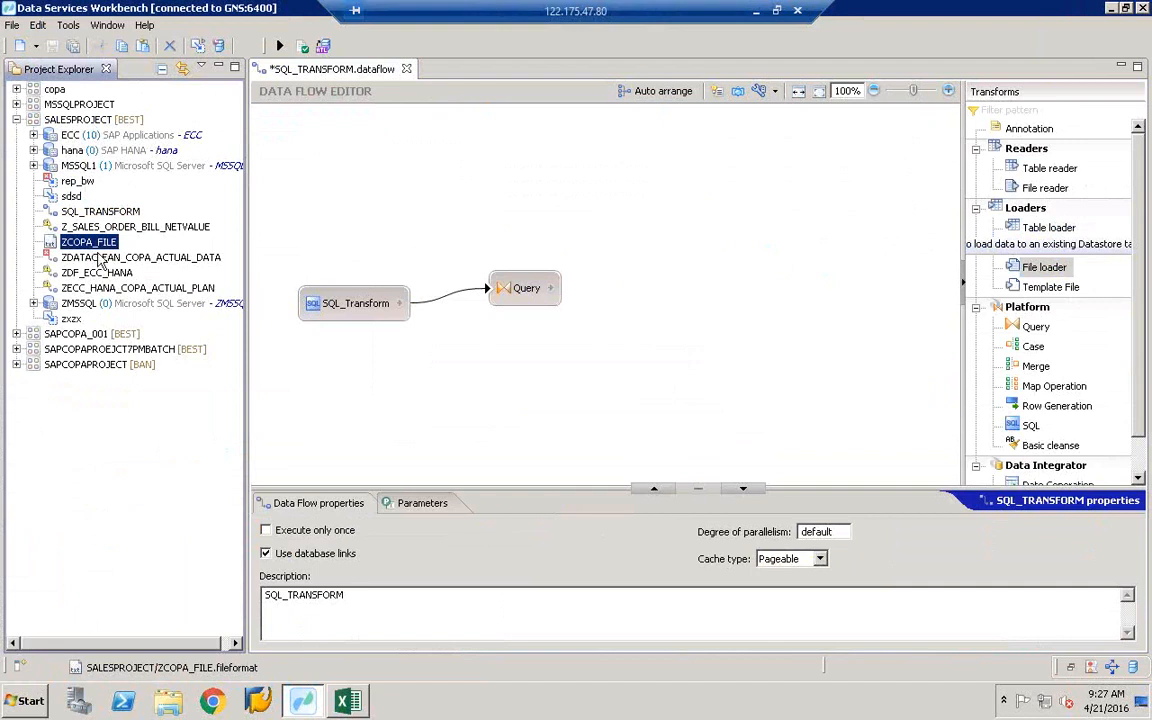
- Import ZCOPA_FILE as a target and add file loader ZCOPA_FILE1 using /SALESPROJECT/ZCOPA_FILE.fileformat
left_click_drag(90, 242, 800, 303)
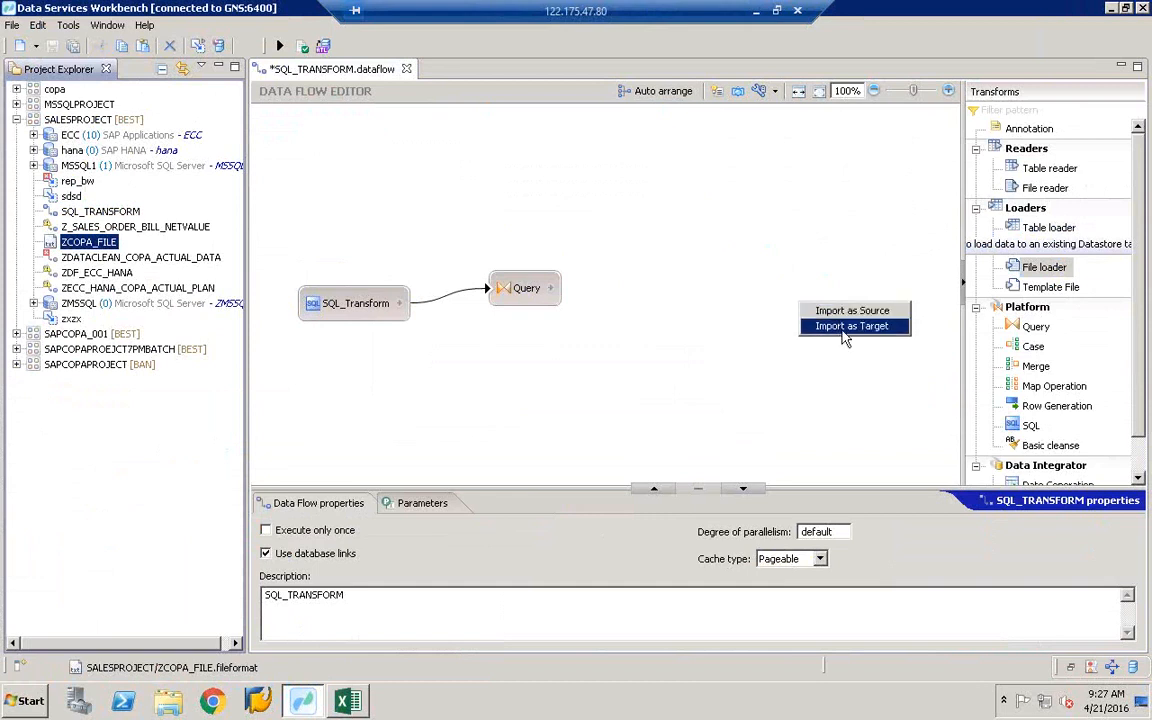
left_click(842, 327)
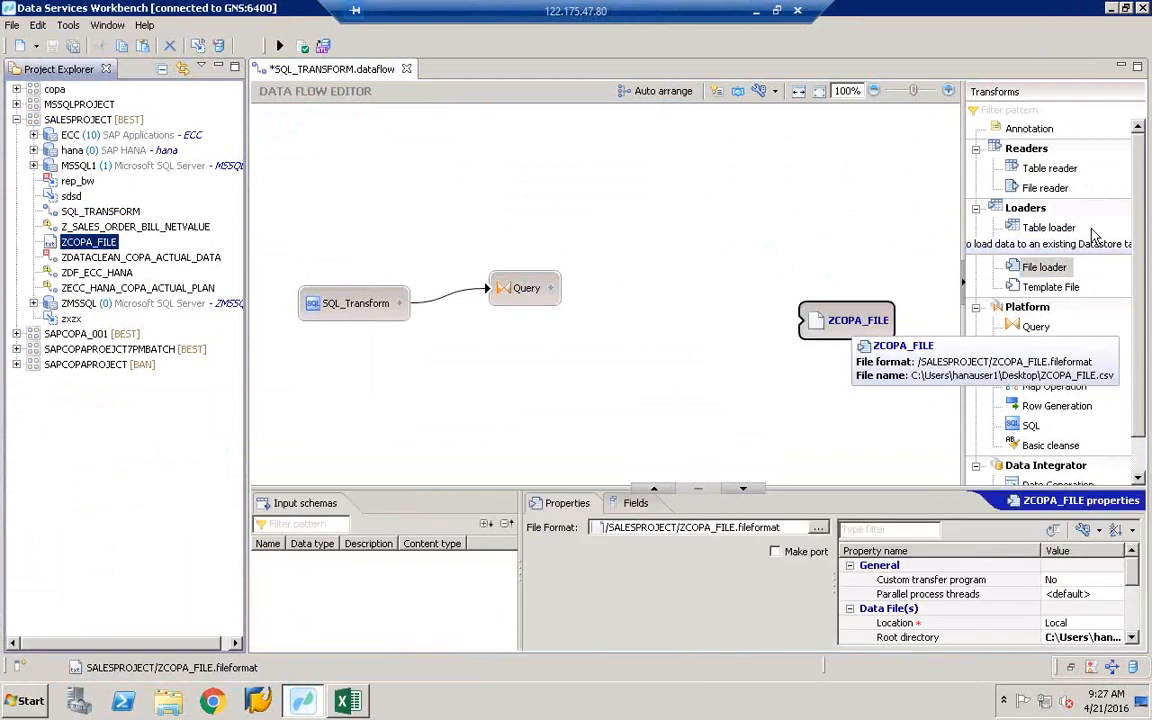
left_click(1045, 268)
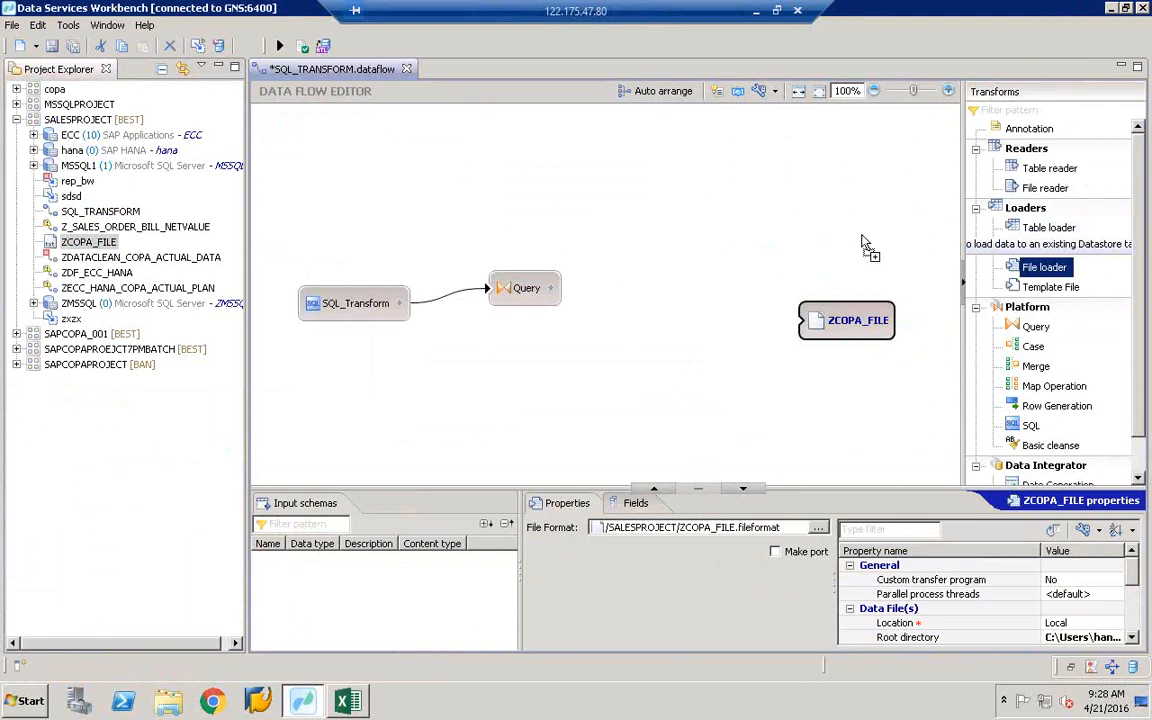
left_click(631, 374)
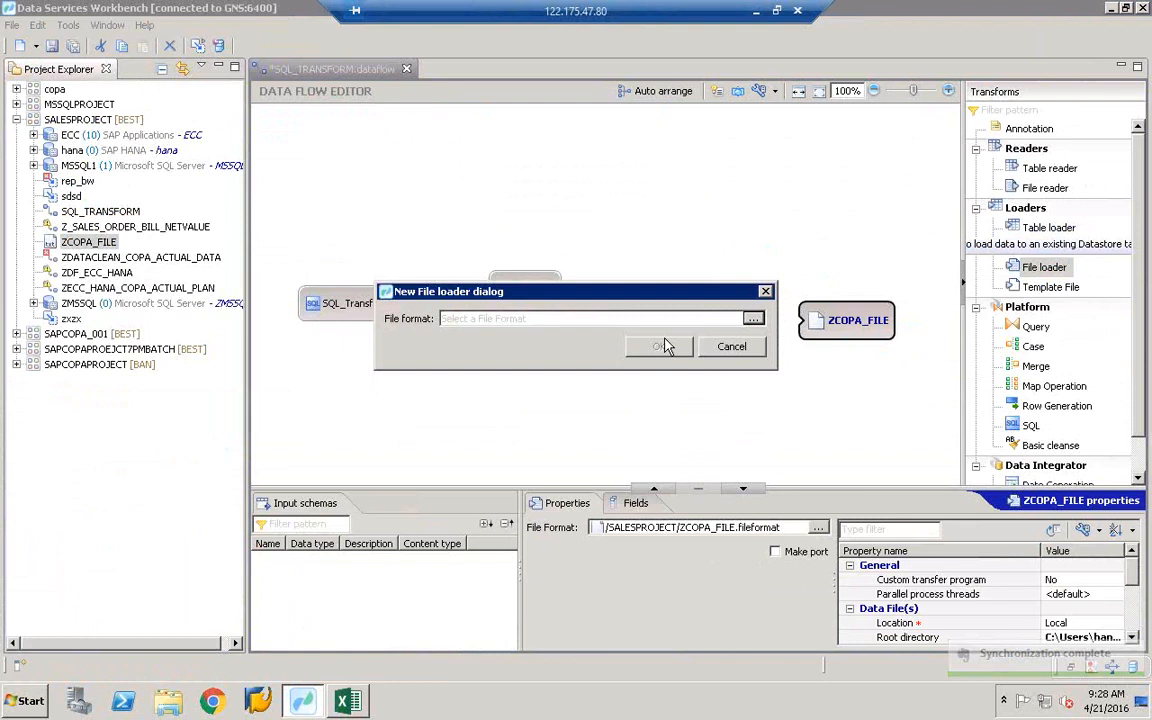
left_click(753, 319)
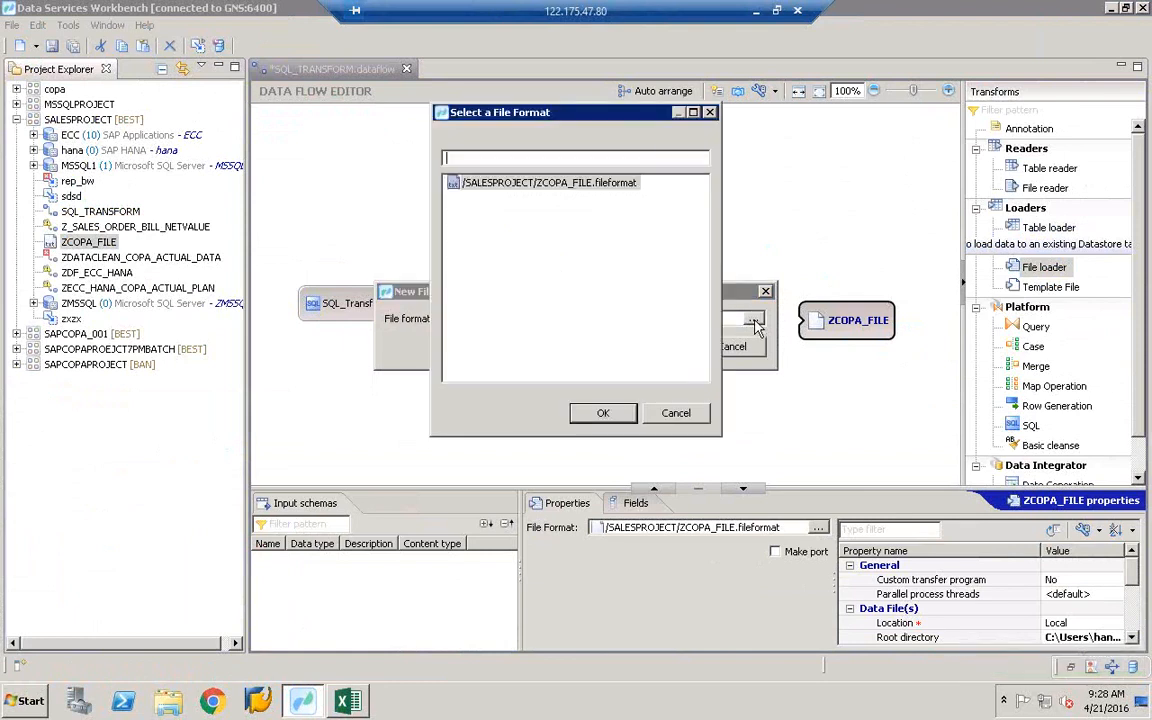
left_click(605, 184)
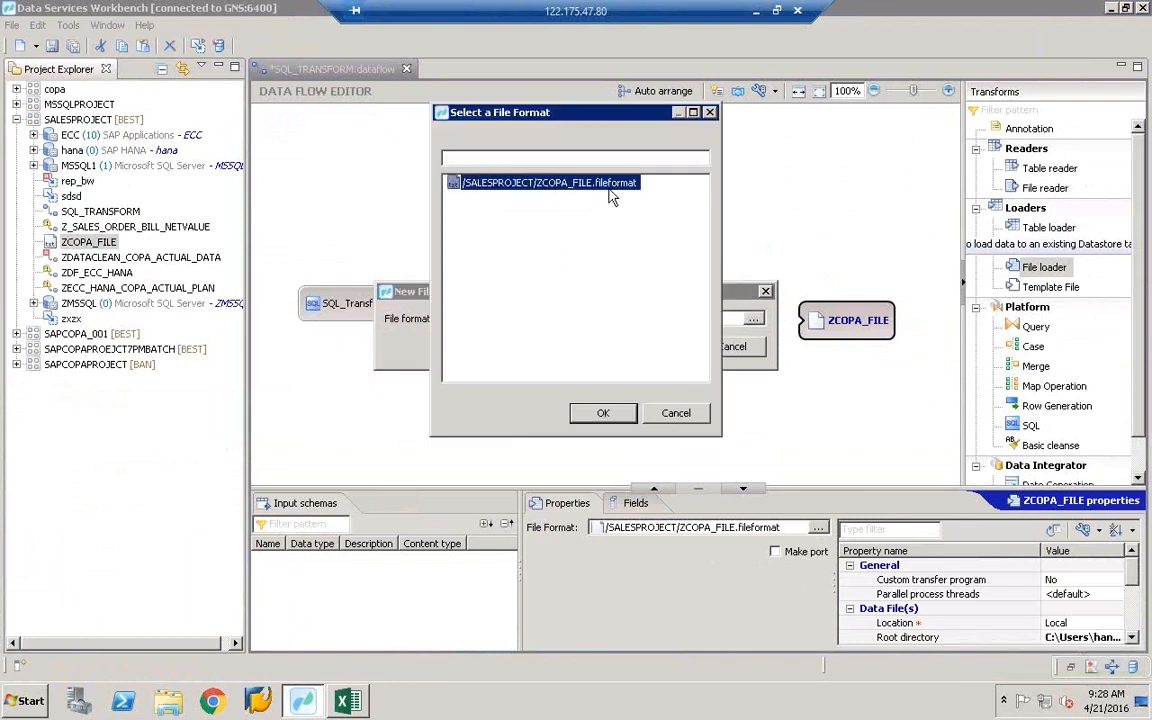
left_click(603, 413)
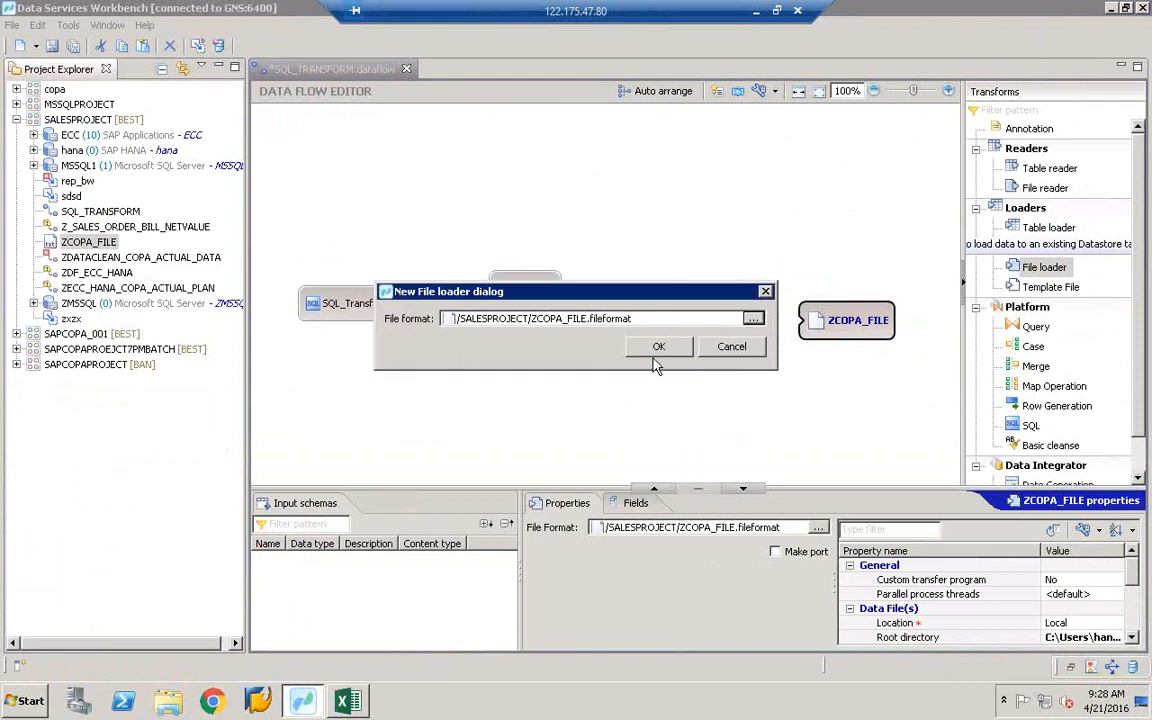
left_click(657, 348)
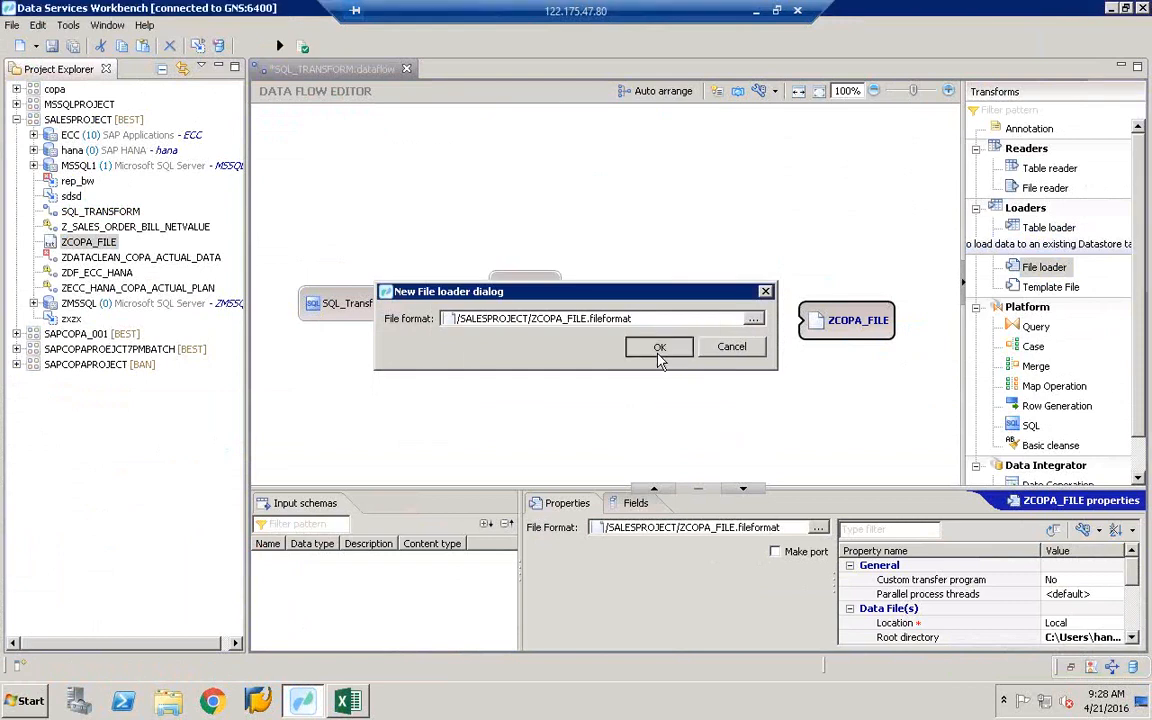
right_click(843, 335)
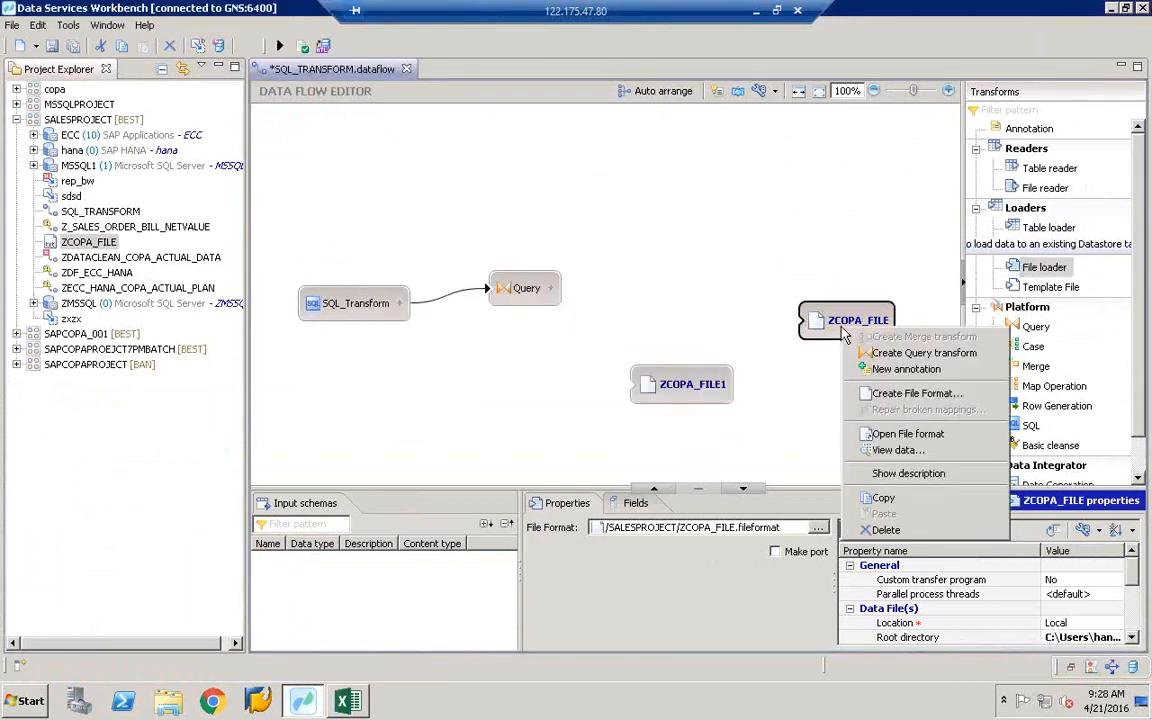
- Delete the ZCOPA_FILE node and move ZCOPA_FILE1 level with the Query node, showing its properties
left_click(881, 533)
left_click_drag(687, 391, 799, 296)
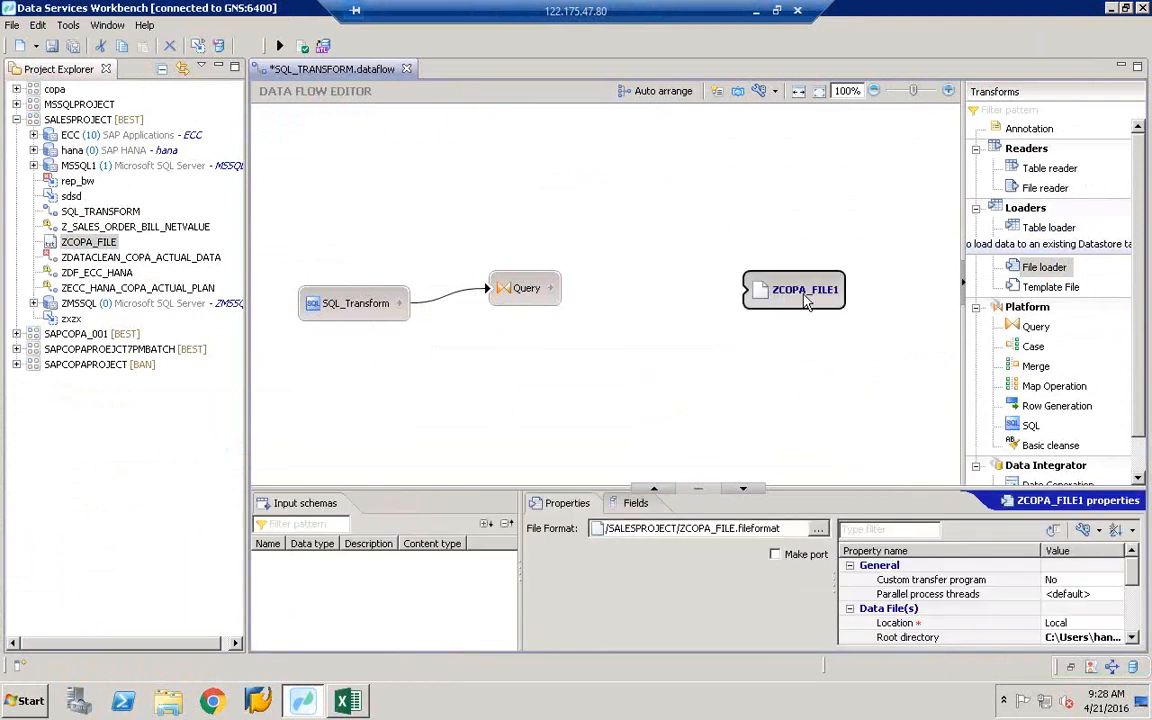
left_click(805, 302)
left_click(752, 301)
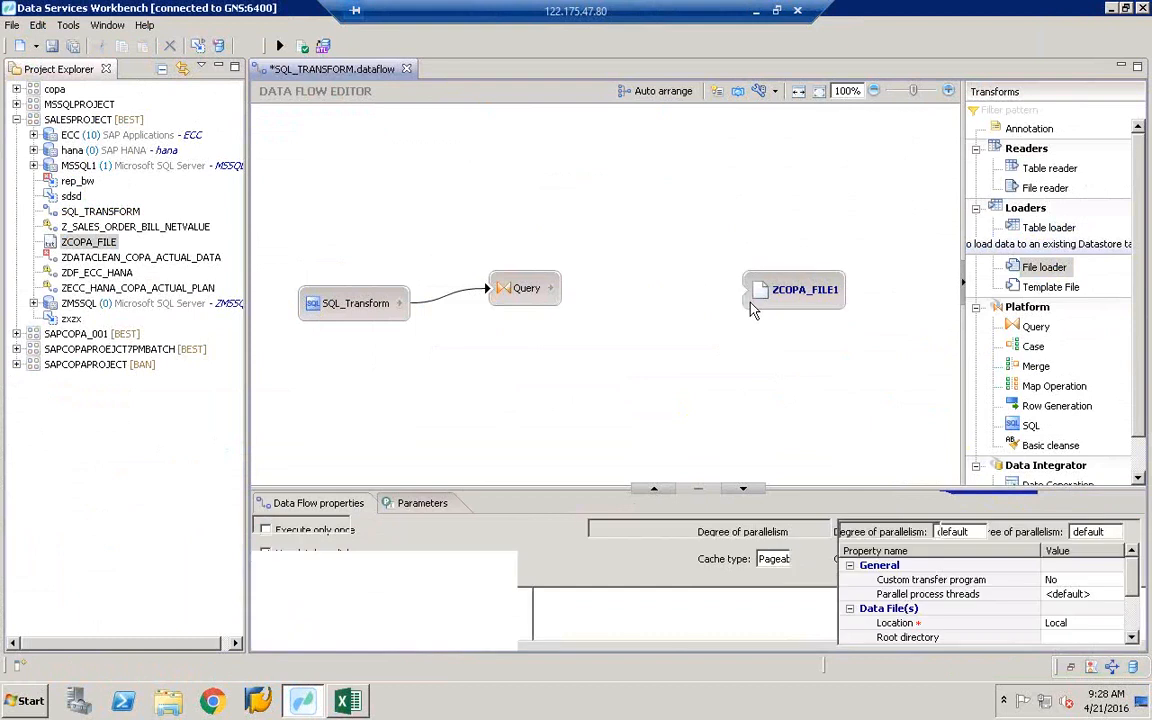
left_click_drag(824, 575, 645, 588)
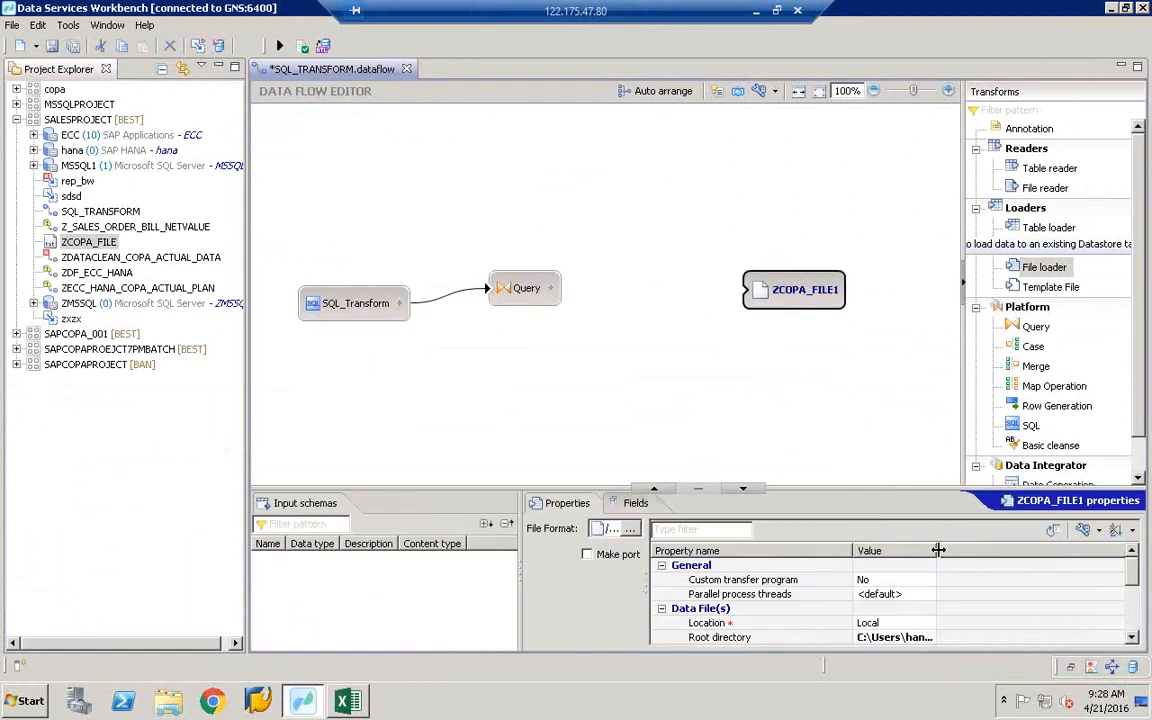
- Leave the loader's Root directory as Desktop and browse for its File name(s) data file
left_click_drag(938, 558, 987, 558)
left_click(1133, 638)
left_click(1133, 638)
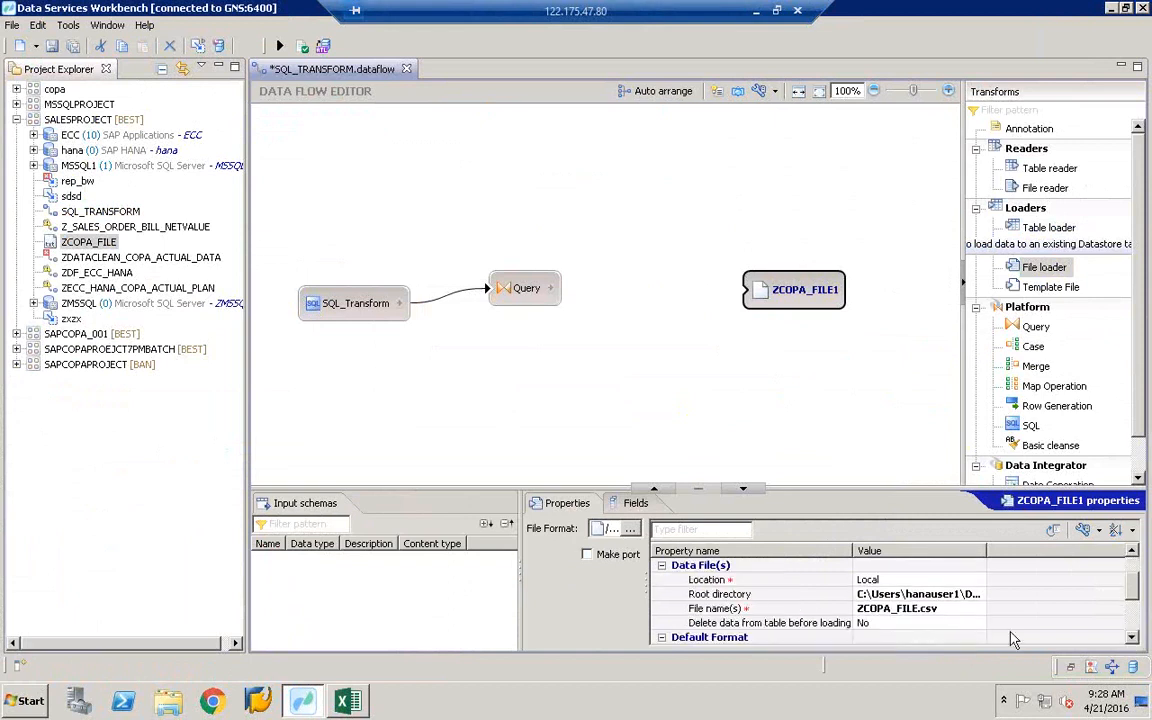
left_click(764, 596)
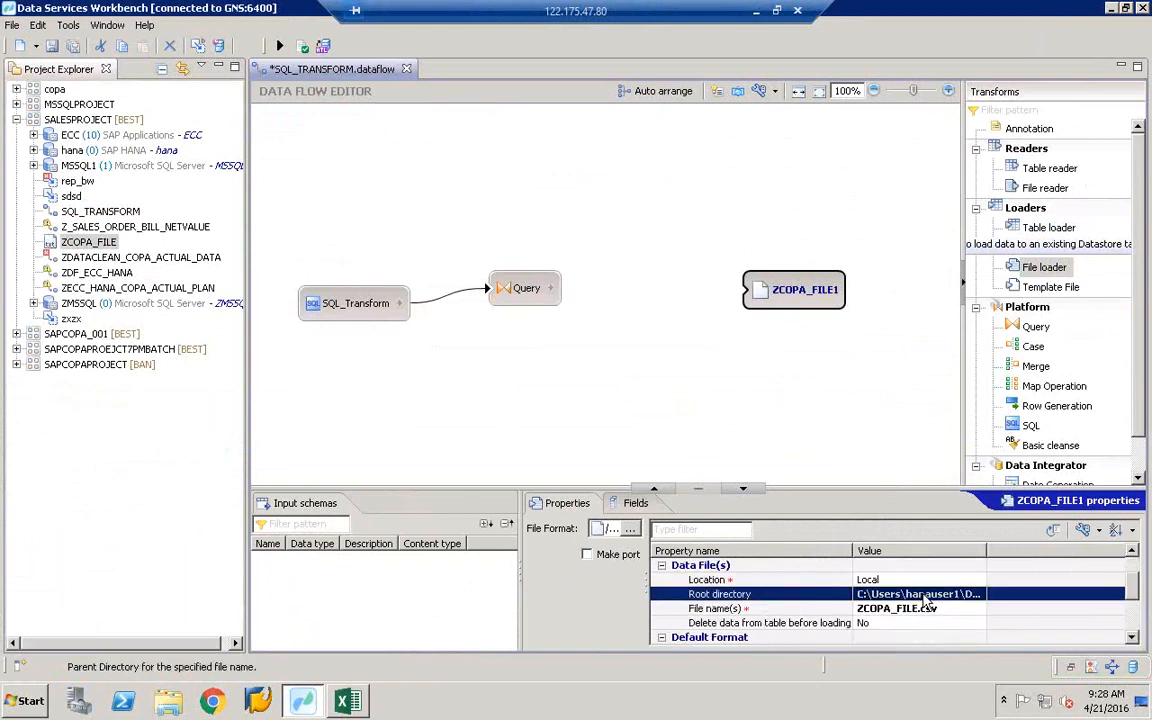
left_click(980, 595)
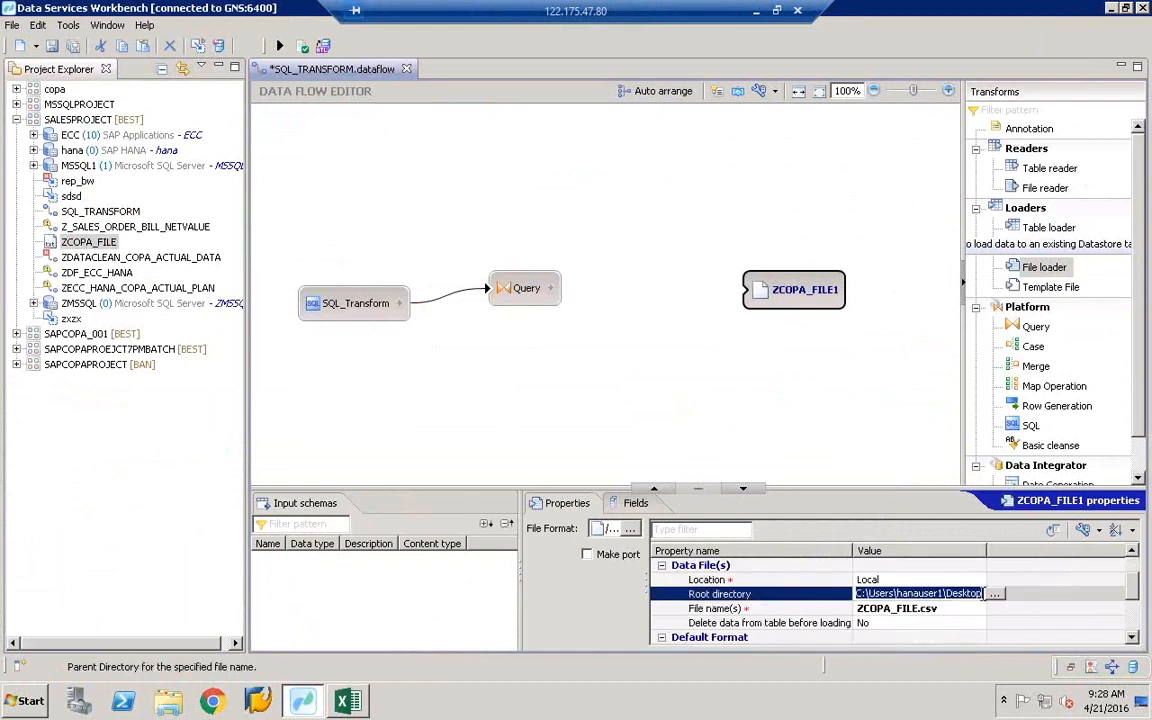
left_click(988, 595)
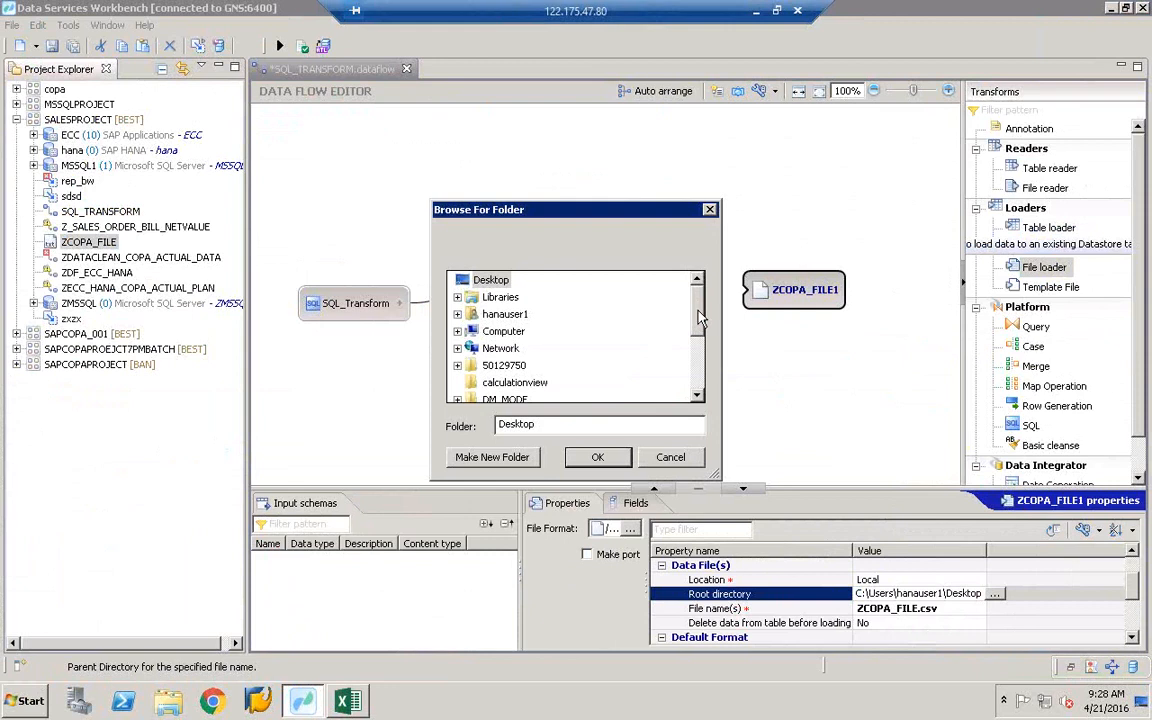
left_click_drag(620, 213, 552, 144)
left_click(605, 394)
left_click(940, 609)
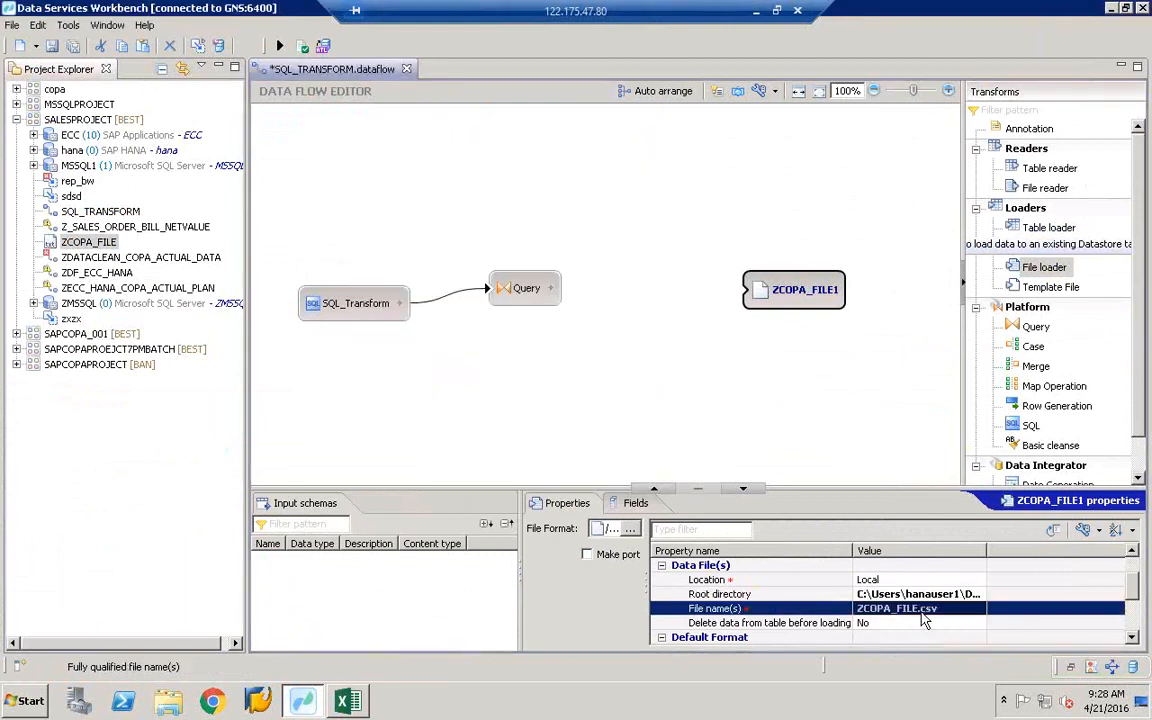
left_click(974, 609)
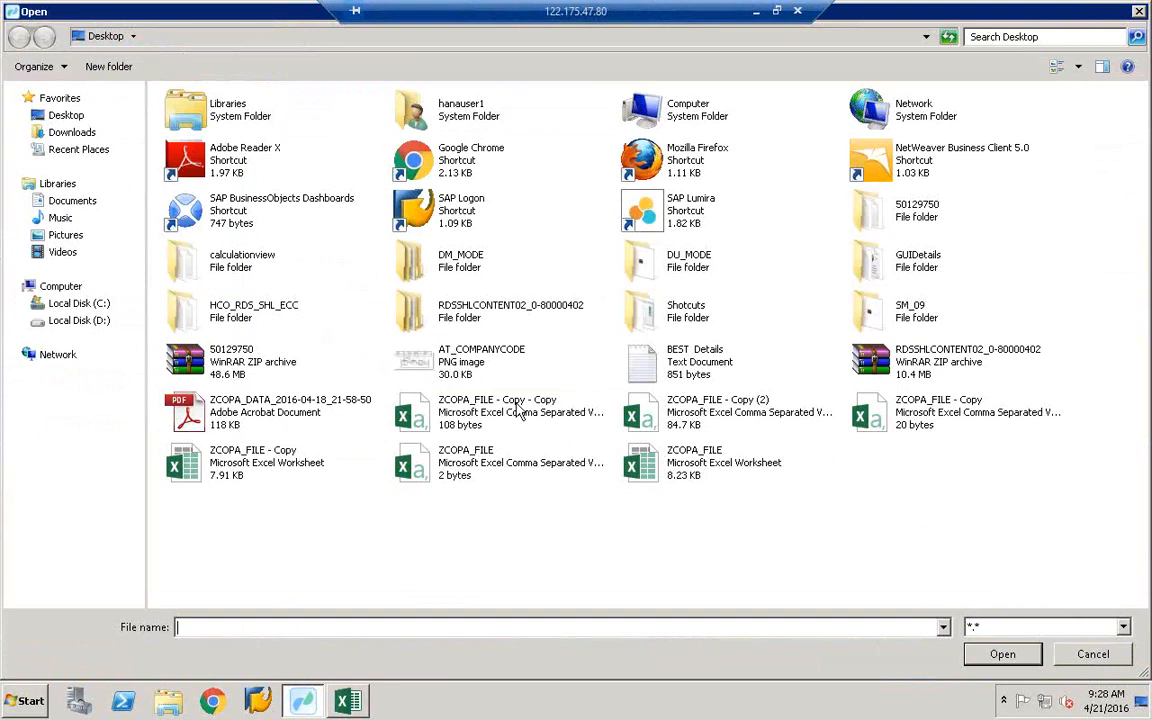
- Check ZCOPA_FILE - Copy (2).csv in Excel, then choose it as the loader's File name(s)
left_click(772, 415)
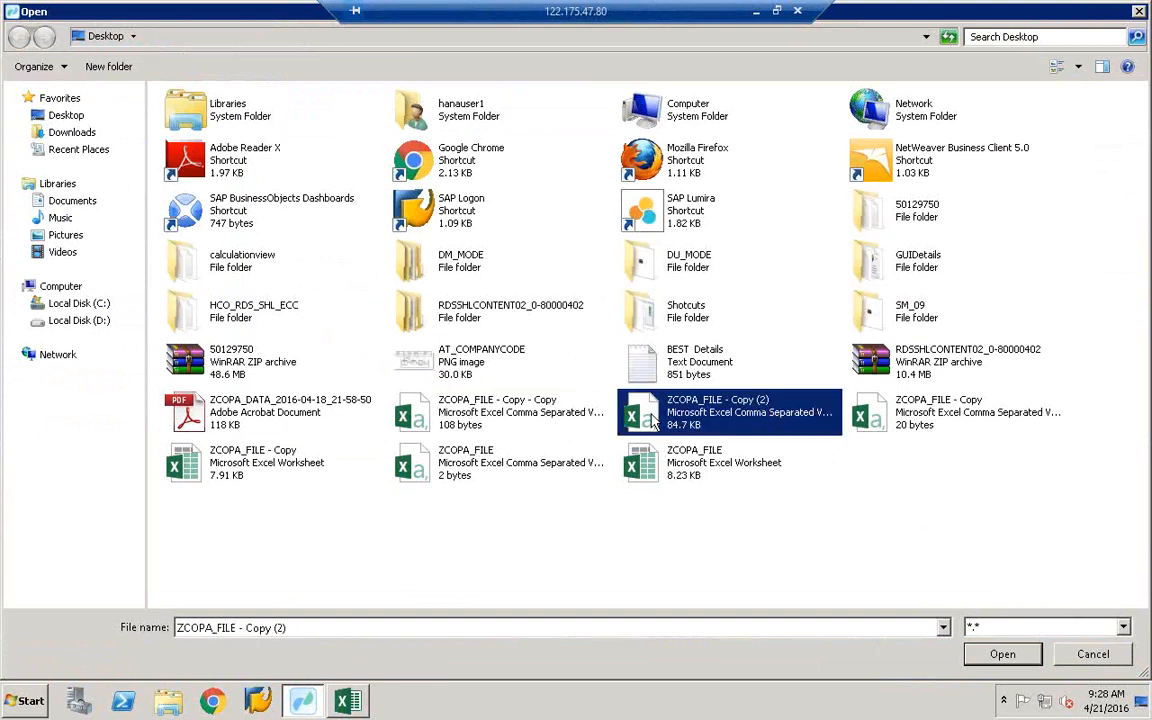
left_click(463, 428)
right_click(463, 428)
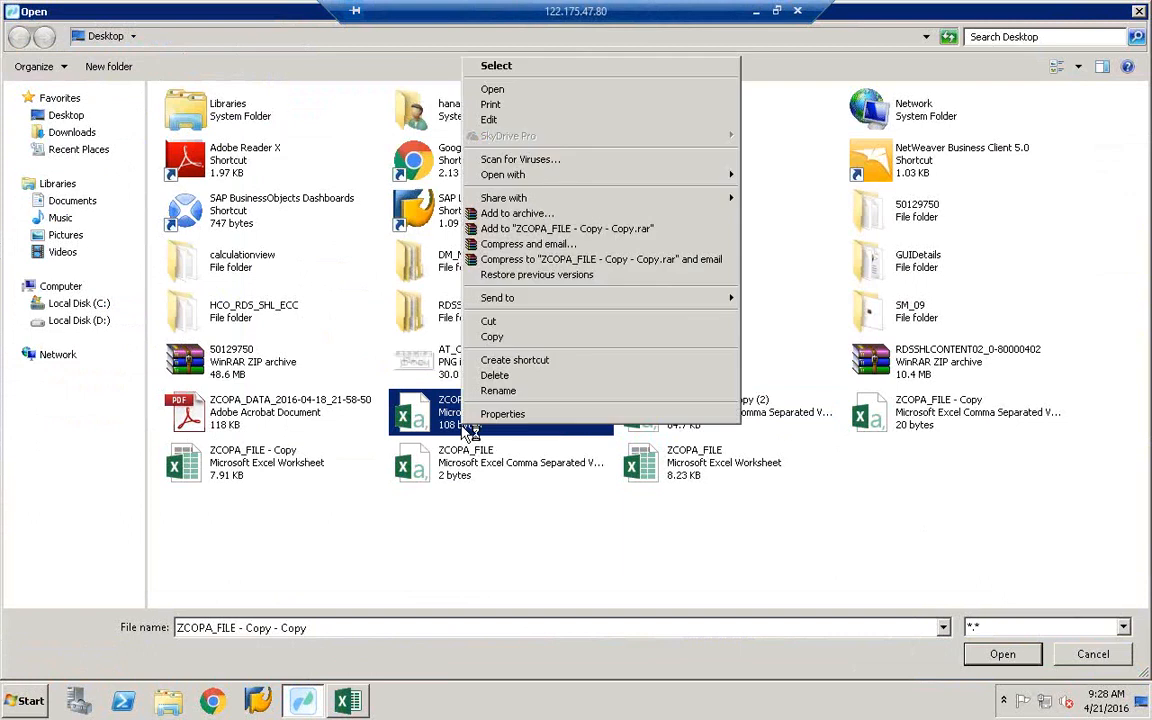
left_click(700, 421)
right_click(700, 421)
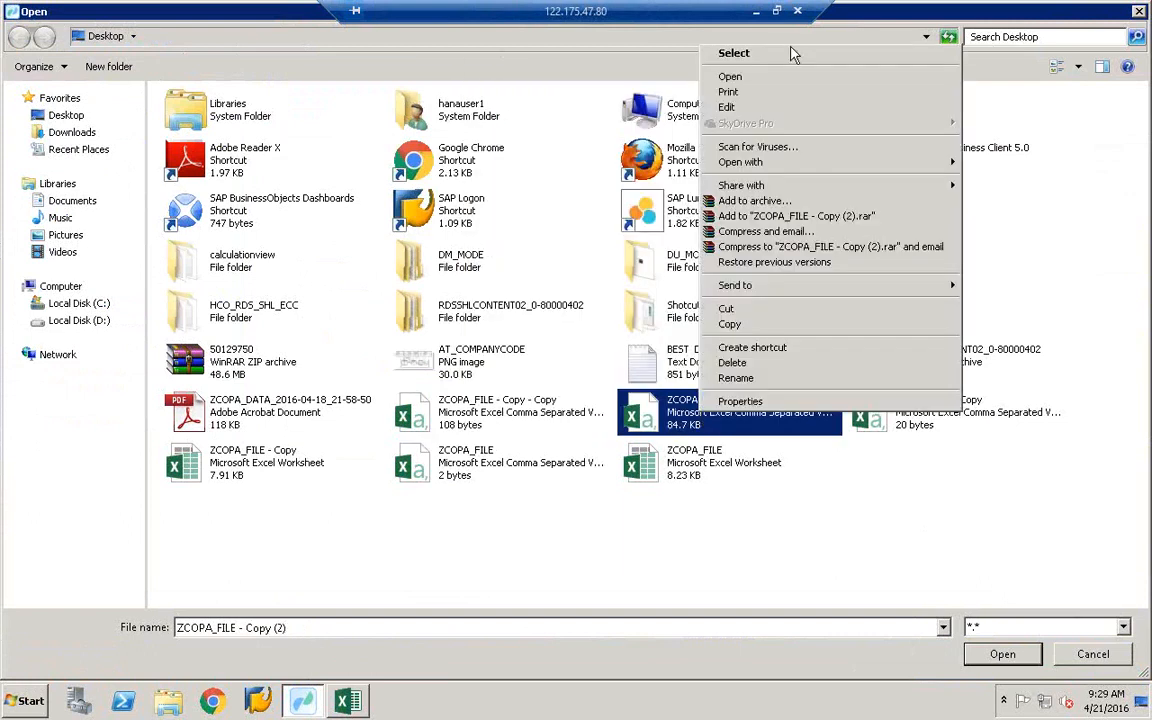
left_click(728, 77)
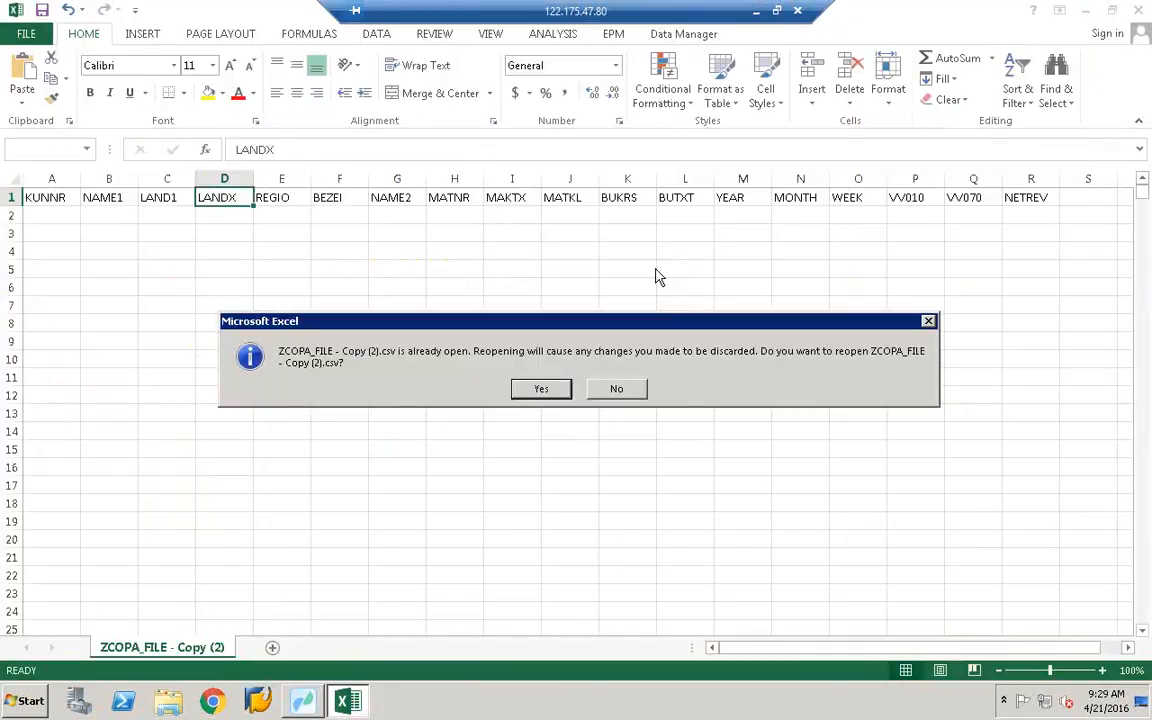
left_click(540, 388)
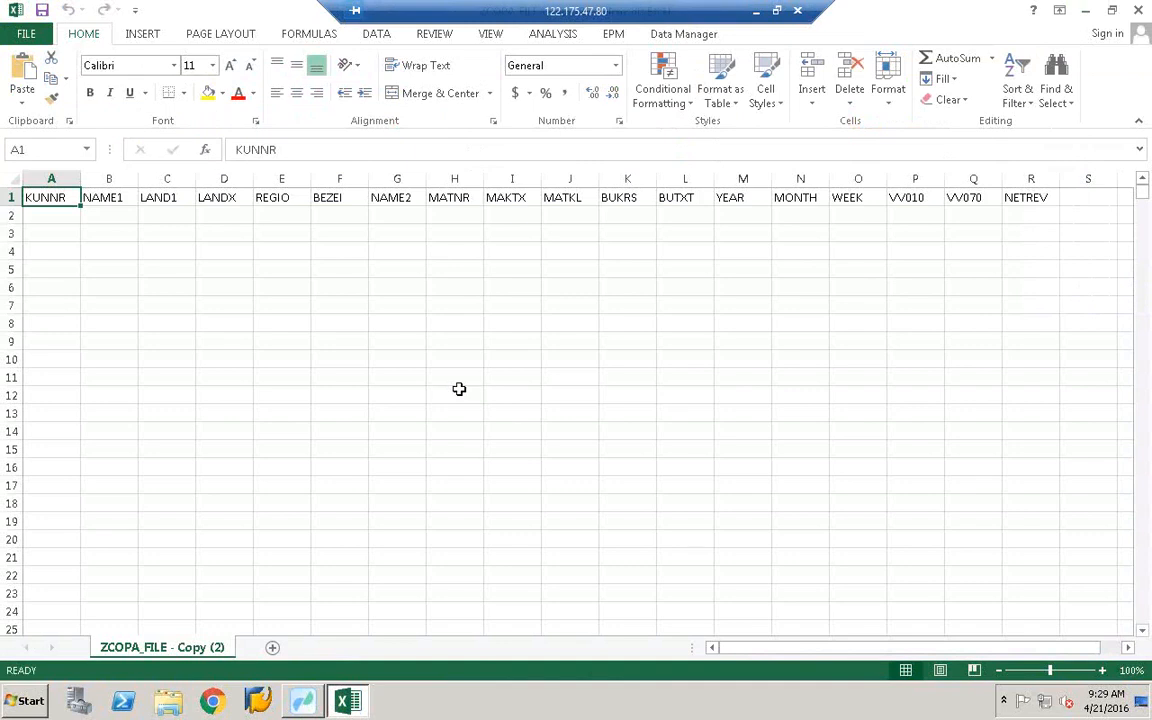
left_click(1140, 10)
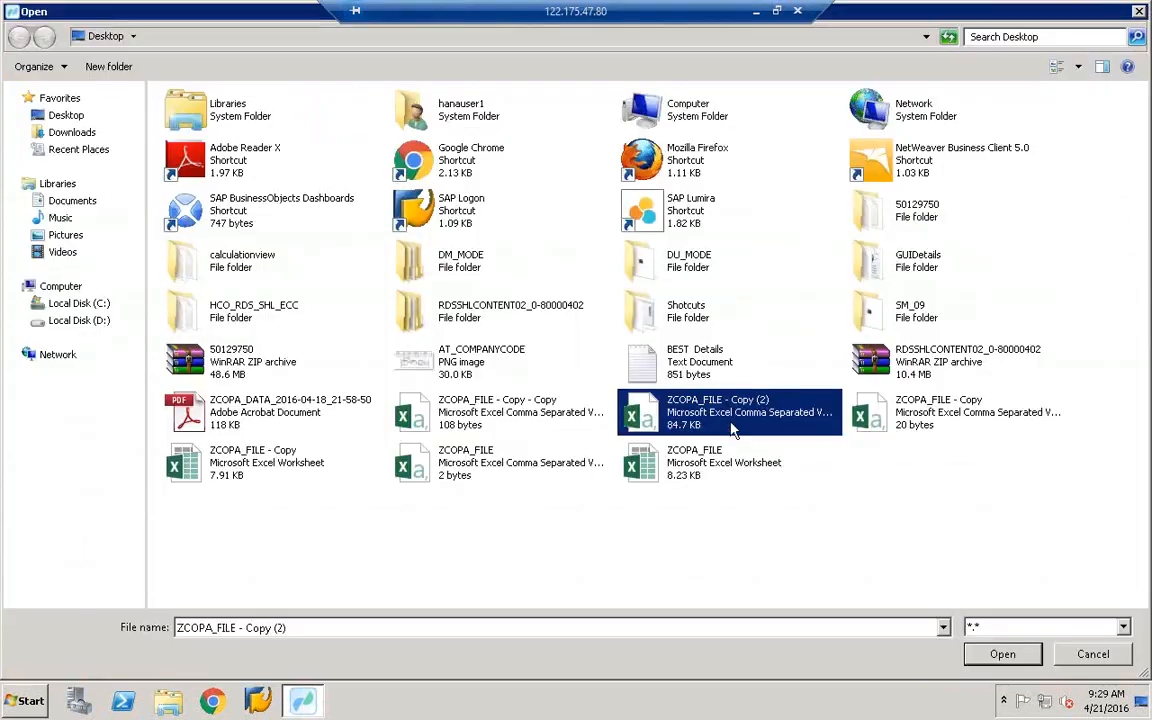
double_click(733, 425)
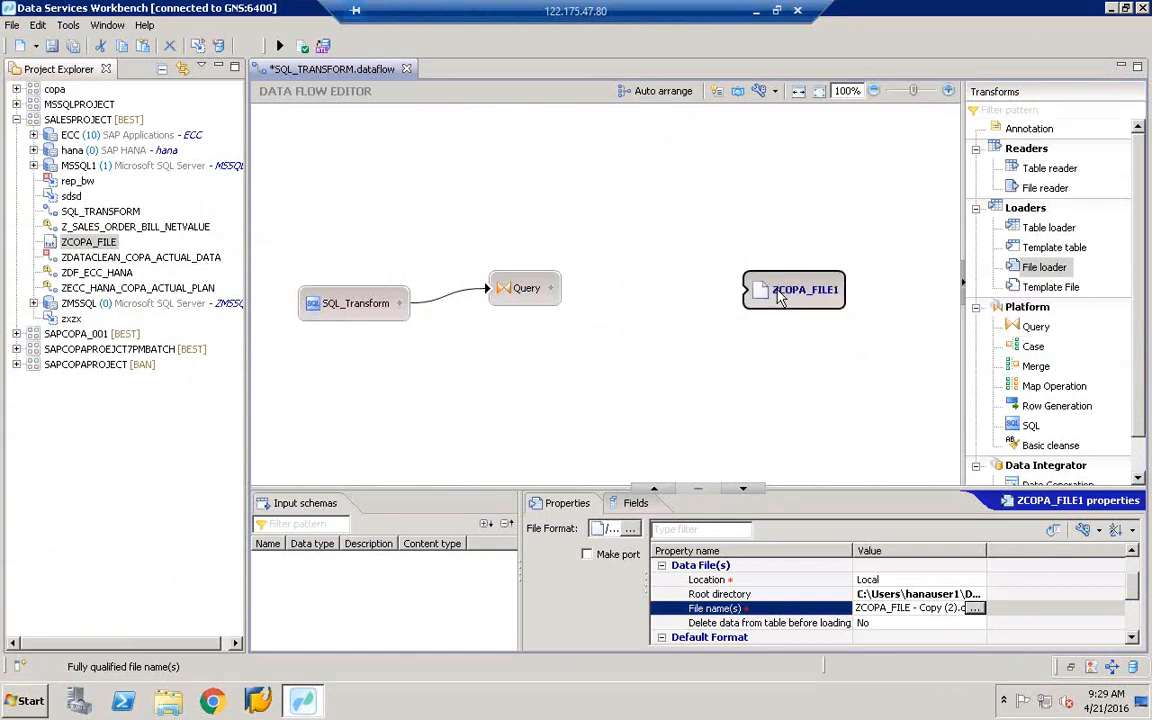
- Connect the Query output to ZCOPA_FILE1 and validate the data flow successfully
left_click_drag(899, 608, 1011, 609)
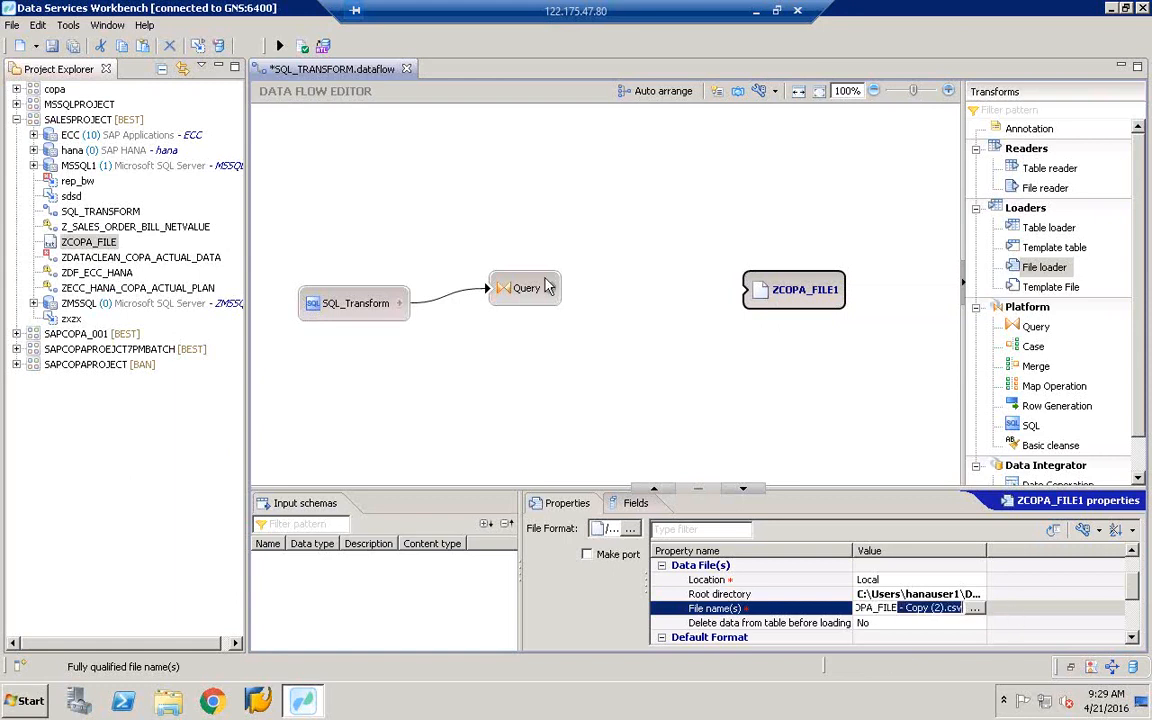
left_click_drag(549, 288, 740, 301)
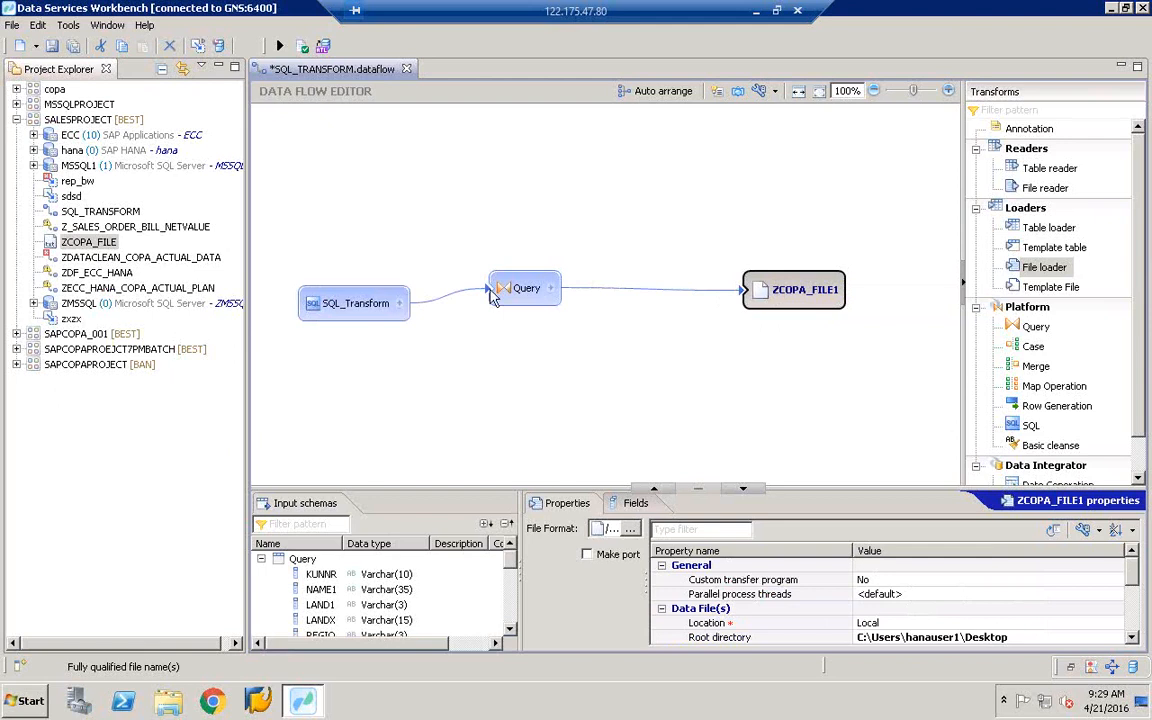
left_click(302, 47)
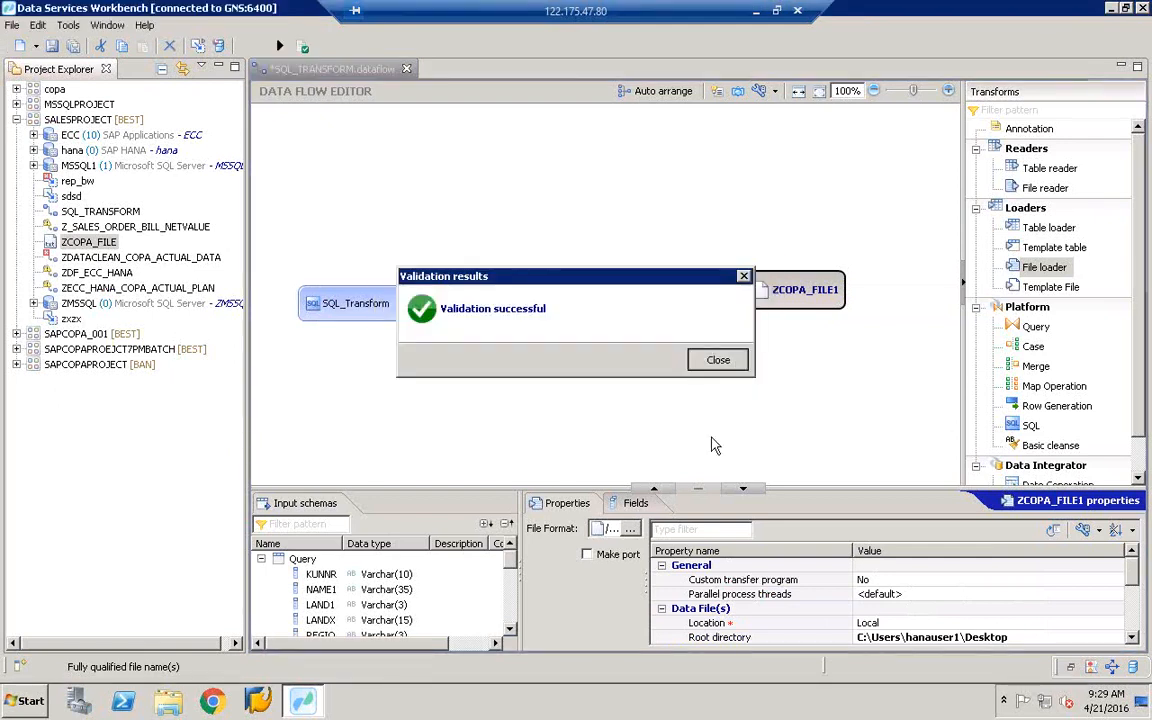
left_click(733, 366)
- Review the ZCOPA_FILE1 loader's Fields and Properties tabs and select its File name(s) property
left_click(637, 504)
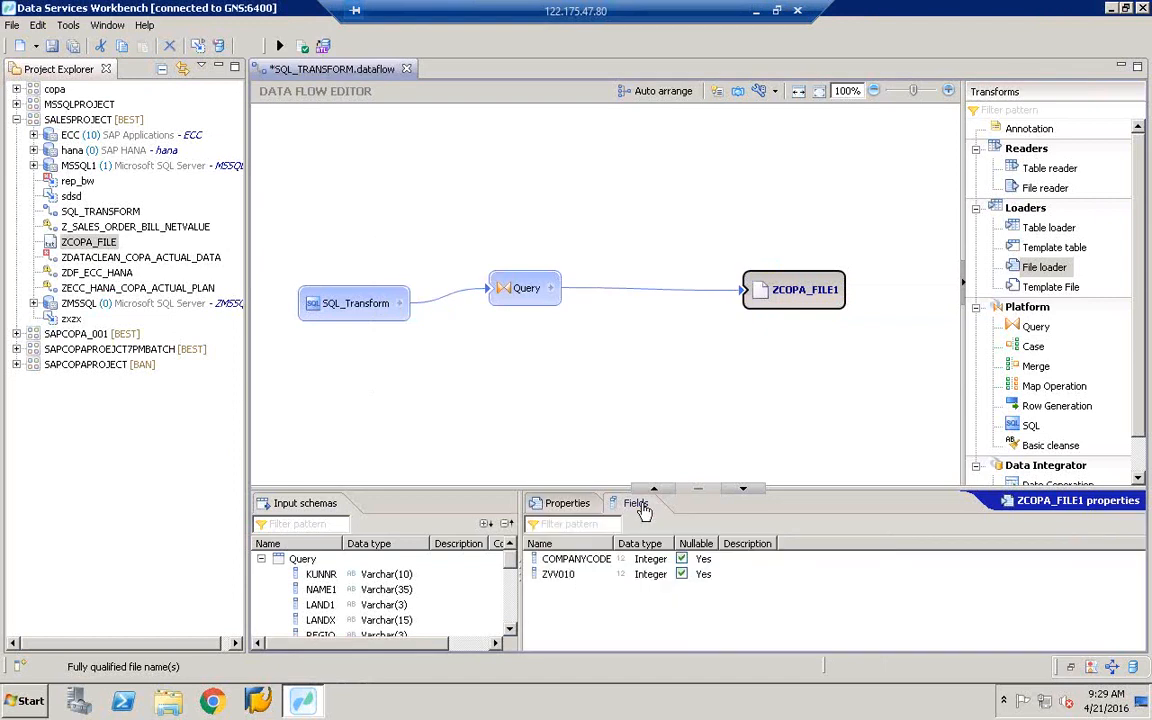
left_click(805, 290)
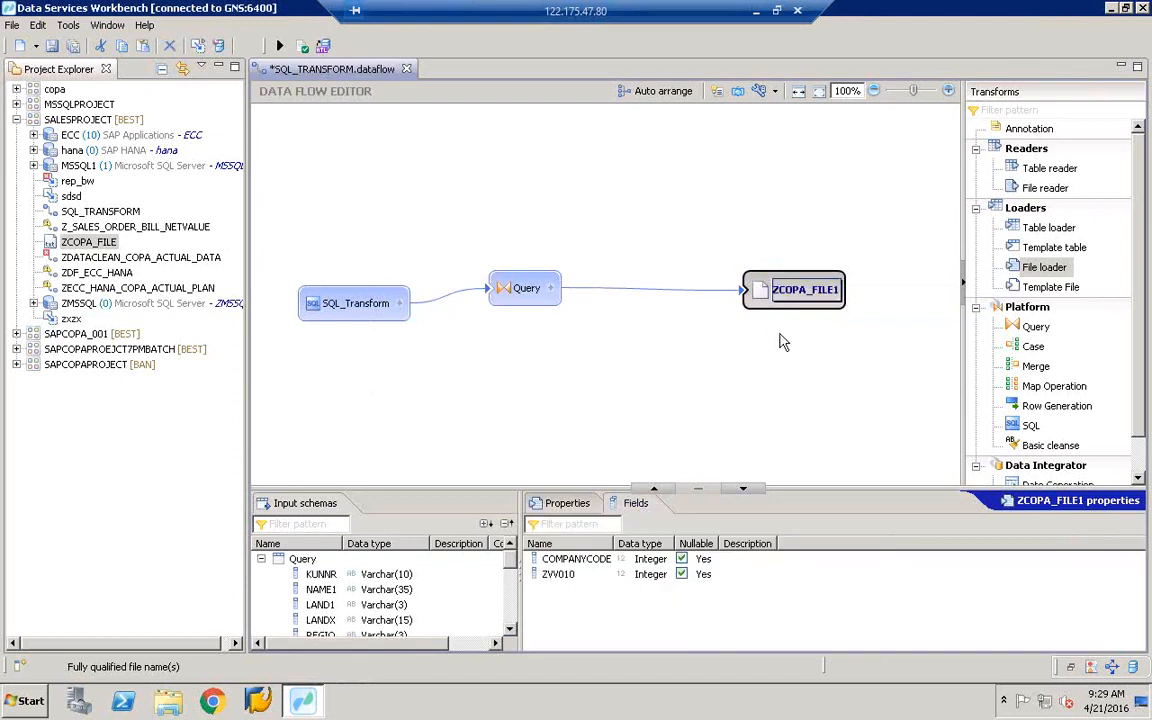
left_click(780, 334)
left_click(780, 298)
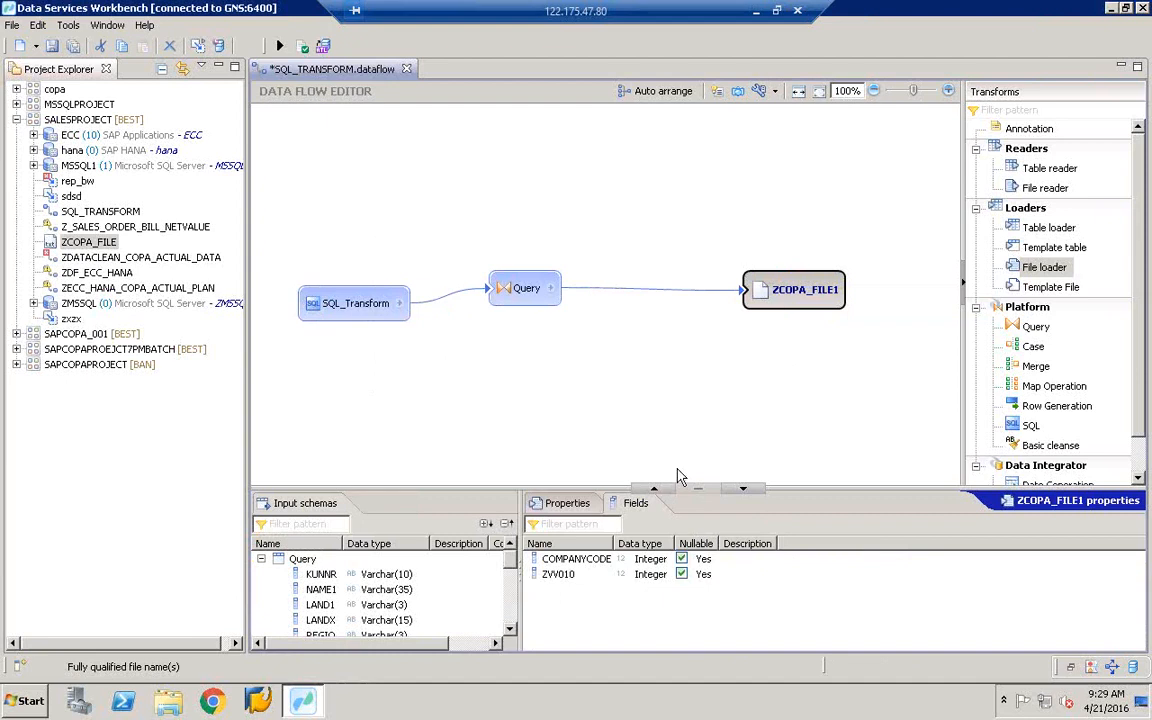
left_click(578, 503)
left_click(617, 504)
left_click(580, 504)
left_click(614, 504)
left_click(572, 503)
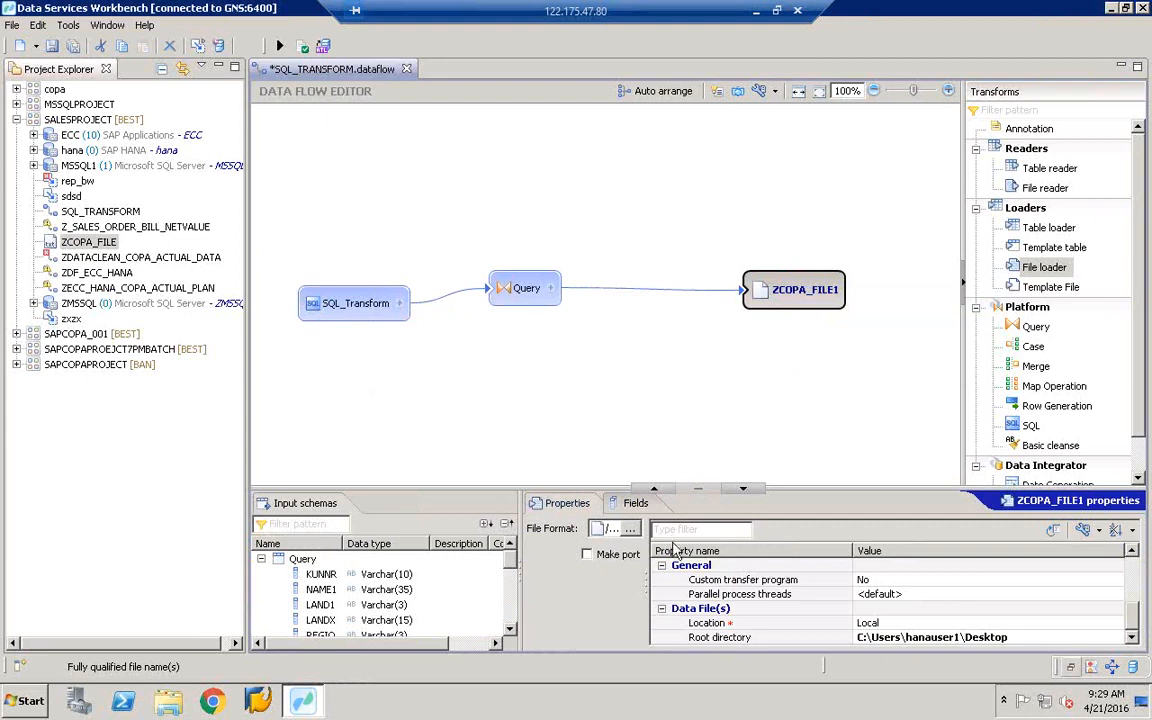
scroll(1030, 590, "down", 3)
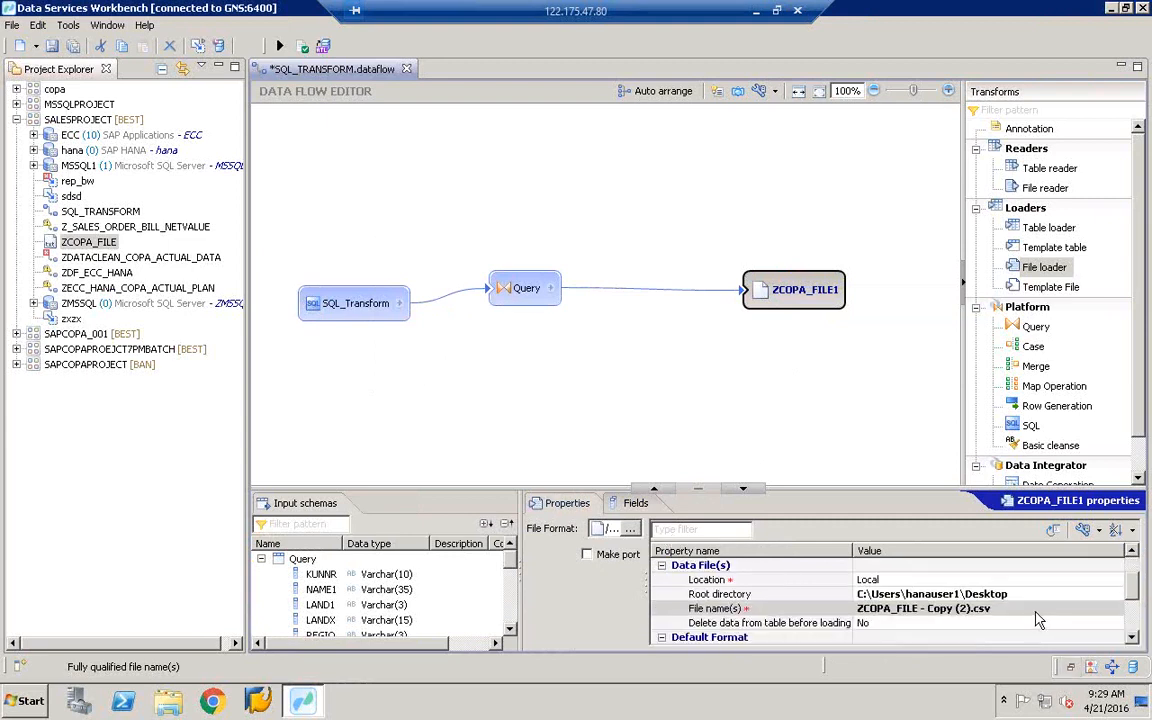
left_click(1037, 612)
- Preview ZCOPA_FILE - Copy (2).csv in Excel to confirm its headers, then keep it as the target file
left_click(1113, 609)
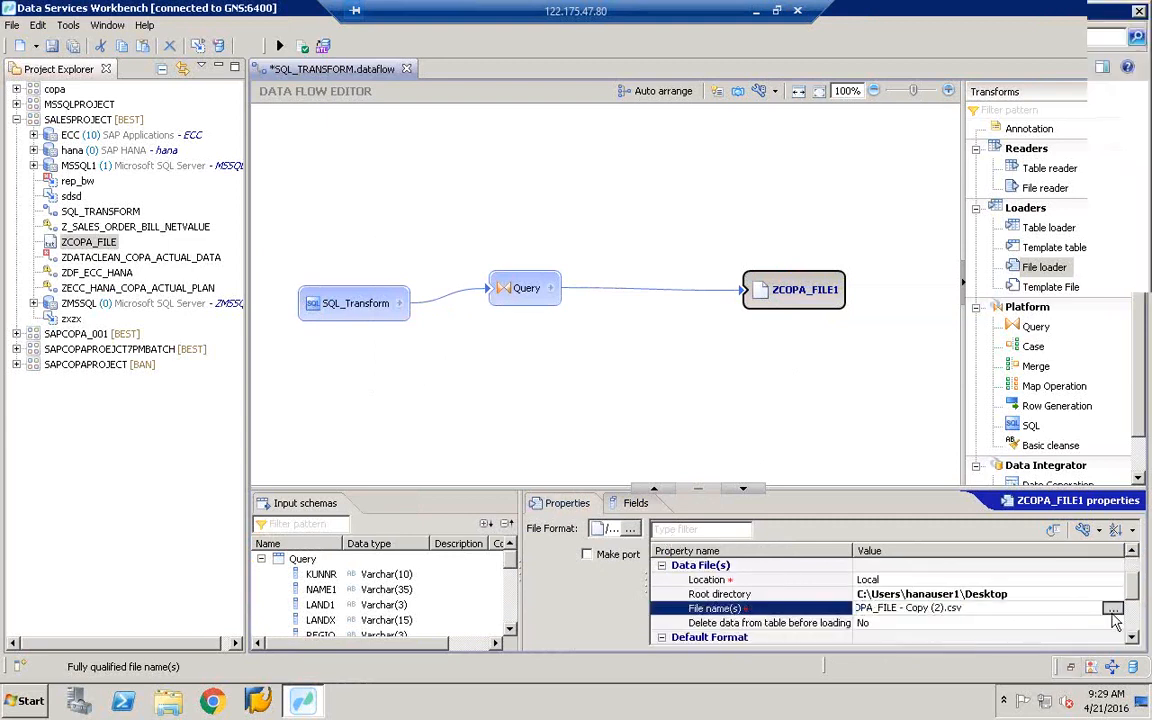
left_click(724, 424)
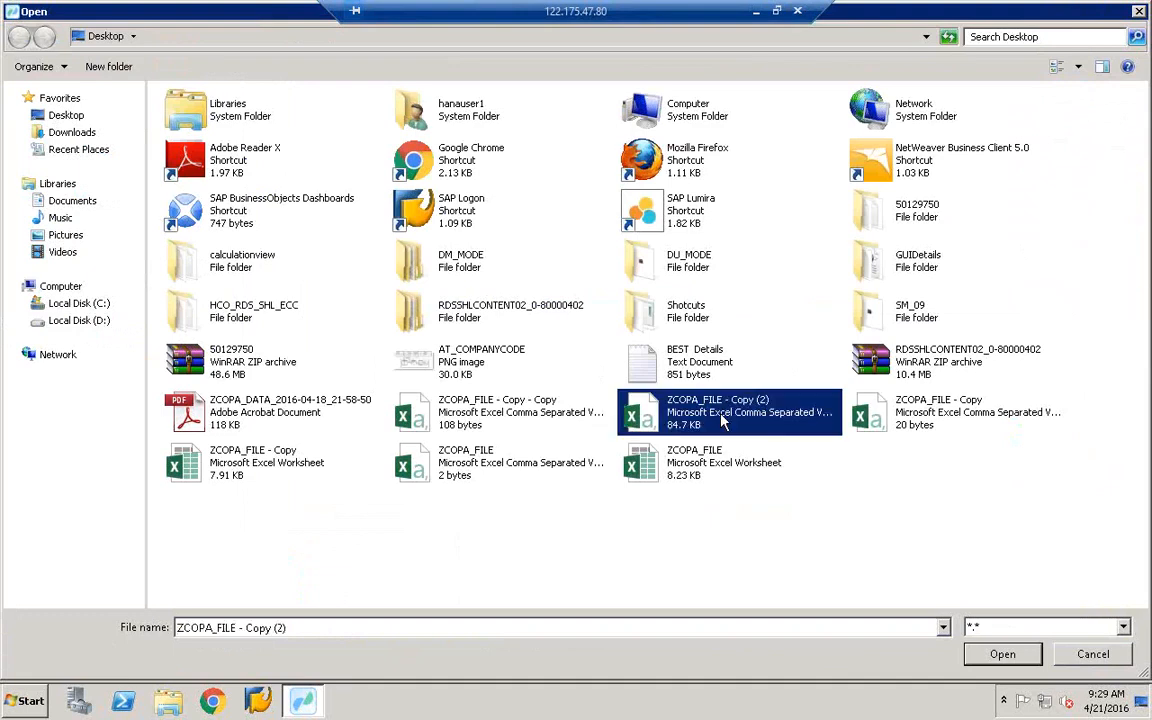
right_click(721, 415)
left_click(803, 81)
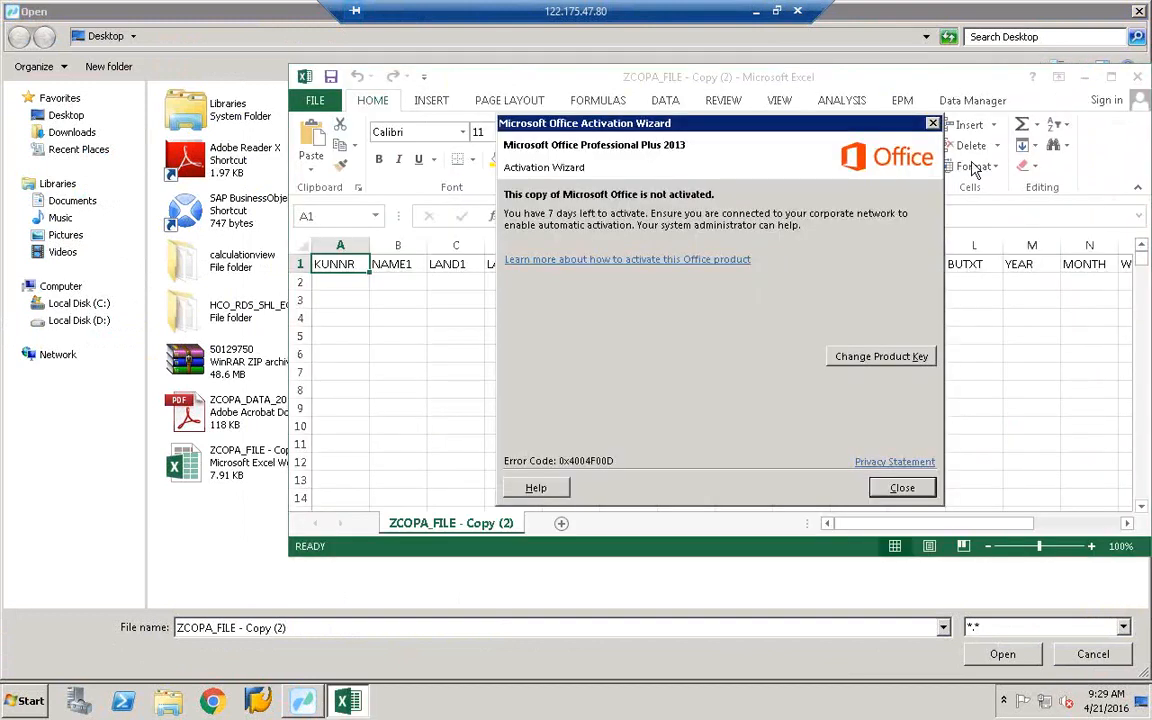
left_click(900, 486)
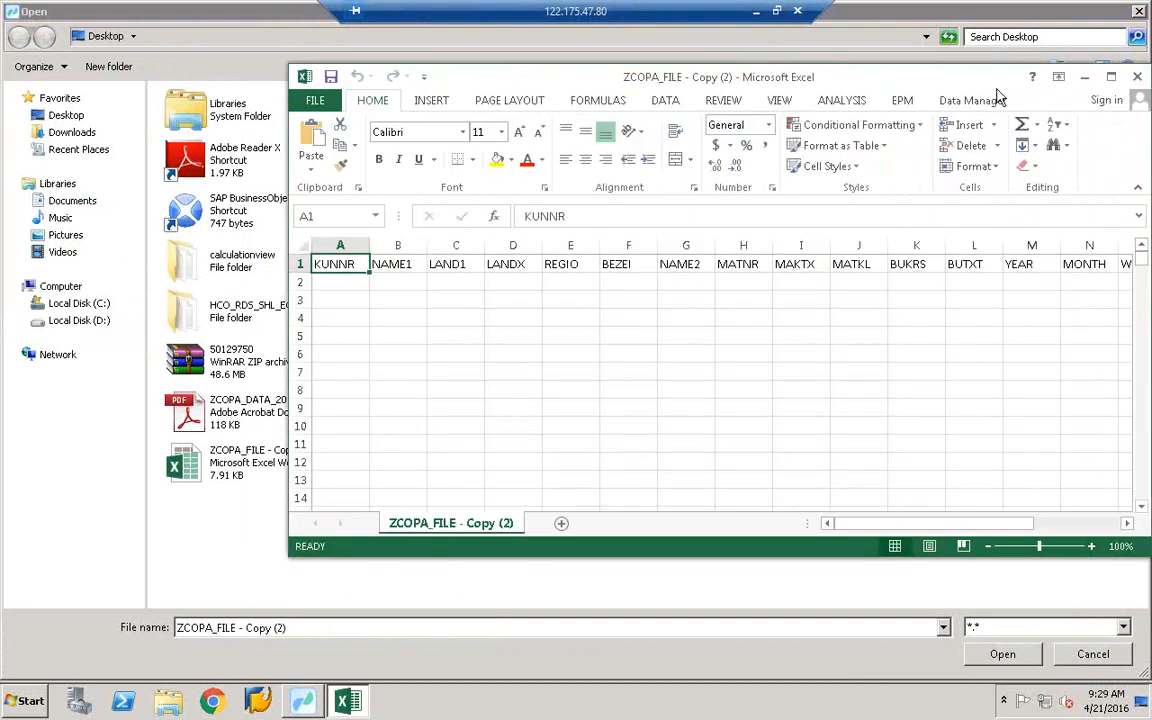
left_click_drag(996, 87, 630, 208)
left_click(772, 198)
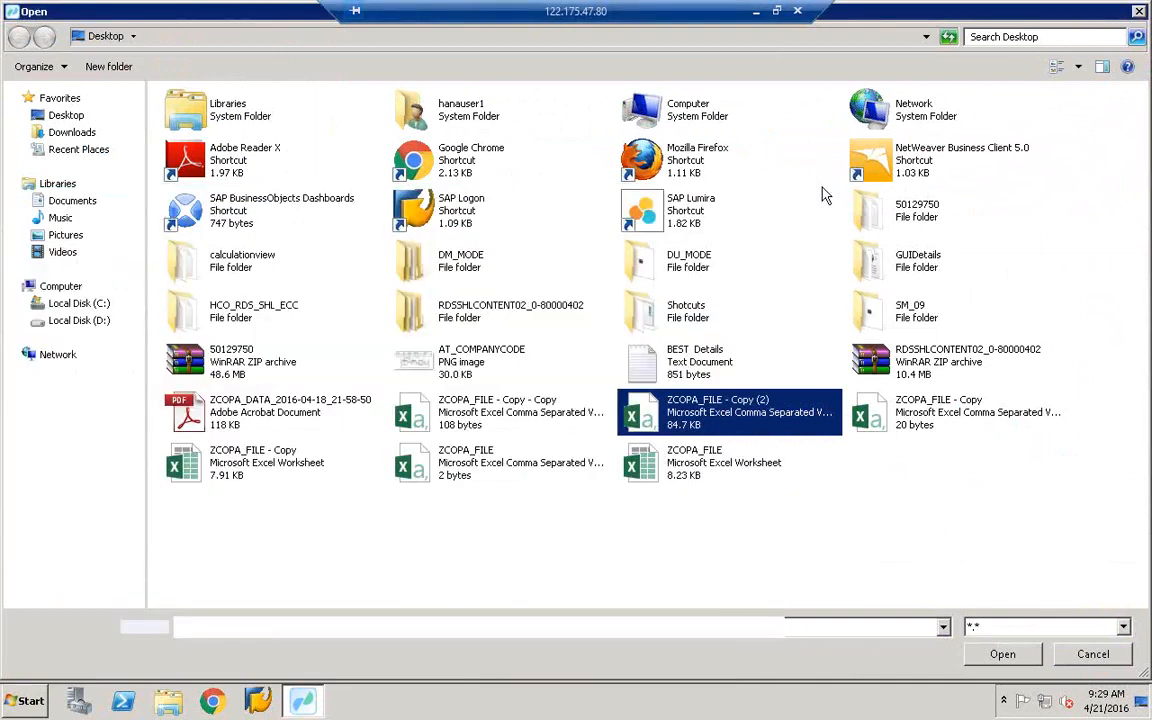
double_click(675, 428)
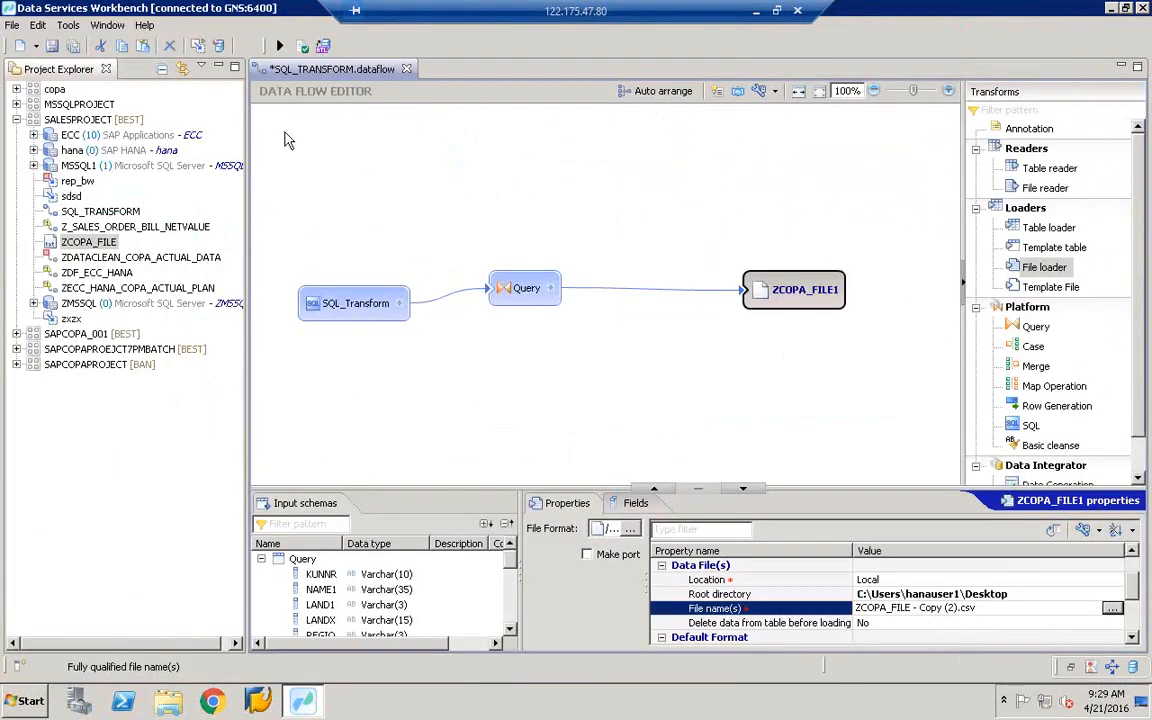
- Save the data flow and widen the properties area to show the full file format path
left_click(52, 45)
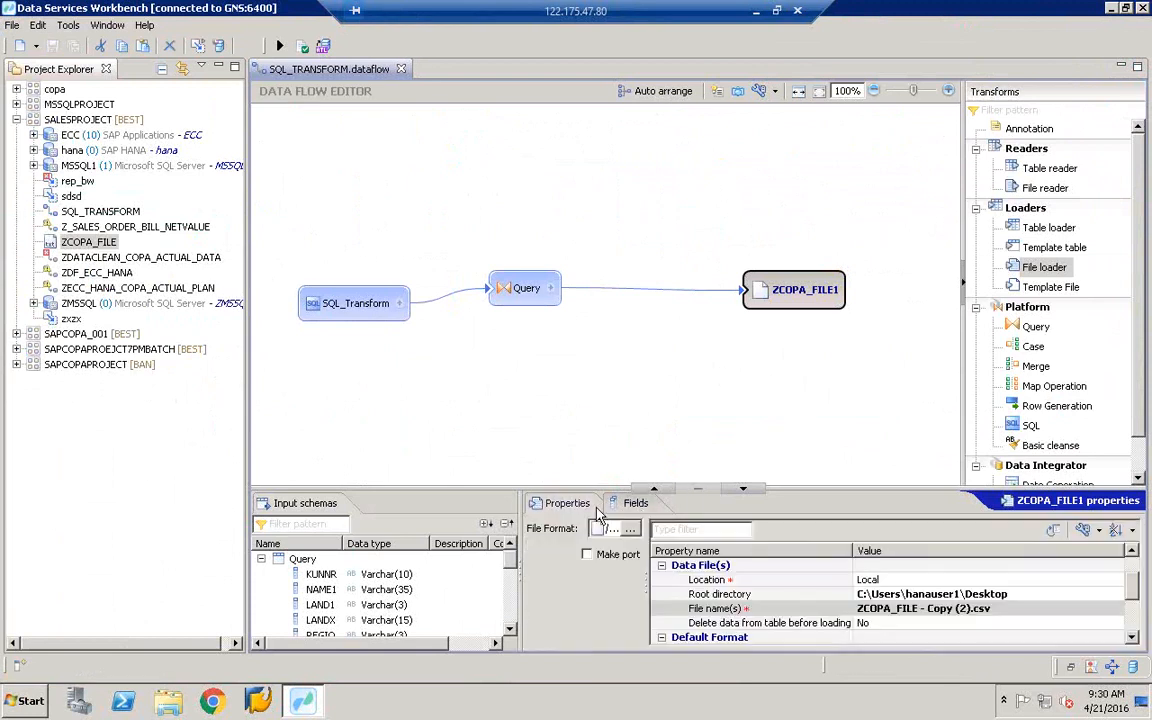
left_click_drag(511, 325, 511, 325)
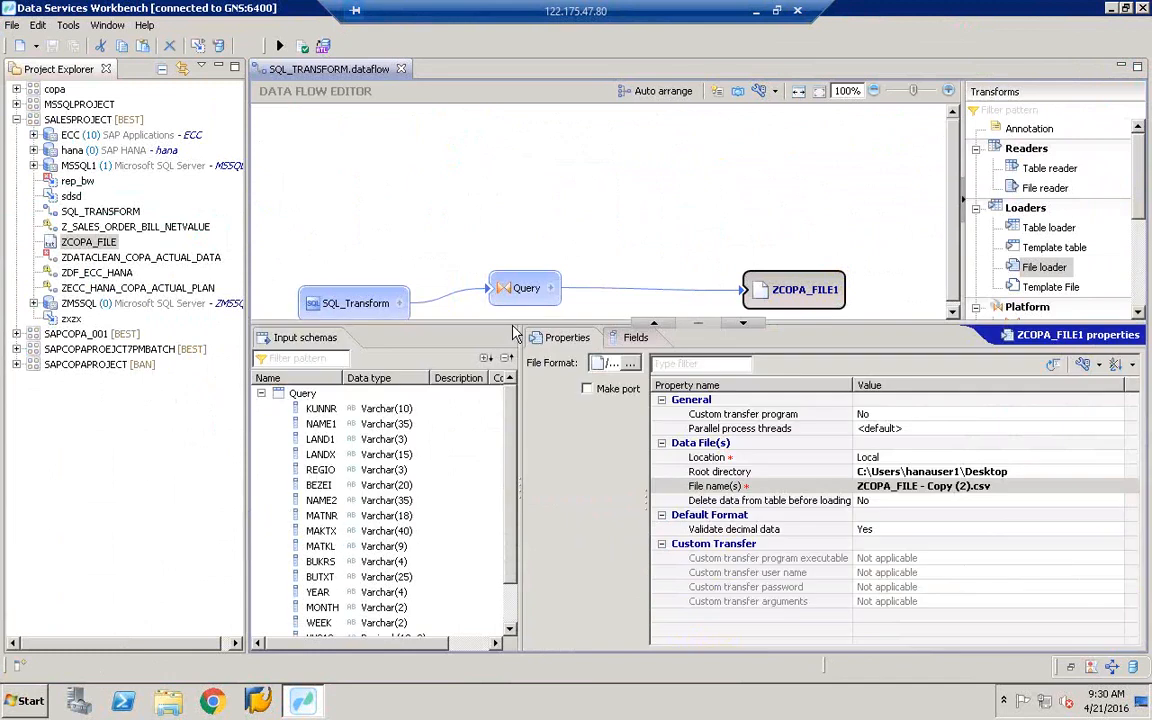
left_click_drag(650, 371, 888, 372)
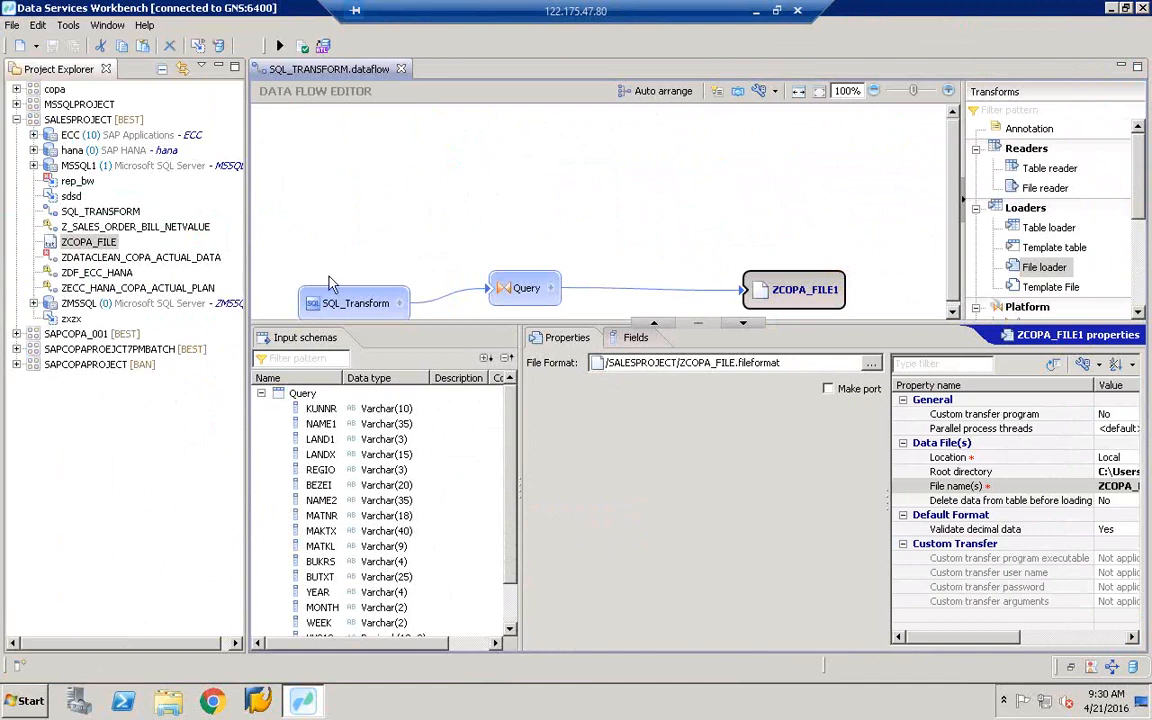
- Inspect the KUNNR input column and the ZCOPA_FILE1 loader, then show the data flow properties
left_click(321, 408)
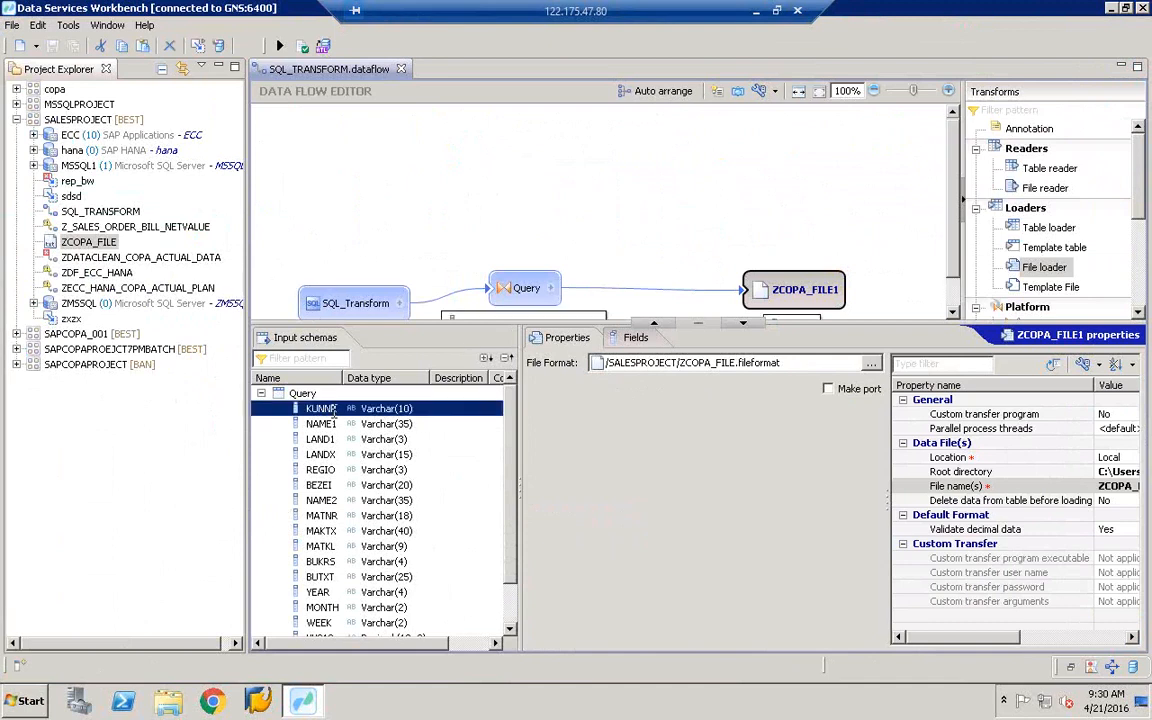
left_click(772, 292)
left_click(768, 303)
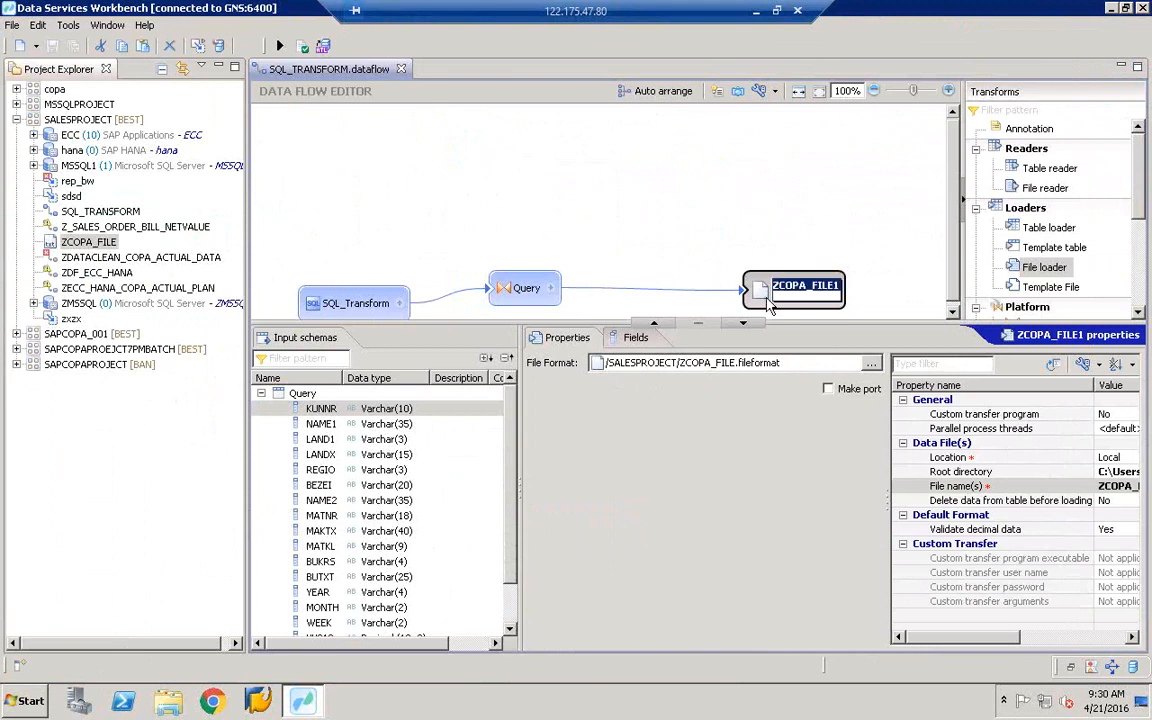
left_click(686, 238)
- Execute SQL_TRANSFORM as a job on JobServer_1 with default parameters and start the run
left_click(280, 48)
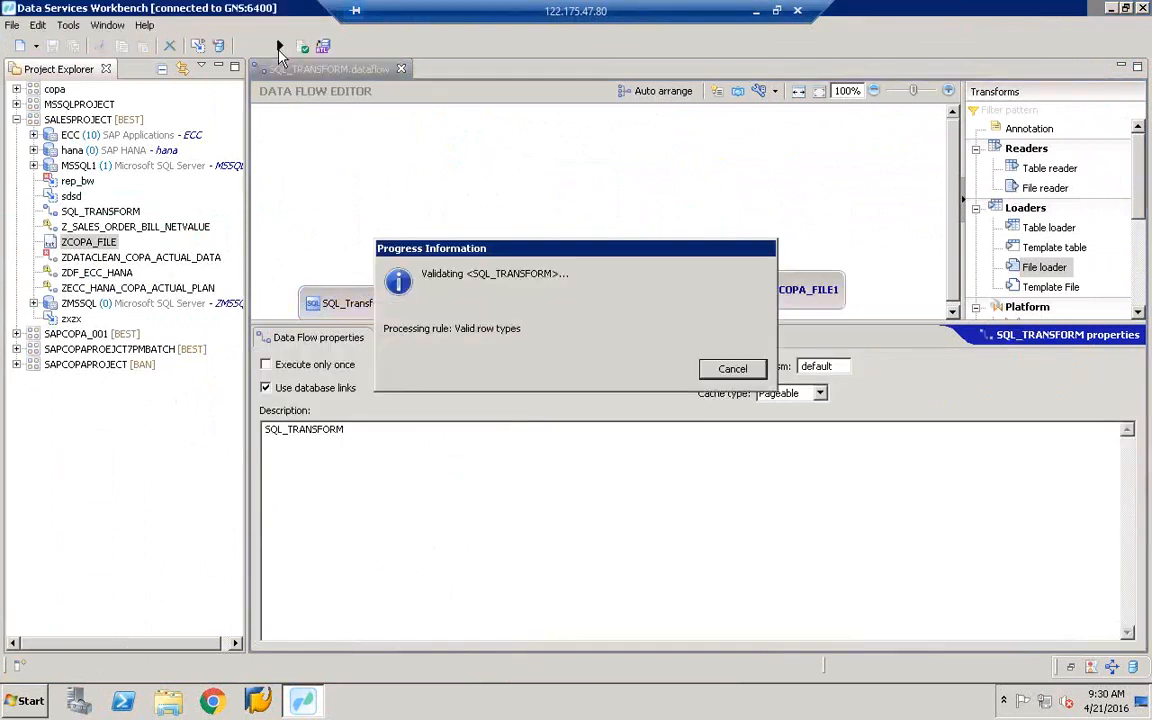
left_click(722, 448)
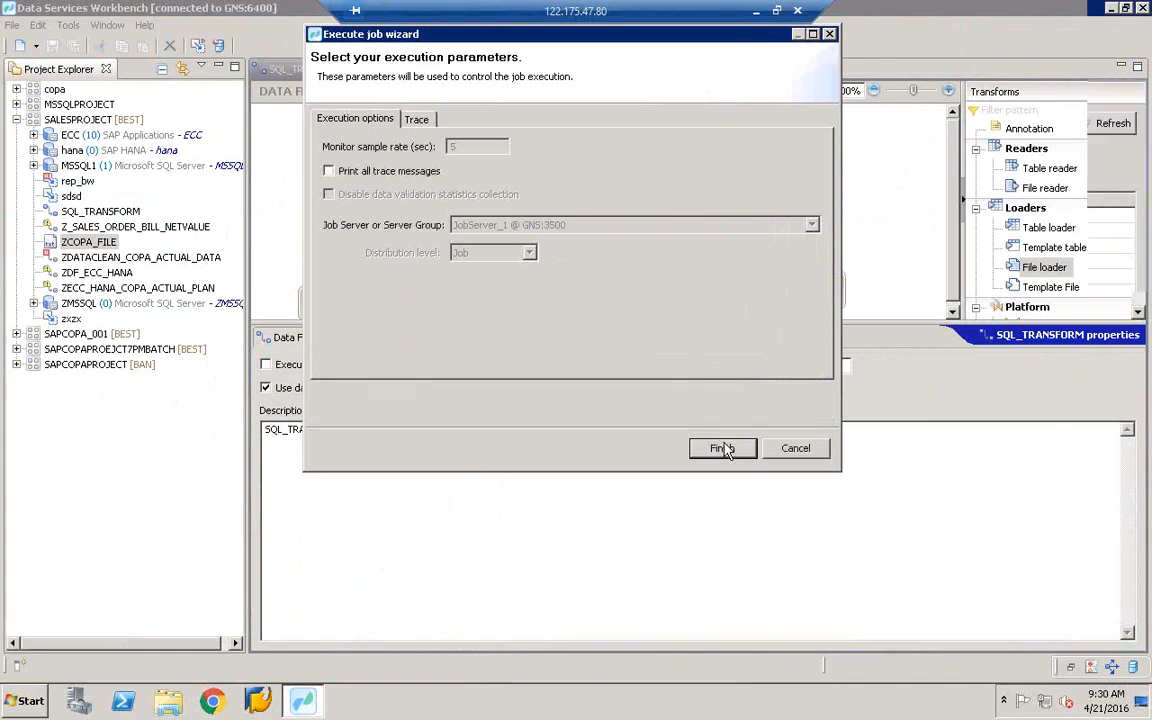
left_click(722, 448)
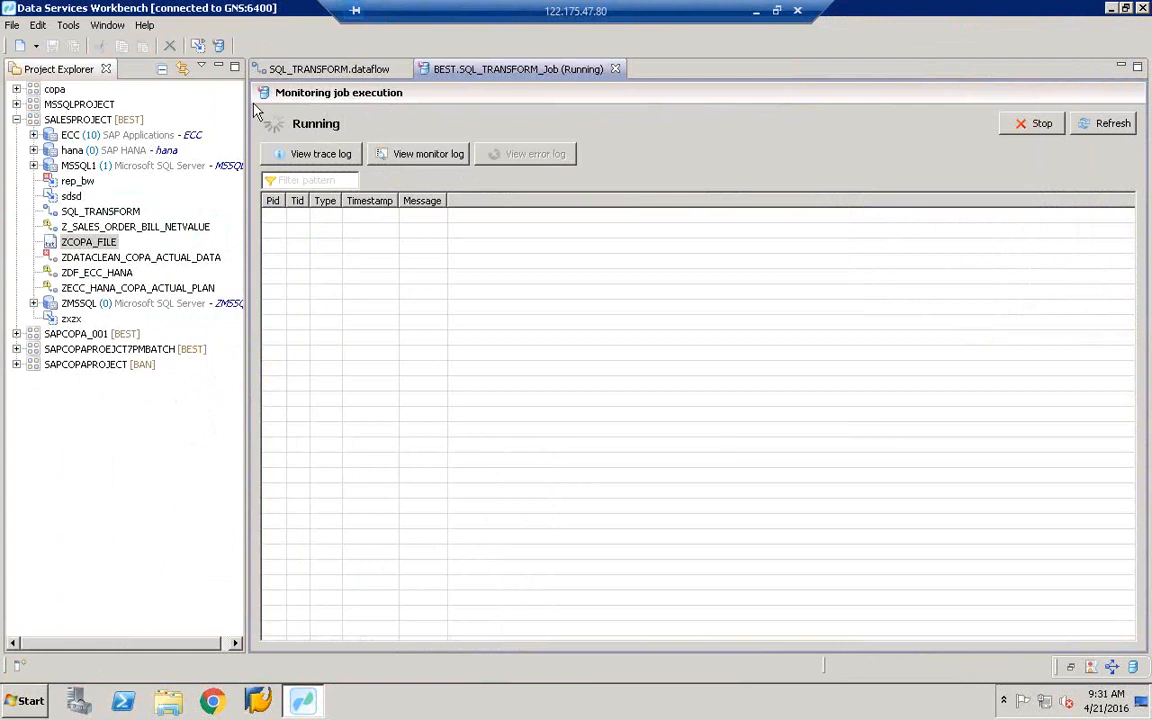
- Open ZCOPA_FILE - Copy (2) from the desktop in Excel to check its headers, then close it
left_click(350, 70)
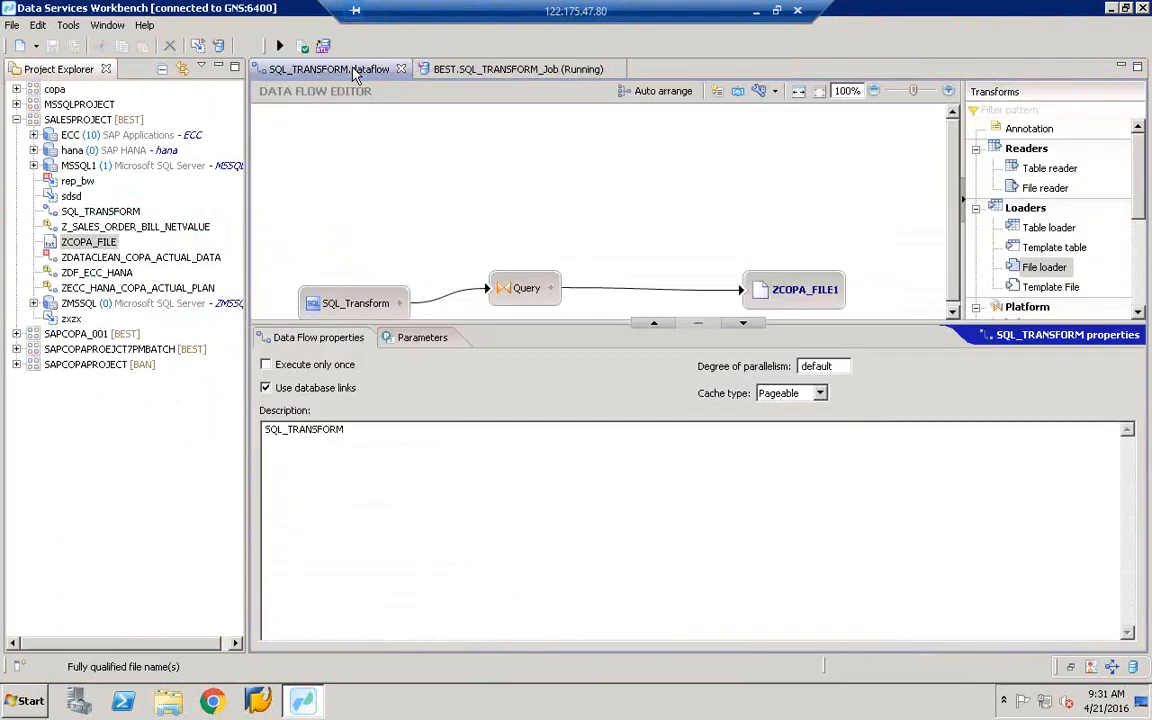
left_click(1112, 9)
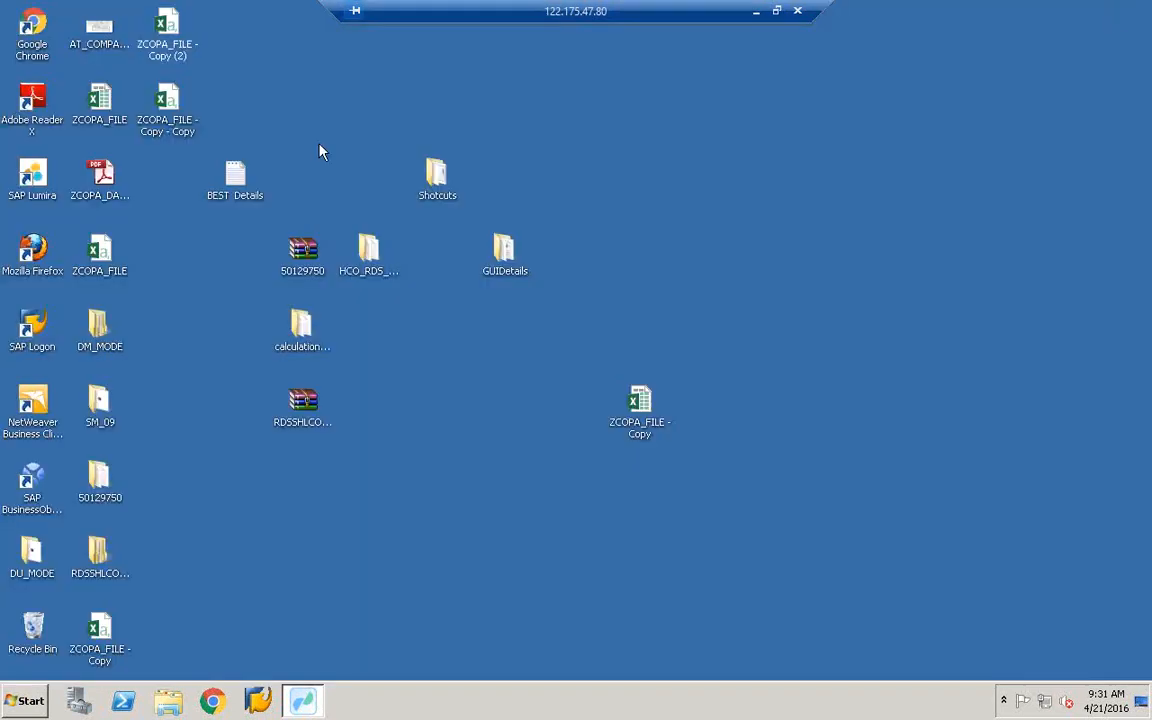
left_click(175, 128)
left_click(172, 45)
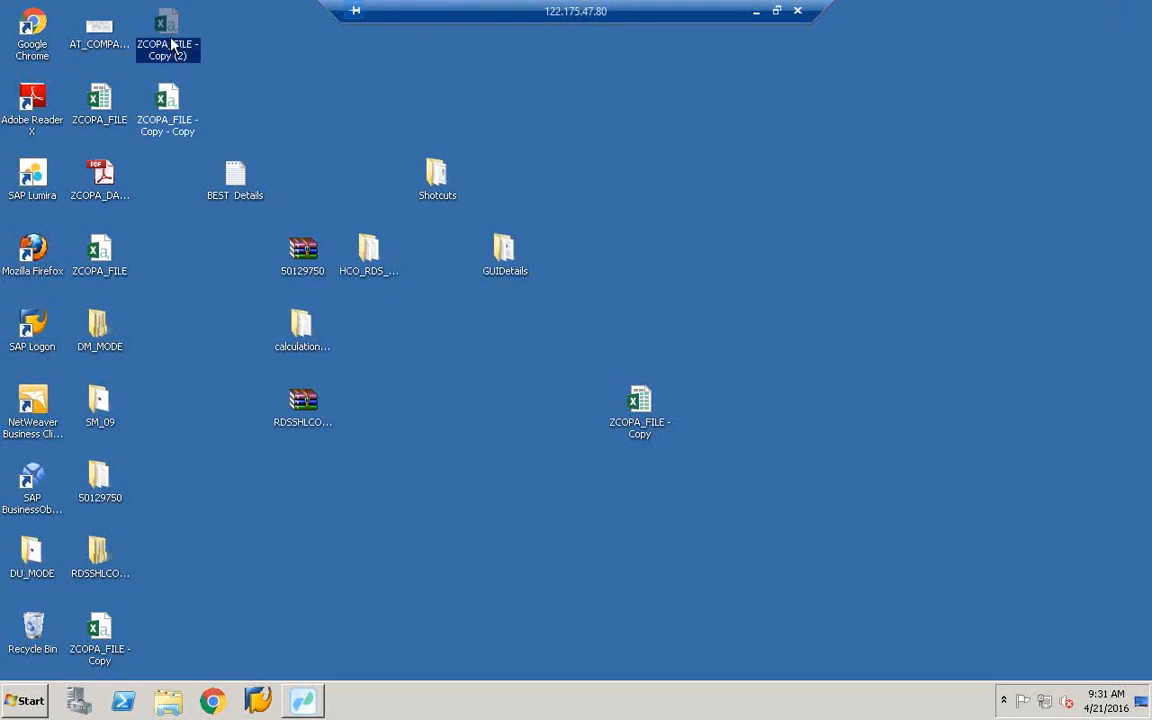
double_click(172, 45)
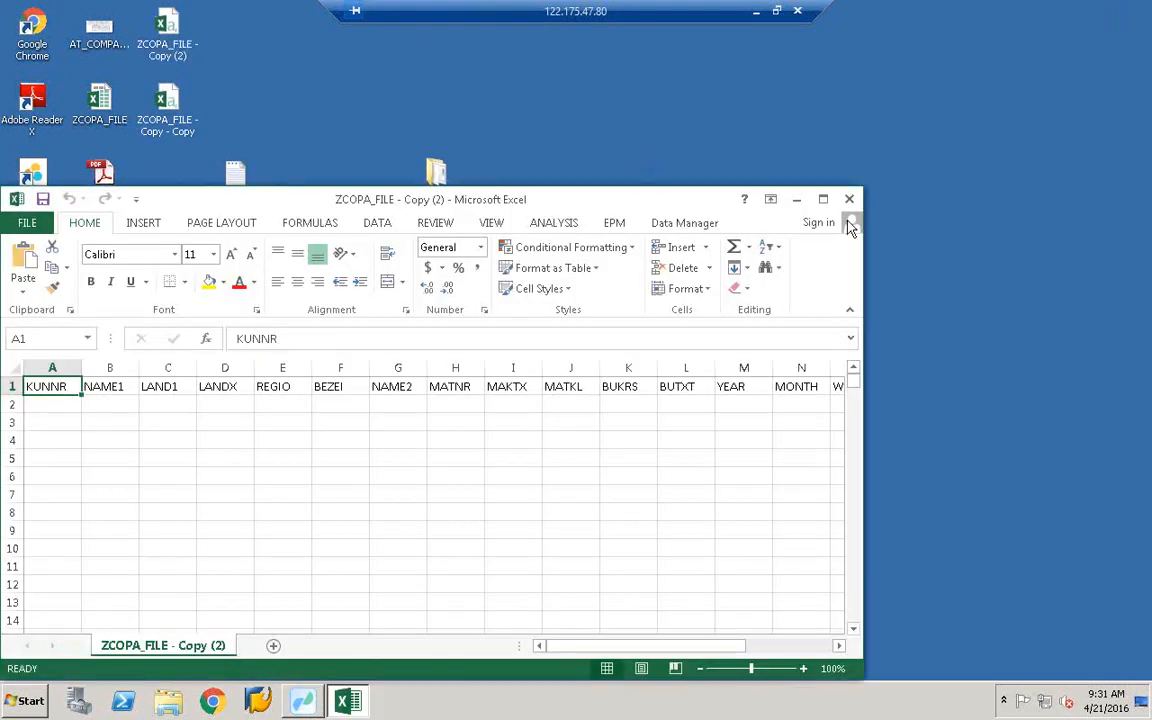
left_click(610, 610)
left_click(849, 199)
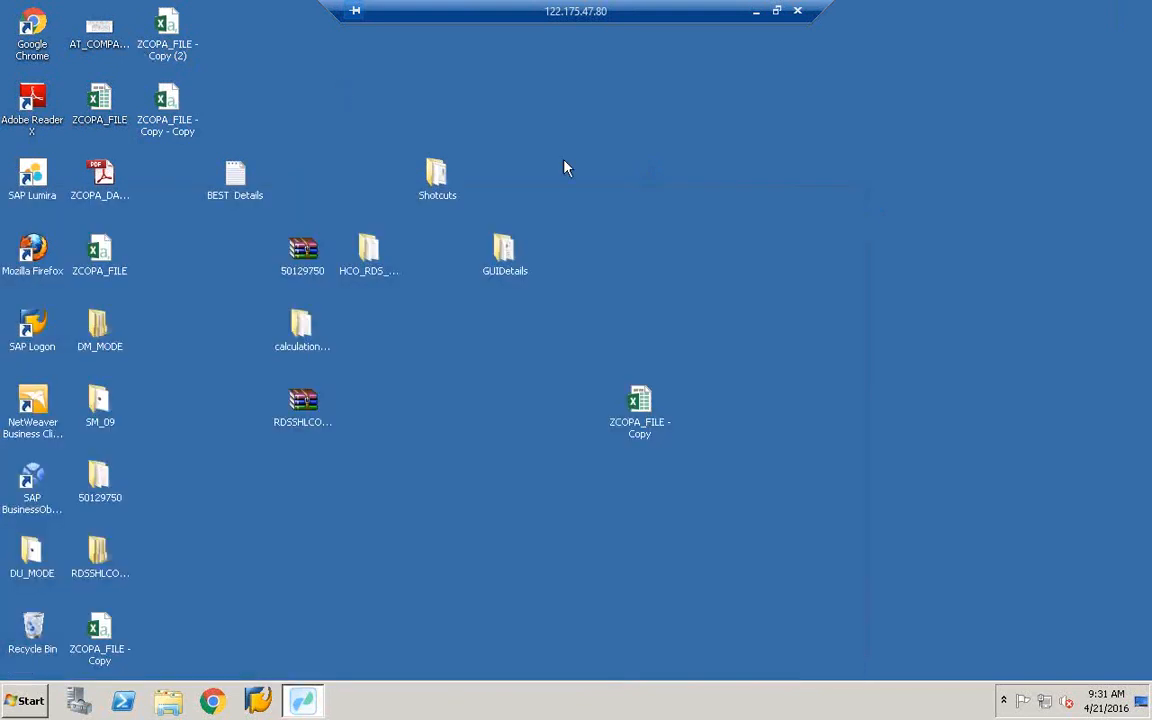
- Refresh the desktop and bring the Data Services Workbench back up
right_click(565, 163)
left_click(612, 200)
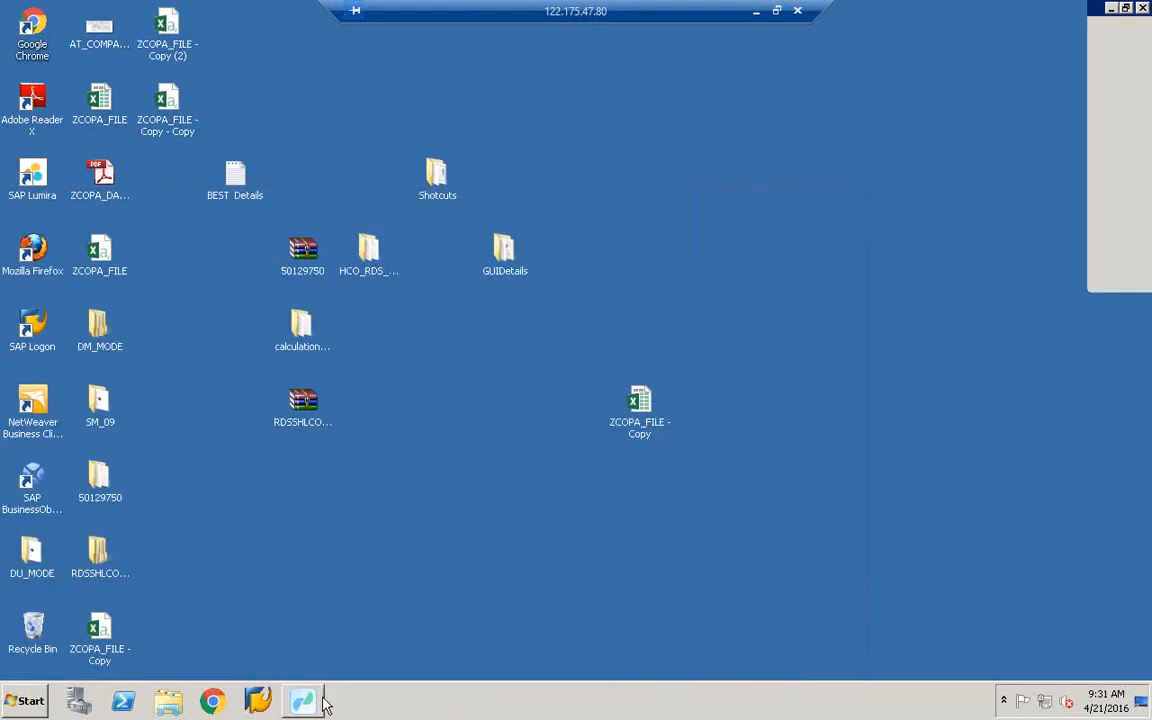
left_click(316, 700)
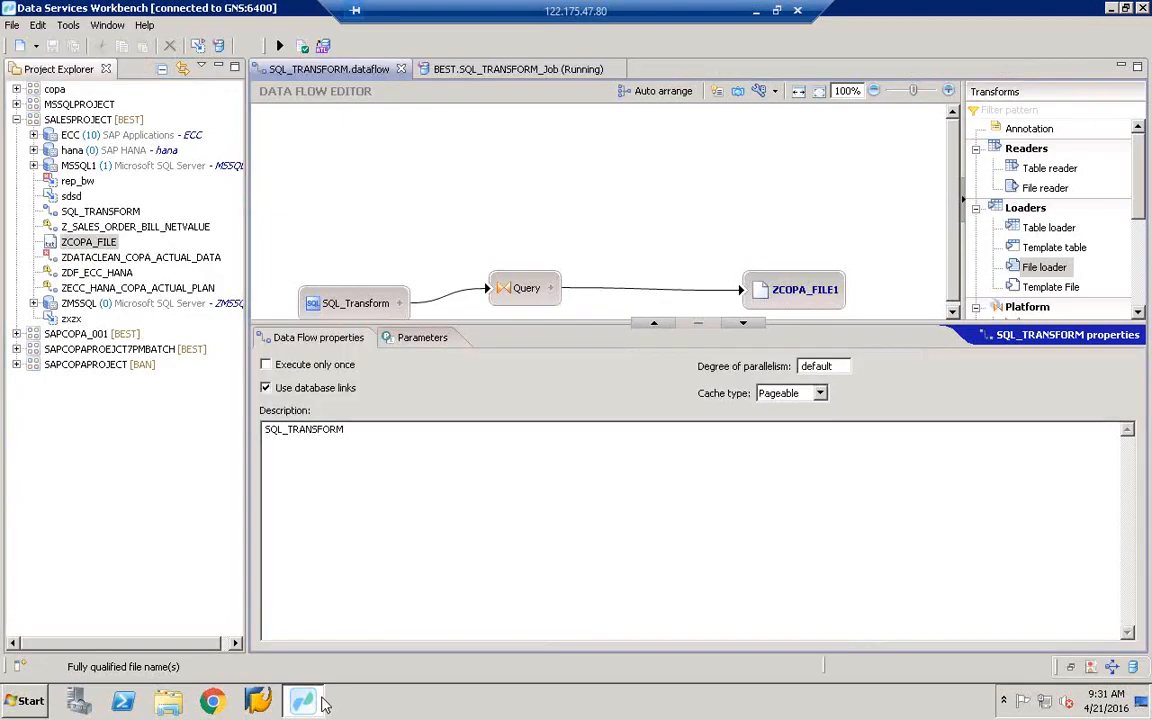
- View the empty monitor log of the running BEST.SQL_TRANSFORM_Job, then minimize the Workbench
left_click(482, 67)
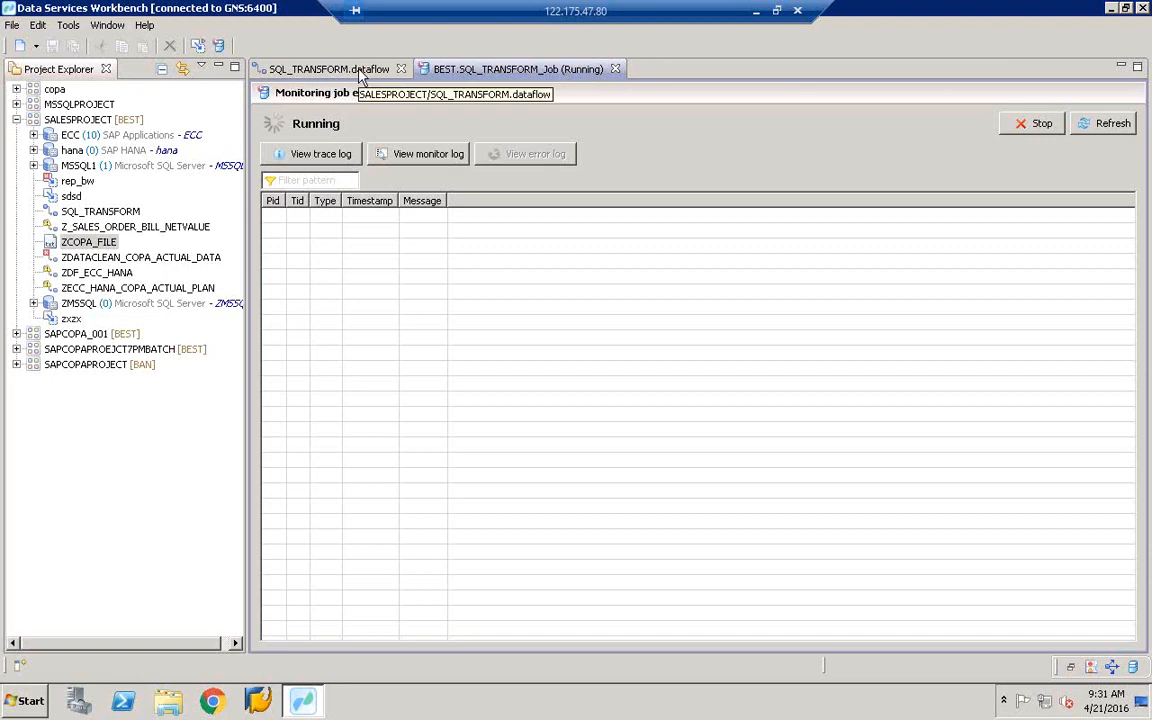
left_click(381, 156)
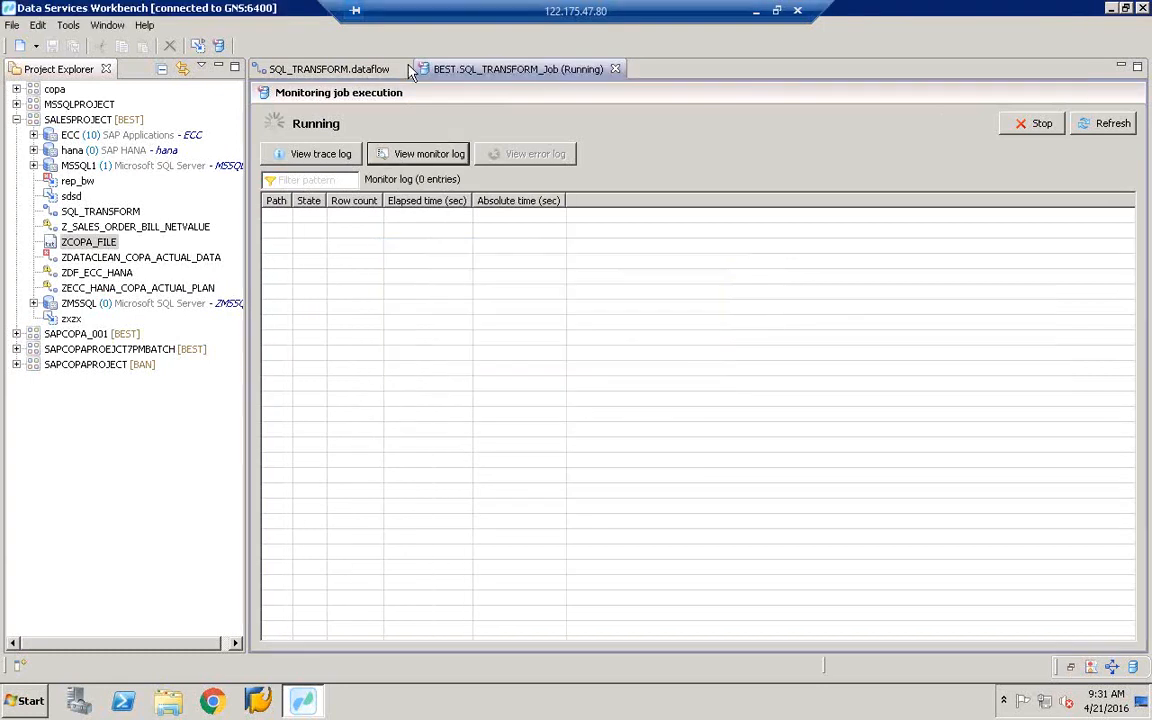
left_click(378, 72)
left_click(488, 72)
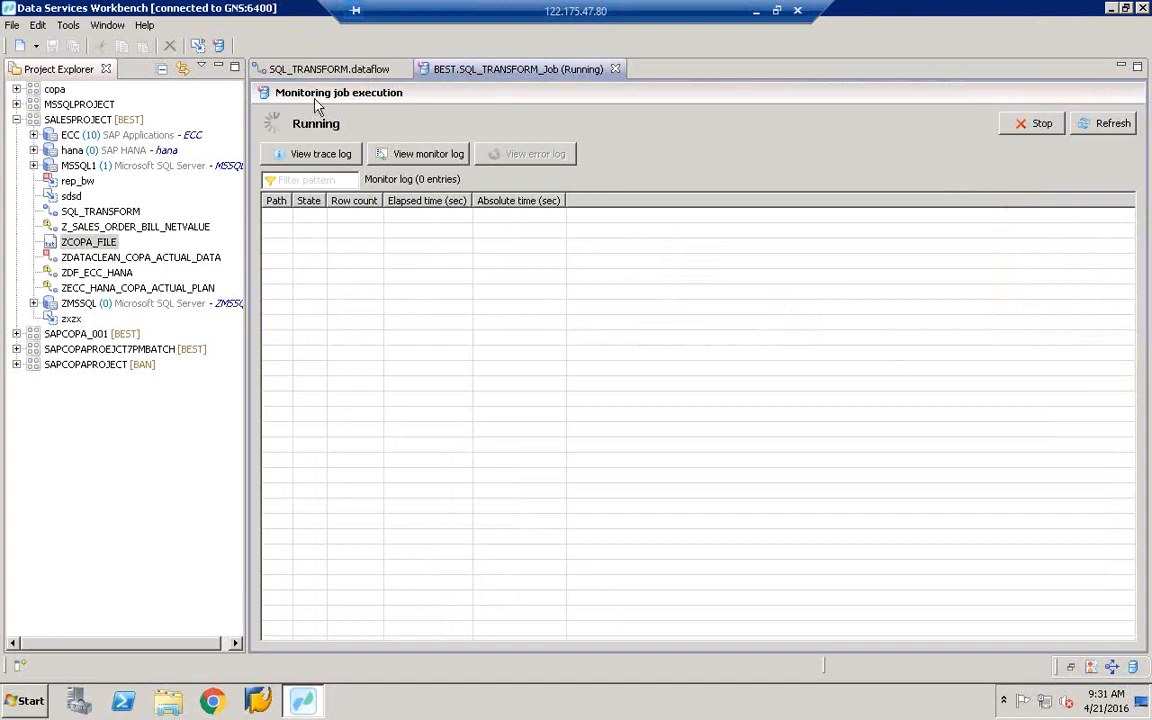
left_click(1112, 8)
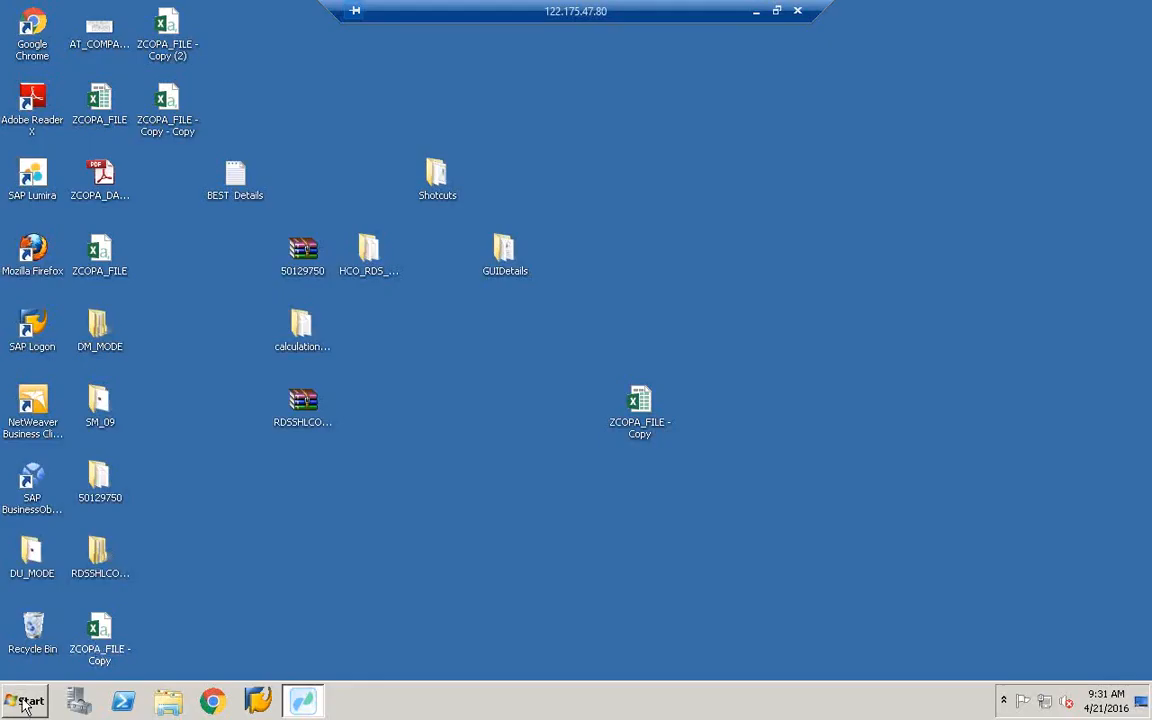
- Launch Paint through a search for mspaint and maximize its window
key("super")
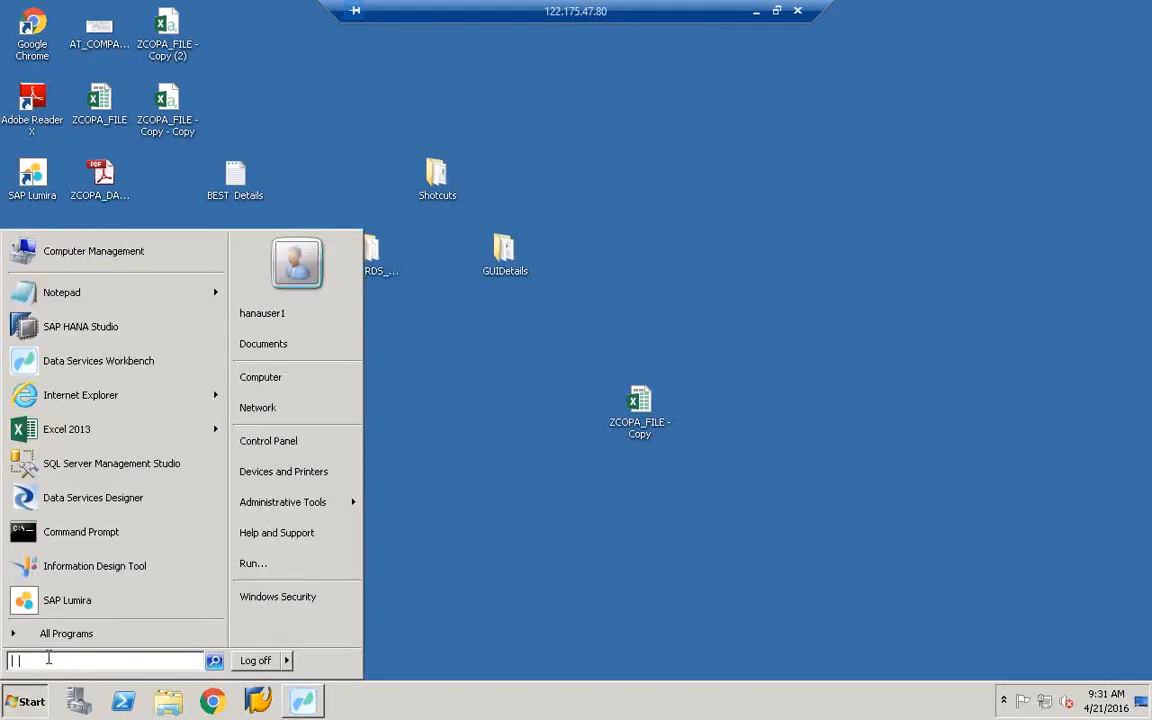
type("mspaint")
key("Return")
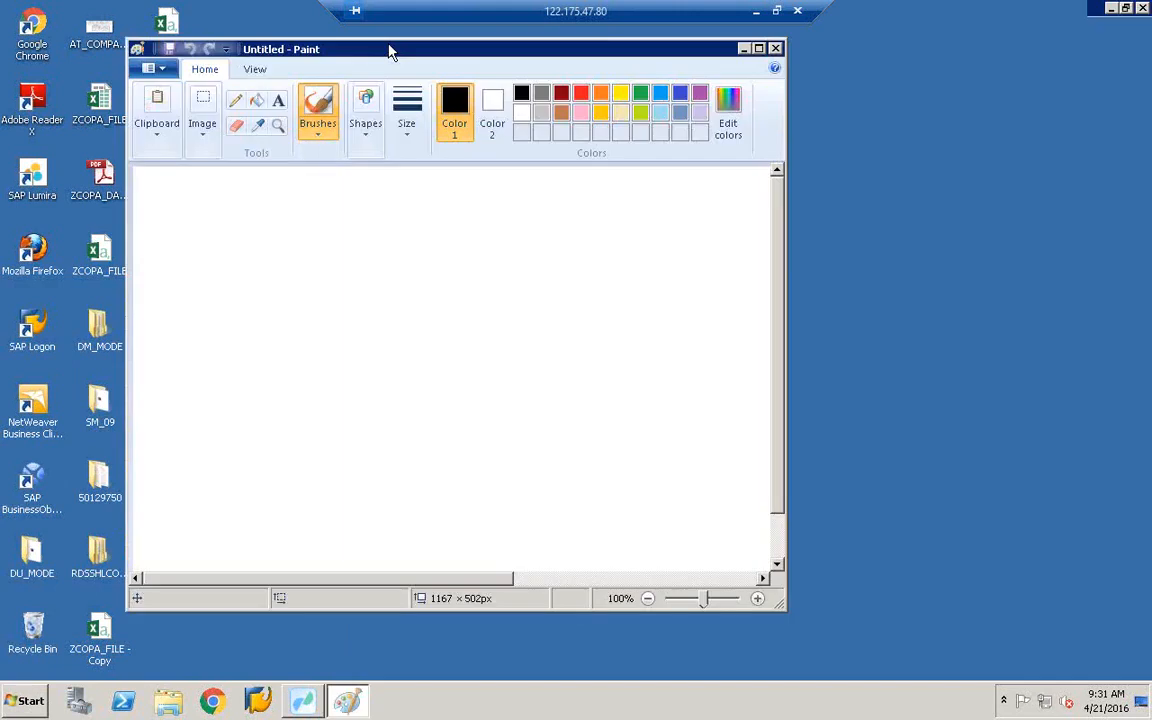
double_click(388, 49)
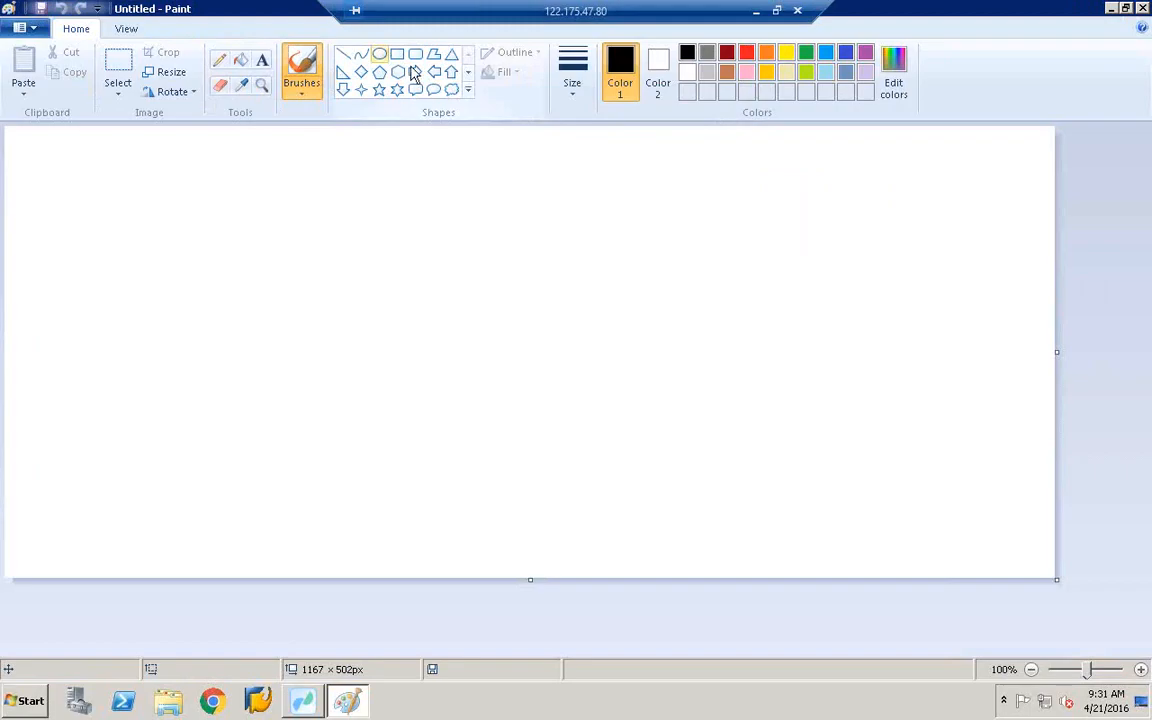
- Draw and move a trial rectangle, then undo it to clear the canvas
left_click(397, 55)
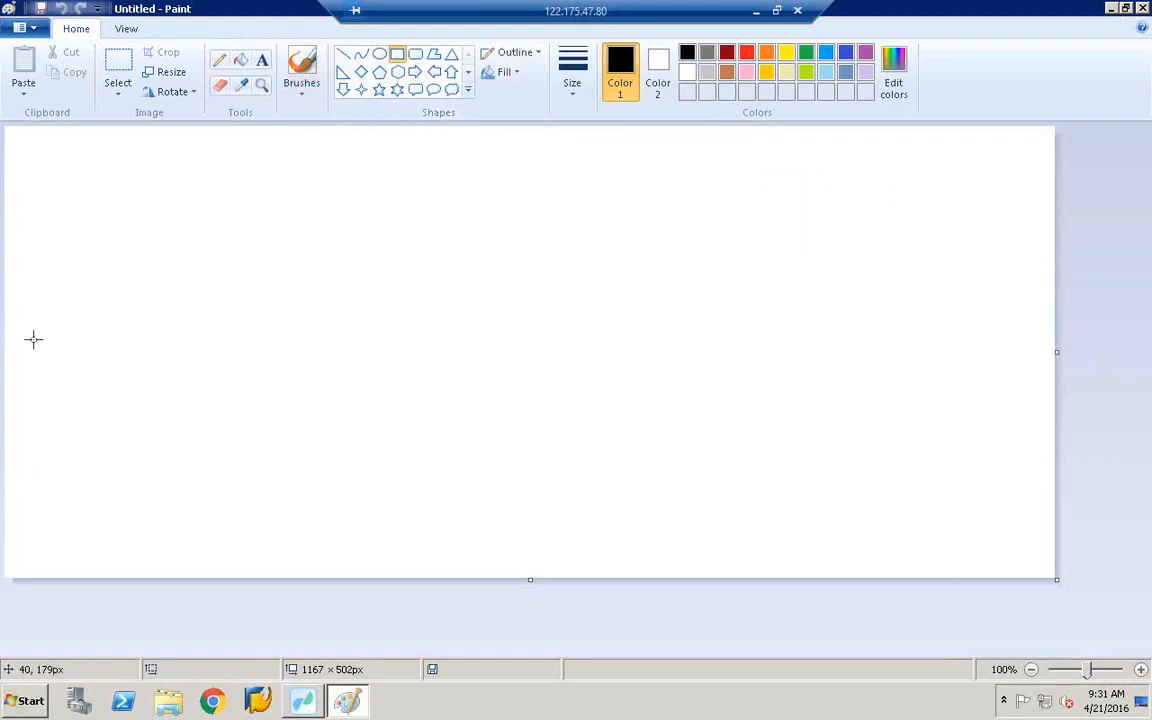
left_click_drag(33, 339, 192, 462)
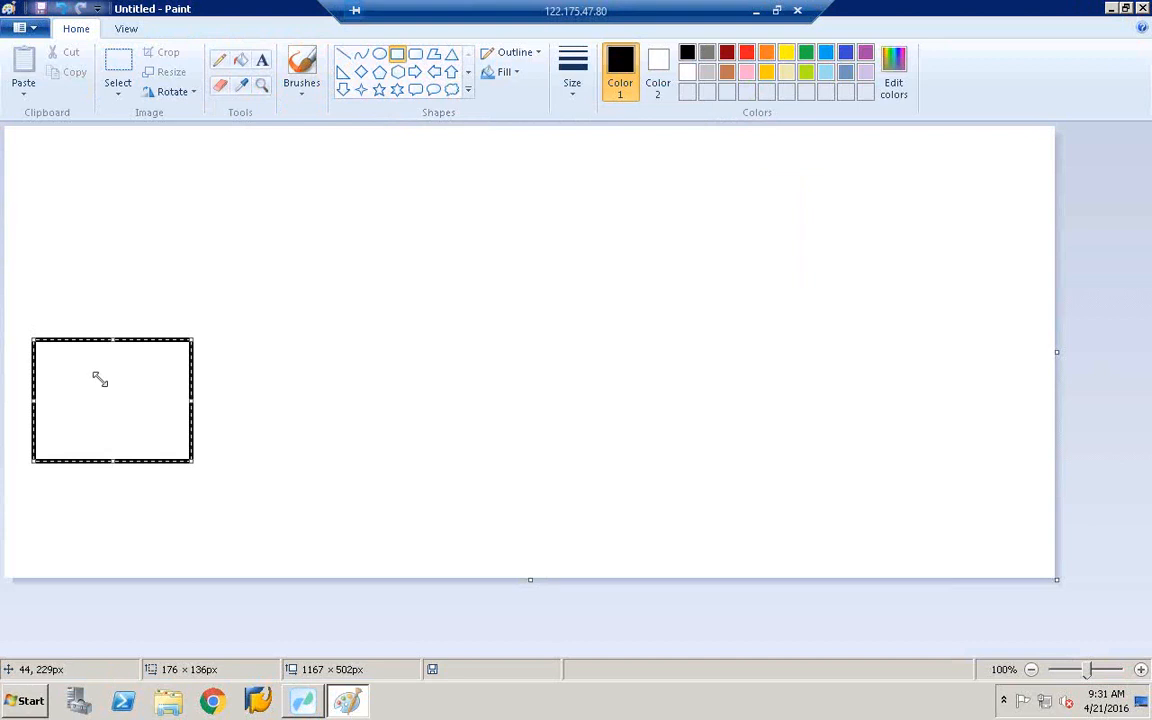
left_click_drag(50, 352, 138, 295)
left_click(244, 247)
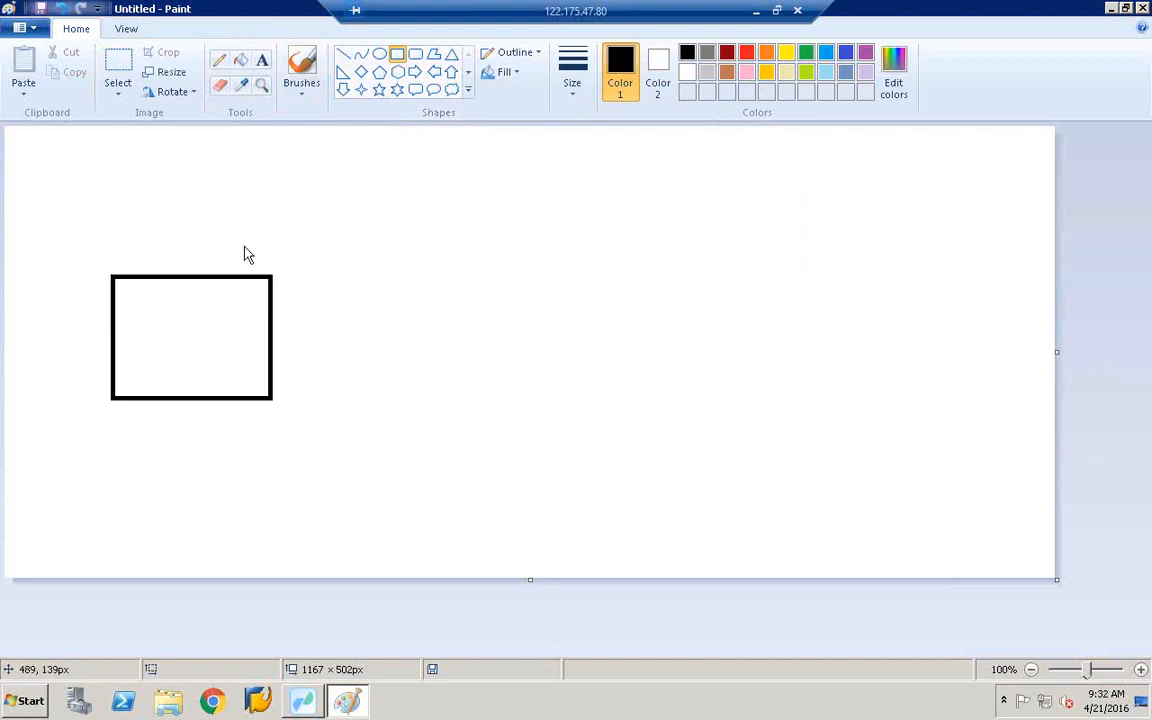
left_click(397, 56)
left_click(61, 9)
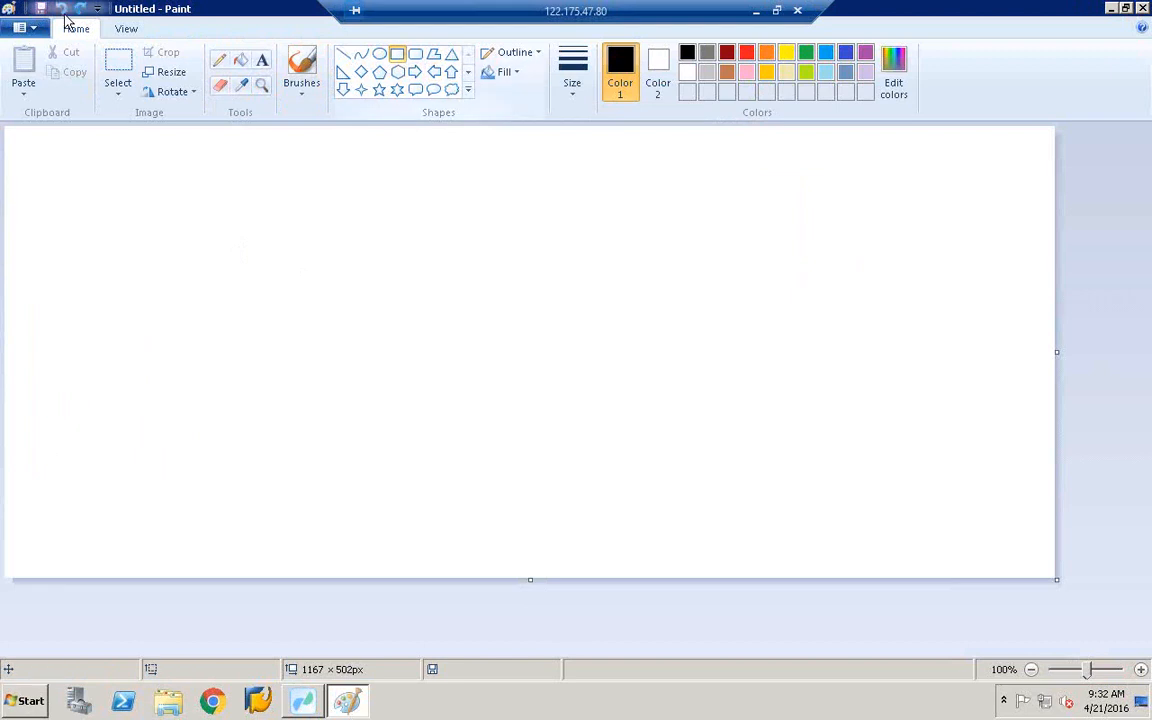
- Draw nine rectangles in three rows of three across the canvas
mouse_move(60, 171)
left_mouse_down()
mouse_move(154, 219)
mouse_move(168, 242)
left_mouse_up()
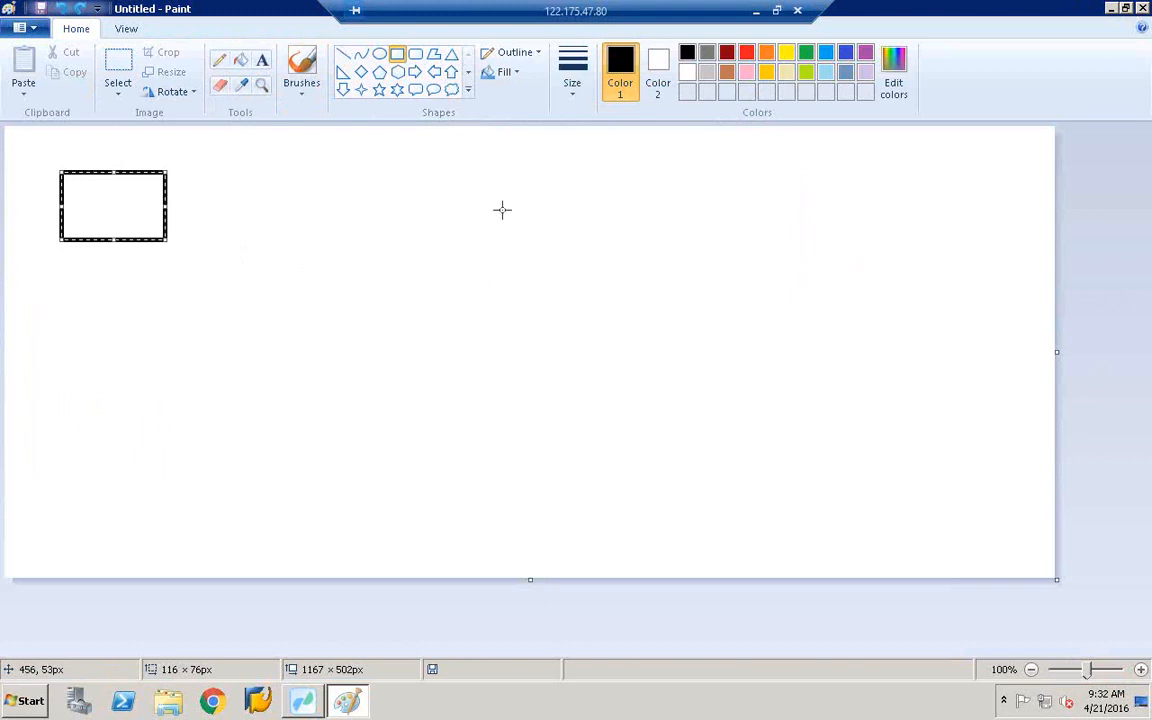
left_click_drag(415, 176, 566, 251)
left_click_drag(782, 168, 914, 236)
mouse_move(49, 329)
left_mouse_down()
mouse_move(154, 368)
mouse_move(191, 398)
left_mouse_up()
left_click_drag(427, 307, 584, 390)
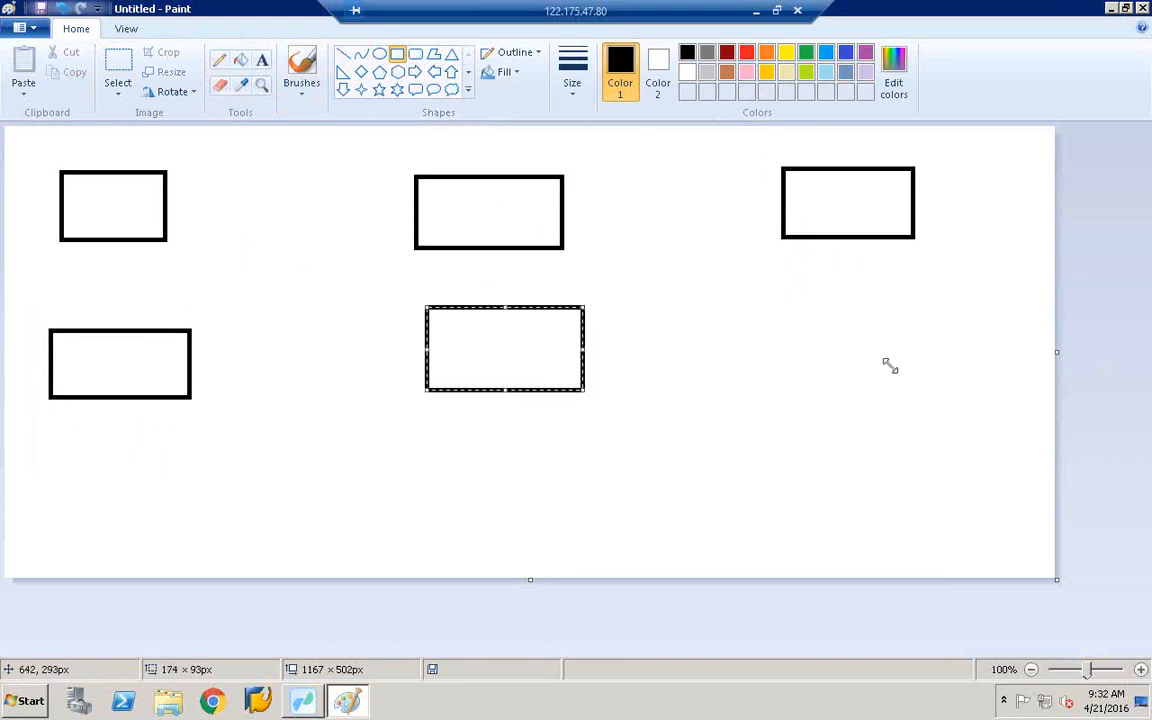
left_click_drag(797, 303, 921, 383)
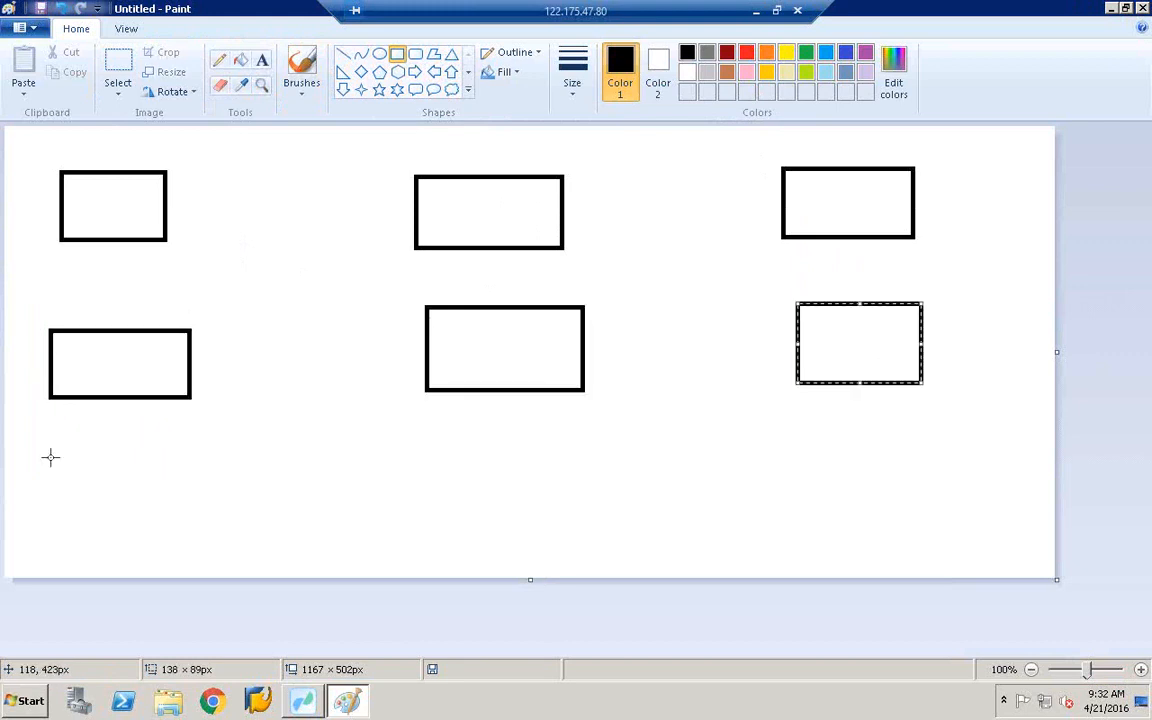
left_click_drag(45, 456, 219, 527)
left_click_drag(446, 459, 640, 535)
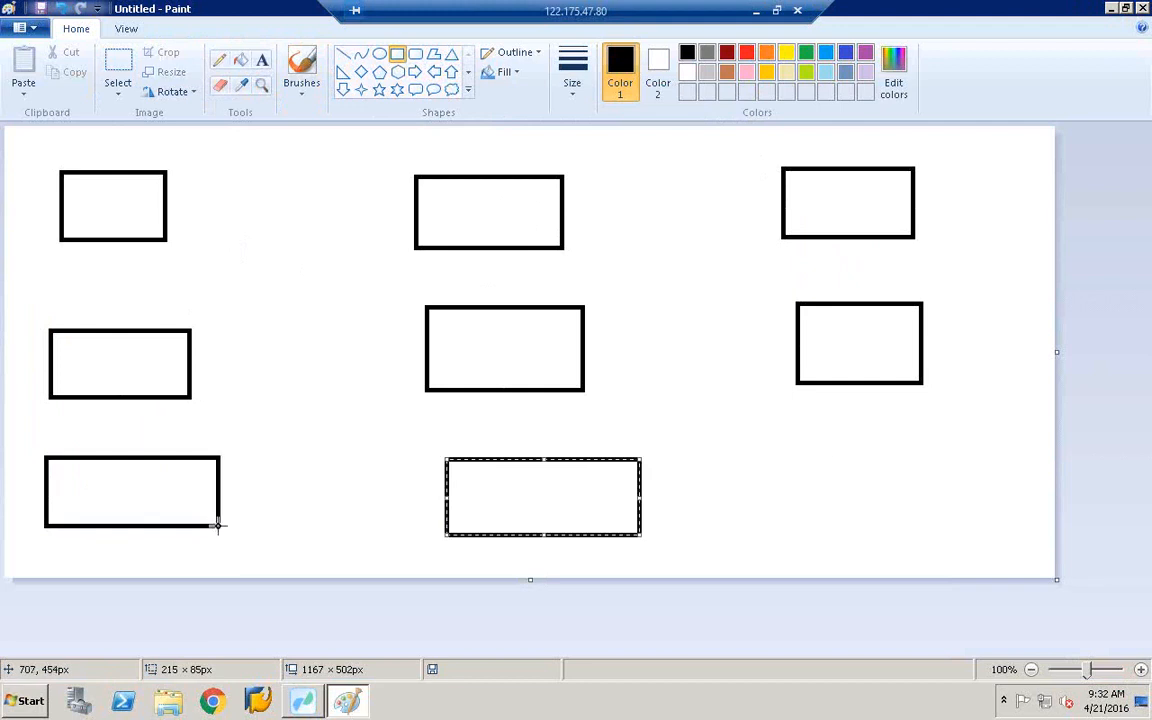
left_click_drag(822, 460, 954, 532)
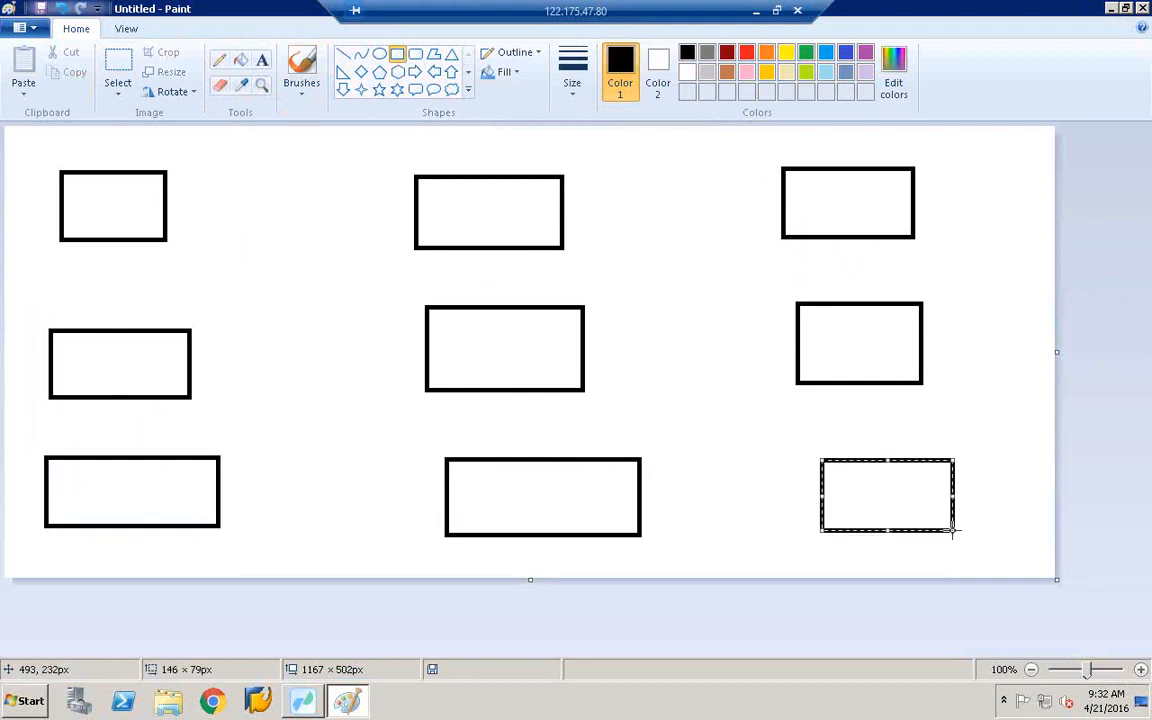
- Write 'etl' inside the middle-left rectangle and place a text box below it
left_click(260, 62)
left_click(78, 350)
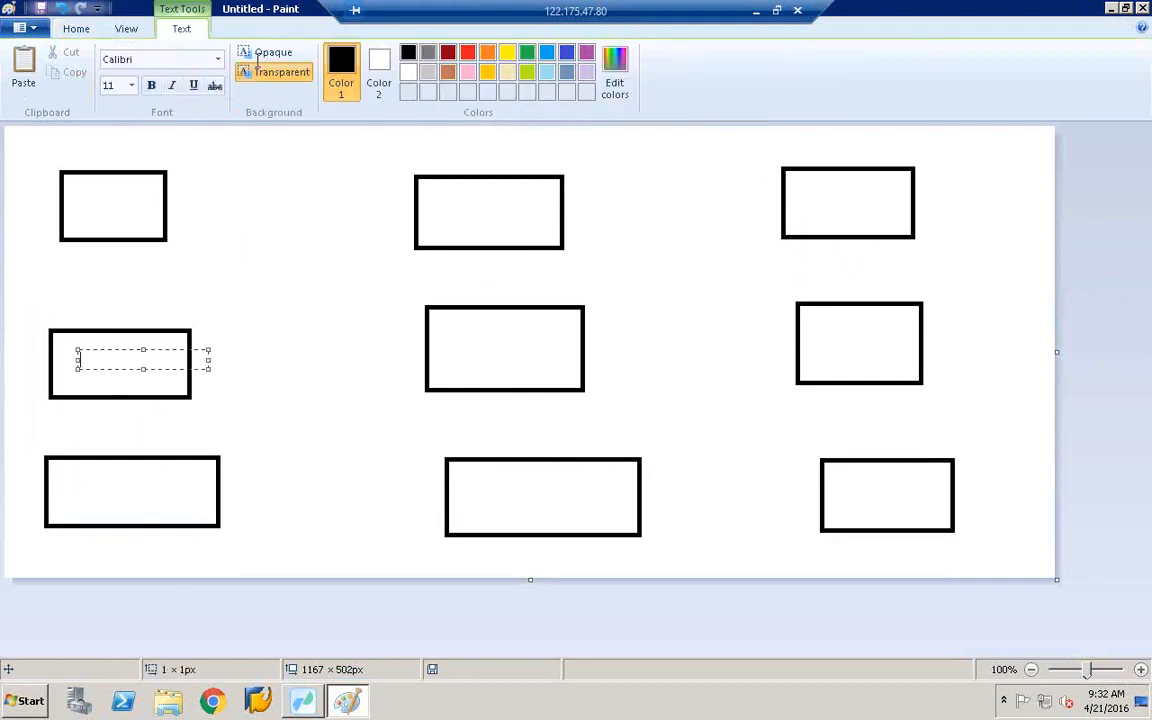
type("etl")
left_click(320, 220)
left_click(76, 406)
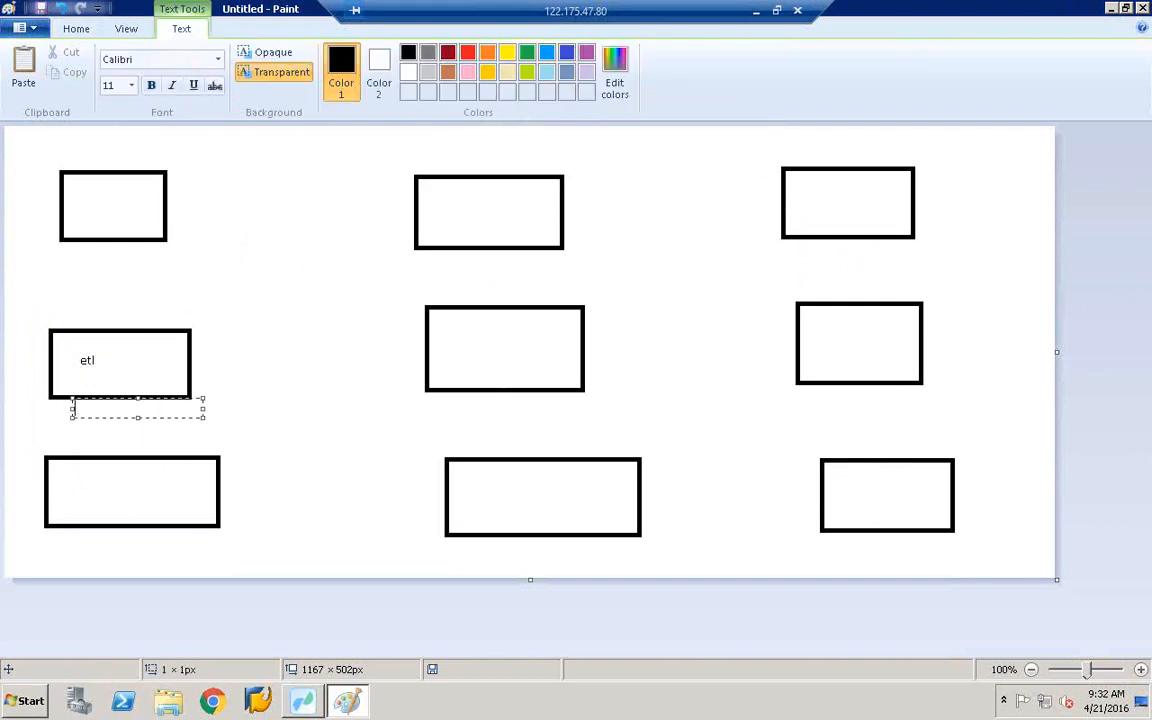
- Write 'bods' beneath the etl box and draw a line linking the top-row rectangles
type("bods")
left_click(188, 293)
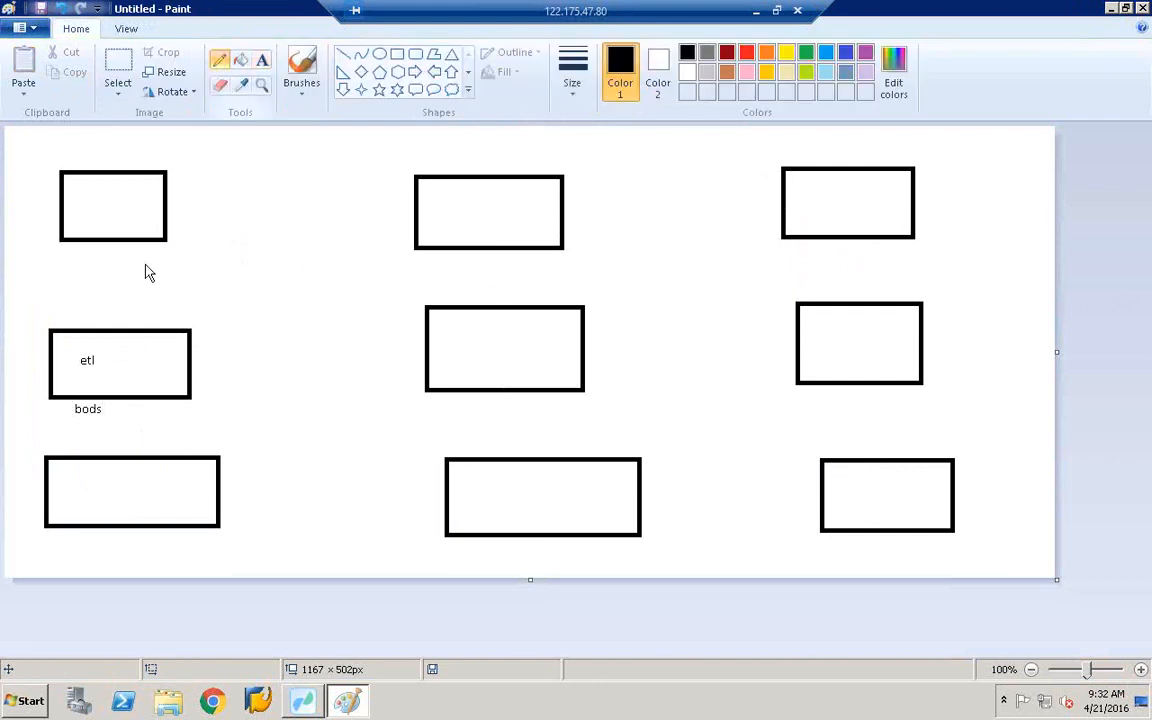
mouse_move(100, 197)
left_mouse_down()
mouse_move(476, 203)
mouse_move(871, 184)
left_mouse_up()
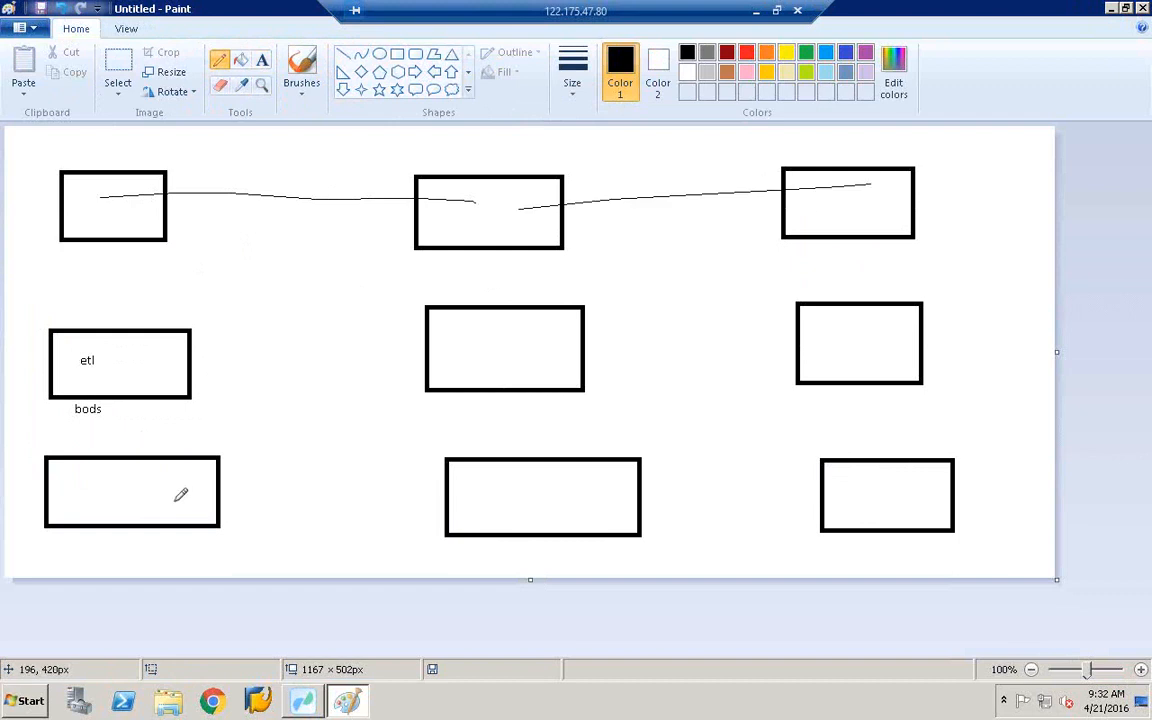
- Draw freehand lines linking the bottom-row rectangles and the middle-row rectangles
left_click_drag(175, 500, 507, 500)
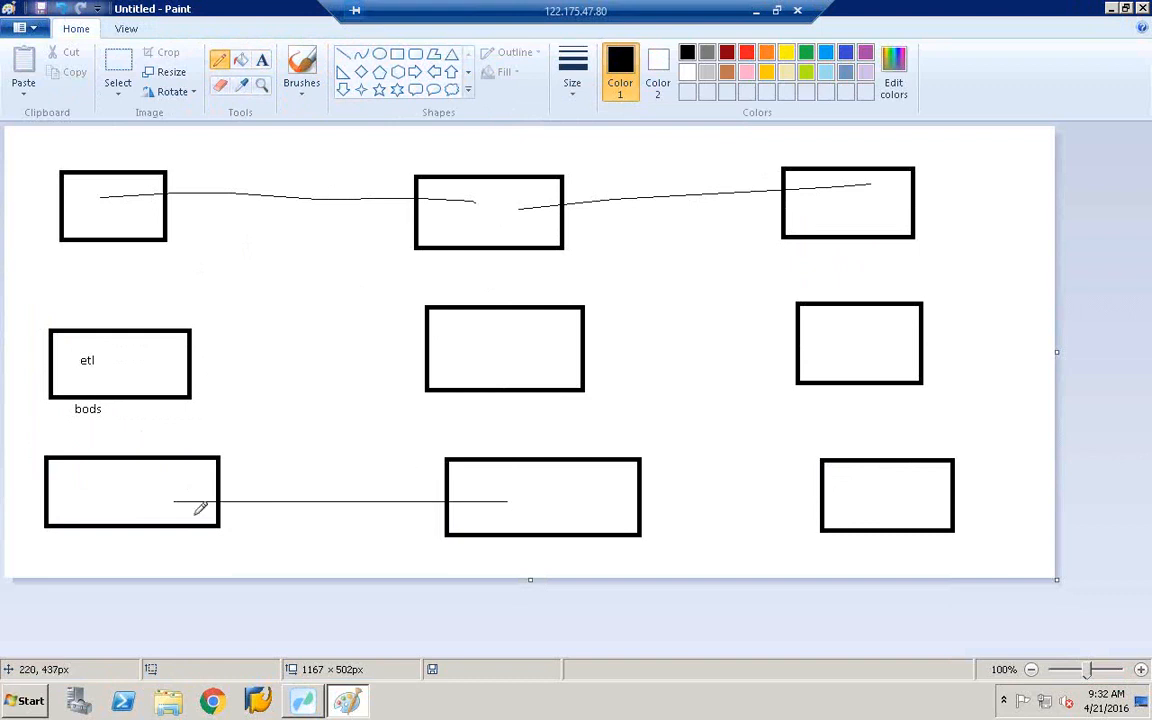
left_click_drag(586, 493, 846, 497)
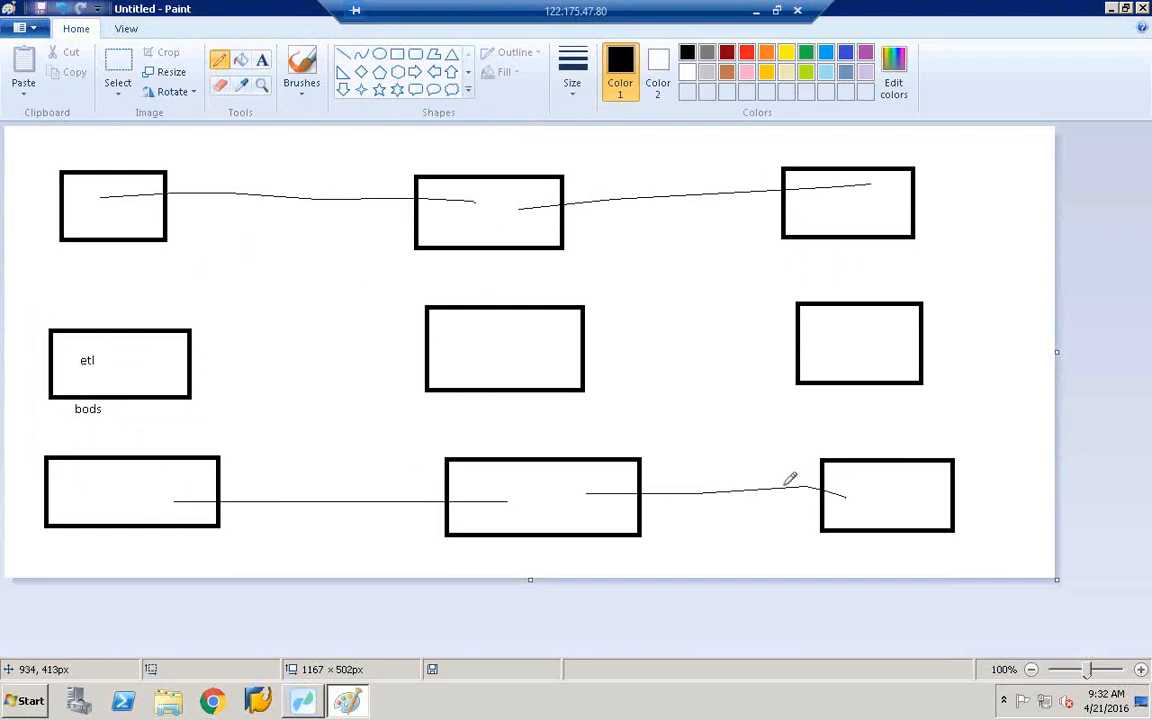
mouse_move(129, 350)
left_mouse_down()
mouse_move(113, 370)
mouse_move(442, 292)
mouse_move(501, 354)
mouse_move(537, 333)
mouse_move(830, 322)
left_mouse_up()
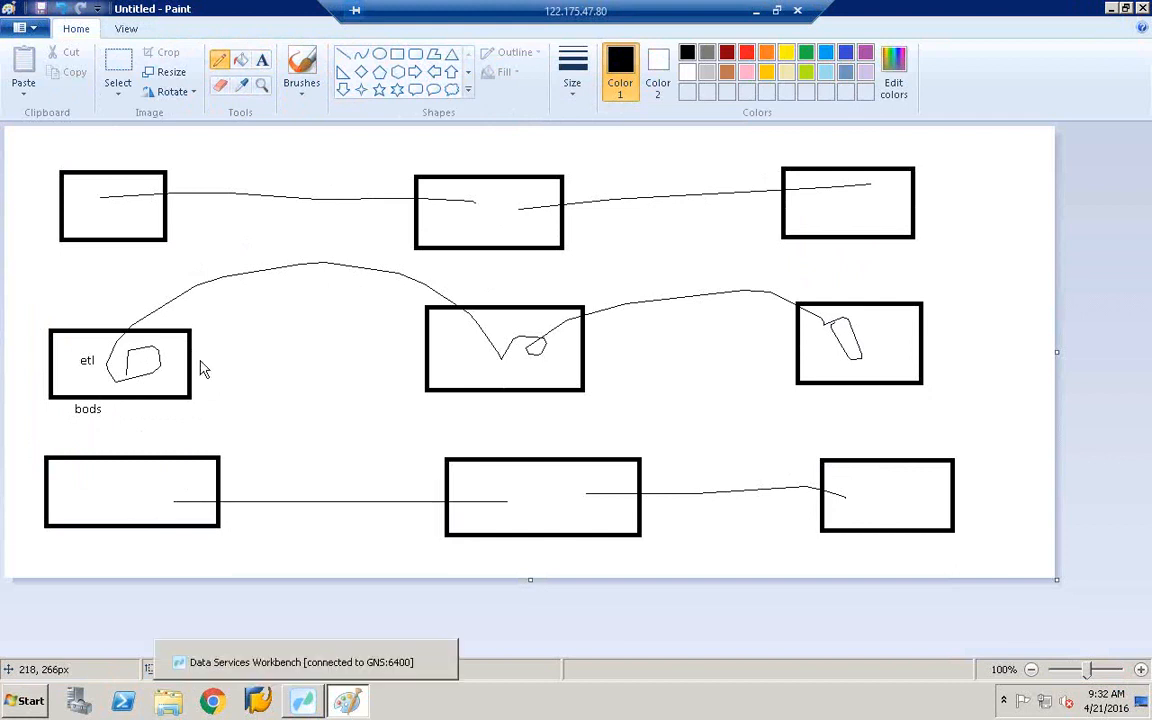
- Back in the Workbench, collapse SALESPROJECT, expand SAPCOPAPROJECT, and choose Export on SALESPROJECT
left_click(302, 701)
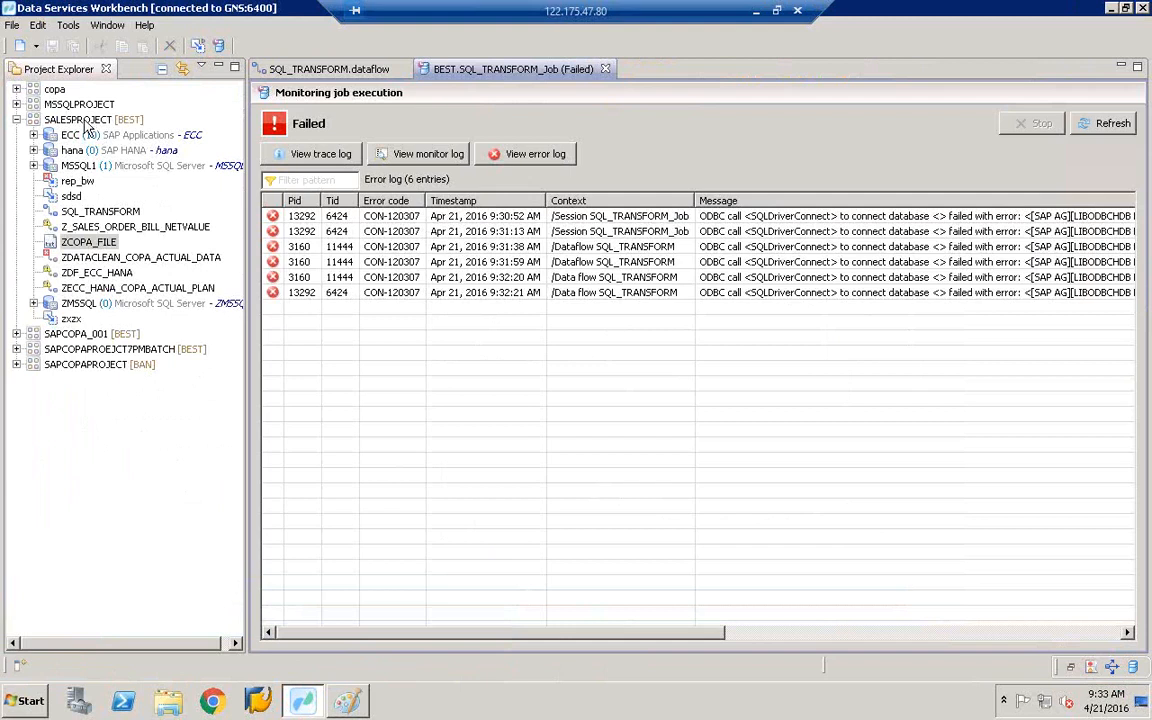
left_click(352, 68)
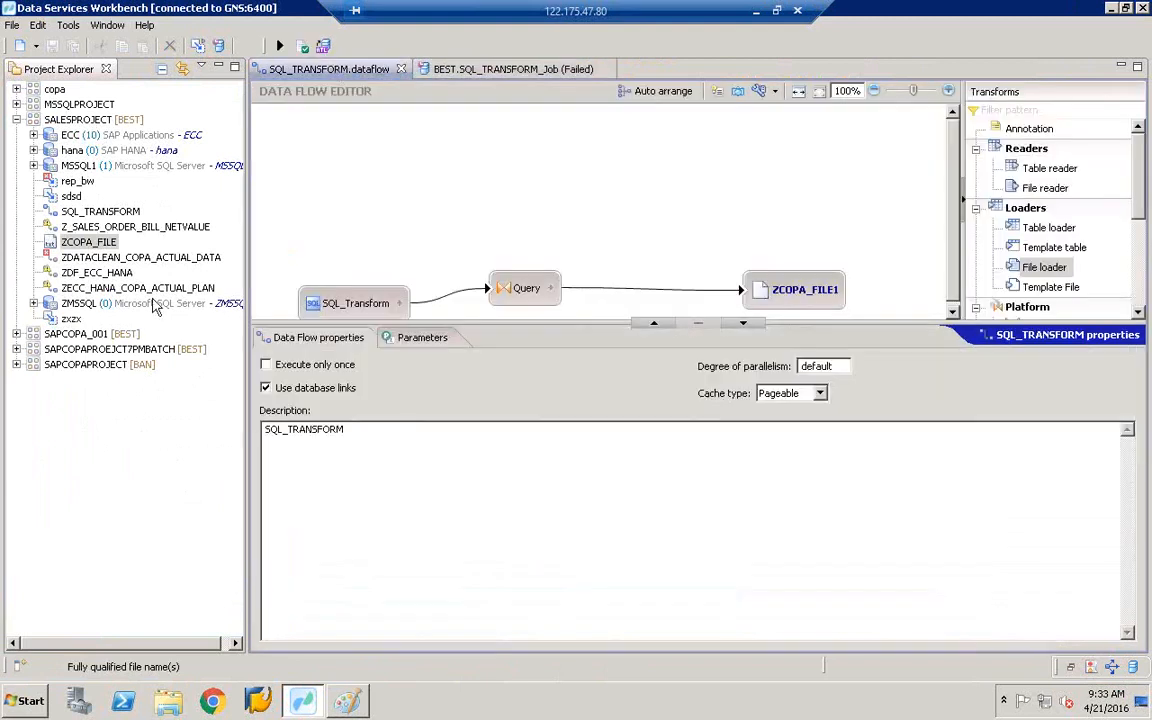
left_click(16, 120)
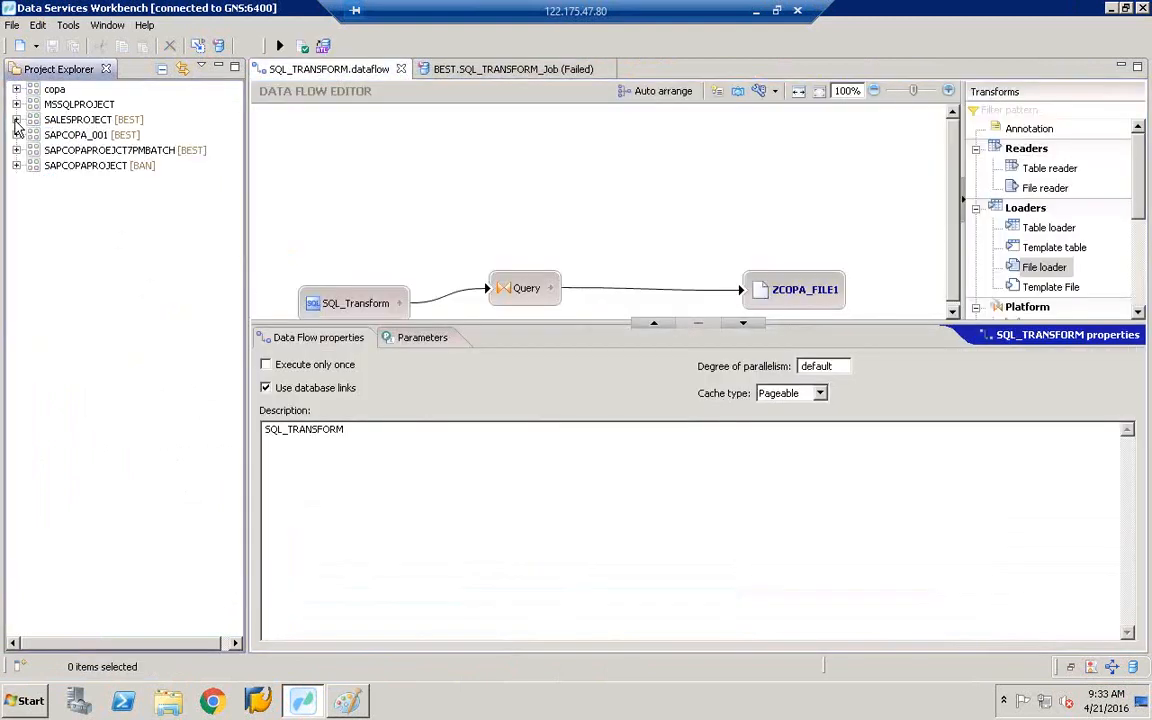
left_click(90, 166)
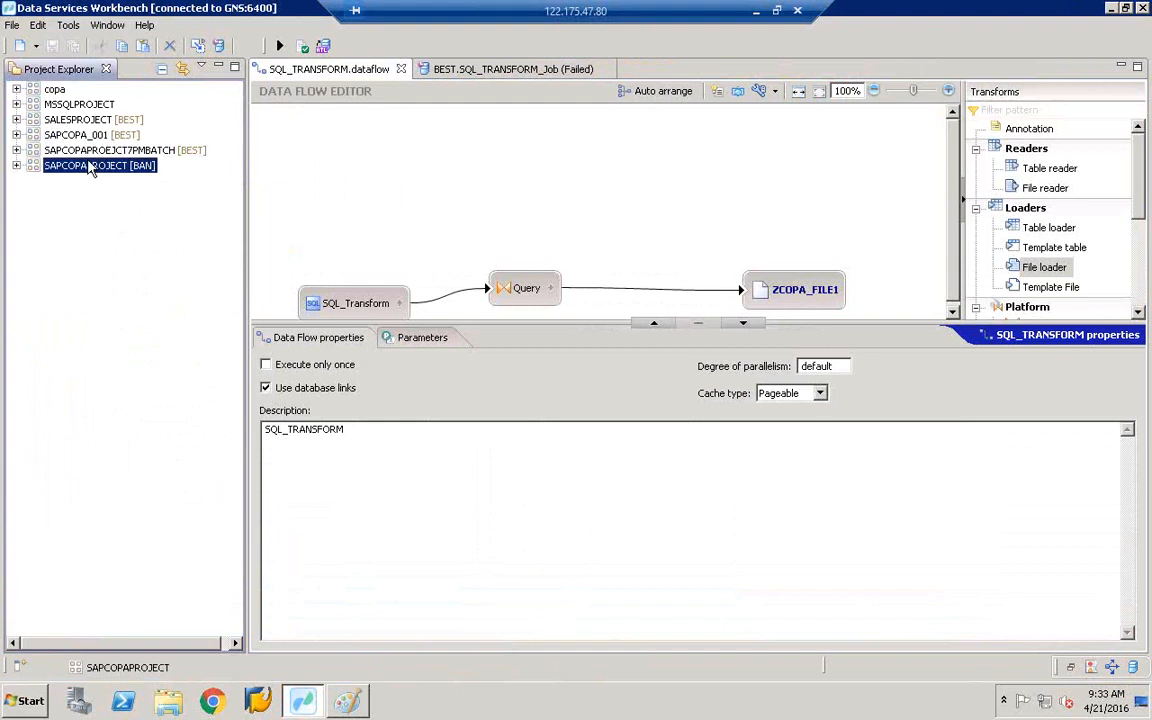
left_click(16, 166)
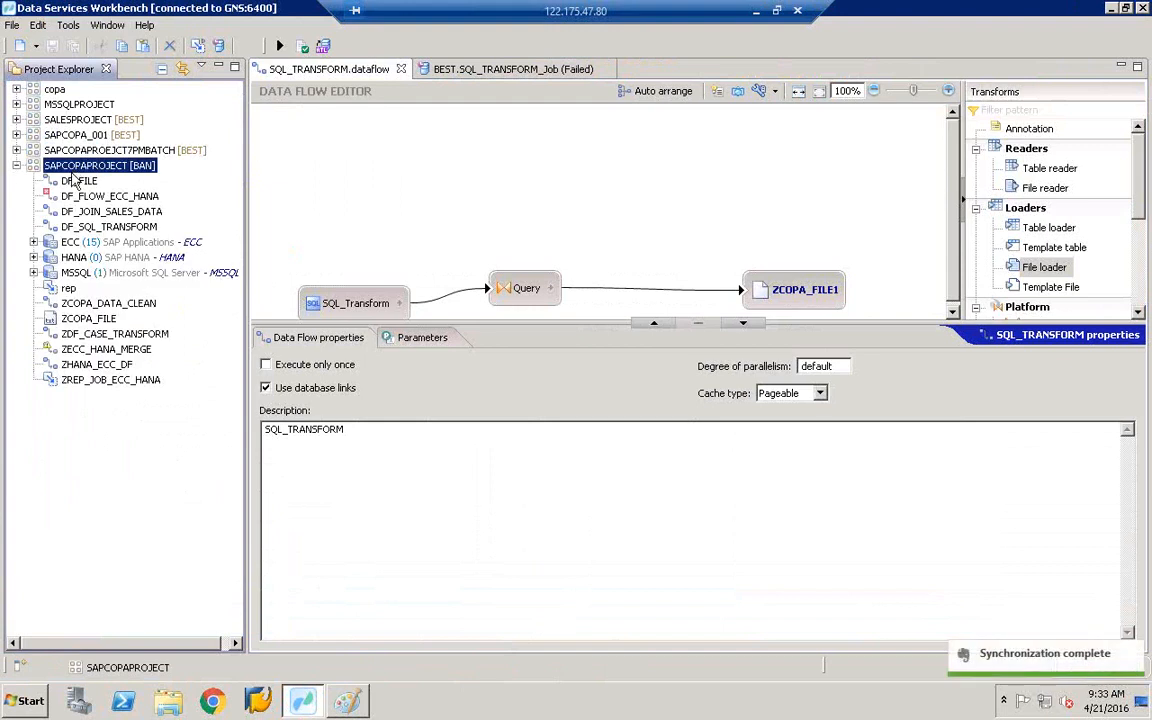
right_click(74, 121)
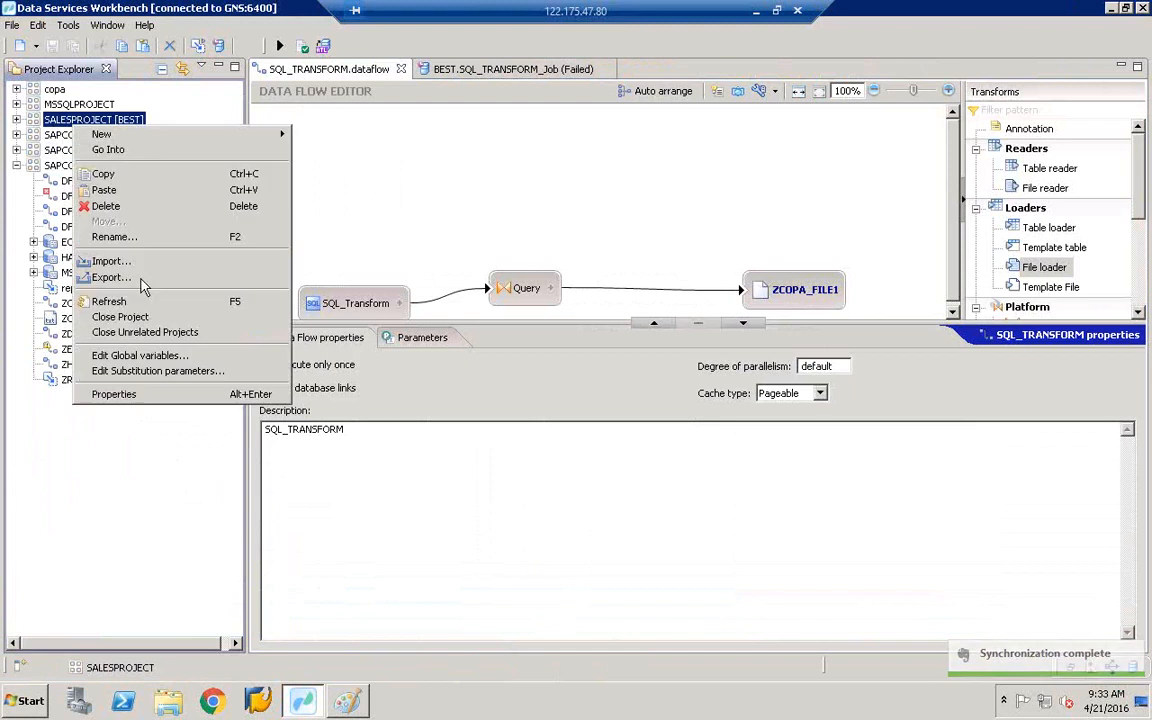
left_click(148, 281)
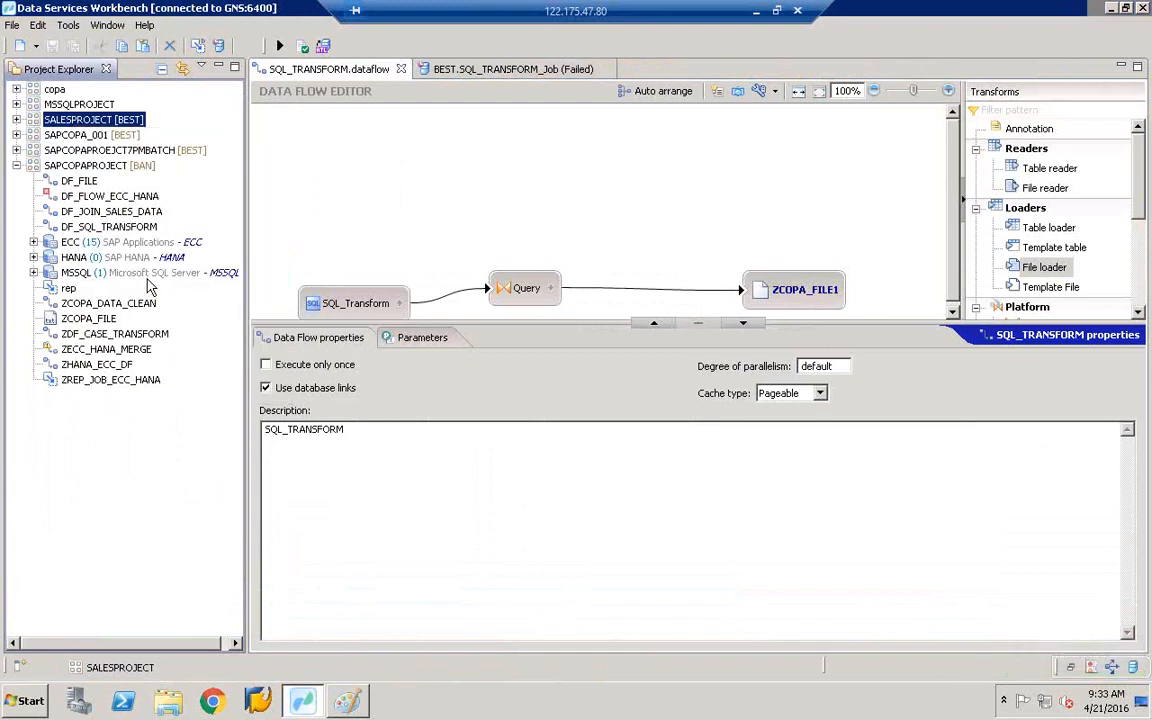
- Choose a File System export and add SAPCOPAPROEJCT7PMBATCH and SAPCOPAPROJECT alongside SALESPROJECT
left_click(463, 212)
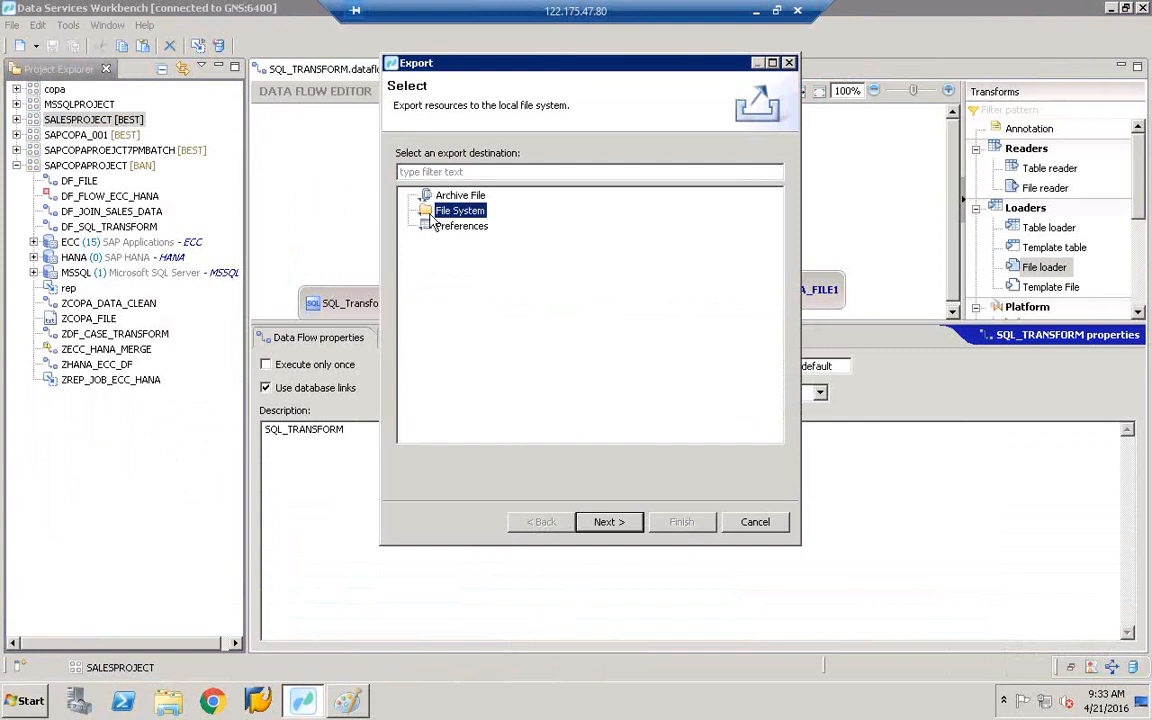
left_click(607, 521)
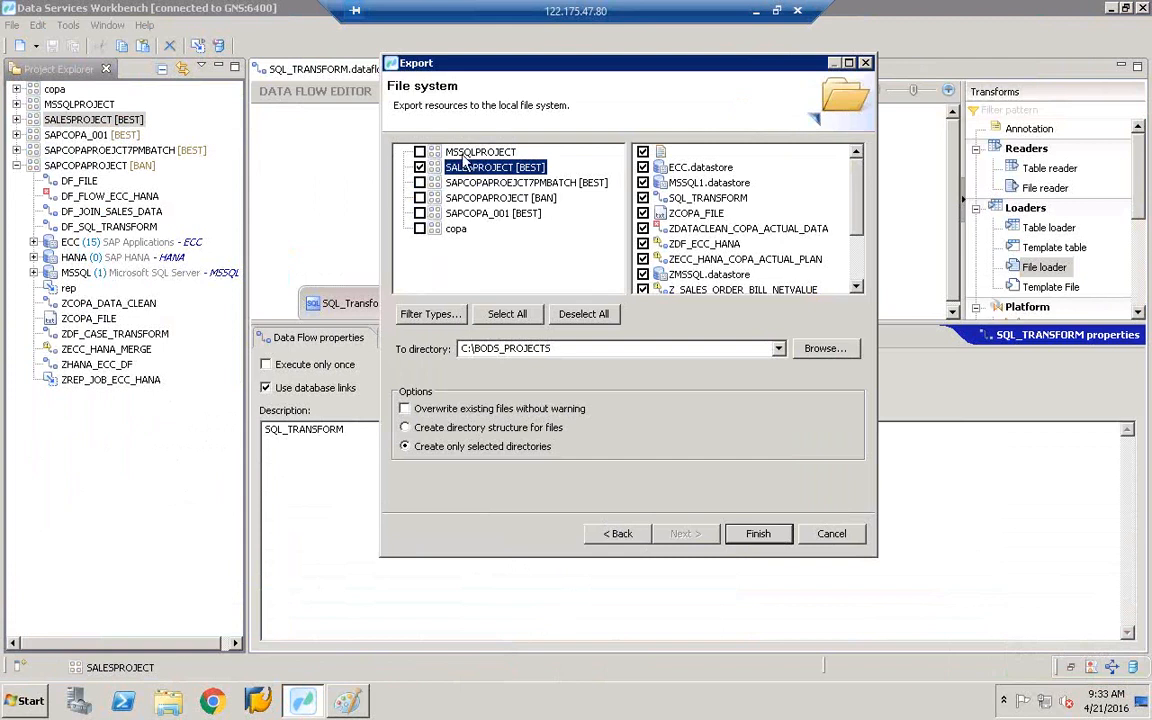
left_click(419, 182)
left_click(420, 198)
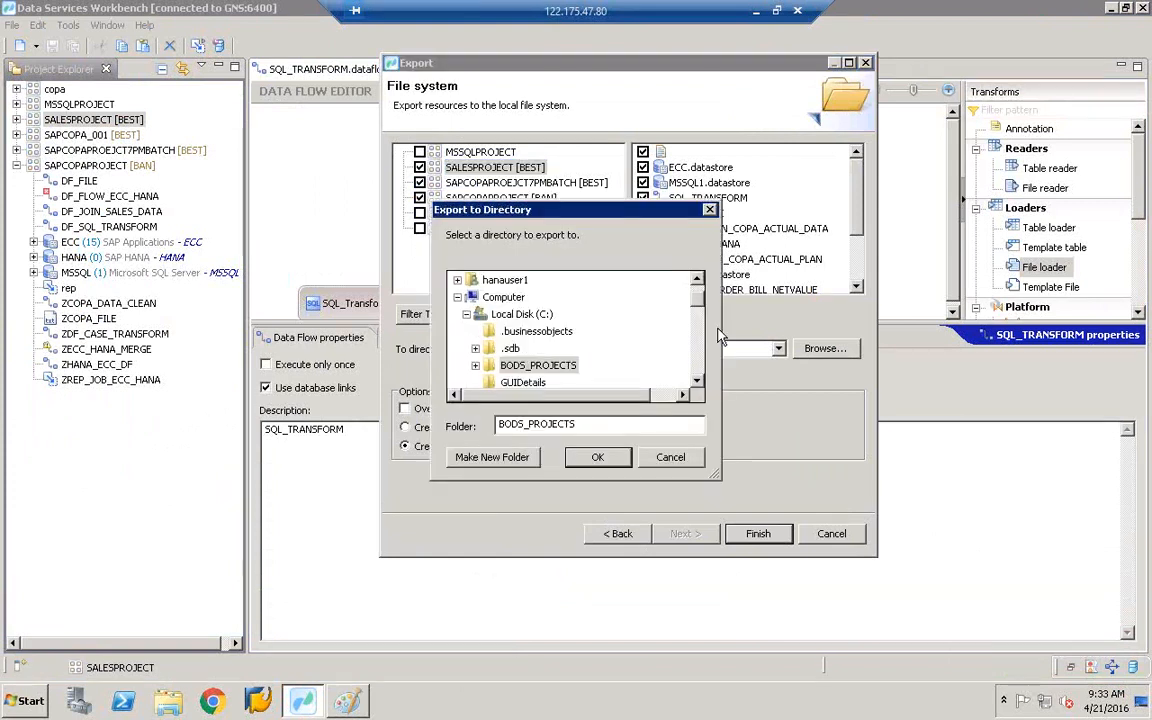
- Create a BODS_PROJECT1 folder on the Desktop as destination and finish the export
left_click_drag(698, 298, 698, 288)
left_click(625, 280)
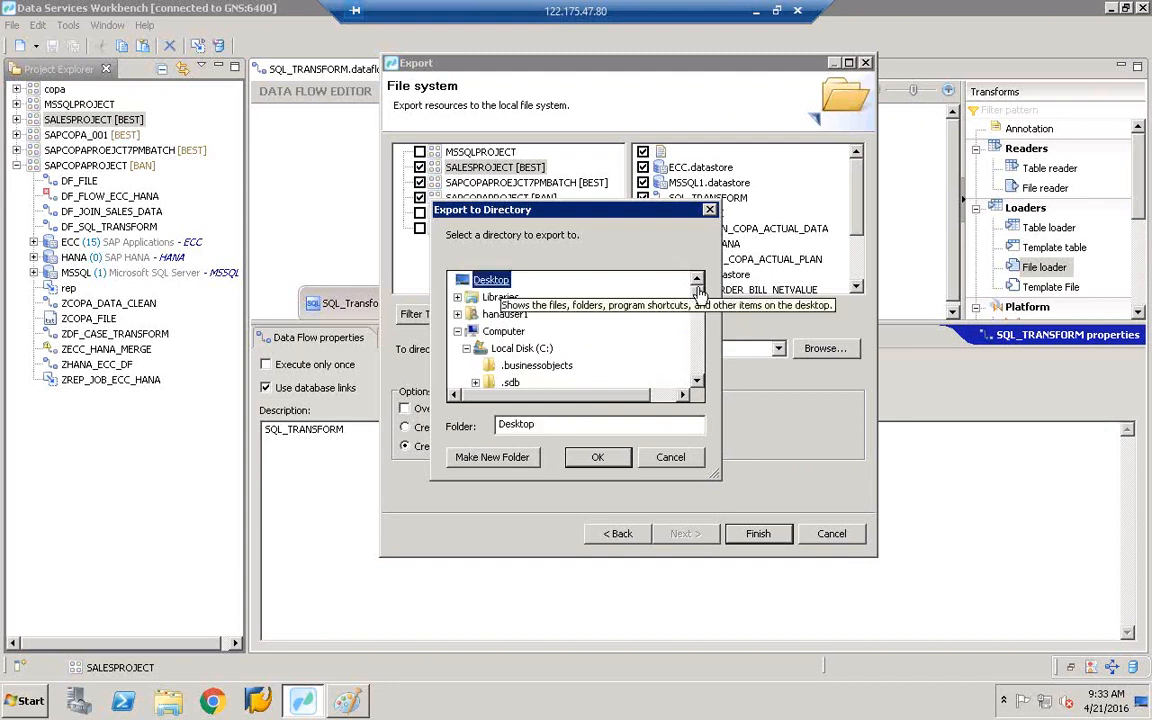
left_click(500, 458)
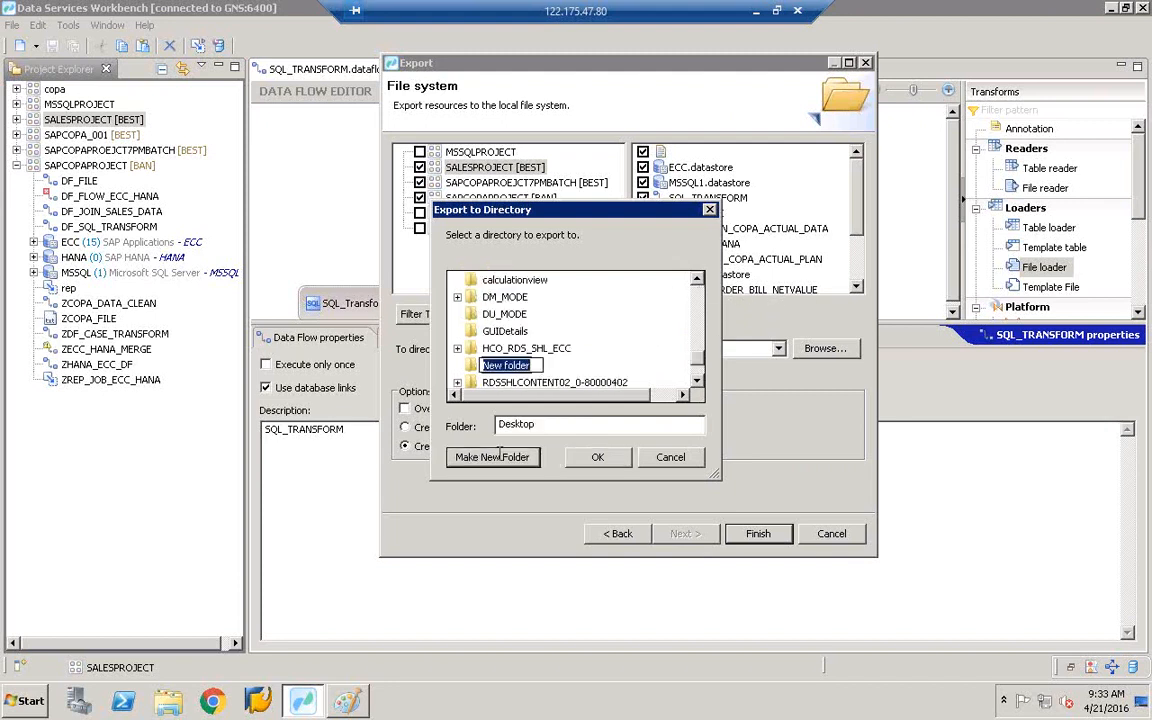
left_click_drag(541, 366, 482, 366)
type("BODS_")
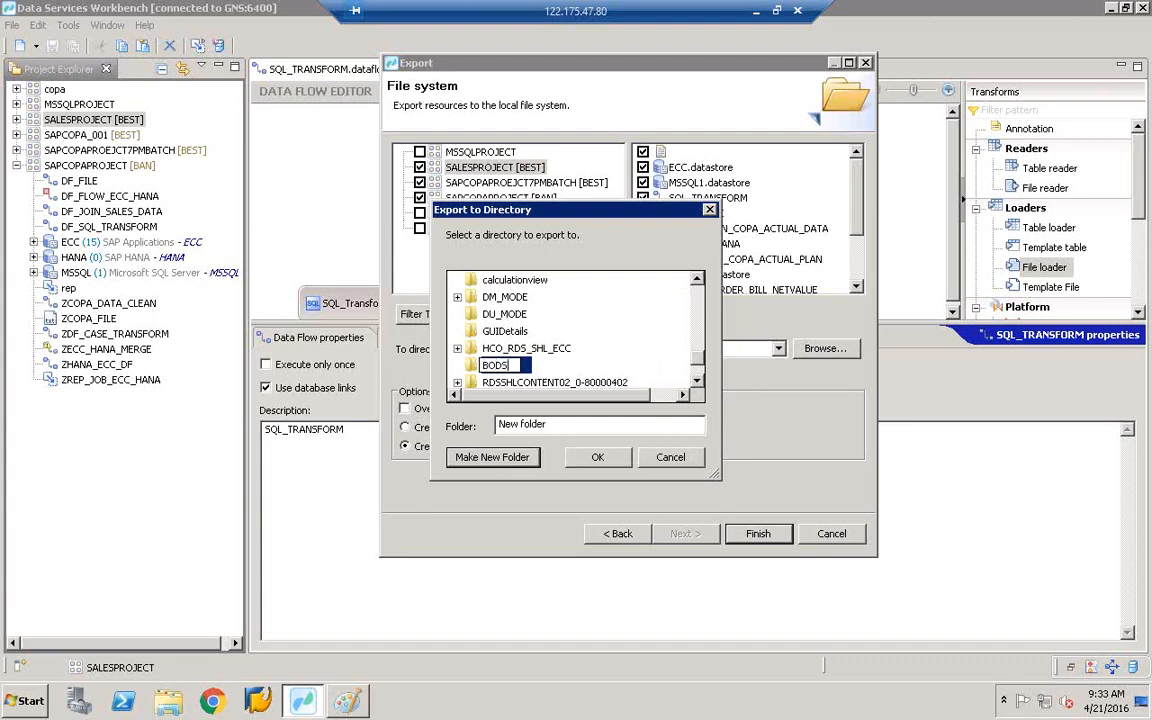
type("PROJECT")
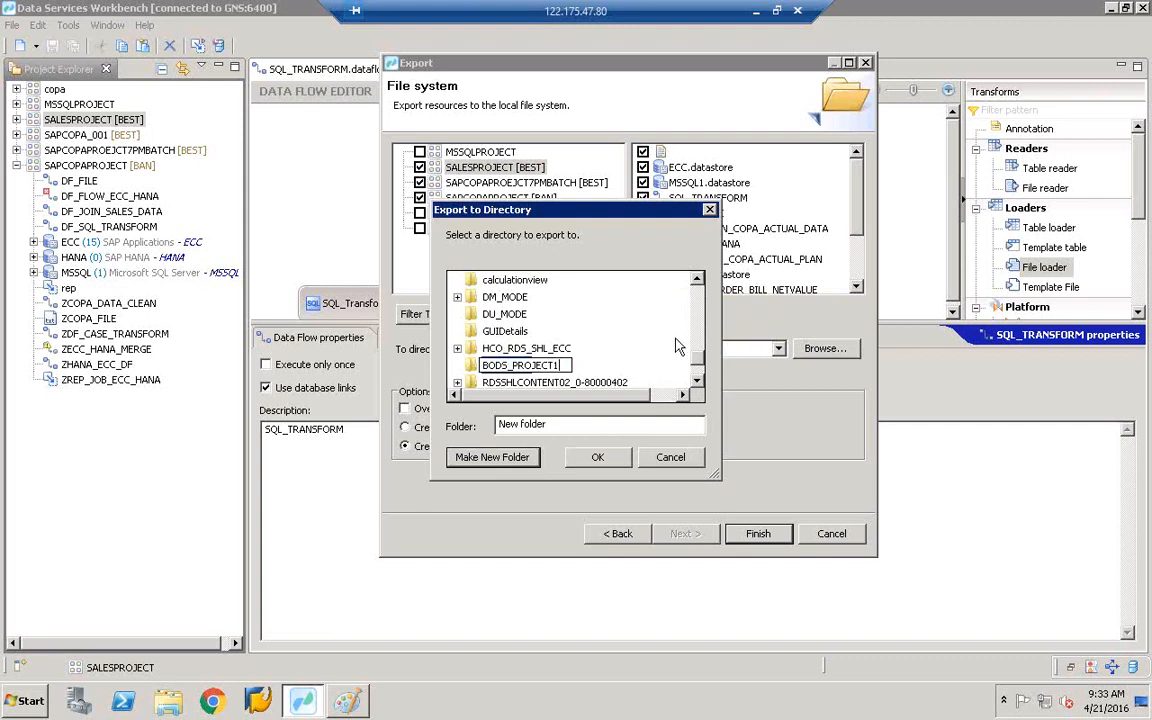
type("1")
key("Return")
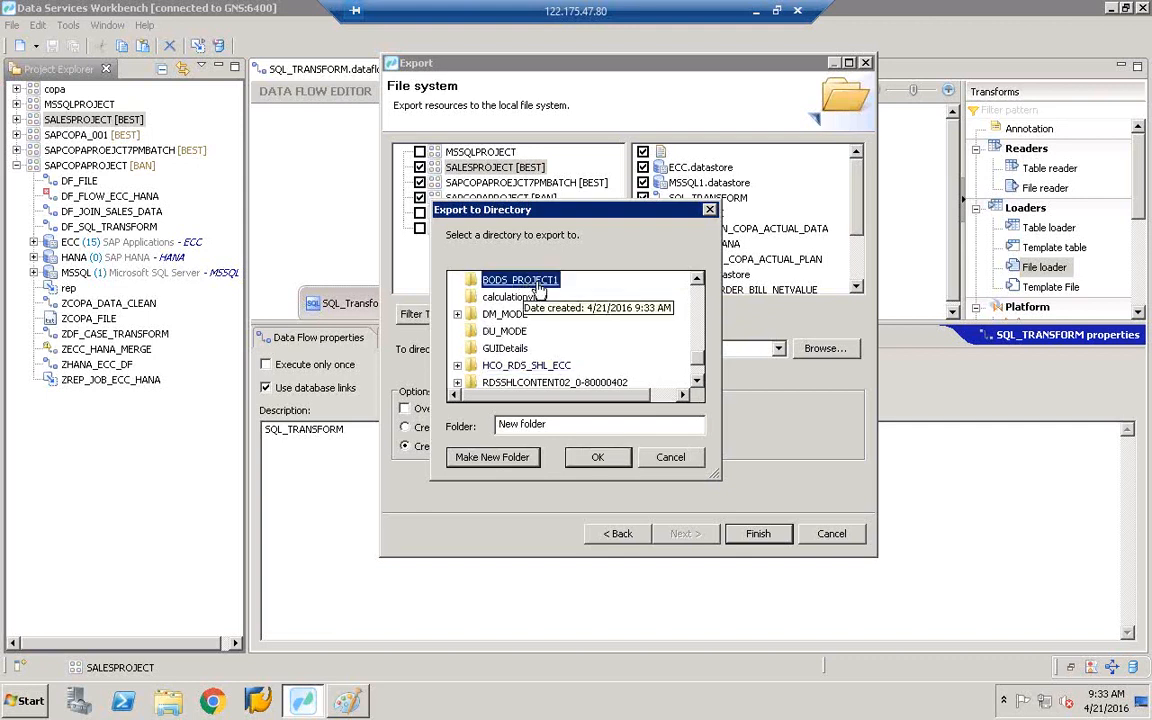
left_click(597, 457)
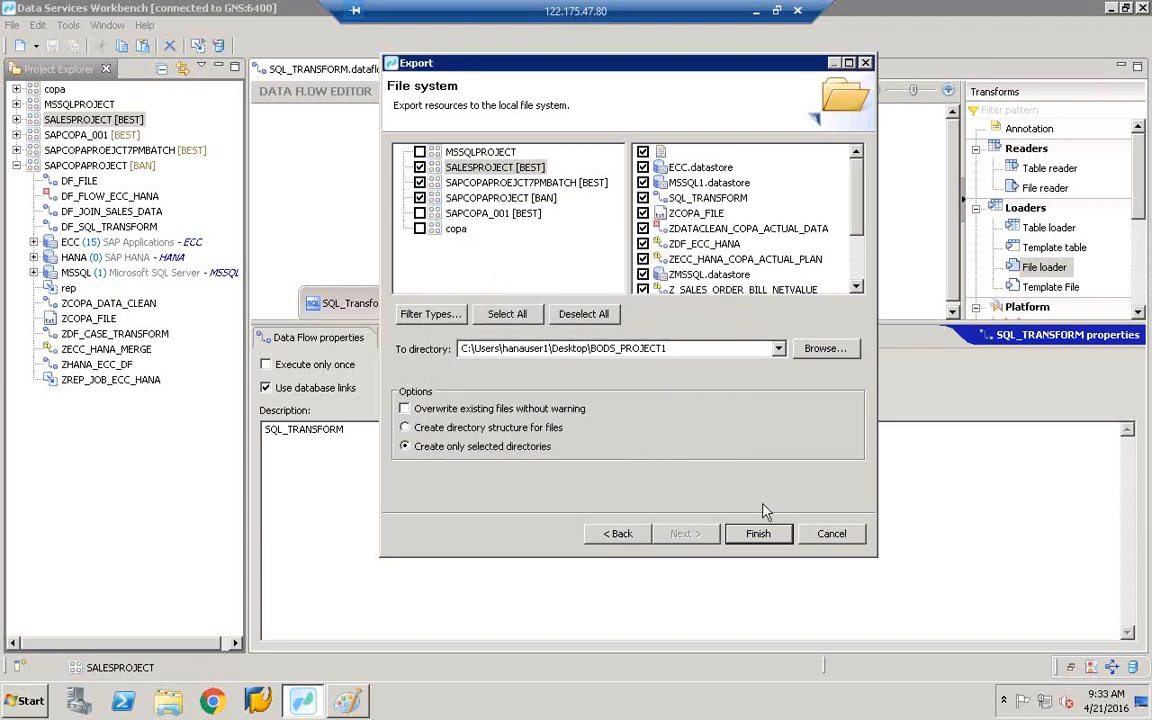
left_click(758, 533)
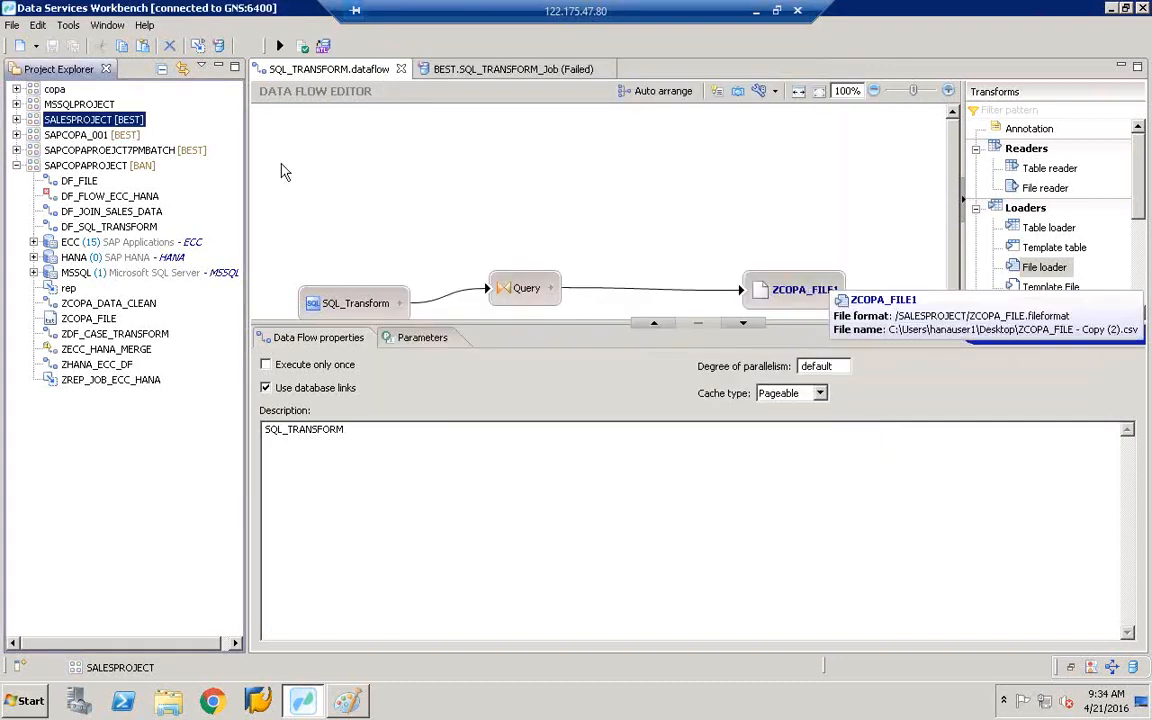
left_click(1110, 7)
left_click(1108, 7)
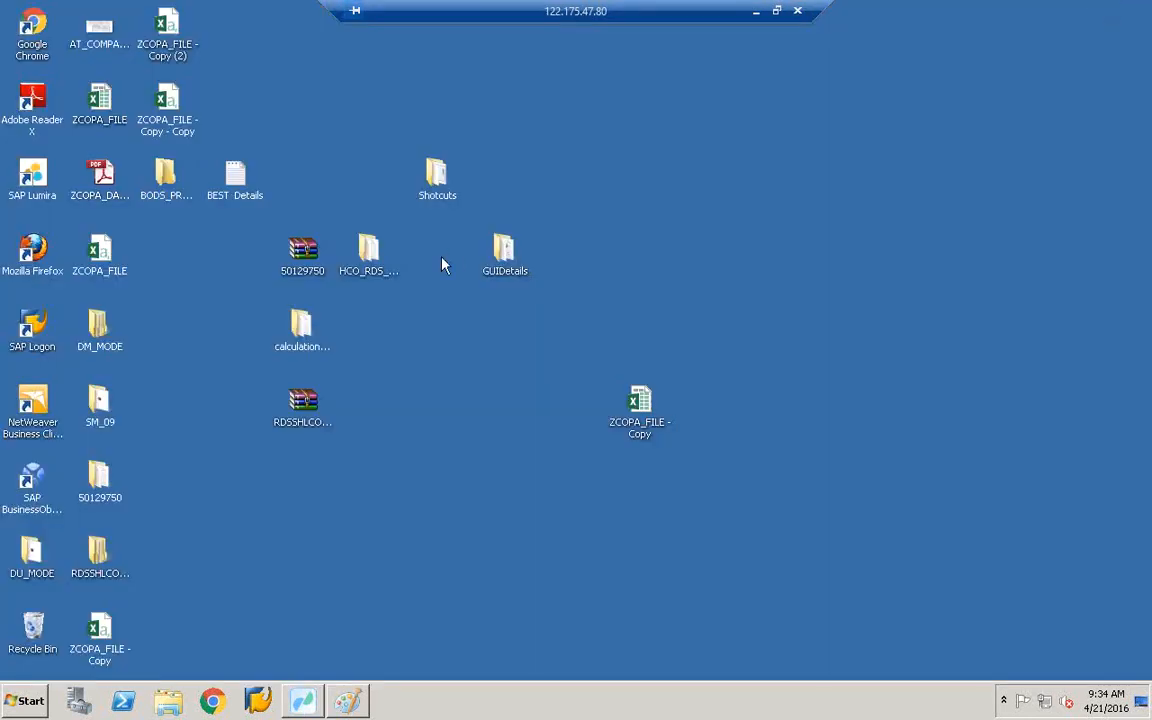
left_click(195, 200)
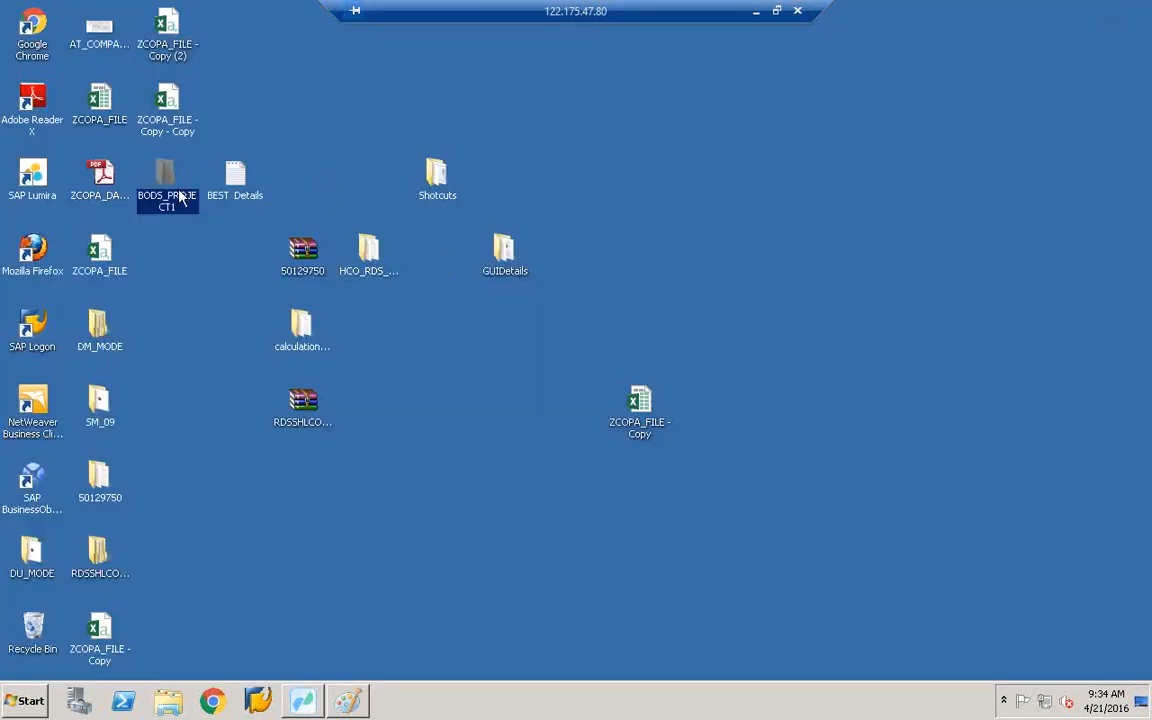
double_click(166, 188)
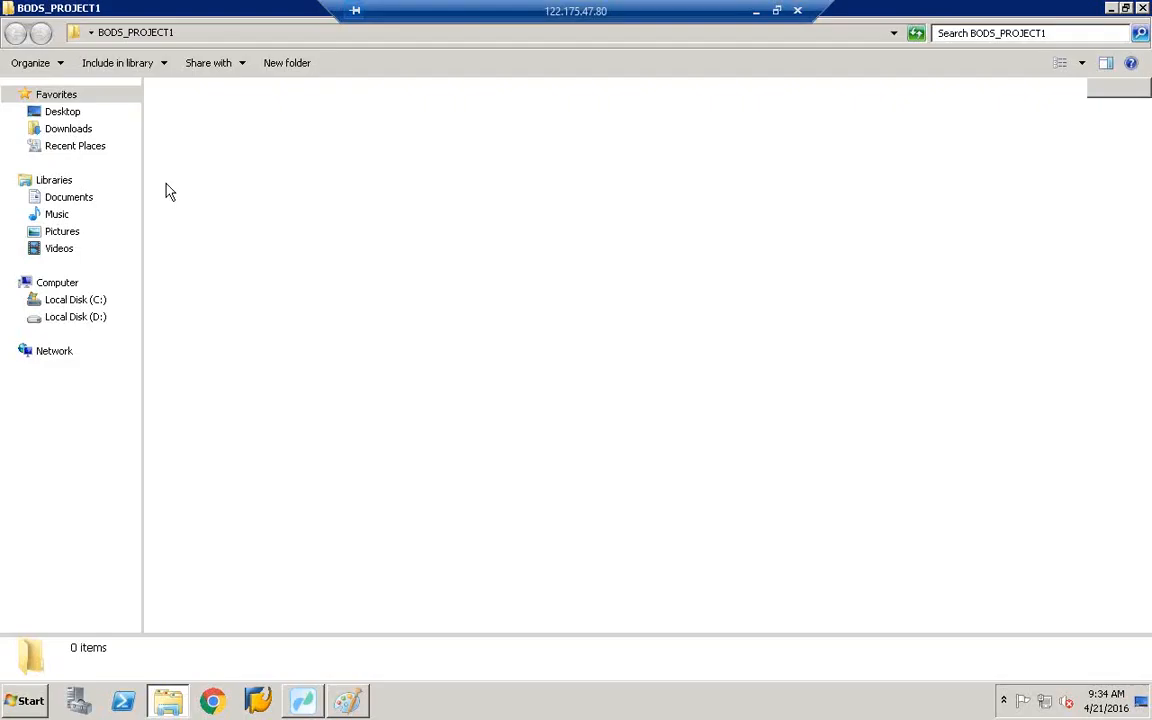
double_click(237, 143)
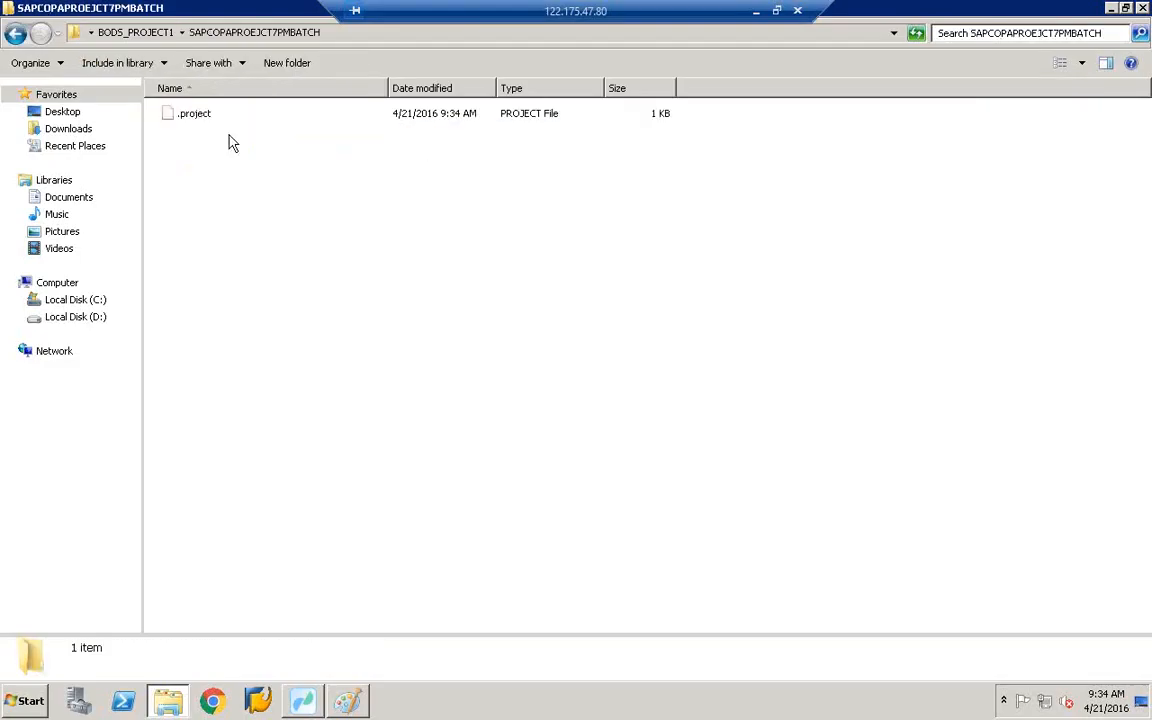
left_click(27, 34)
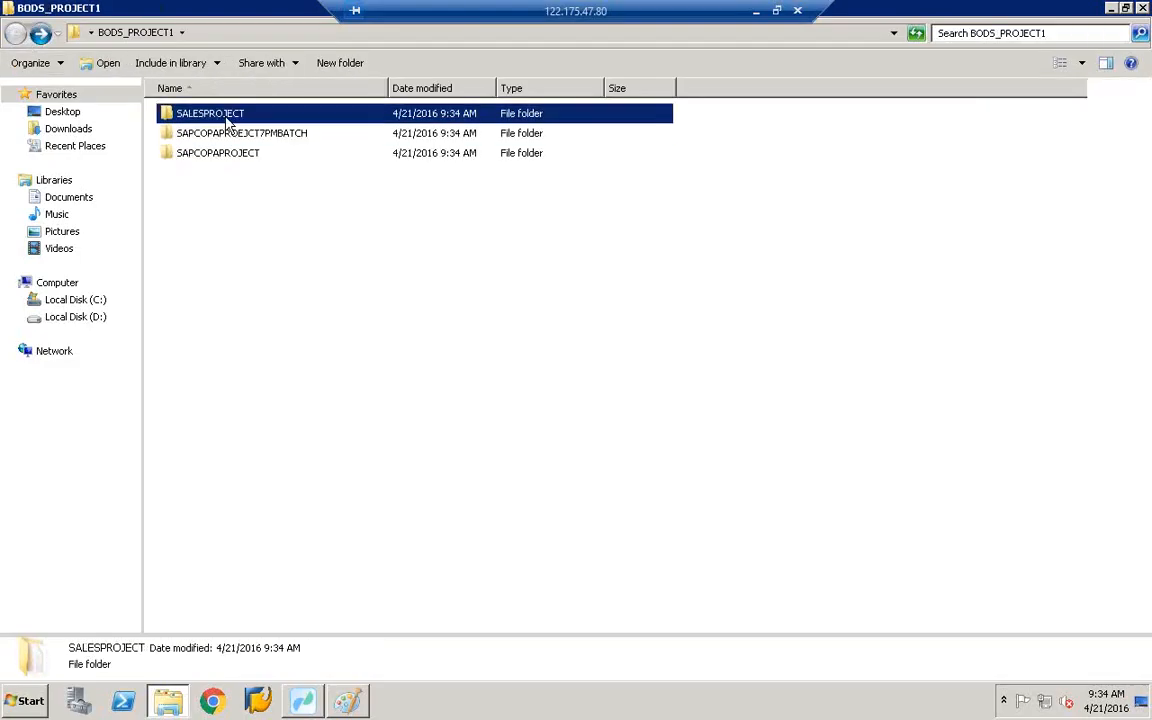
double_click(225, 114)
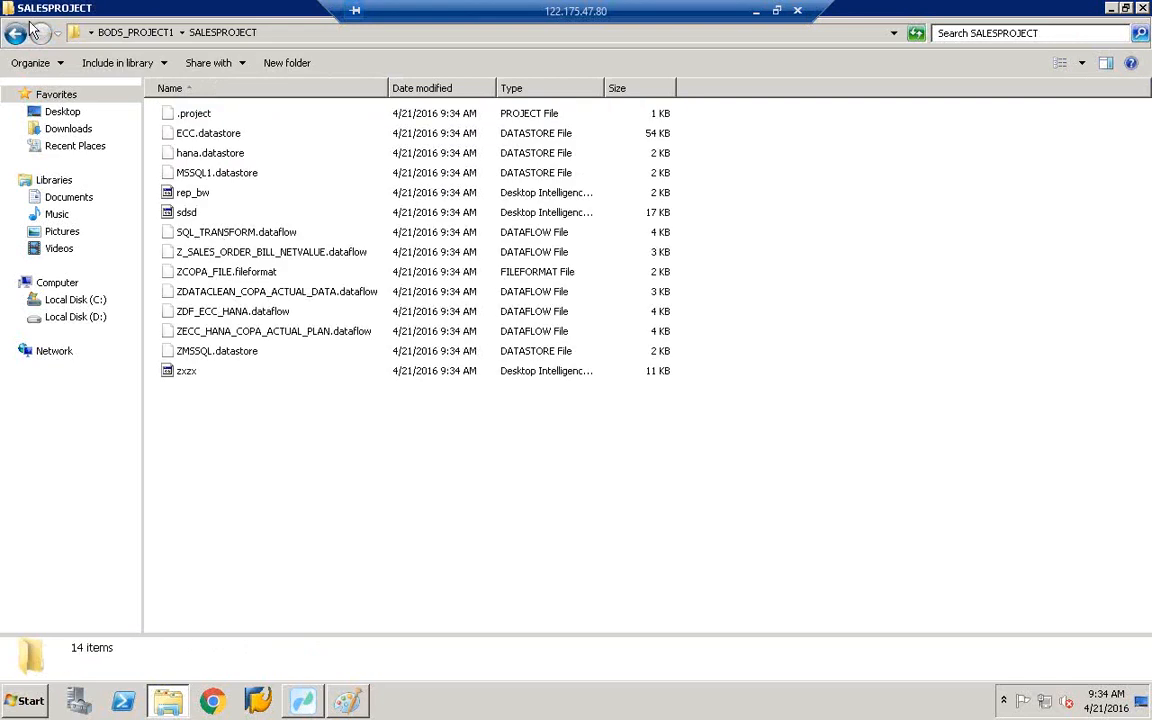
key("BackSpace")
left_click(258, 154)
double_click(258, 154)
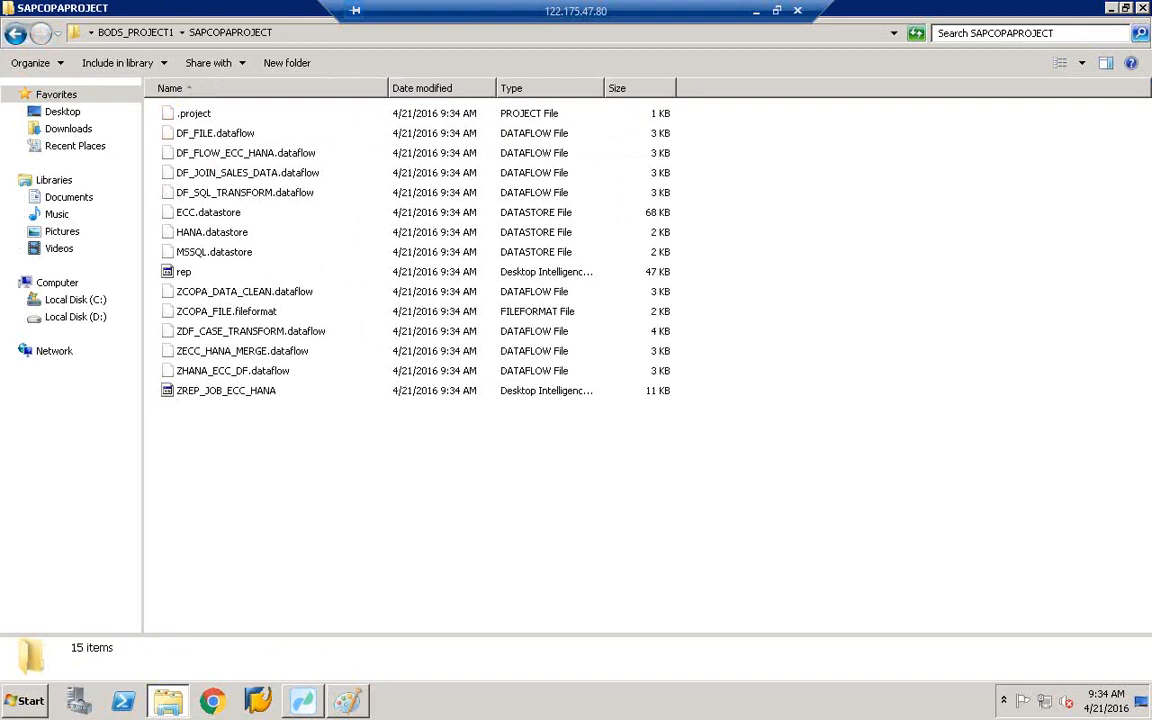
left_click(1111, 9)
left_click(303, 700)
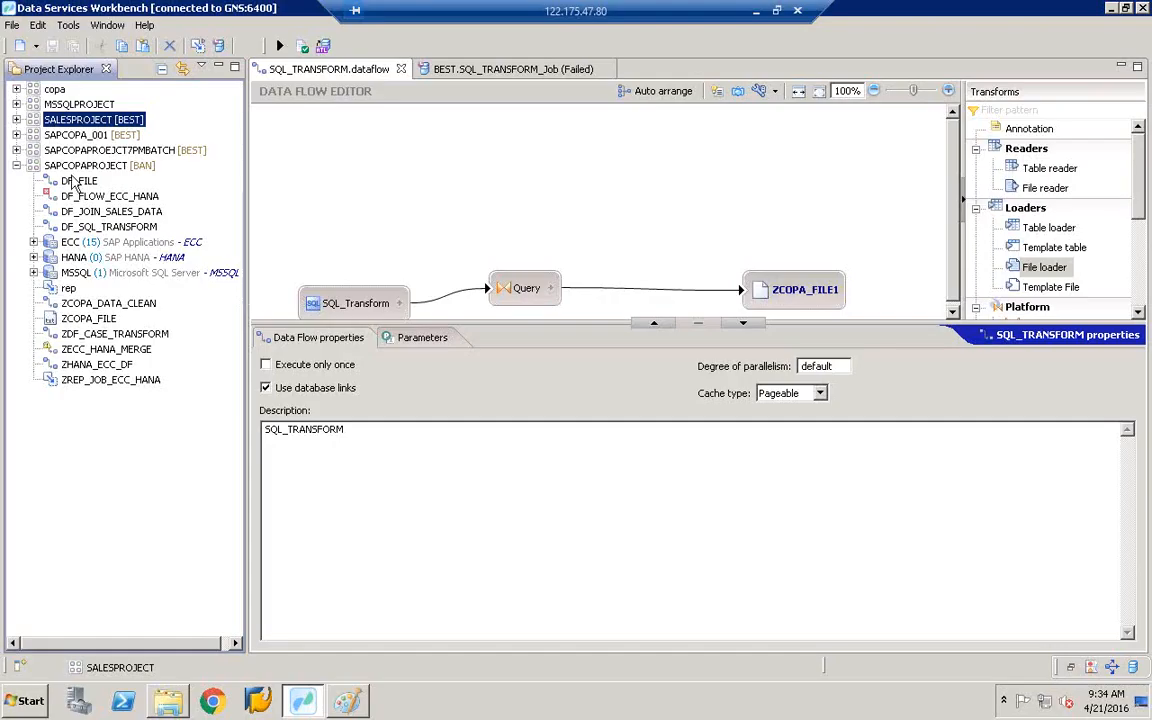
- Collapse SAPCOPAPROJECT and start importing an existing project from the BODS_PROJECT1 folder
left_click(16, 165)
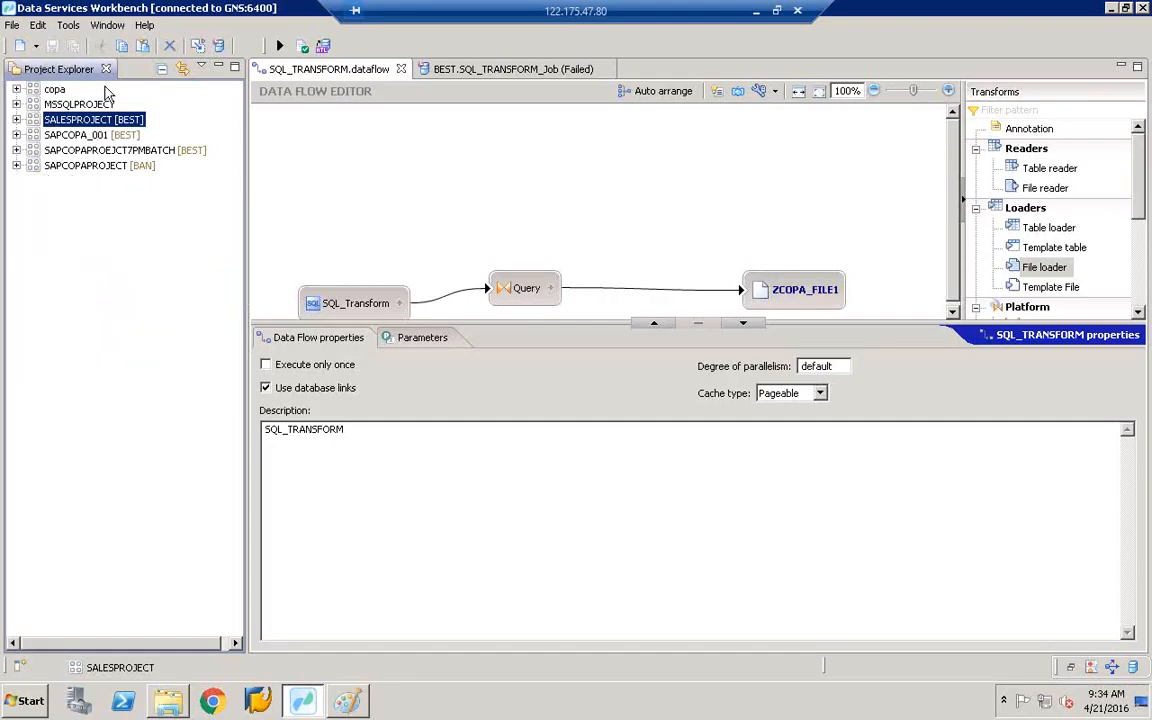
left_click(12, 25)
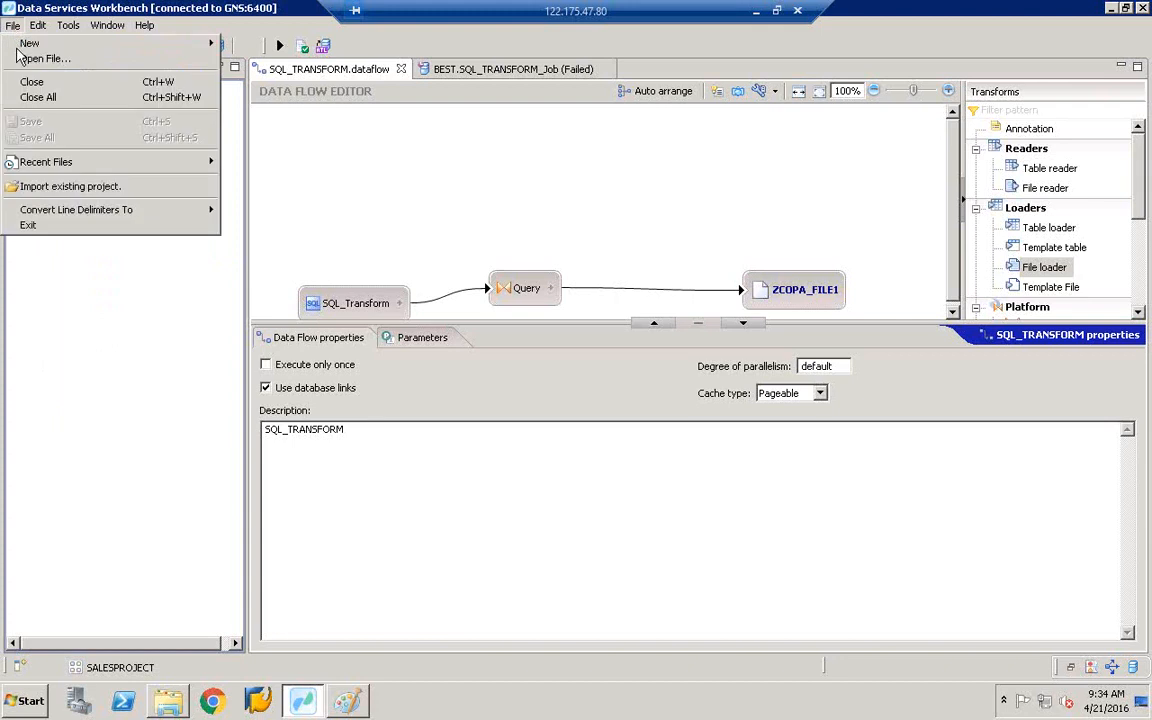
left_click(68, 188)
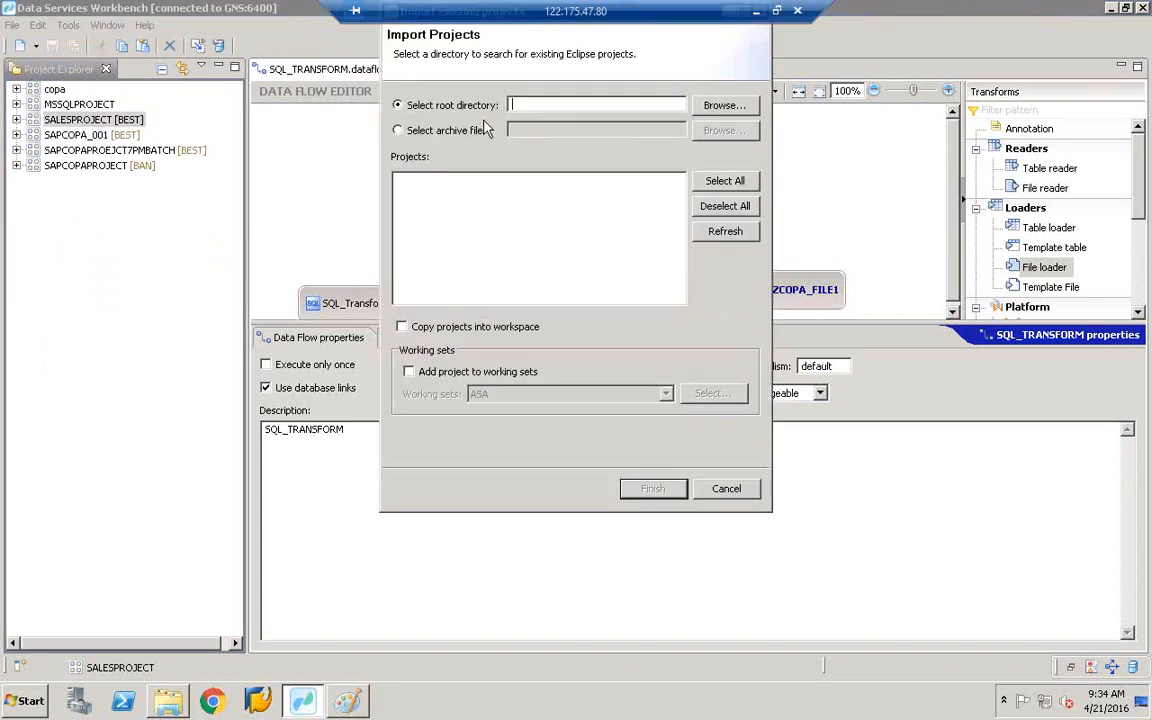
left_click(727, 104)
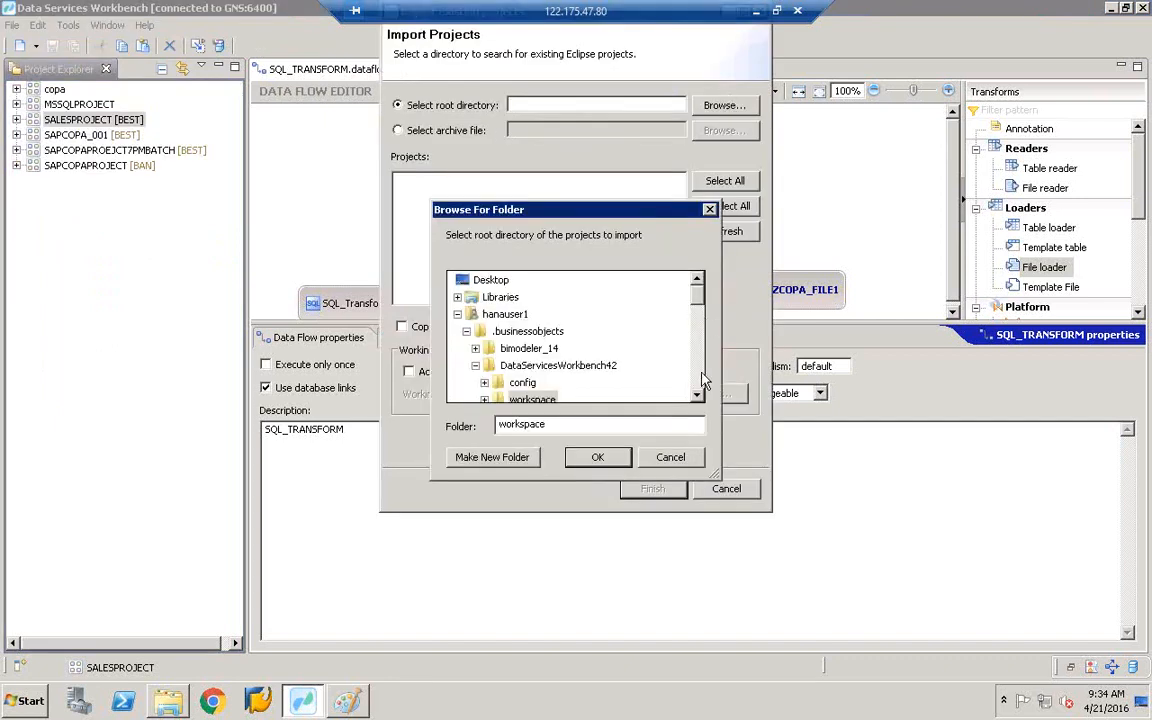
scroll(683, 373, "down", 2)
scroll(697, 300, "up", 2)
left_click(457, 315)
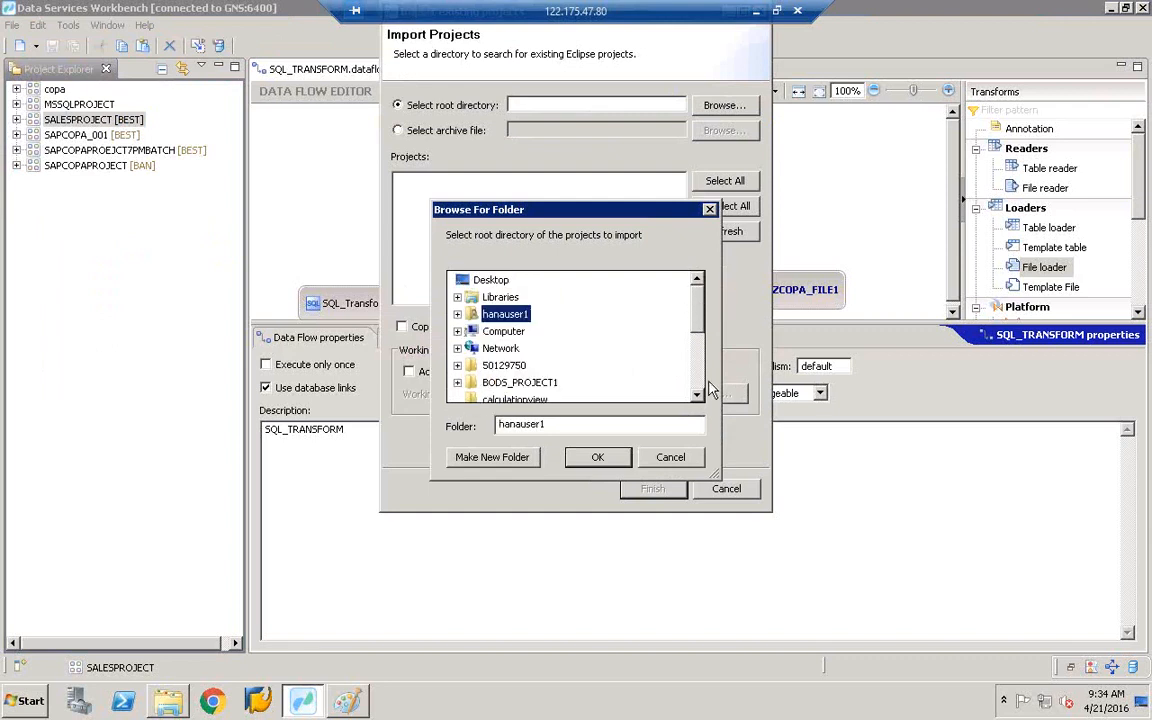
left_click(508, 383)
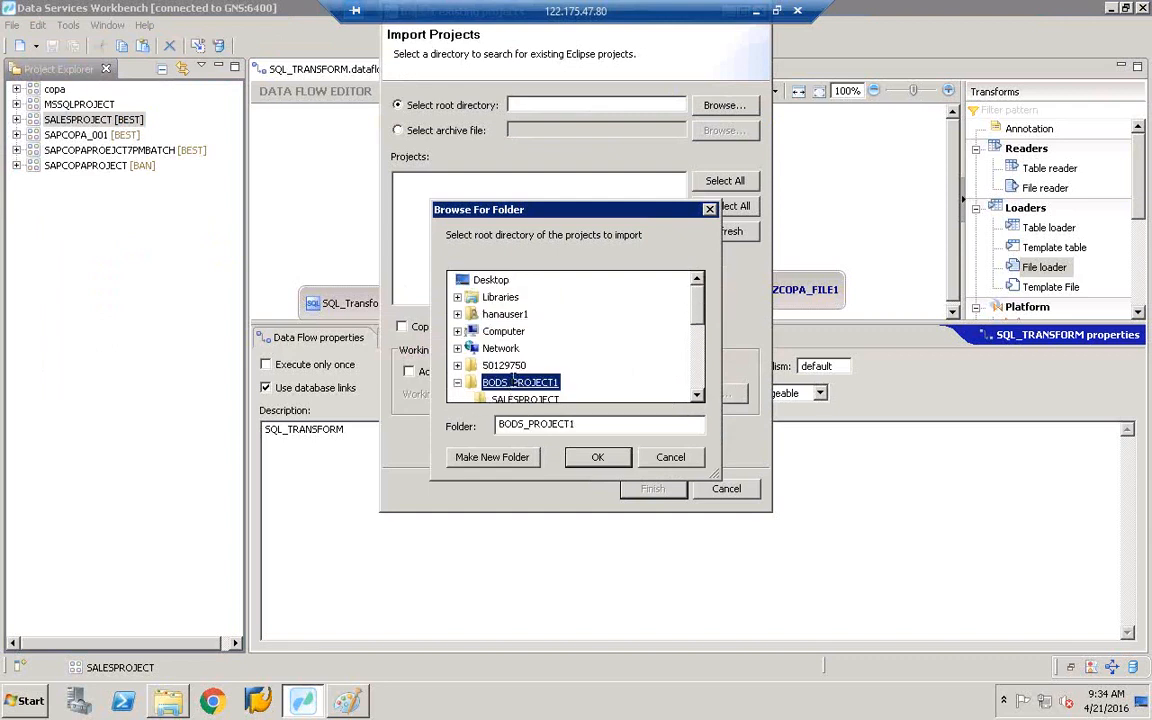
key("Return")
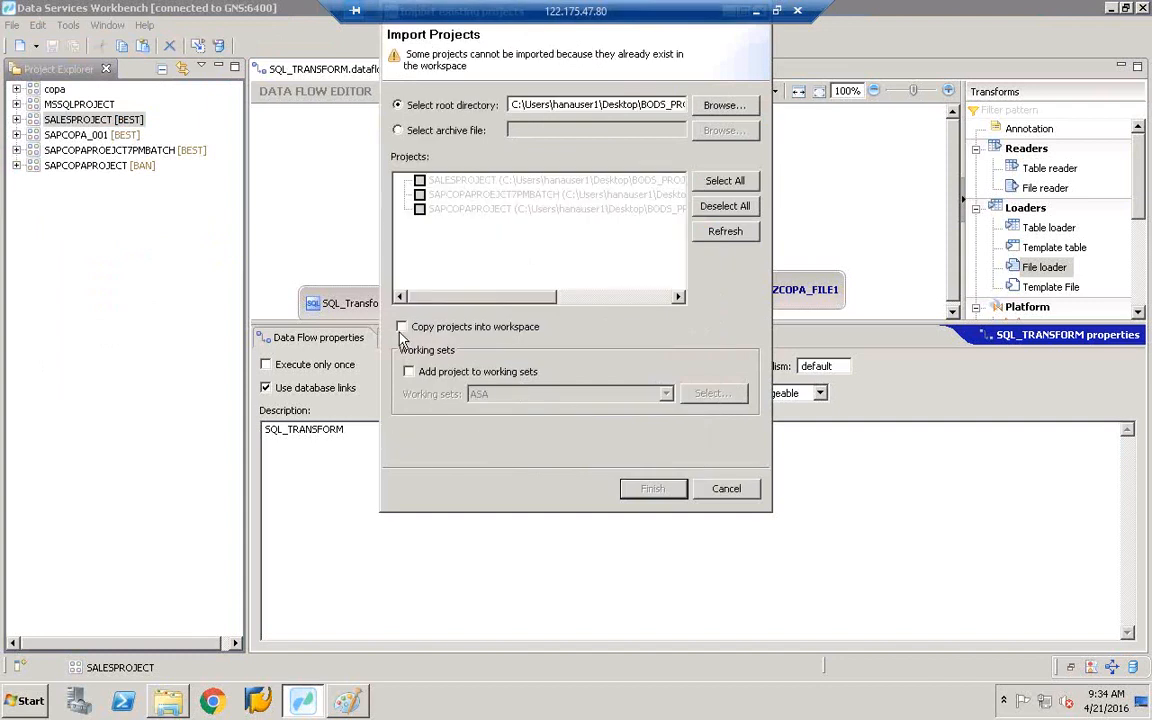
- Pick the ASA working set, then cancel the import since the projects already exist
left_click(409, 372)
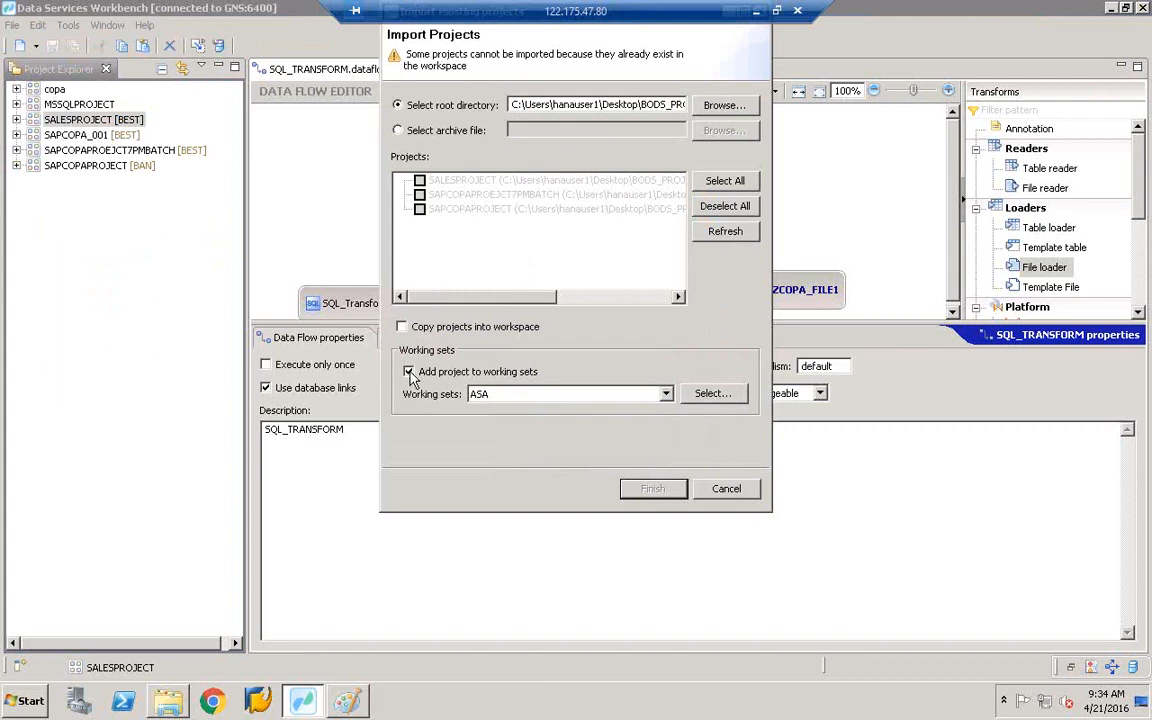
left_click(520, 395)
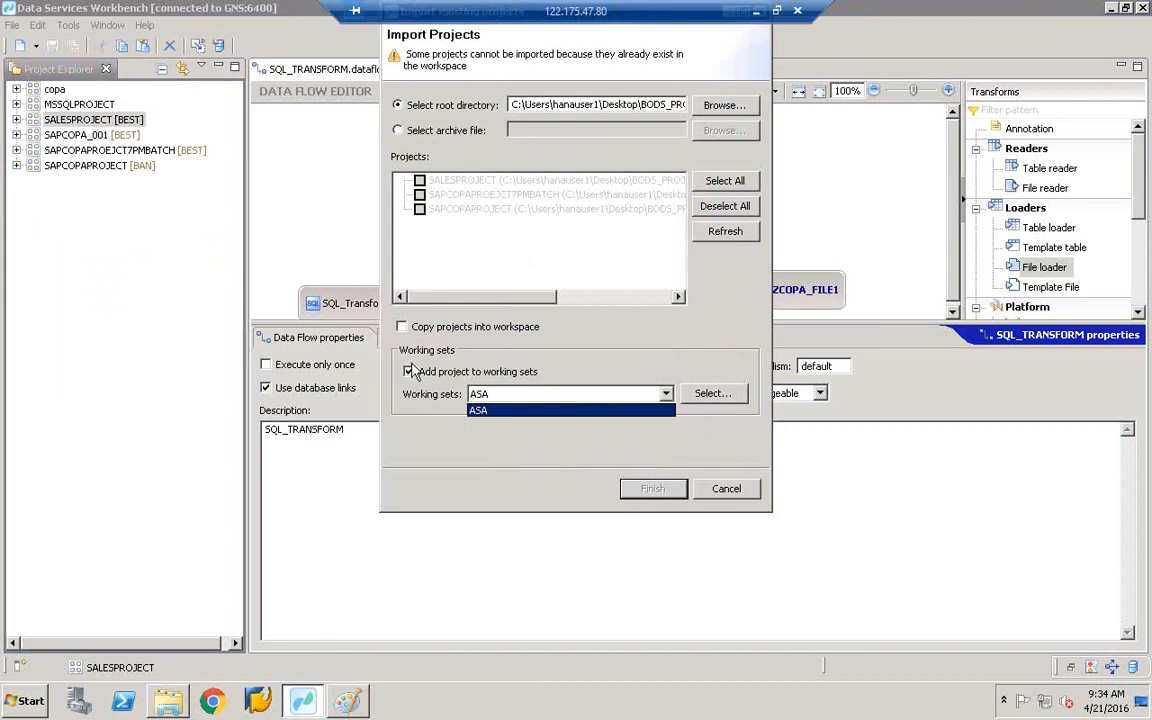
left_click(421, 209)
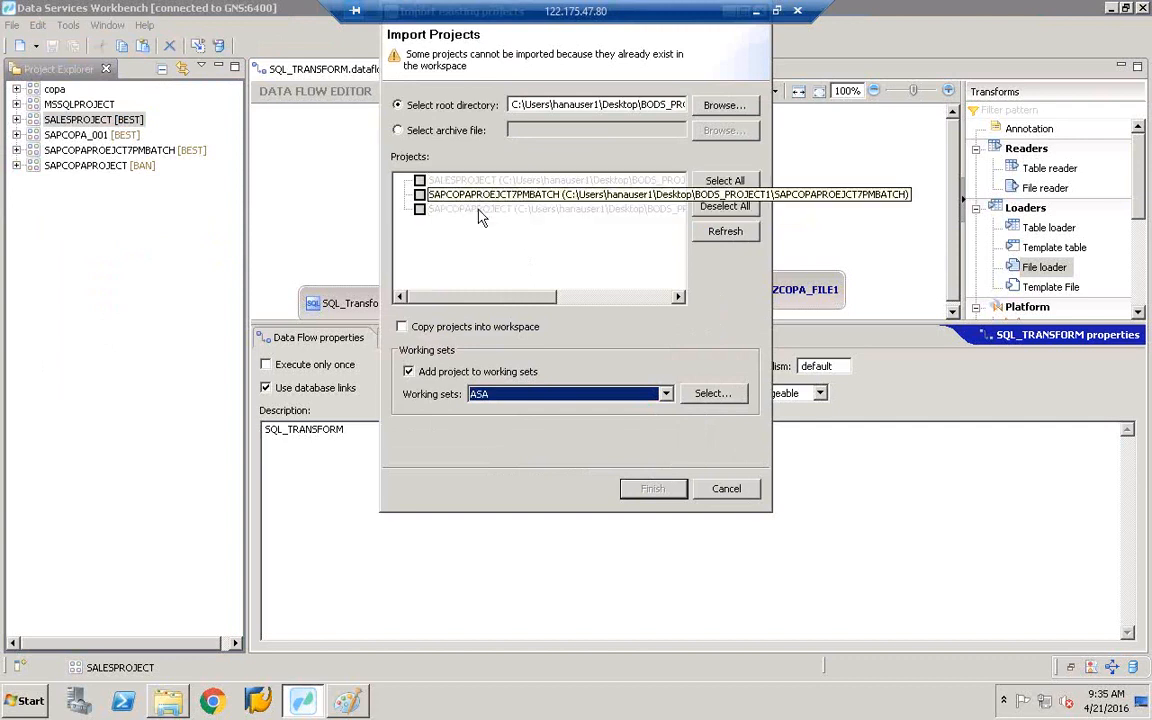
left_click(752, 487)
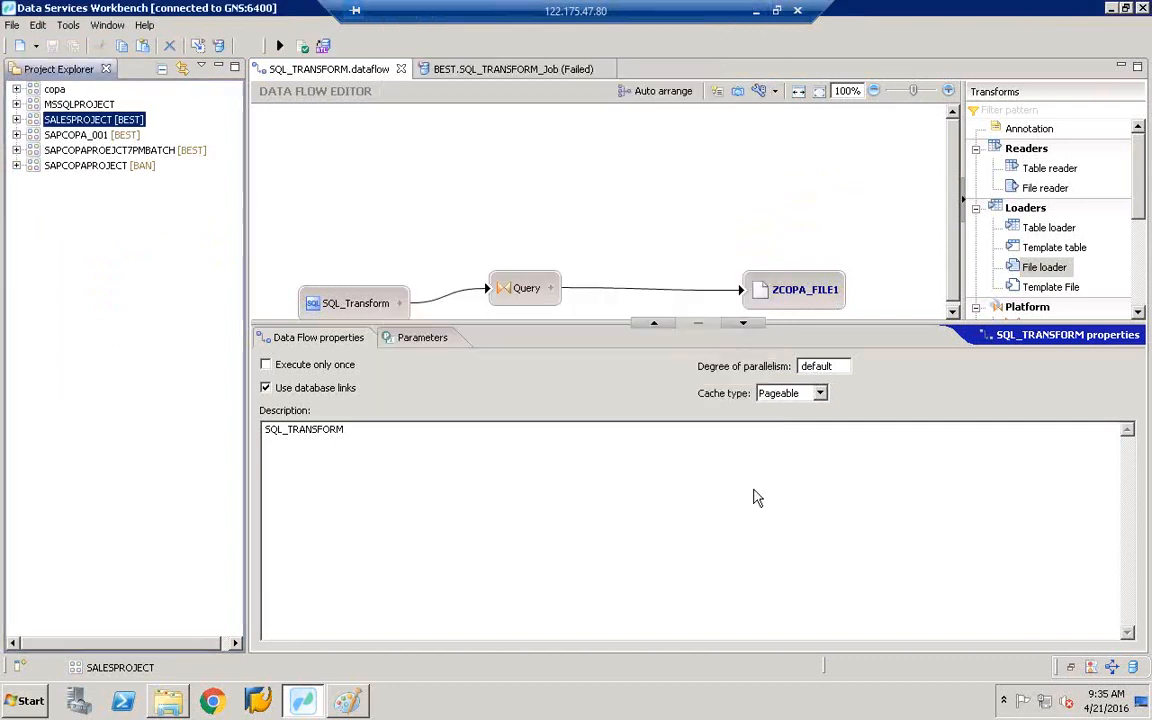
- Delete SALESPROJECT from the workspace and close the failed job tab
right_click(108, 127)
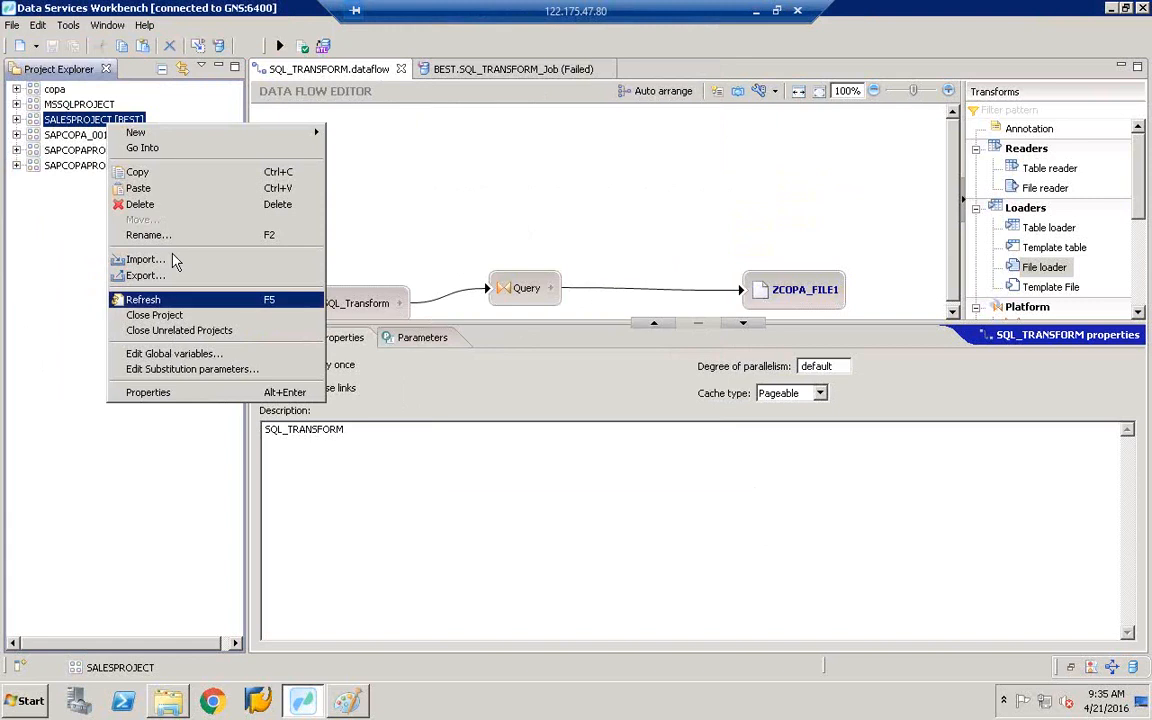
left_click(172, 206)
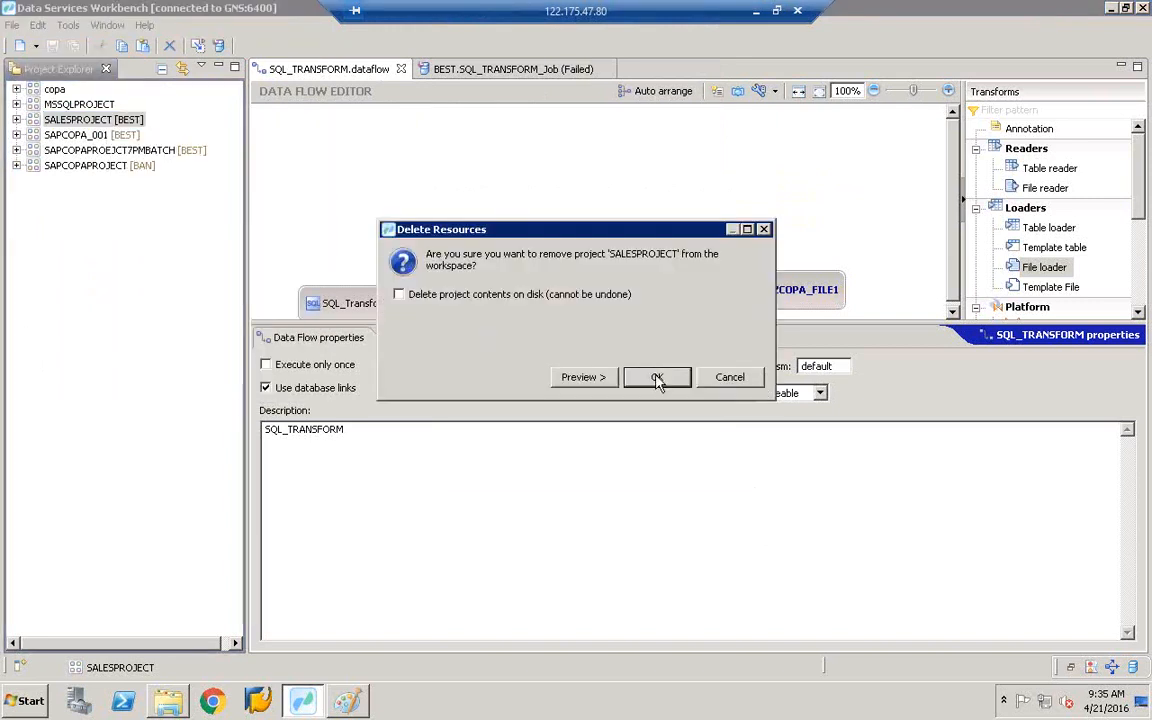
left_click(657, 380)
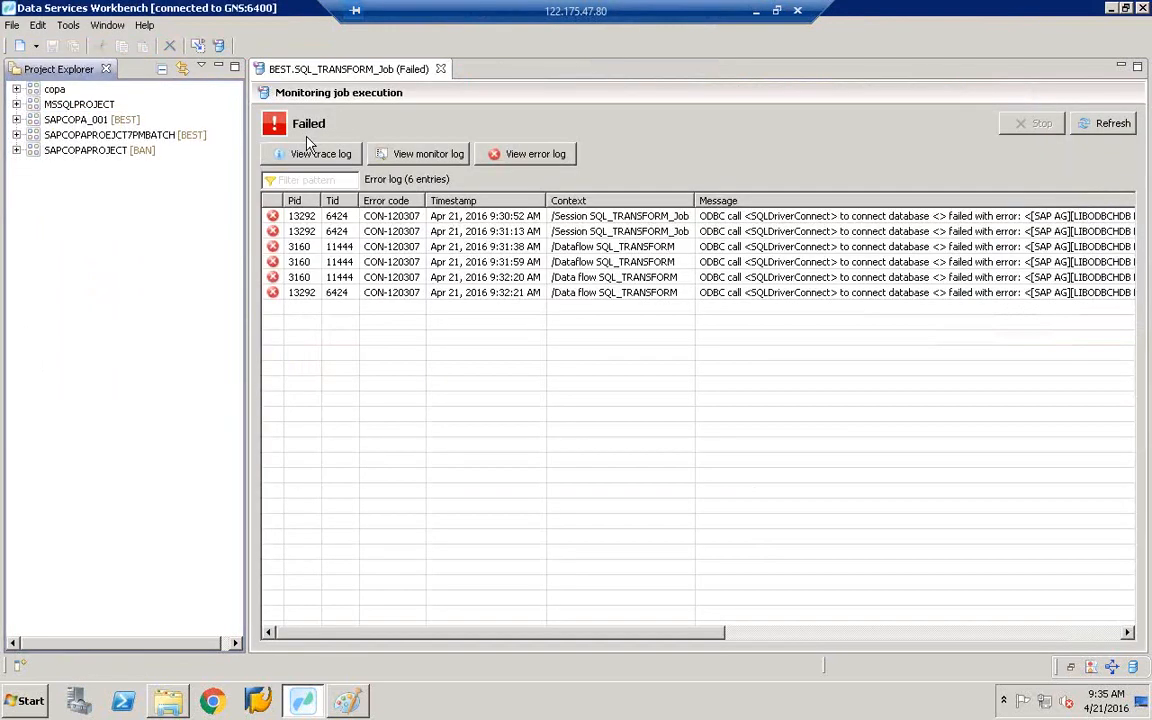
left_click(440, 69)
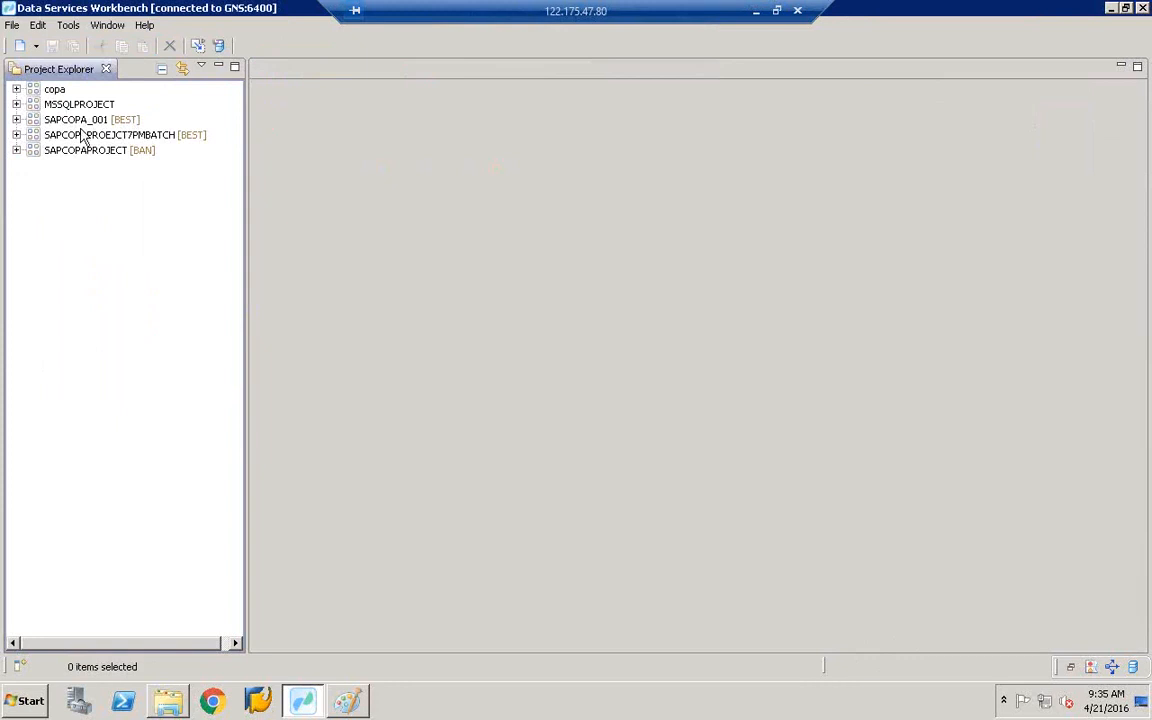
- Re-import SALESPROJECT from BODS_PROJECT1 without a working set and select it
left_click(12, 26)
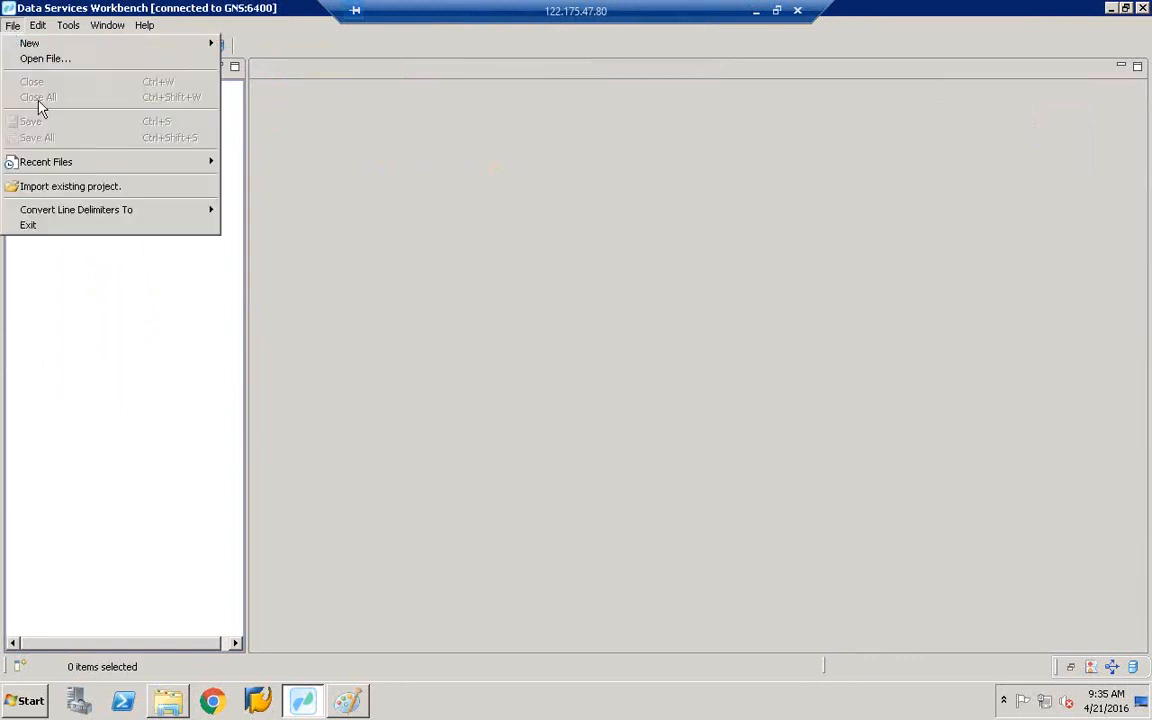
left_click(73, 193)
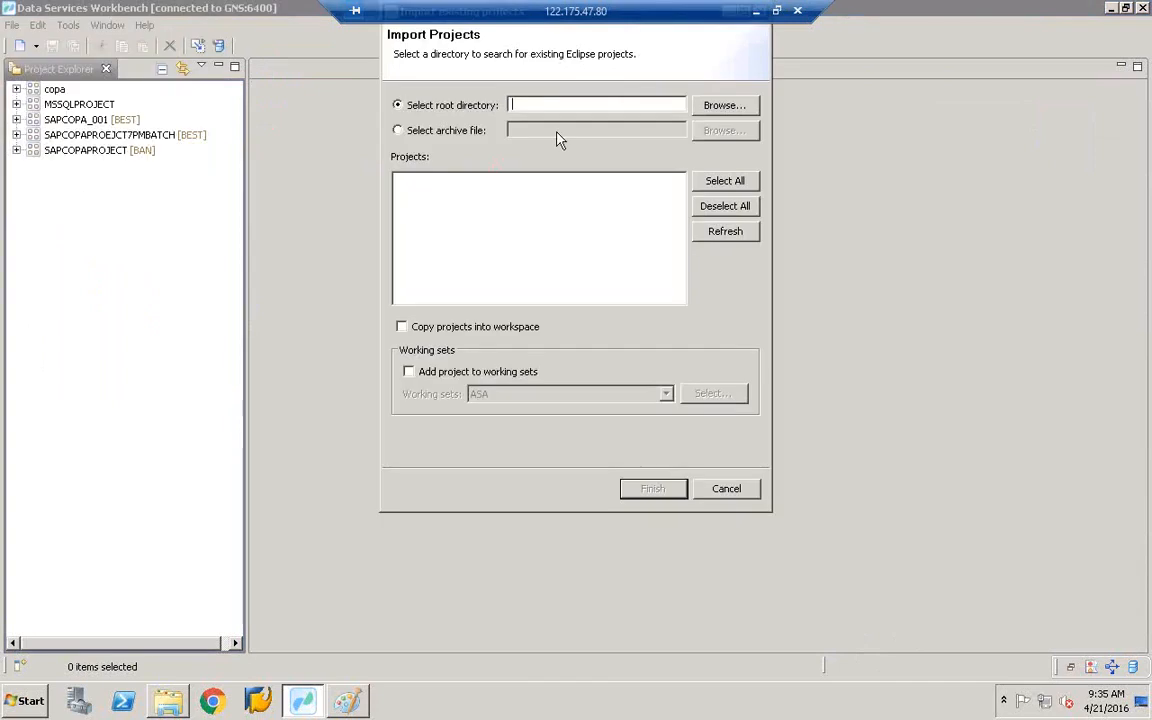
left_click(720, 108)
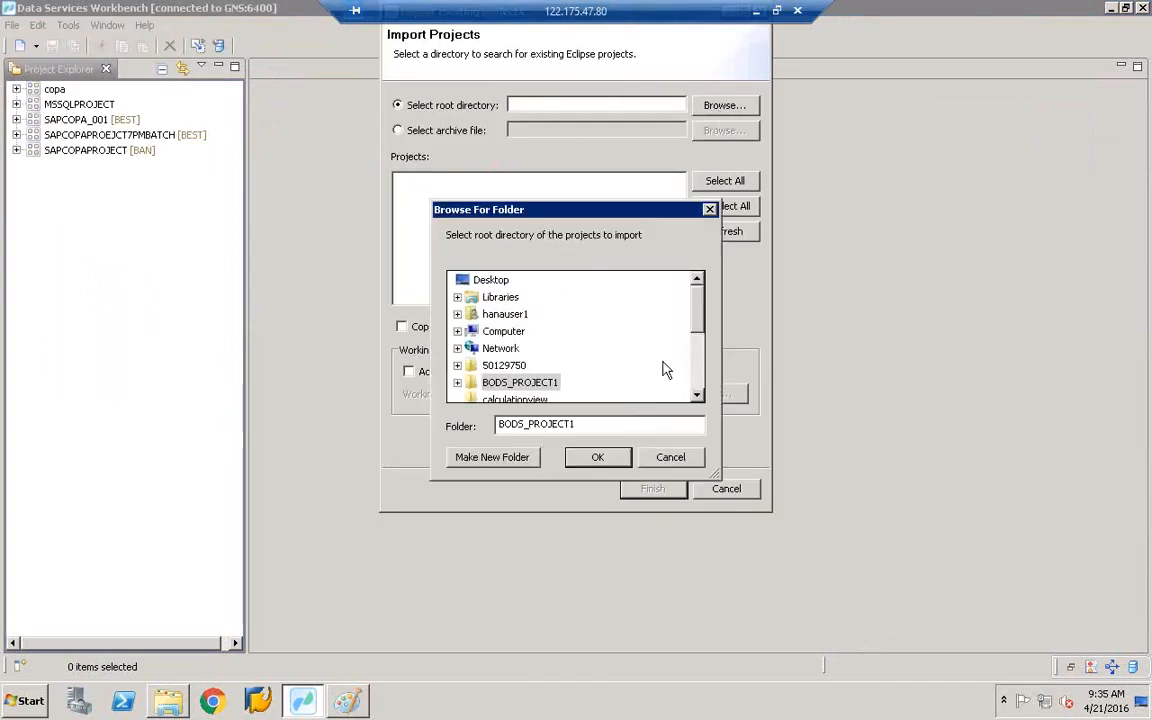
left_click(618, 459)
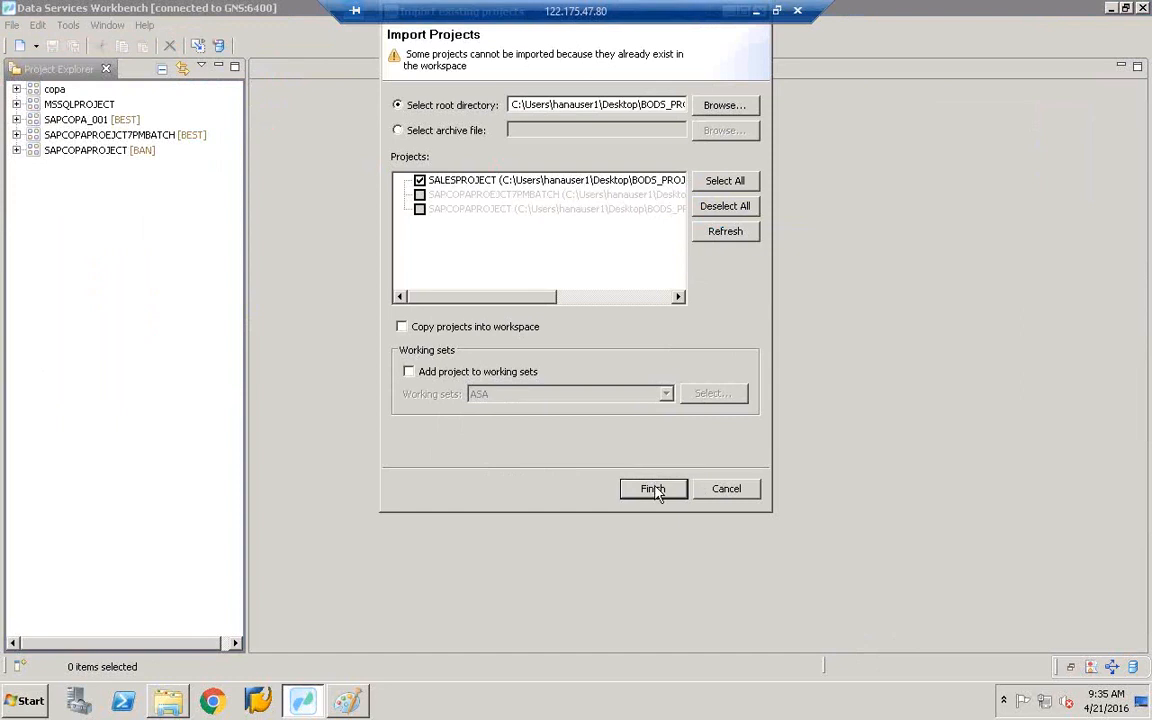
left_click(409, 373)
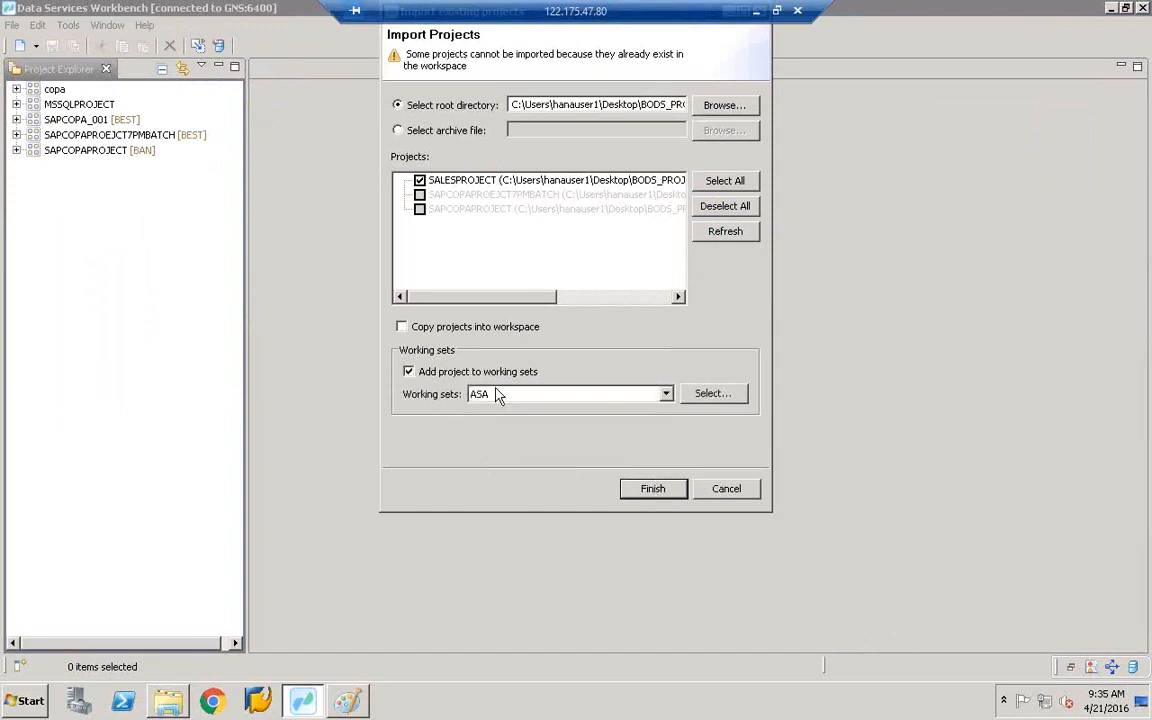
left_click(496, 396)
left_click(487, 393)
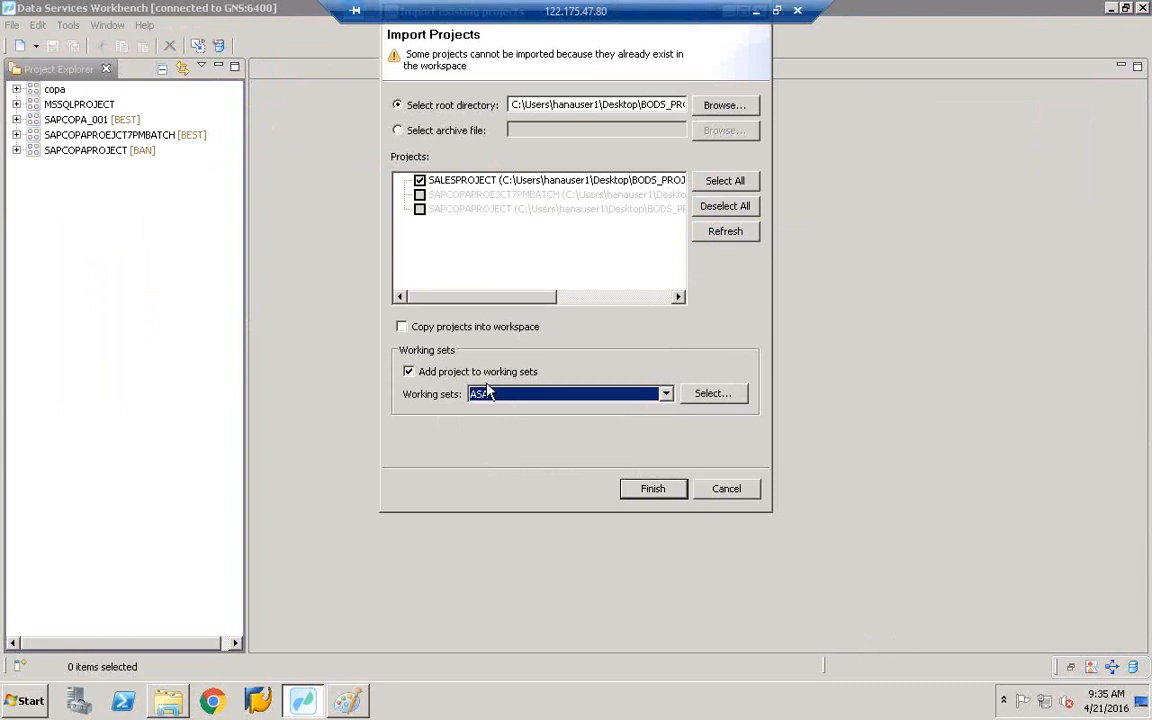
left_click(408, 372)
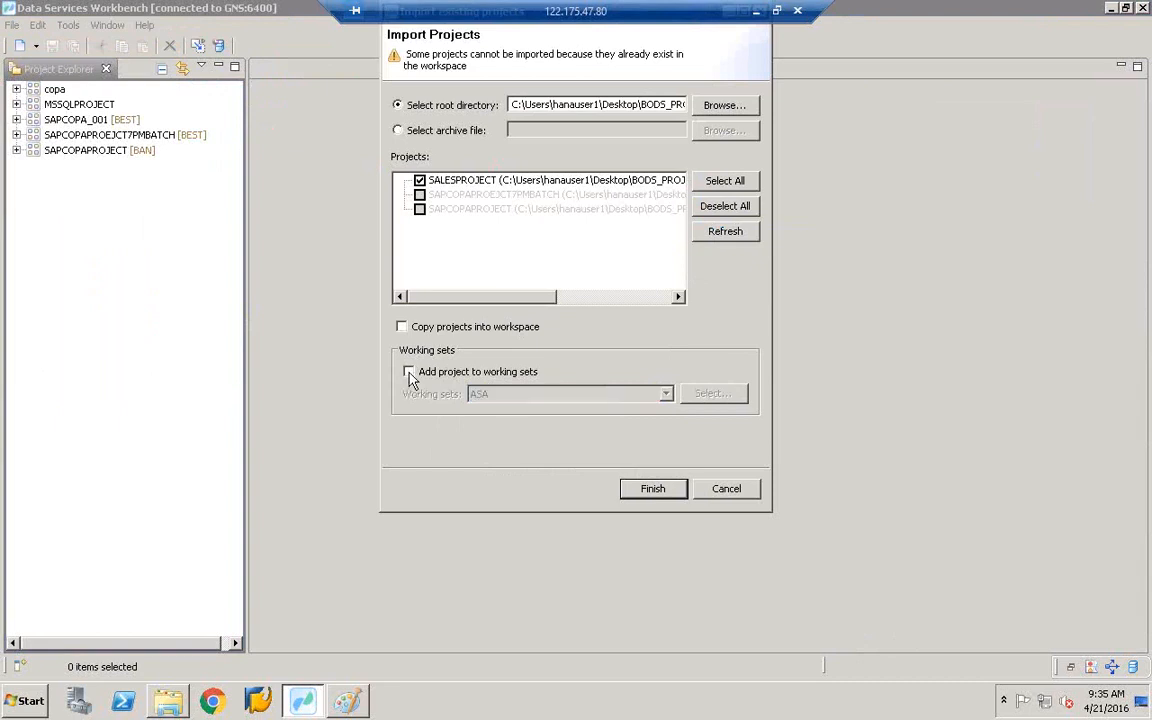
left_click(631, 497)
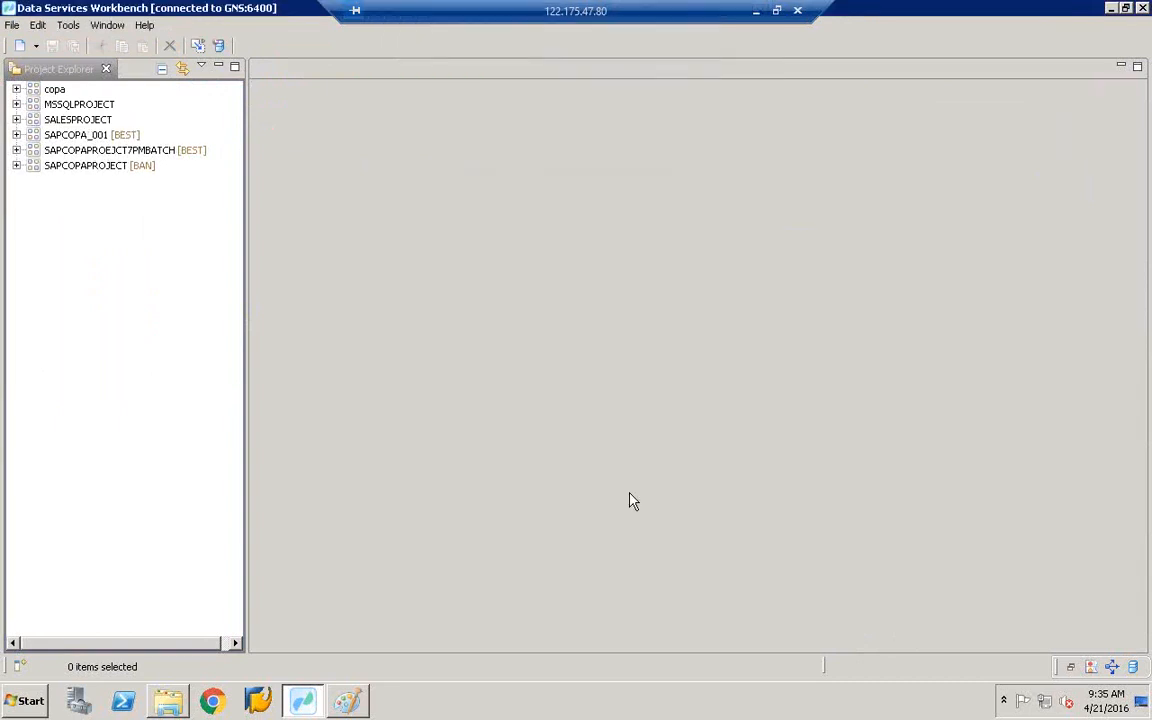
left_click(72, 119)
- Expand SALESPROJECT to show its ECC datastore with 10 objects and the SQL_TRANSFORM data flow
left_click(16, 120)
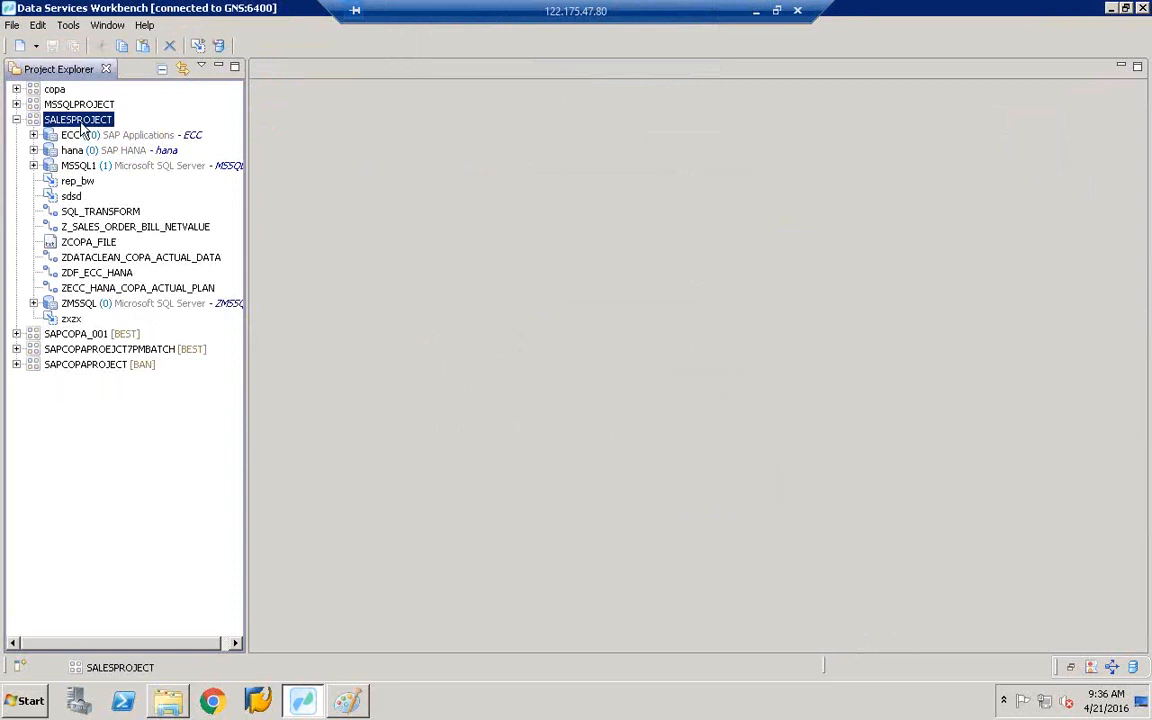
left_click(348, 702)
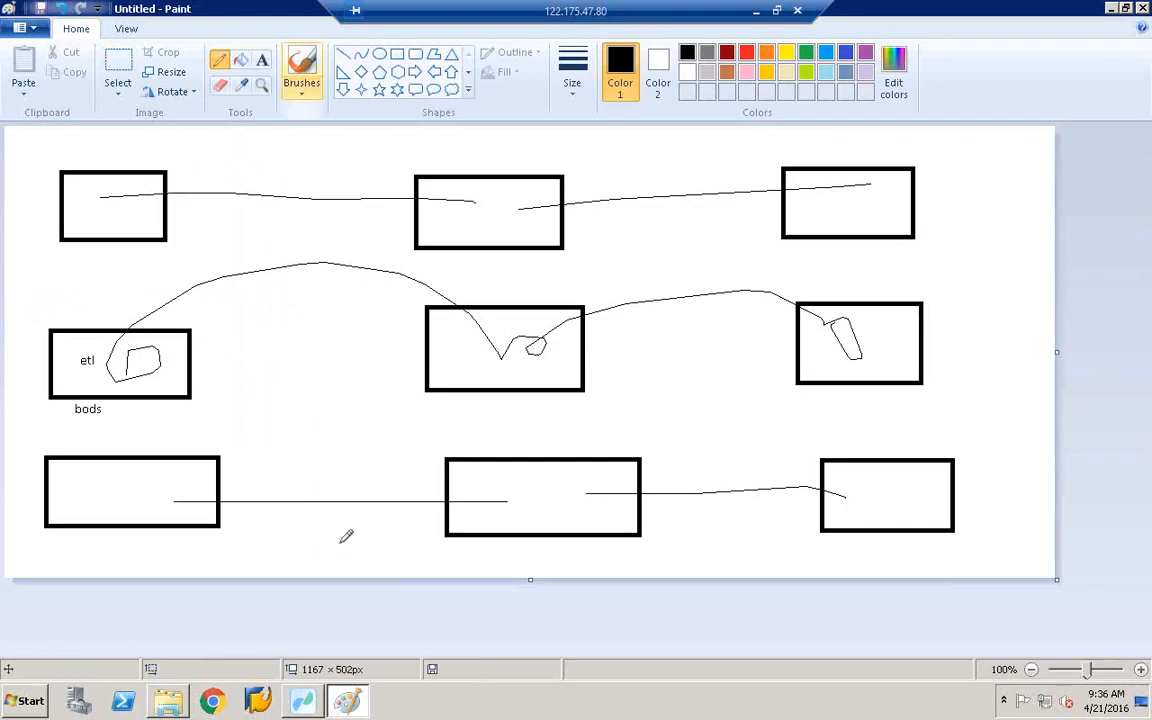
- Loop the scribble inside the etl box, undoing a stray connector line
mouse_move(122, 355)
left_mouse_down()
mouse_move(145, 330)
mouse_move(130, 390)
mouse_move(110, 368)
left_mouse_up()
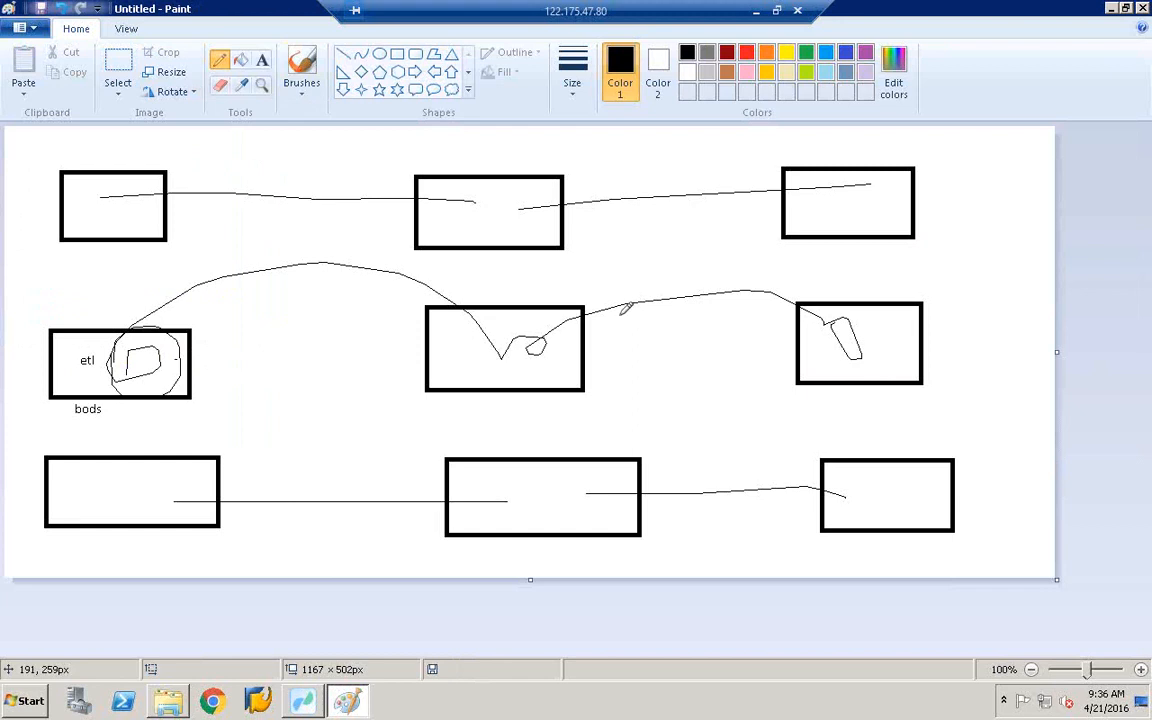
left_click_drag(185, 356, 618, 316)
left_click(55, 9)
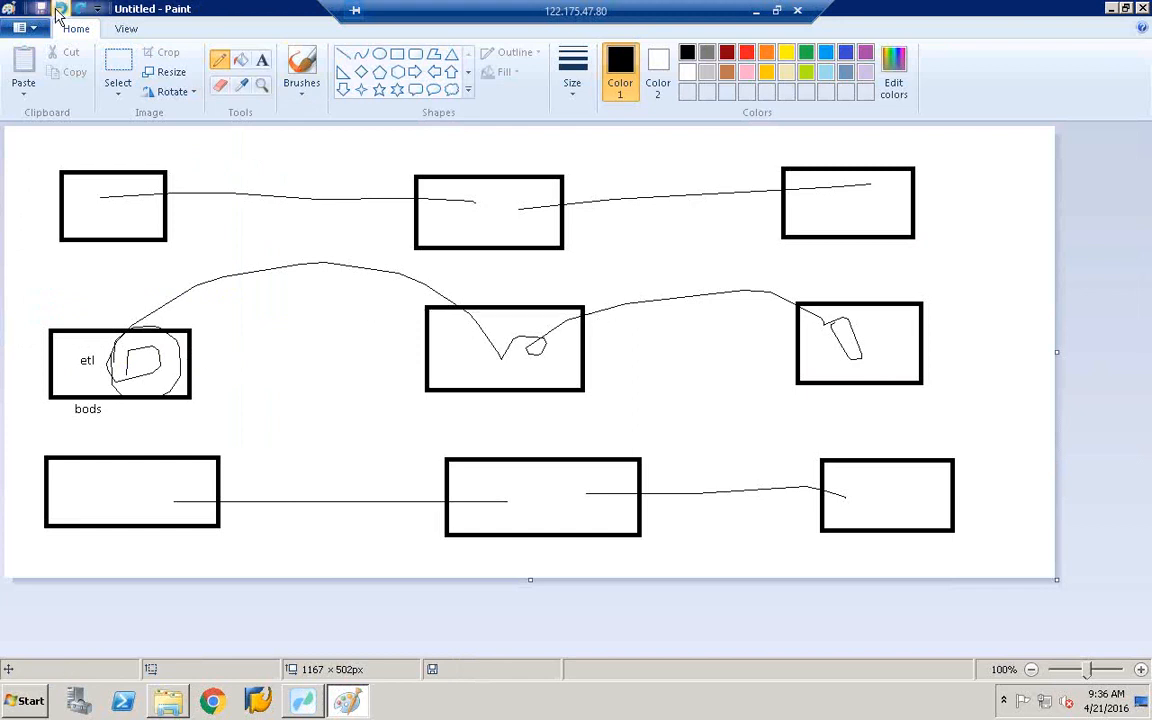
- Circle the centre box and draw arrows up to the top-middle and down to the bottom-centre box
mouse_move(466, 363)
left_mouse_down()
mouse_move(483, 329)
mouse_move(487, 352)
mouse_move(482, 342)
left_mouse_up()
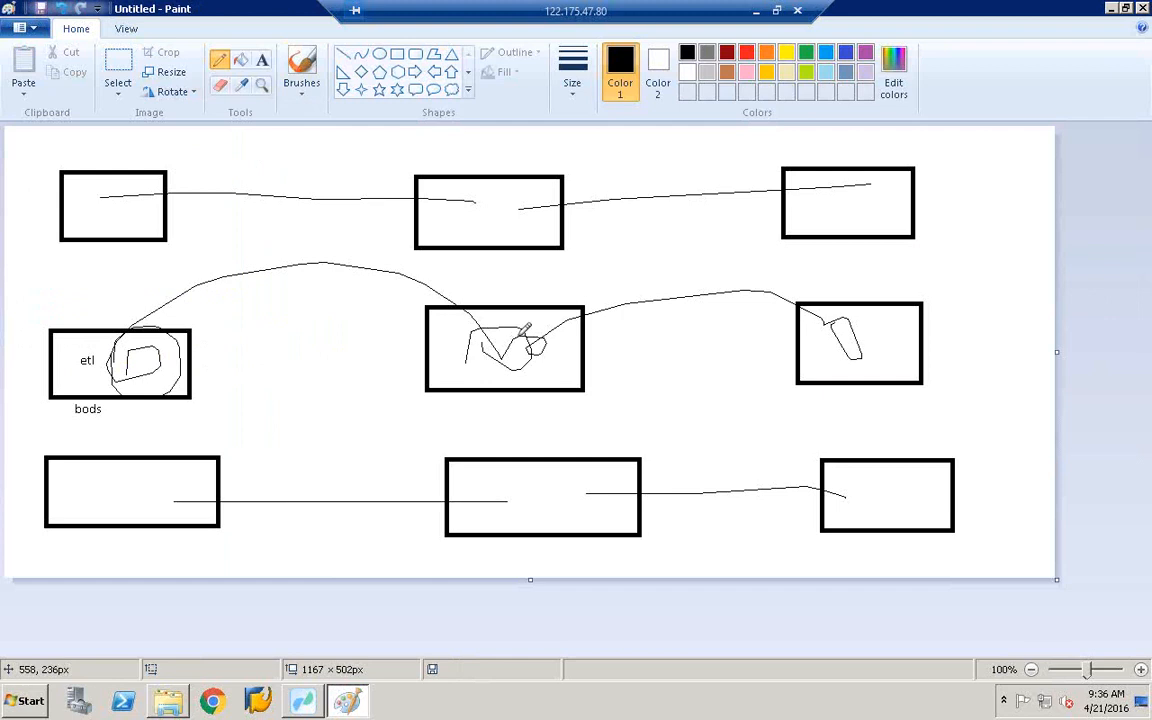
mouse_move(511, 326)
left_mouse_down()
mouse_move(506, 212)
mouse_move(499, 228)
mouse_move(517, 224)
left_mouse_up()
mouse_move(103, 205)
left_mouse_down()
mouse_move(389, 212)
mouse_move(460, 192)
mouse_move(490, 202)
left_mouse_up()
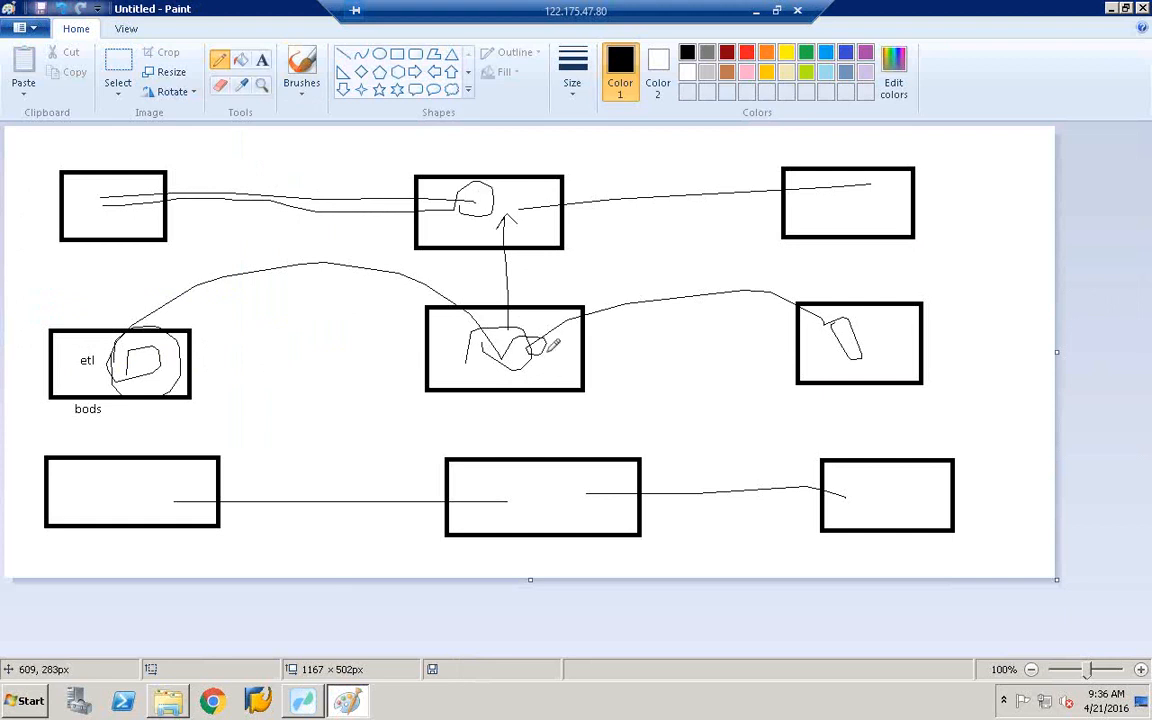
mouse_move(545, 351)
left_mouse_down()
mouse_move(648, 356)
mouse_move(626, 348)
left_mouse_up()
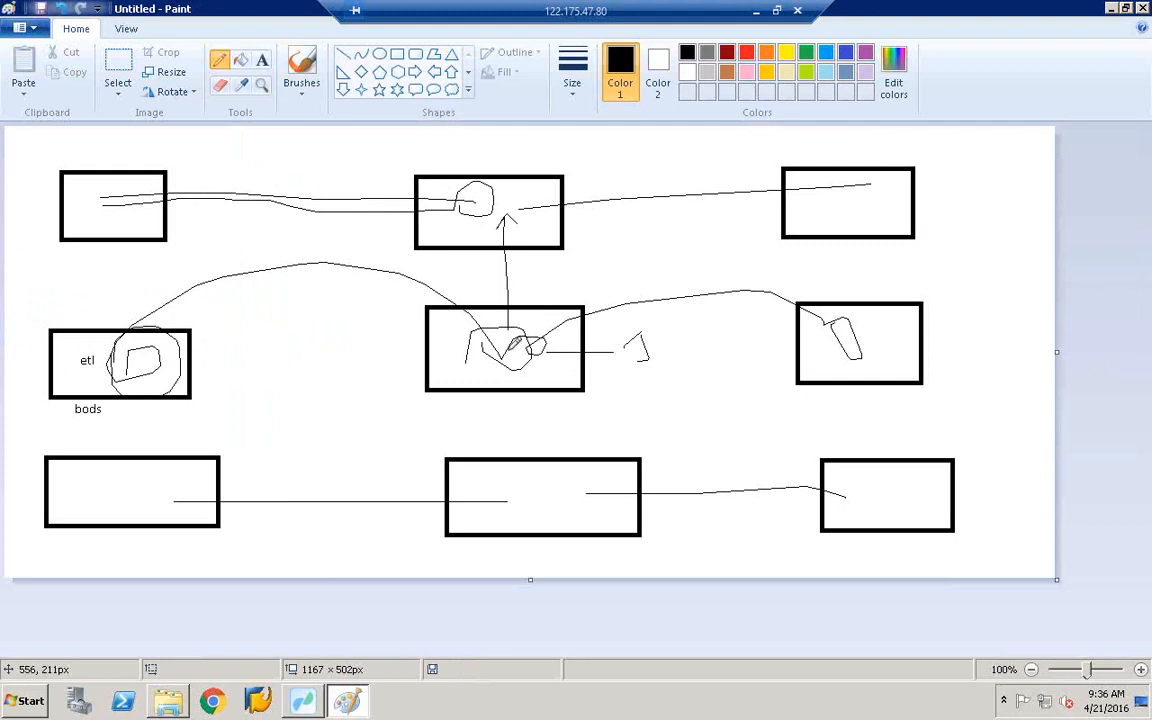
mouse_move(516, 328)
left_mouse_down()
mouse_move(523, 487)
mouse_move(555, 464)
left_mouse_up()
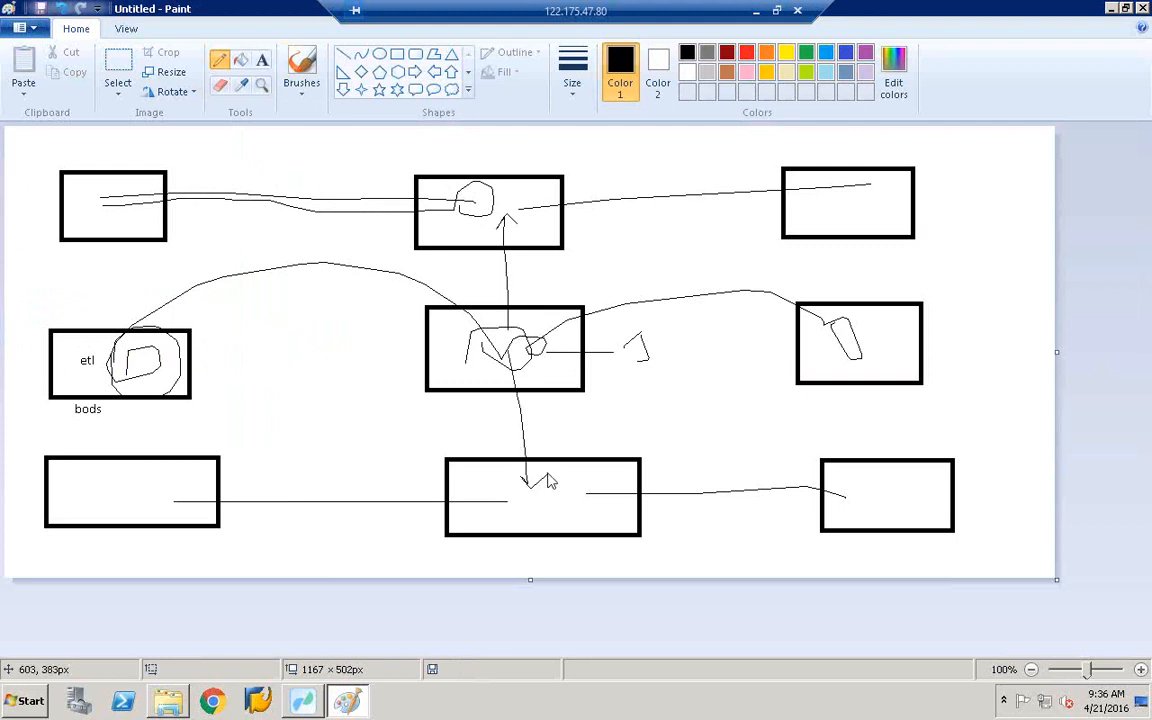
left_click(259, 61)
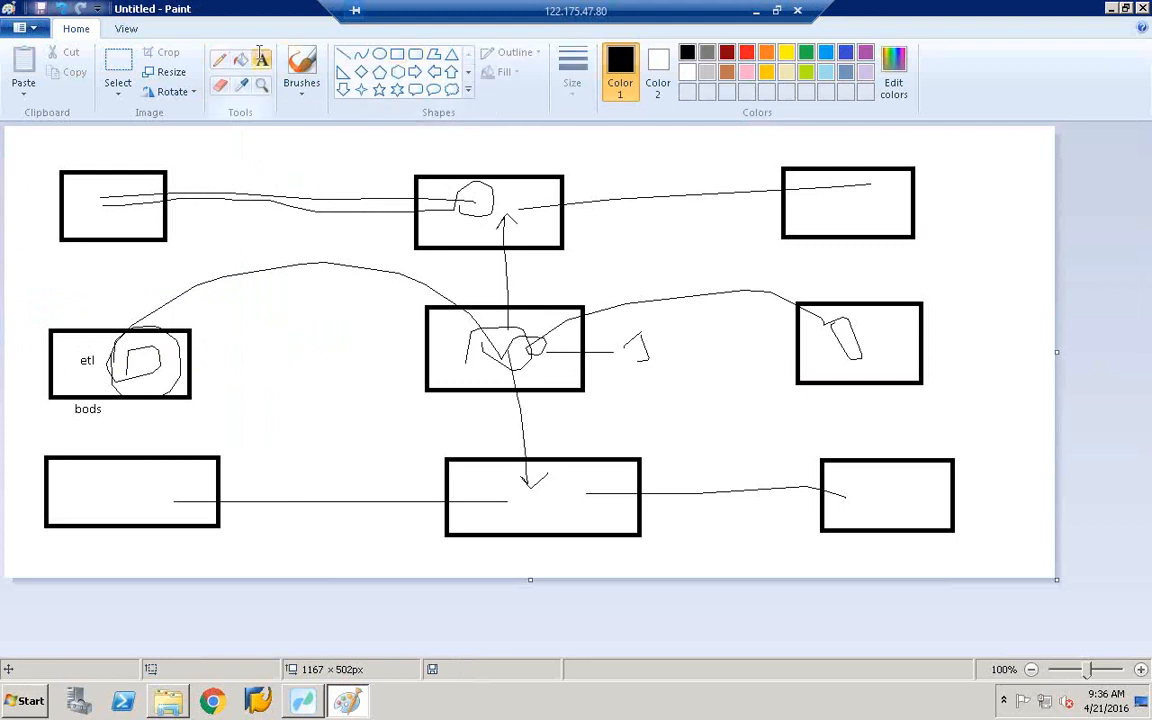
- Add a HANA label above the bottom-centre box, then minimize Paint and the Workbench
left_click(612, 440)
type("HANA")
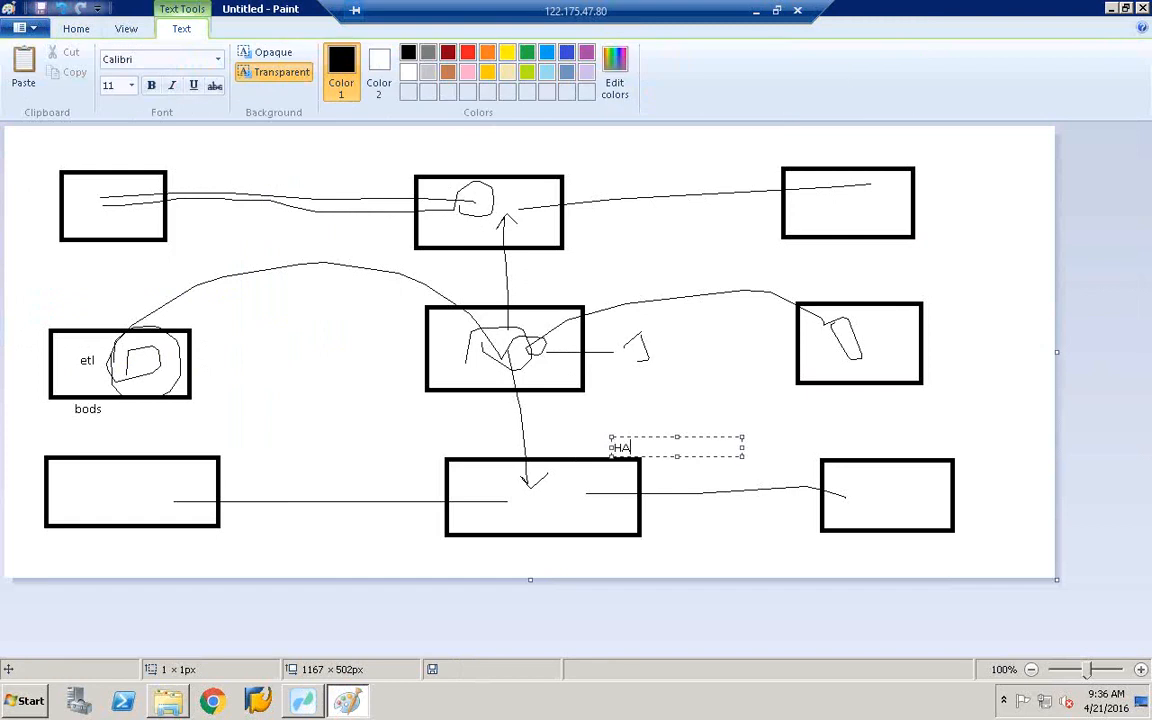
left_click(493, 207)
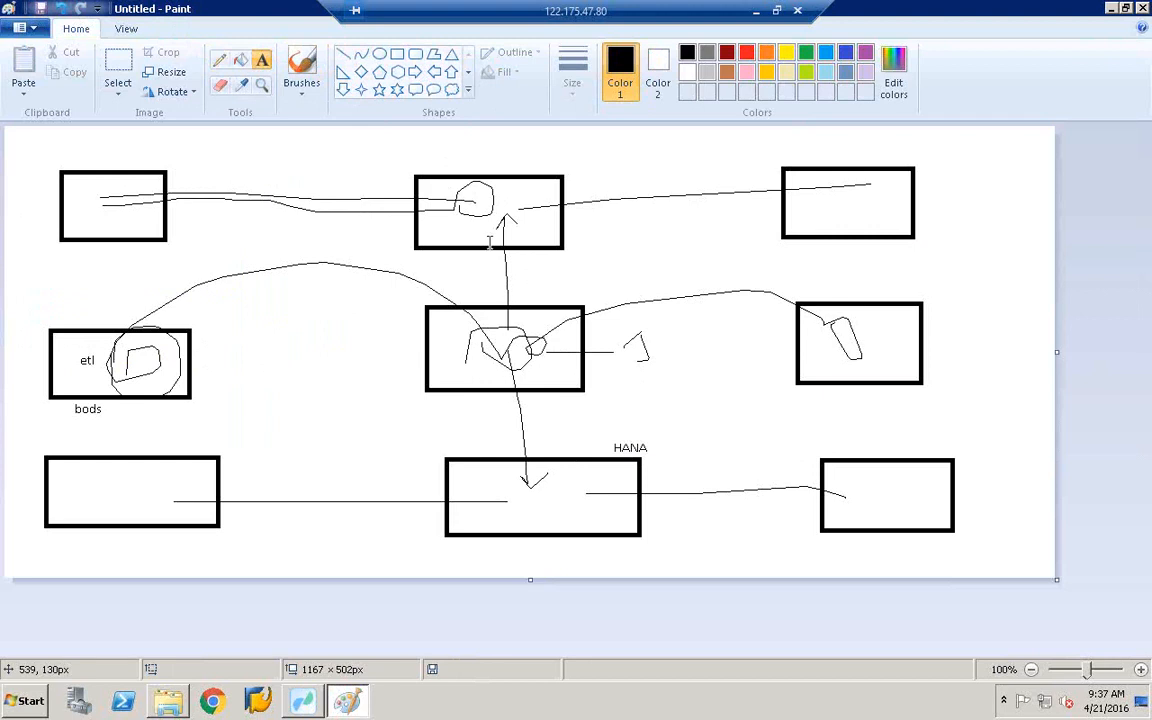
left_click(1112, 8)
left_click(1112, 8)
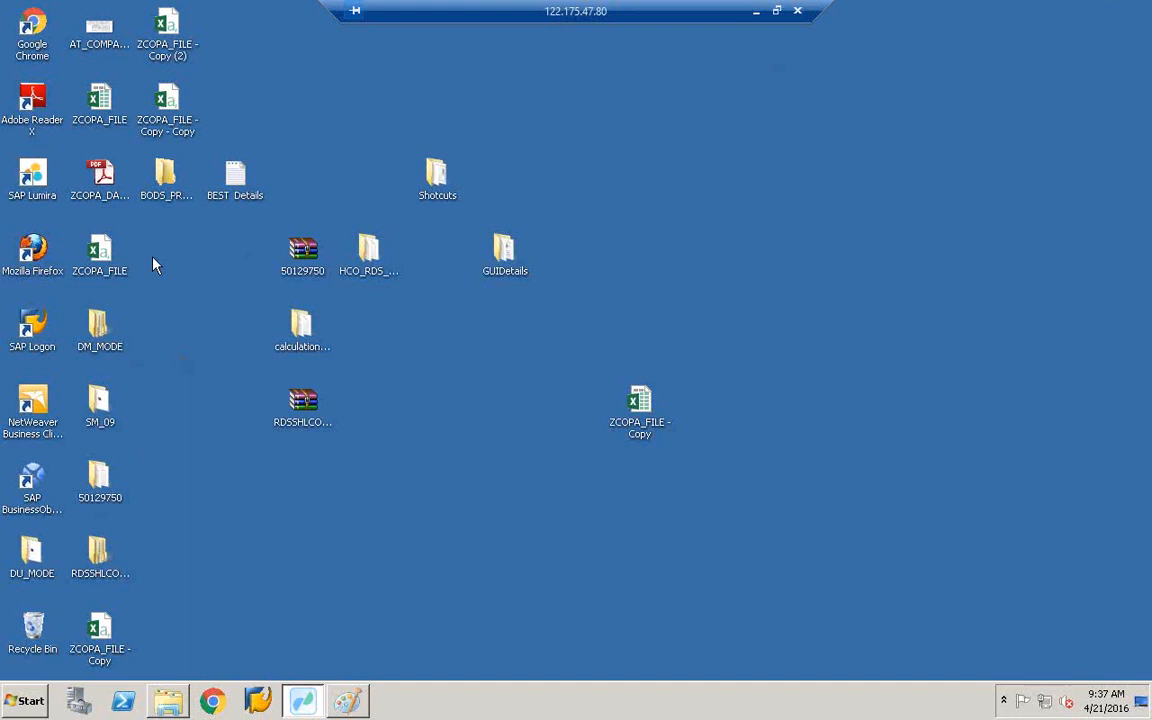
- Open the desktop Shotcuts folder and select the Data Services Management Console shortcut
left_click(438, 190)
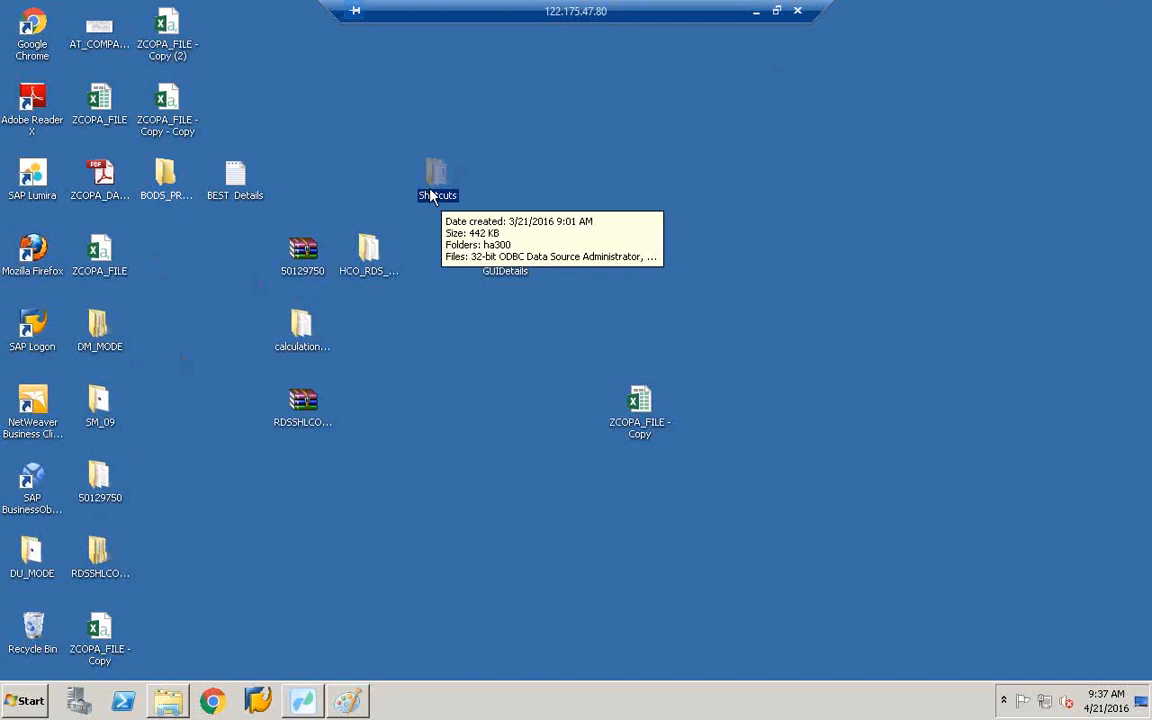
double_click(437, 193)
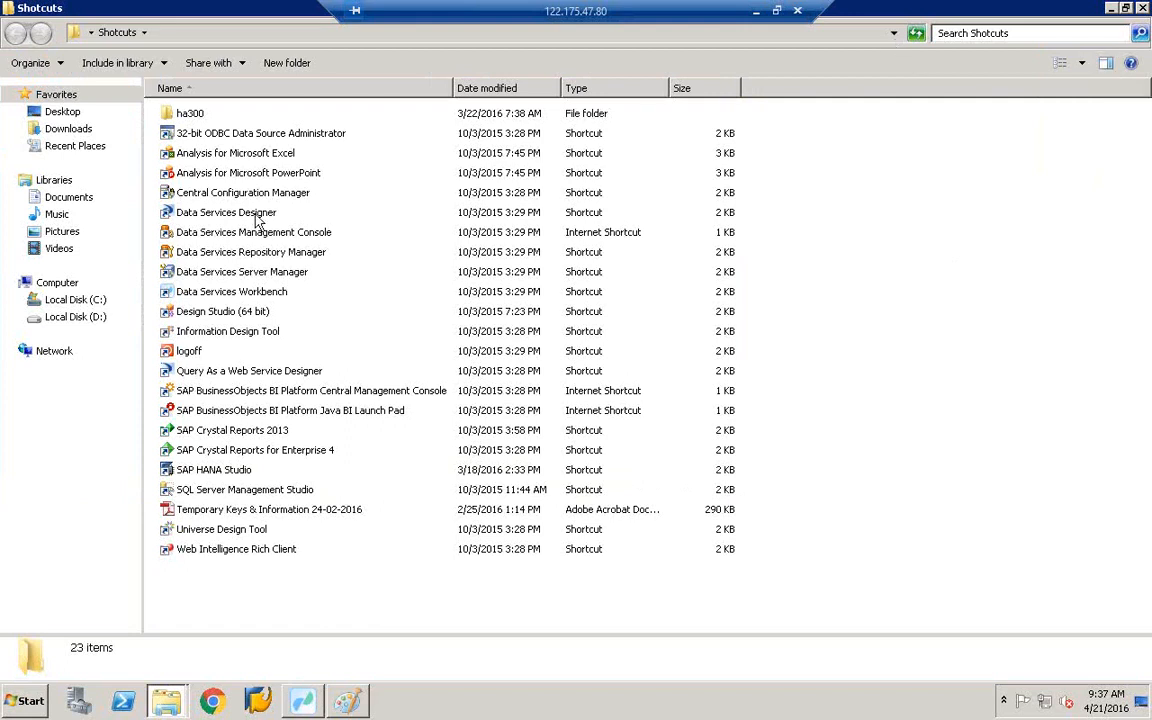
left_click(210, 233)
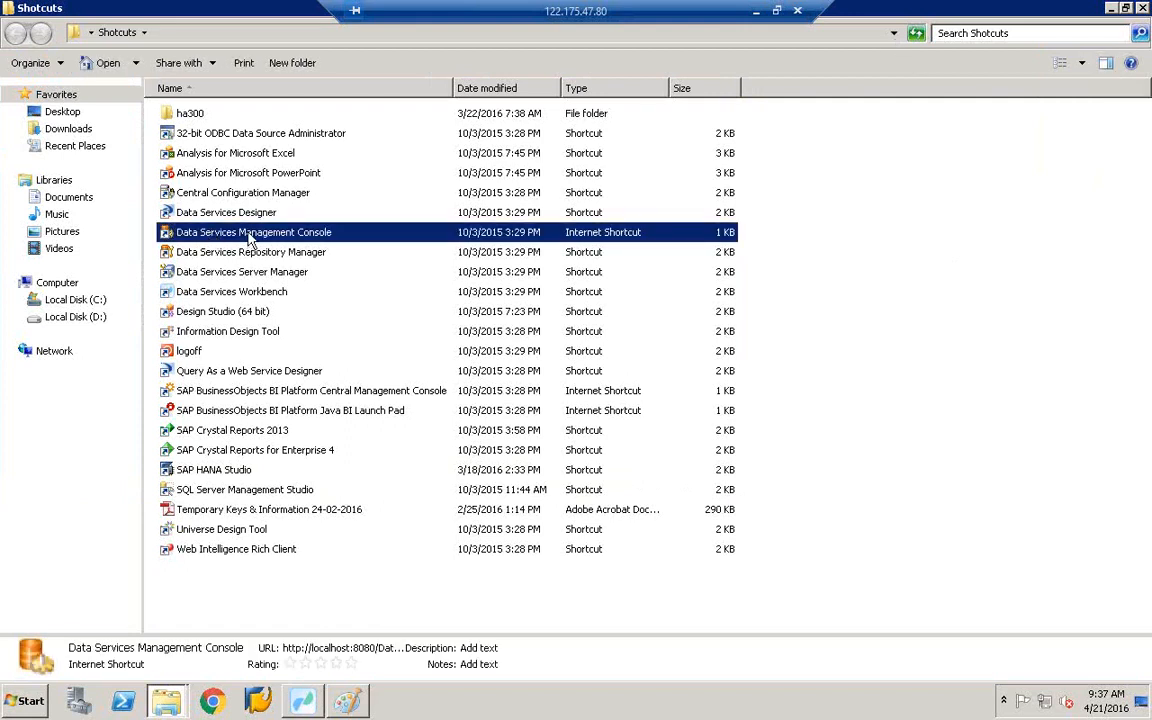
- Launch and log on to the Management Console, then open repository BEST's batch job status
double_click(255, 236)
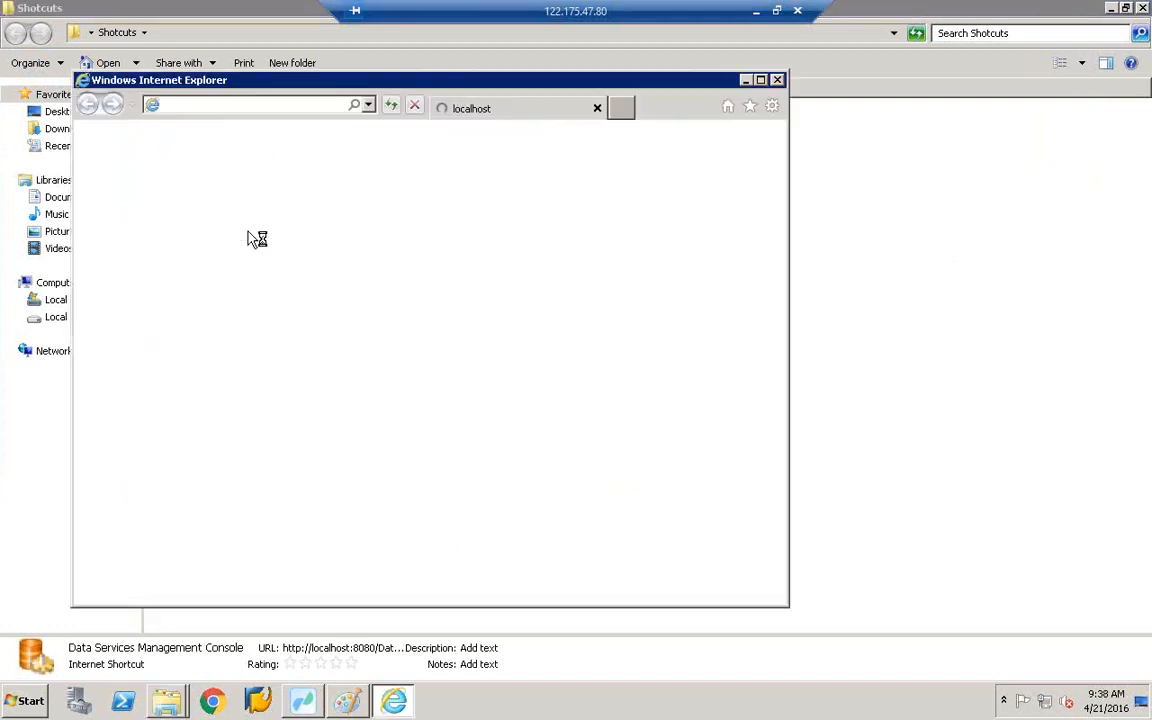
double_click(401, 80)
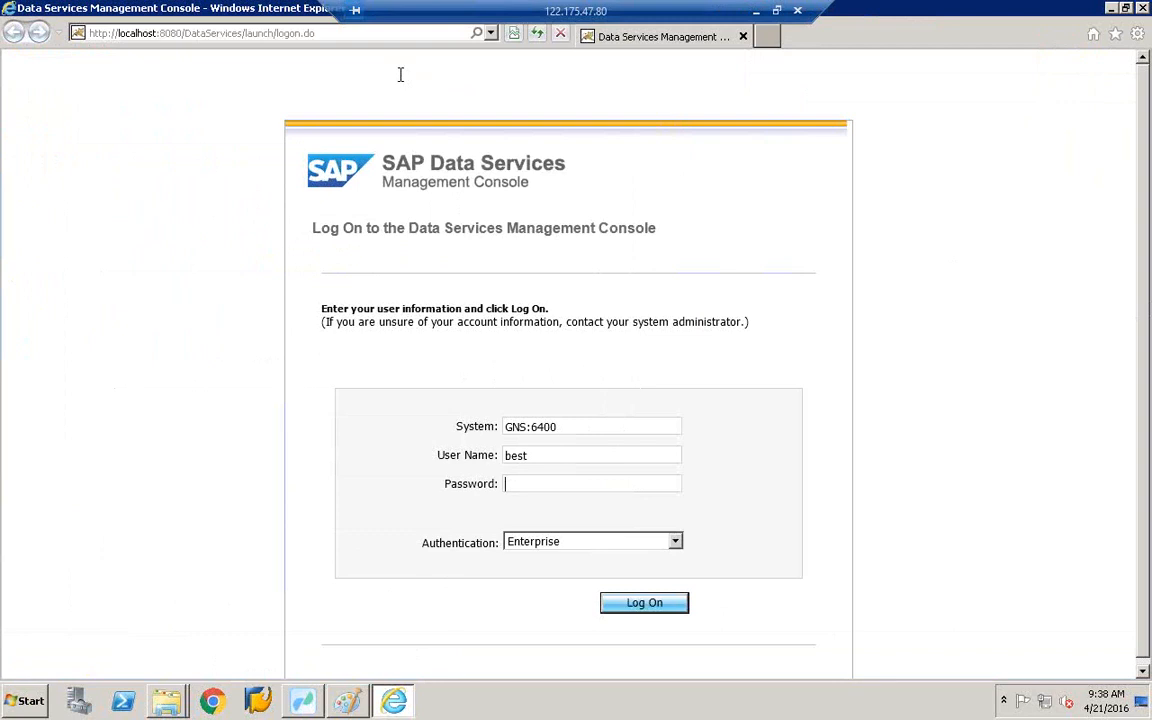
type("••••••••••")
left_click(646, 612)
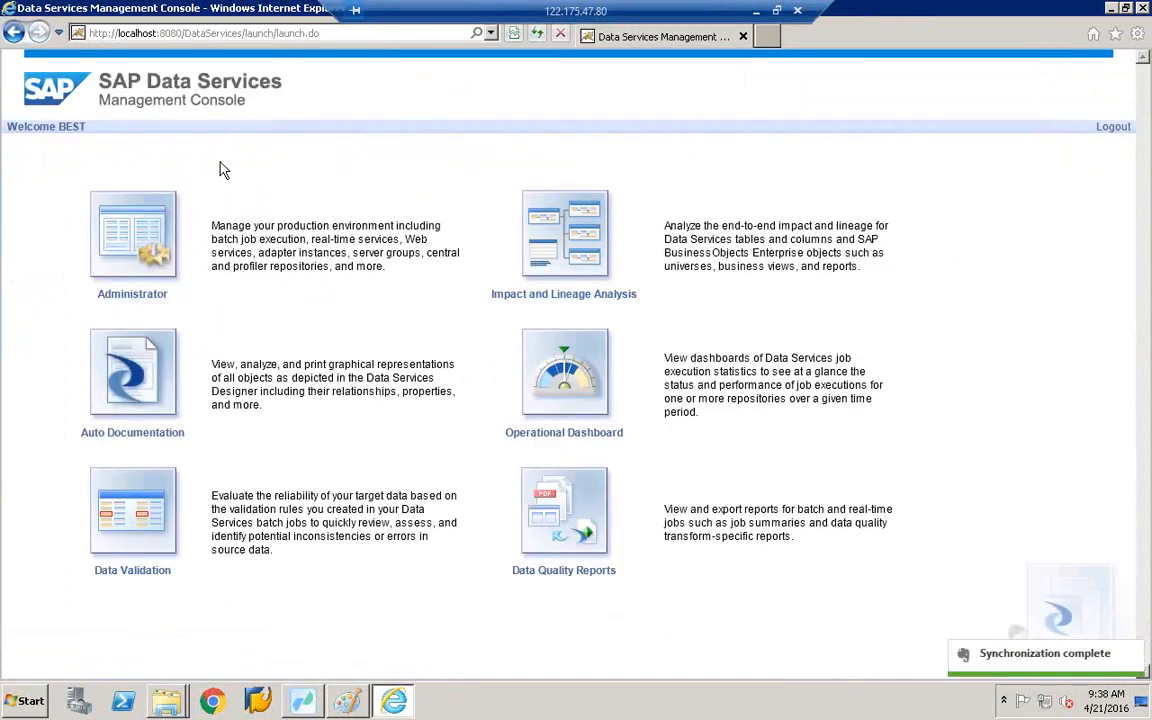
left_click(139, 300)
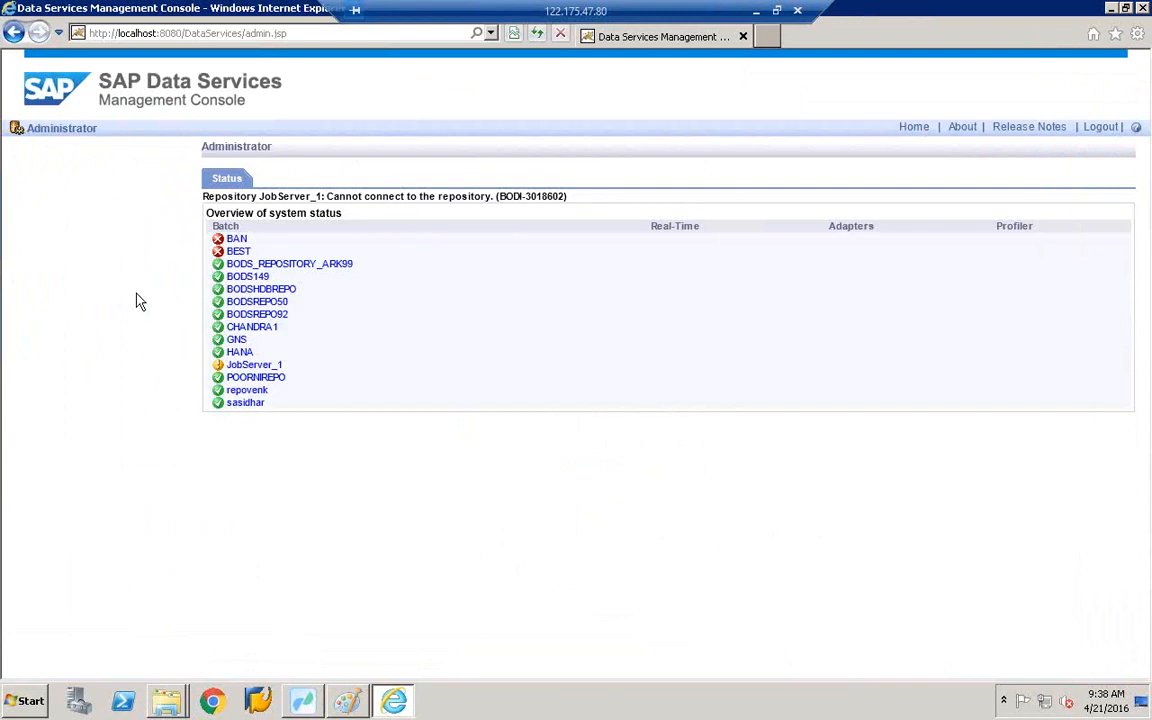
left_click(238, 253)
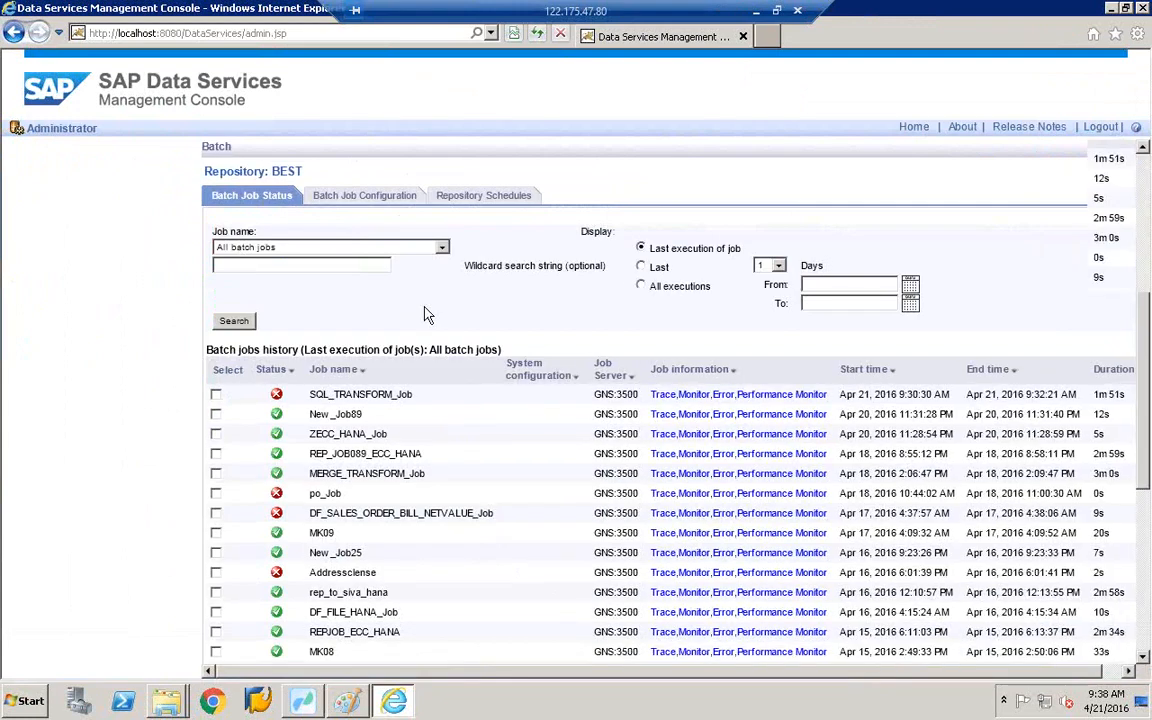
- Review New_Job89's trace log, monitor log row counts and error log
scroll(425, 316, "down", 3)
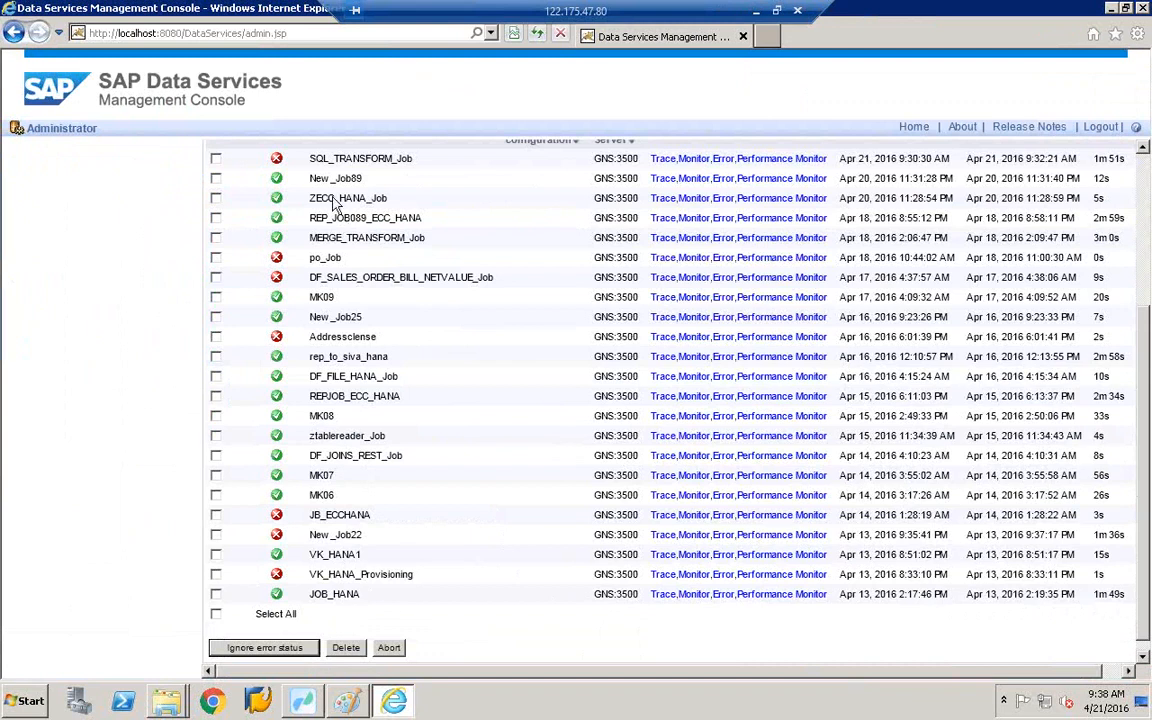
scroll(335, 203, "up", 1)
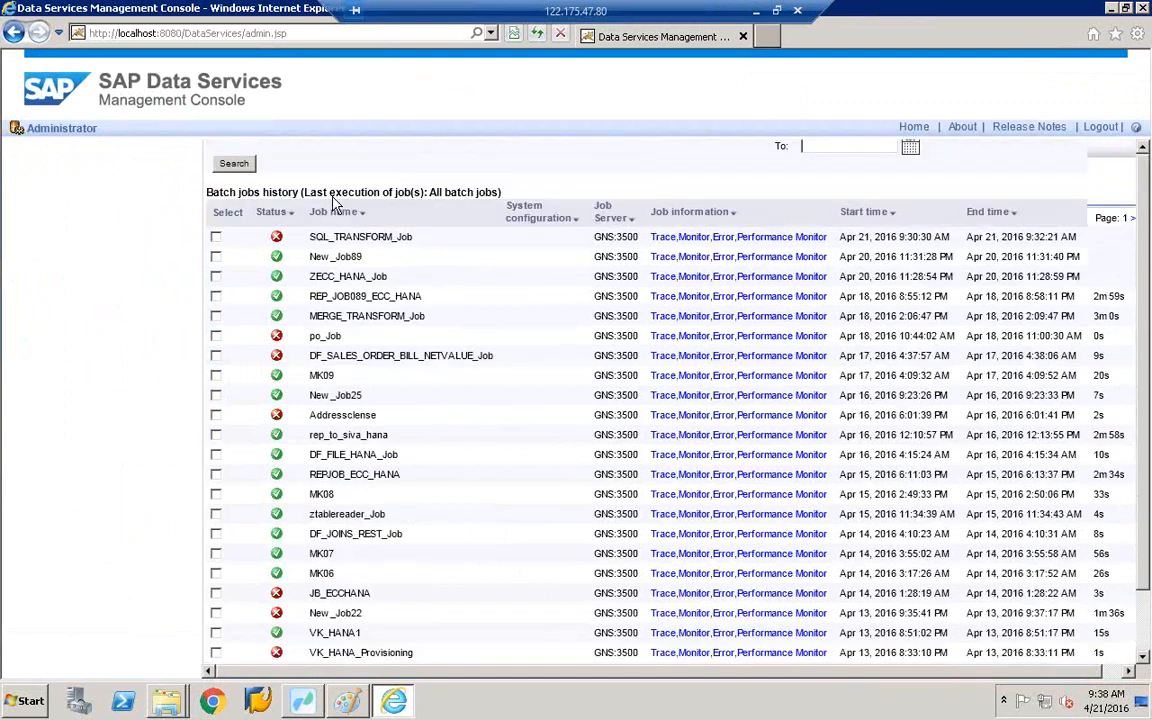
scroll(335, 203, "up", 2)
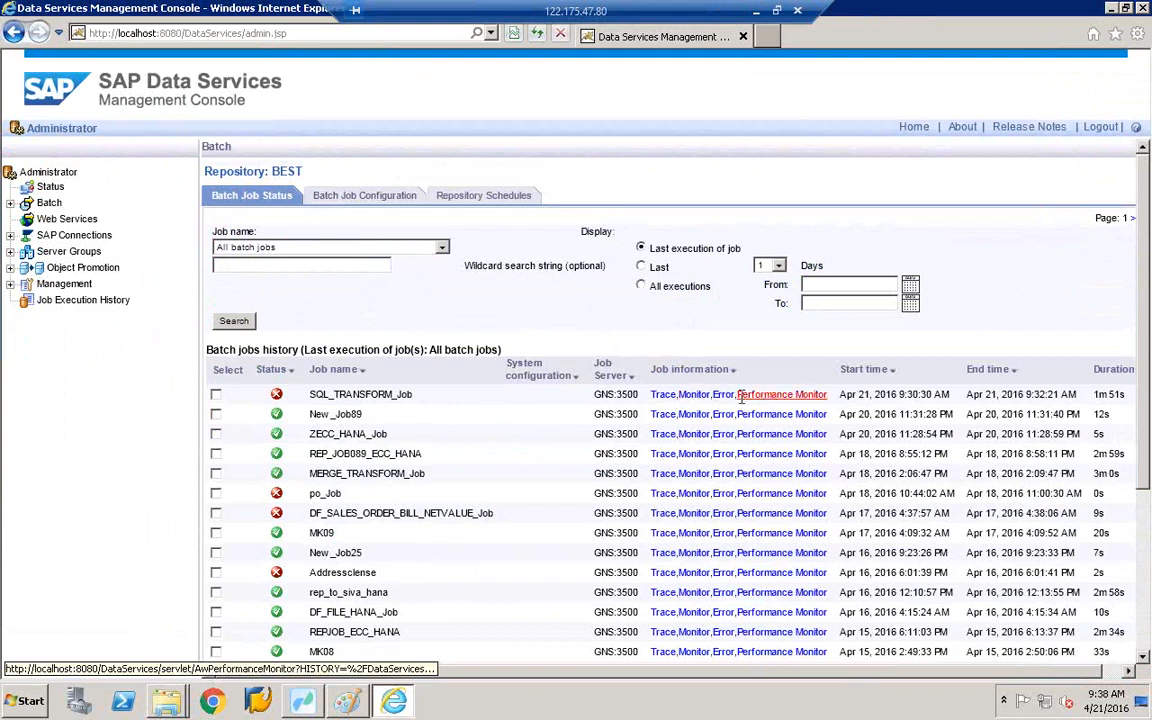
left_click(660, 412)
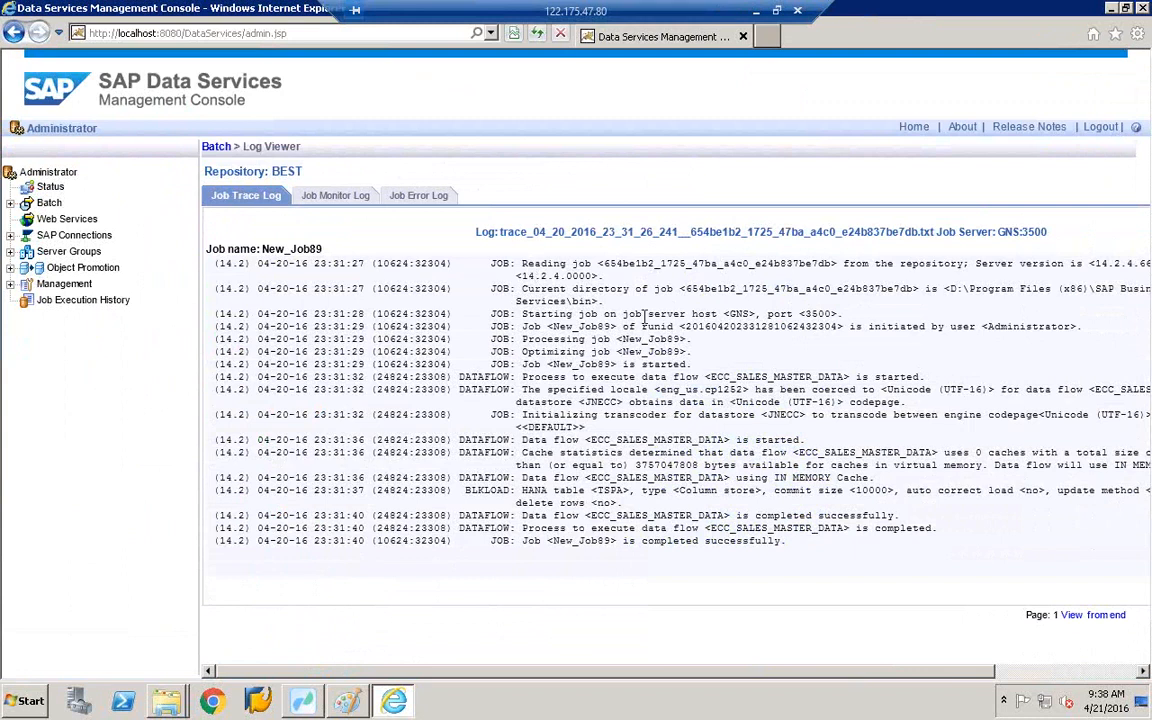
left_click(335, 195)
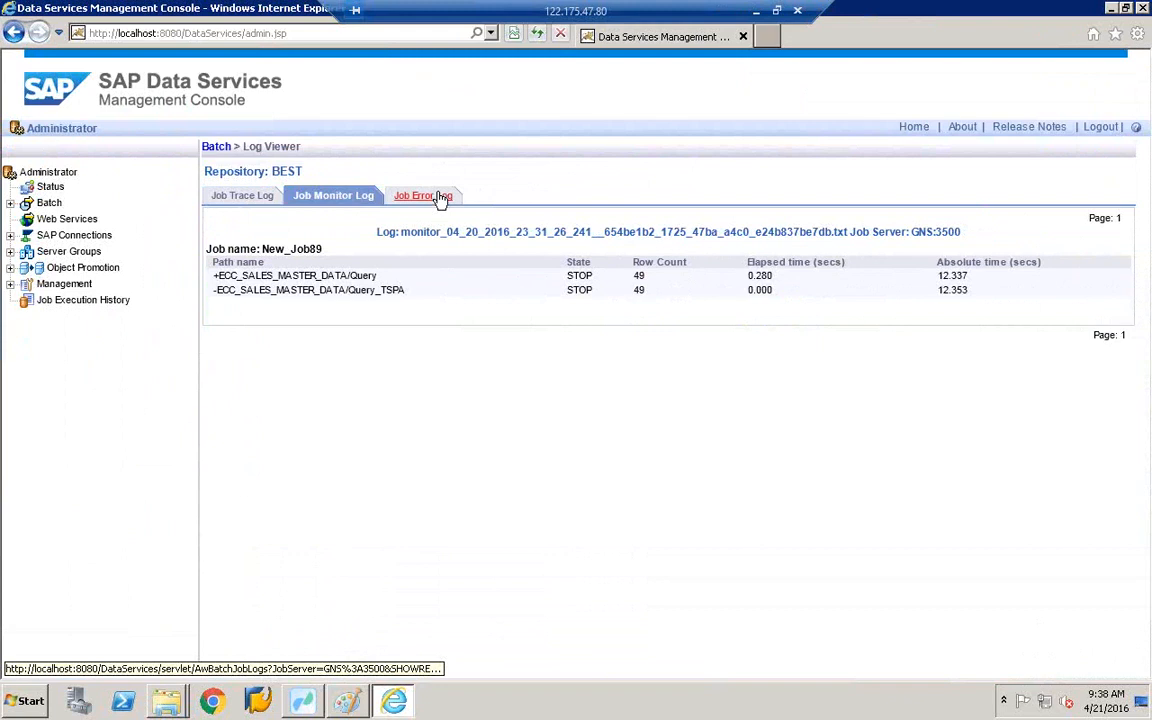
left_click(440, 197)
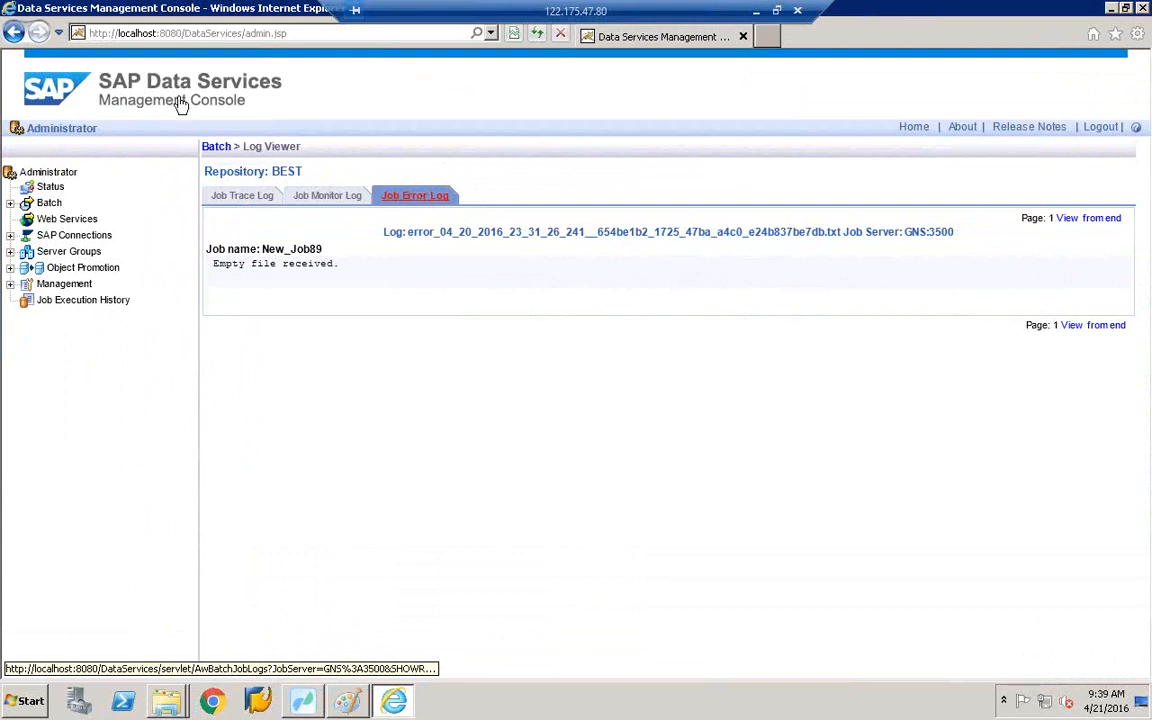
- Go back three pages to repository BEST's batch job history list
left_click(12, 34)
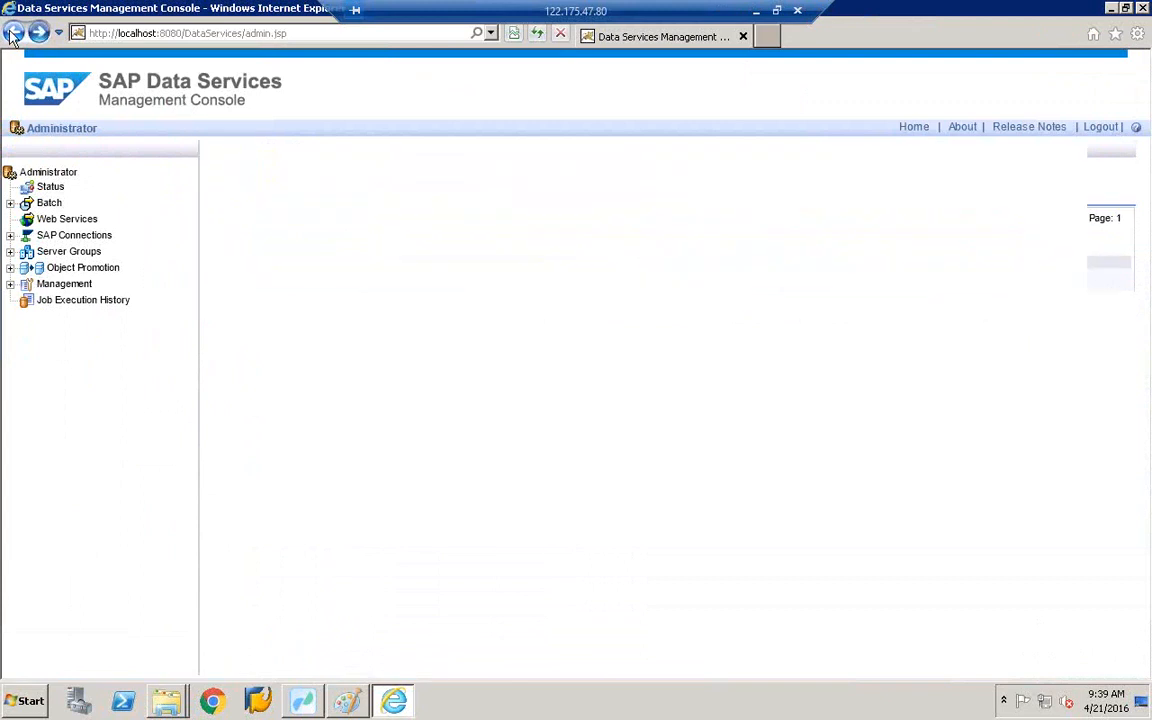
left_click(12, 34)
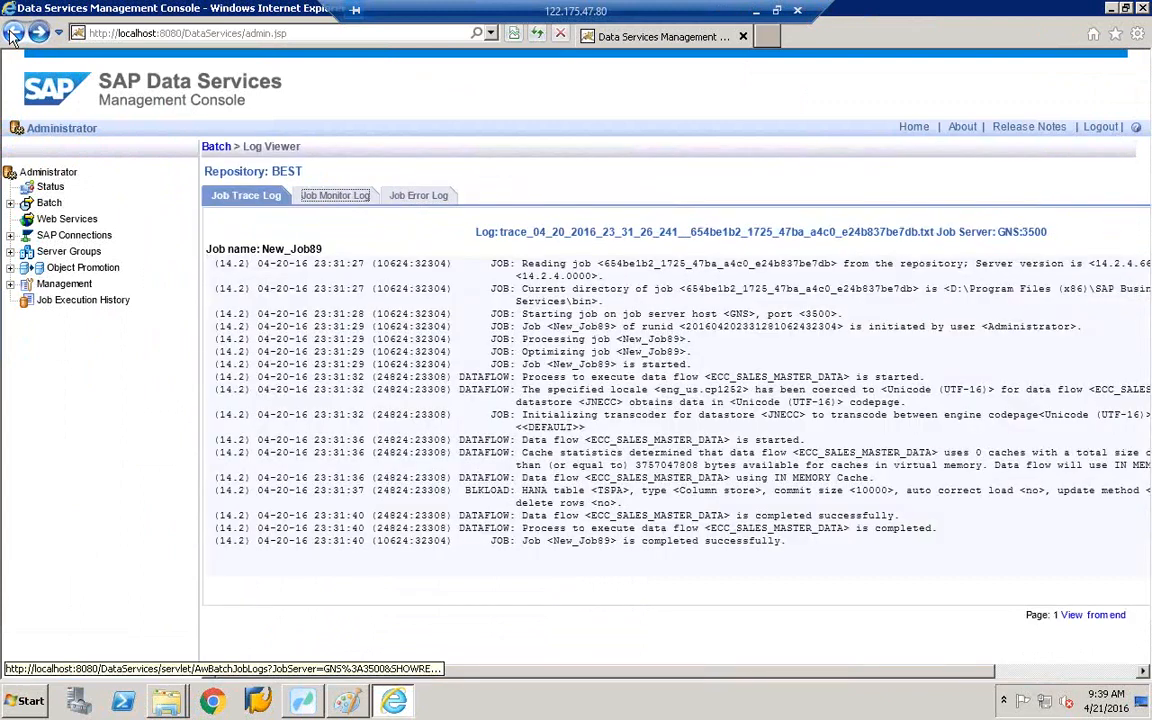
left_click(12, 34)
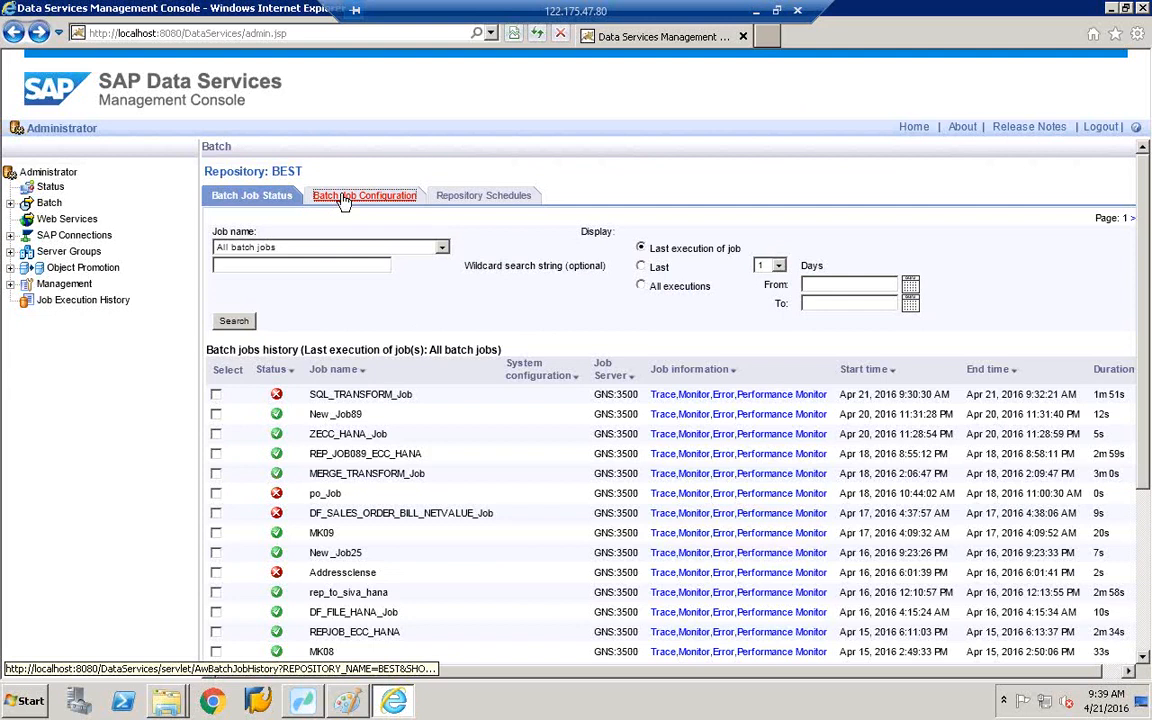
- Start a new schedule for zrep_job_ecc_to_hana and name it saphanajobs
left_click(373, 205)
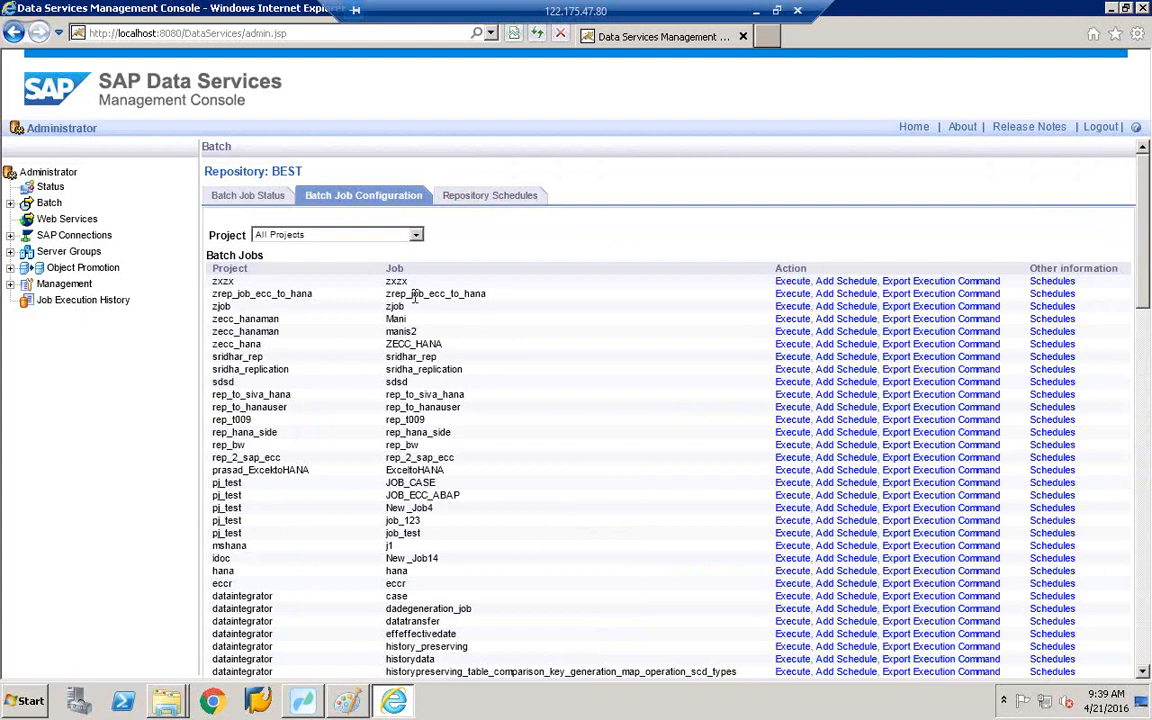
left_click(842, 294)
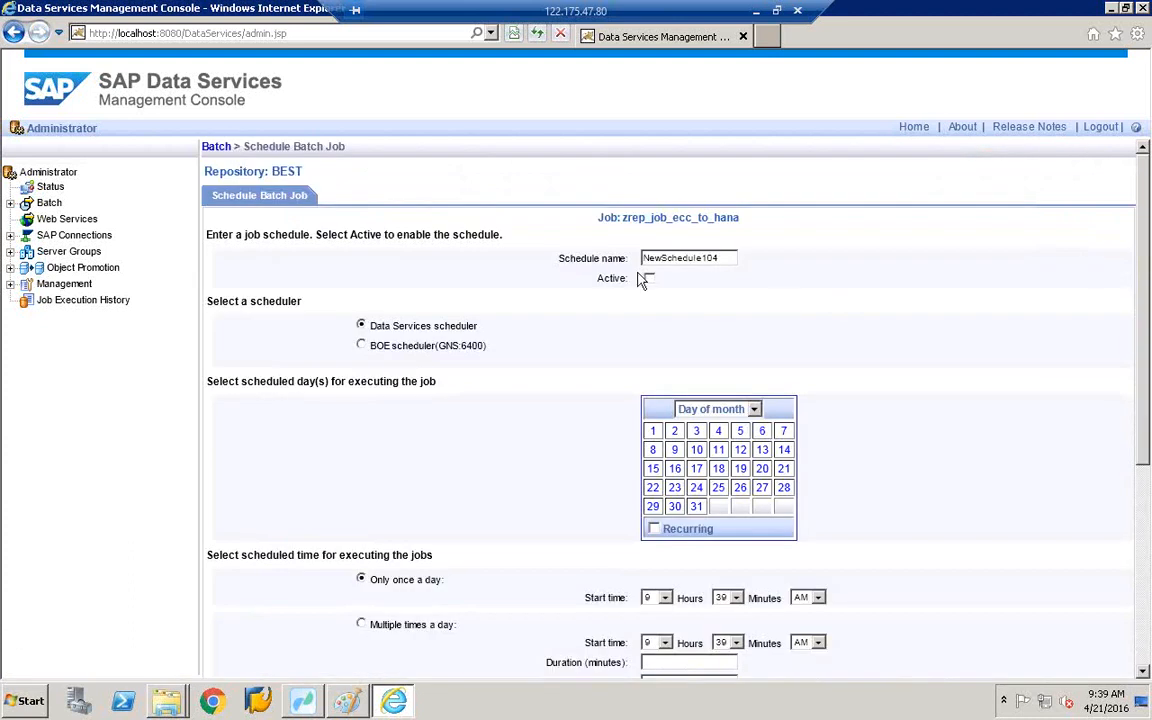
left_click(722, 258)
key("BackSpace")
key("BackSpace")
key("BackSpace")
key("BackSpace")
key("BackSpace")
key("BackSpace")
key("BackSpace")
key("BackSpace")
key("BackSpace")
key("BackSpace")
key("BackSpace")
key("BackSpace")
key("BackSpace")
key("BackSpace")
type("saphanajobs")
- Pick day 11 and try to apply the schedule, which is refused for no scheduled day
scroll(475, 330, "down", 2)
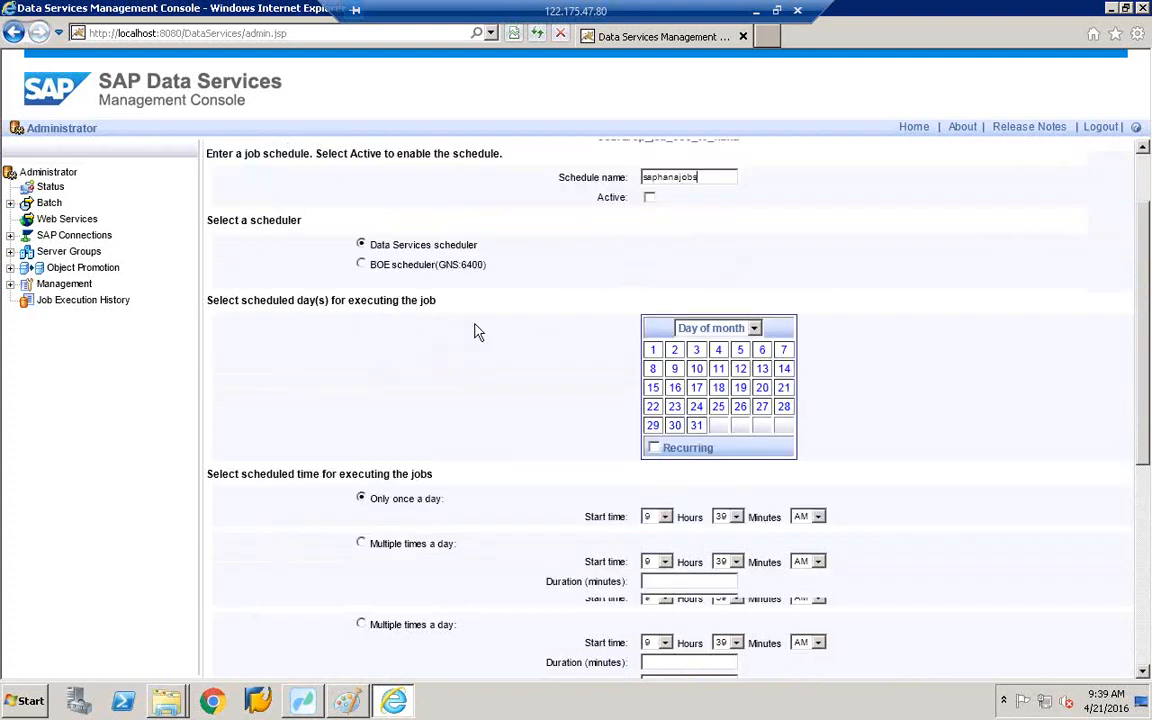
scroll(475, 330, "down", 4)
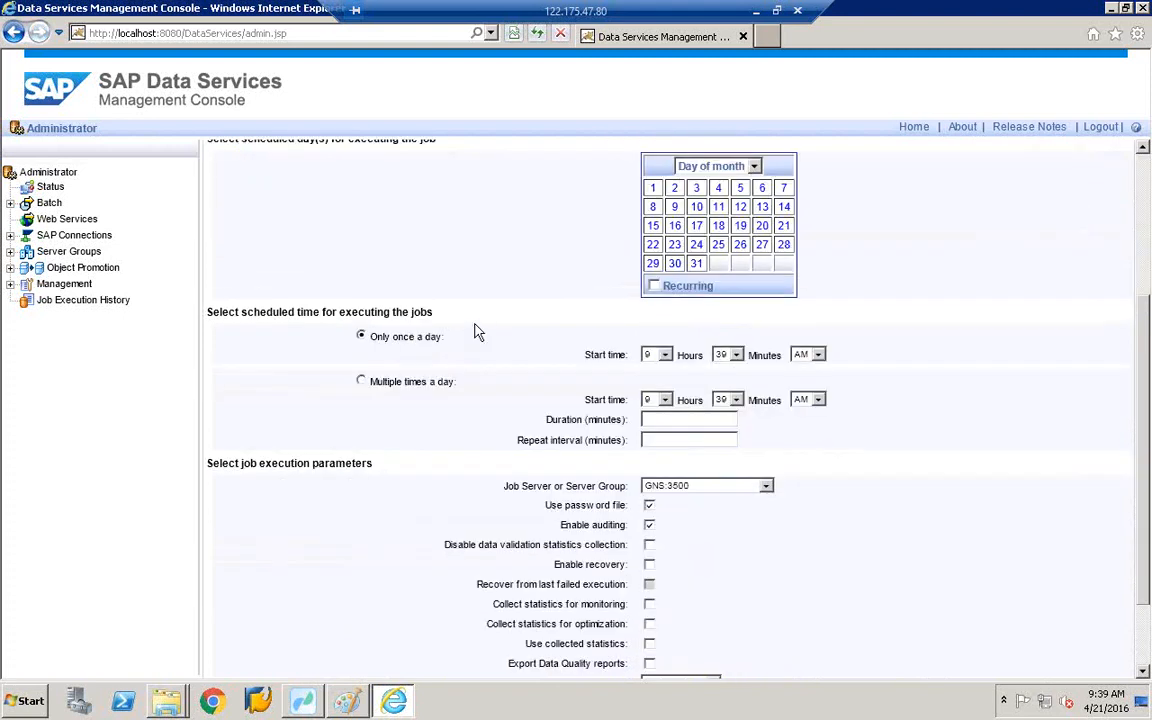
left_click(720, 207)
scroll(455, 387, "down", 2)
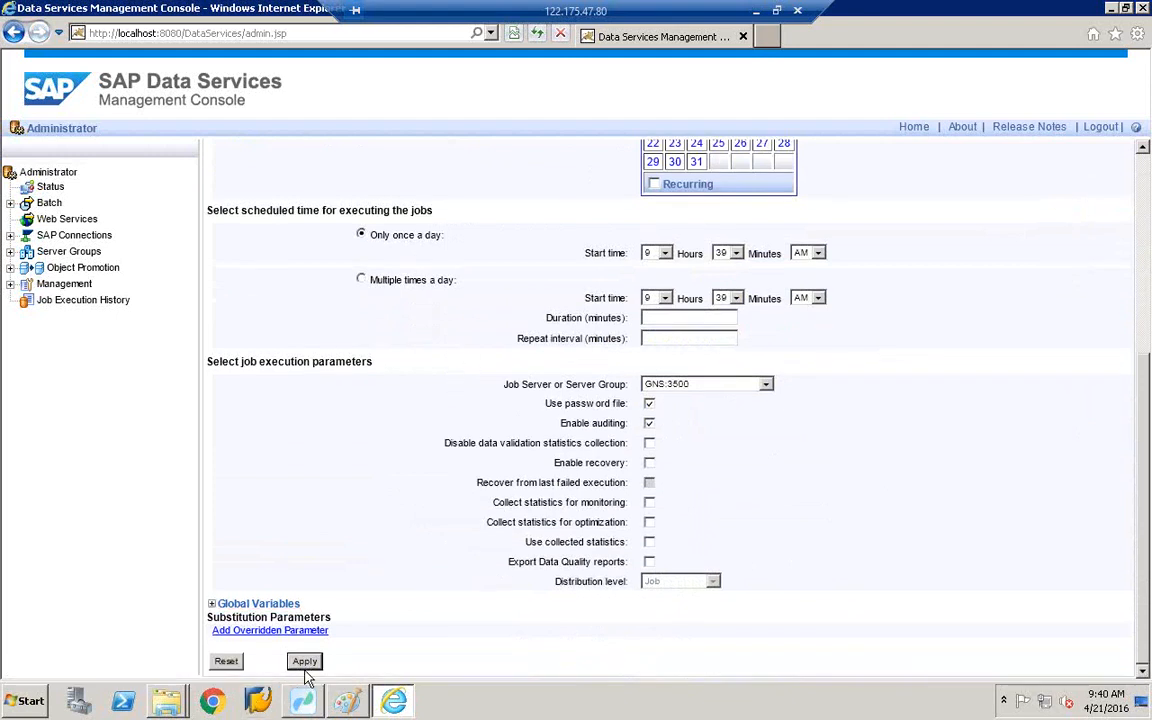
scroll(437, 314, "up", 5)
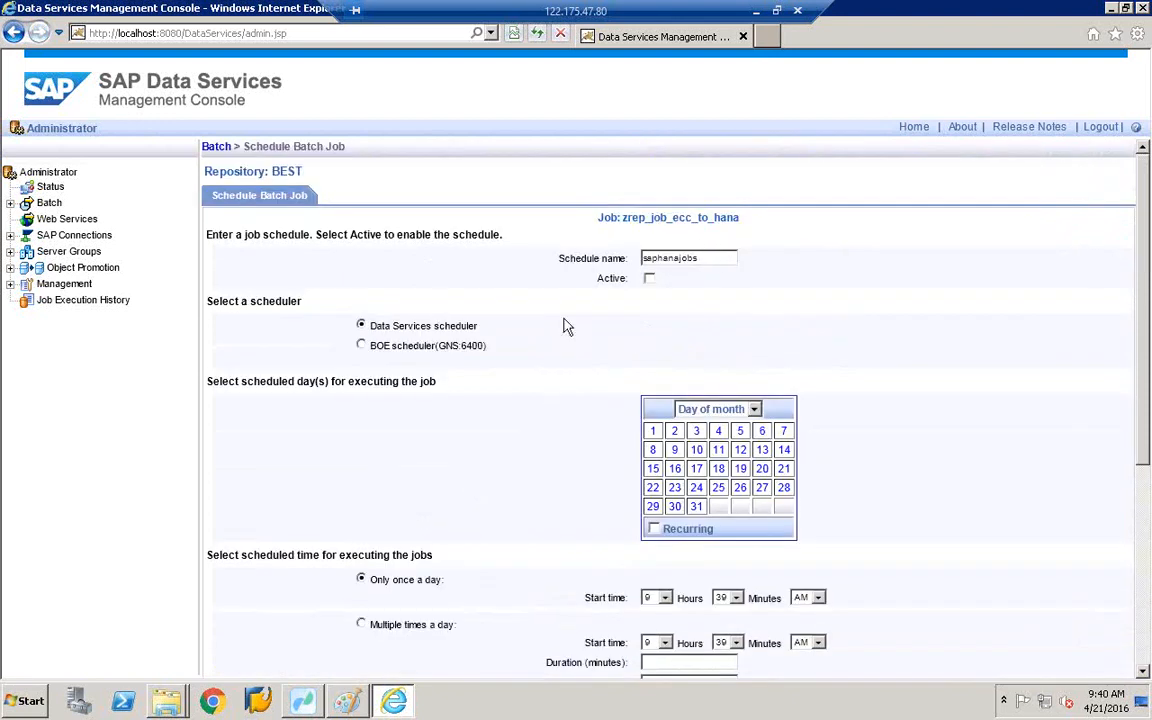
scroll(568, 324, "down", 3)
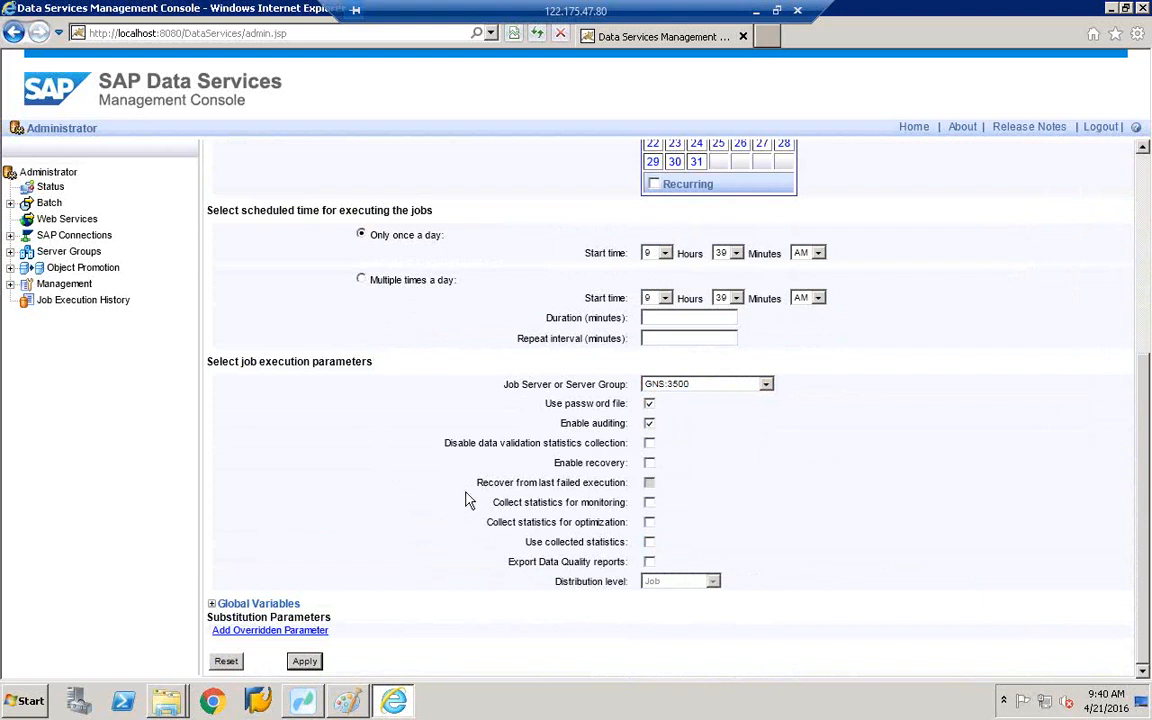
left_click(305, 662)
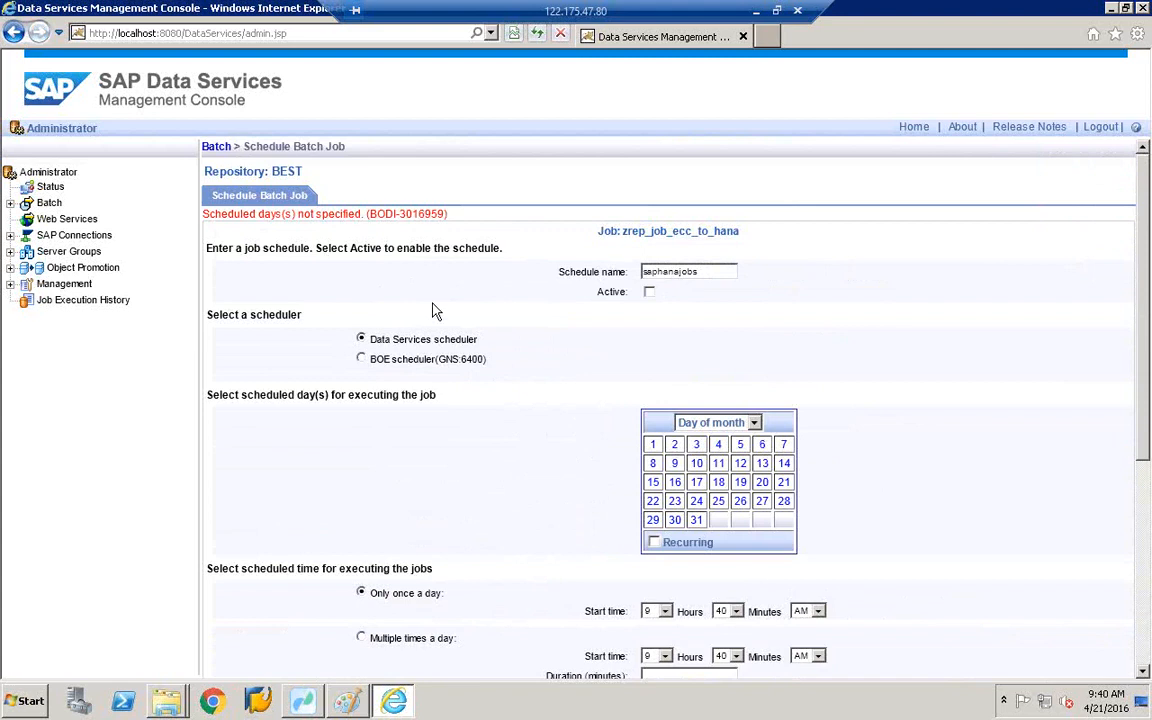
scroll(437, 311, "down", 3)
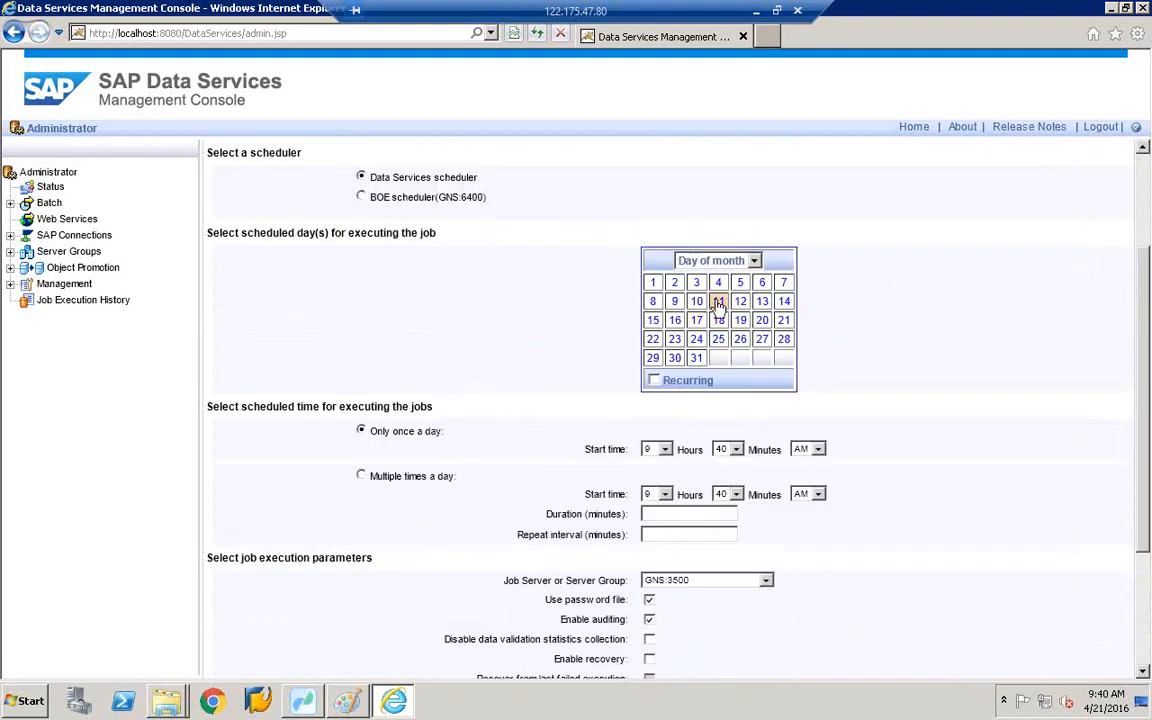
- Keep Day of month scheduling, select day 23 and apply the saphanajobs schedule
left_click(755, 261)
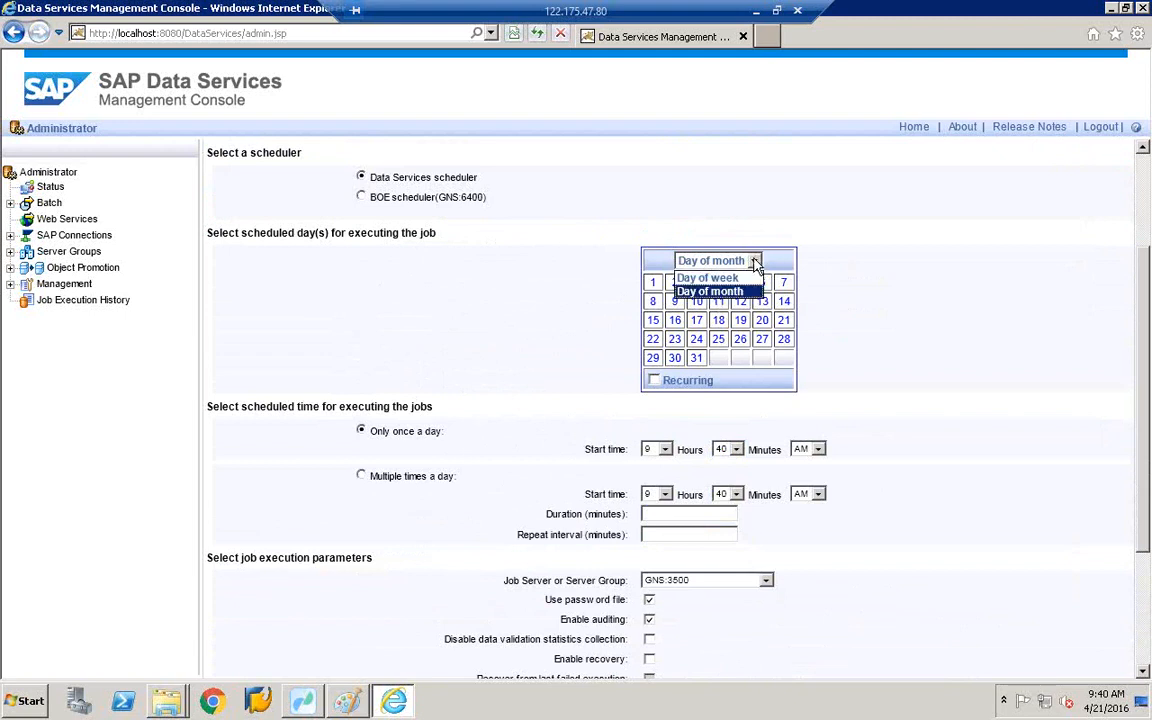
left_click(710, 291)
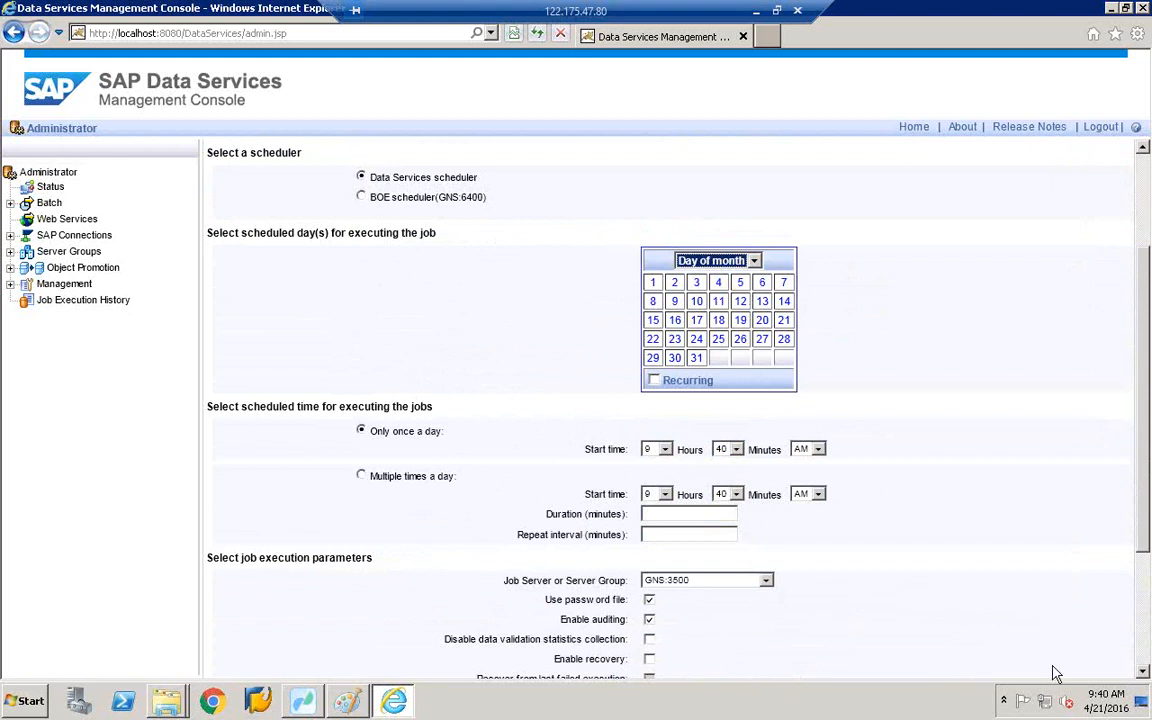
left_click(1105, 700)
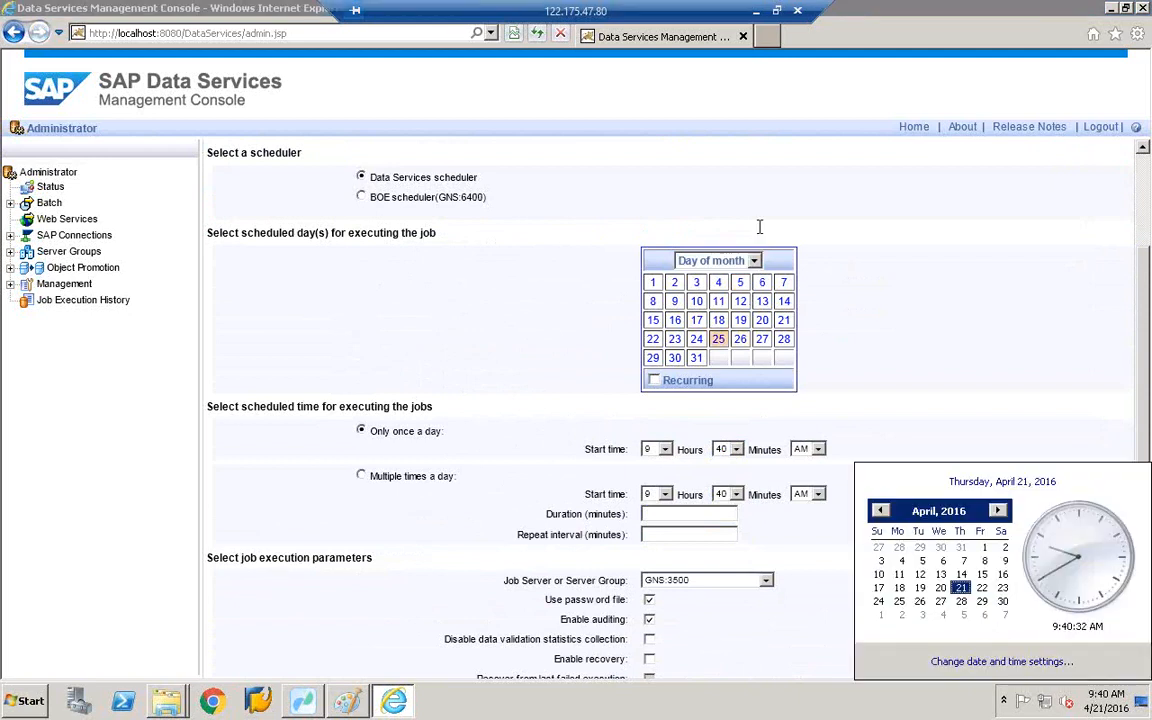
left_click(675, 338)
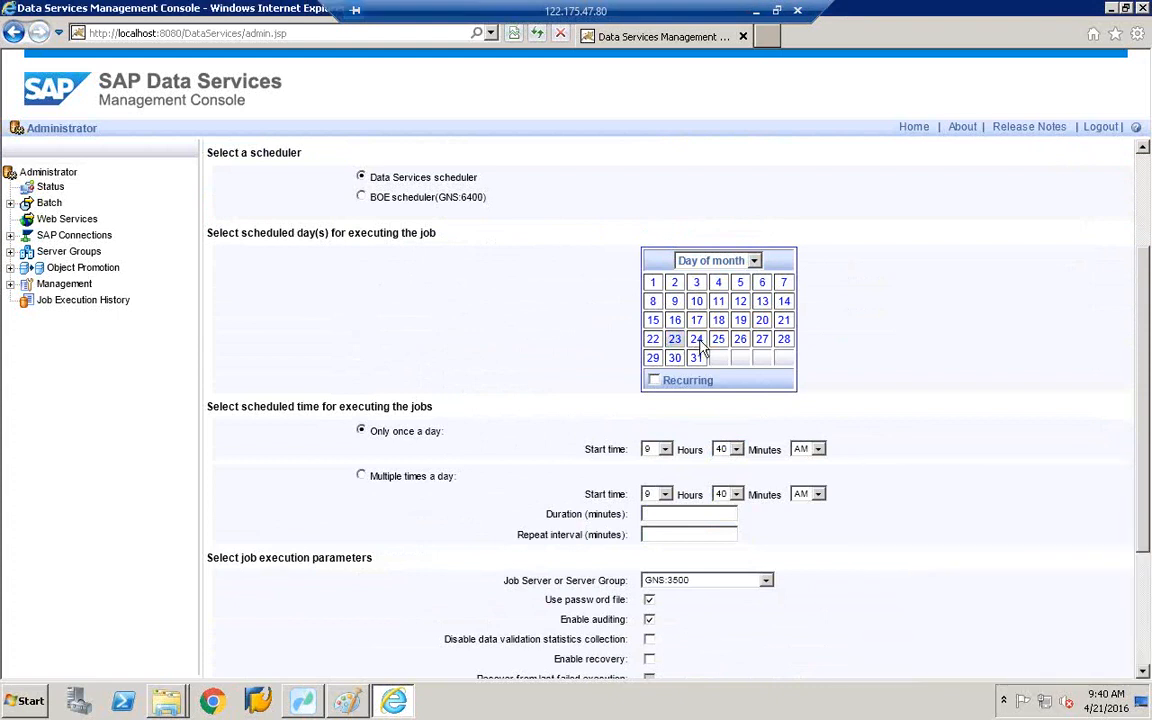
scroll(705, 350, "down", 3)
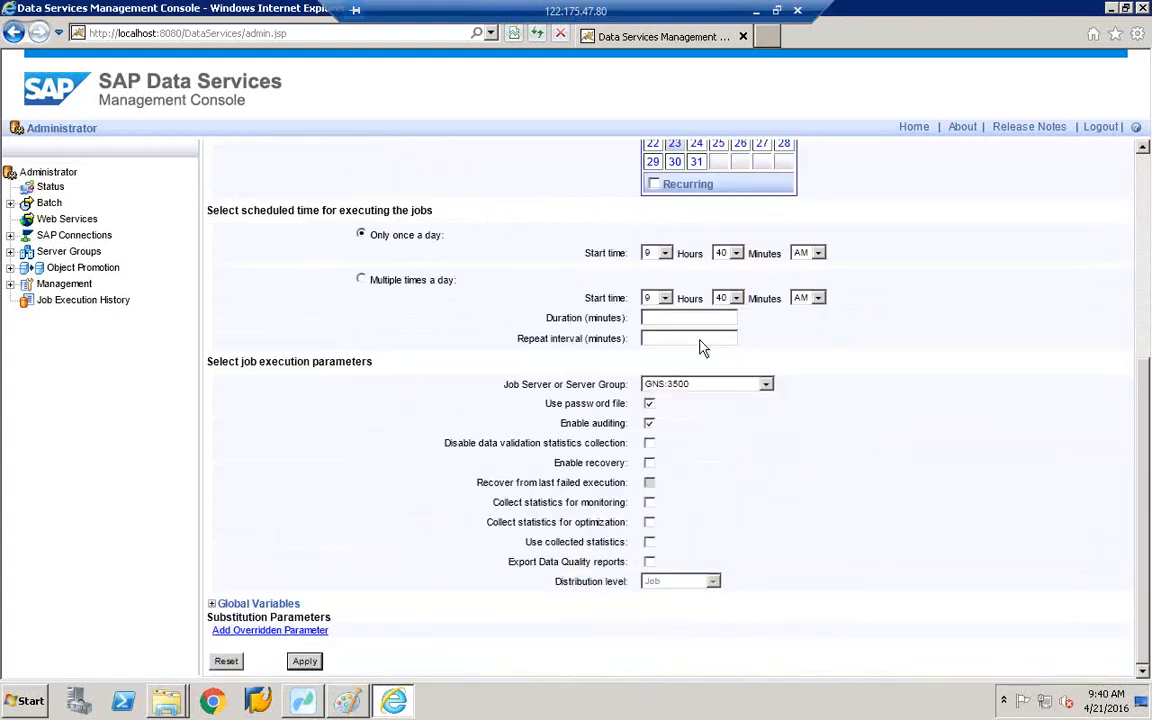
left_click(305, 661)
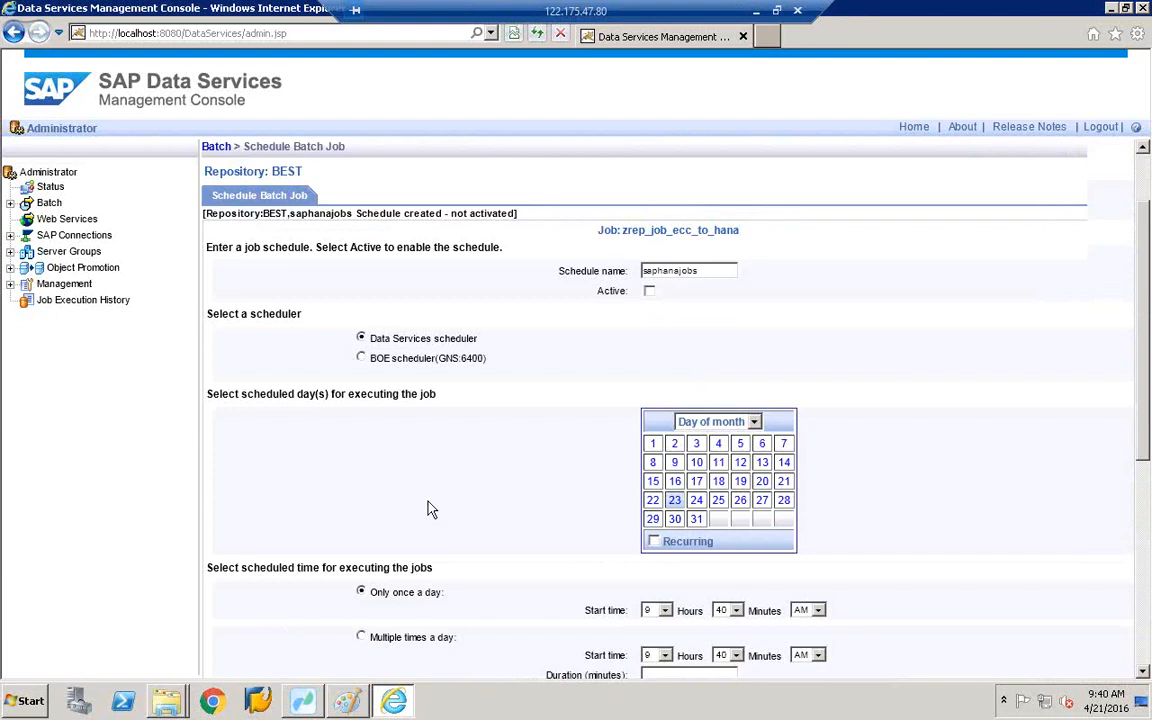
- Leave the schedule form for the Administrator home and dismiss the blocked-content warning
scroll(430, 510, "down", 3)
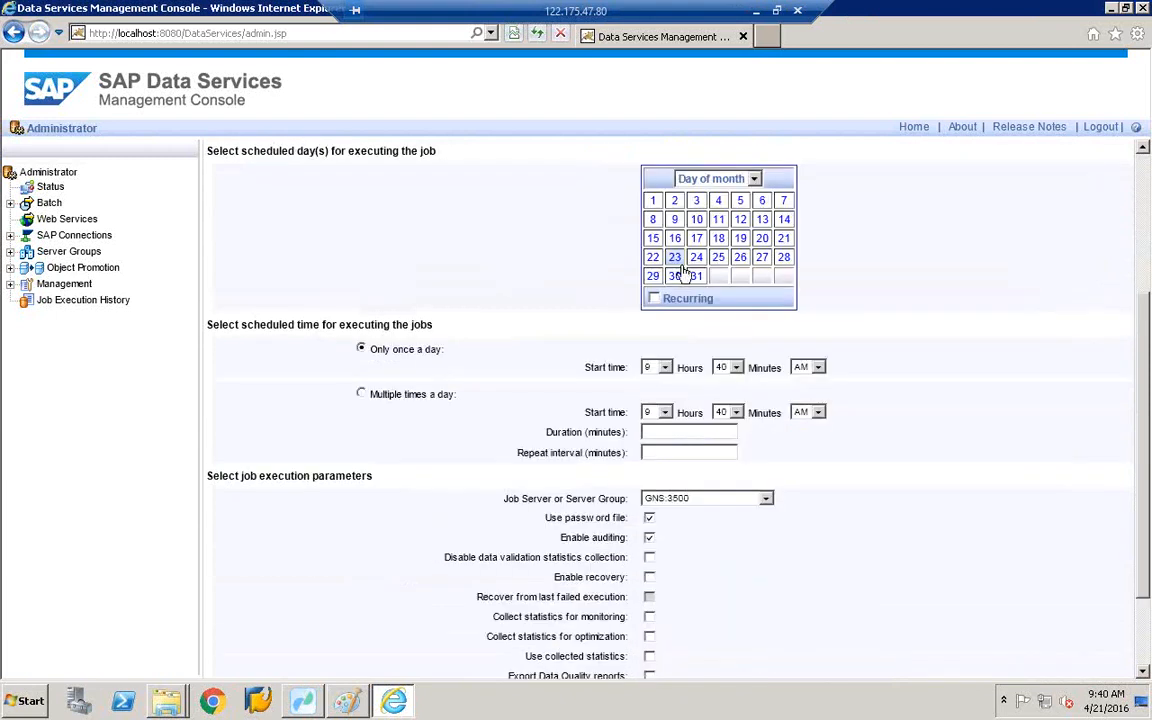
scroll(685, 275, "up", 3)
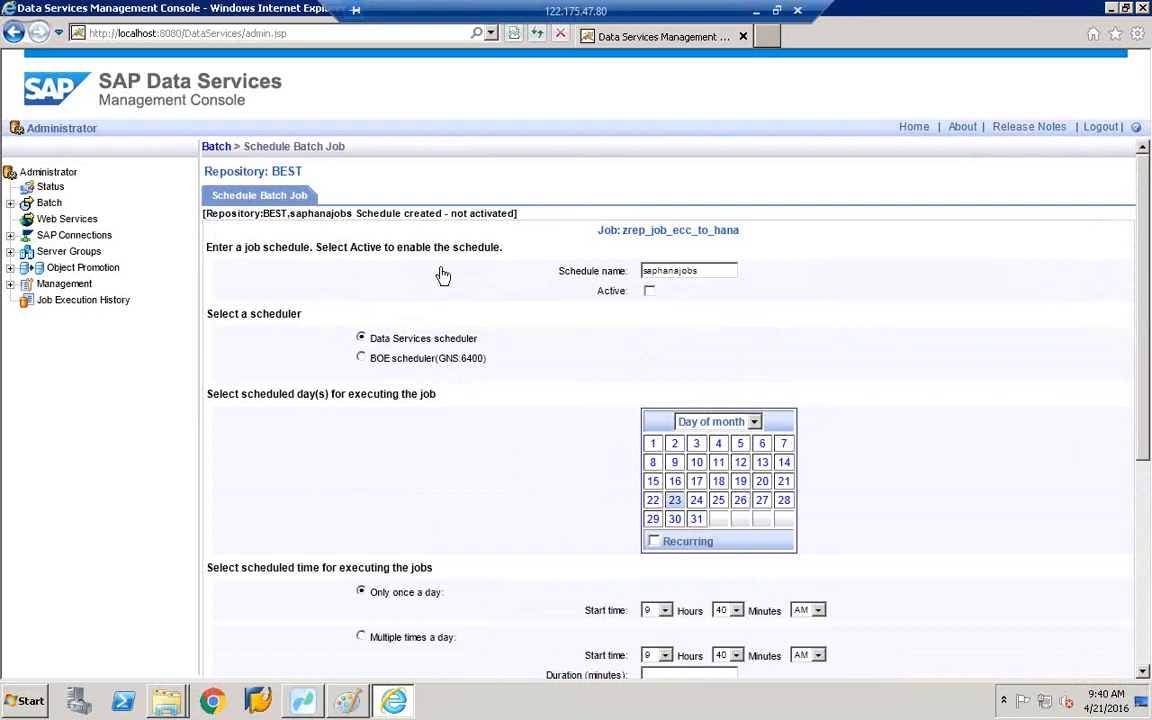
left_click(53, 173)
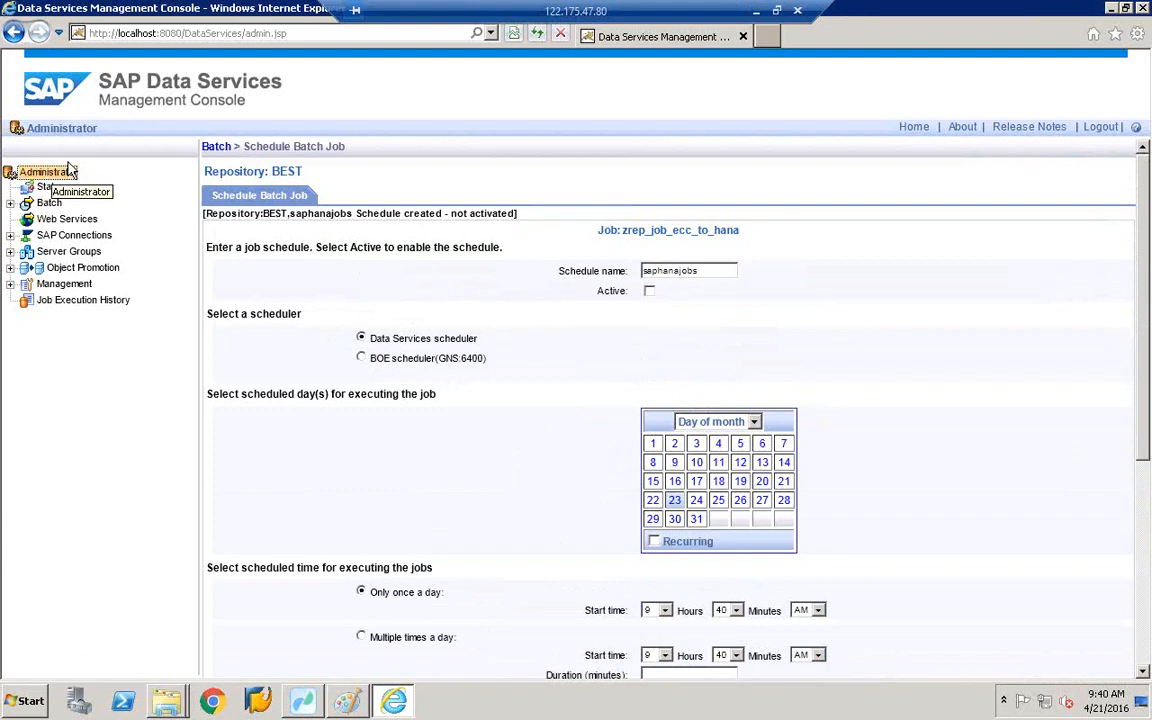
left_click(725, 224)
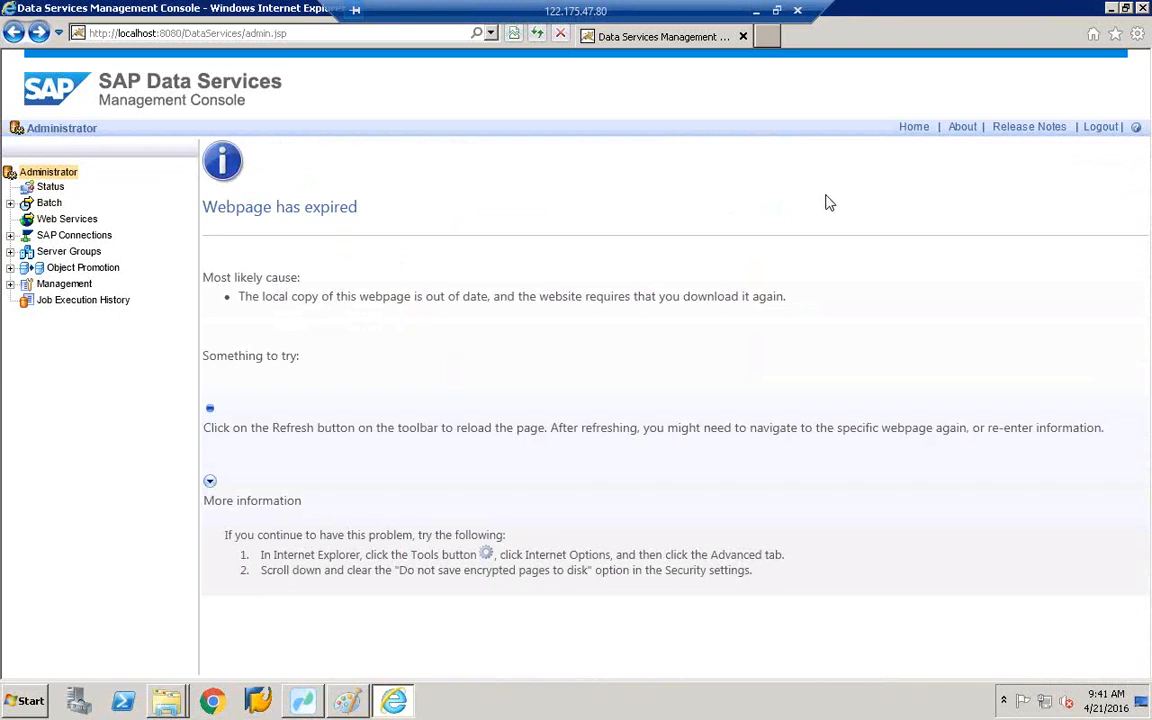
- Navigate from the Administrator home back to the batch job list
left_click(73, 178)
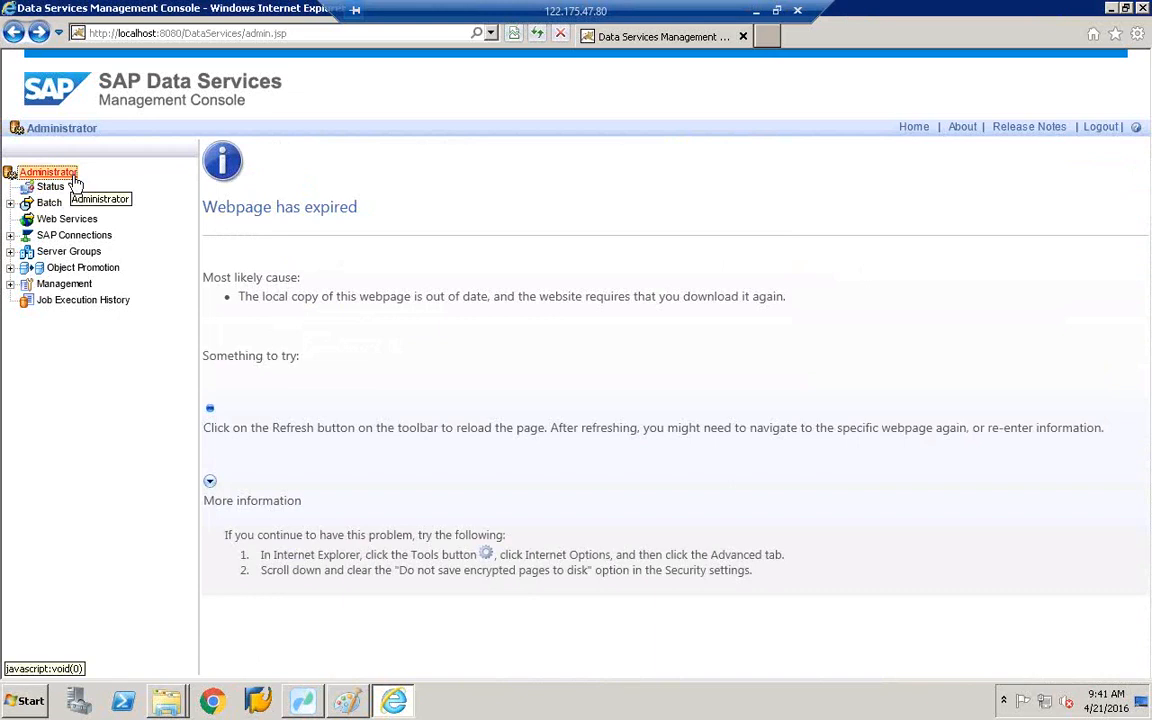
left_click(13, 34)
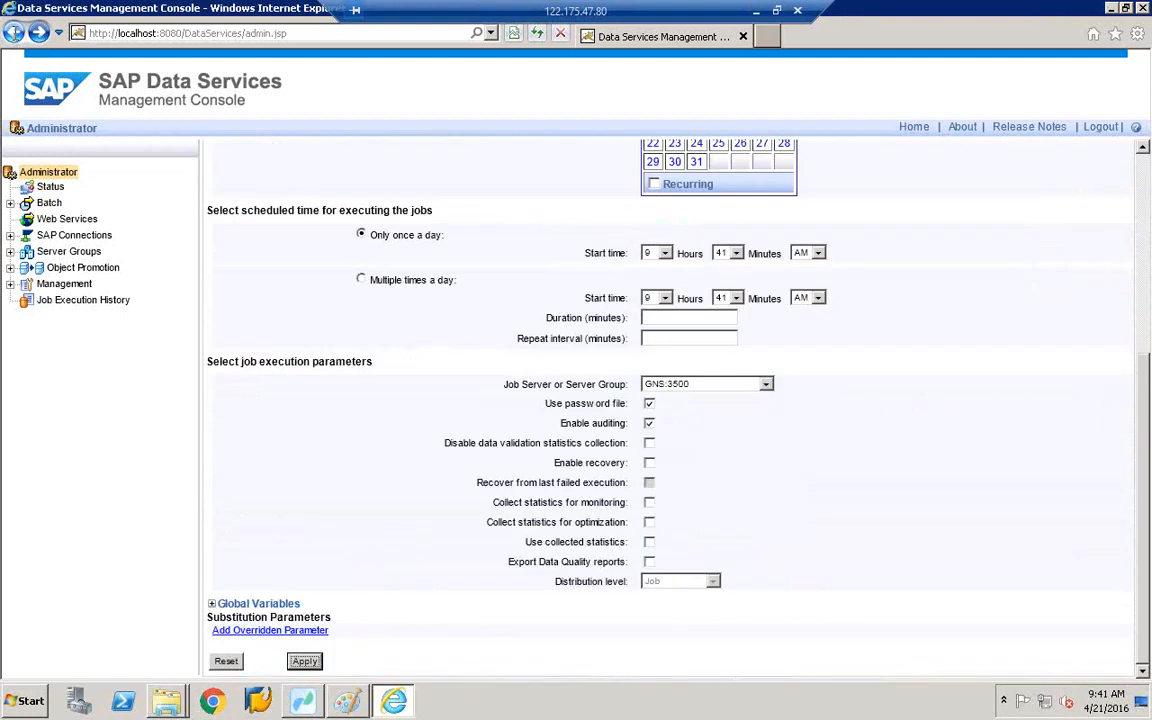
left_click(14, 36)
left_click(14, 36)
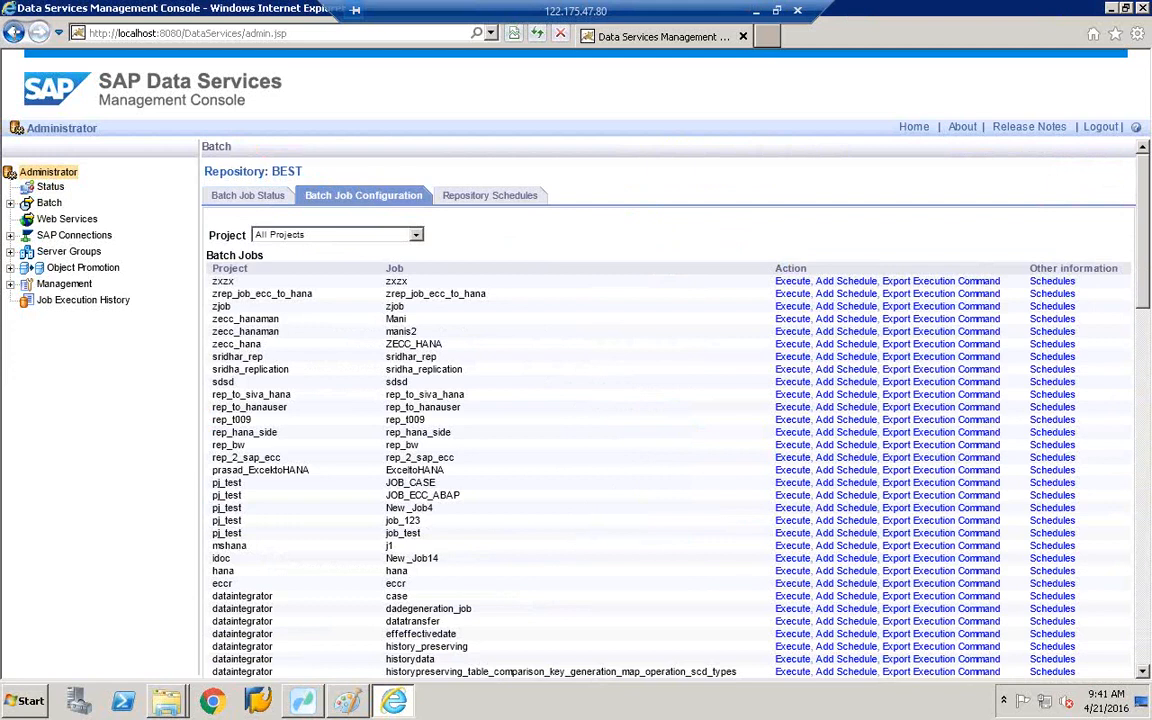
- In Repository Schedules, check zcopa_data's settings and remove the saphanajobs schedule
left_click(483, 213)
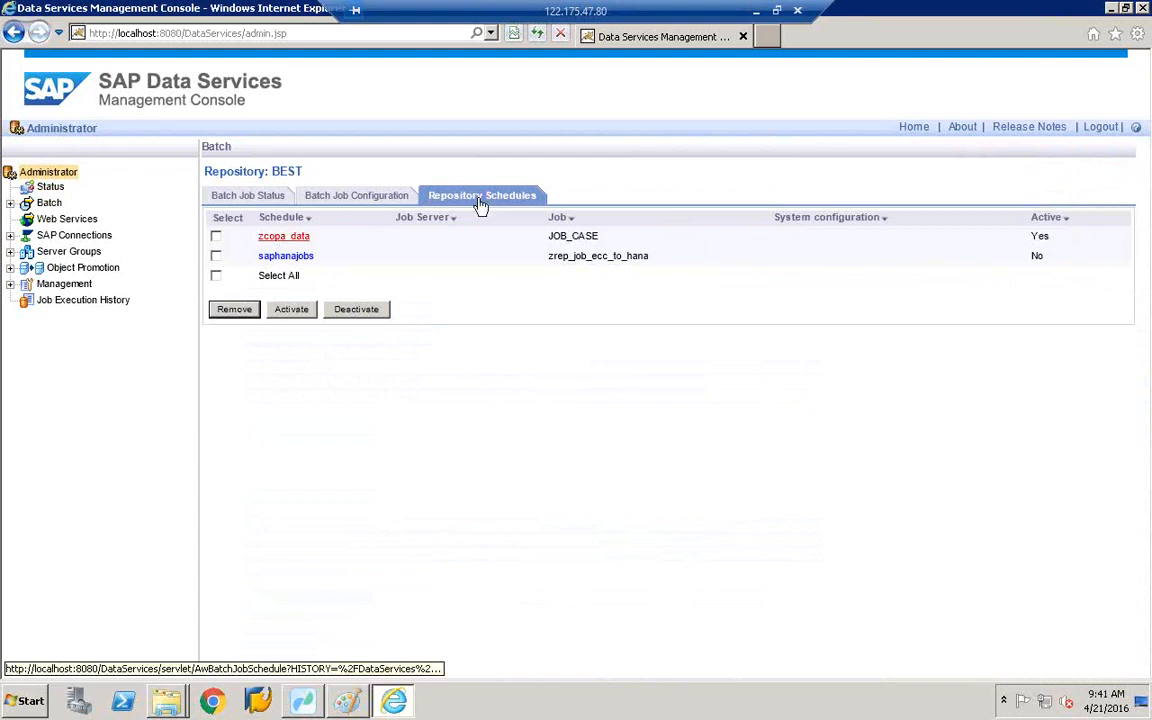
left_click(274, 241)
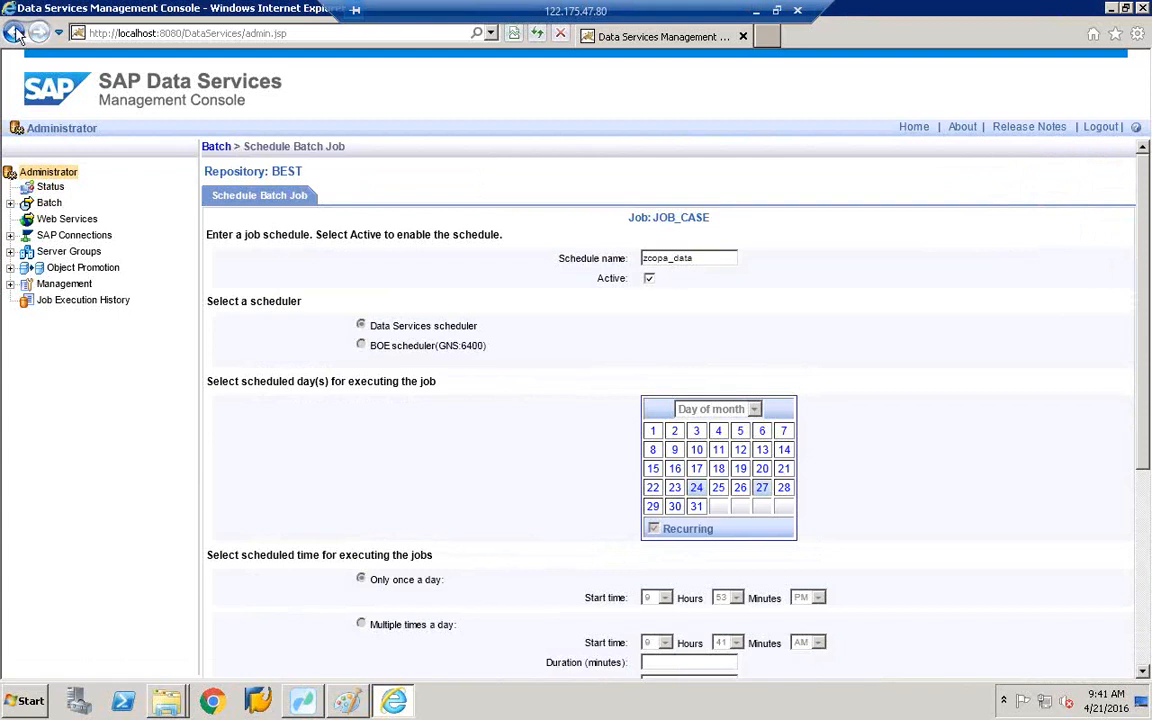
scroll(816, 418, "down", 3)
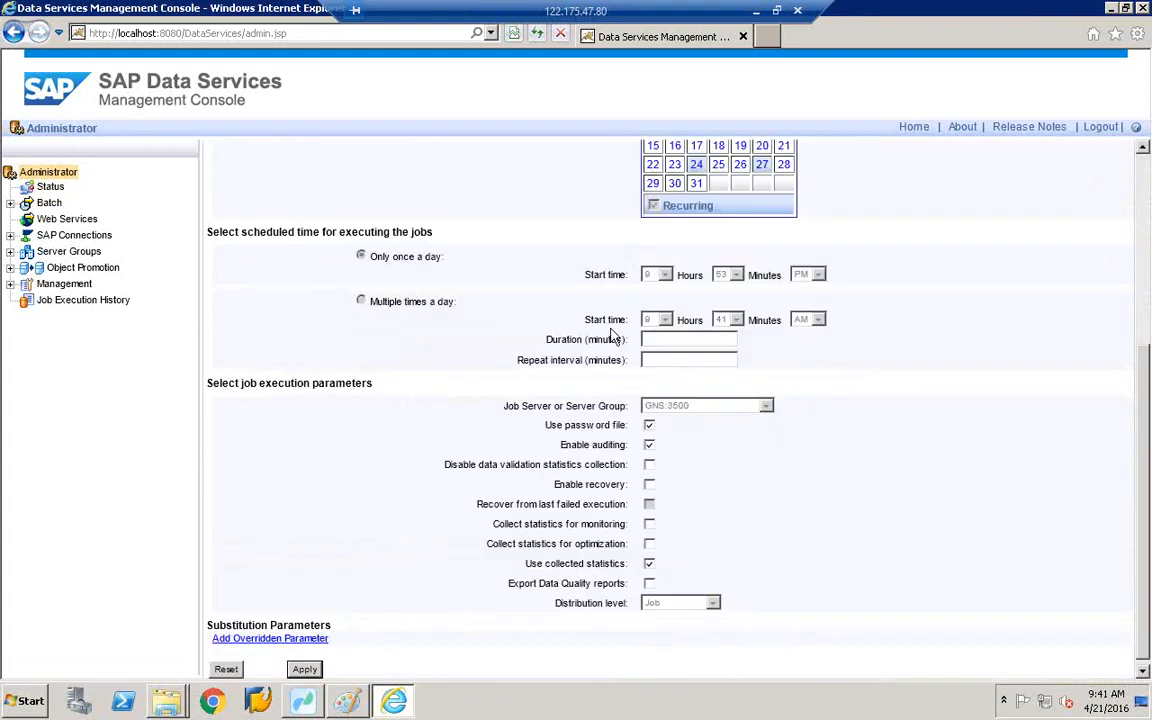
scroll(453, 274, "down", 1)
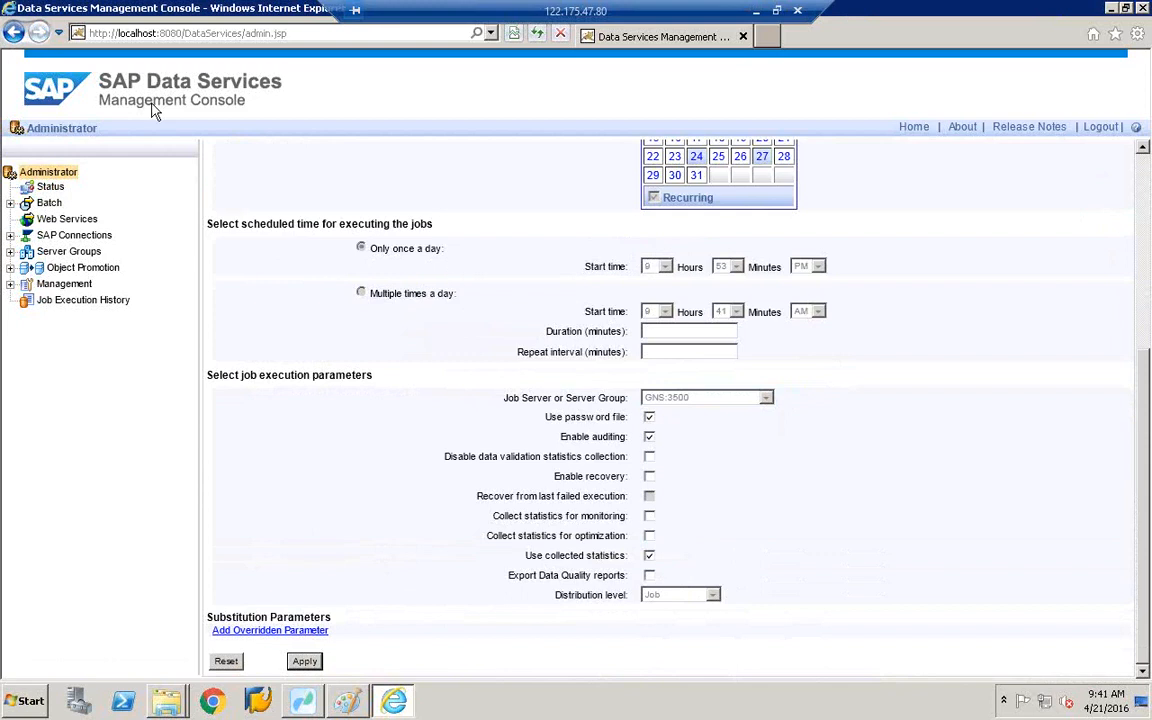
left_click(14, 33)
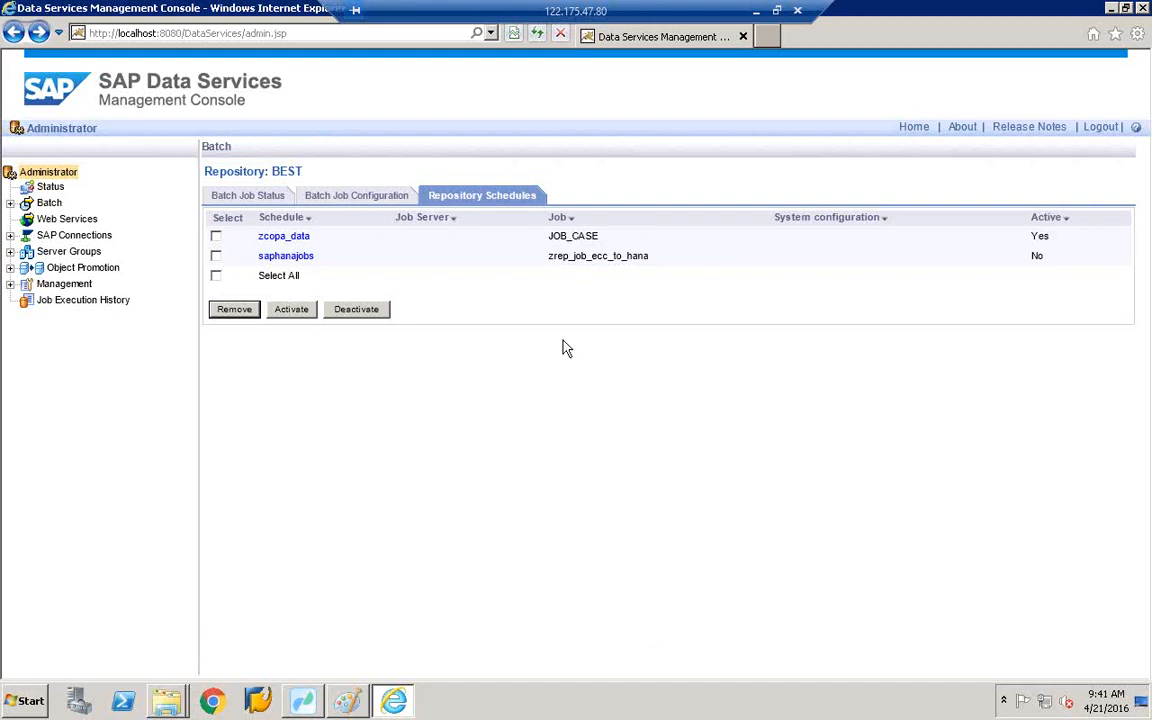
left_click(216, 257)
left_click(234, 310)
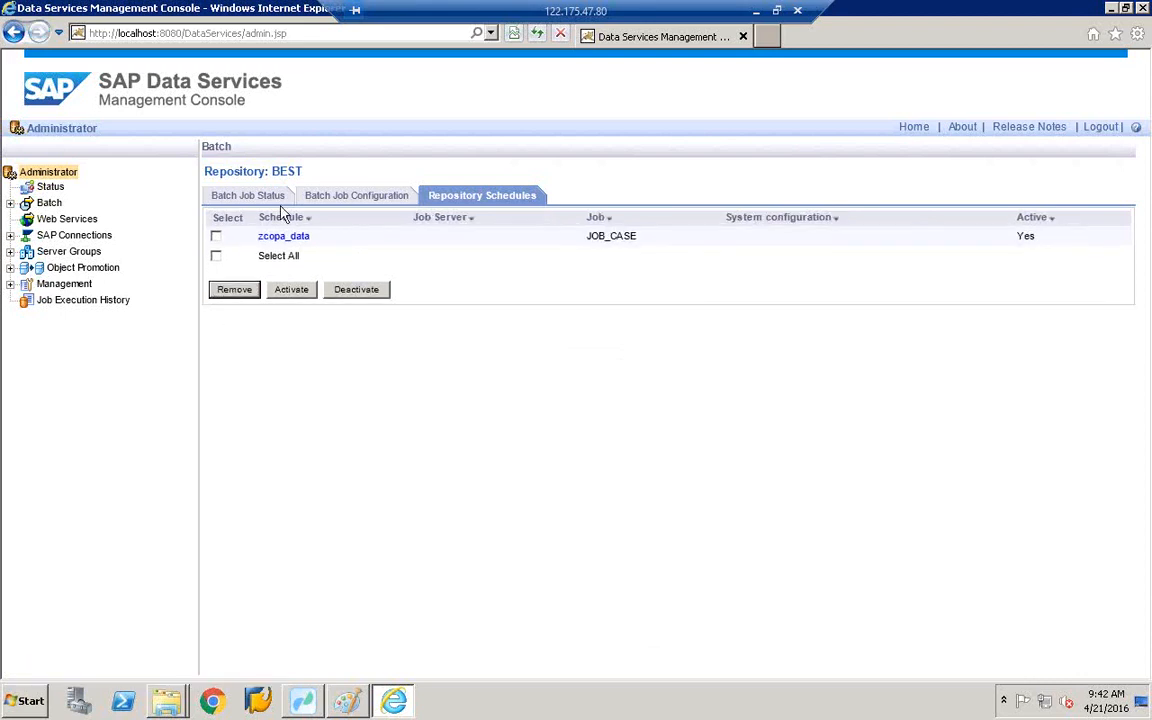
- Deactivate and reactivate the zcopa_data schedule, then open its settings
left_click(216, 238)
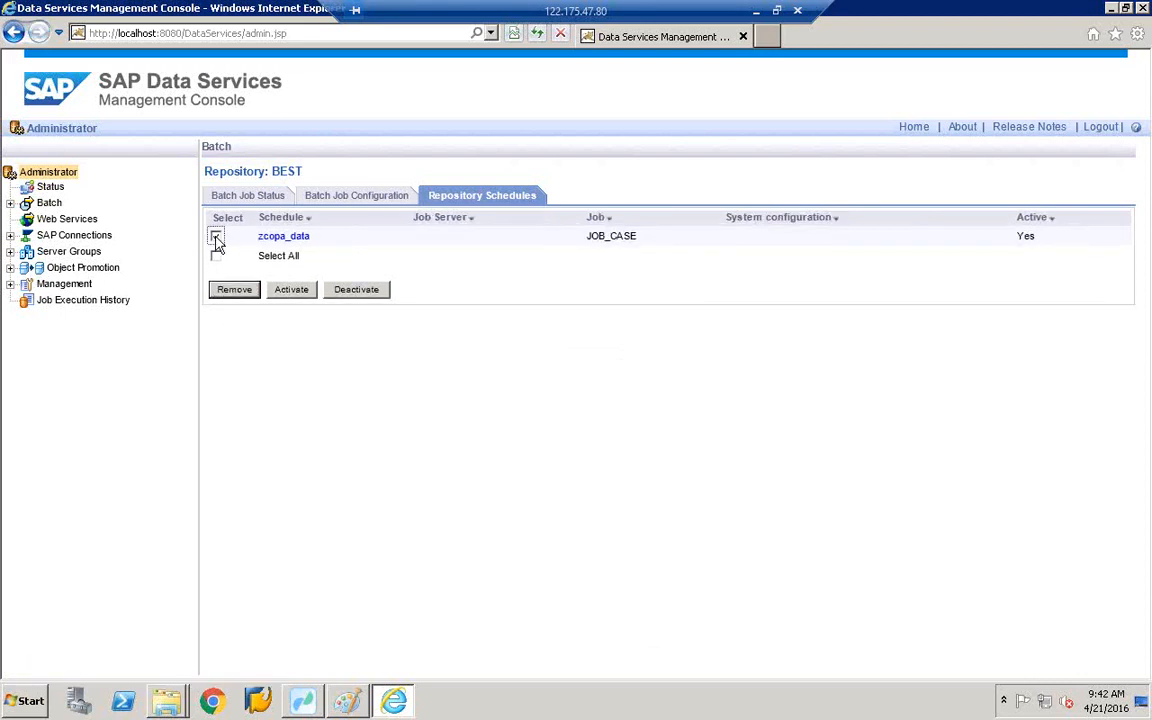
left_click(372, 292)
left_click(217, 238)
left_click(303, 293)
left_click(276, 236)
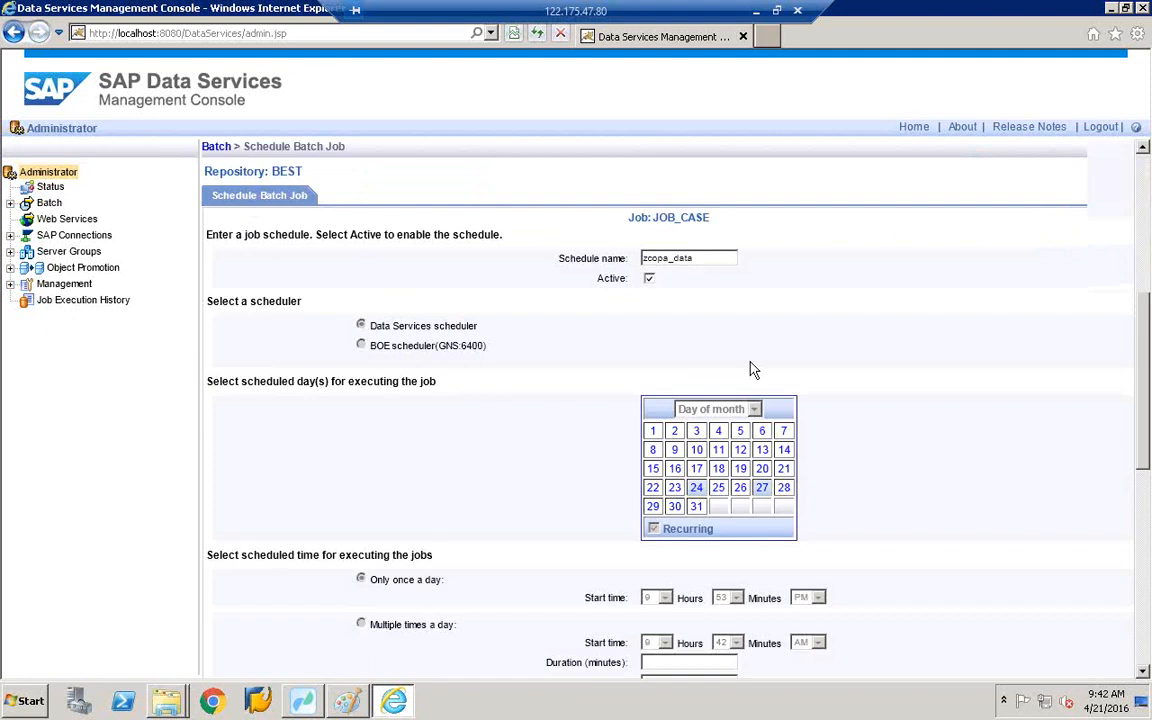
- Scroll down through the zcopa_data Schedule Batch Job form for JOB_CASE
scroll(751, 370, "down", 3)
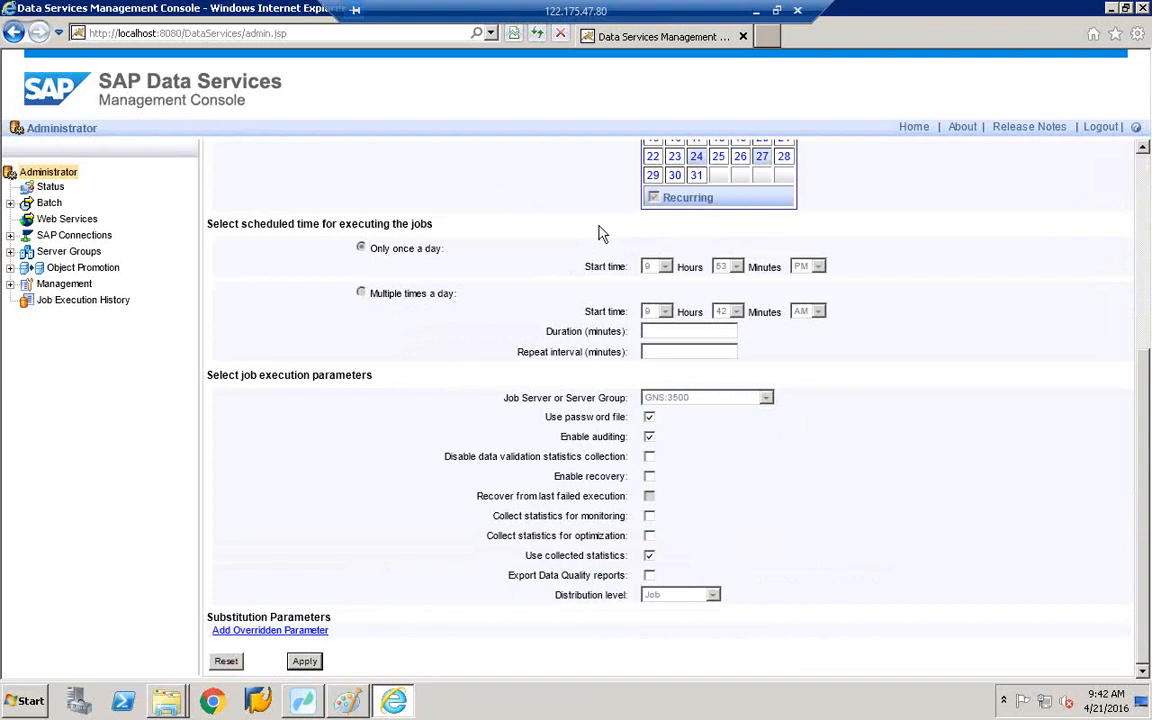
- Switch to the Data Services Workbench from the taskbar
left_click(297, 704)
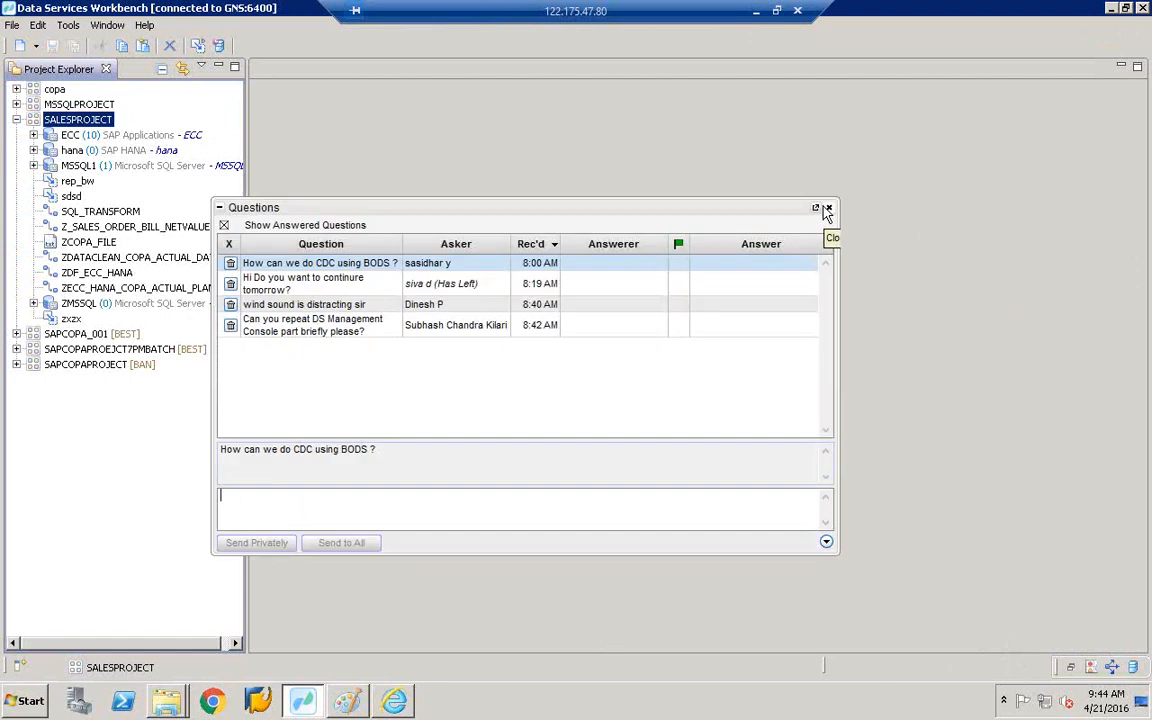
- Bring the Management Console's zcopa_data schedule form for JOB_CASE back to the front
left_click(824, 208)
left_click(401, 699)
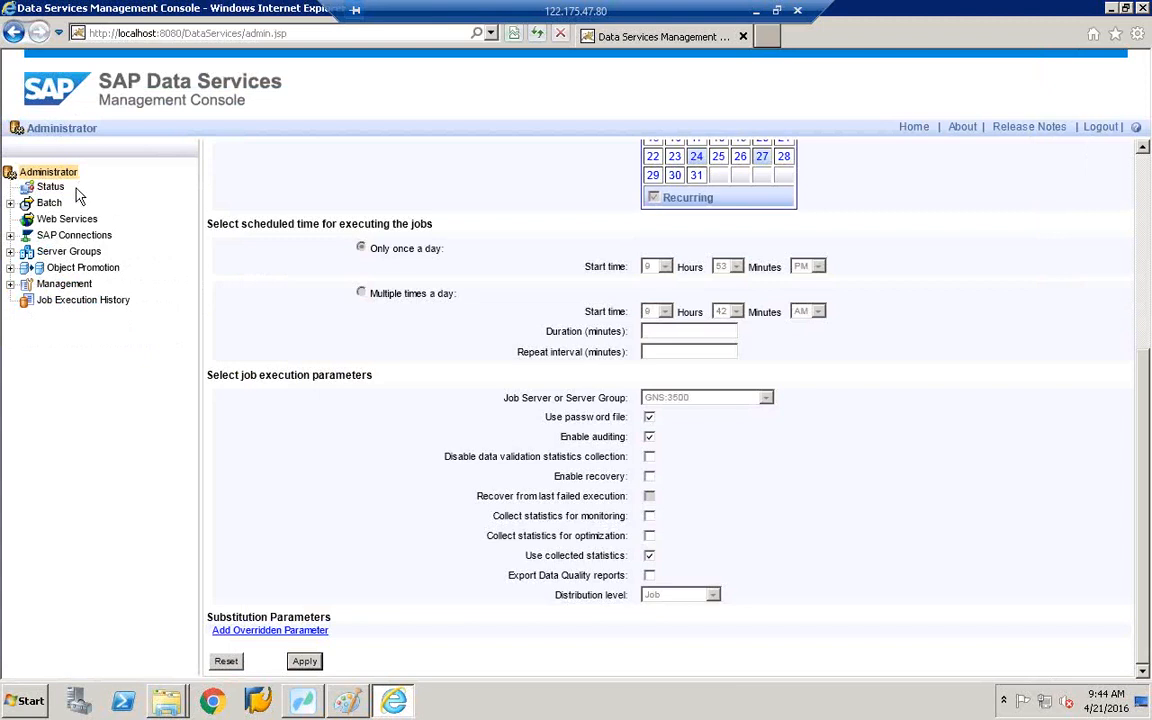
scroll(80, 196, "up", 4)
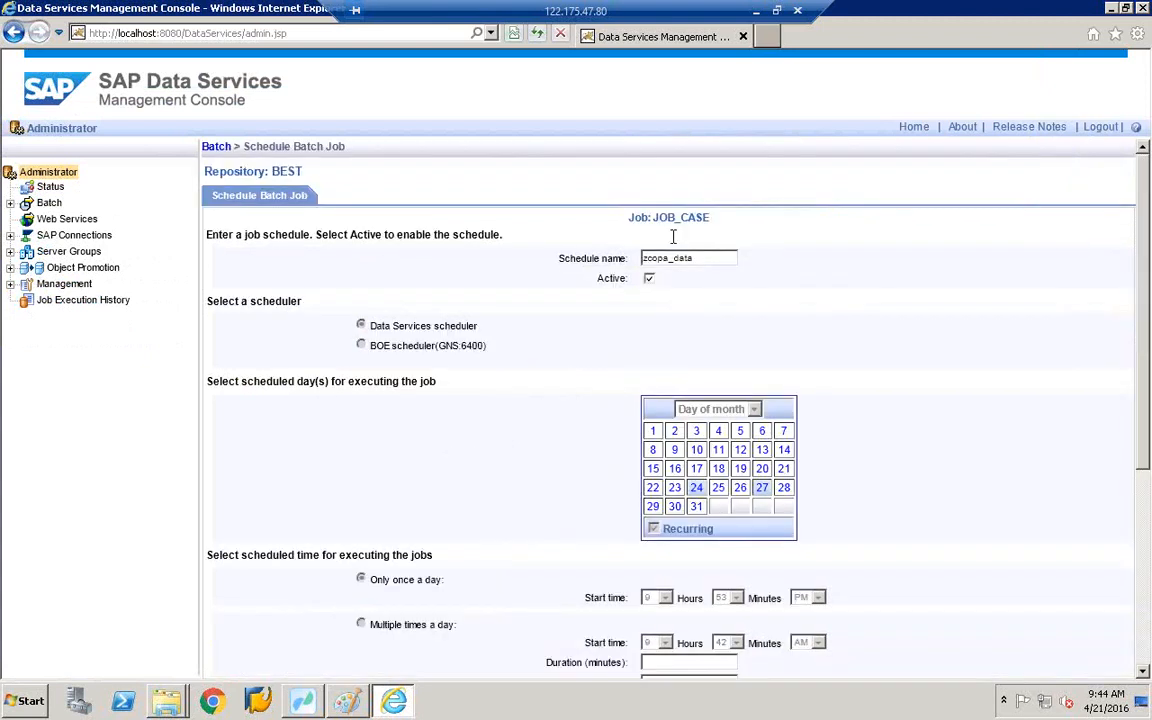
- Return to the Batch overview and browse repository BEST's Batch Job Configuration list of all jobs
left_click(216, 148)
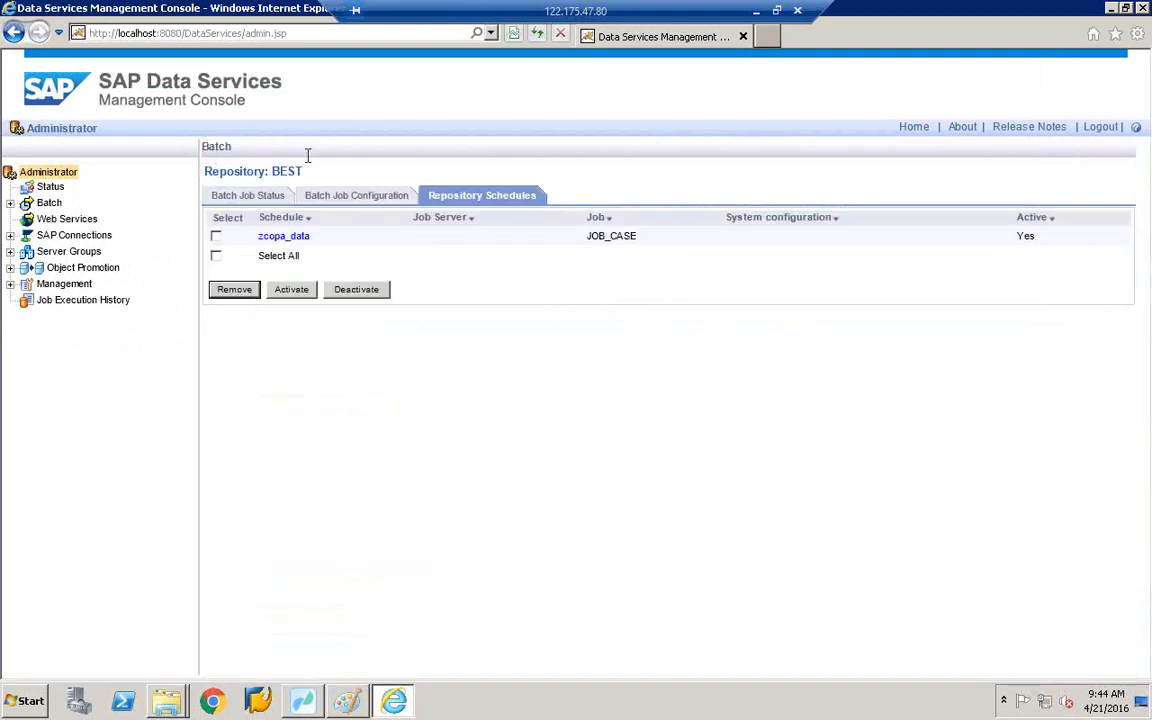
left_click(328, 201)
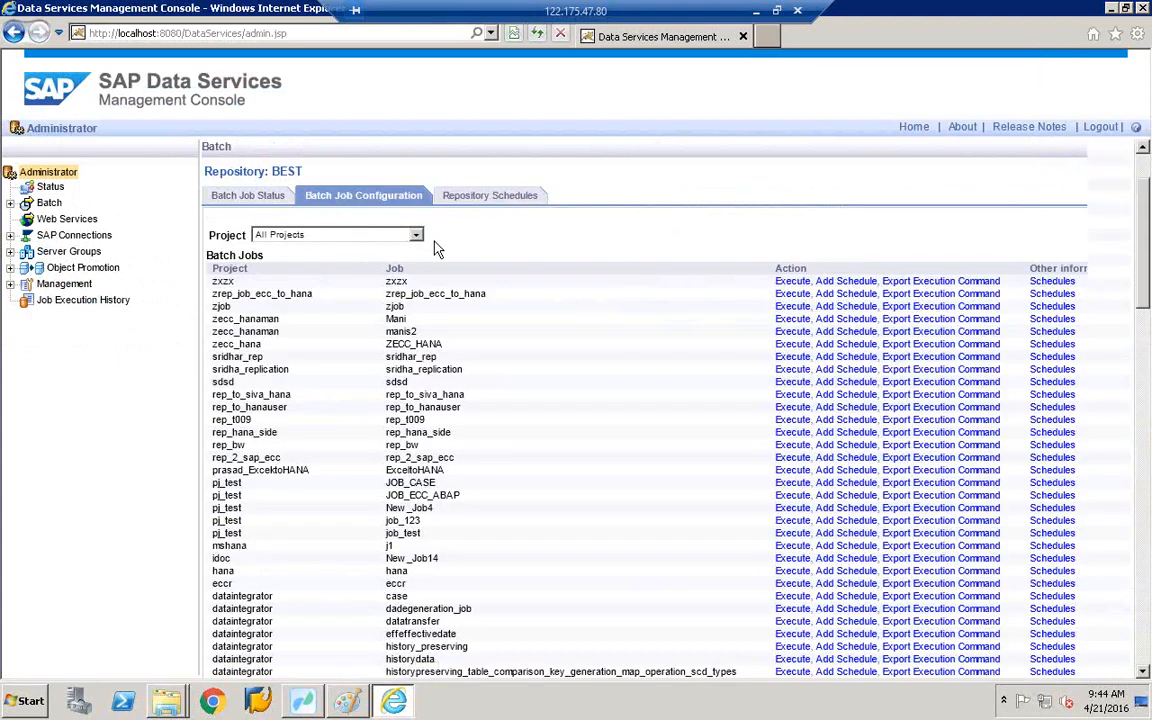
scroll(437, 249, "down", 15)
scroll(437, 249, "down", 1)
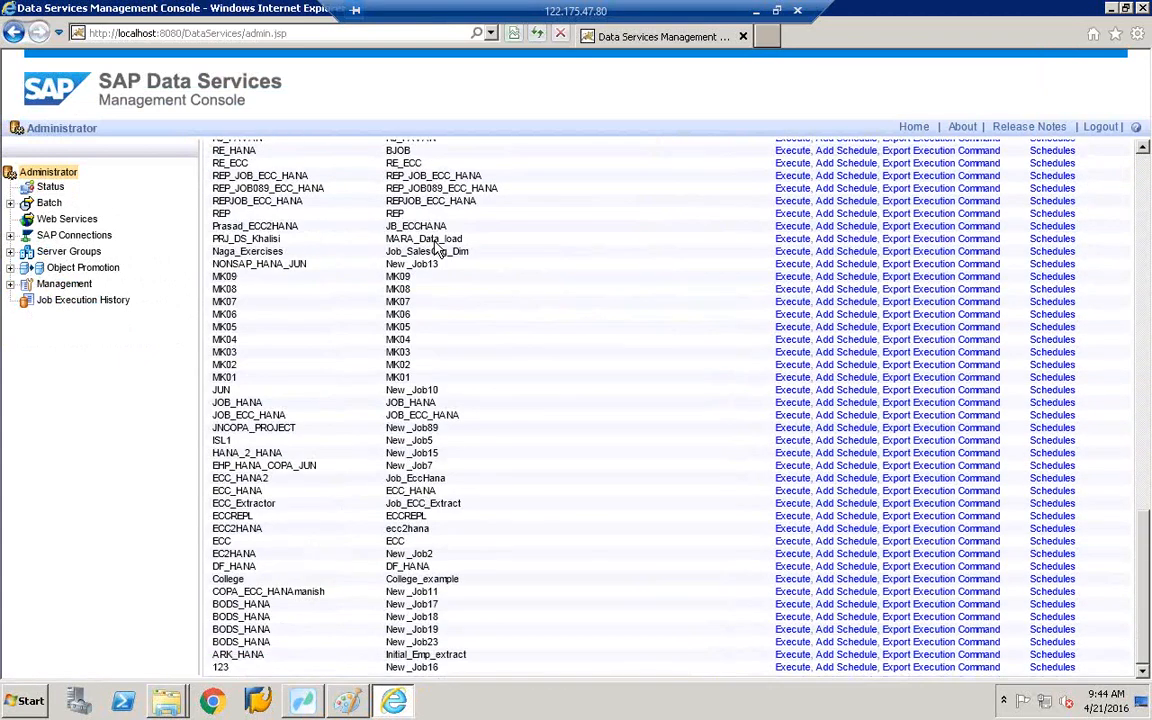
scroll(437, 249, "up", 10)
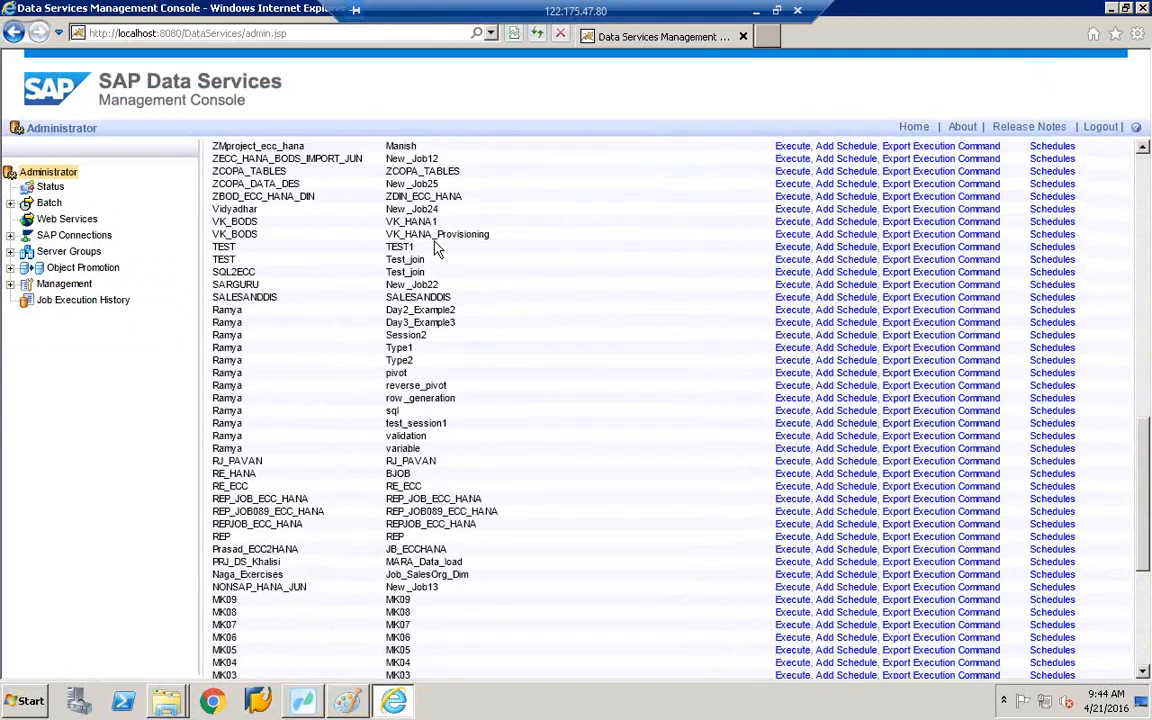
scroll(437, 249, "up", 8)
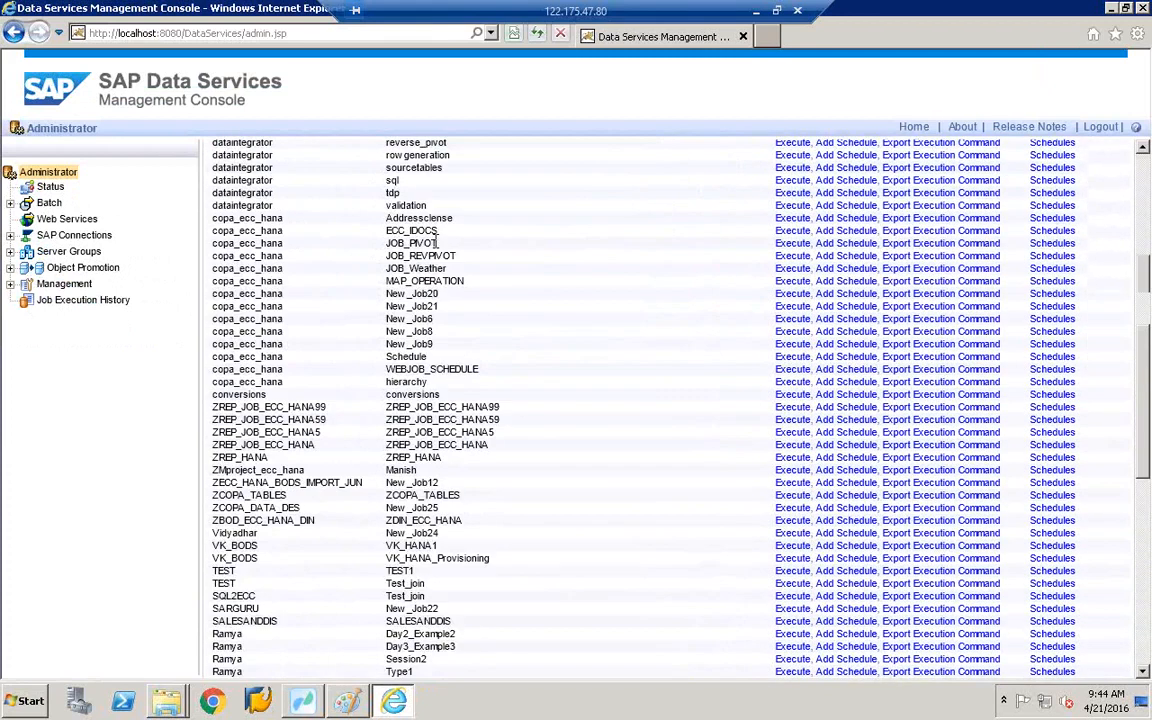
scroll(435, 241, "down", 10)
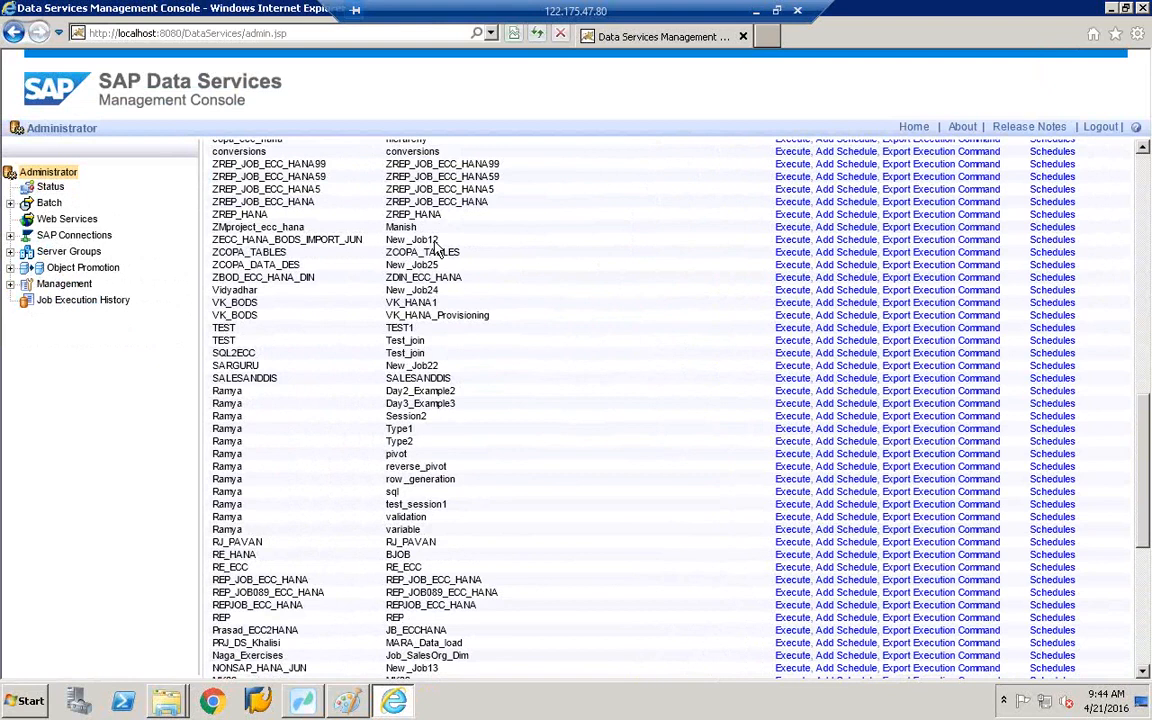
scroll(437, 249, "up", 15)
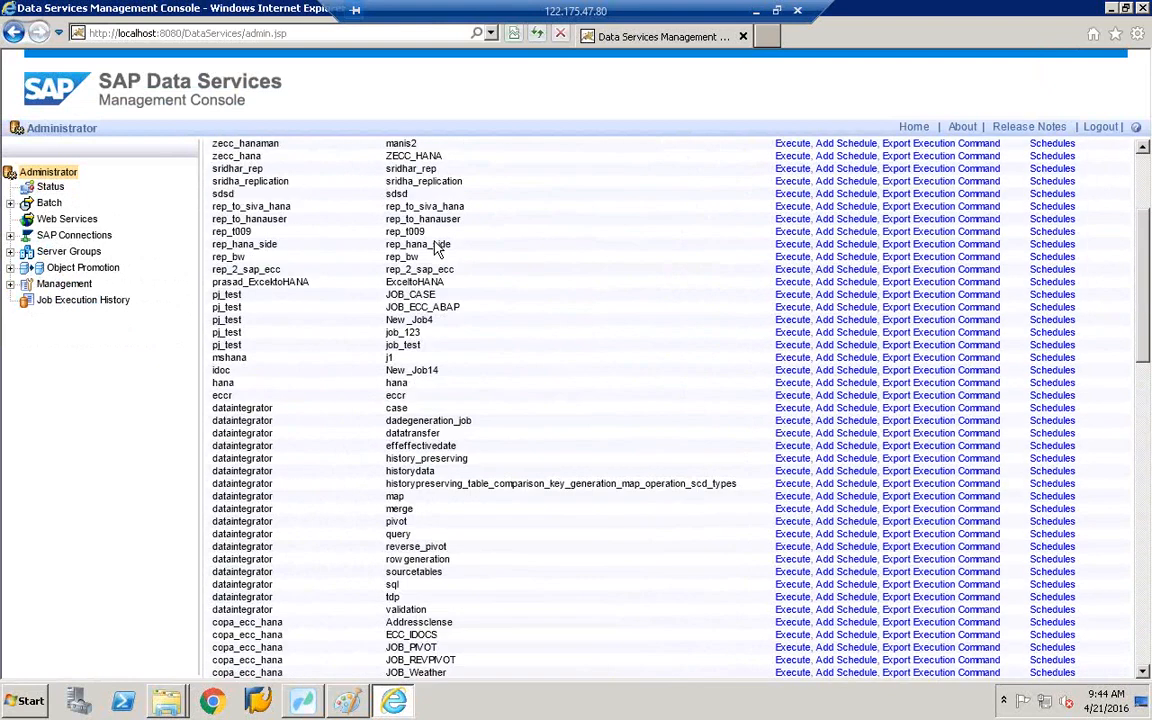
scroll(437, 249, "up", 2)
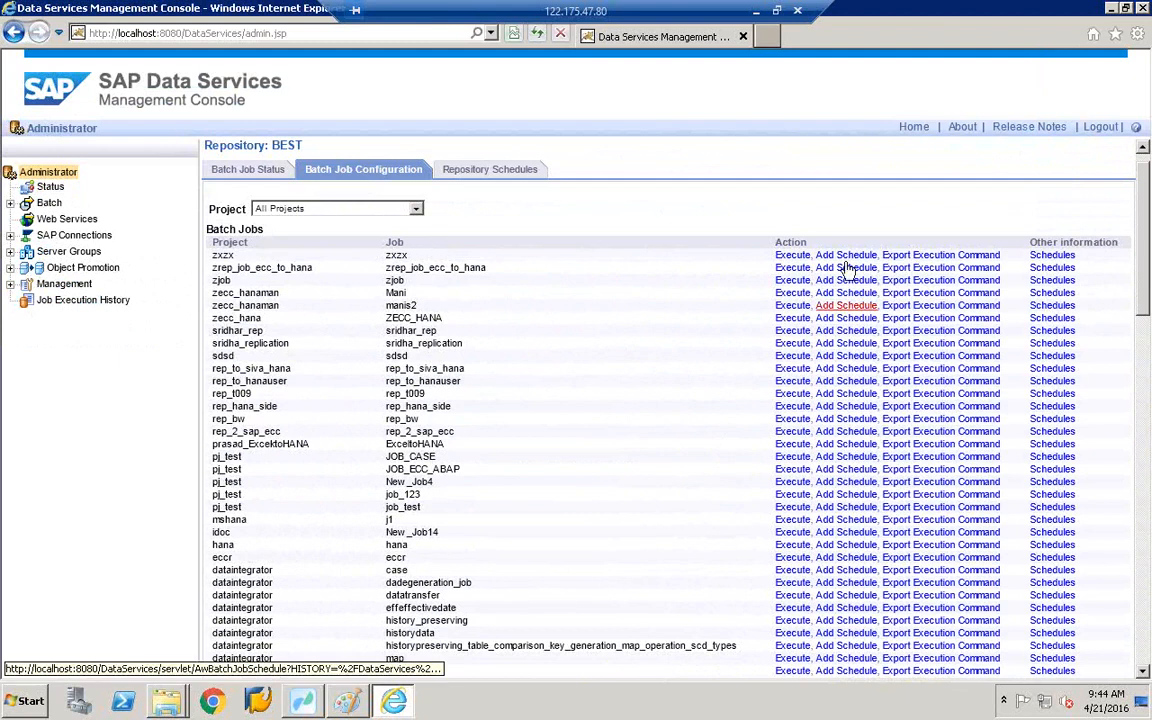
left_click(846, 292)
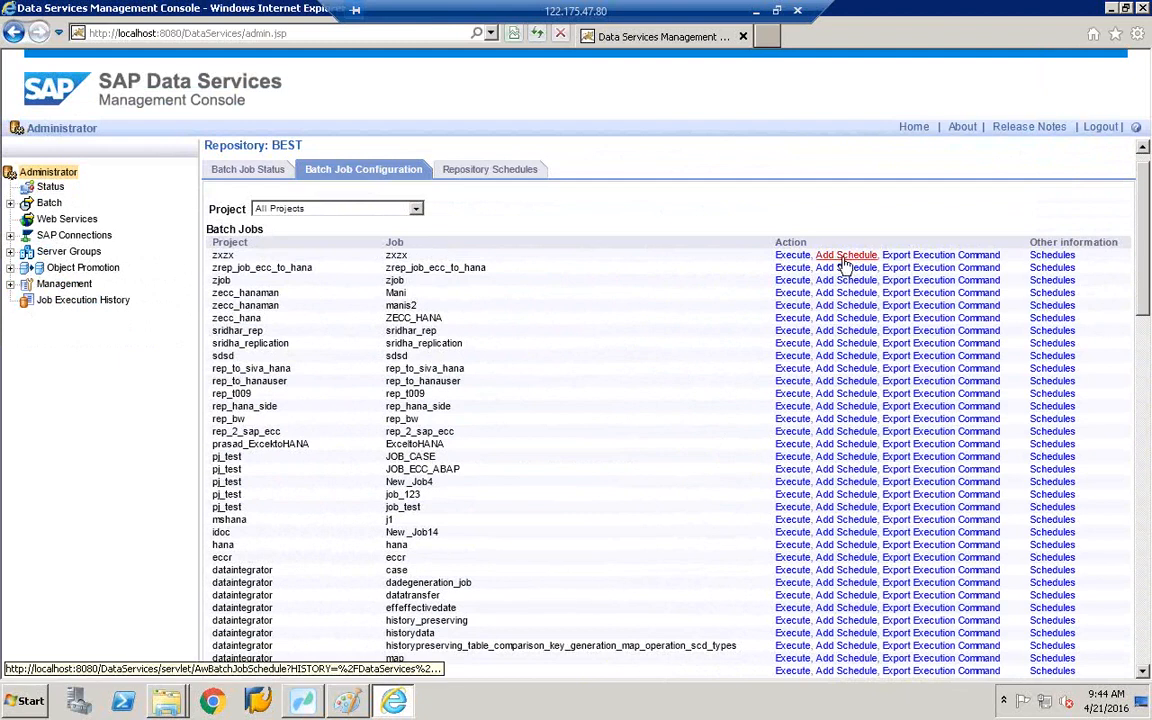
- Add a new recurring schedule, NewSchedule546, for the sdsd job and save it
left_click(845, 357)
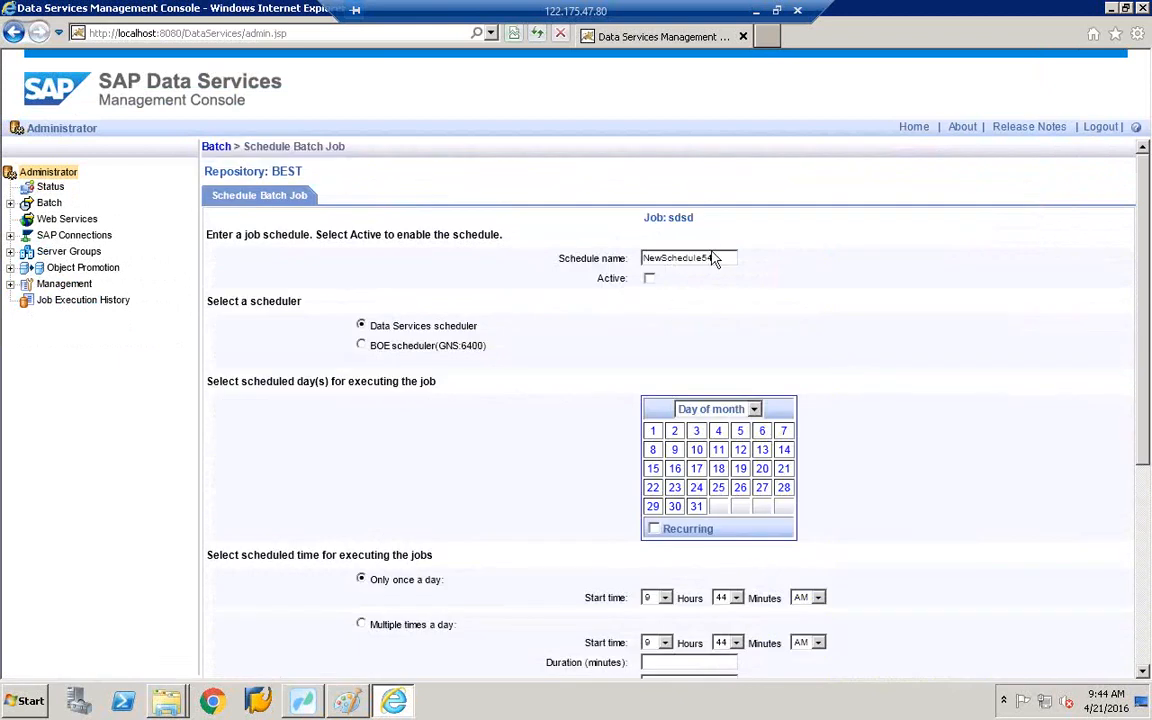
scroll(714, 258, "down", 5)
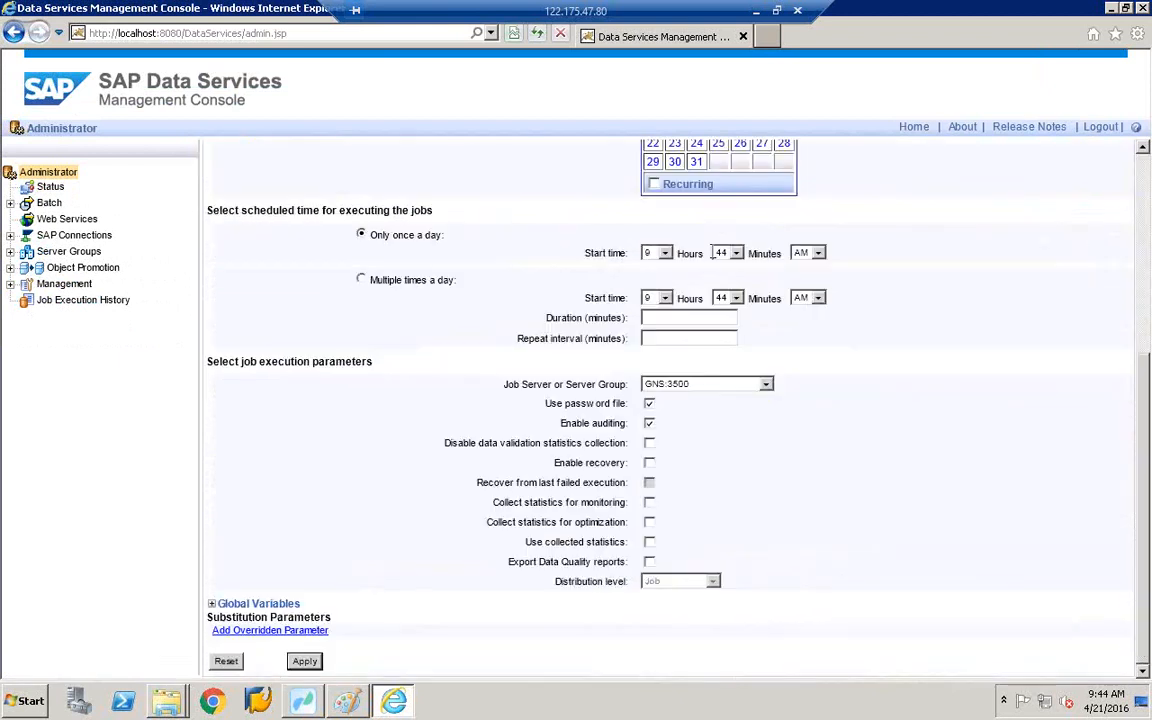
scroll(714, 252, "up", 5)
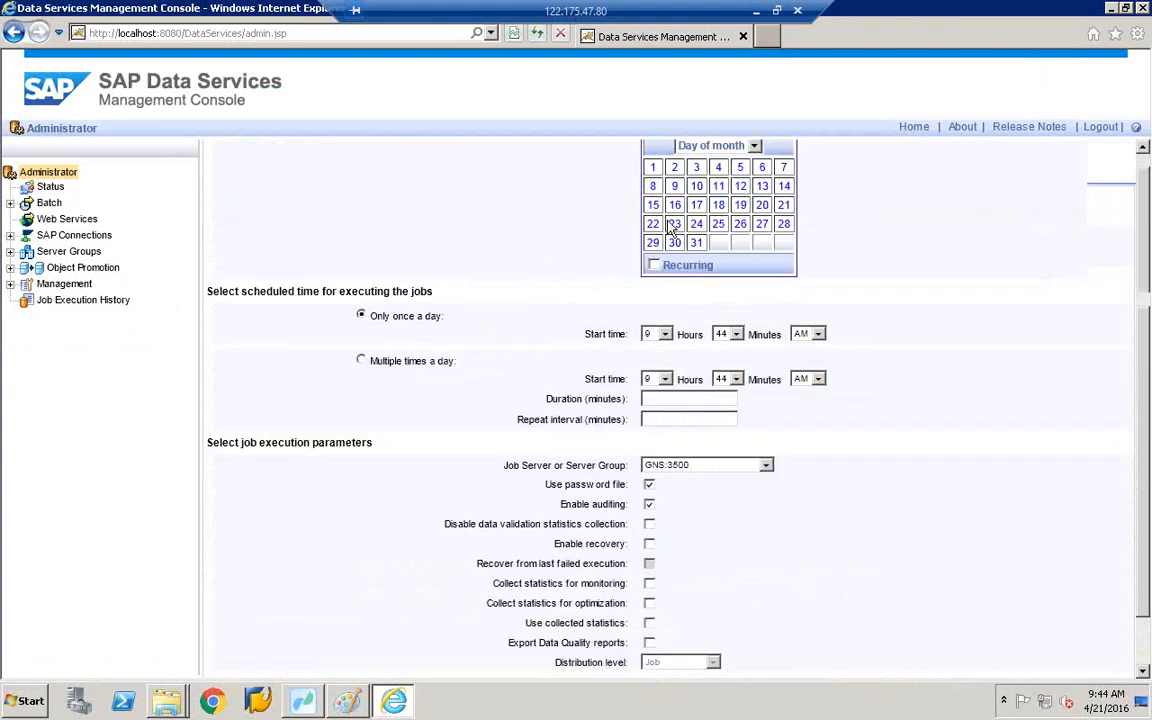
left_click(652, 507)
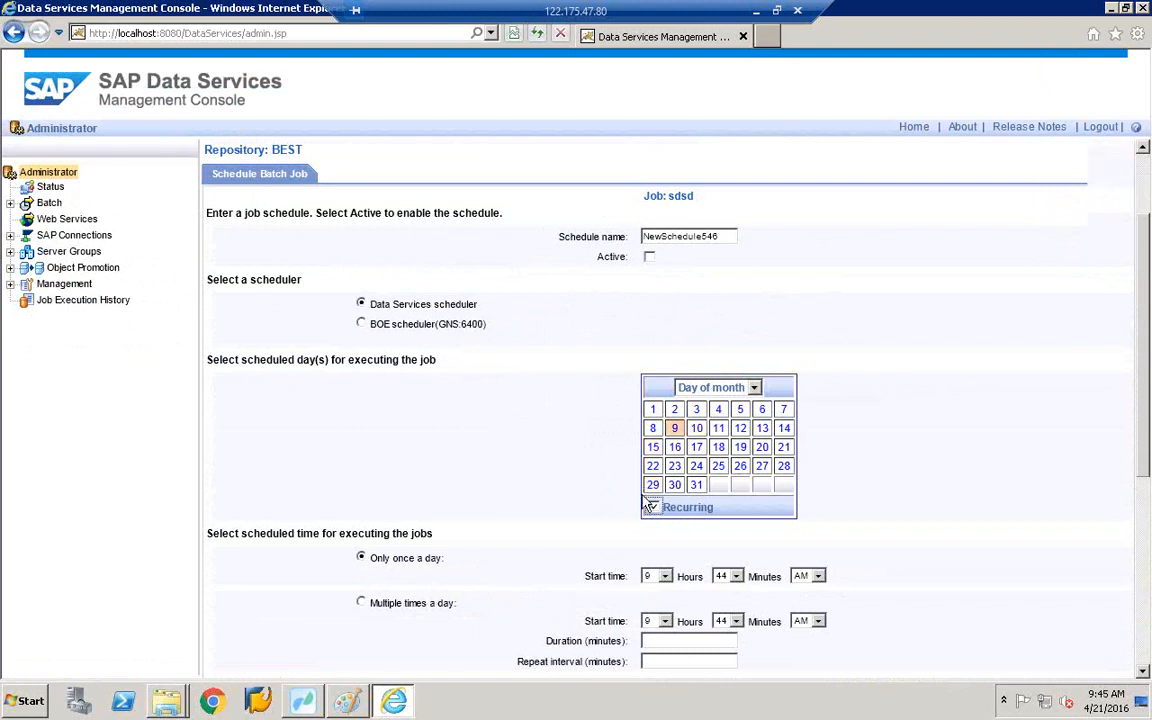
scroll(646, 505, "down", 1)
scroll(646, 503, "down", 3)
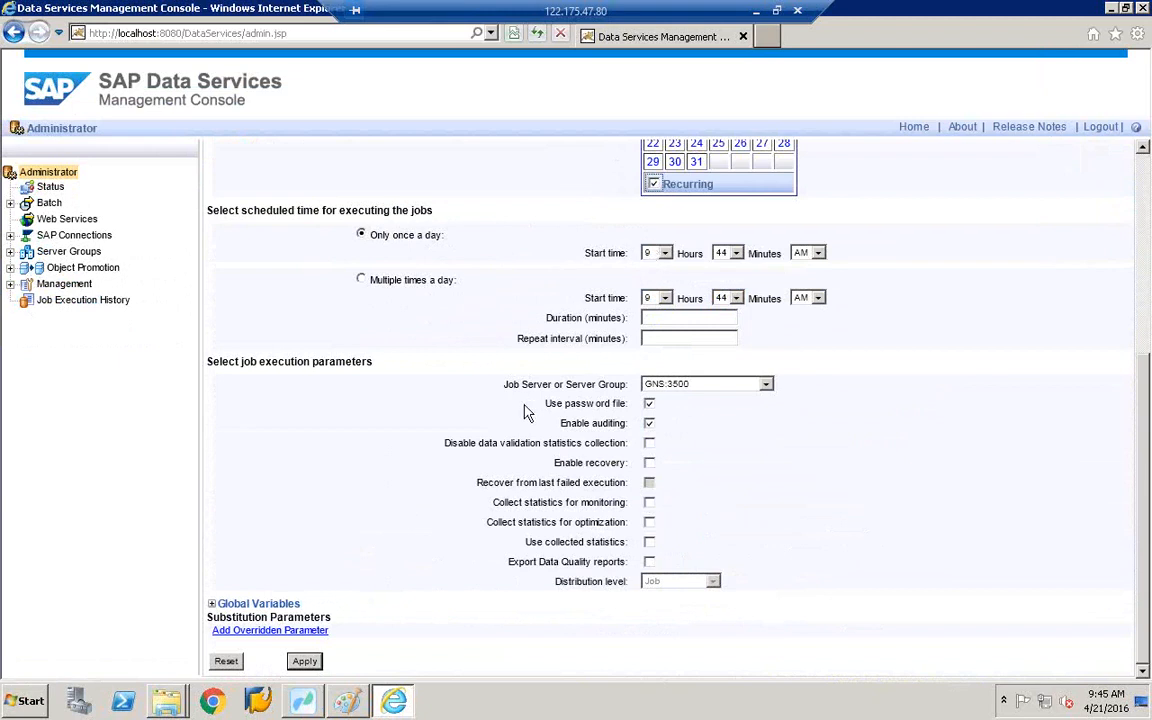
left_click(318, 663)
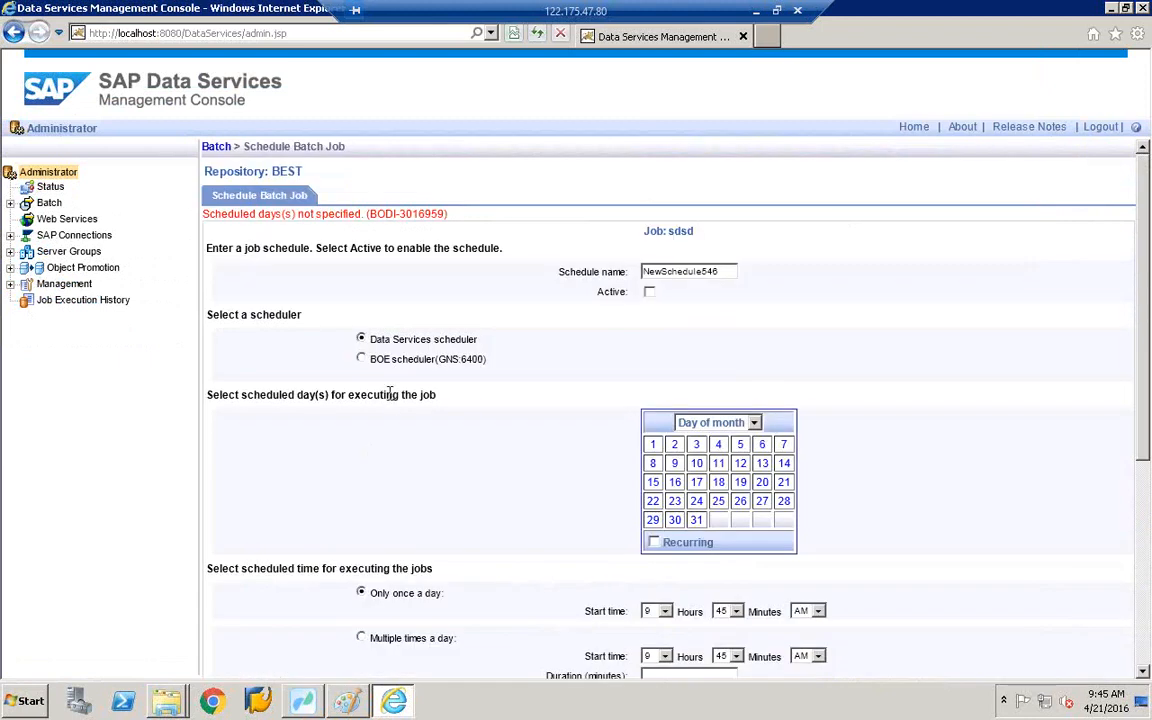
- Set the schedule to run on day 26 of the month, save it, and return to the batch list
left_click(741, 502)
scroll(740, 520, "down", 3)
left_click(310, 663)
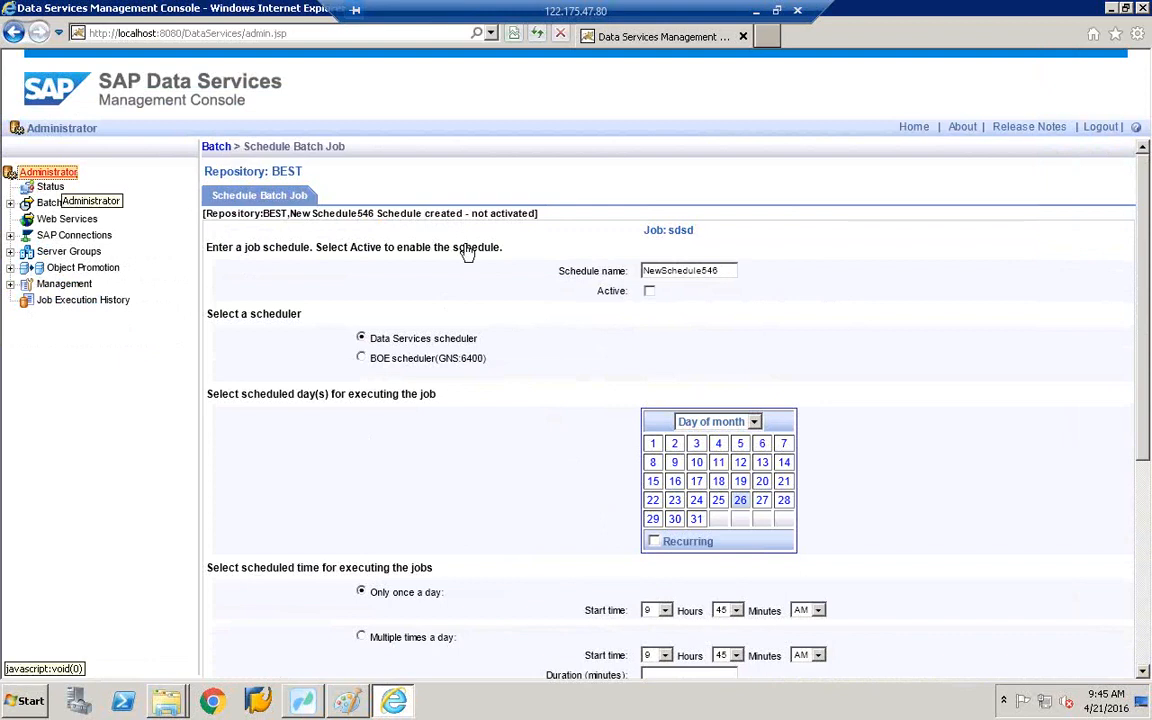
left_click(218, 147)
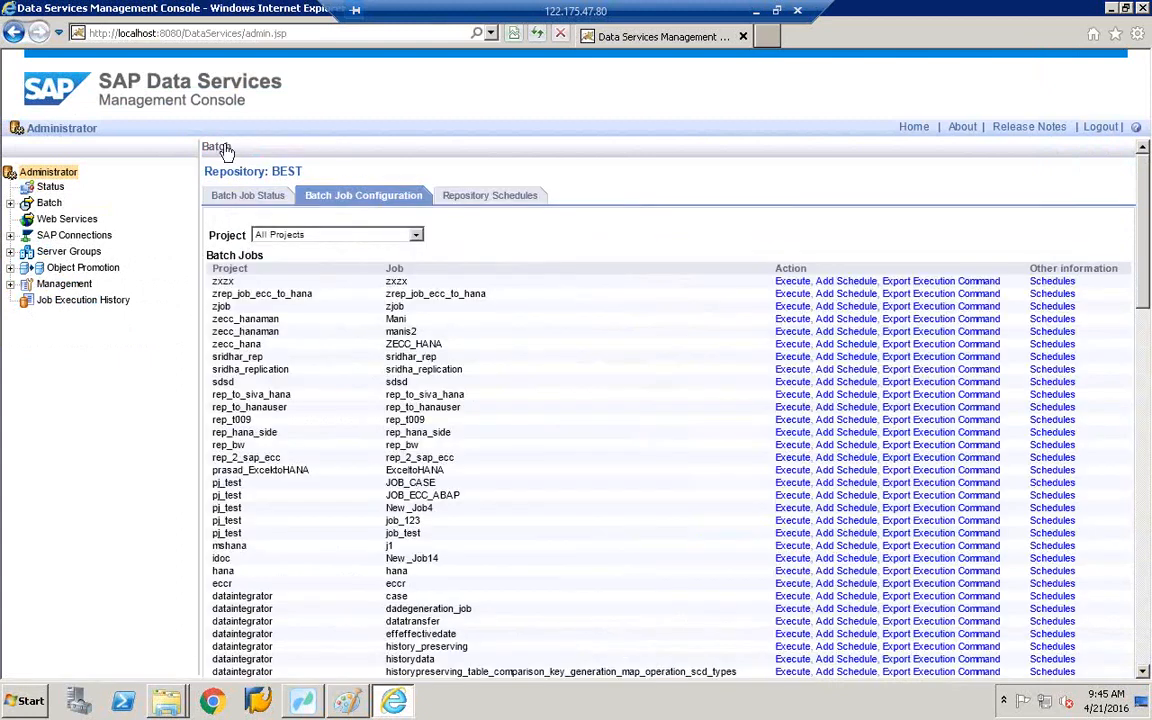
- Activate NewSchedule546 in the Repository Schedules list alongside the active zcopa_data schedule
left_click(519, 197)
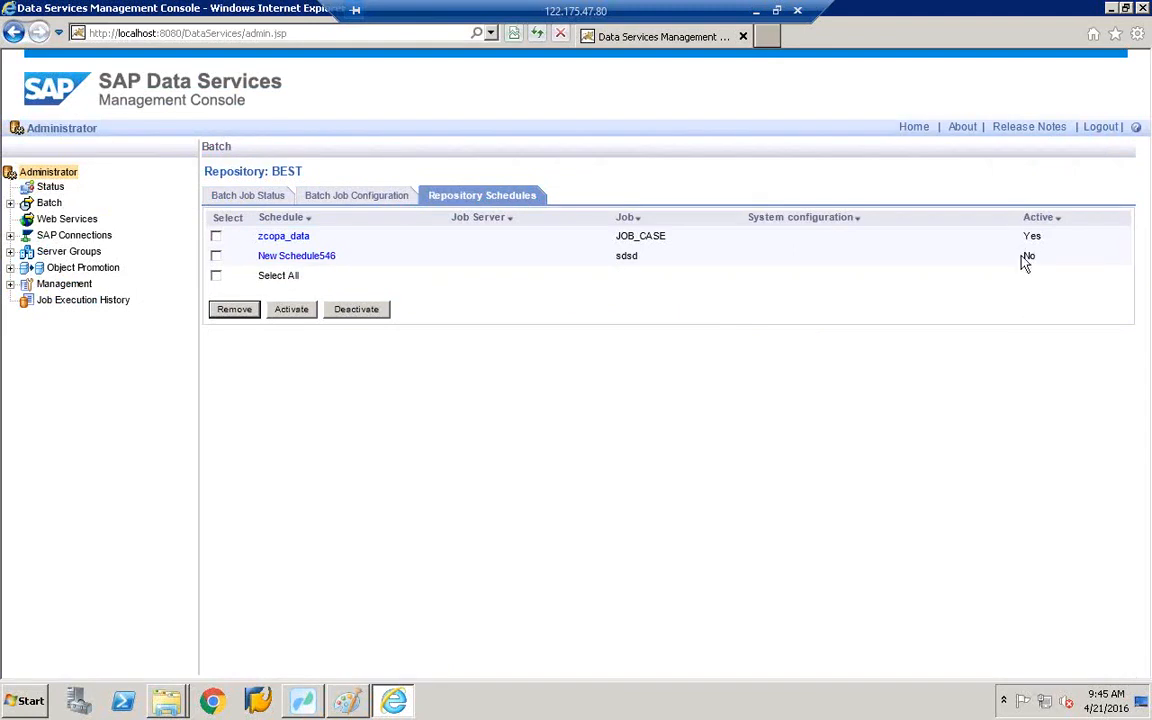
left_click(299, 312)
left_click(305, 700)
left_click(305, 700)
- Minimize the Management Console and Workbench windows and refresh the desktop
left_click(1111, 10)
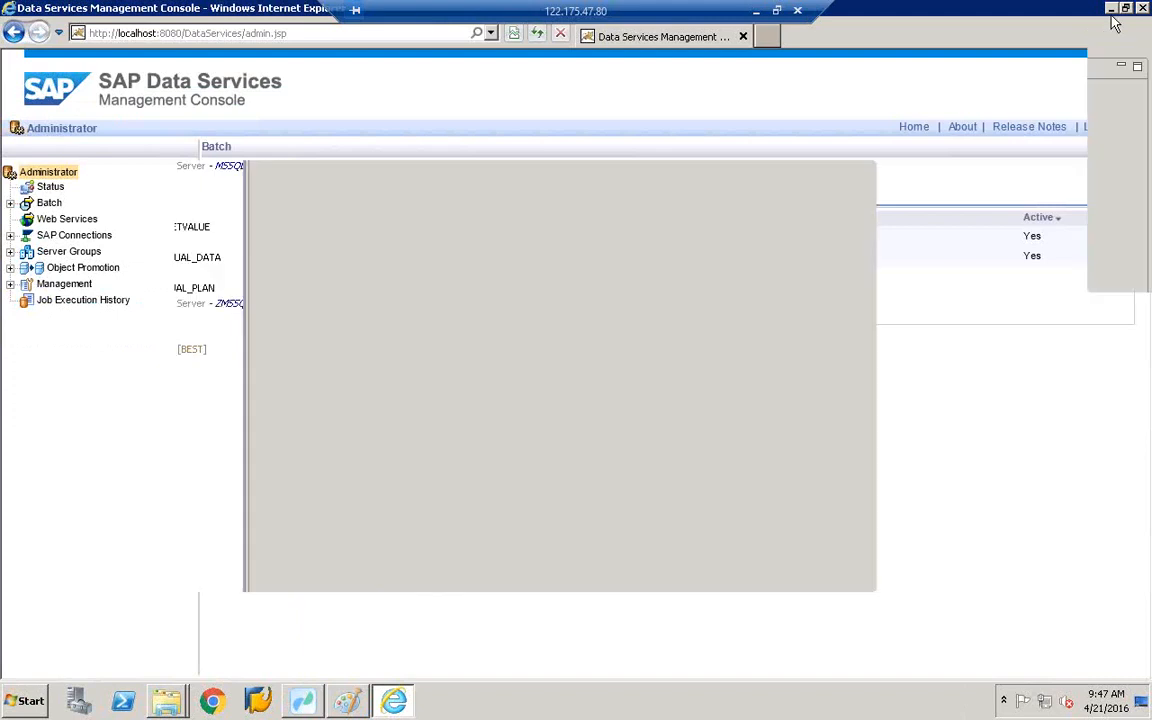
left_click(1111, 9)
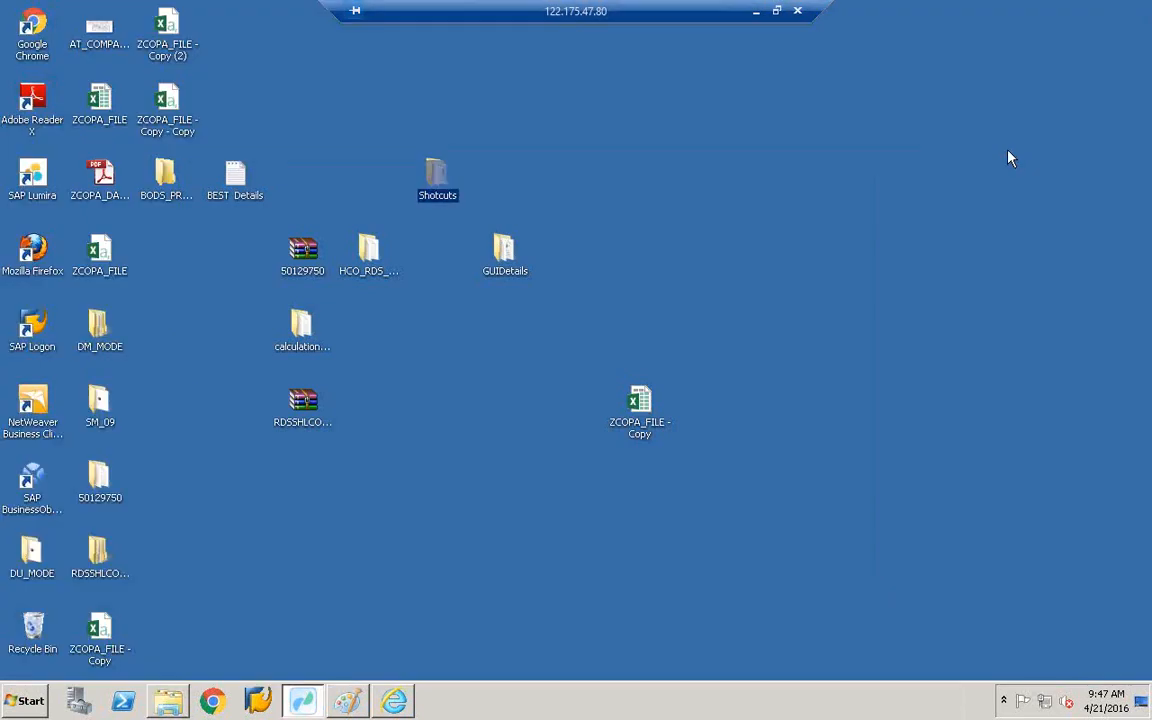
right_click(995, 152)
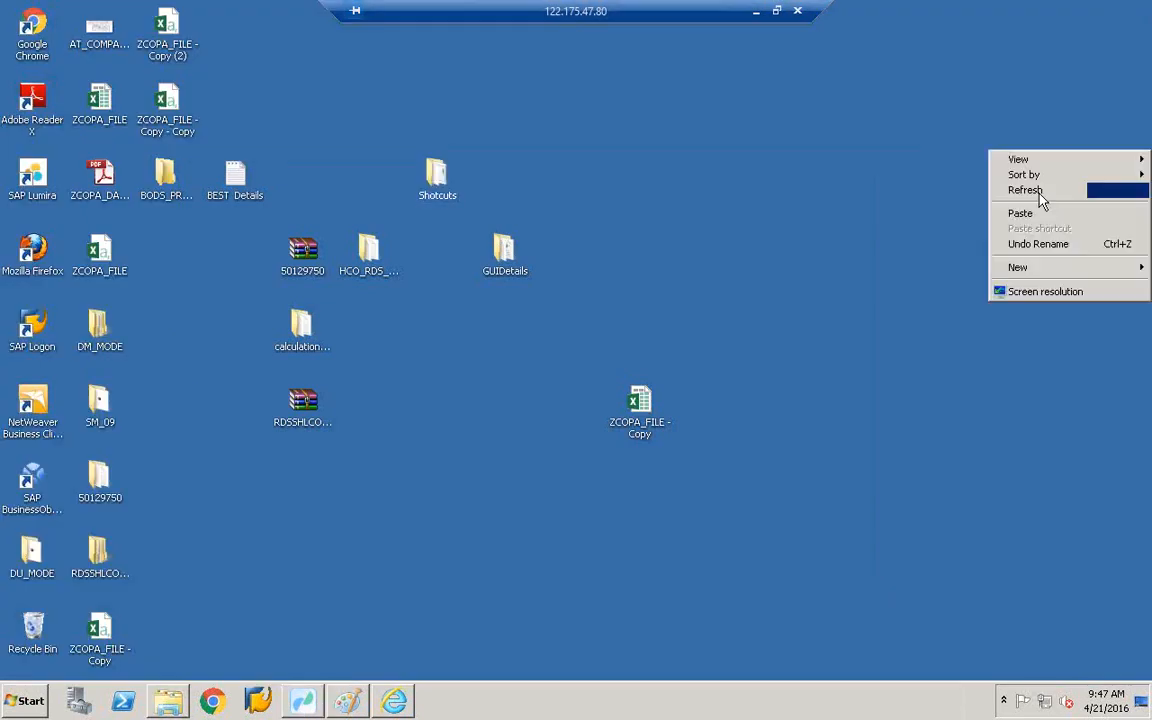
left_click(1040, 199)
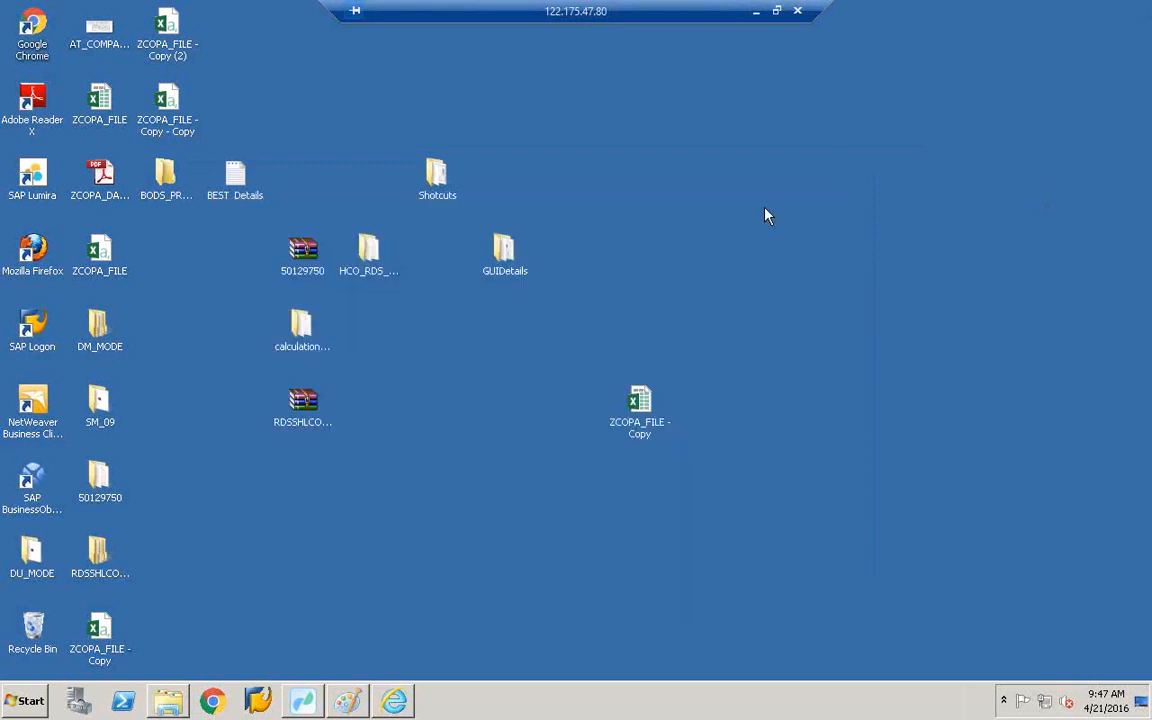
right_click(766, 212)
left_click(815, 249)
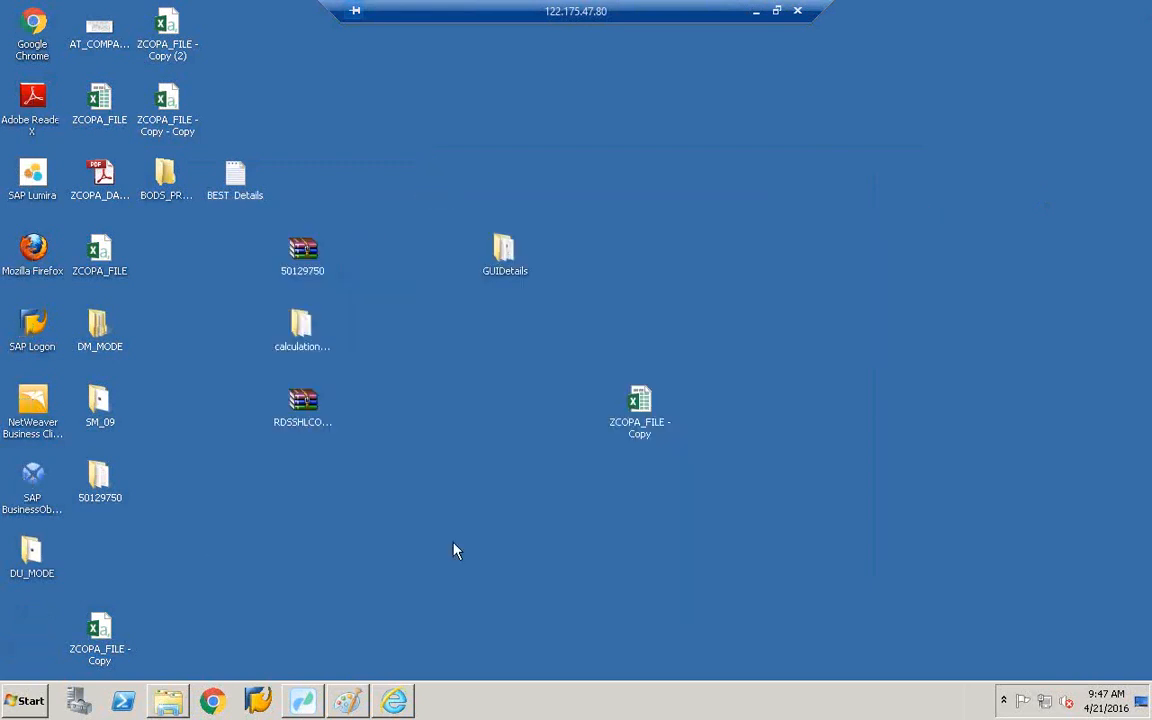
- Close the SAPCOPAPROJECT folder window and launch SAP HANA Studio from the Start menu
left_click(176, 702)
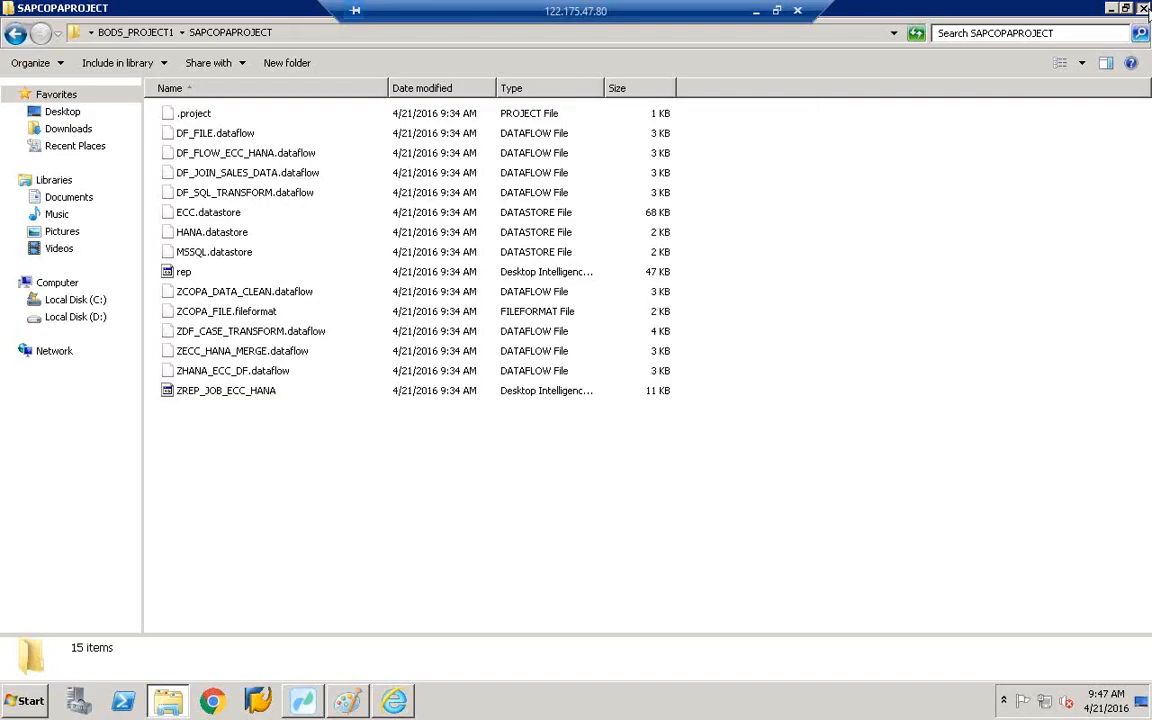
left_click(1143, 8)
left_click(47, 702)
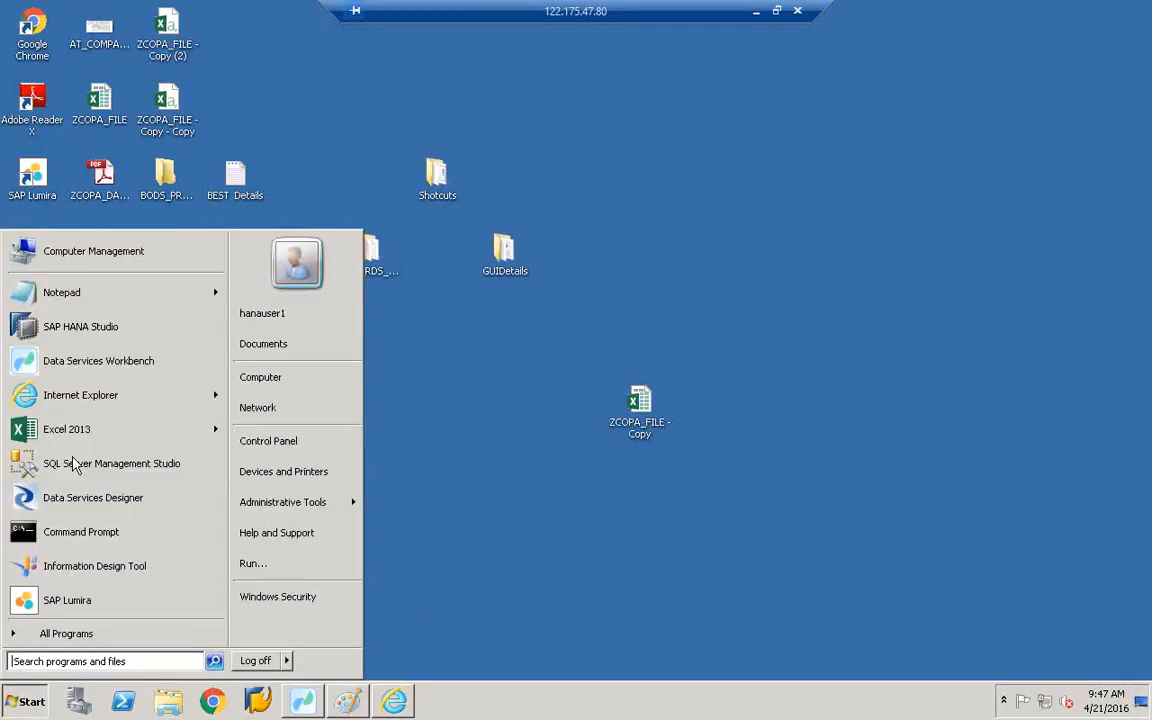
left_click(80, 295)
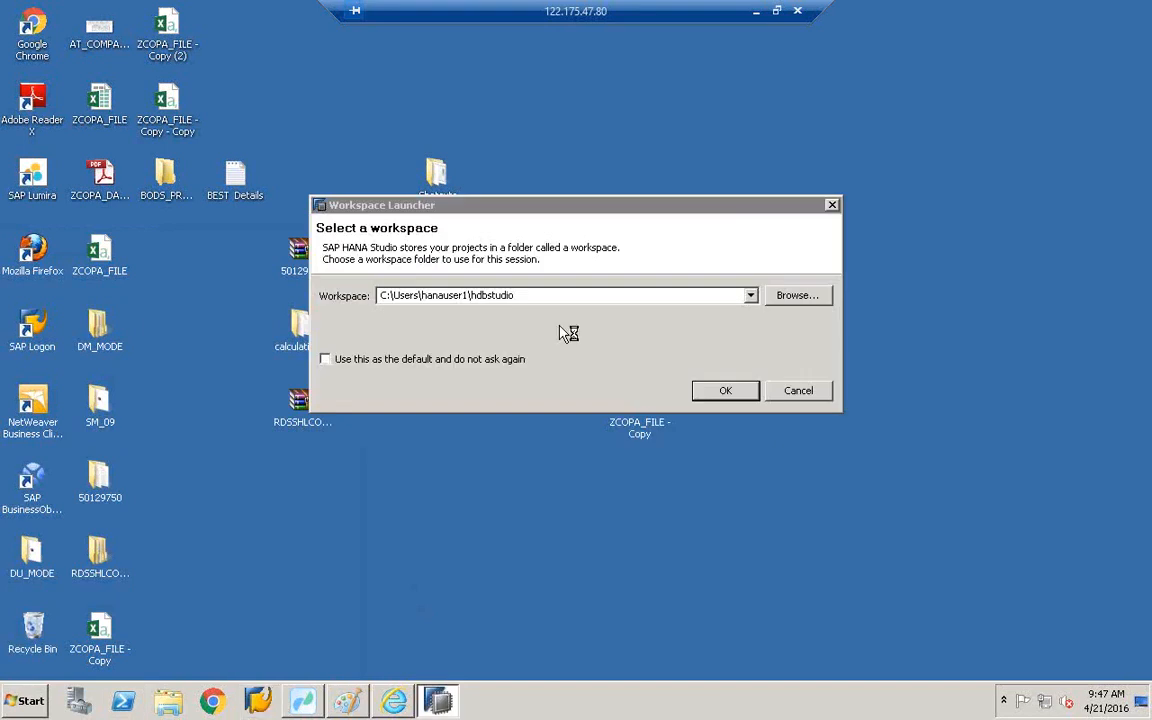
- Switch between the remote desktop sessions and make the SAP Logon 740 session fill the screen
left_click(777, 11)
left_click(556, 702)
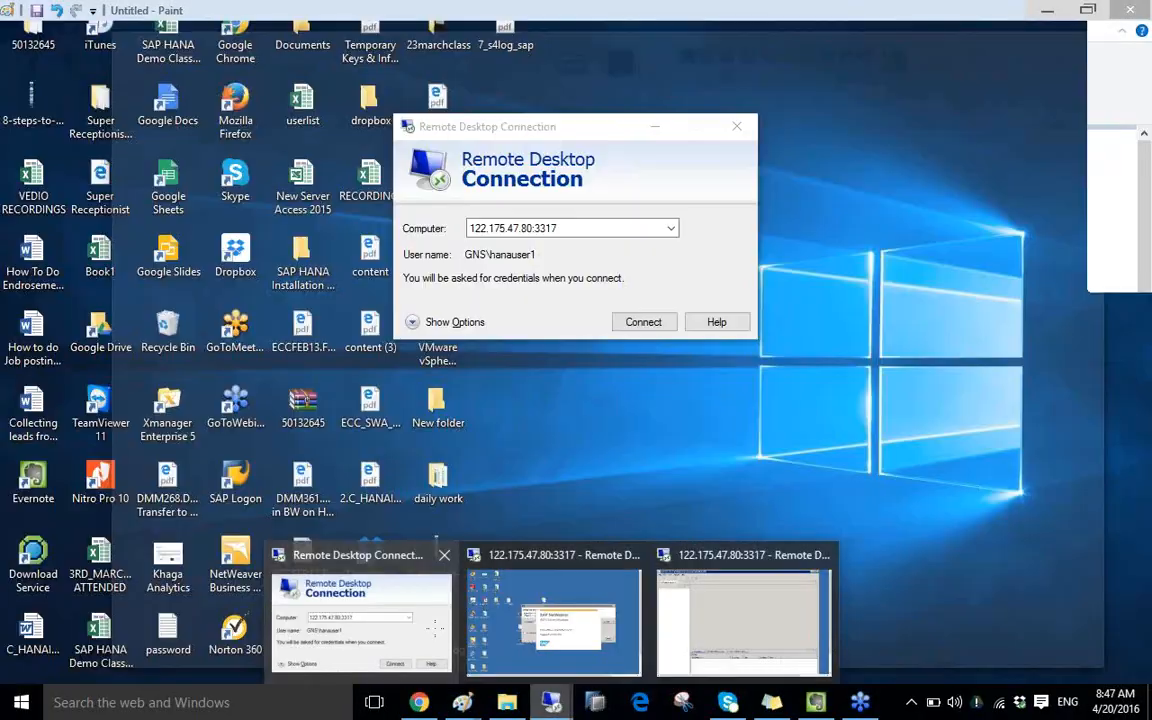
left_click(437, 632)
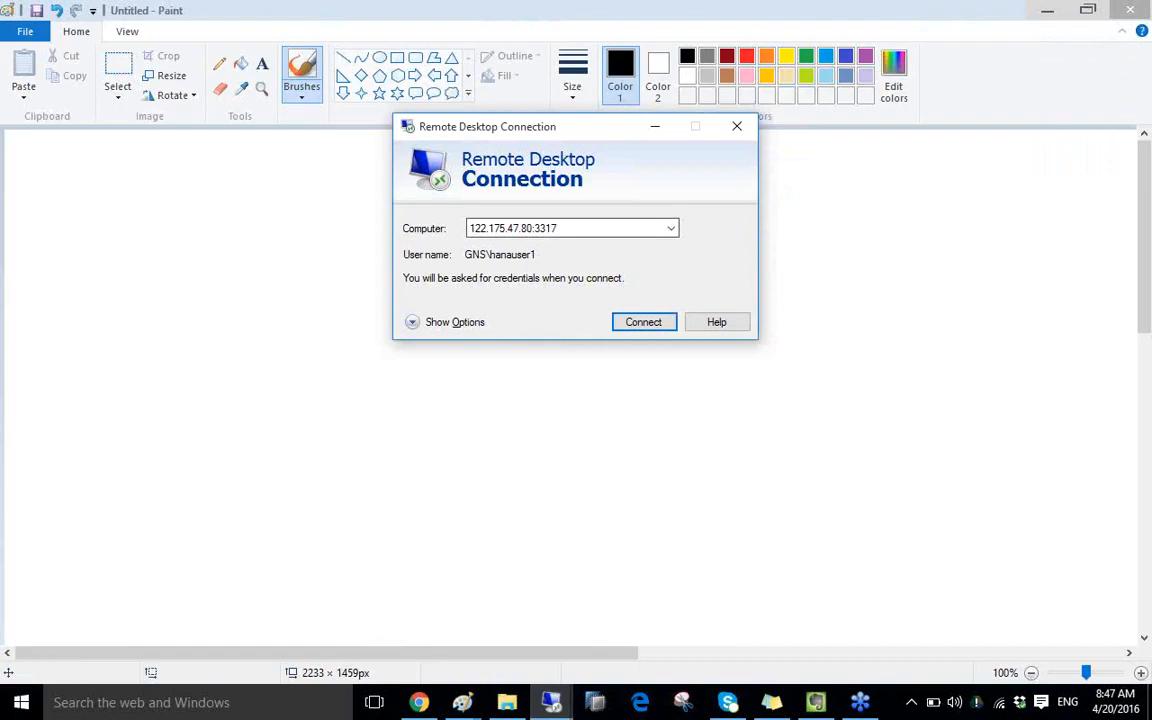
left_click(551, 702)
left_click(726, 592)
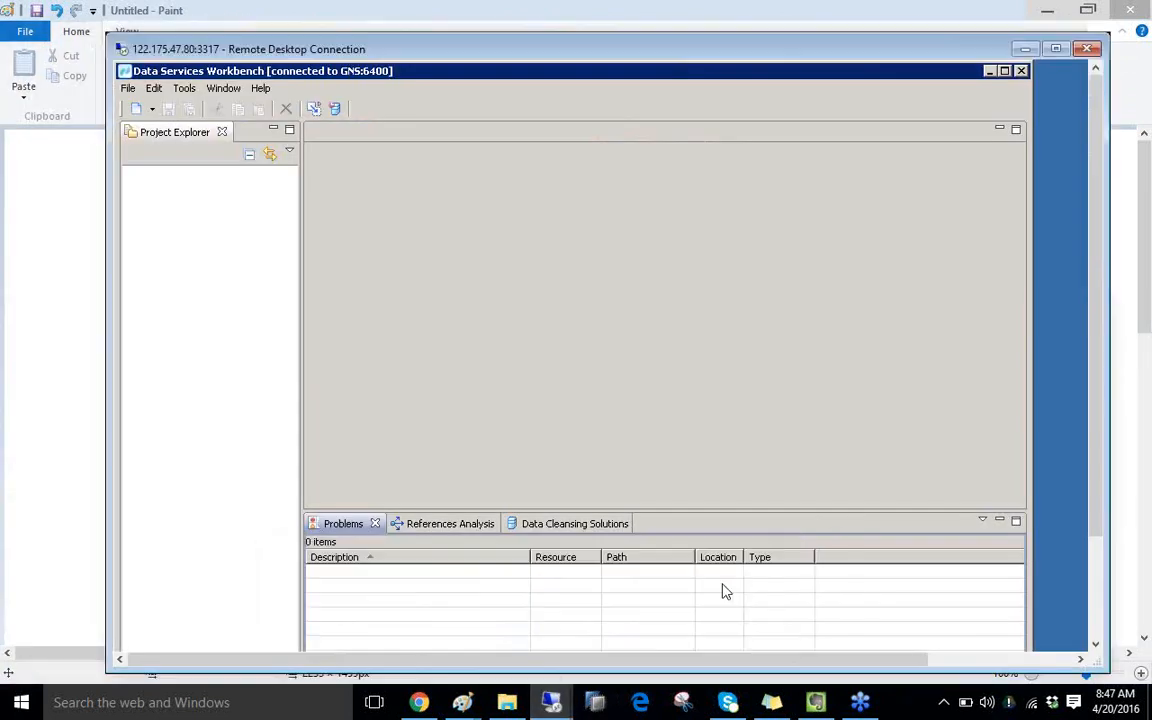
left_click(551, 702)
left_click(546, 615)
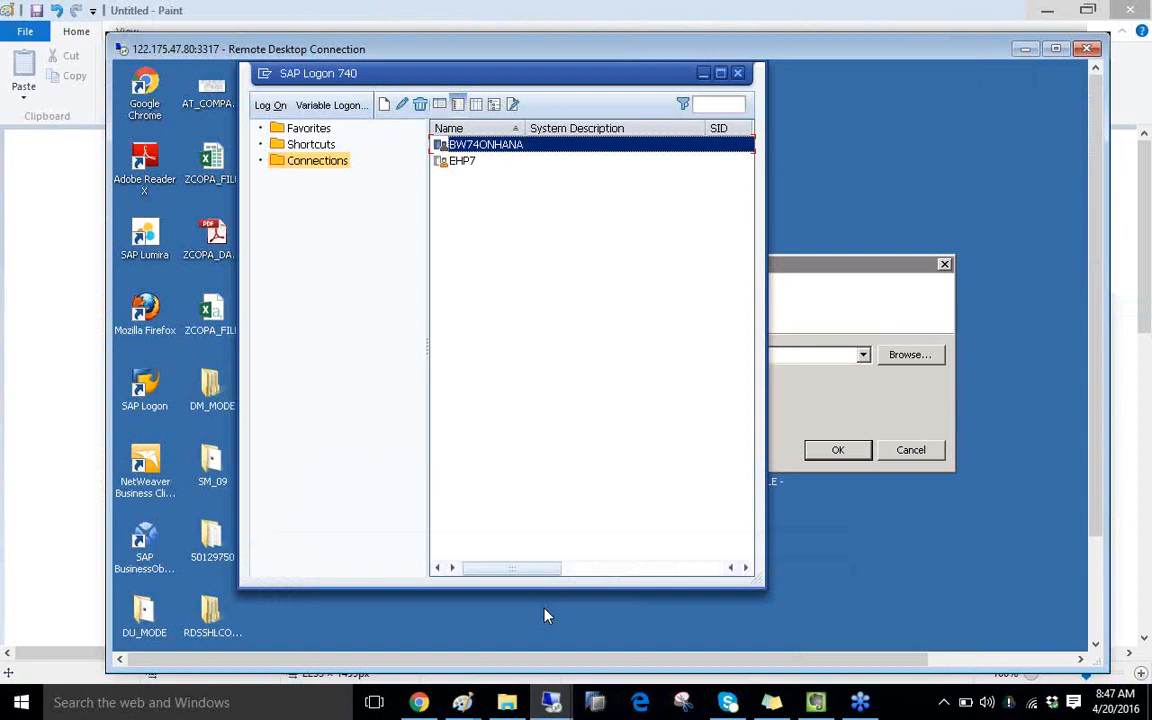
double_click(618, 54)
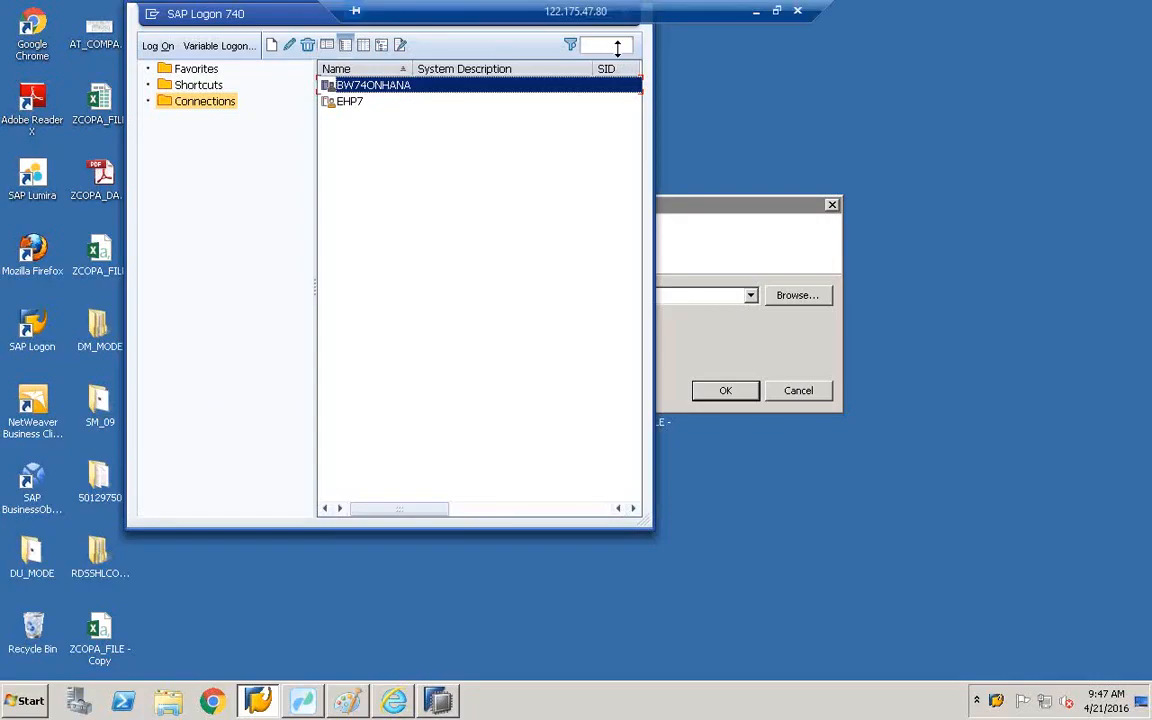
- Close Data Services Workbench and Web Intelligence Rich Client, then refresh the desktop
left_click(31, 701)
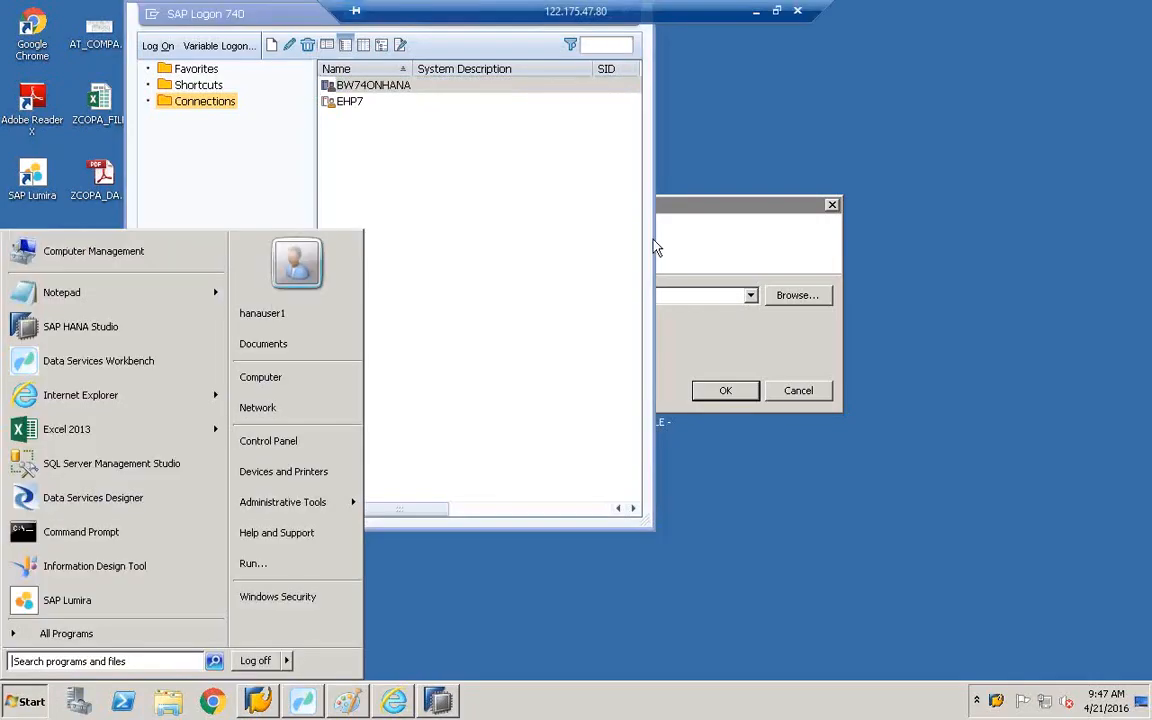
left_click(776, 11)
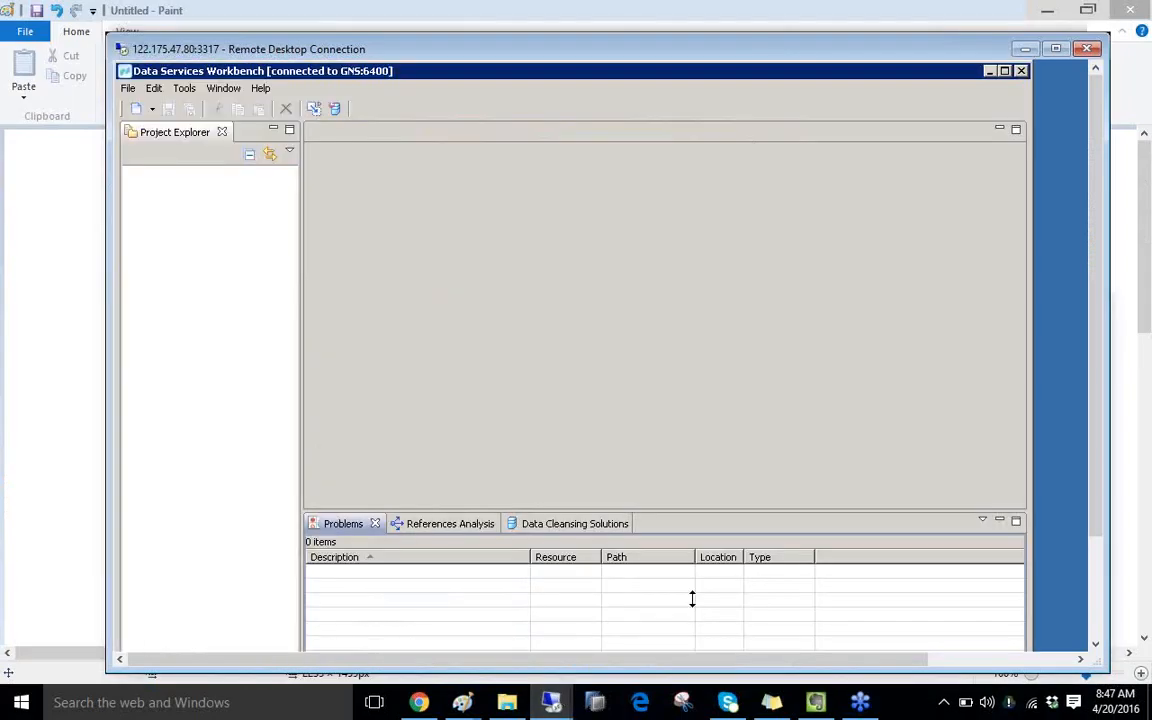
left_click(1056, 48)
left_click(12, 716)
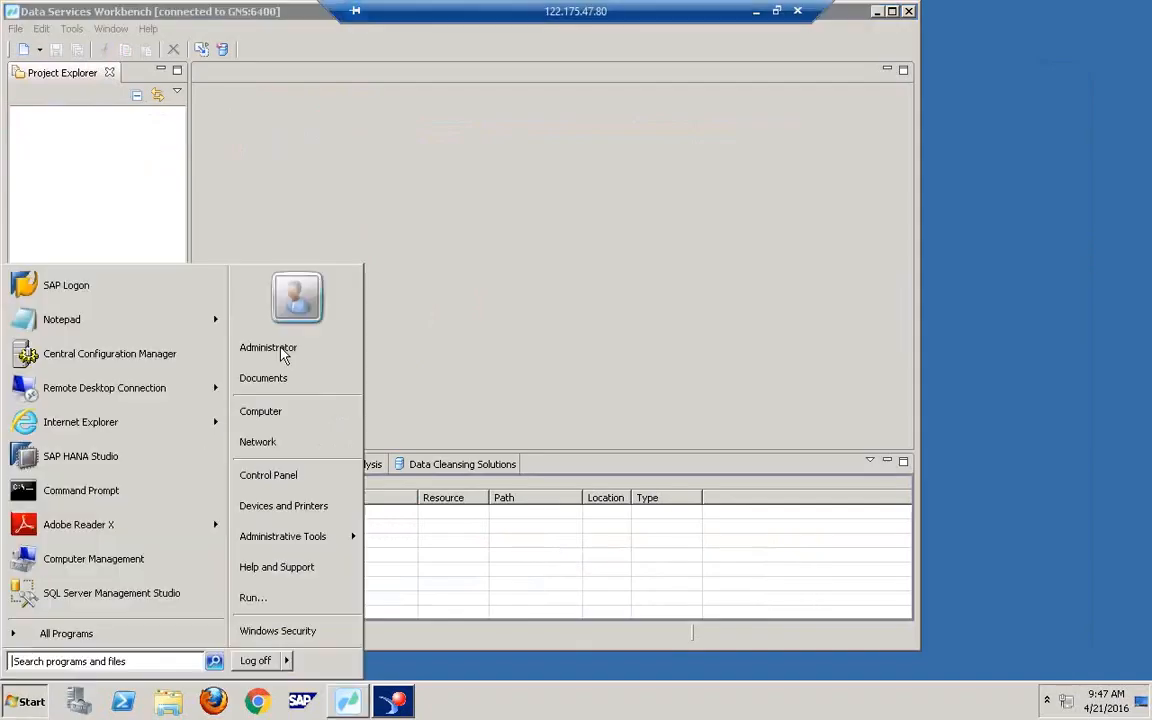
left_click(909, 12)
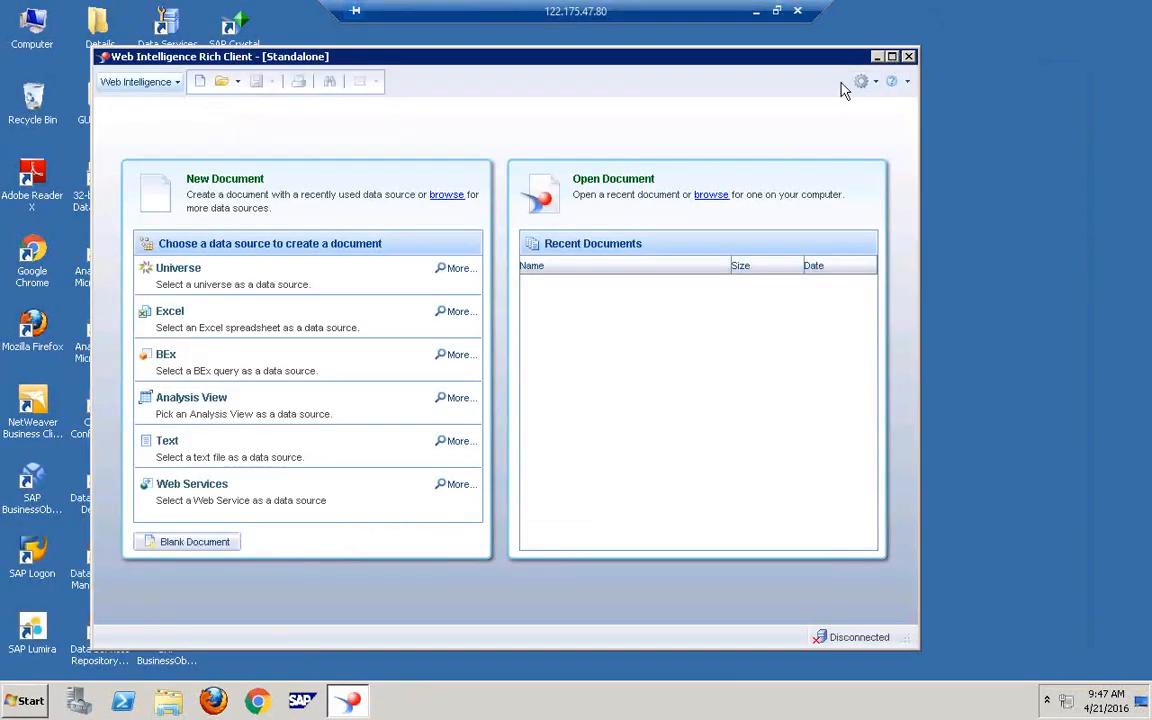
left_click(908, 56)
right_click(380, 348)
left_click(434, 386)
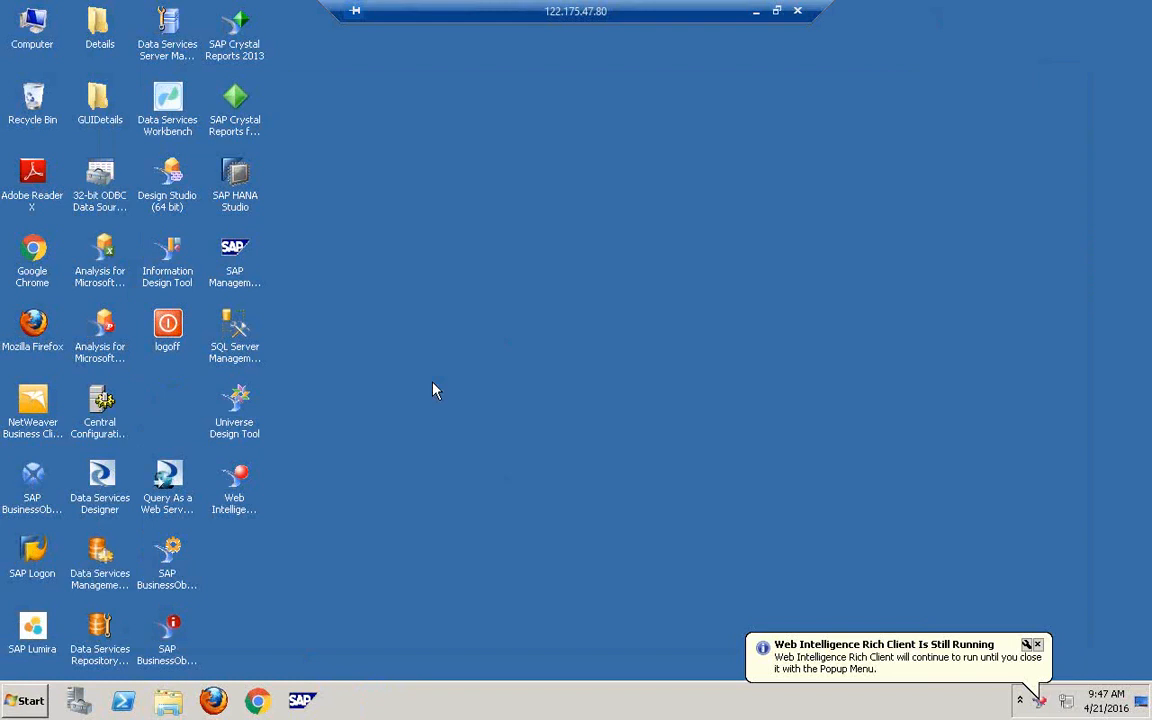
- Launch SAP Management Console (sapmmc) from its desktop icon
double_click(245, 285)
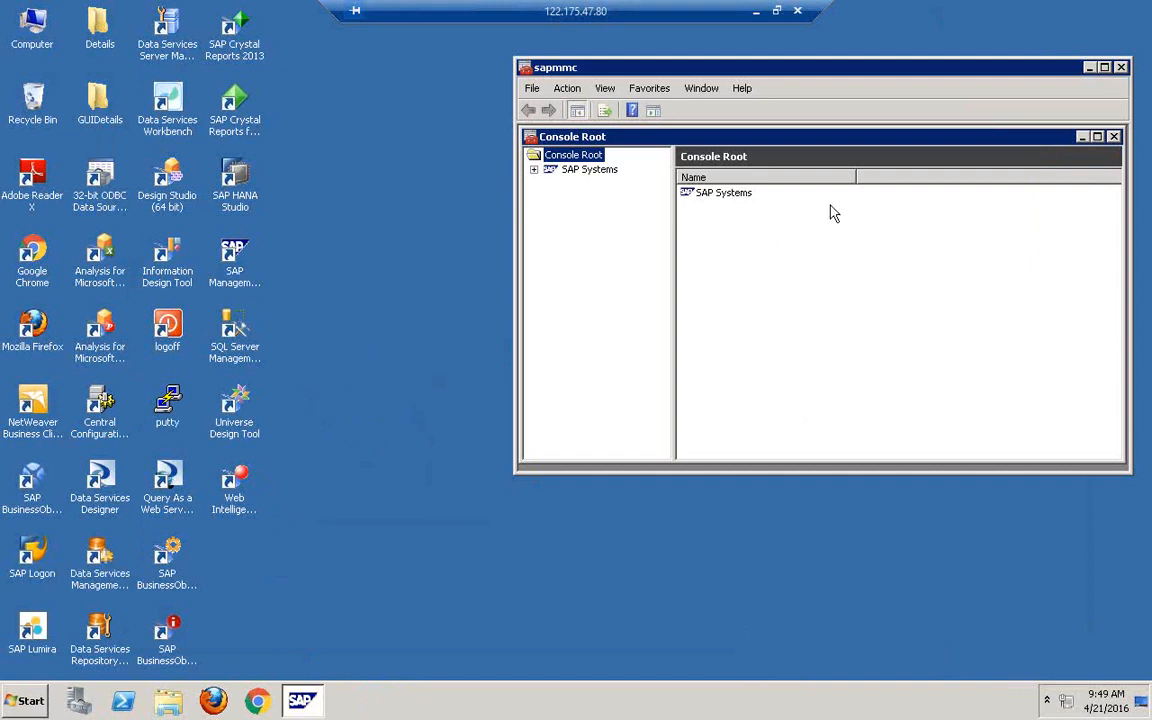
- Start all SAP systems with the 300-second timeout, authenticating with the administrator password
left_click(580, 170)
right_click(576, 175)
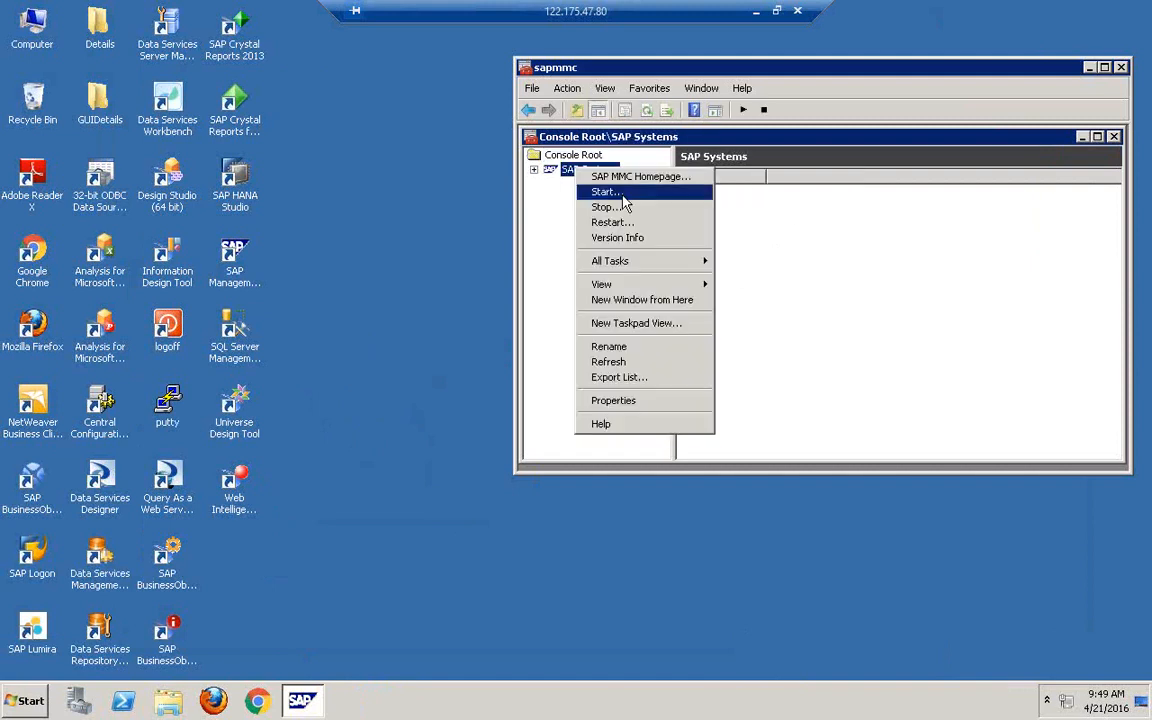
left_click(595, 190)
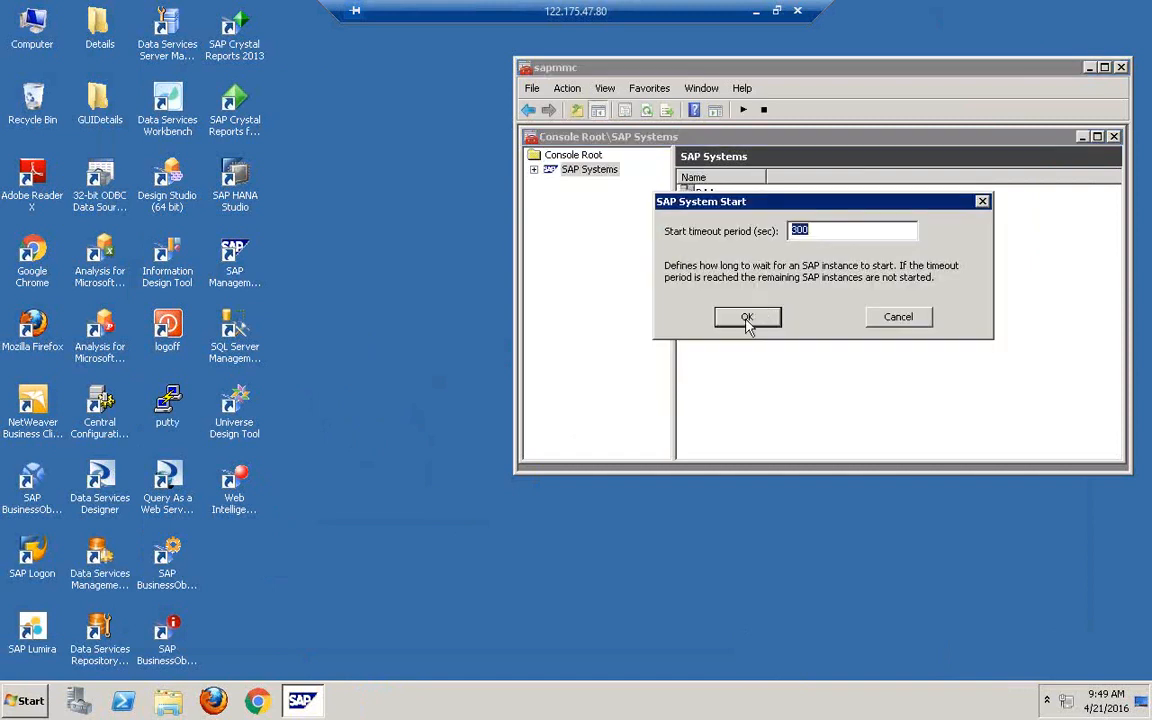
left_click(746, 318)
left_click(757, 298)
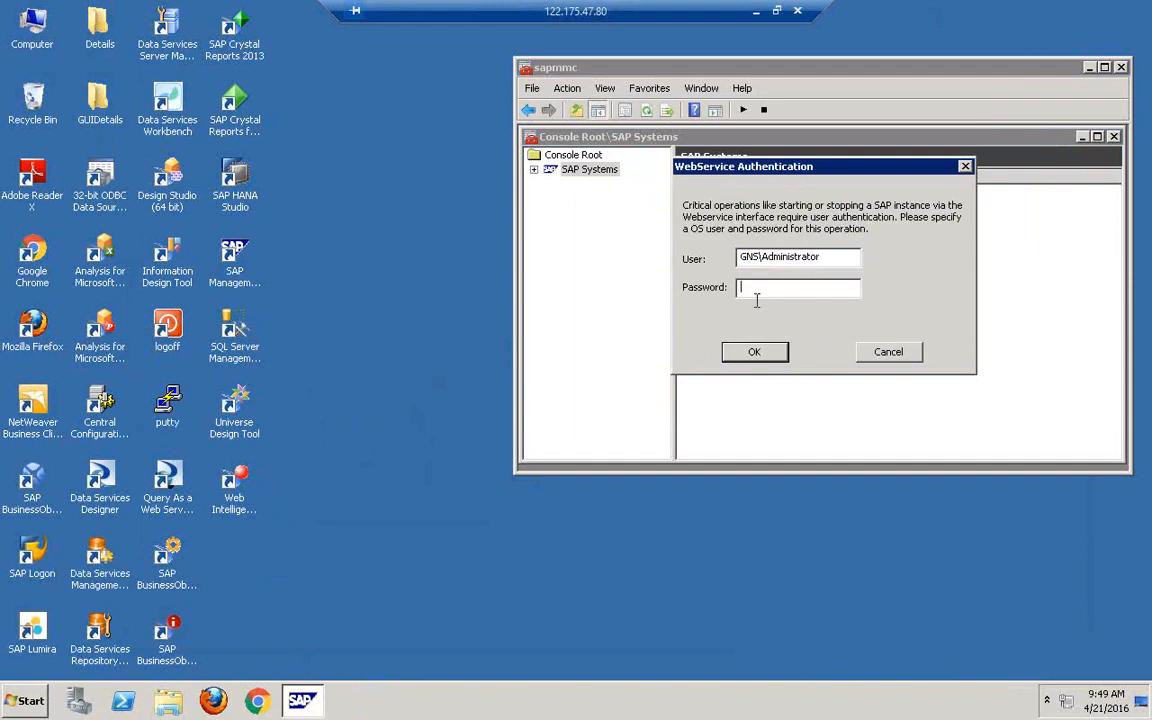
type("**********")
key("Return")
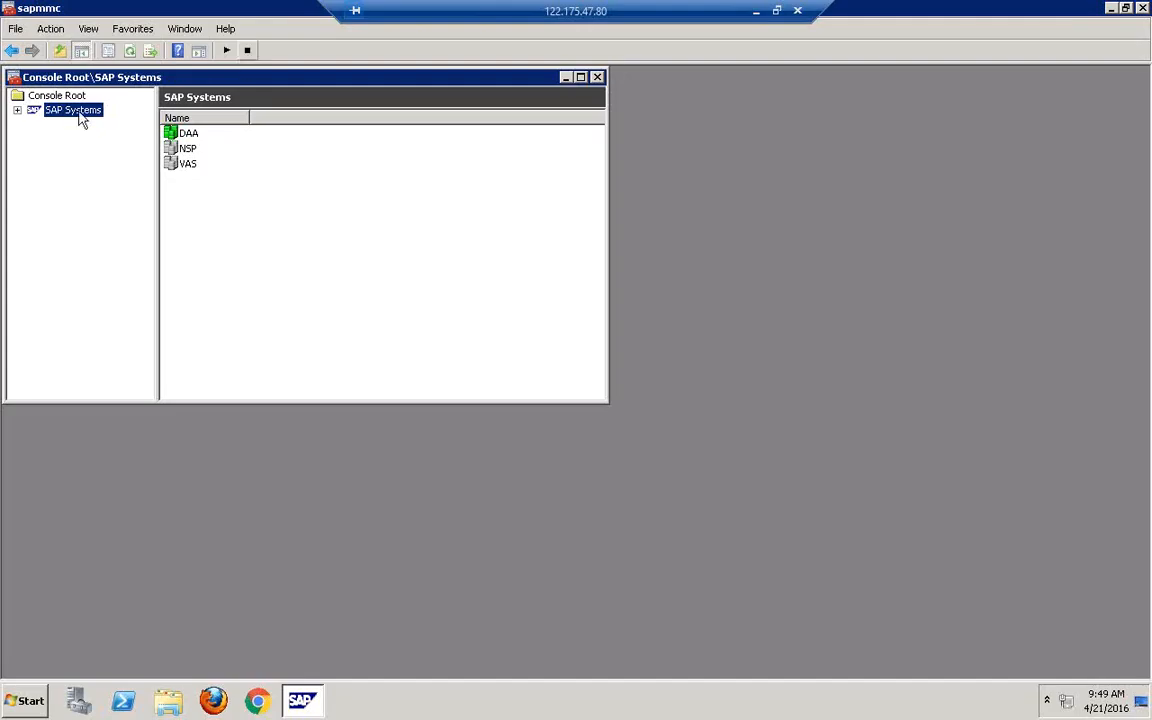
- Inspect the DAA and NSP instances, cancel an NSP shutdown, and refresh the status list
left_click(17, 110)
left_click(52, 125)
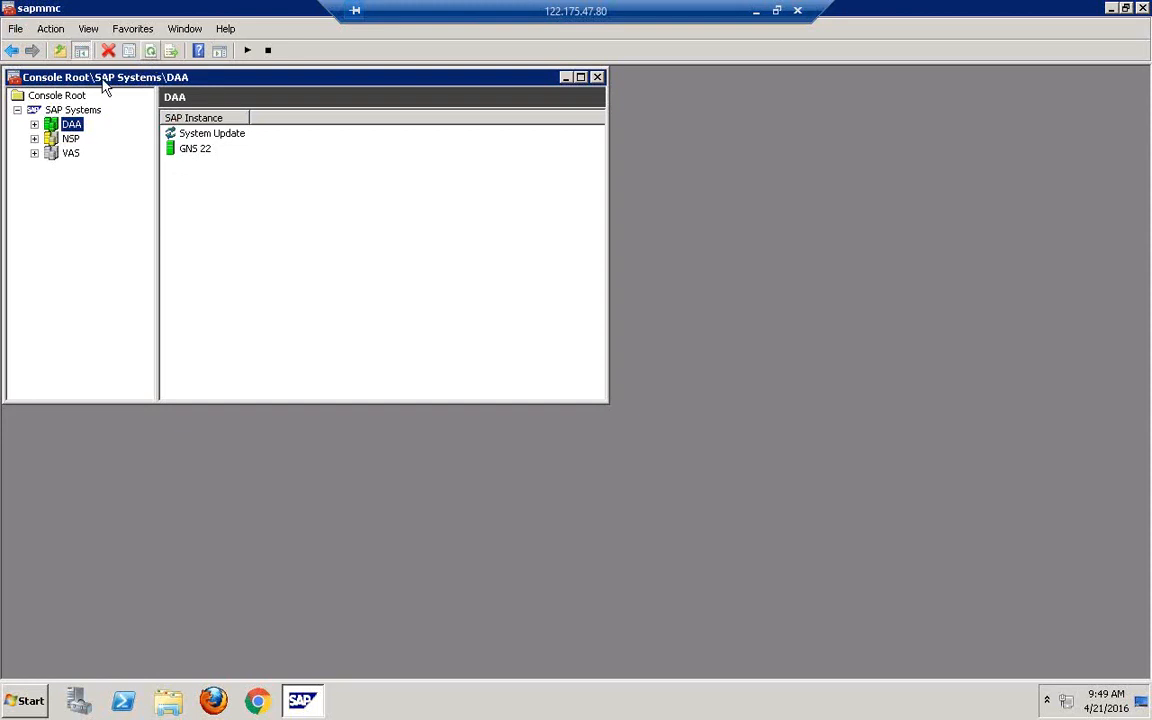
left_click(66, 137)
right_click(63, 132)
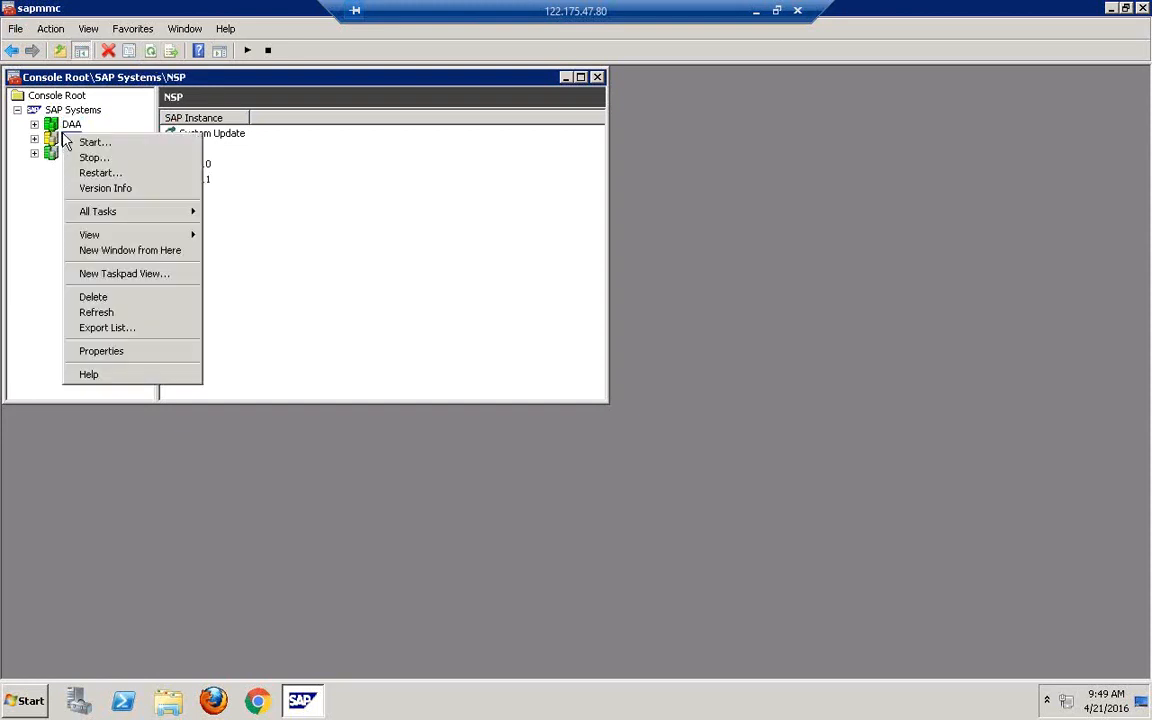
left_click(92, 158)
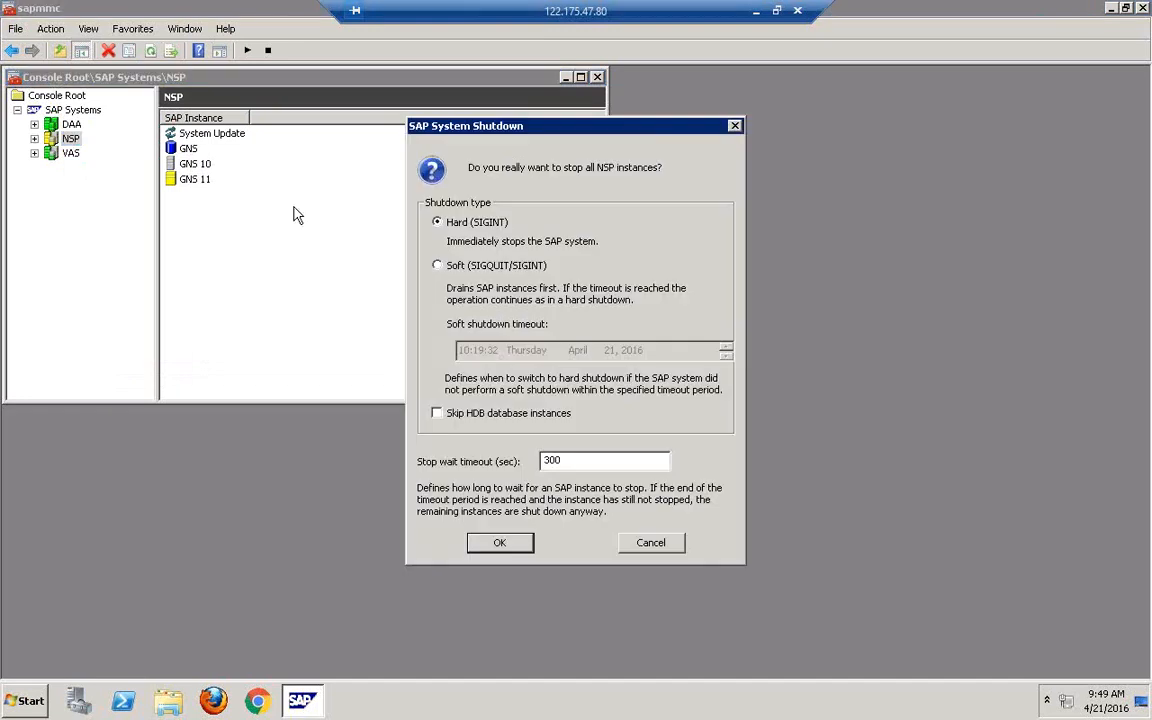
left_click(645, 545)
left_click(150, 51)
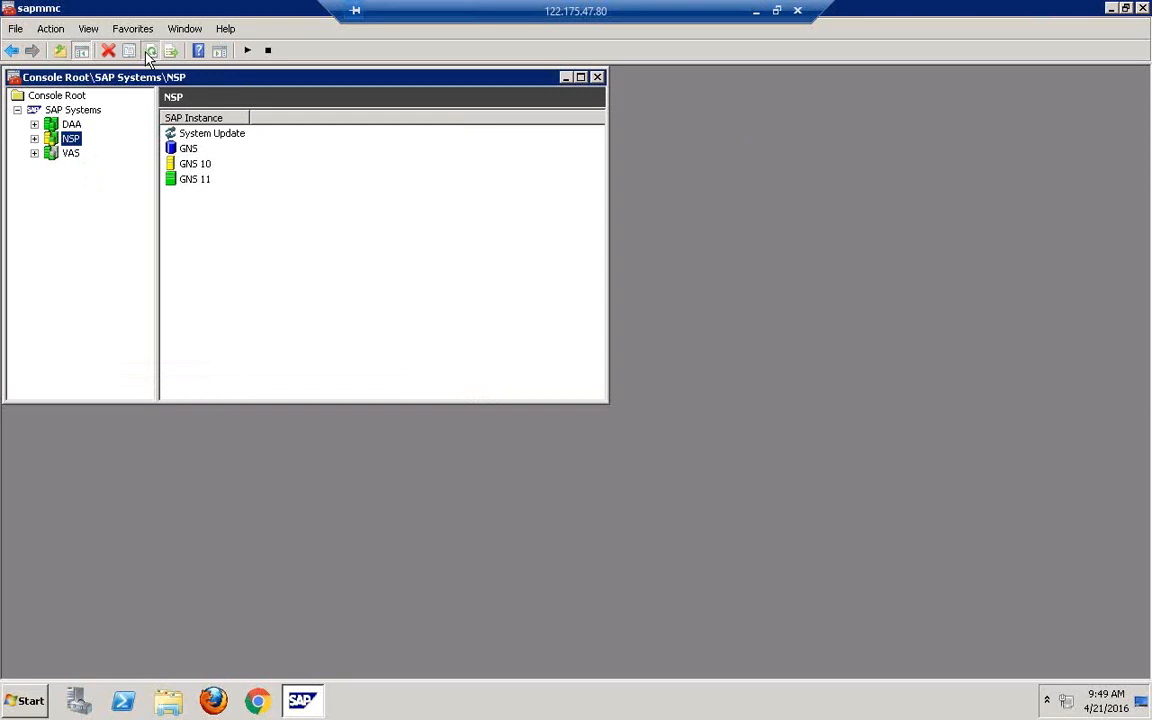
- Stop all NSP instances, check VAS's instances GNS, GNS 20 and GNS 21, and close the console
right_click(72, 141)
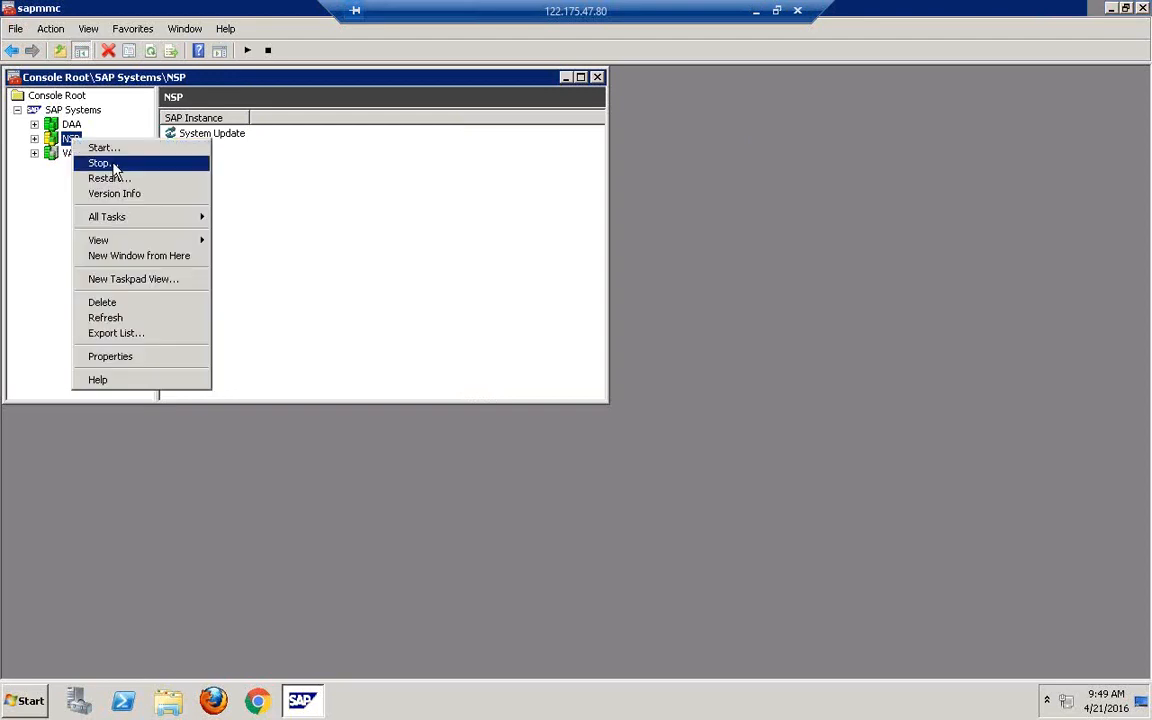
left_click(102, 163)
left_click(503, 541)
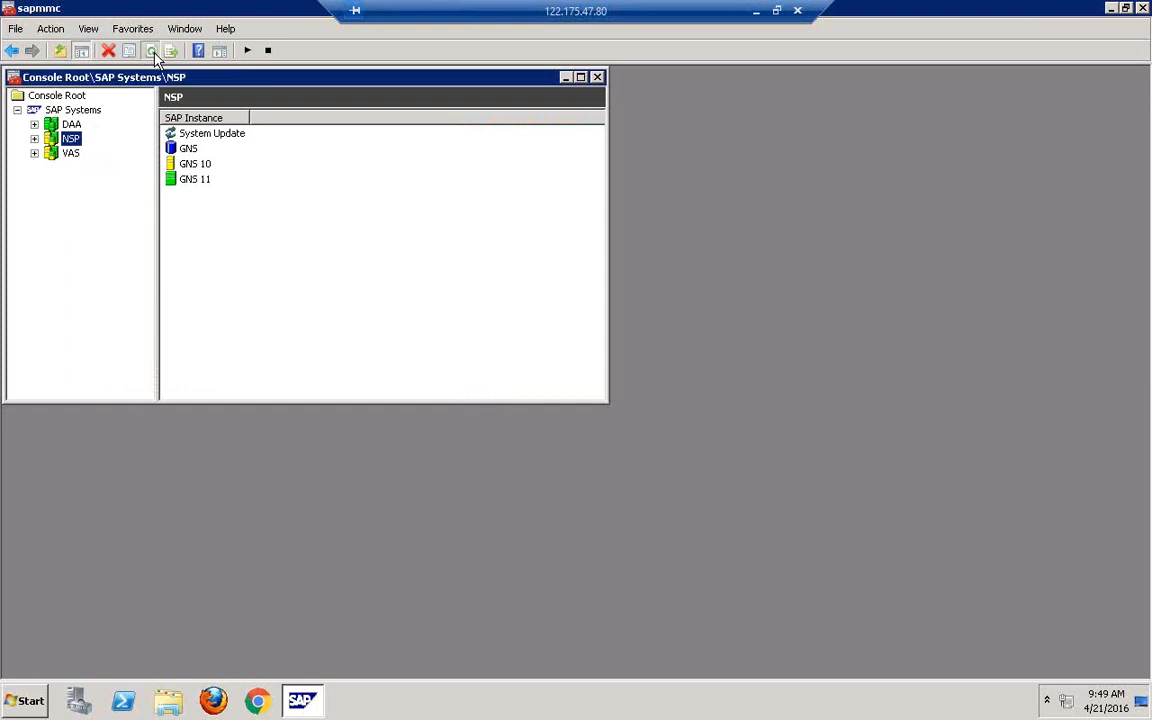
left_click(78, 155)
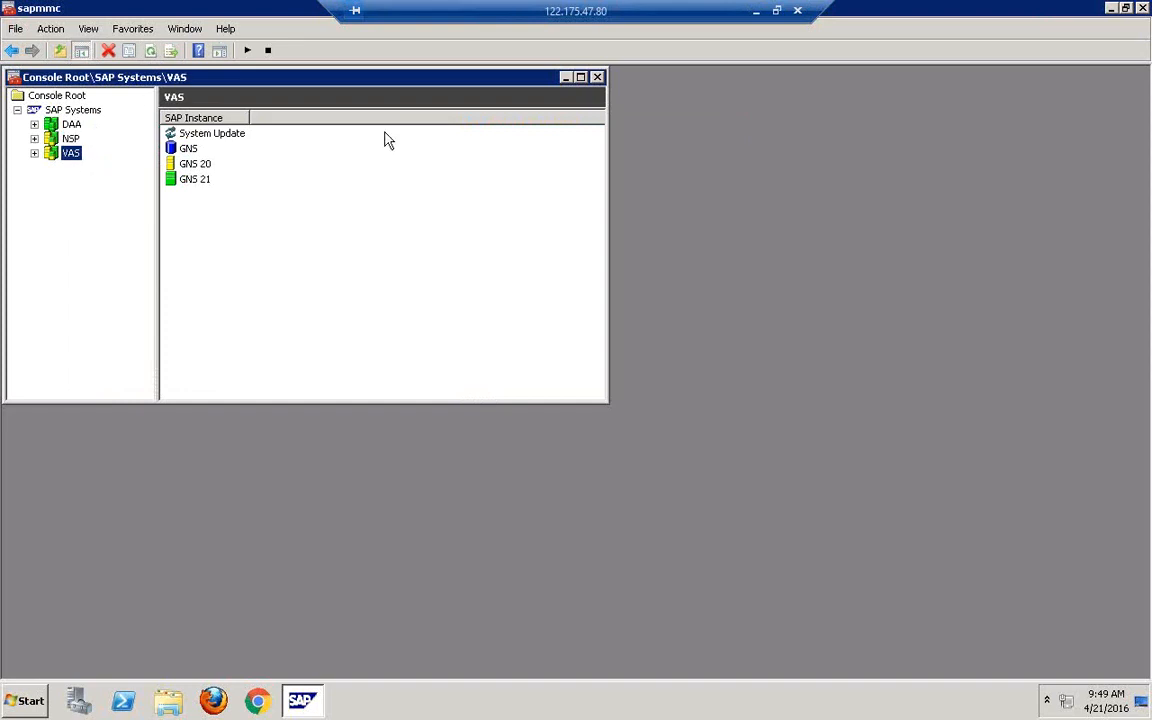
left_click(1143, 8)
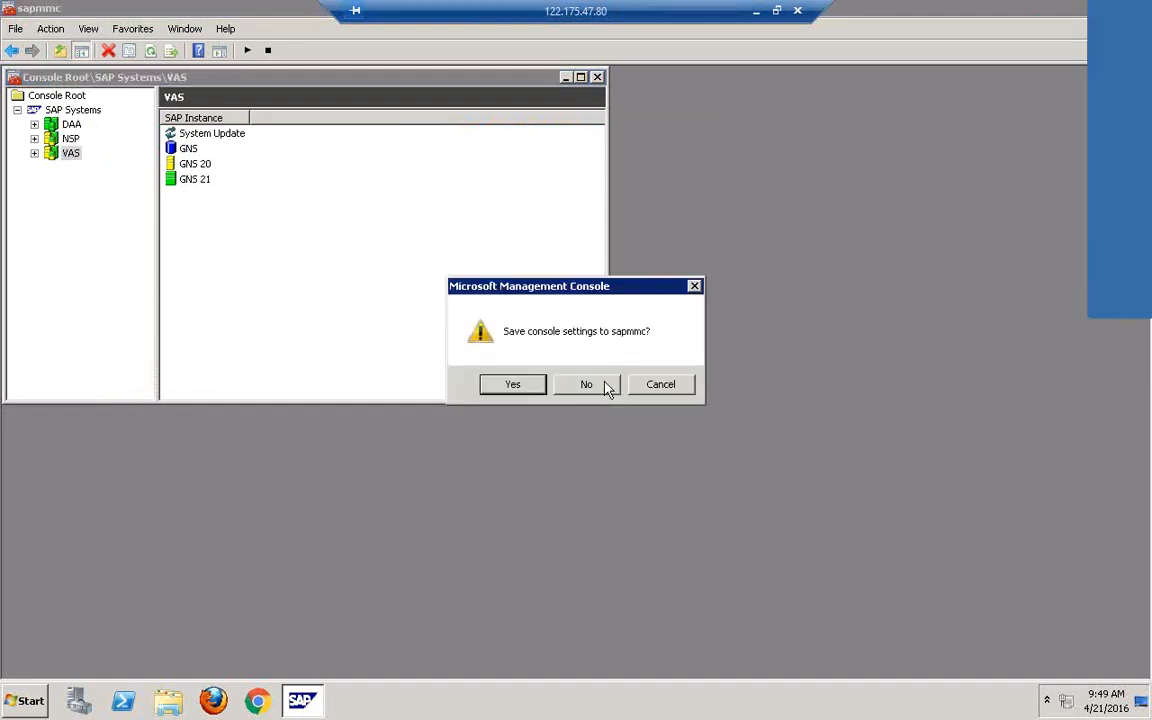
- Close the console without saving its settings and refresh the desktop
left_click(607, 388)
right_click(602, 233)
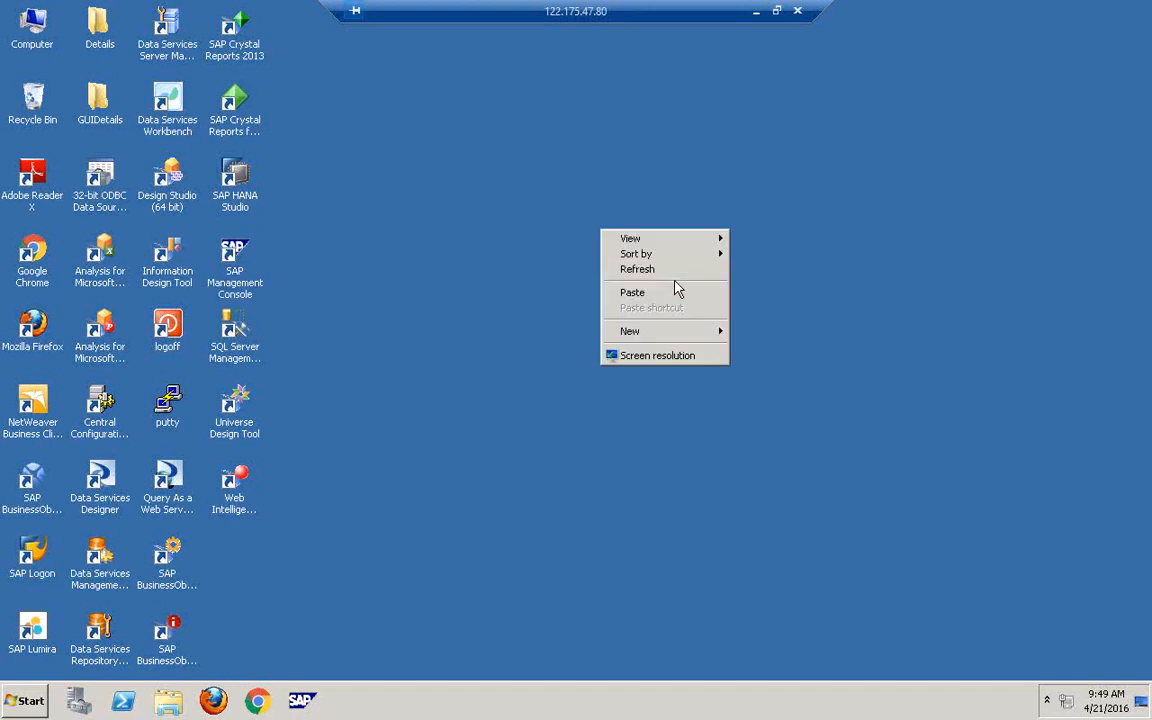
left_click(664, 271)
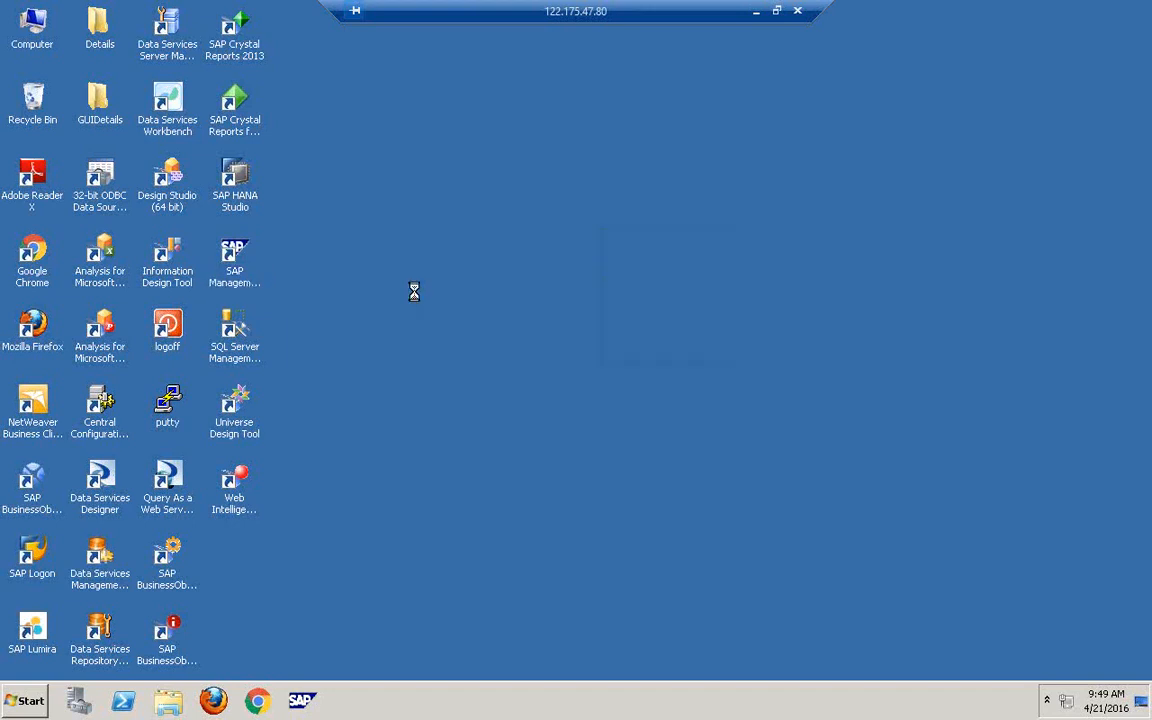
right_click(414, 291)
left_click(473, 335)
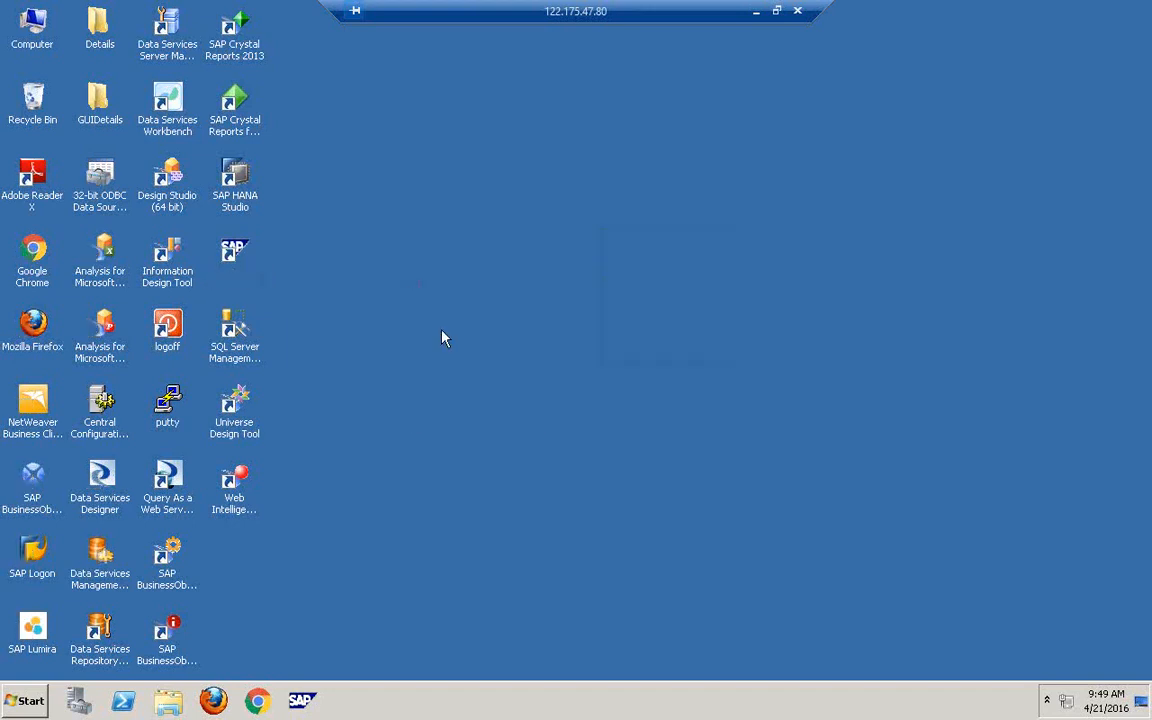
left_click(26, 704)
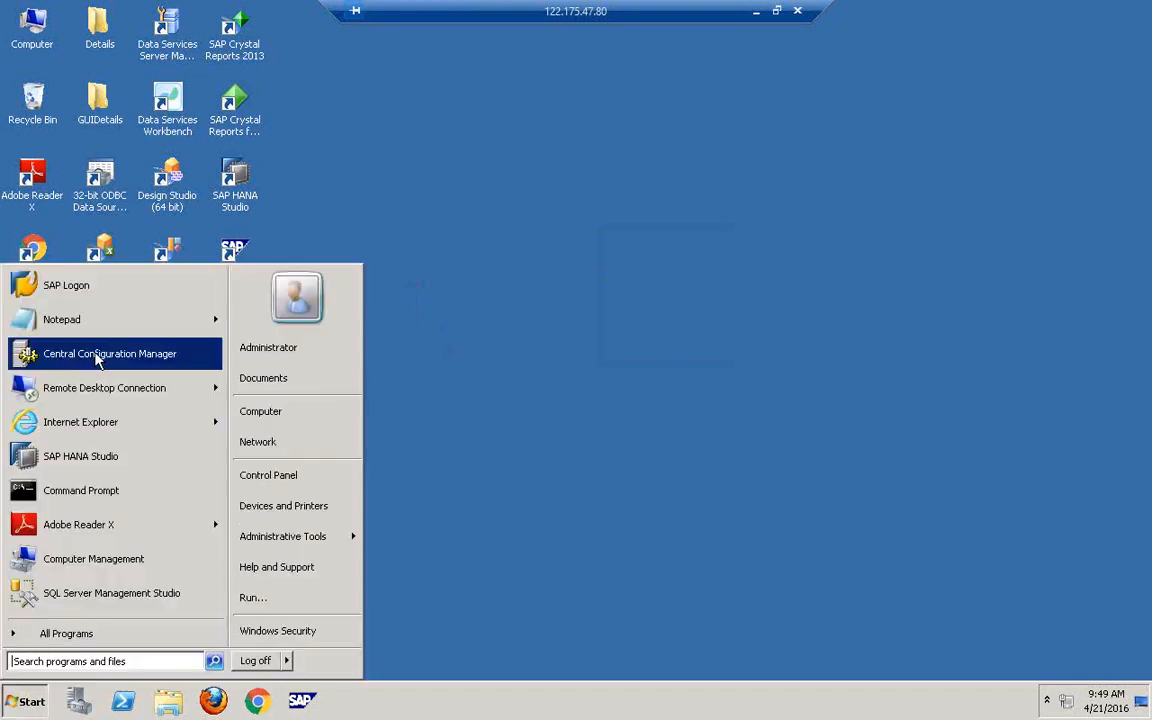
right_click(686, 355)
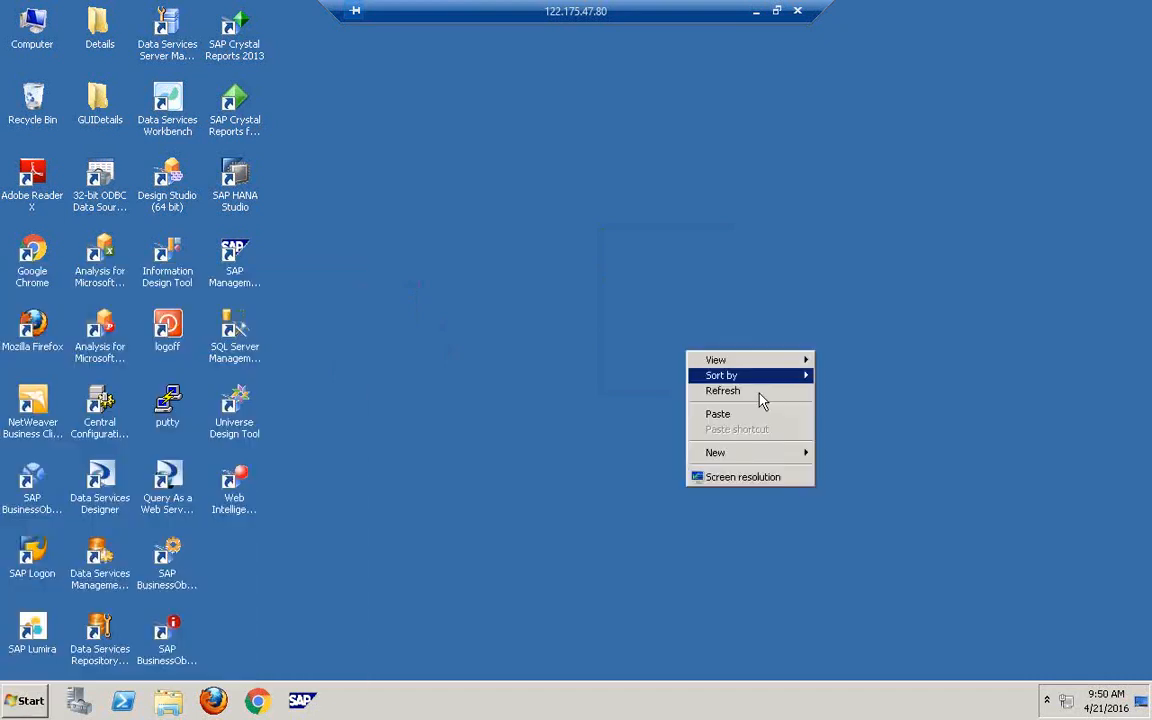
left_click(759, 394)
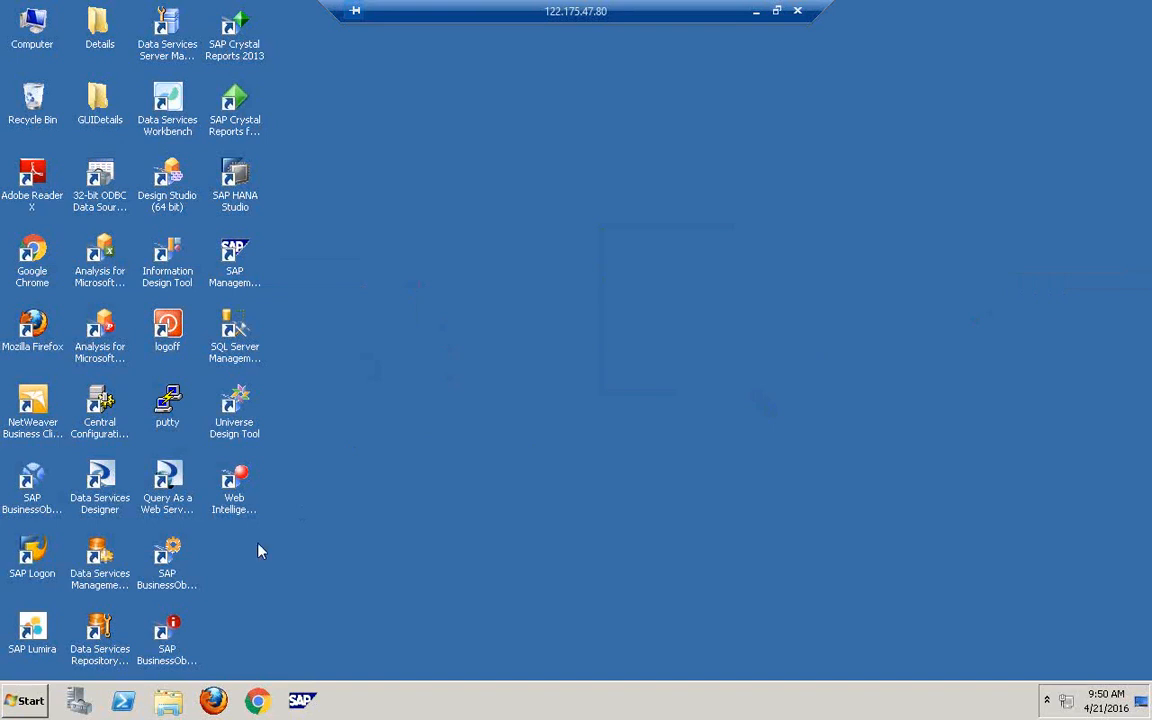
- Launch SAP Logon 740, showing the BW74ONHANA and EHP7 connections
left_click(828, 209)
left_click(97, 578)
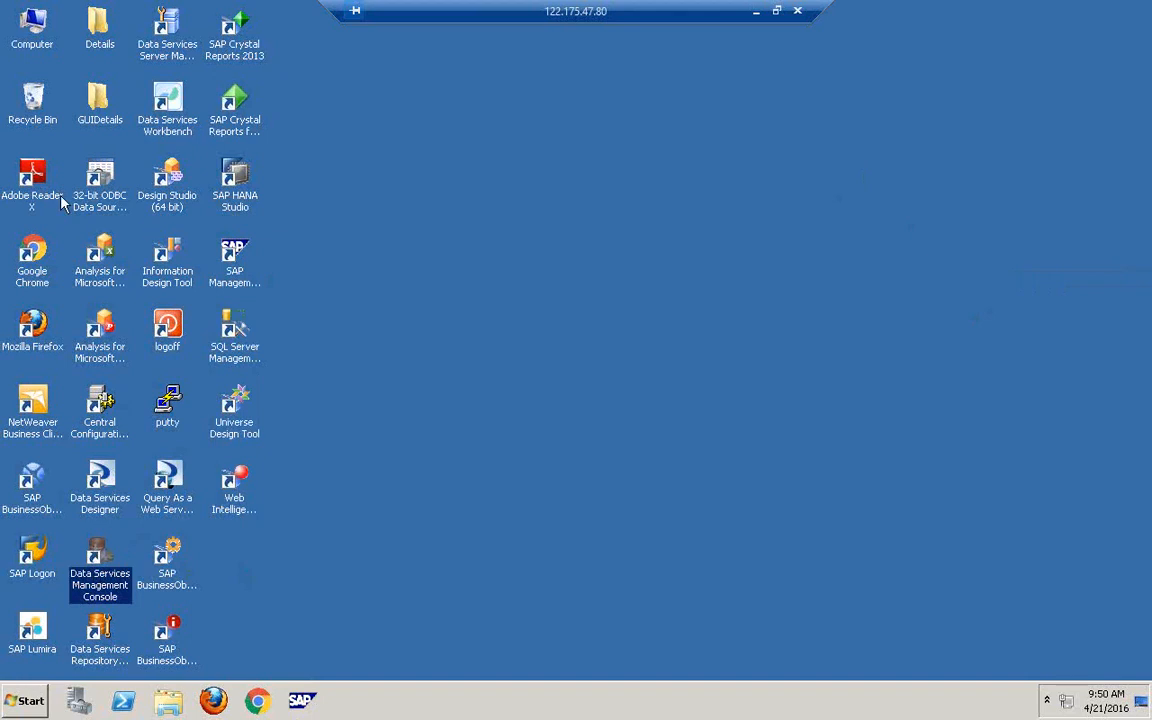
left_click(20, 701)
left_click(85, 298)
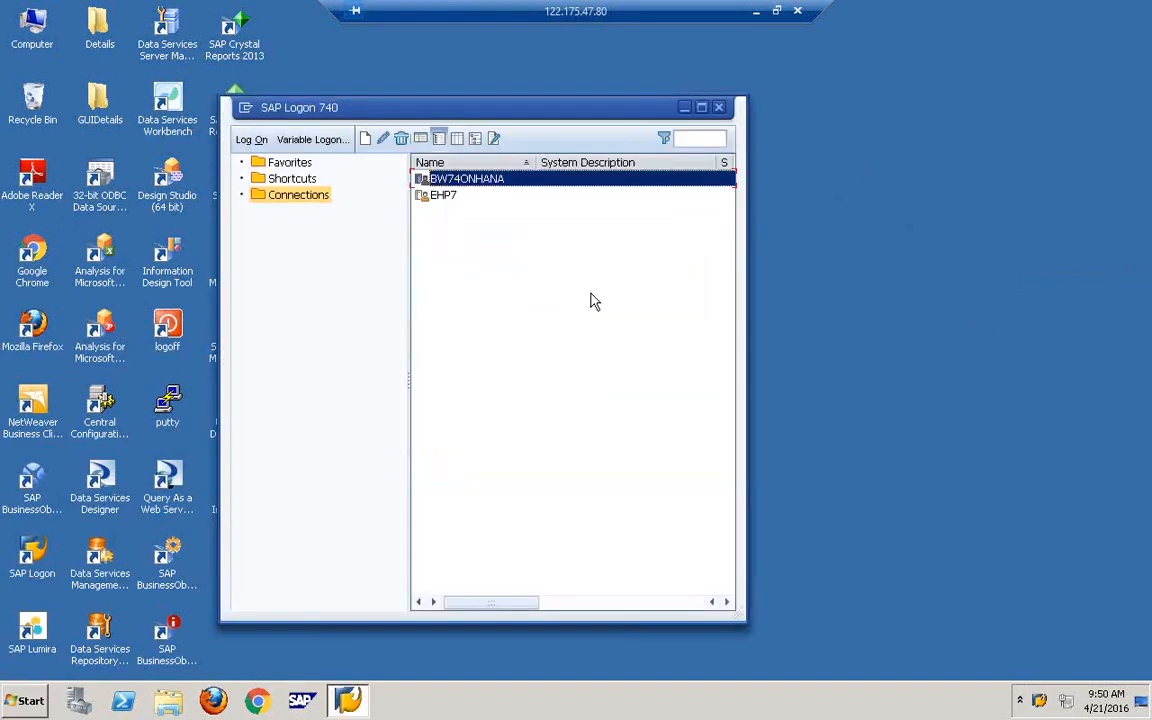
- Start connecting to the EHP7 system and minimise the SAP Logon window
double_click(459, 197)
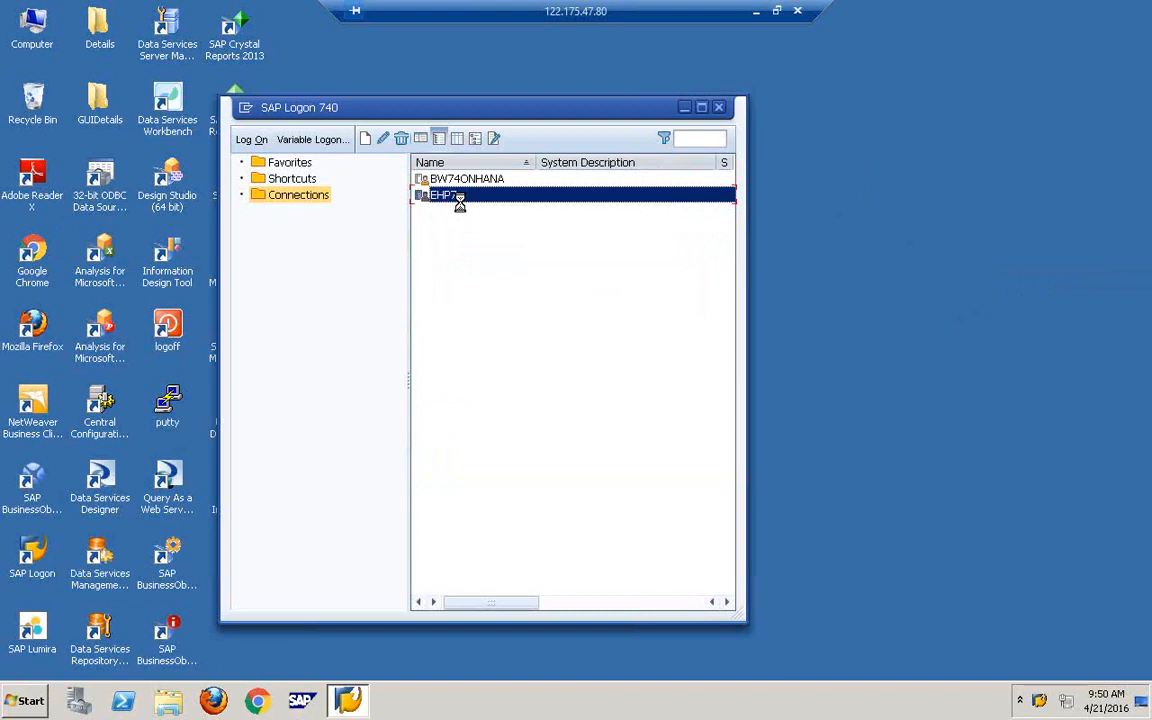
right_click(908, 245)
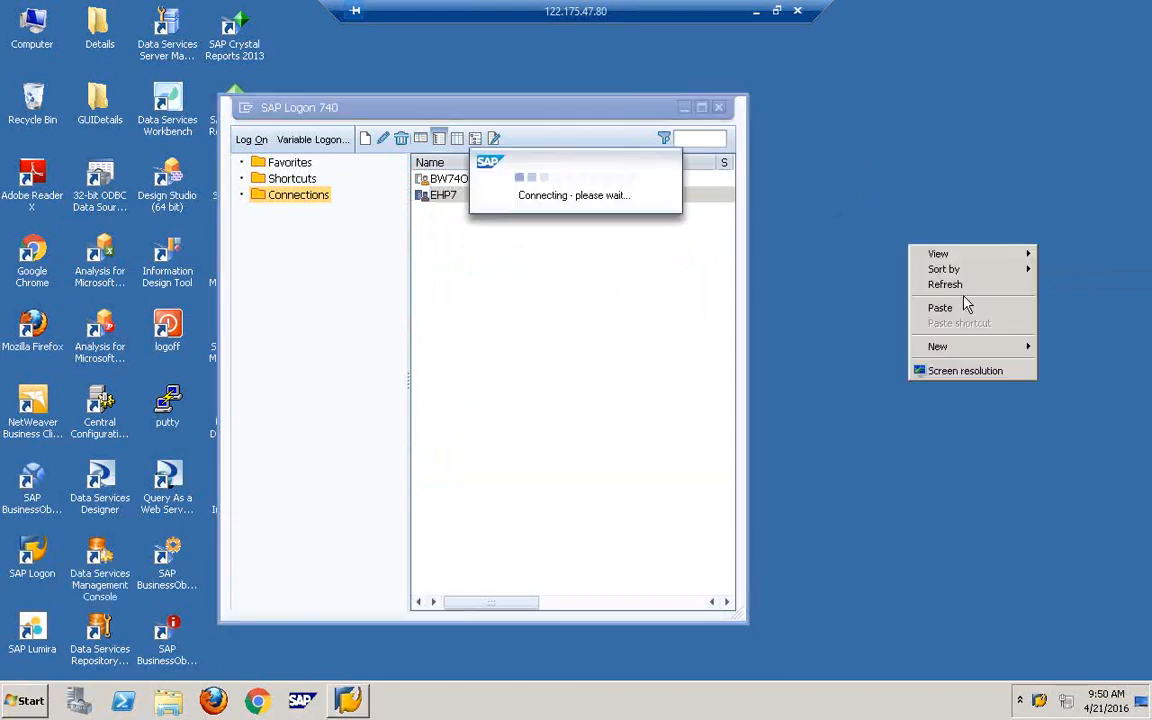
left_click(965, 286)
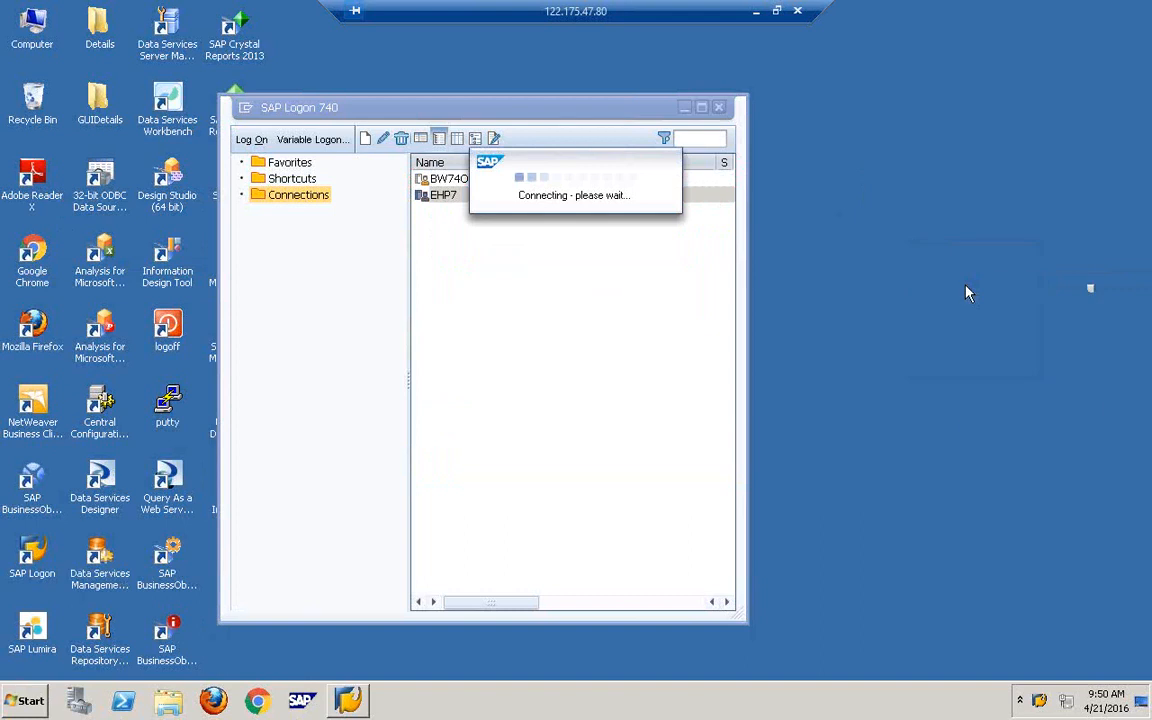
right_click(968, 292)
left_click(990, 325)
left_click(477, 188)
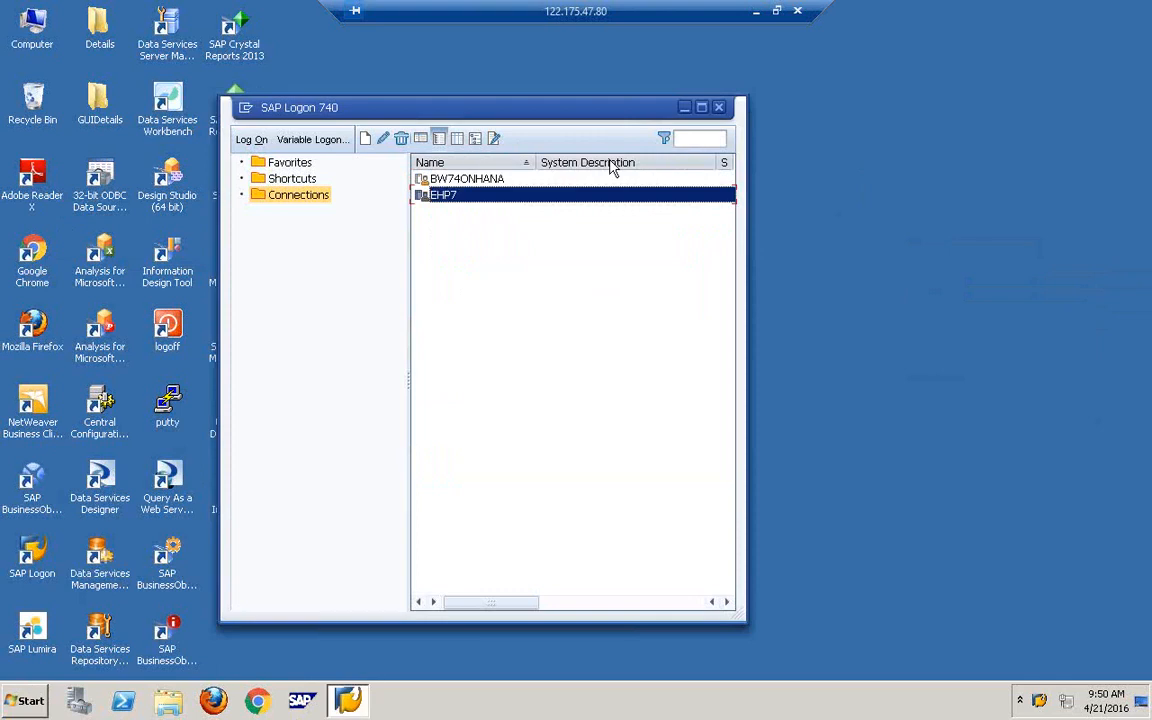
left_click(684, 106)
right_click(802, 245)
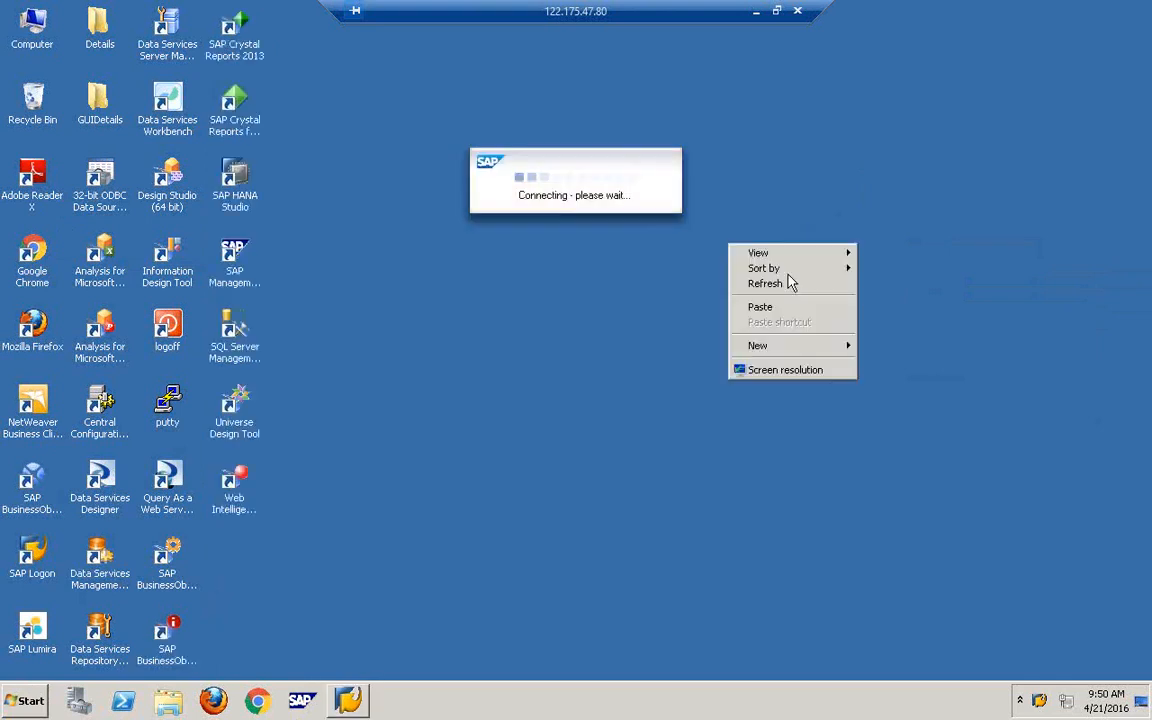
left_click(790, 284)
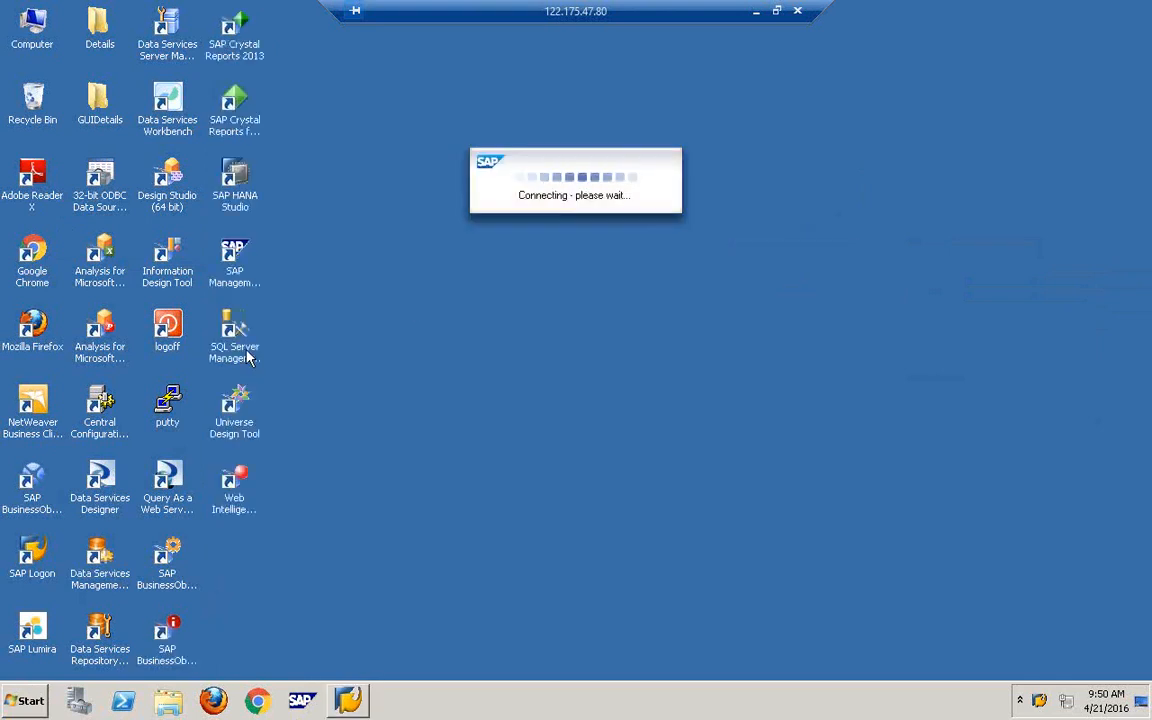
- Click across the desktop's SAP shortcut icons and refresh the desktop
left_click(247, 195)
left_click(236, 112)
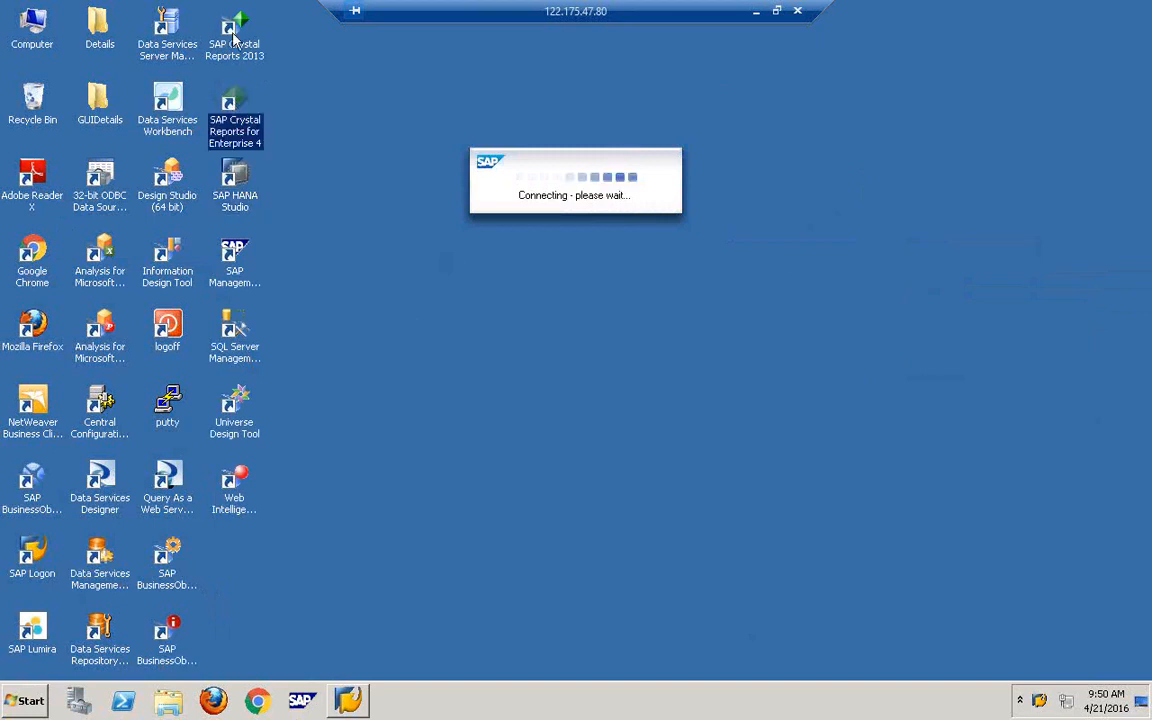
left_click(235, 38)
left_click(175, 120)
left_click(167, 185)
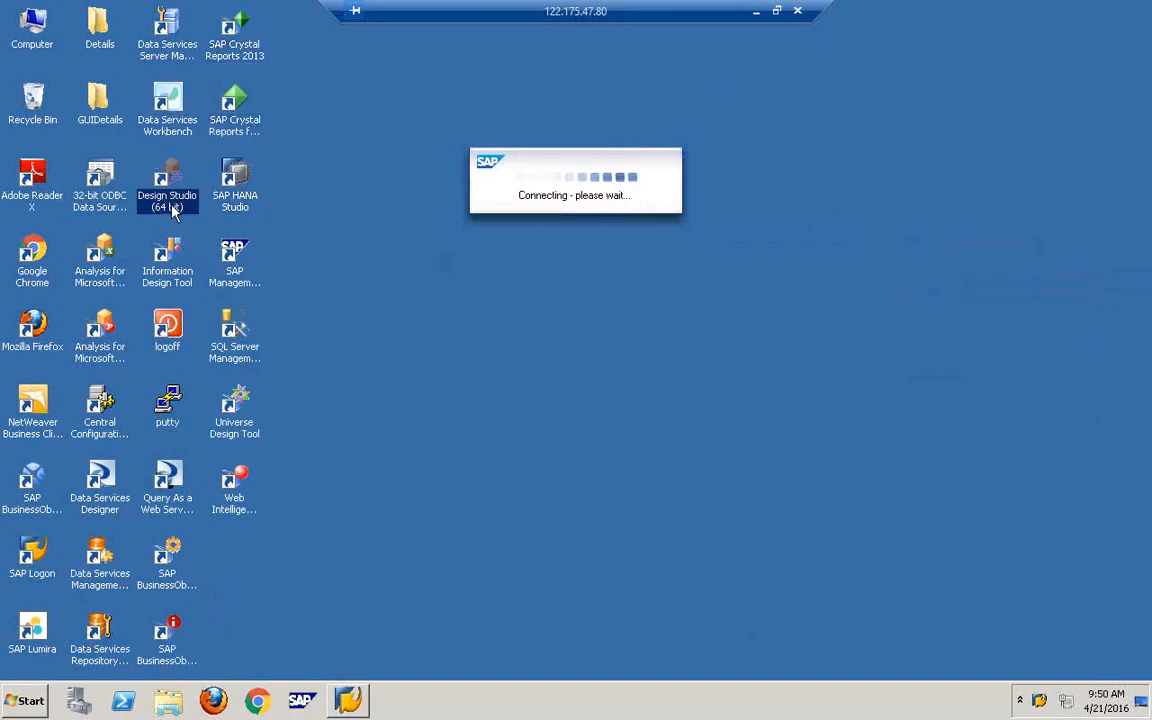
left_click(100, 185)
left_click(98, 112)
left_click(32, 100)
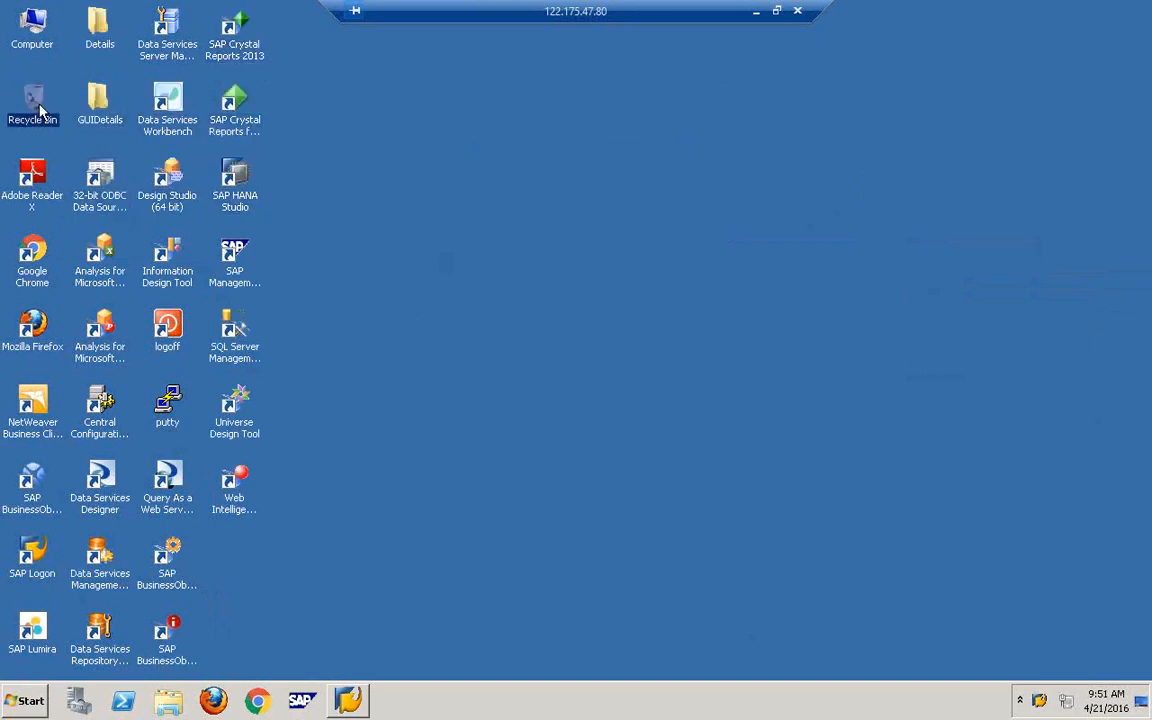
right_click(366, 372)
left_click(433, 405)
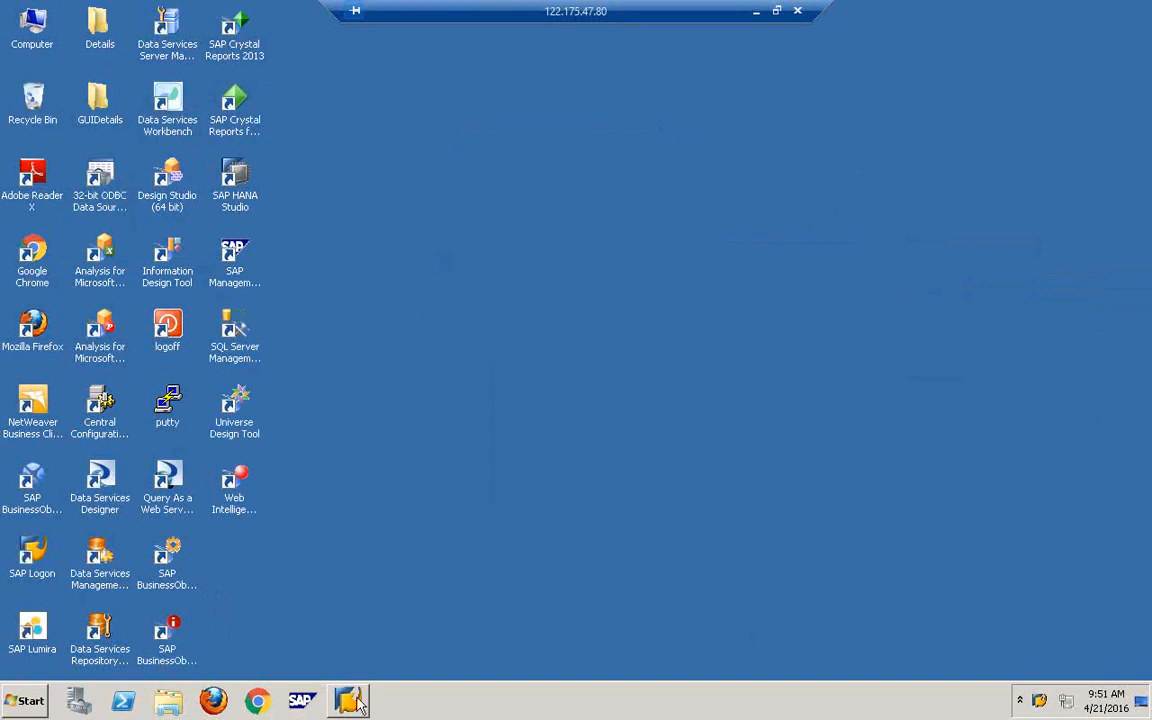
- Restore and minimise SAP Logon again, leaving the desktop clear
left_click(302, 700)
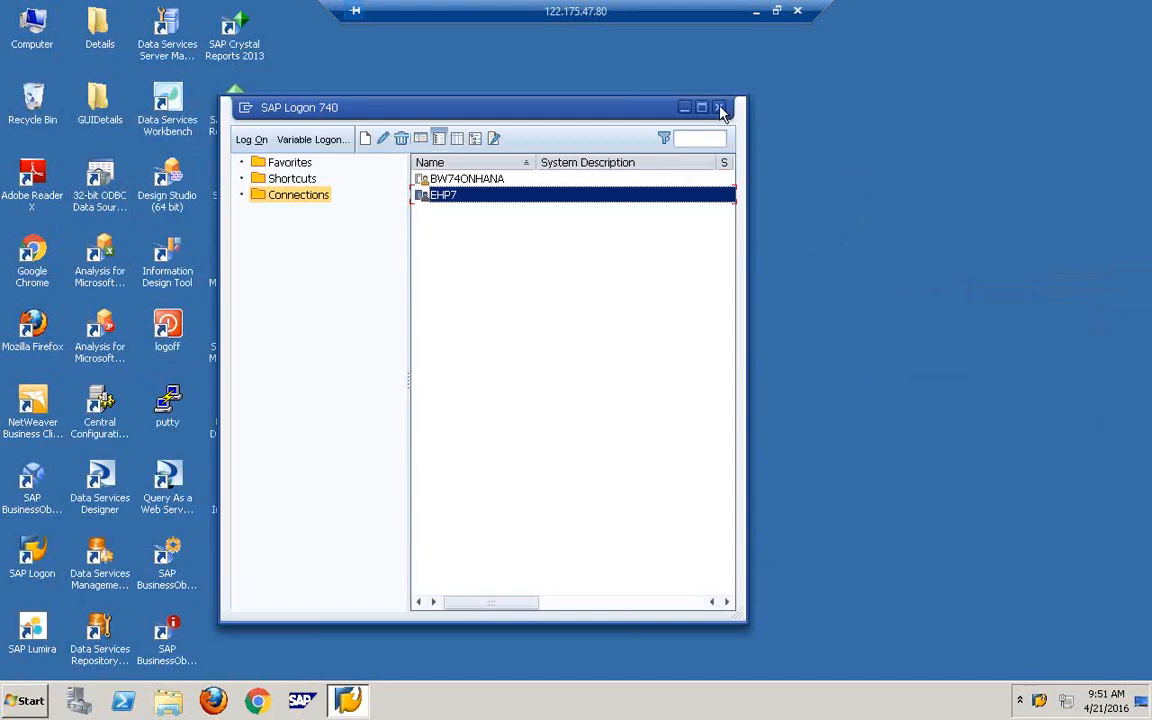
left_click(718, 107)
right_click(722, 107)
left_click(786, 147)
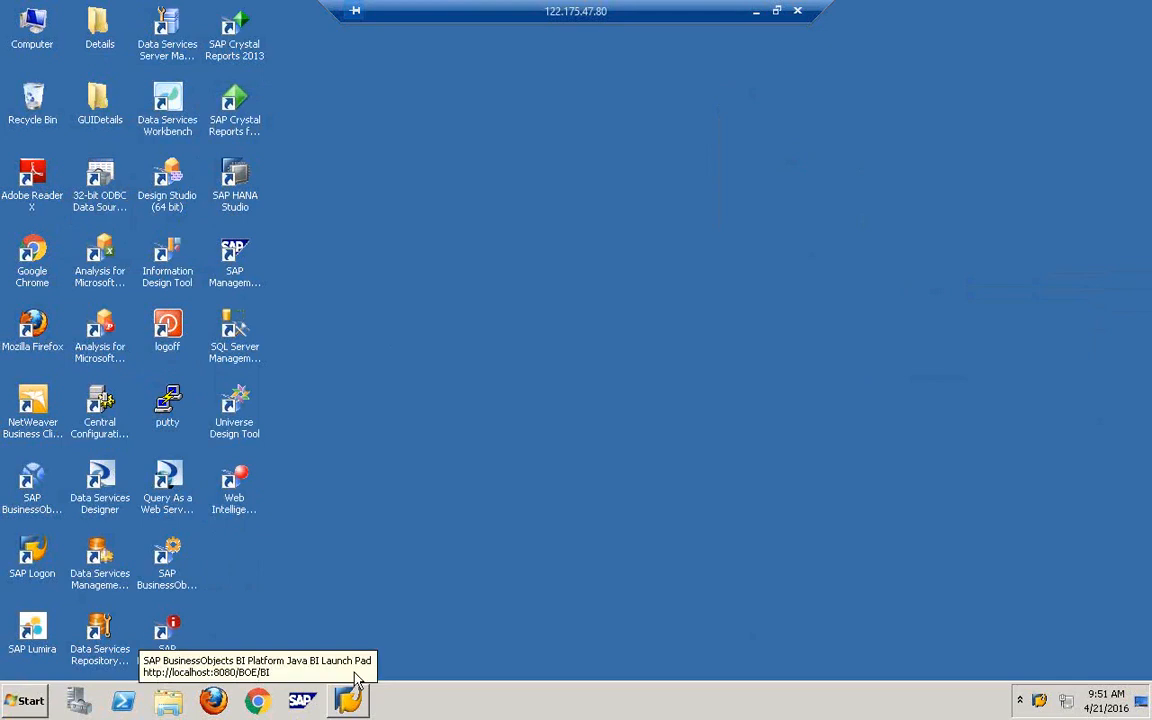
left_click(350, 703)
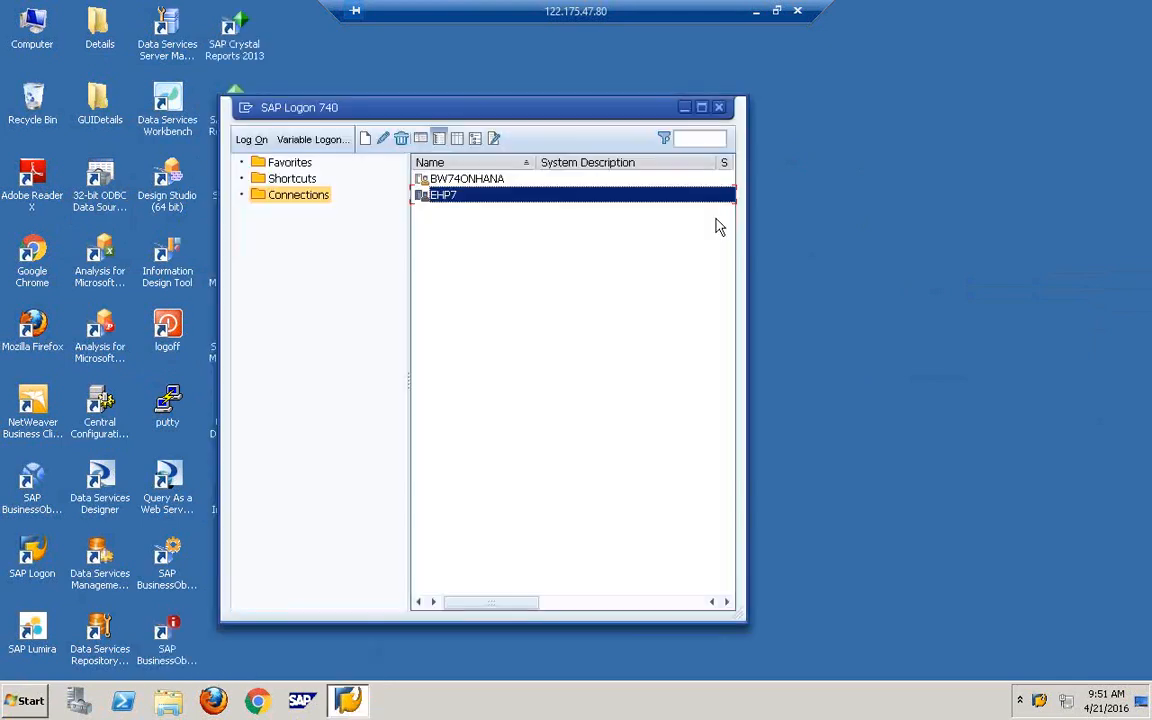
left_click(722, 106)
right_click(548, 704)
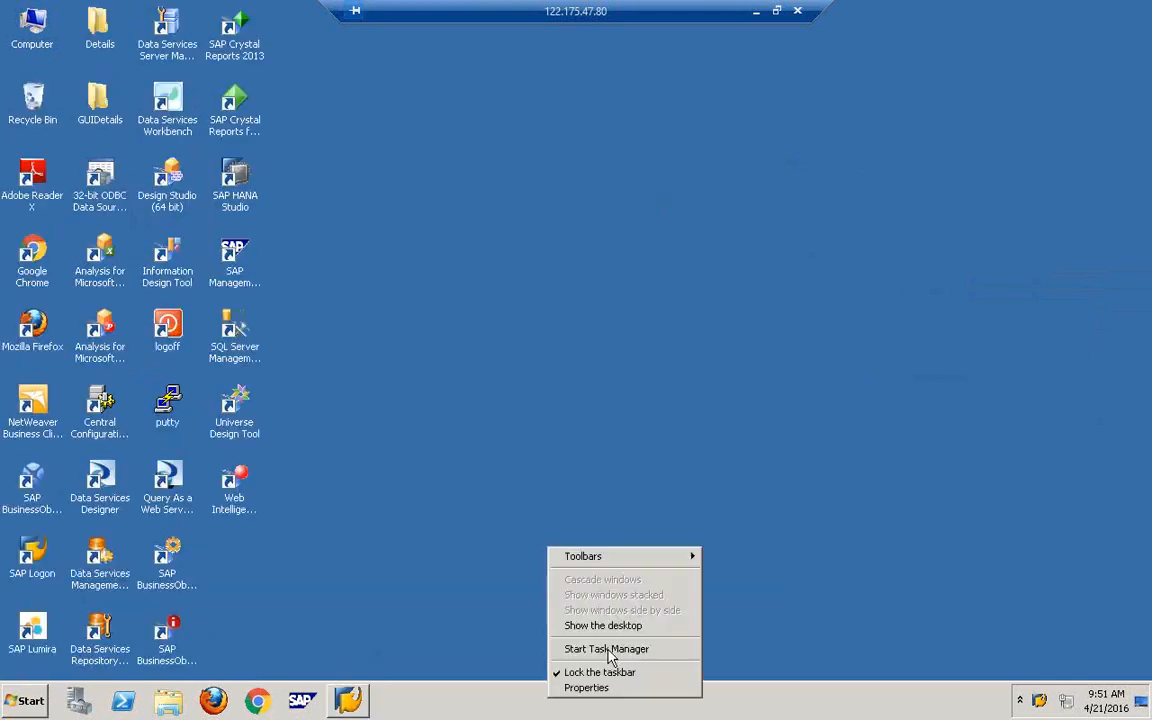
- Review network activity and CPU and memory load in Task Manager, then close it
left_click(611, 649)
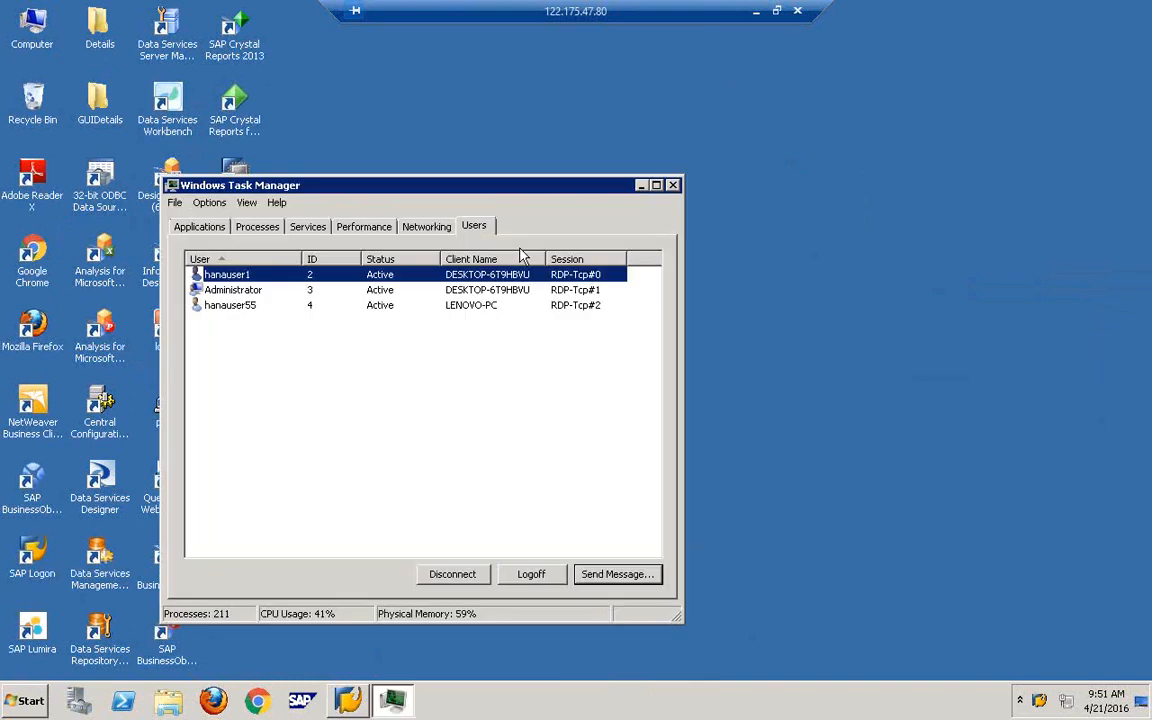
left_click(426, 227)
left_click(364, 228)
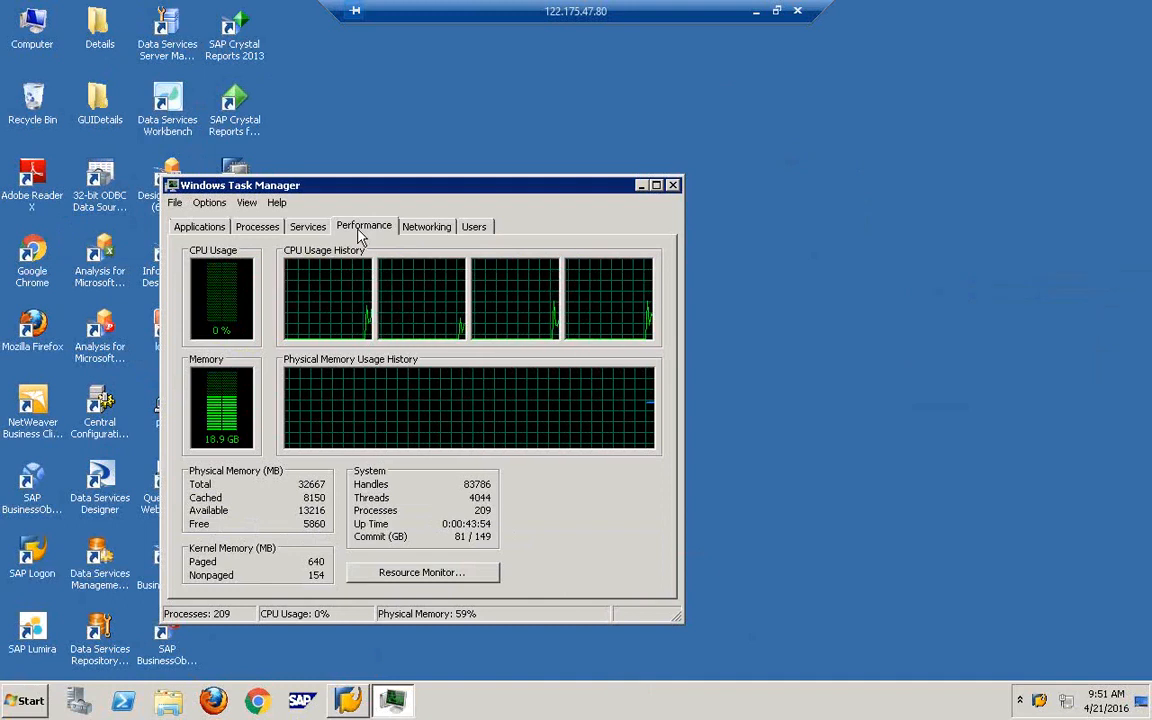
left_click(674, 186)
- Refresh the desktop while the IDES ECC 6.0 EhP7 logon screen for client 800 appears
right_click(683, 192)
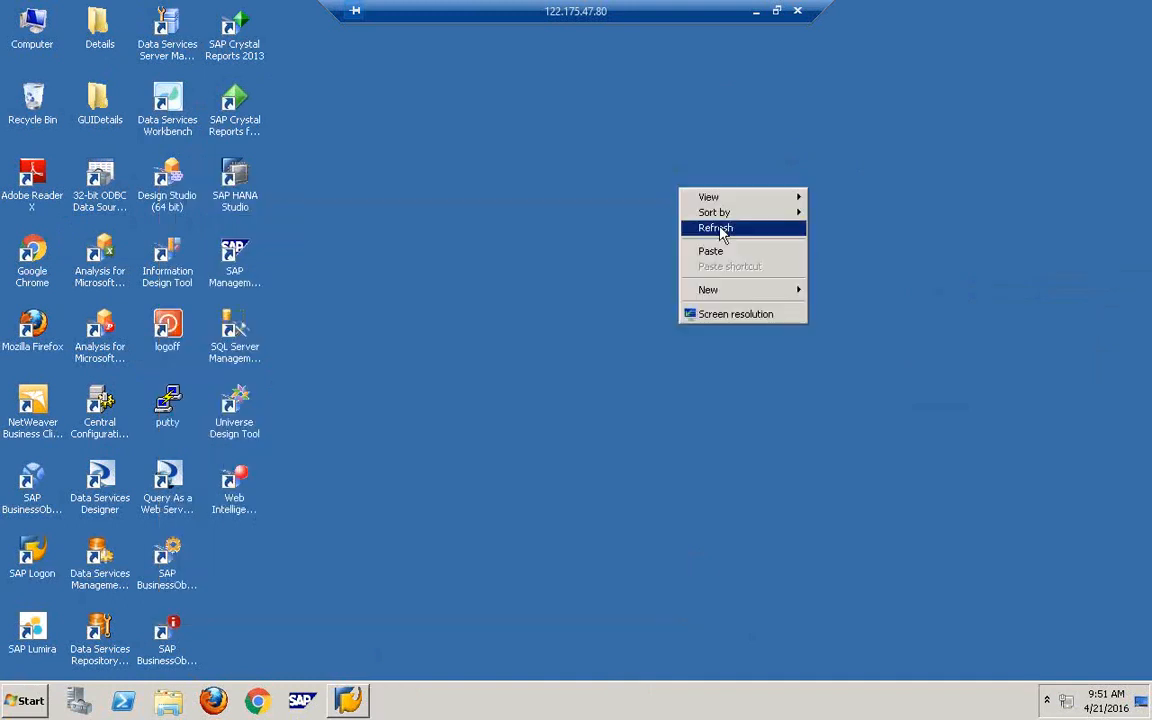
left_click(727, 226)
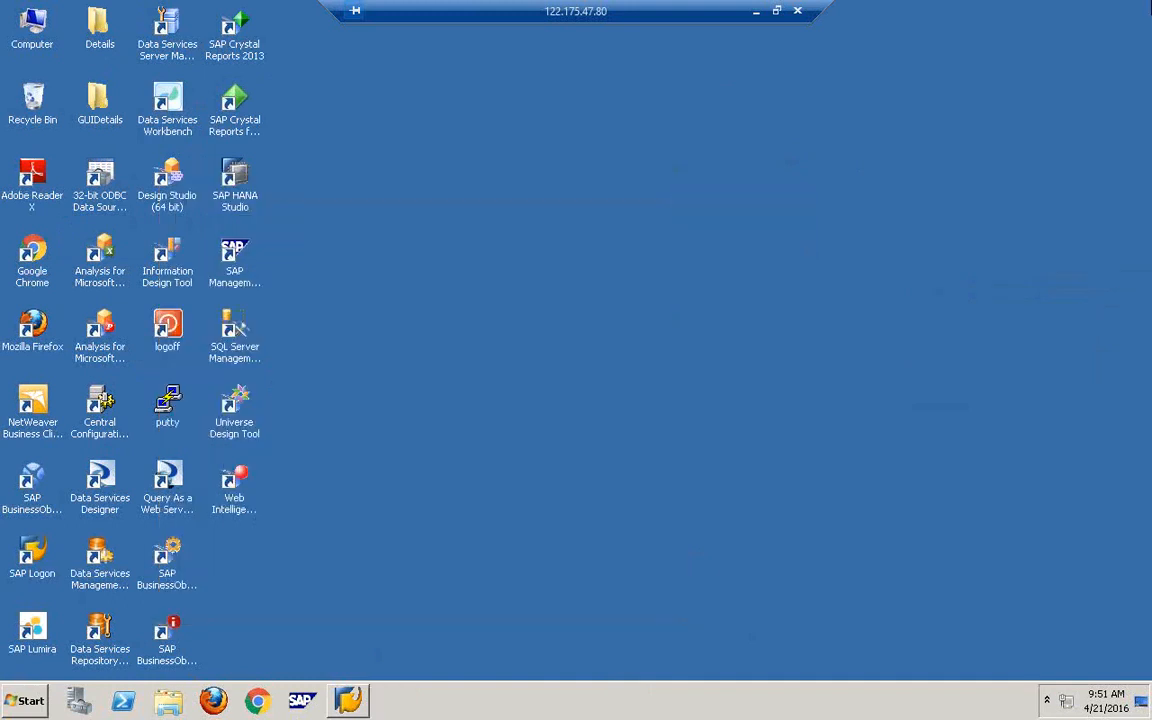
right_click(702, 210)
left_click(763, 250)
right_click(540, 237)
left_click(612, 268)
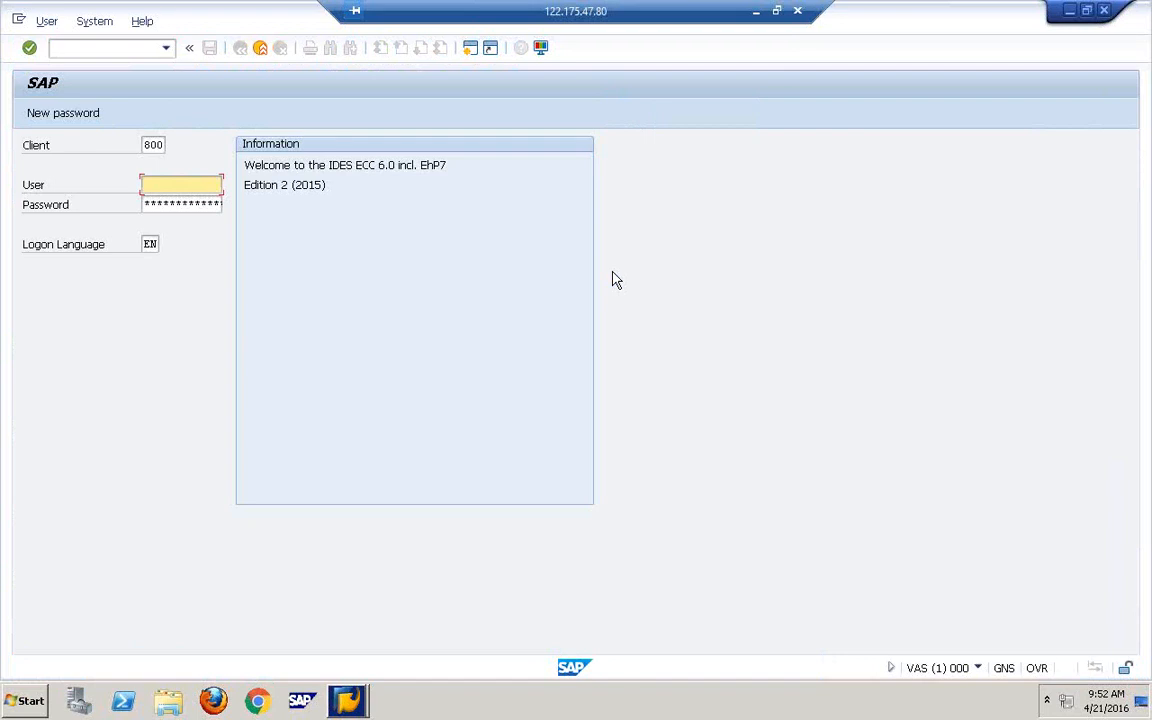
- Hide the IDES ECC client 800 logon screen and refresh the remote Windows desktop
left_click(205, 185)
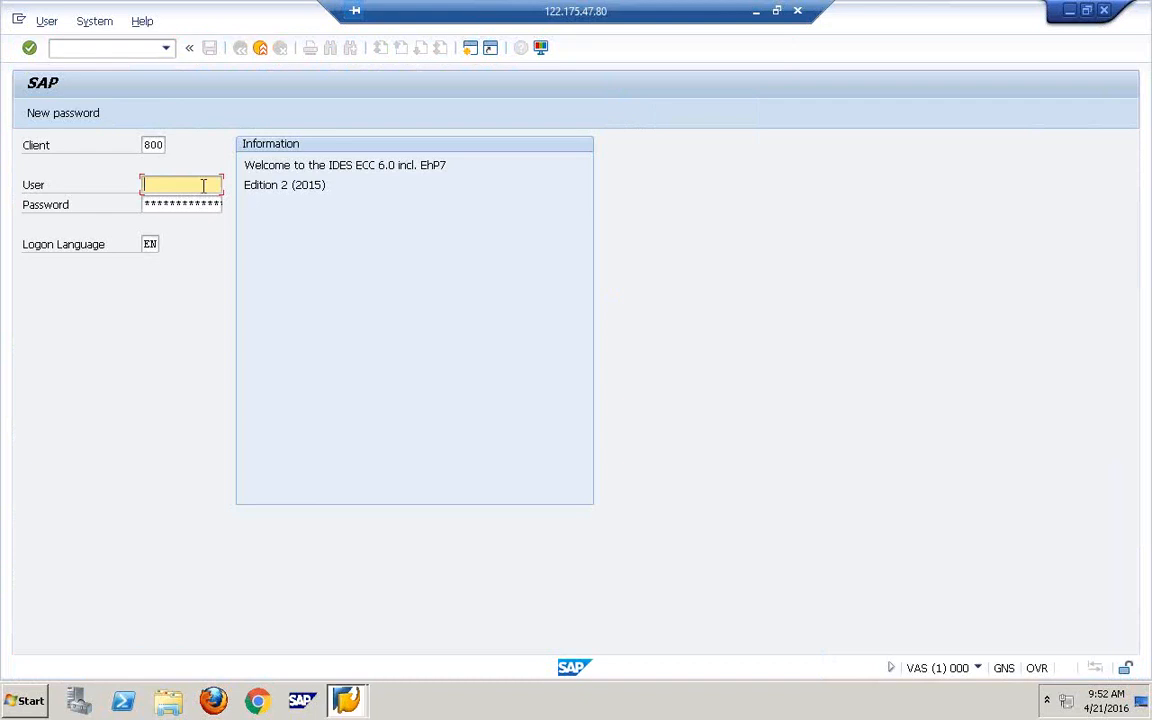
key("super+d")
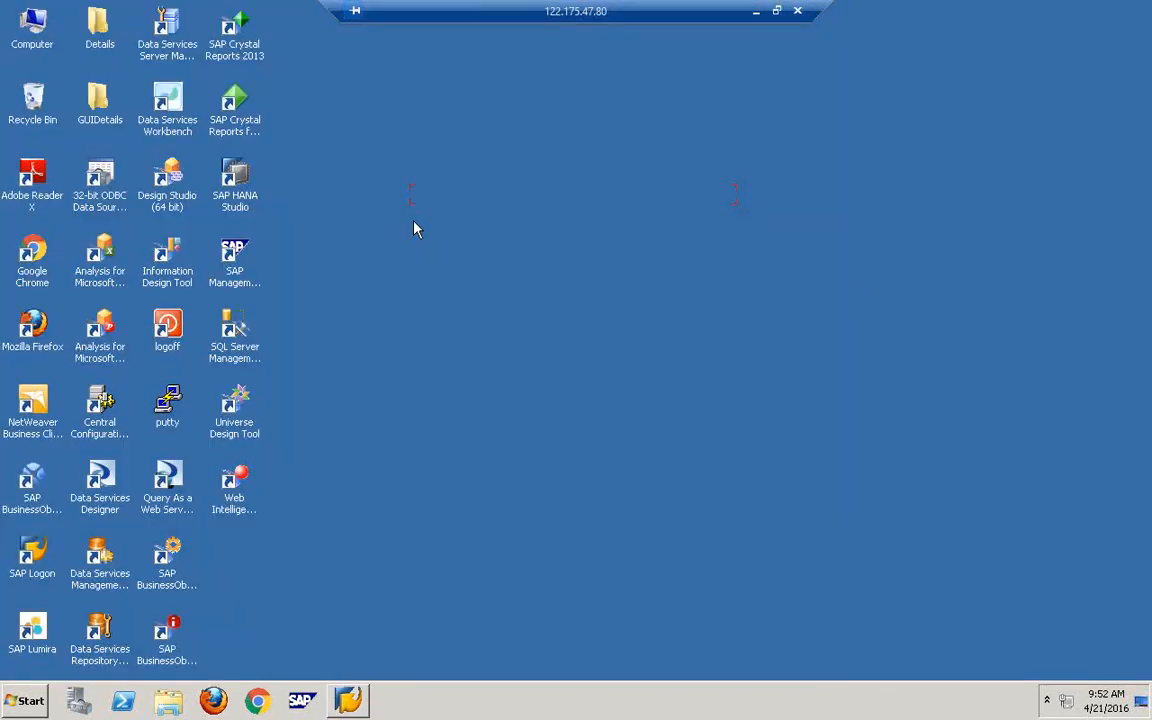
right_click(414, 224)
left_click(481, 262)
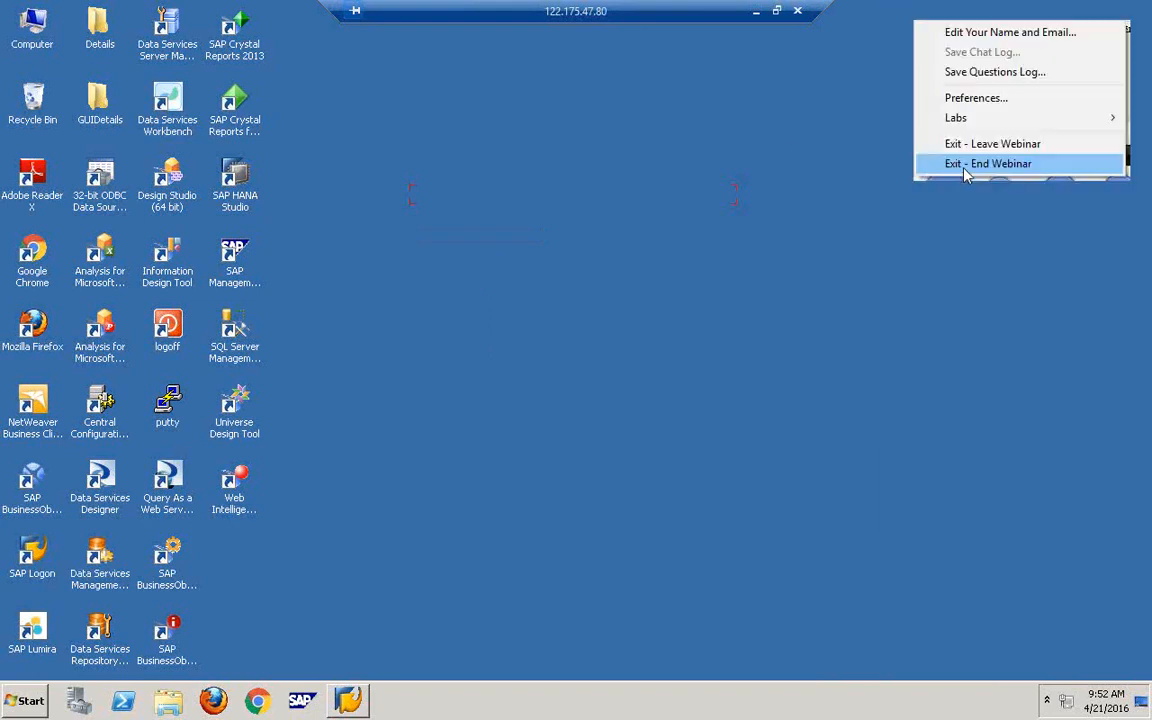
left_click(967, 164)
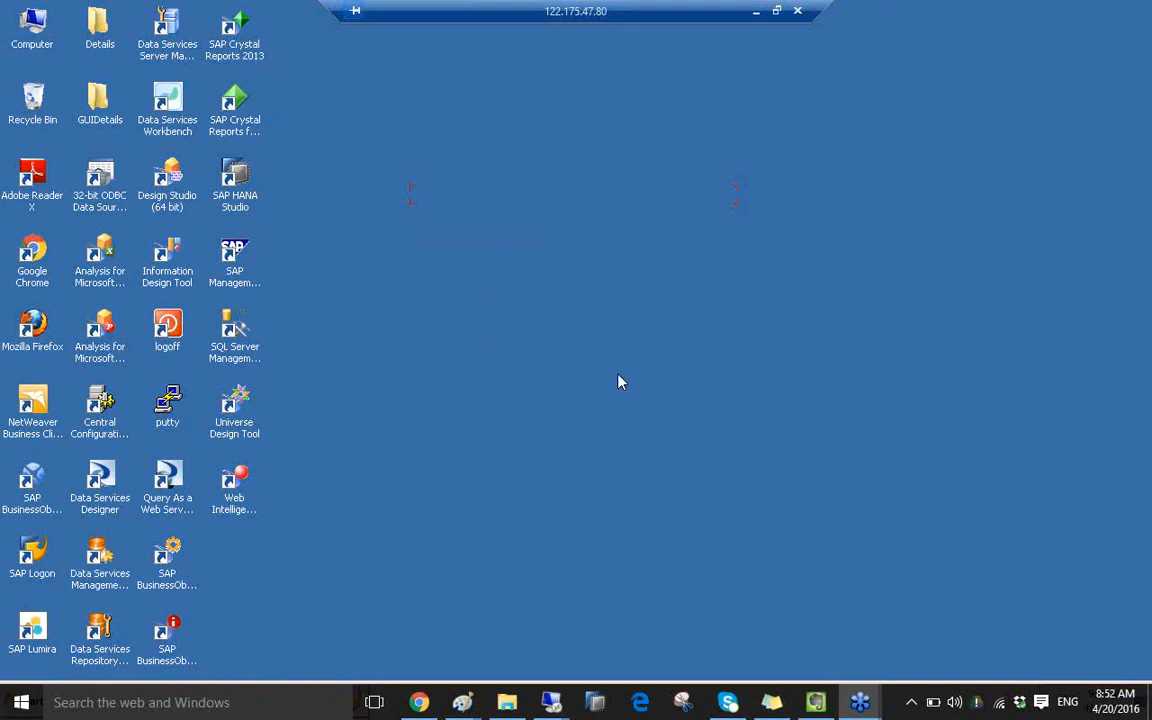